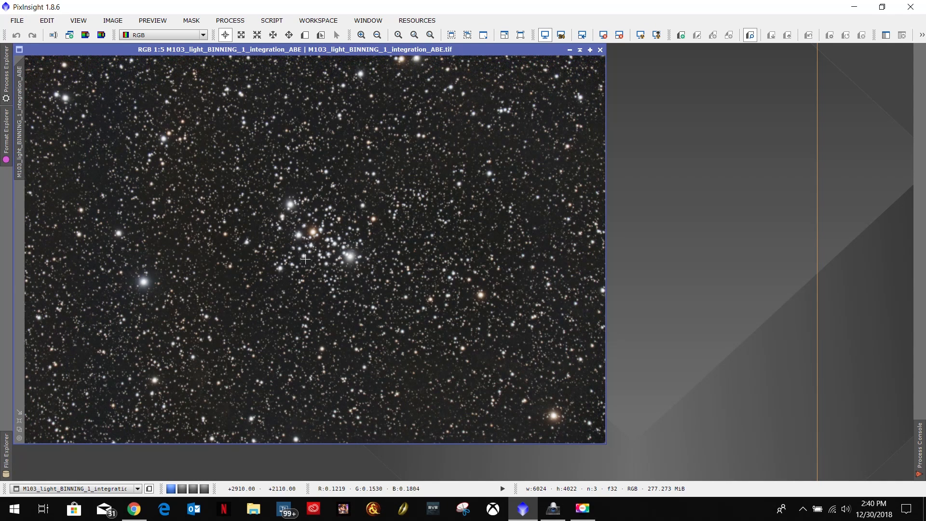
Inspect the stars near the centre of the M103 integration image close up
{"action": "scroll", "coordinate": [304, 259], "scroll_direction": "up", "scroll_amount": 5}
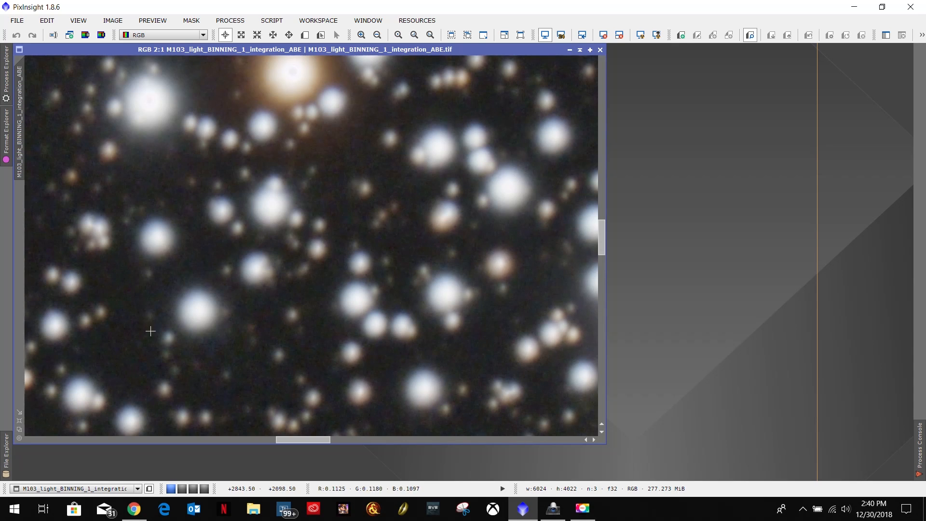
{"action": "scroll", "coordinate": [364, 241], "scroll_direction": "up", "scroll_amount": 2}
{"action": "scroll", "coordinate": [364, 241], "scroll_direction": "down", "scroll_amount": 2}
{"action": "scroll", "coordinate": [363, 241], "scroll_direction": "down", "scroll_amount": 5}
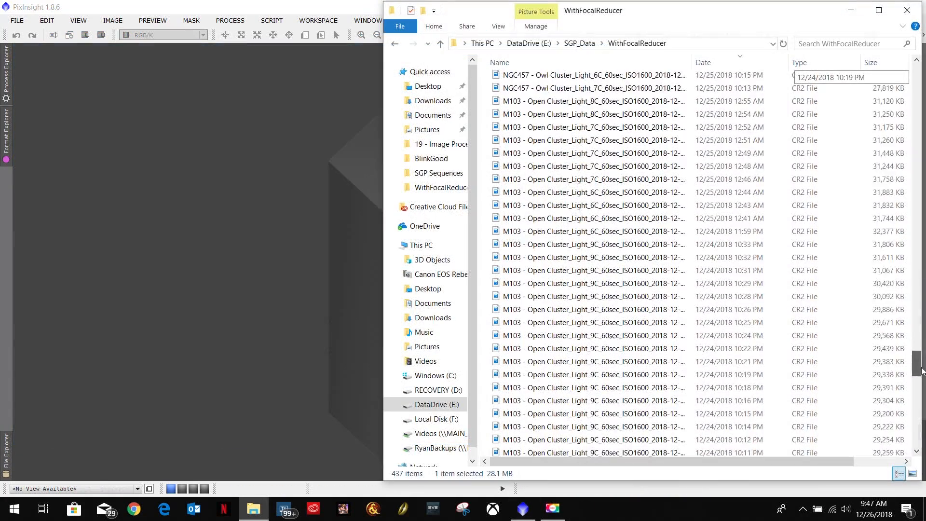
Look over the M103 light frames in the WithFocalReducer folder, and open PixInsight WorkFlow.docx from the Desktop folder
{"action": "left_click_drag", "start_coordinate": [921, 370], "coordinate": [921, 436]}
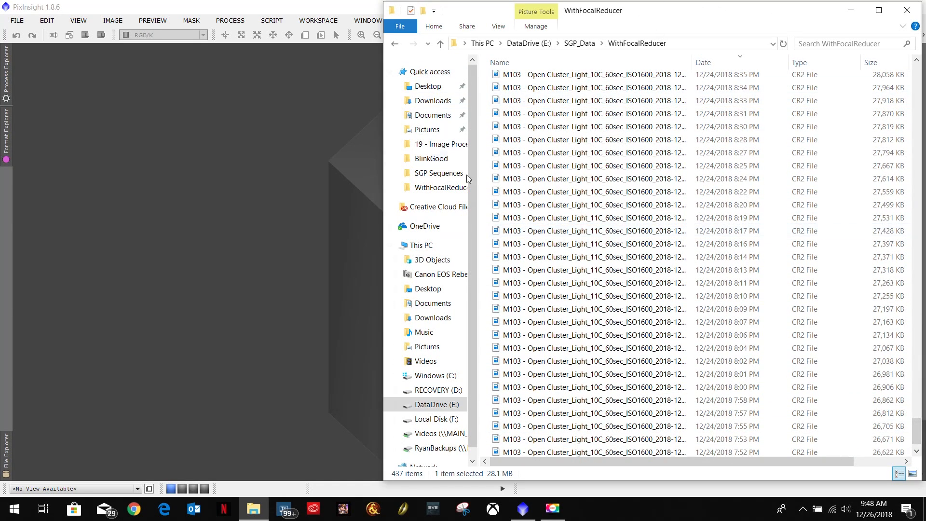
{"action": "left_click", "coordinate": [429, 87]}
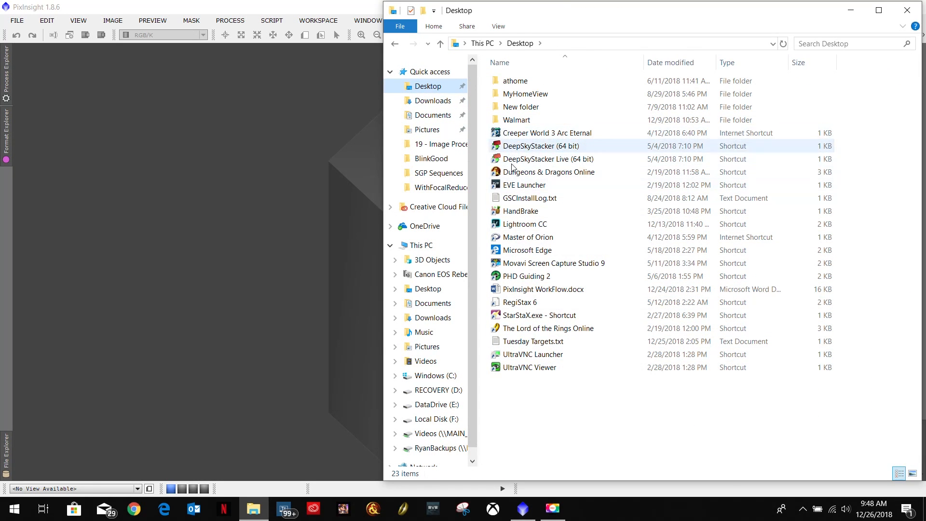
{"action": "double_click", "coordinate": [552, 290]}
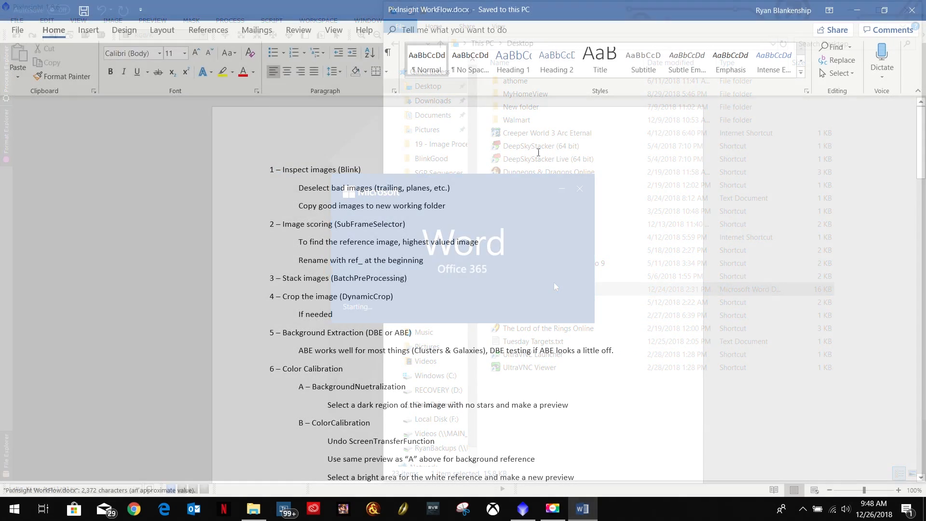
Read through the numbered processing stages in the workflow document, from image inspection to the final saturation and contrast stage
{"action": "scroll", "coordinate": [365, 220], "scroll_direction": "down", "scroll_amount": 5}
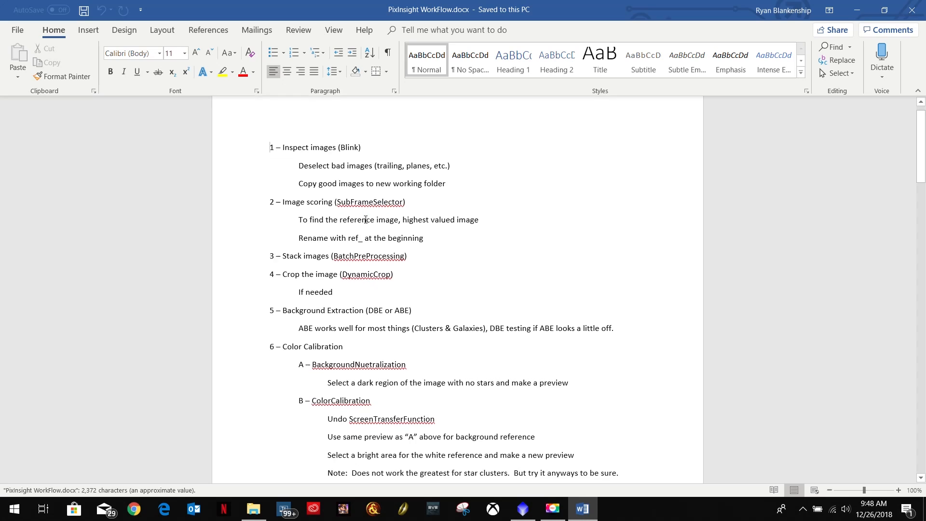
{"action": "scroll", "coordinate": [366, 220], "scroll_direction": "down", "scroll_amount": 14}
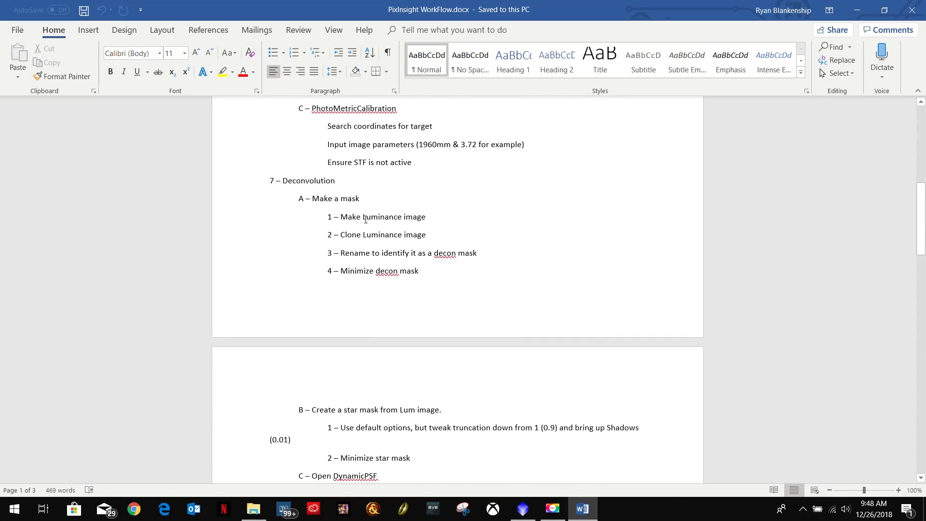
{"action": "scroll", "coordinate": [365, 219], "scroll_direction": "down", "scroll_amount": 1}
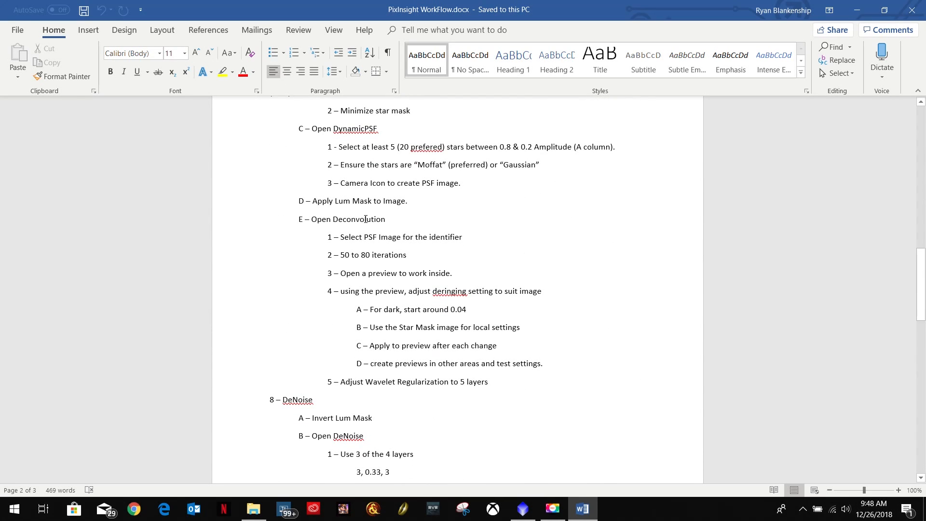
{"action": "scroll", "coordinate": [365, 220], "scroll_direction": "down", "scroll_amount": 15}
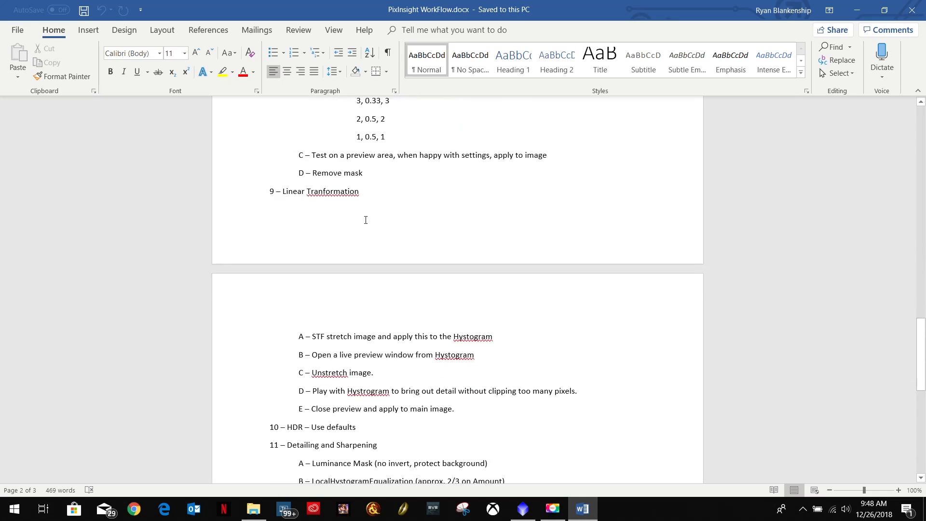
{"action": "scroll", "coordinate": [365, 219], "scroll_direction": "up", "scroll_amount": 6}
{"action": "scroll", "coordinate": [366, 217], "scroll_direction": "down", "scroll_amount": 4}
{"action": "scroll", "coordinate": [368, 216], "scroll_direction": "up", "scroll_amount": 1}
{"action": "scroll", "coordinate": [368, 216], "scroll_direction": "up", "scroll_amount": 10}
{"action": "scroll", "coordinate": [368, 218], "scroll_direction": "down", "scroll_amount": 9}
{"action": "scroll", "coordinate": [368, 217], "scroll_direction": "down", "scroll_amount": 5}
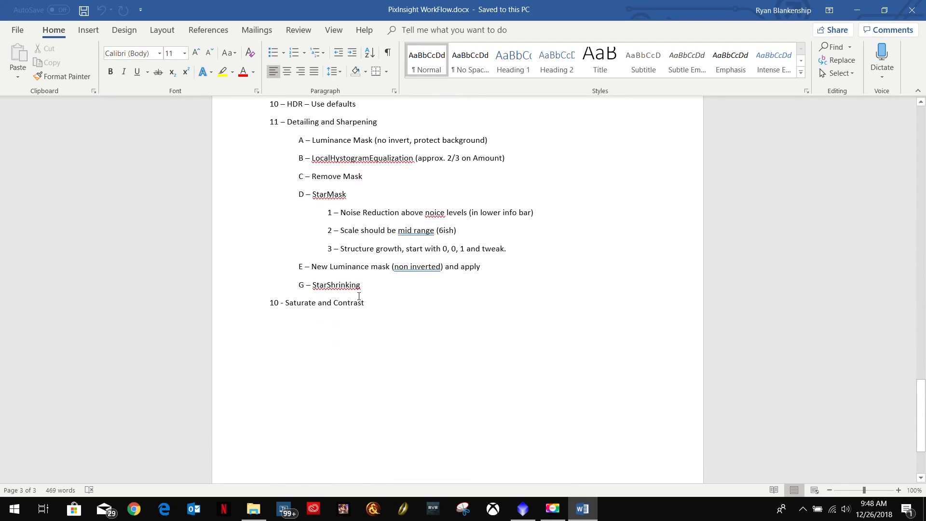
Renumber the "Saturate and Contrast" heading at the end of the document as 12
{"action": "left_click", "coordinate": [278, 303]}
{"action": "key", "text": "BackSpace"}
{"action": "type", "text": "2"}
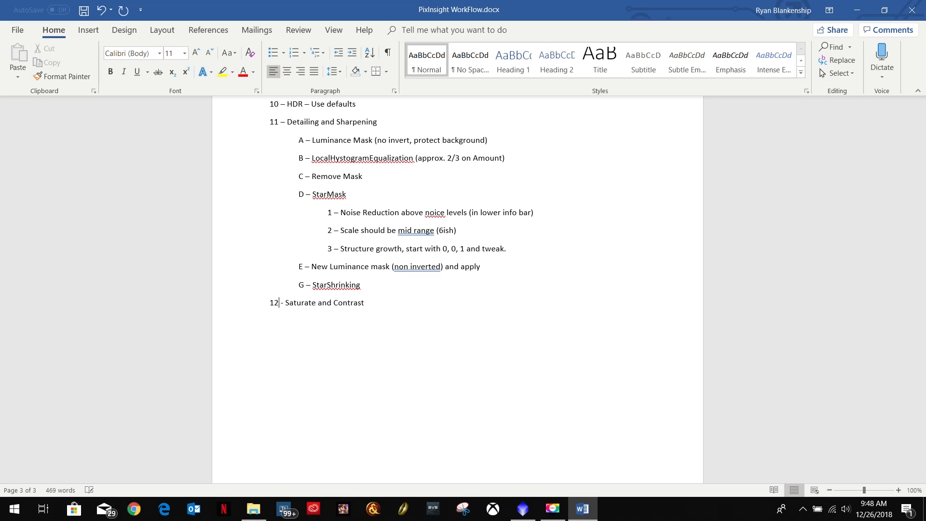
Review the PhotoMetricCalibration notes in the Color Calibration section, highlighting the example image parameters
{"action": "scroll", "coordinate": [286, 317], "scroll_direction": "up", "scroll_amount": 10}
{"action": "scroll", "coordinate": [286, 318], "scroll_direction": "up", "scroll_amount": 18}
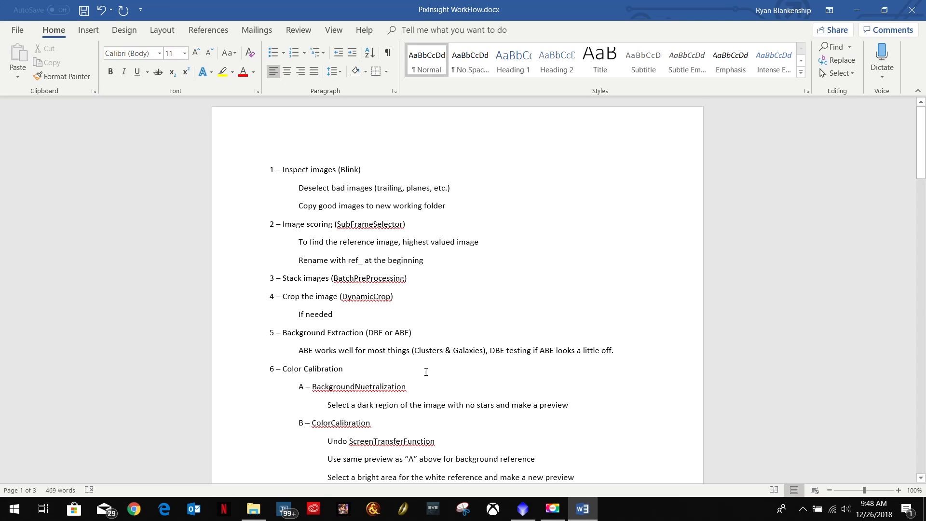
{"action": "scroll", "coordinate": [426, 377], "scroll_direction": "down", "scroll_amount": 8}
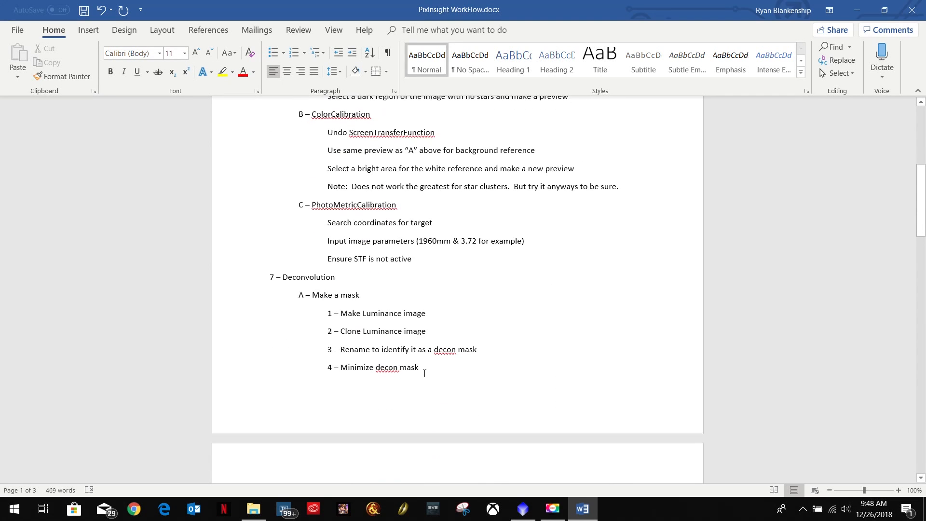
{"action": "scroll", "coordinate": [424, 373], "scroll_direction": "down", "scroll_amount": 1}
{"action": "left_click_drag", "start_coordinate": [327, 228], "coordinate": [560, 237]}
{"action": "left_click", "coordinate": [528, 232]}
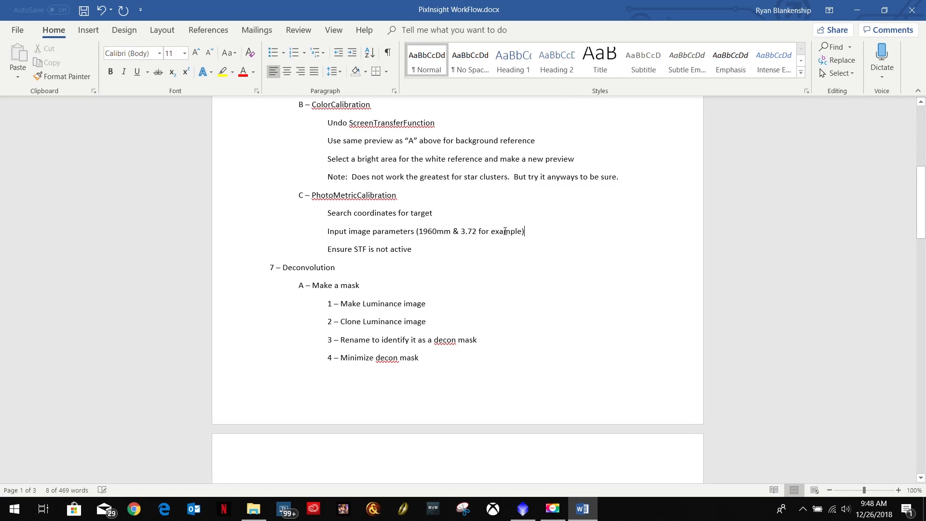
{"action": "left_click_drag", "start_coordinate": [420, 230], "coordinate": [466, 238]}
{"action": "left_click", "coordinate": [465, 236]}
{"action": "left_click_drag", "start_coordinate": [418, 231], "coordinate": [443, 234]}
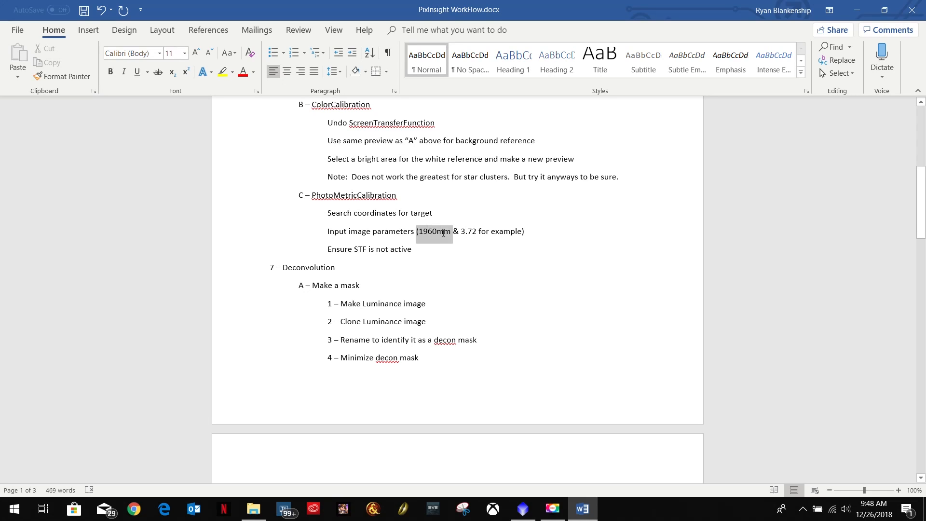
{"action": "left_click", "coordinate": [366, 233]}
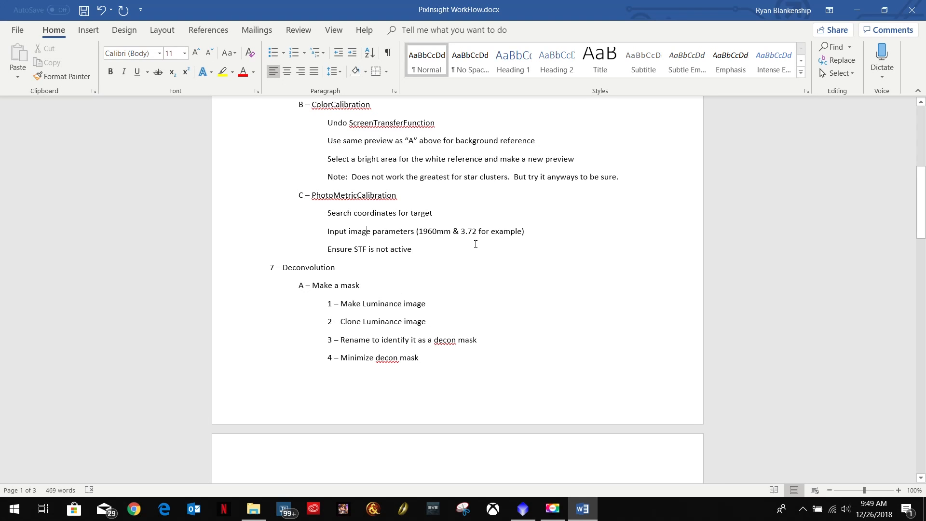
Review the DynamicPSF notes in the Deconvolution section, highlighting the preferred star count and the amplitude range
{"action": "scroll", "coordinate": [474, 246], "scroll_direction": "down", "scroll_amount": 8}
{"action": "scroll", "coordinate": [473, 247], "scroll_direction": "up", "scroll_amount": 8}
{"action": "scroll", "coordinate": [473, 247], "scroll_direction": "up", "scroll_amount": 12}
{"action": "scroll", "coordinate": [474, 246], "scroll_direction": "down", "scroll_amount": 20}
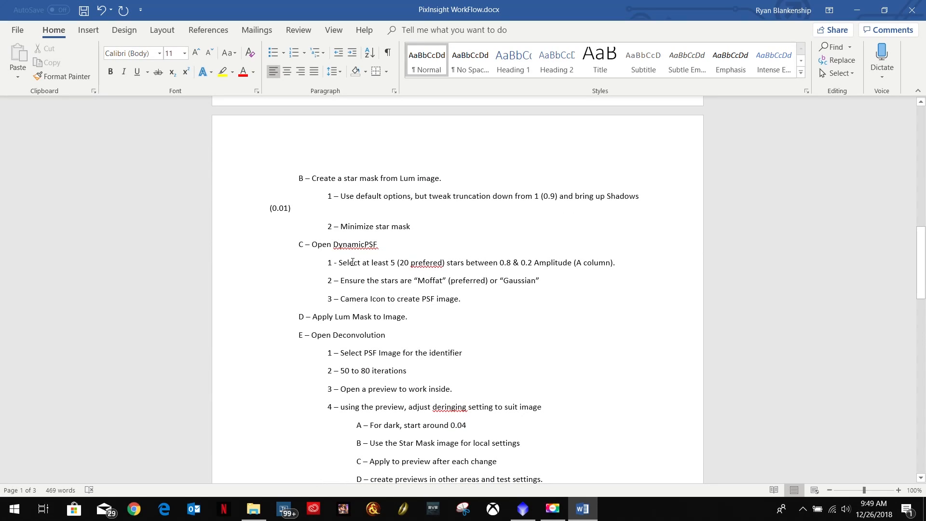
{"action": "left_click_drag", "start_coordinate": [339, 262], "coordinate": [442, 263]}
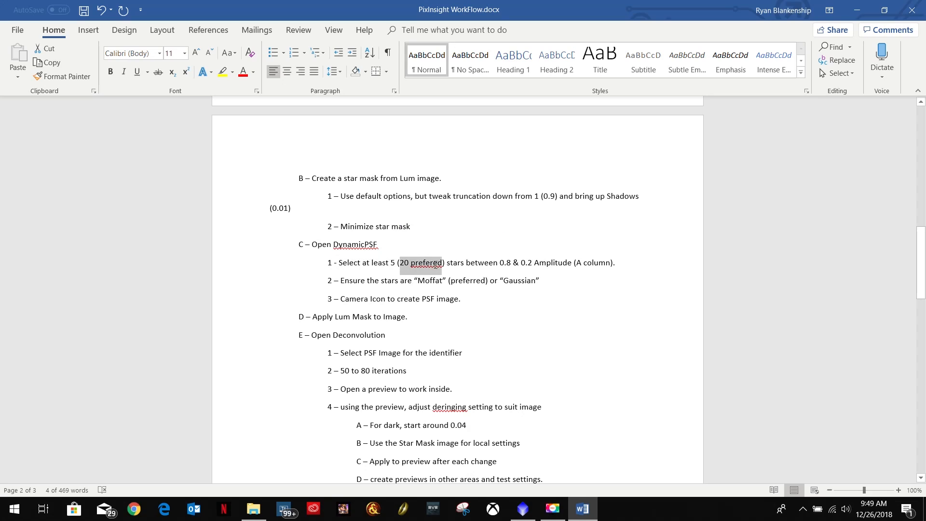
{"action": "left_click", "coordinate": [499, 262]}
{"action": "left_click_drag", "start_coordinate": [499, 262], "coordinate": [531, 268]}
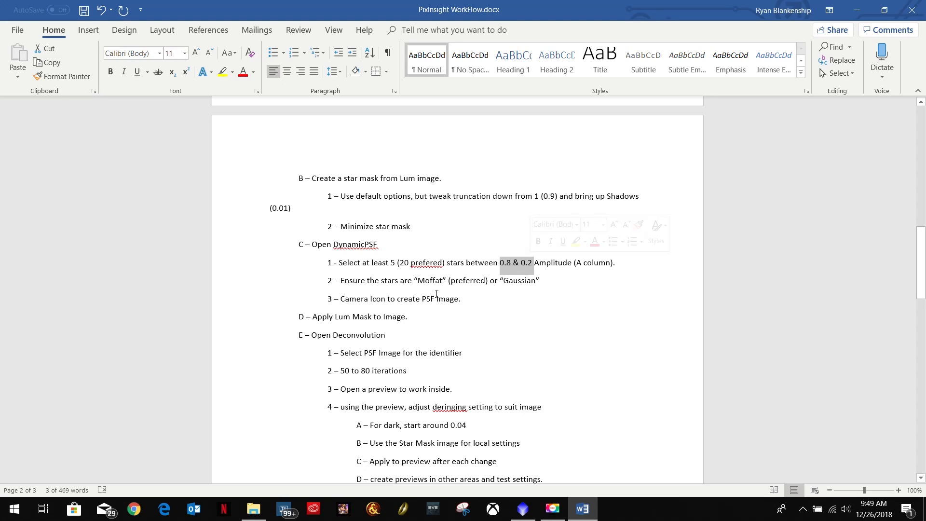
{"action": "scroll", "coordinate": [437, 295], "scroll_direction": "up", "scroll_amount": 10}
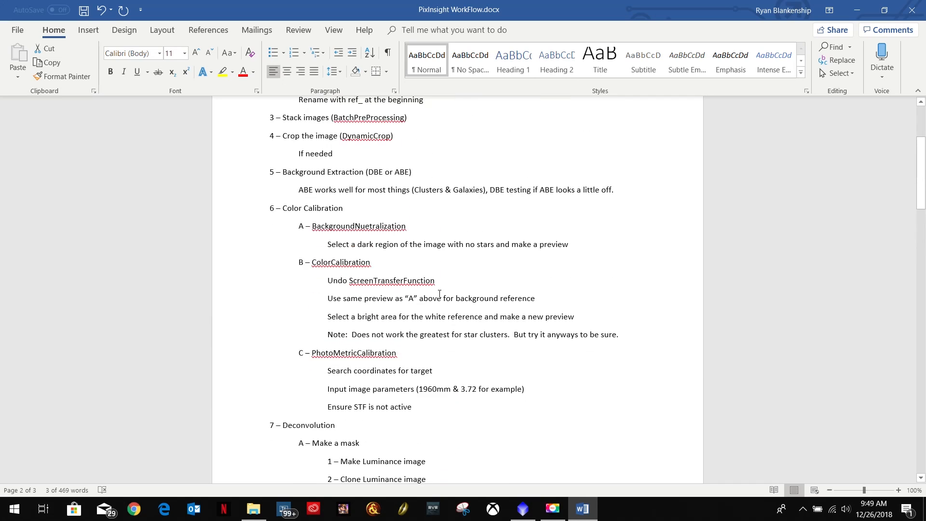
Minimize the Word and File Explorer windows, and load the process icons from DSLR_Processing_Steps.xpsm in PixInsight
{"action": "left_click", "coordinate": [856, 10]}
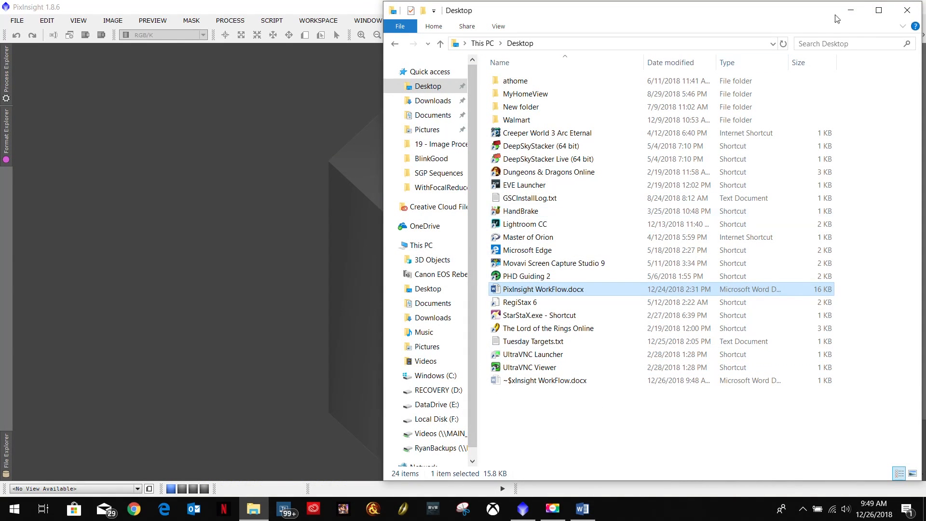
{"action": "left_click", "coordinate": [851, 12]}
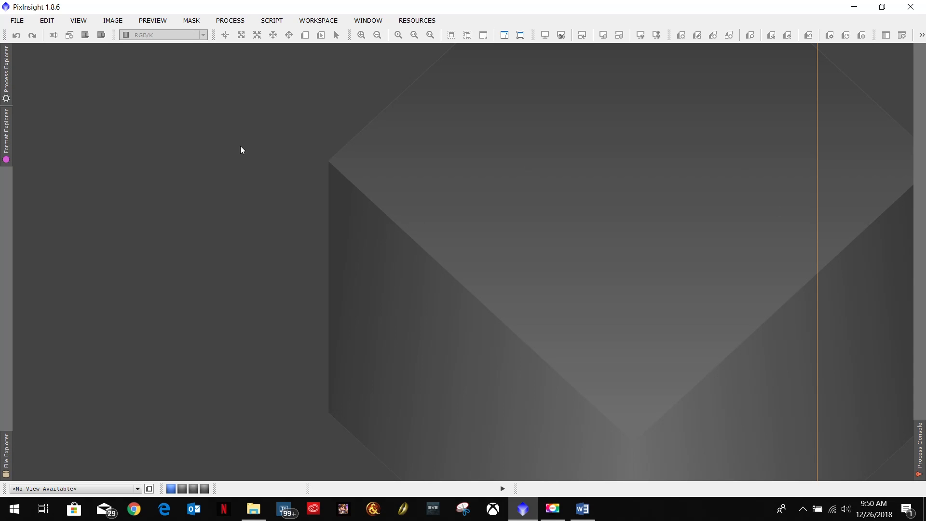
{"action": "right_click", "coordinate": [850, 228]}
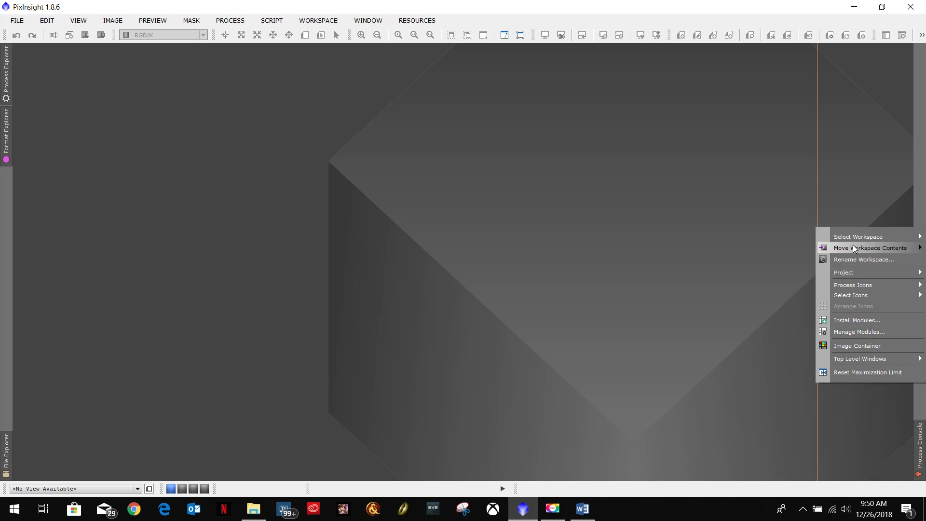
{"action": "mouse_move", "coordinate": [854, 285]}
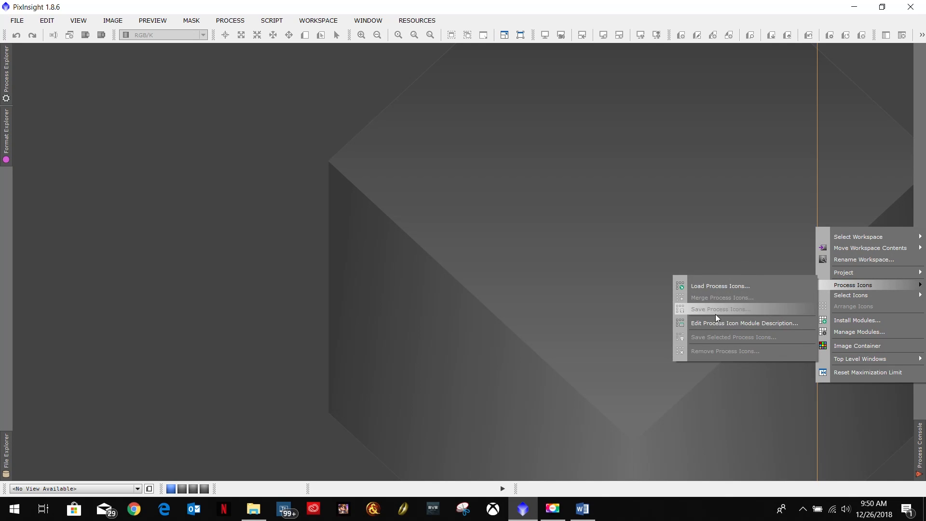
{"action": "left_click", "coordinate": [727, 286]}
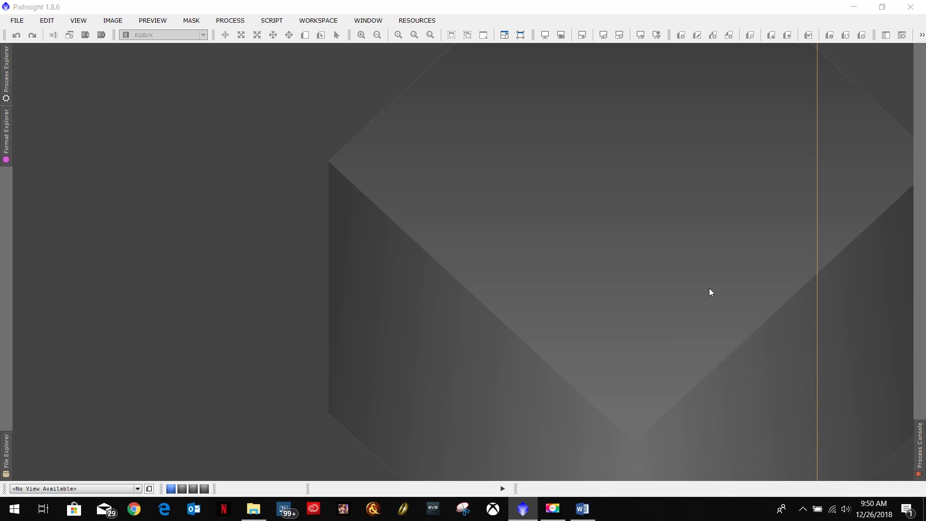
{"action": "scroll", "coordinate": [253, 248], "scroll_direction": "down", "scroll_amount": 1}
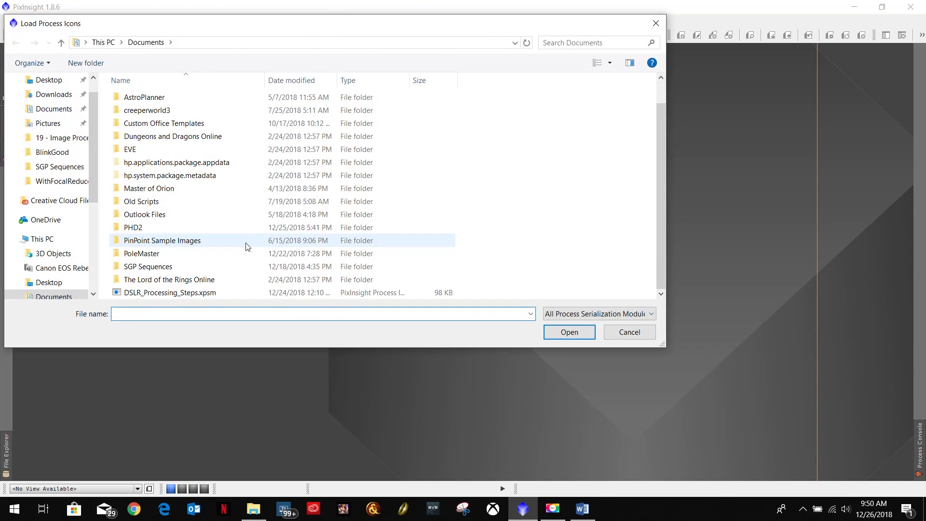
{"action": "double_click", "coordinate": [168, 292]}
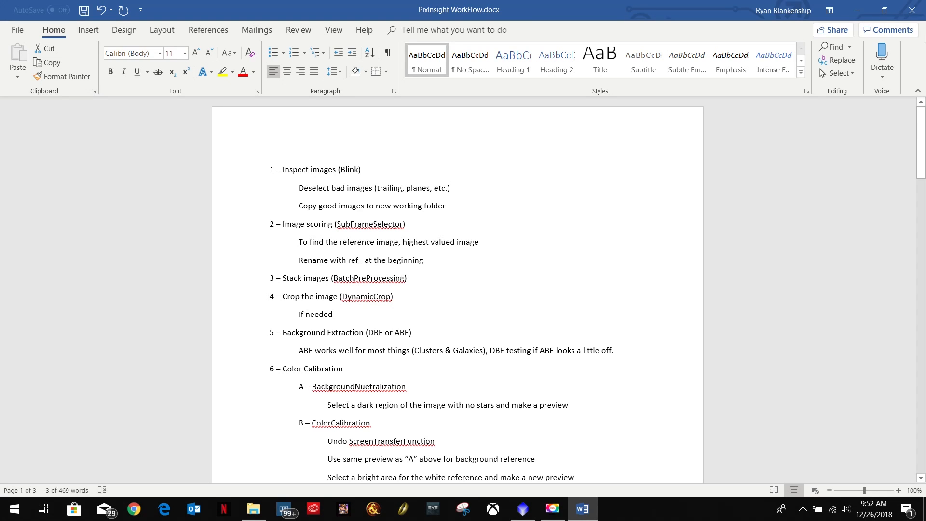
Switch from Word back to PixInsight, view the script parameters behind the M_UseBlink process icon, and close them
{"action": "left_click", "coordinate": [856, 9]}
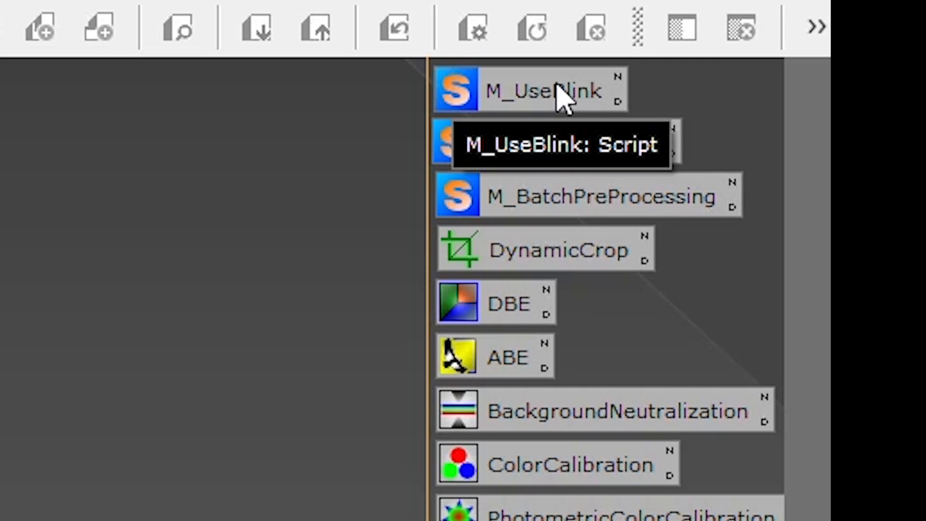
{"action": "left_click", "coordinate": [558, 93]}
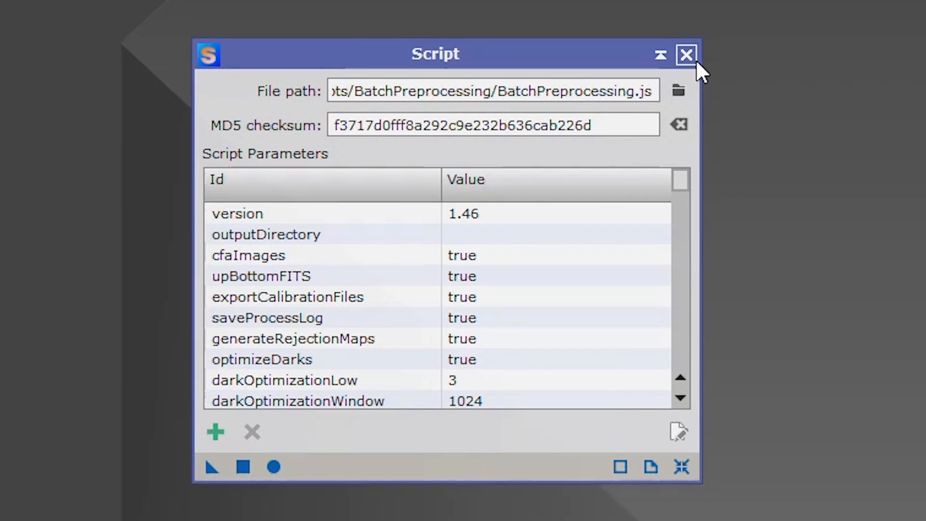
{"action": "left_click", "coordinate": [687, 55]}
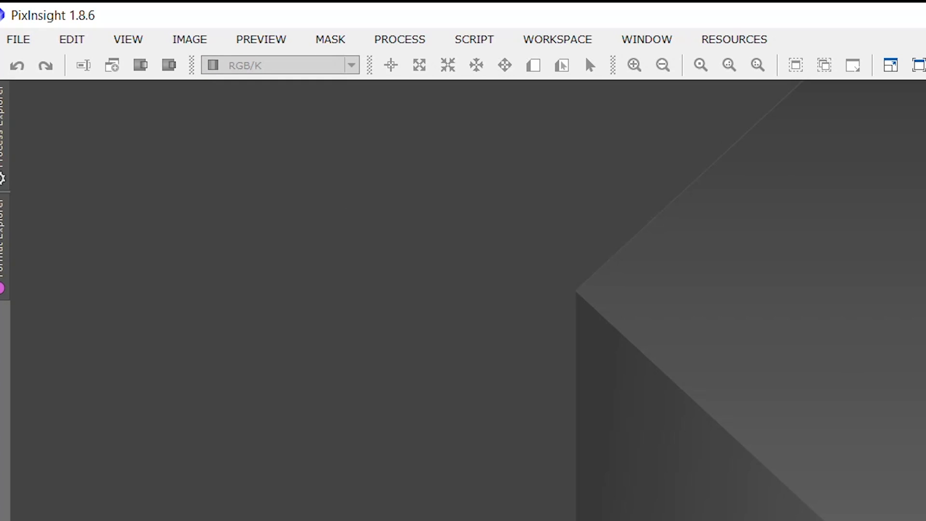
Open the Blink process from the complete list of processes
{"action": "left_click", "coordinate": [472, 41]}
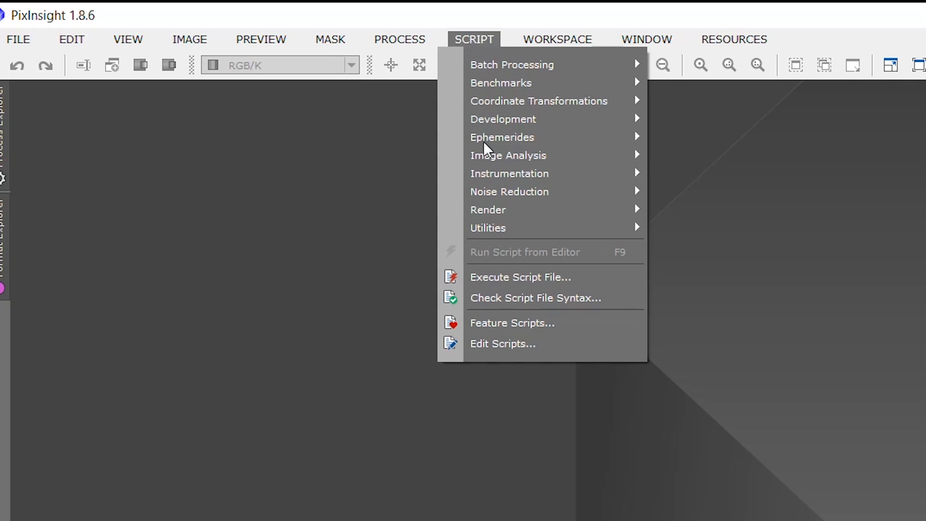
{"action": "mouse_move", "coordinate": [399, 39]}
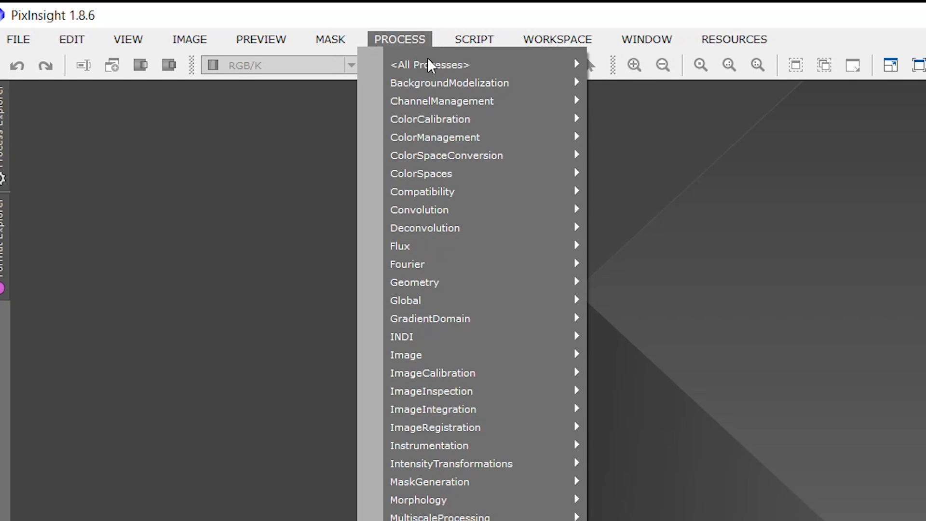
{"action": "mouse_move", "coordinate": [403, 66]}
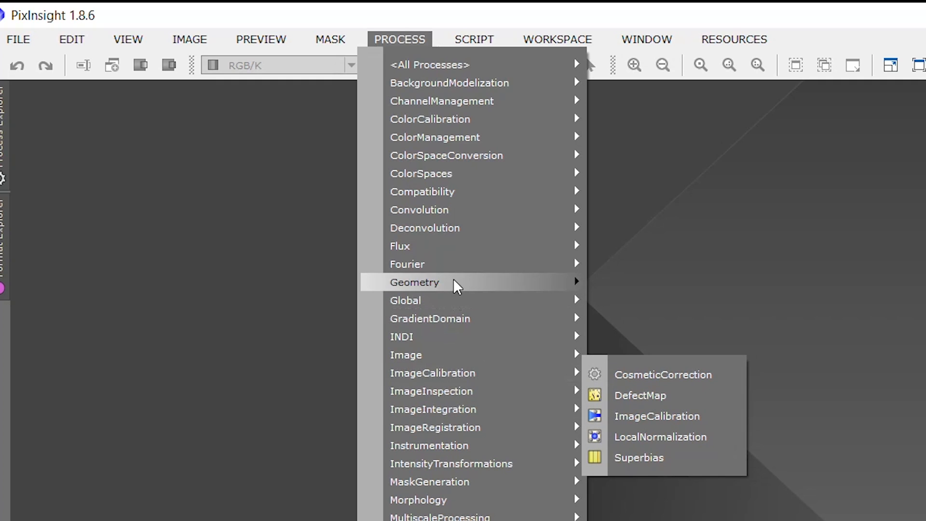
{"action": "mouse_move", "coordinate": [463, 68]}
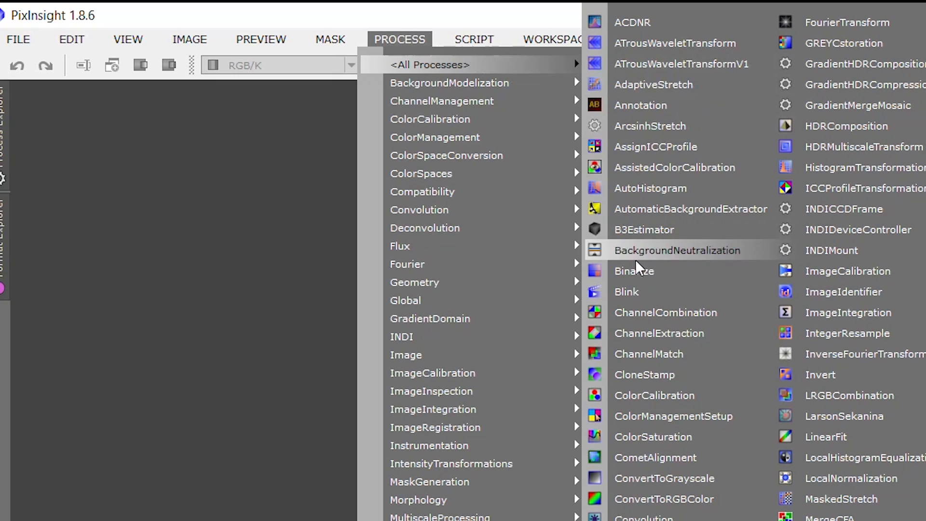
{"action": "left_click", "coordinate": [642, 297]}
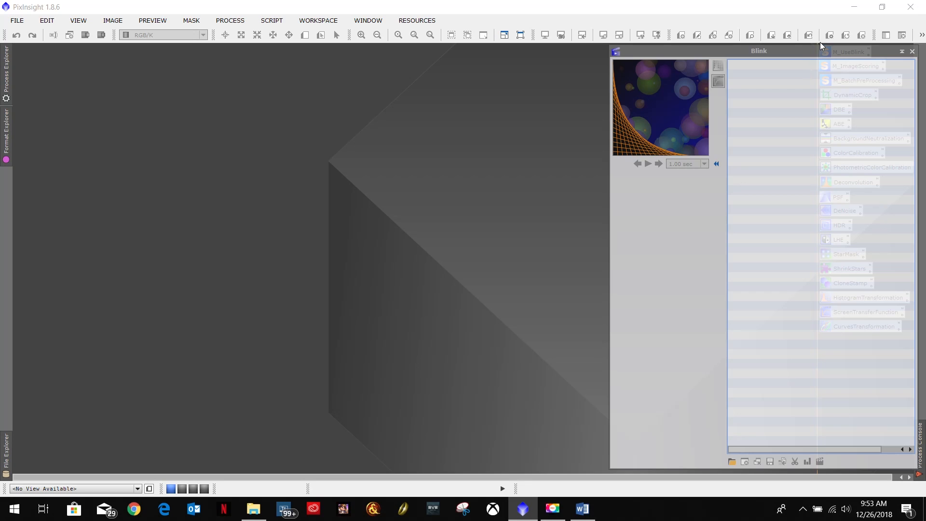
Move the Blink window clear of the process icons and load all M103 Open Cluster light frames from the WithFocalReducer folder
{"action": "left_click_drag", "start_coordinate": [820, 54], "coordinate": [230, 55]}
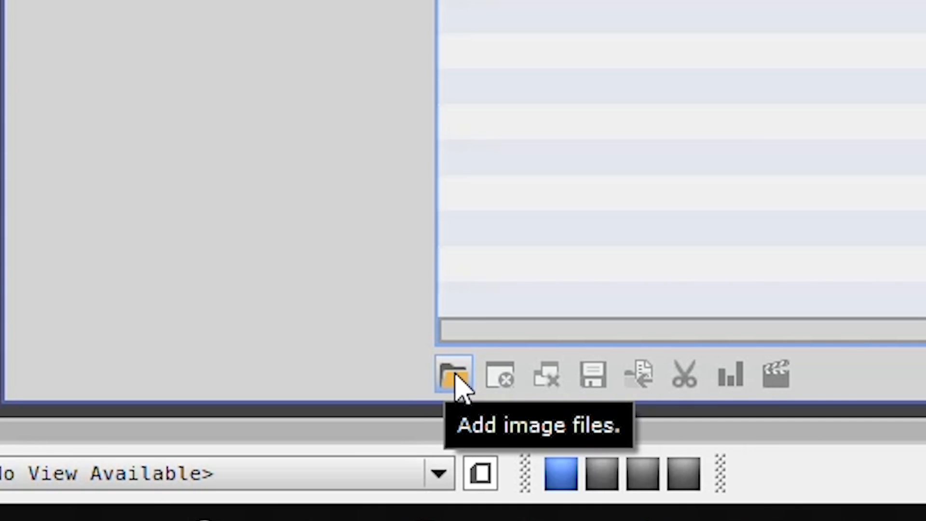
{"action": "left_click", "coordinate": [454, 375]}
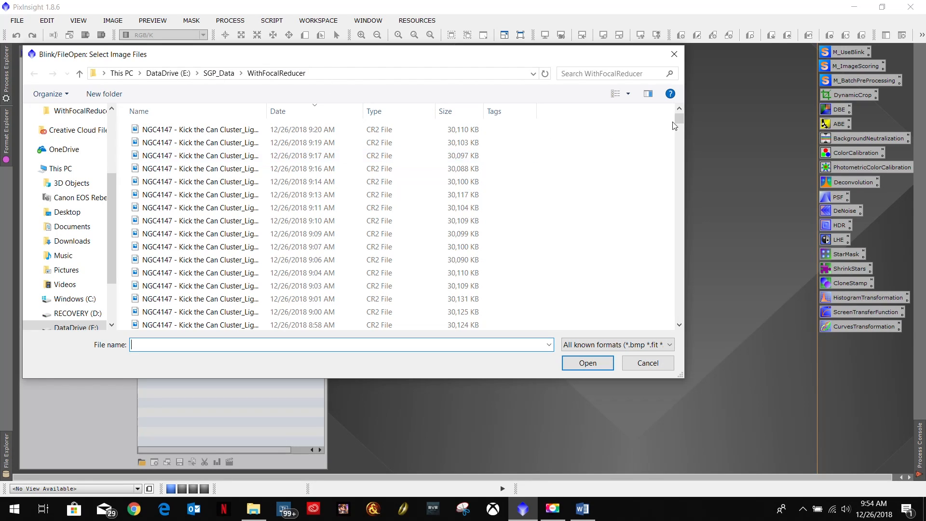
{"action": "left_click_drag", "start_coordinate": [678, 117], "coordinate": [676, 334]}
{"action": "left_click", "coordinate": [192, 323]}
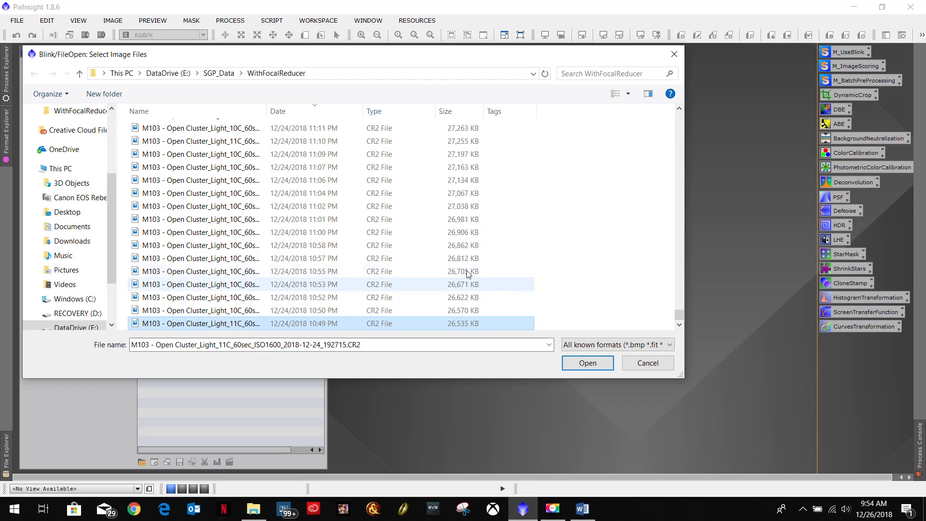
{"action": "scroll", "coordinate": [448, 268], "scroll_direction": "up", "scroll_amount": 1}
{"action": "scroll", "coordinate": [449, 268], "scroll_direction": "up", "scroll_amount": 12}
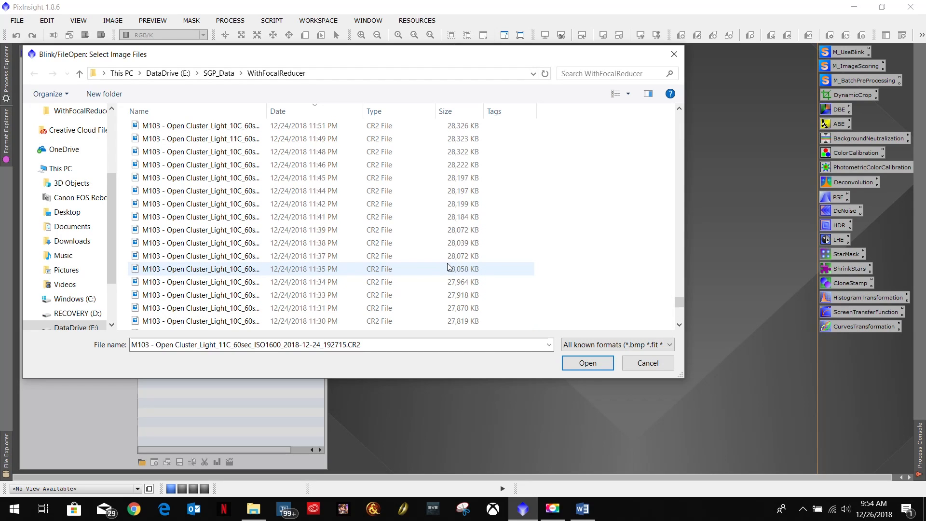
{"action": "scroll", "coordinate": [448, 267], "scroll_direction": "up", "scroll_amount": 15}
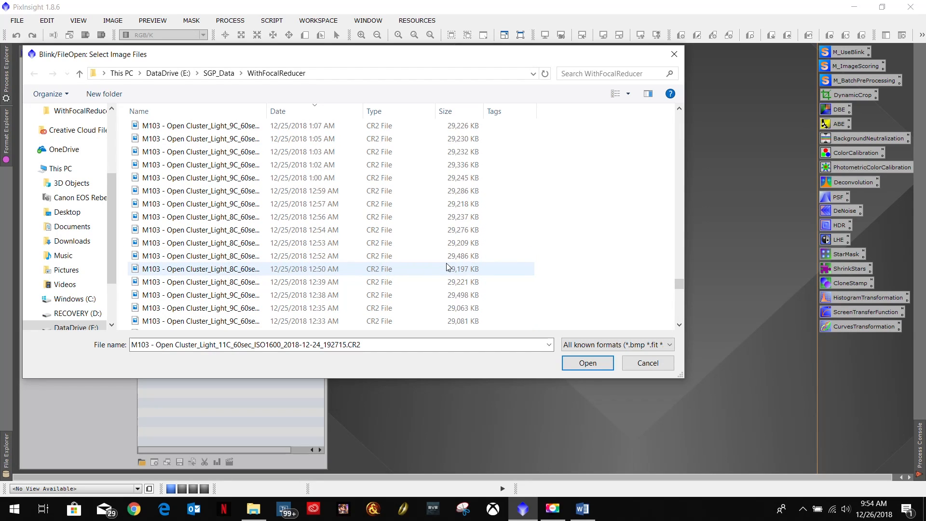
{"action": "scroll", "coordinate": [449, 266], "scroll_direction": "up", "scroll_amount": 7}
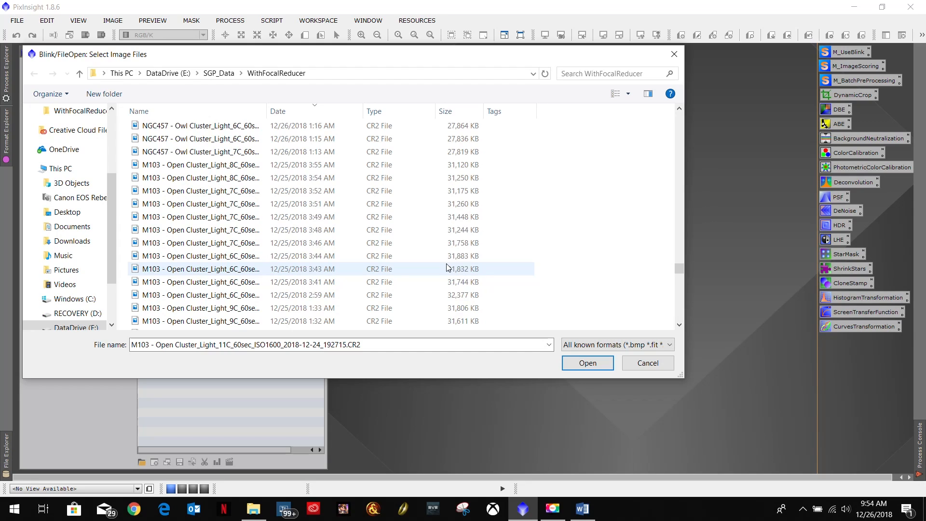
{"action": "left_click", "coordinate": [177, 165], "text": "shift"}
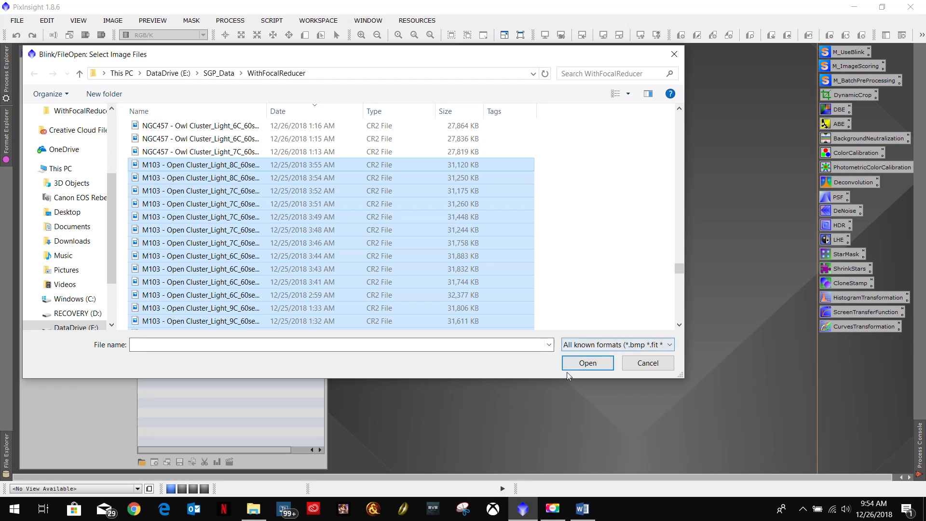
{"action": "left_click", "coordinate": [586, 363]}
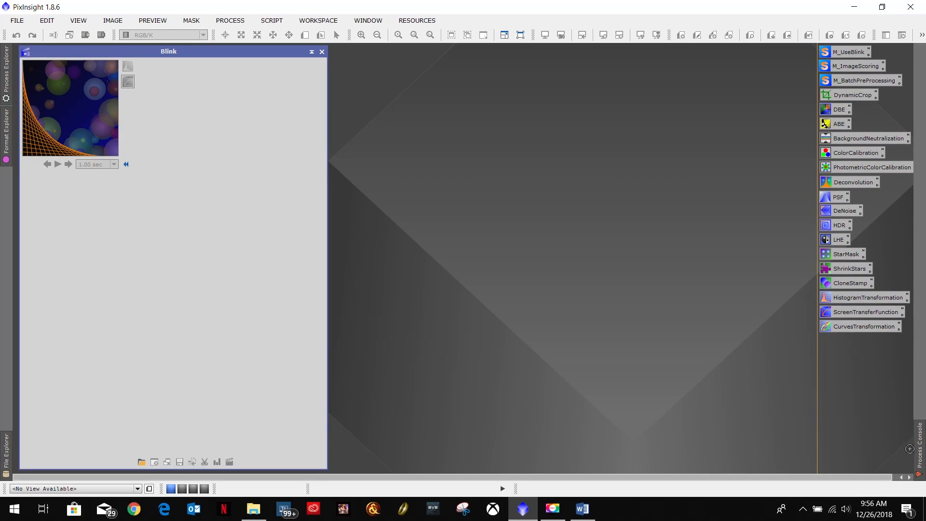
Check the Process Console log for the frame loading progress and highlight the Blink statistics line
{"action": "mouse_move", "coordinate": [921, 458]}
{"action": "left_click", "coordinate": [920, 451]}
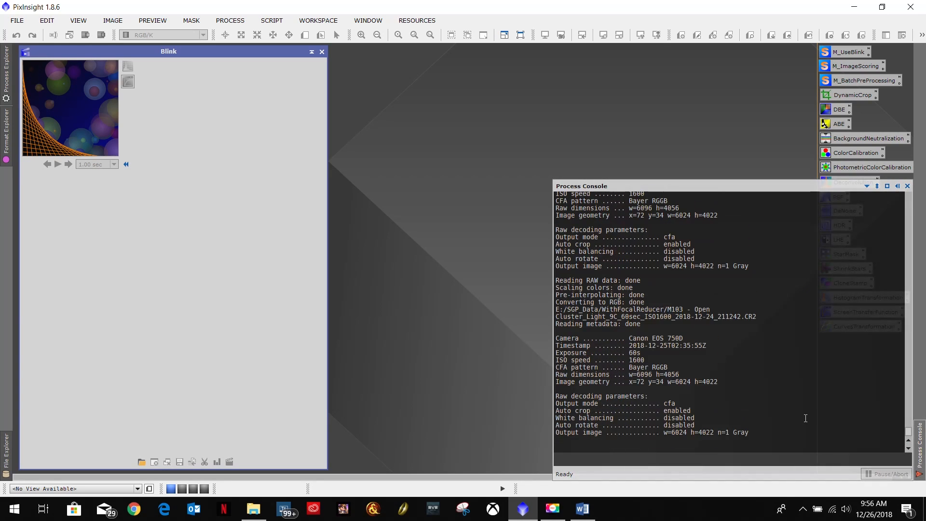
{"action": "scroll", "coordinate": [805, 418], "scroll_direction": "down", "scroll_amount": 8}
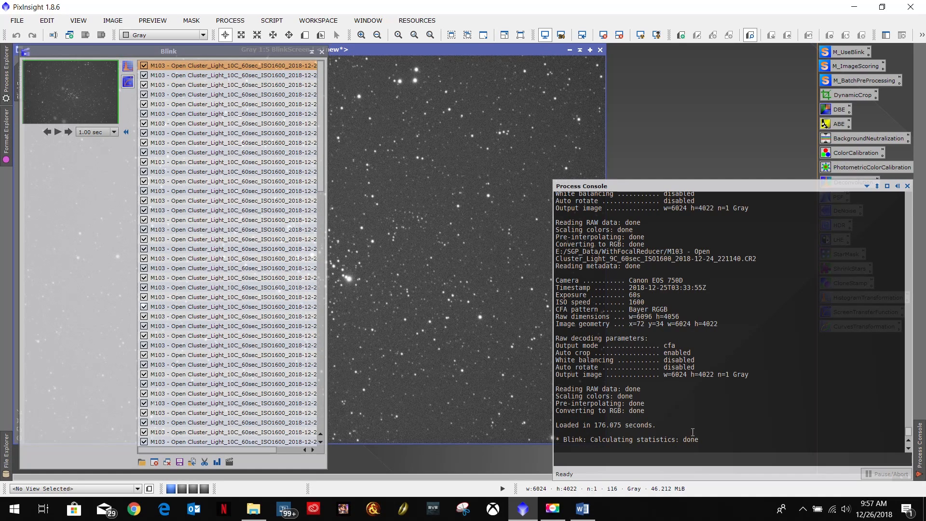
{"action": "left_click_drag", "start_coordinate": [705, 438], "coordinate": [554, 440]}
{"action": "left_click", "coordinate": [738, 425]}
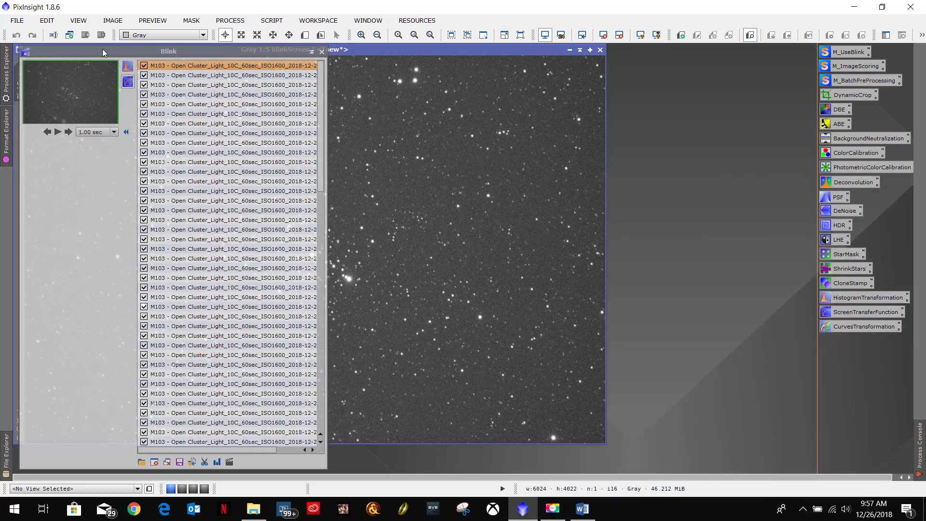
Move the Blink window beside the star image and choose a 1.00 sec delay between frames
{"action": "left_click", "coordinate": [102, 51]}
{"action": "left_click_drag", "start_coordinate": [102, 48], "coordinate": [697, 46]}
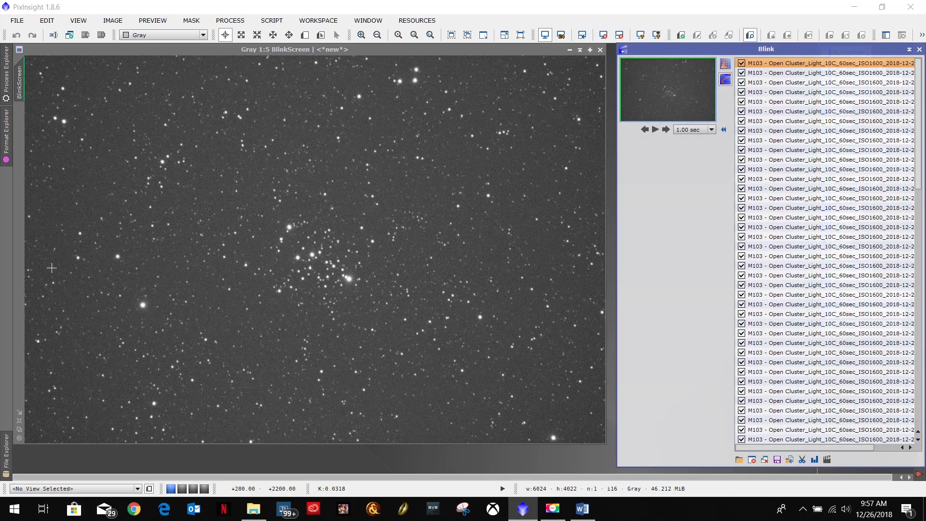
{"action": "left_click", "coordinate": [179, 49]}
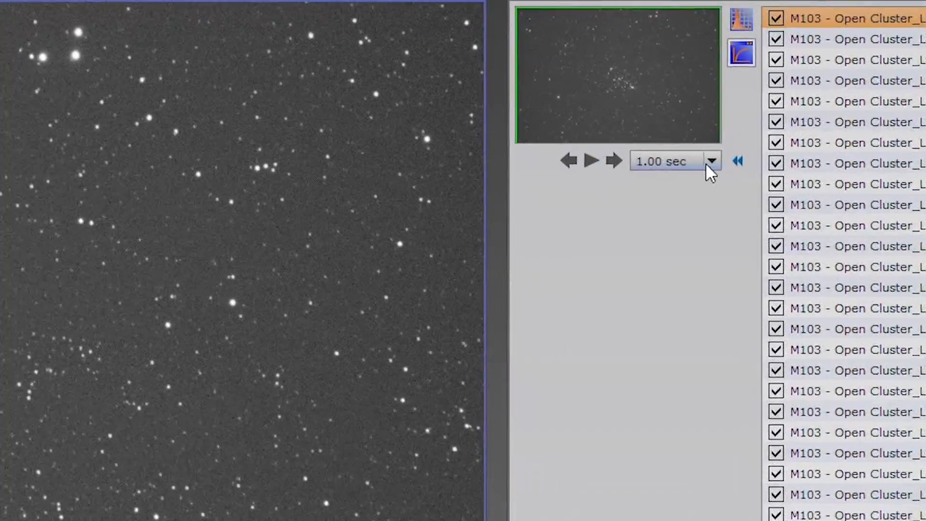
{"action": "left_click", "coordinate": [712, 129]}
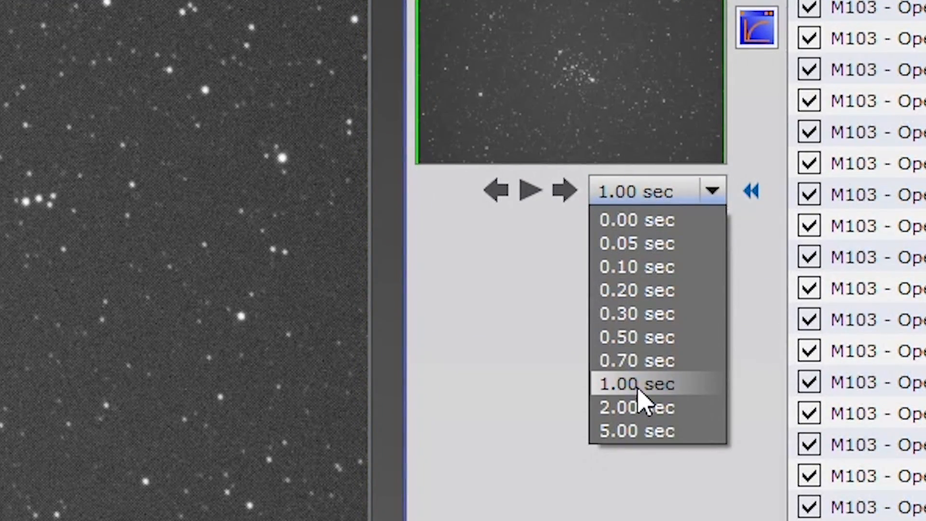
{"action": "left_click", "coordinate": [637, 390]}
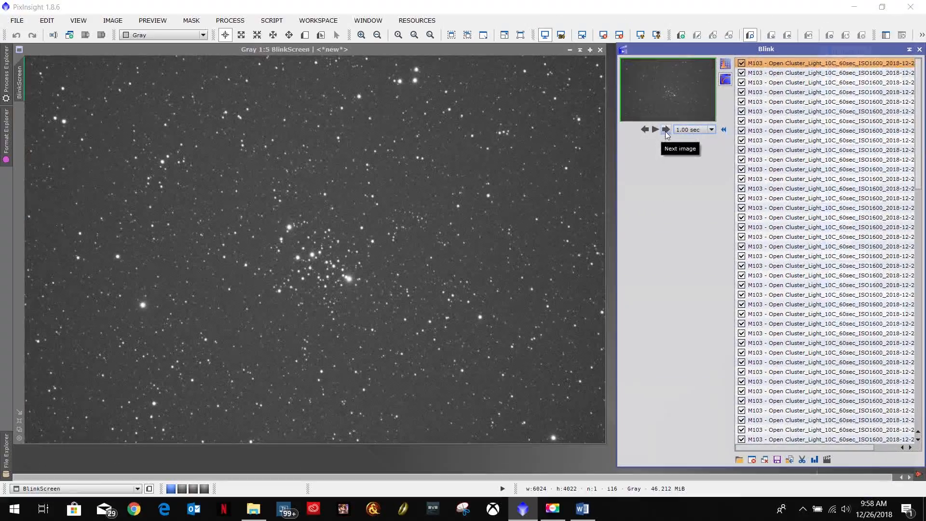
Advance through the first few M103 frames one at a time and return to the first frame
{"action": "left_click", "coordinate": [622, 156]}
{"action": "left_click", "coordinate": [622, 155]}
{"action": "left_click", "coordinate": [666, 129]}
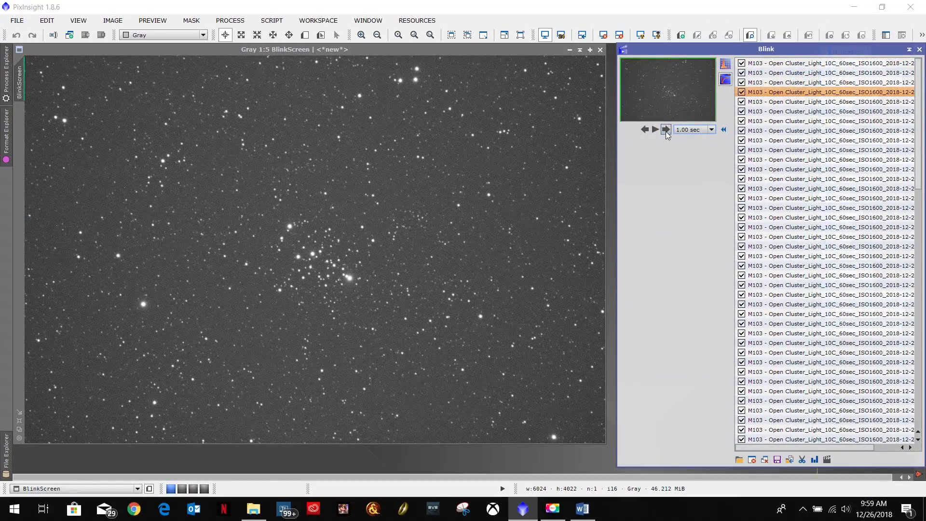
{"action": "left_click", "coordinate": [666, 129]}
{"action": "left_click", "coordinate": [644, 129]}
{"action": "left_click", "coordinate": [644, 129]}
{"action": "left_click", "coordinate": [645, 129]}
{"action": "left_click", "coordinate": [645, 129]}
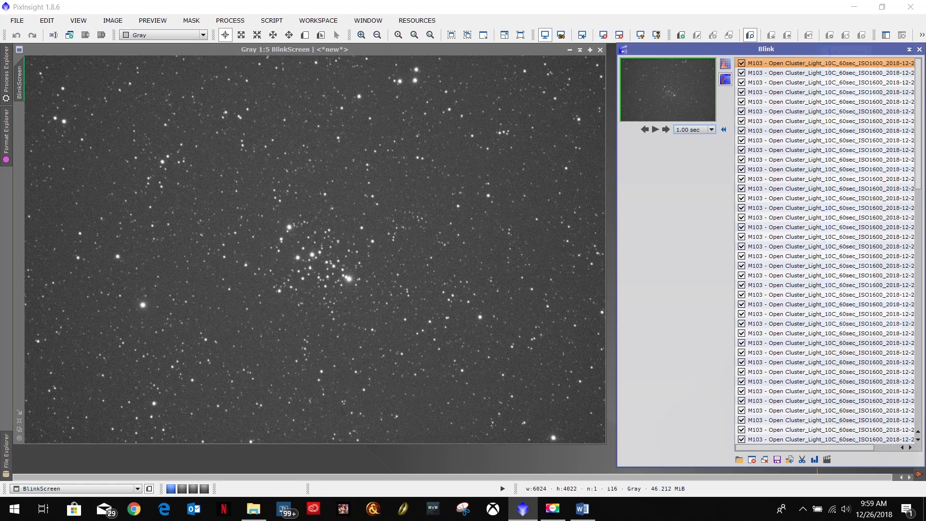
Play the blink sequence, stop at the brighter, washed-out 10C frame, compare it with the preceding frame, and close that washed-out image
{"action": "left_click", "coordinate": [655, 130]}
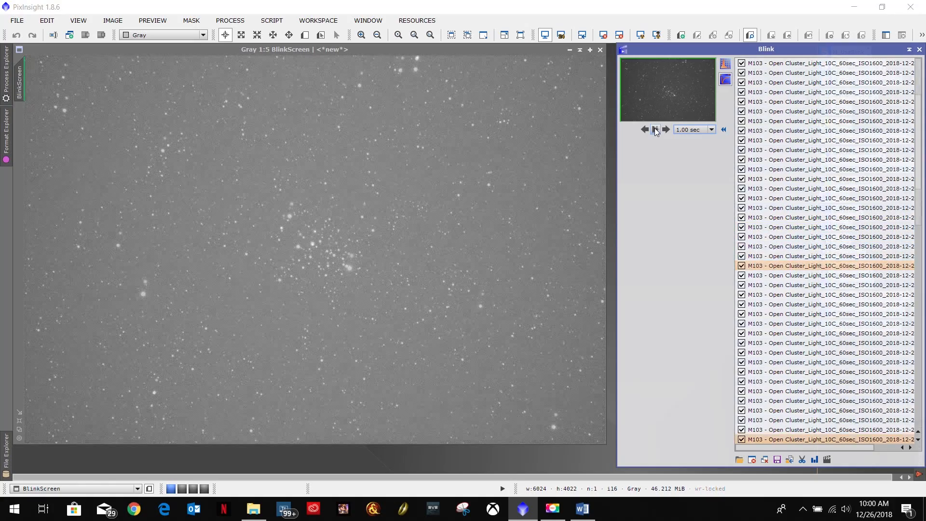
{"action": "left_click", "coordinate": [656, 129]}
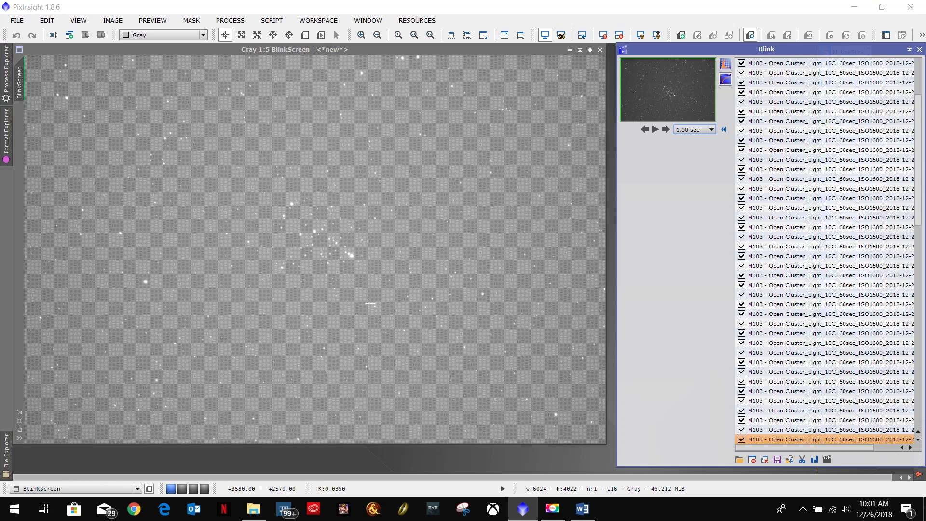
{"action": "left_click", "coordinate": [644, 129]}
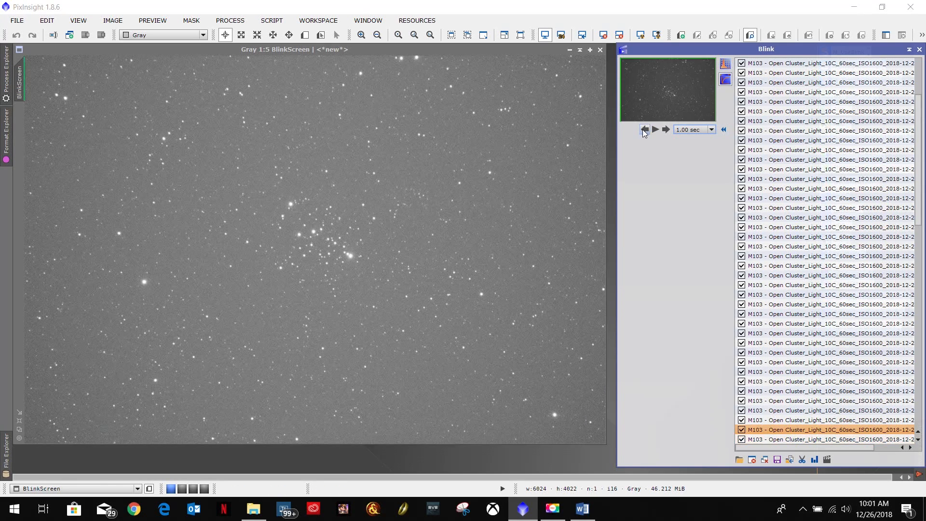
{"action": "left_click", "coordinate": [665, 130]}
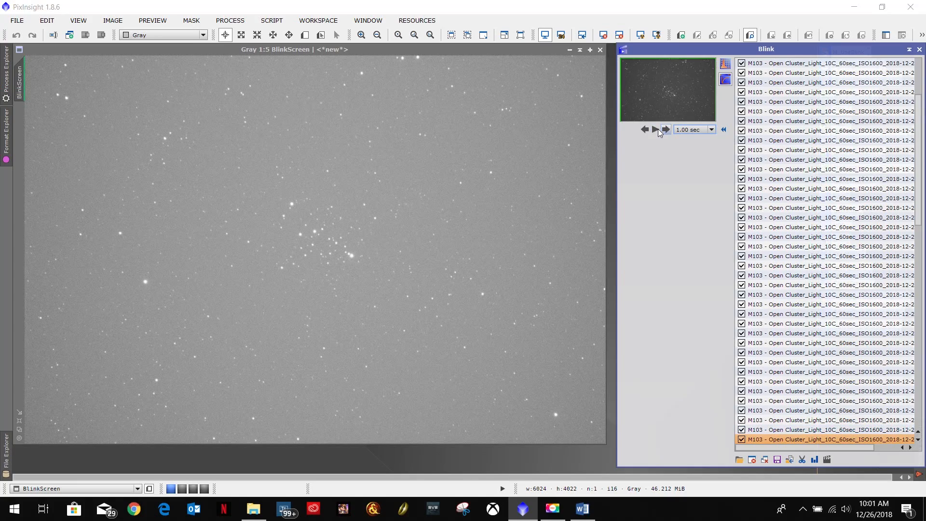
{"action": "left_click", "coordinate": [644, 130]}
{"action": "left_click", "coordinate": [666, 129]}
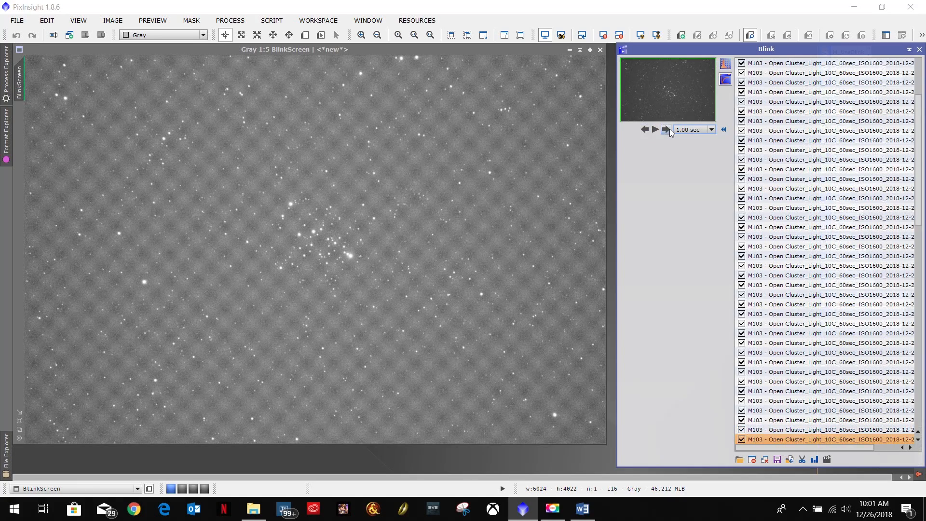
{"action": "left_click", "coordinate": [644, 129]}
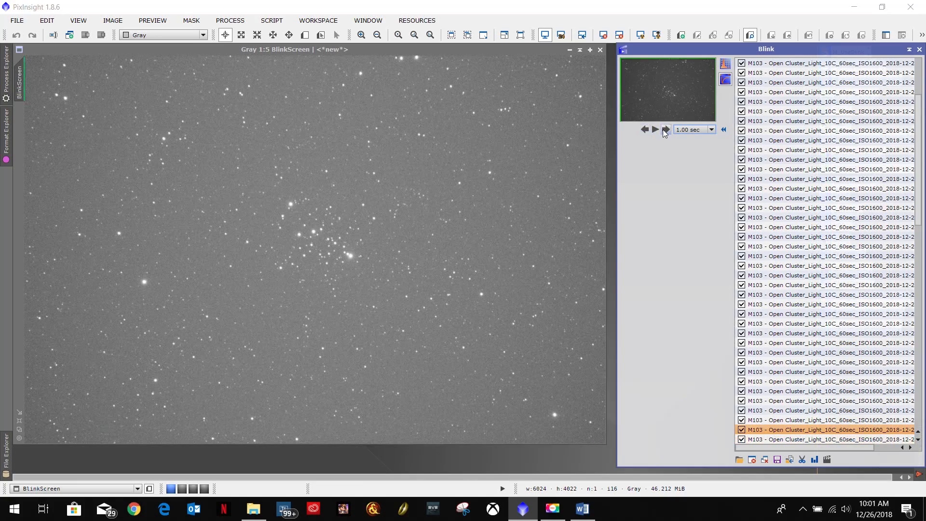
{"action": "left_click", "coordinate": [669, 129]}
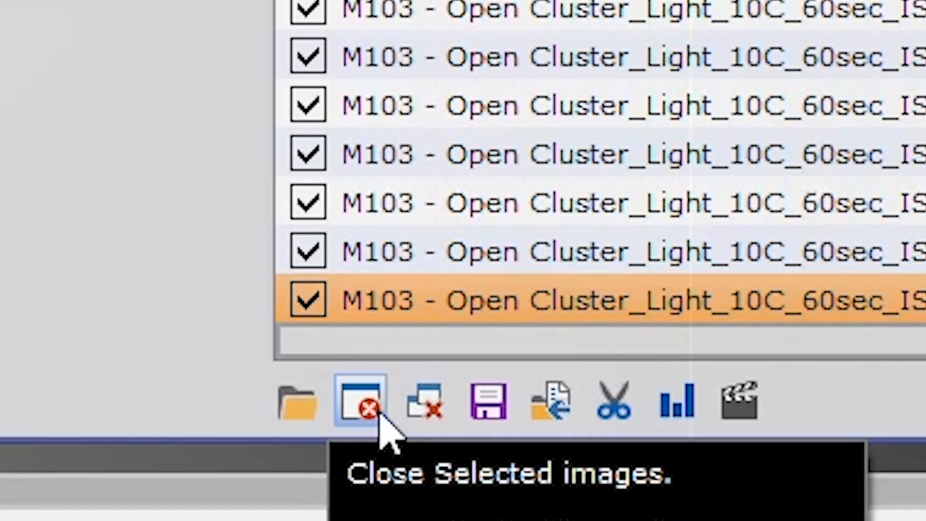
{"action": "left_click", "coordinate": [371, 413]}
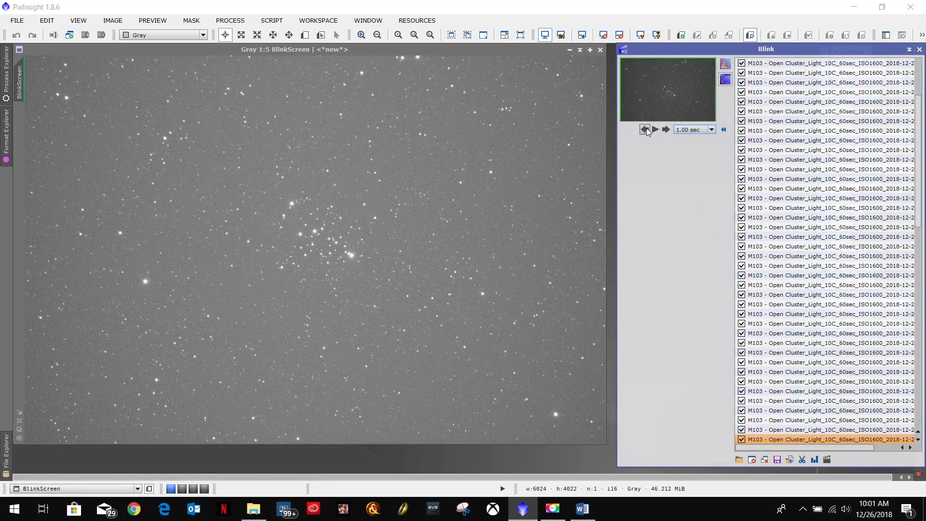
Go back one frame for comparison, resume playback until the next washed-out 10C frame, and close that image
{"action": "left_click", "coordinate": [645, 129]}
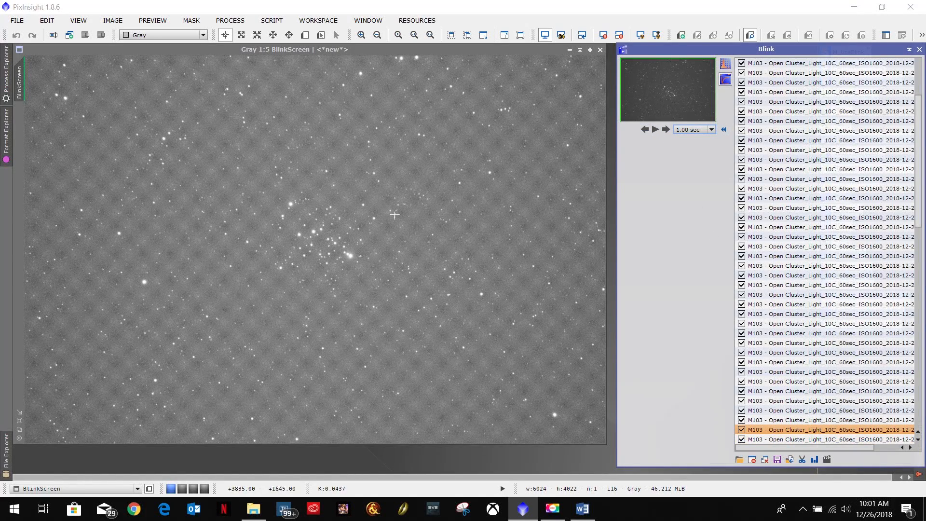
{"action": "left_click", "coordinate": [656, 133]}
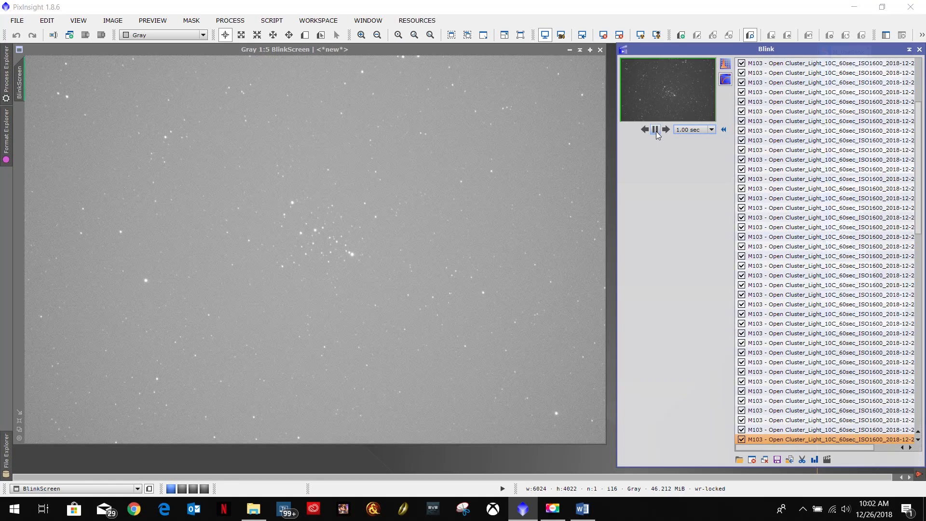
{"action": "left_click", "coordinate": [655, 129]}
{"action": "left_click", "coordinate": [752, 459]}
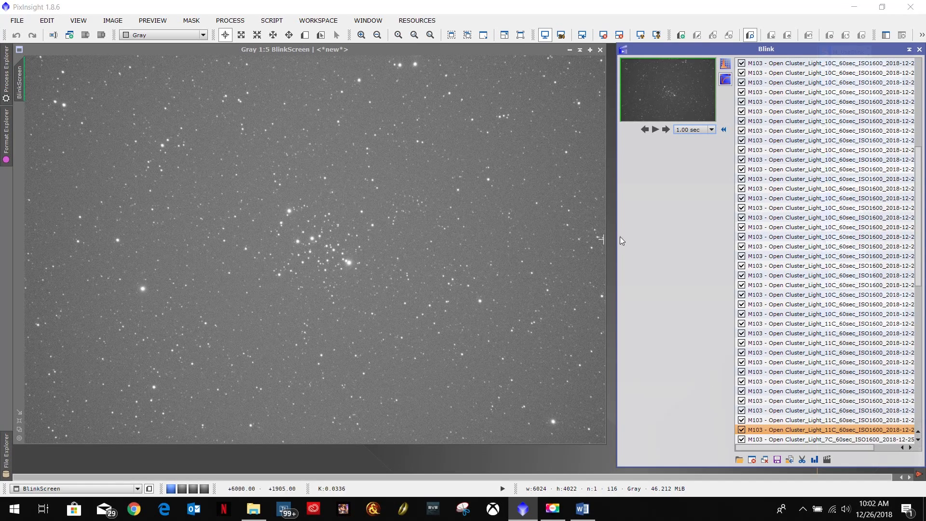
Advance to the 7C frame ending in 2018-12-25_002557 and exclude it from the blink sequence, checking its full file name
{"action": "left_click", "coordinate": [666, 129]}
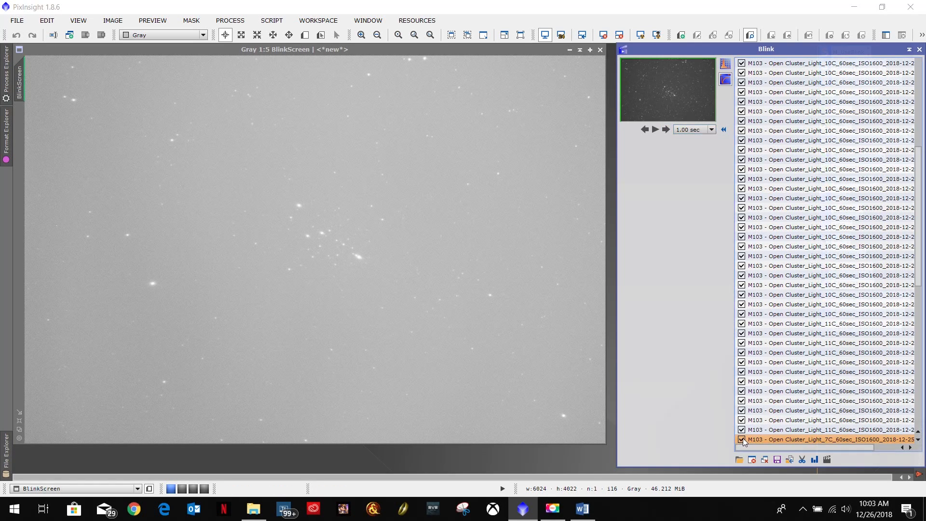
{"action": "left_click_drag", "start_coordinate": [857, 447], "coordinate": [898, 445]}
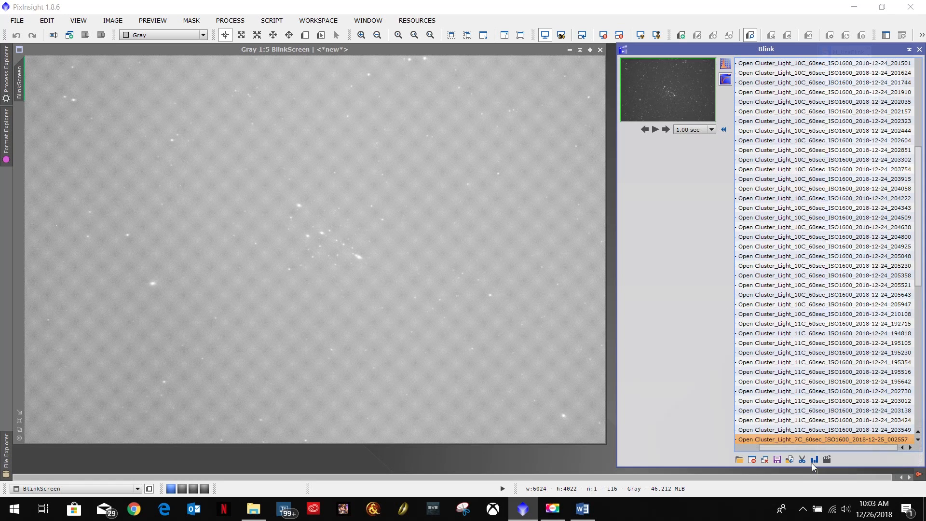
{"action": "left_click_drag", "start_coordinate": [792, 447], "coordinate": [758, 446]}
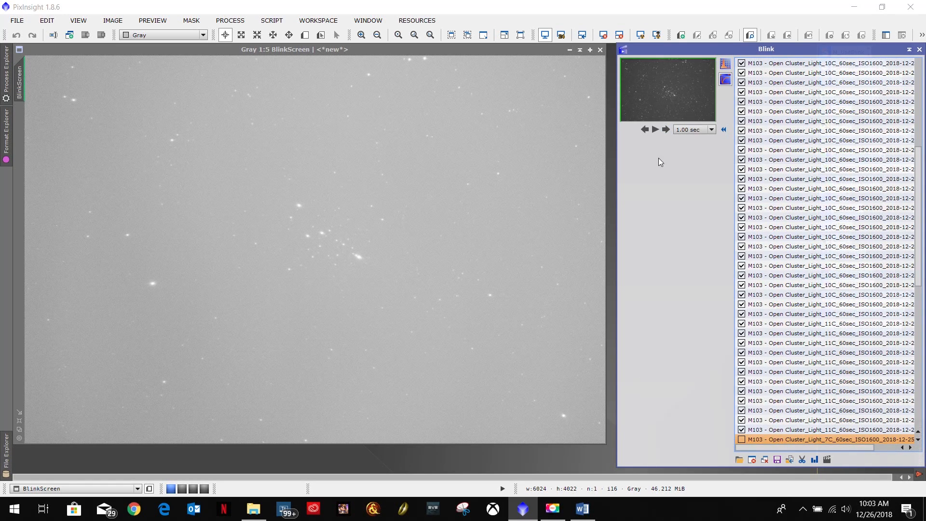
Step forward and back through the remaining 7C frames and the first 8C frame to compare their quality
{"action": "left_click", "coordinate": [664, 129]}
{"action": "left_click", "coordinate": [664, 129]}
{"action": "left_click", "coordinate": [664, 130]}
{"action": "left_click", "coordinate": [665, 129]}
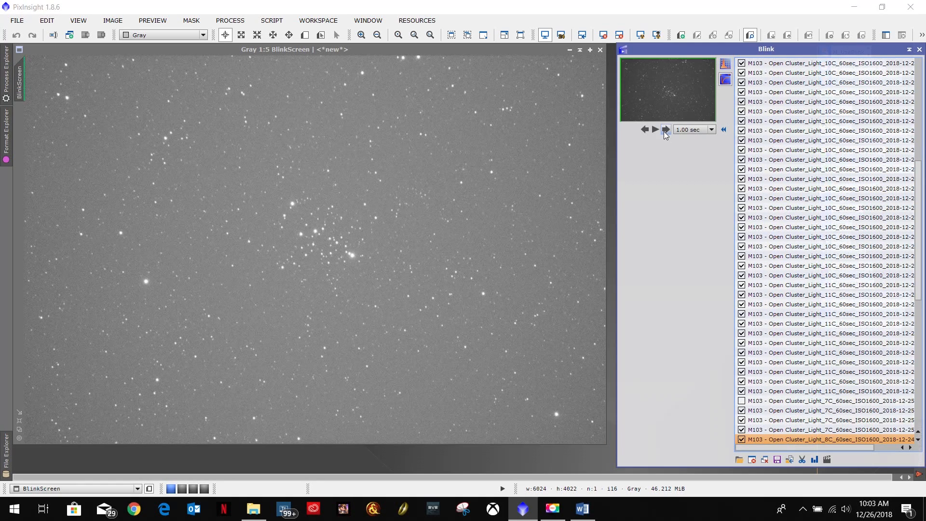
{"action": "left_click", "coordinate": [645, 129]}
{"action": "left_click", "coordinate": [644, 130]}
{"action": "left_click", "coordinate": [644, 130]}
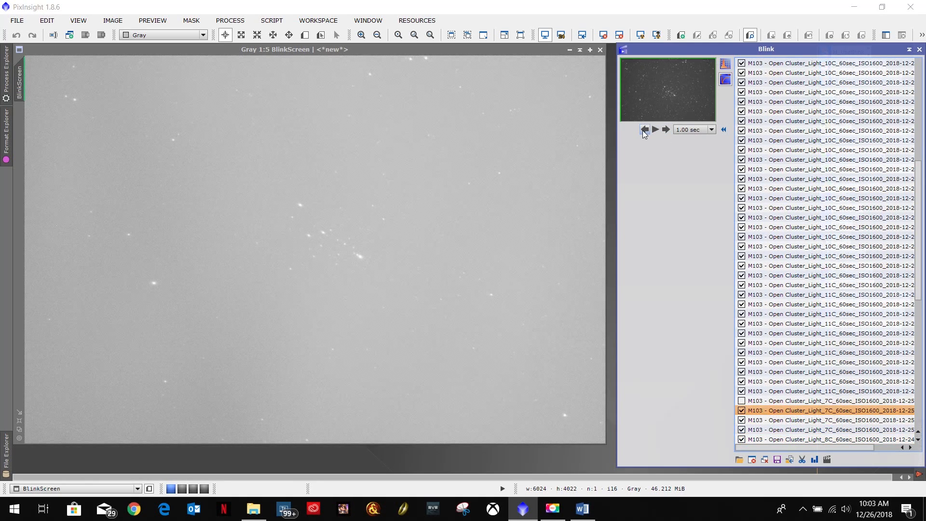
{"action": "left_click", "coordinate": [665, 129]}
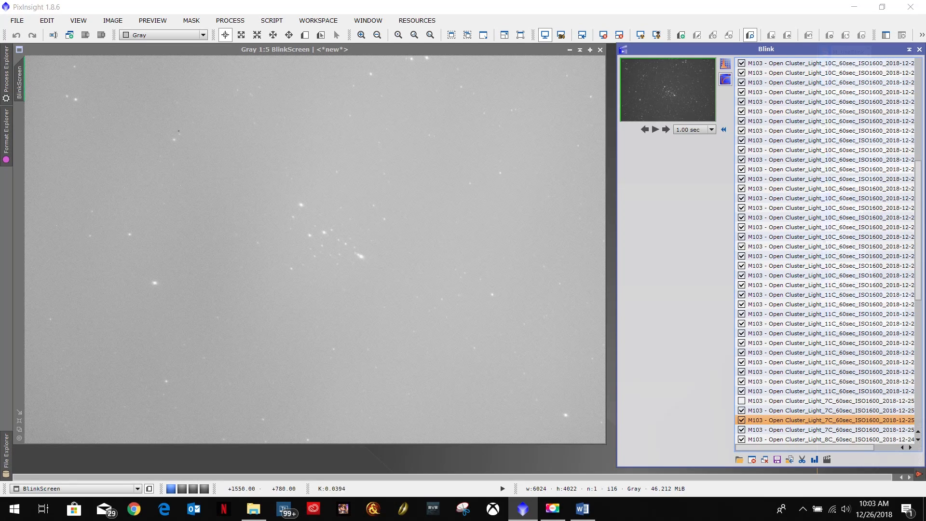
{"action": "left_click", "coordinate": [664, 131]}
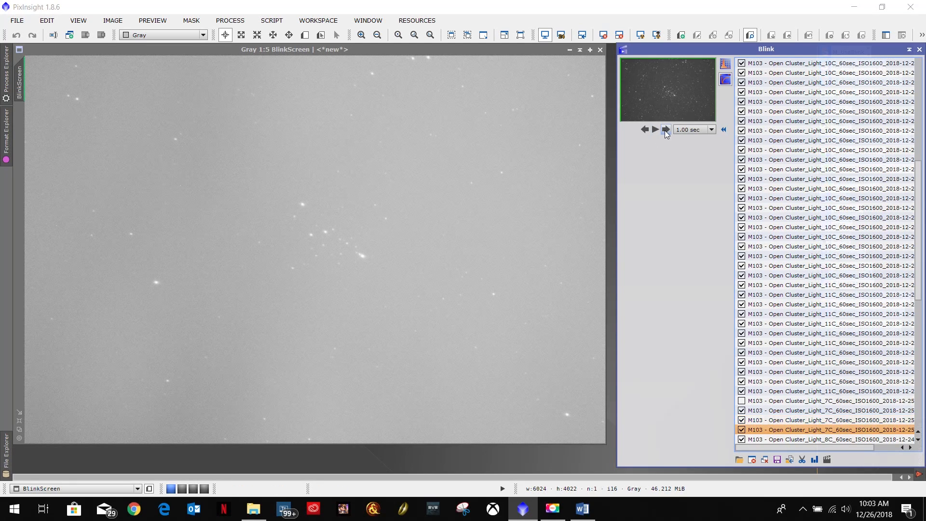
Compare the last 7C frame with its neighbouring frames and exclude it from the blink sequence
{"action": "left_click", "coordinate": [644, 130]}
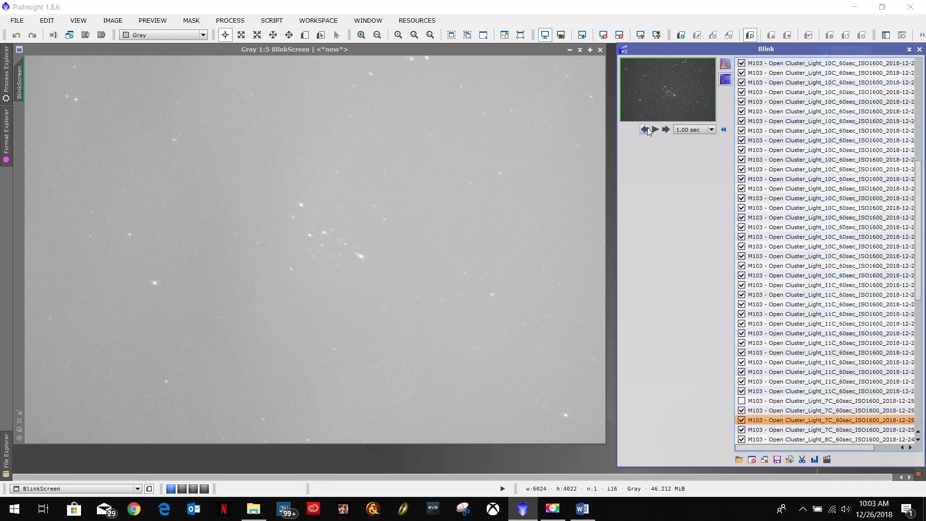
{"action": "left_click", "coordinate": [666, 128]}
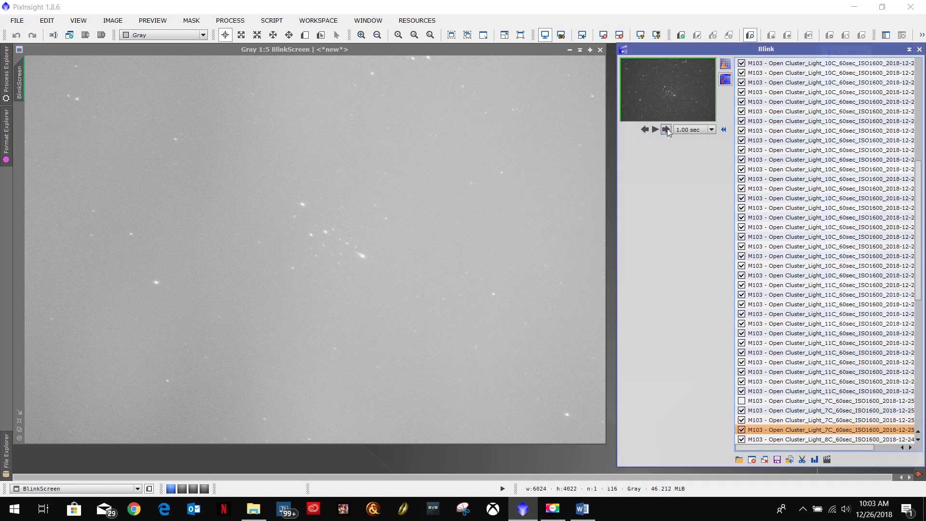
{"action": "left_click", "coordinate": [667, 128]}
{"action": "left_click", "coordinate": [645, 129]}
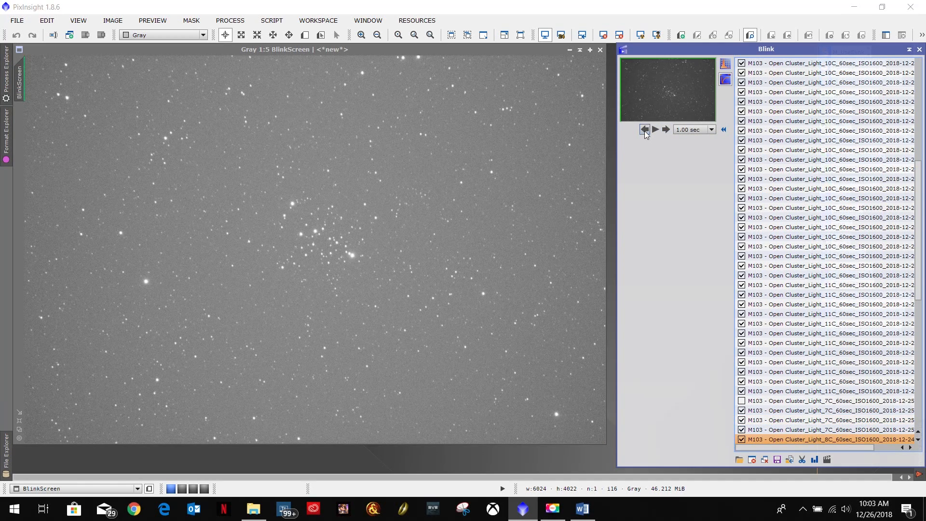
{"action": "left_click", "coordinate": [741, 430]}
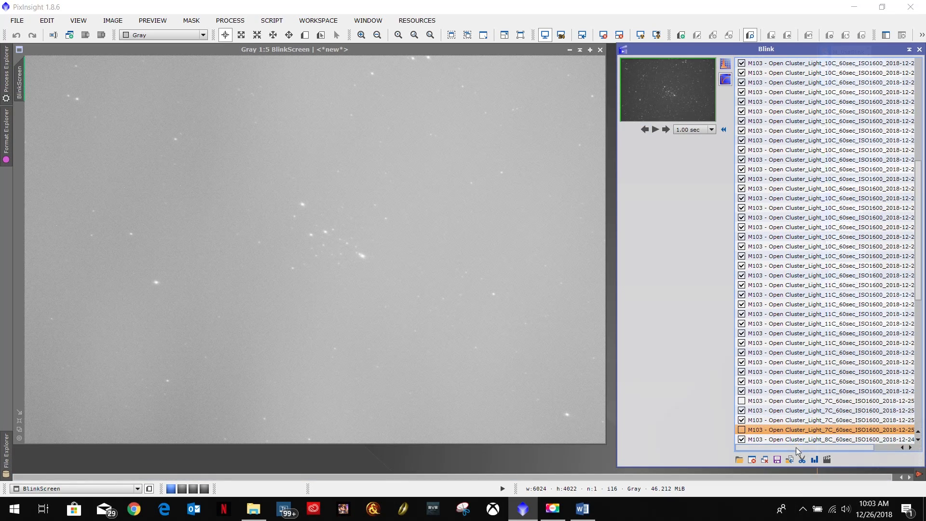
Check the full file names of the 7C frames, select all four of them and close them
{"action": "left_click_drag", "start_coordinate": [797, 448], "coordinate": [761, 444]}
{"action": "left_click", "coordinate": [772, 401]}
{"action": "left_click_drag", "start_coordinate": [789, 448], "coordinate": [812, 451]}
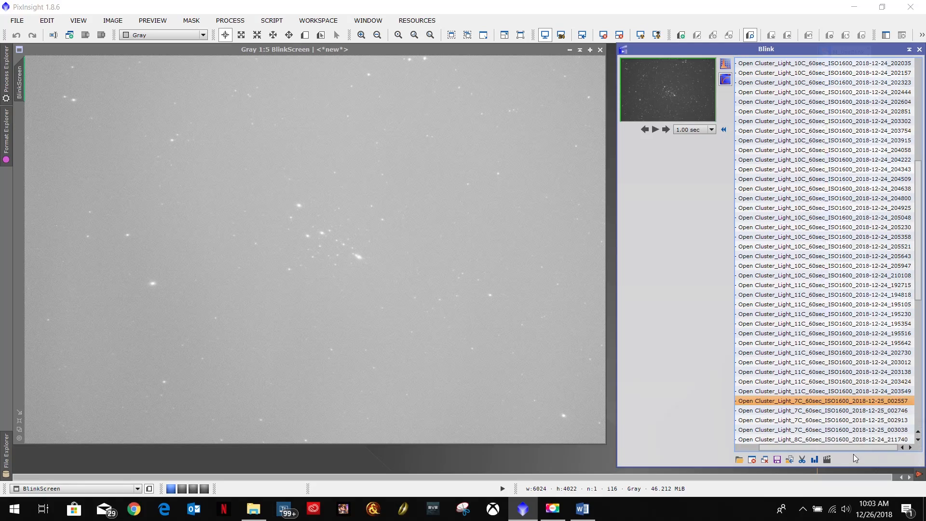
{"action": "left_click_drag", "start_coordinate": [854, 447], "coordinate": [817, 450]}
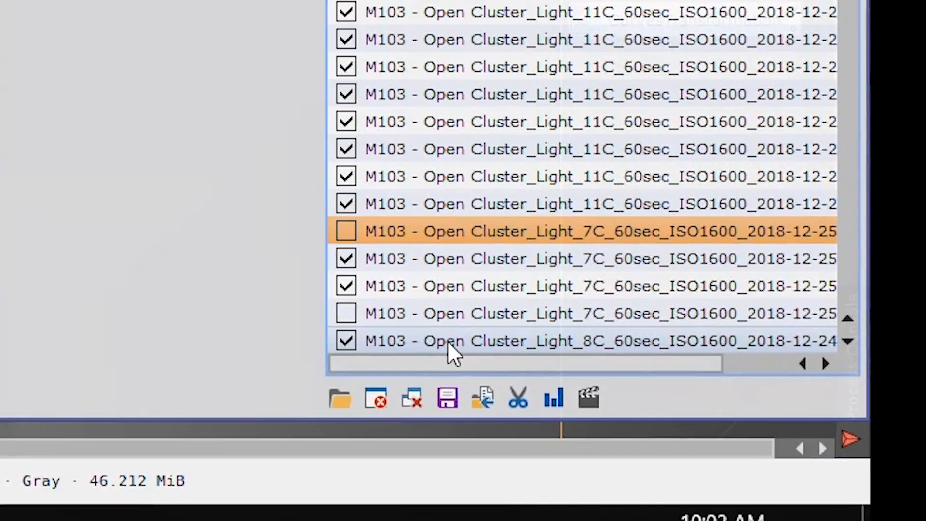
{"action": "left_click", "coordinate": [437, 318], "text": "shift"}
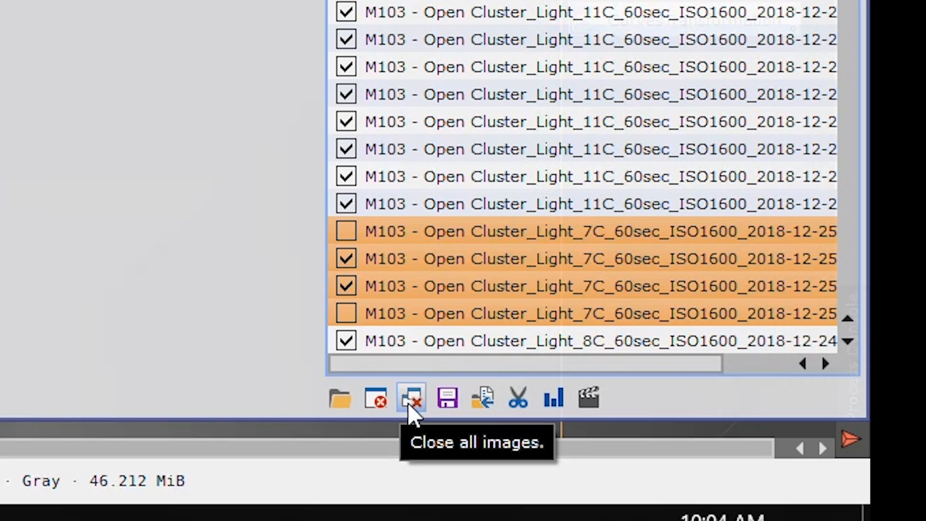
{"action": "left_click", "coordinate": [376, 406]}
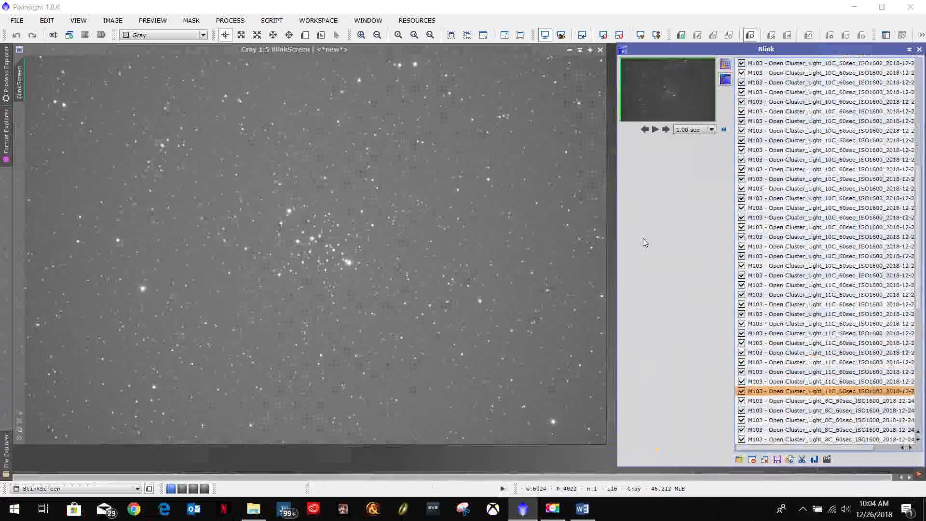
Play through the remaining frames, select from the unchecked 9C frame to the end of the list, and close those images
{"action": "left_click", "coordinate": [655, 129]}
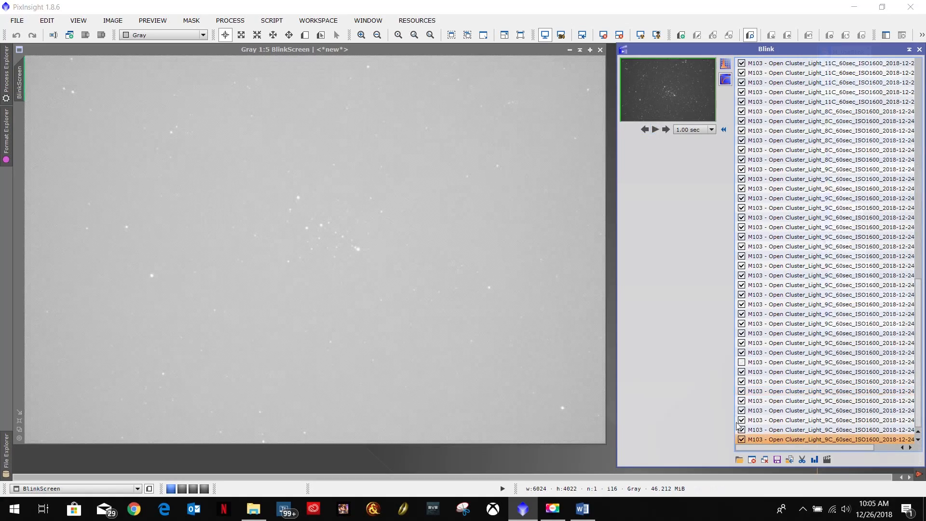
{"action": "left_click", "coordinate": [782, 363], "text": "shift"}
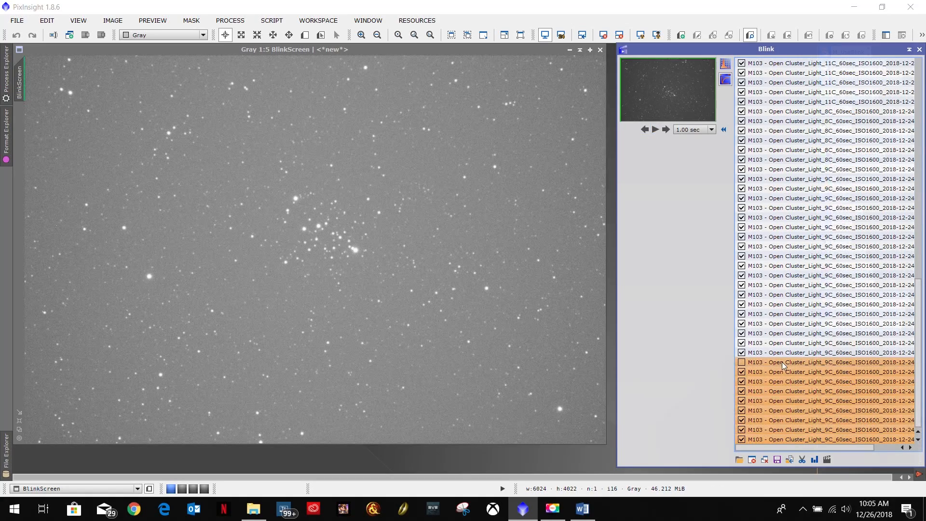
{"action": "left_click", "coordinate": [752, 459]}
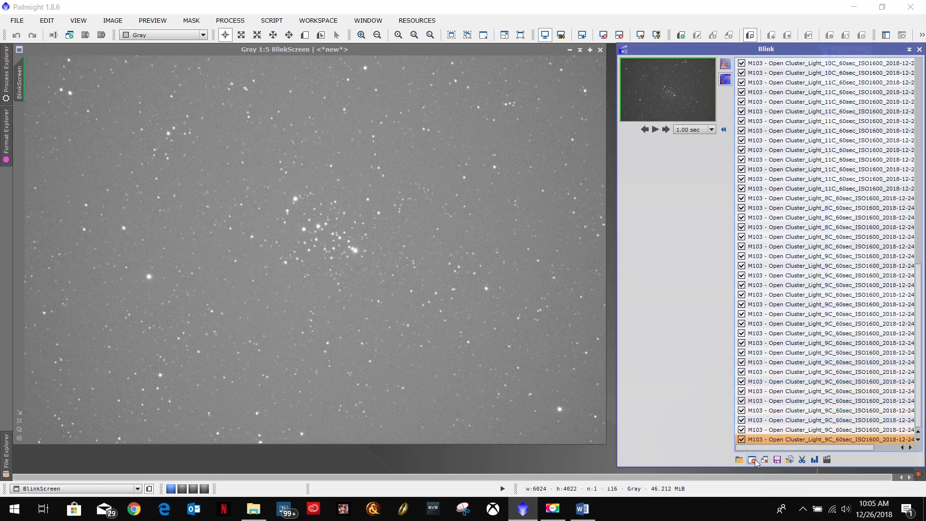
Restart from the first 10C frame, inspect star shapes at 2:1 around the cluster, and close the 10C frame with doubled stars
{"action": "left_click_drag", "start_coordinate": [918, 403], "coordinate": [919, 114]}
{"action": "left_click", "coordinate": [820, 64]}
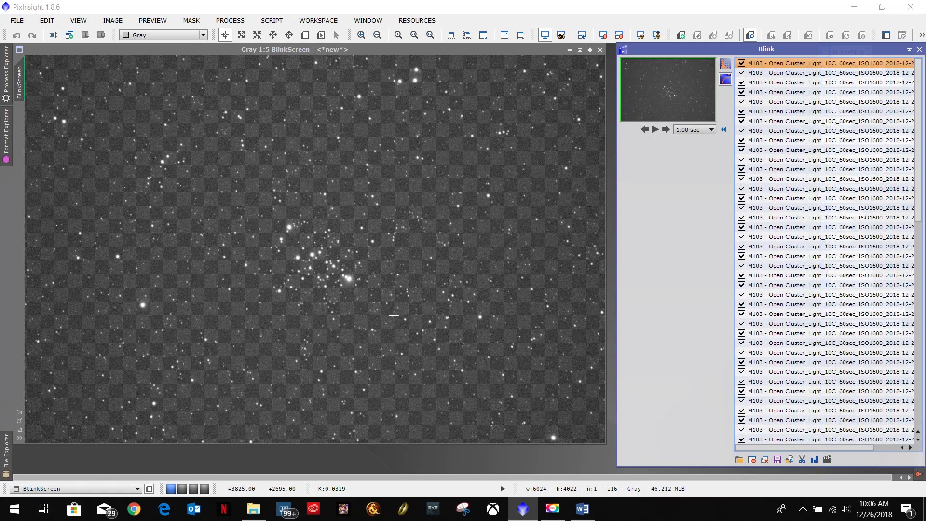
{"action": "scroll", "coordinate": [297, 246], "scroll_direction": "down", "scroll_amount": 4}
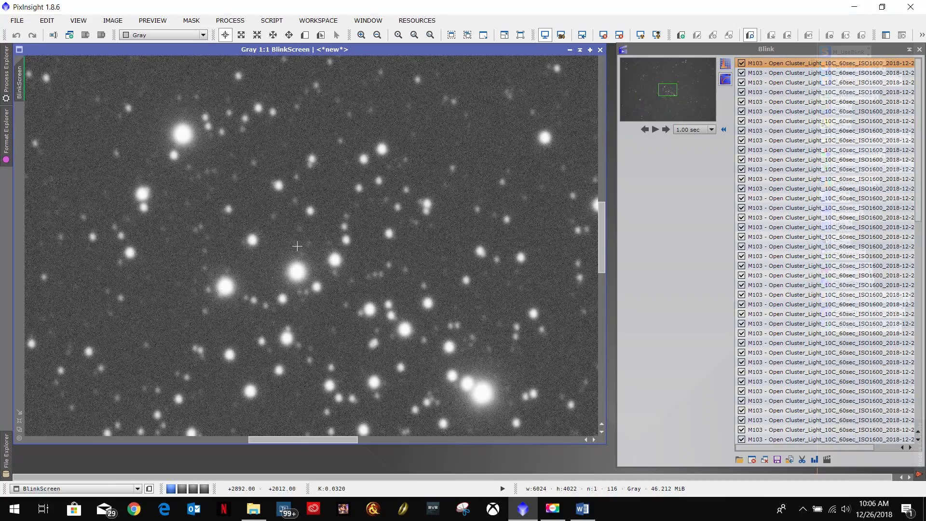
{"action": "scroll", "coordinate": [297, 246], "scroll_direction": "down", "scroll_amount": 1}
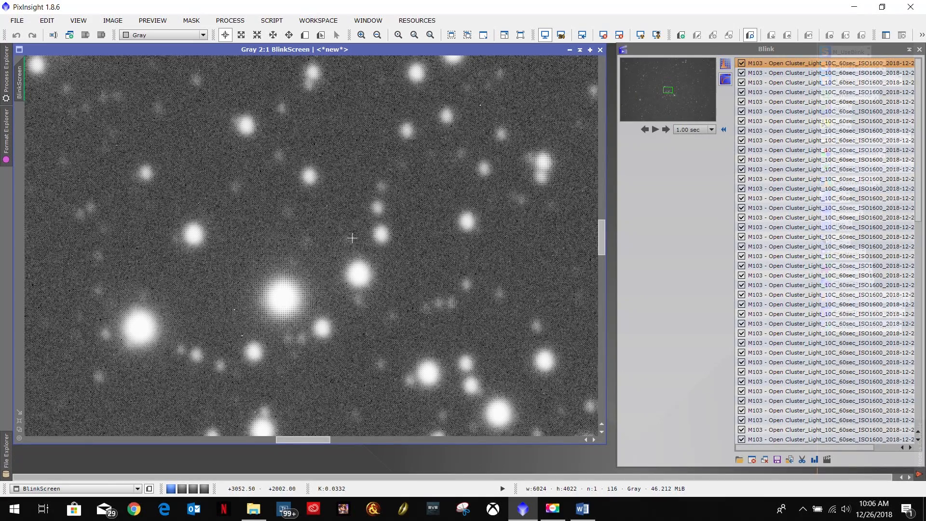
{"action": "scroll", "coordinate": [352, 237], "scroll_direction": "down", "scroll_amount": 1}
{"action": "scroll", "coordinate": [349, 241], "scroll_direction": "up", "scroll_amount": 2}
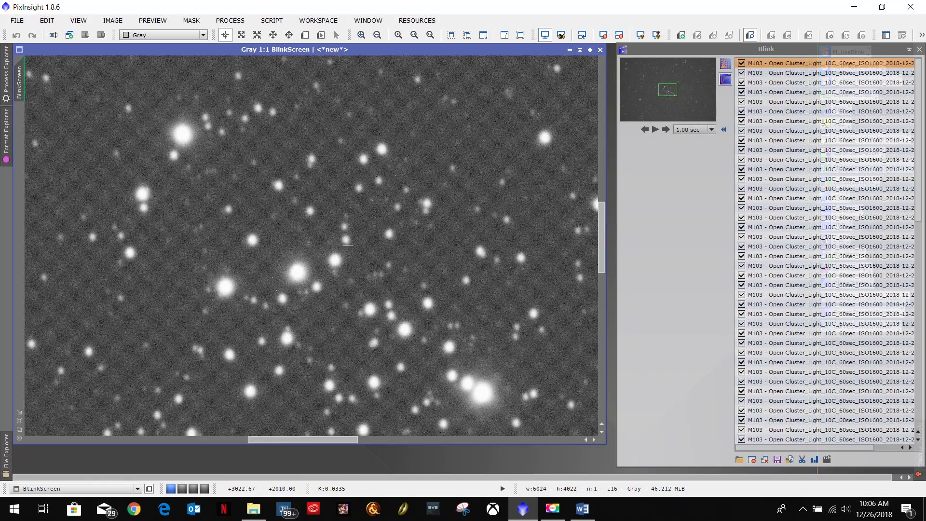
{"action": "scroll", "coordinate": [347, 246], "scroll_direction": "down", "scroll_amount": 1}
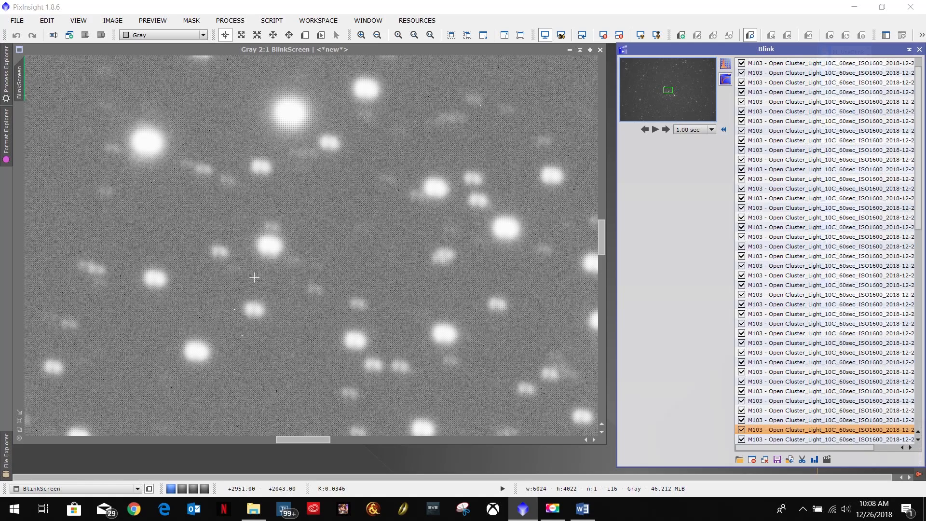
{"action": "left_click", "coordinate": [751, 459]}
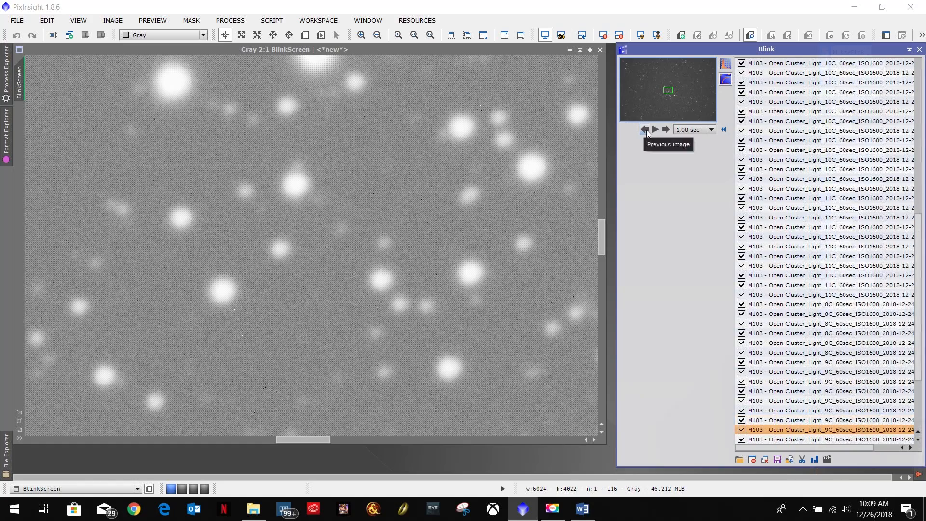
Compare the slightly blurred 9C frame with the preceding one at 2:1, close it, and resume playback
{"action": "left_click", "coordinate": [646, 131]}
{"action": "left_click", "coordinate": [666, 129]}
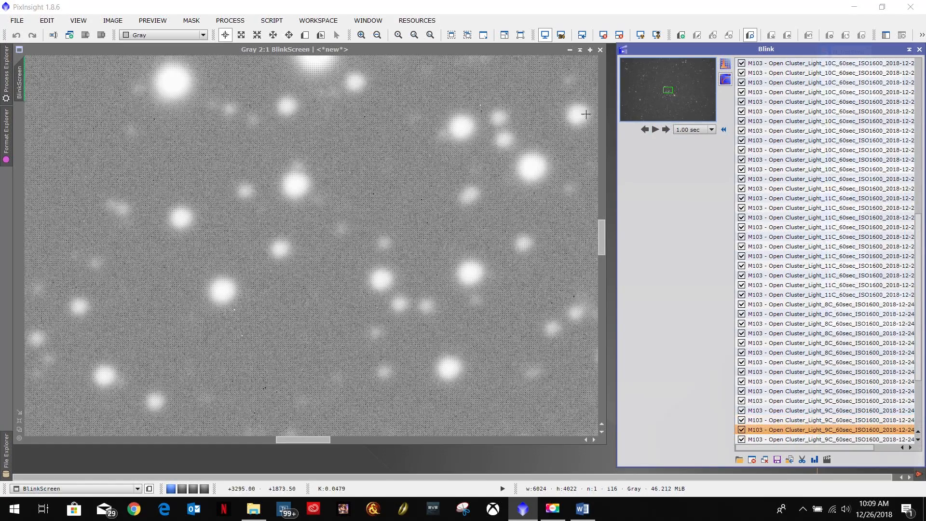
{"action": "left_click", "coordinate": [645, 130]}
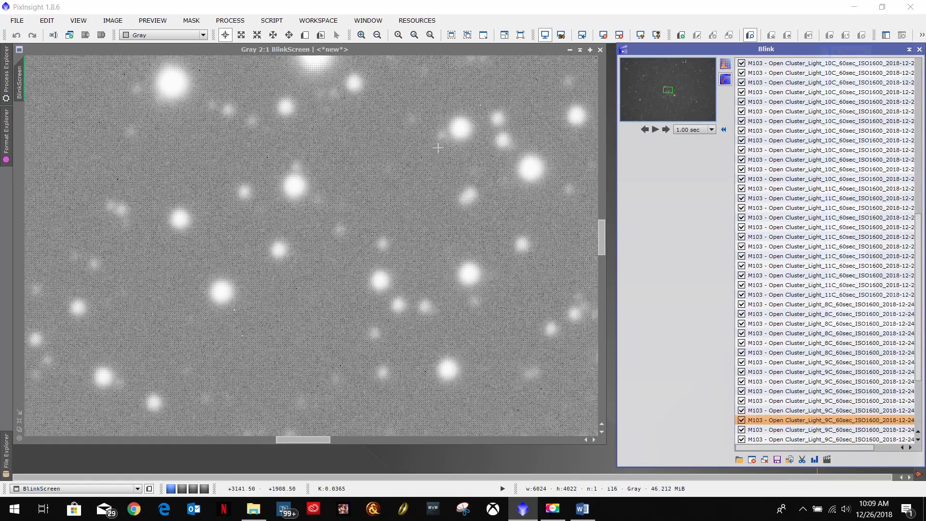
{"action": "left_click", "coordinate": [667, 129]}
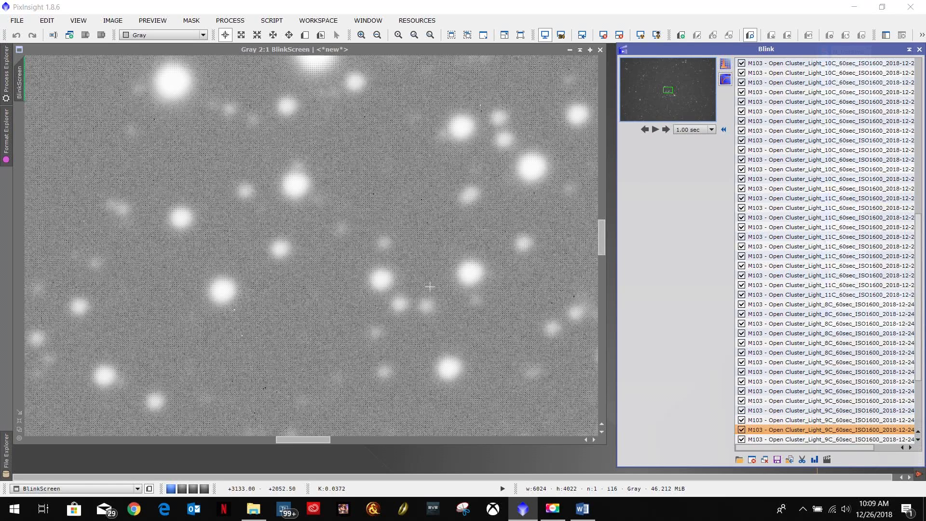
{"action": "left_click", "coordinate": [752, 459]}
{"action": "left_click", "coordinate": [658, 129]}
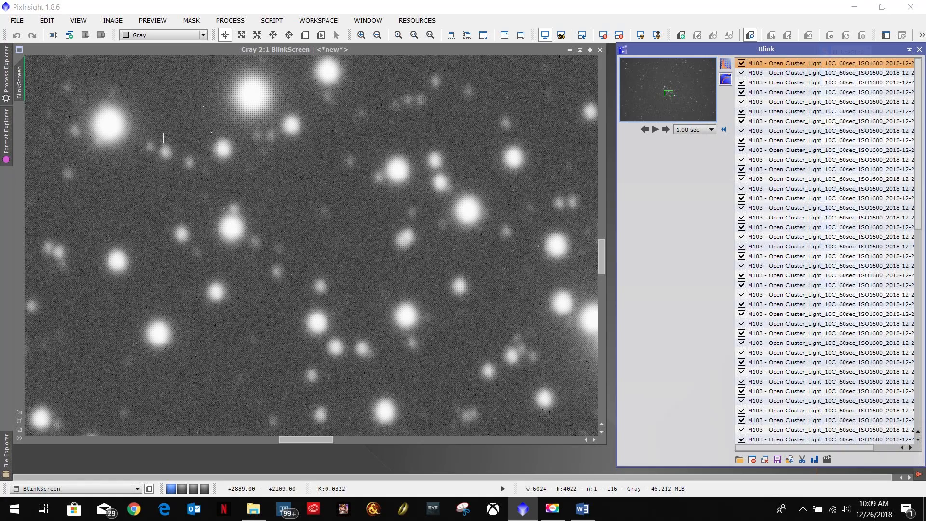
Return the blink view to 1:5 and select every remaining frame from the first 10C to the last 9C
{"action": "scroll", "coordinate": [419, 199], "scroll_direction": "down", "scroll_amount": 5}
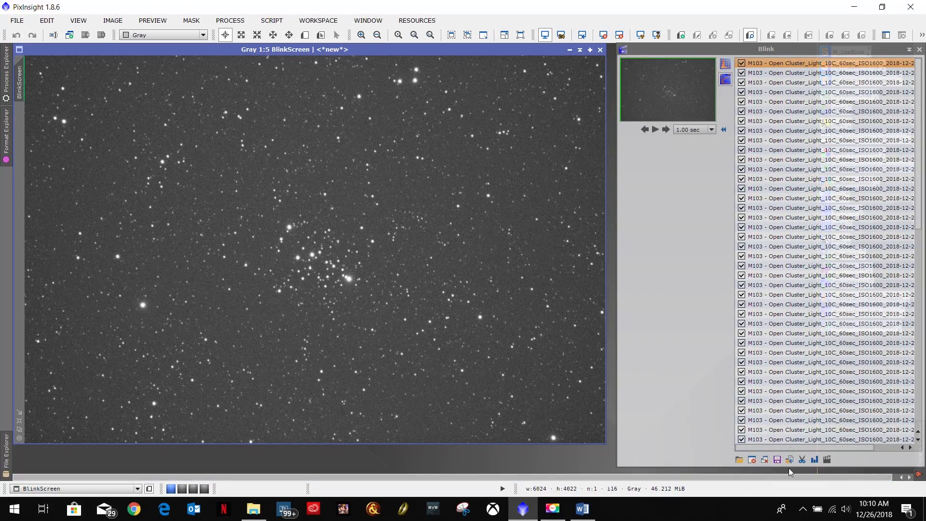
{"action": "scroll", "coordinate": [904, 95], "scroll_direction": "down", "scroll_amount": 10}
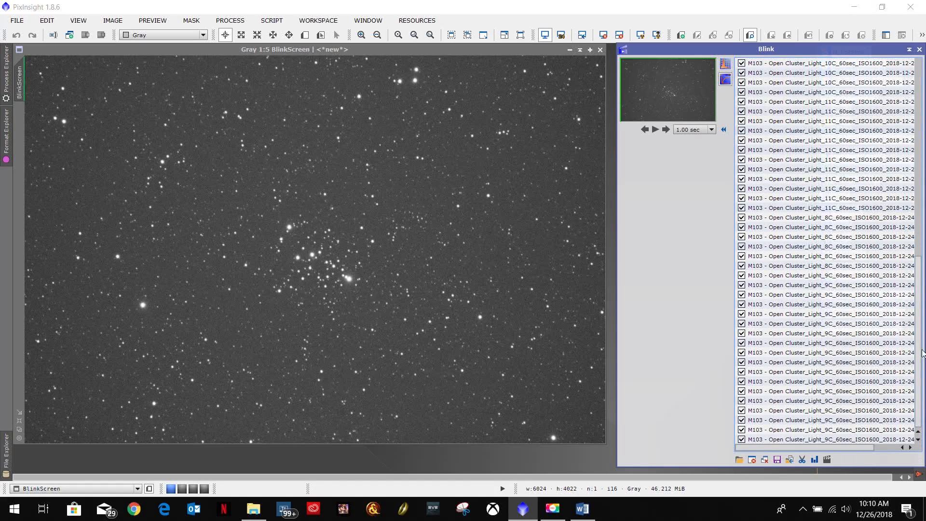
{"action": "scroll", "coordinate": [848, 241], "scroll_direction": "up", "scroll_amount": 10}
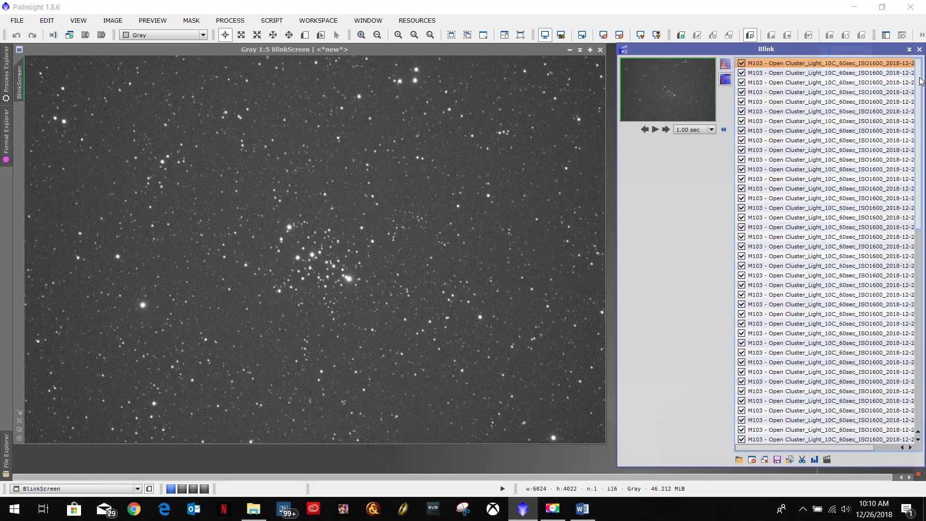
{"action": "left_click_drag", "start_coordinate": [918, 87], "coordinate": [918, 318]}
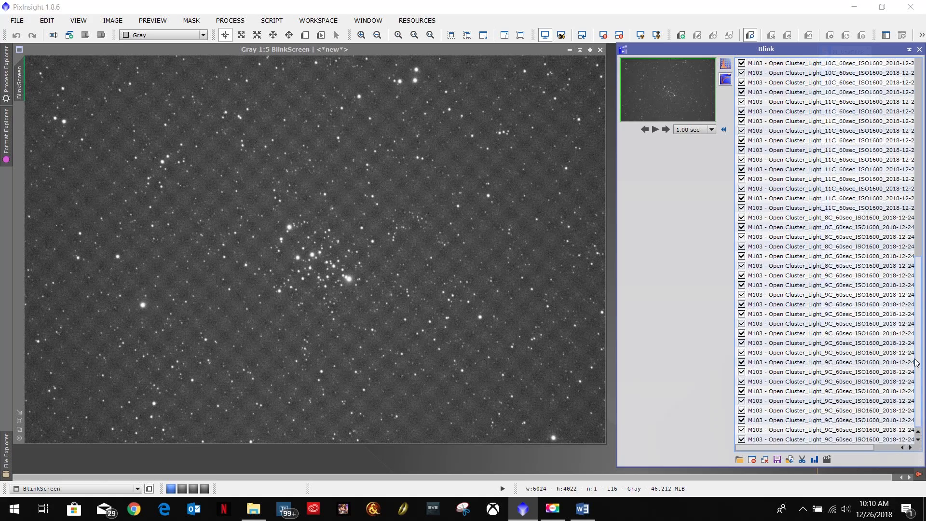
{"action": "left_click", "coordinate": [794, 439], "text": "shift"}
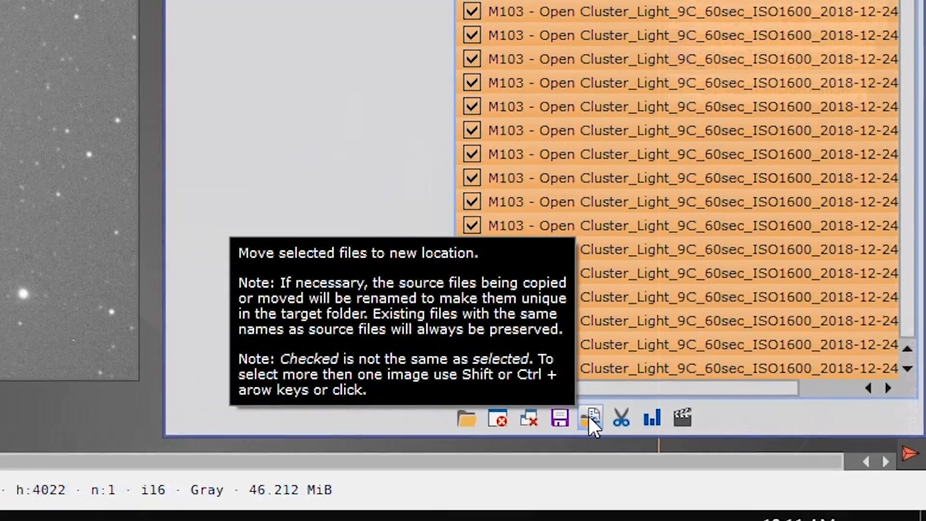
Move the selected files to the BlinkGood folder under Targets, With FR, M103 - Open Star Cluster, T6i, 1MinuteSubs, ISO1600
{"action": "left_click", "coordinate": [491, 405]}
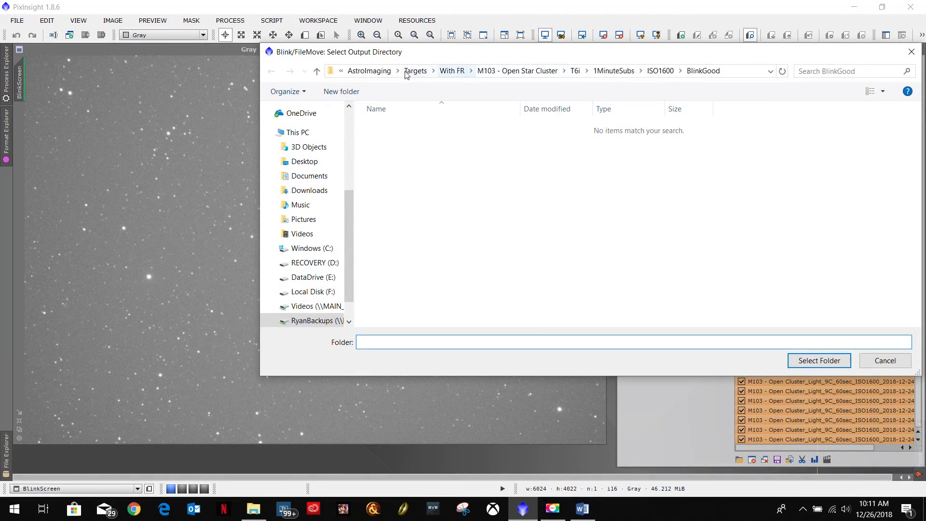
{"action": "left_click", "coordinate": [376, 73]}
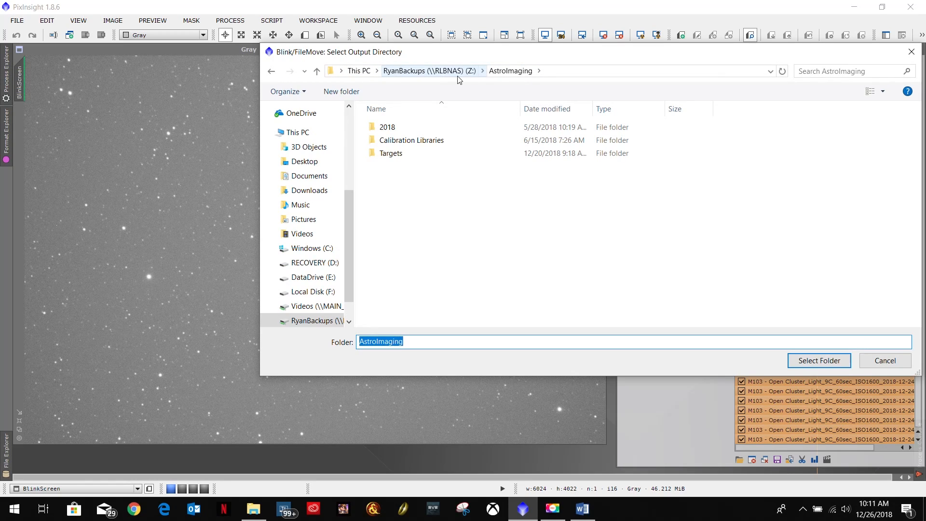
{"action": "double_click", "coordinate": [406, 154]}
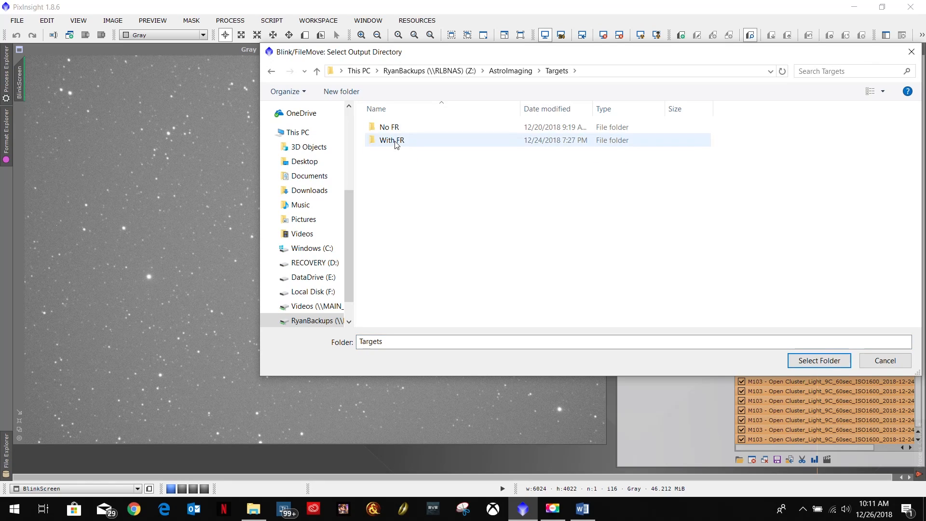
{"action": "double_click", "coordinate": [397, 141]}
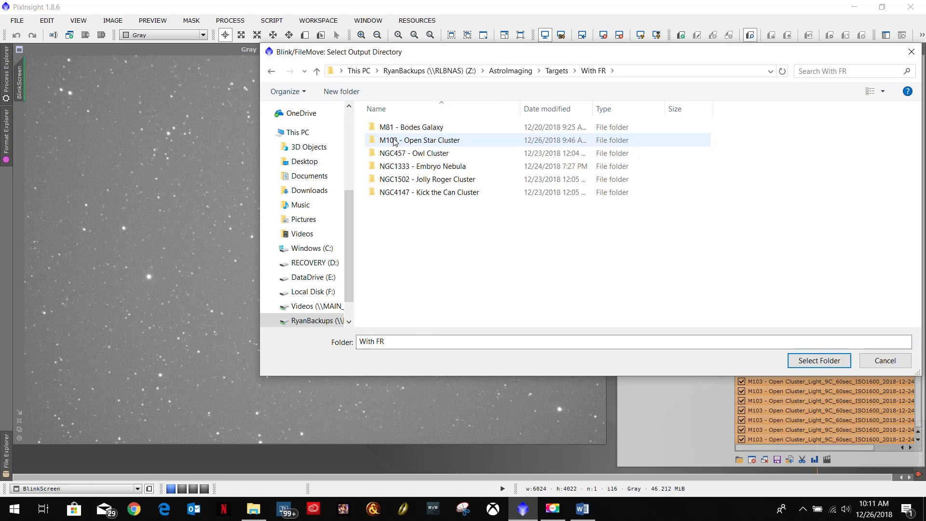
{"action": "double_click", "coordinate": [396, 141]}
{"action": "double_click", "coordinate": [388, 128]}
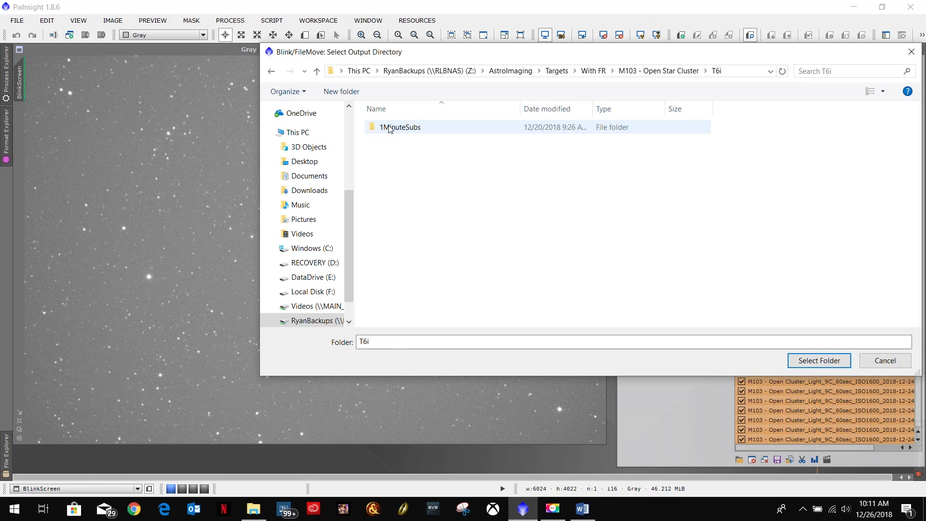
{"action": "double_click", "coordinate": [417, 128]}
{"action": "double_click", "coordinate": [401, 128]}
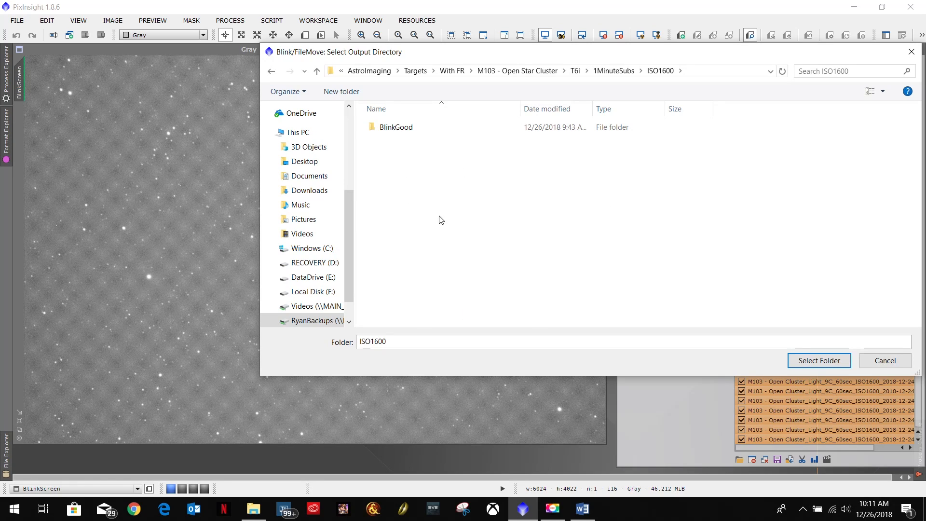
{"action": "double_click", "coordinate": [397, 129]}
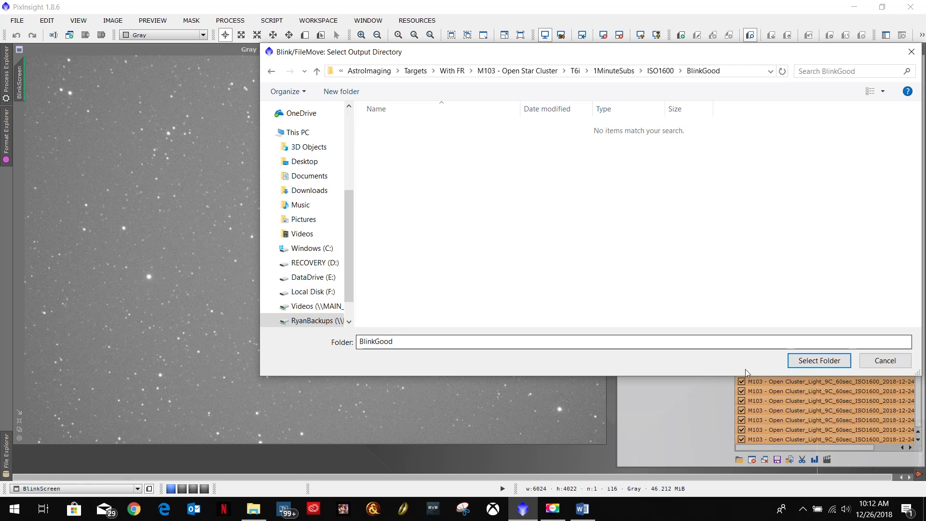
{"action": "left_click", "coordinate": [790, 365]}
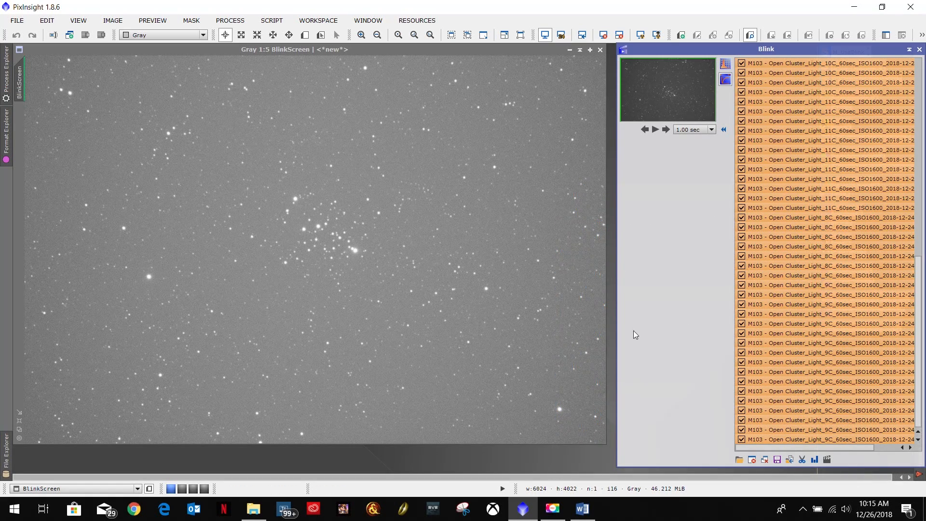
Move the Blink window aside and check the log of moved files in the Process Console
{"action": "left_click_drag", "start_coordinate": [817, 50], "coordinate": [515, 60]}
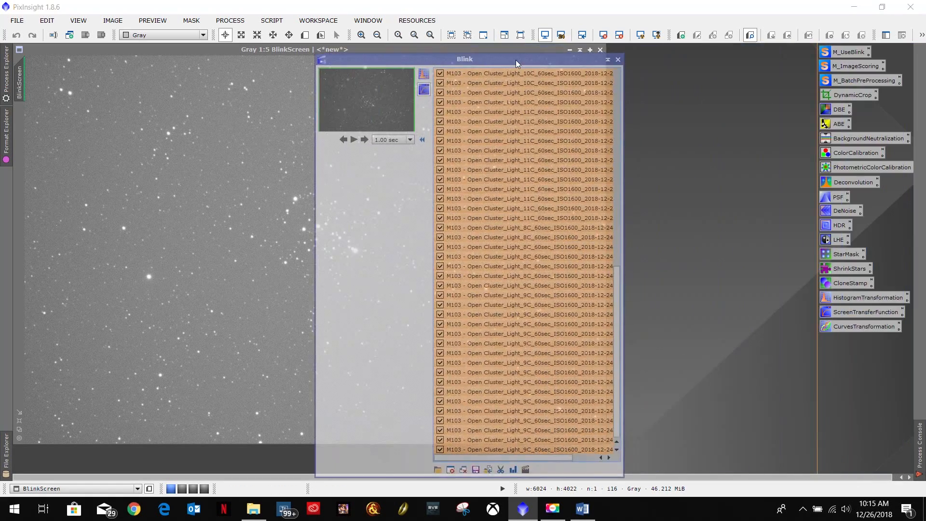
{"action": "mouse_move", "coordinate": [920, 432]}
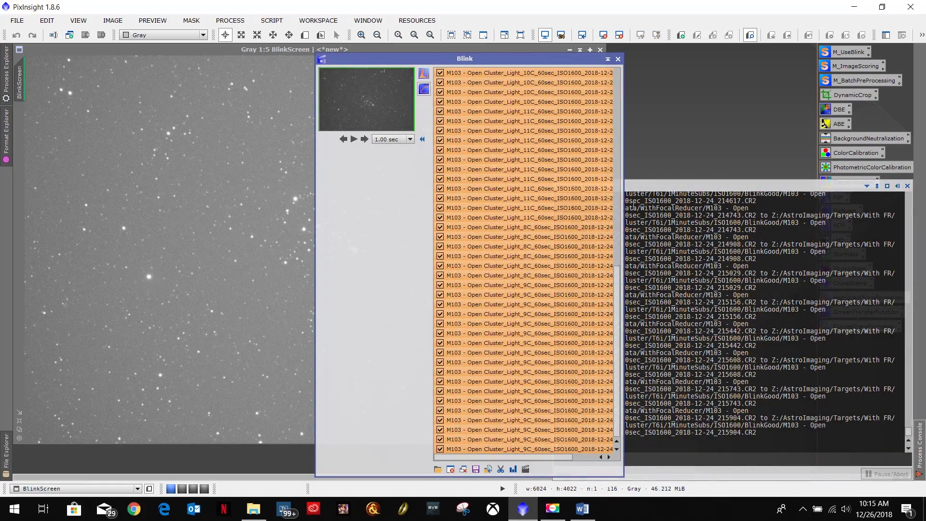
{"action": "left_click_drag", "start_coordinate": [512, 62], "coordinate": [217, 51]}
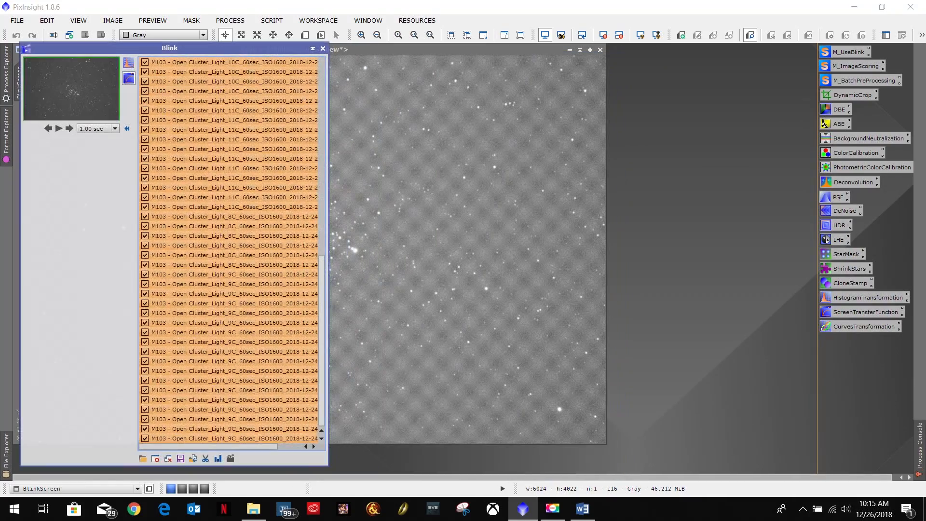
{"action": "mouse_move", "coordinate": [918, 447]}
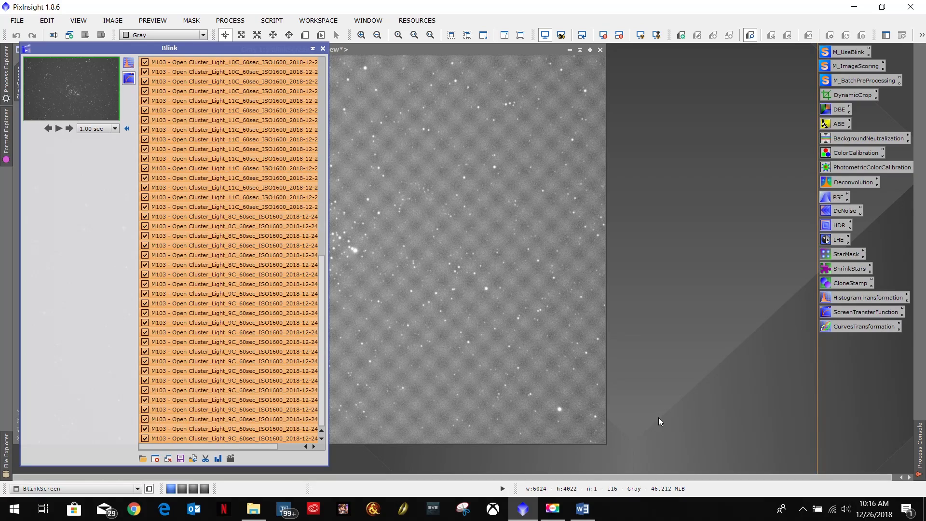
Reposition the Blink window beside the image and close all images loaded in it
{"action": "left_click_drag", "start_coordinate": [190, 48], "coordinate": [784, 49]}
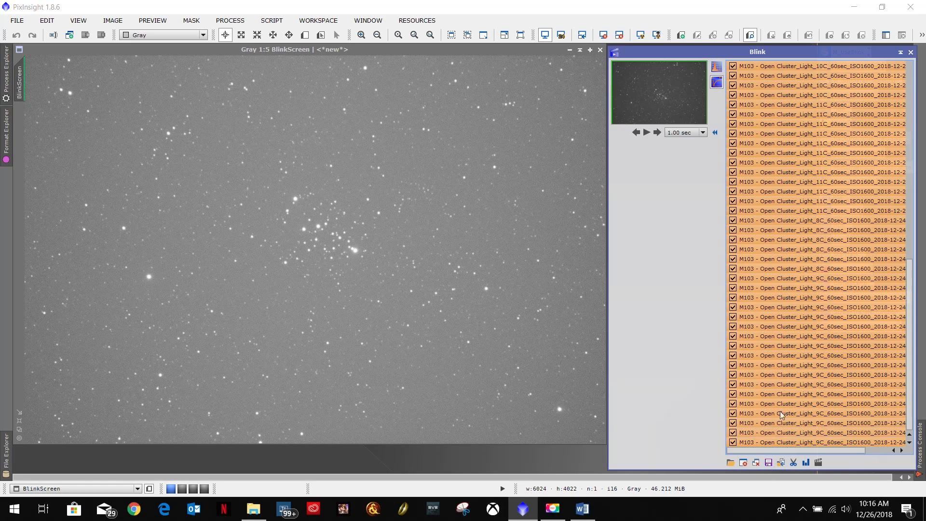
{"action": "left_click", "coordinate": [755, 462]}
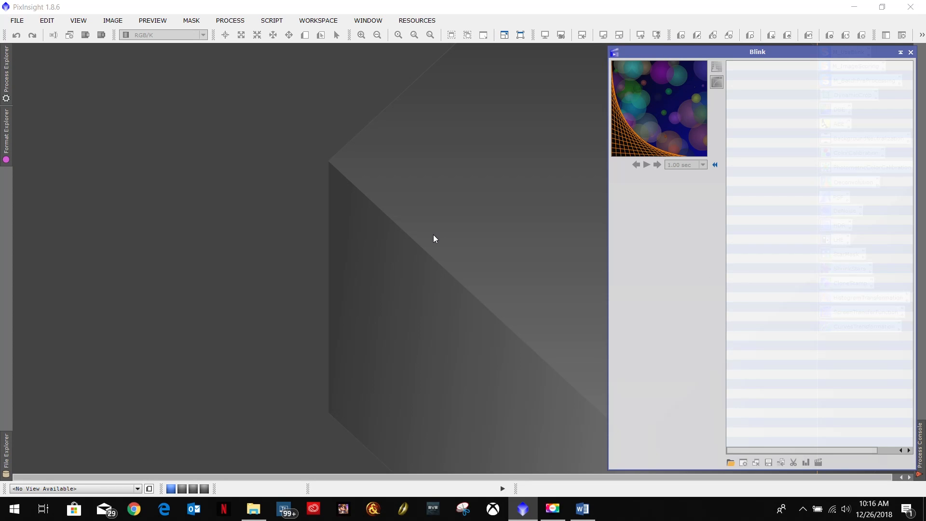
Look through the capture files left in the SGP_Data, WithFocalReducer folder on DataDrive (E:) in File Explorer, and minimize the window
{"action": "left_click", "coordinate": [259, 509]}
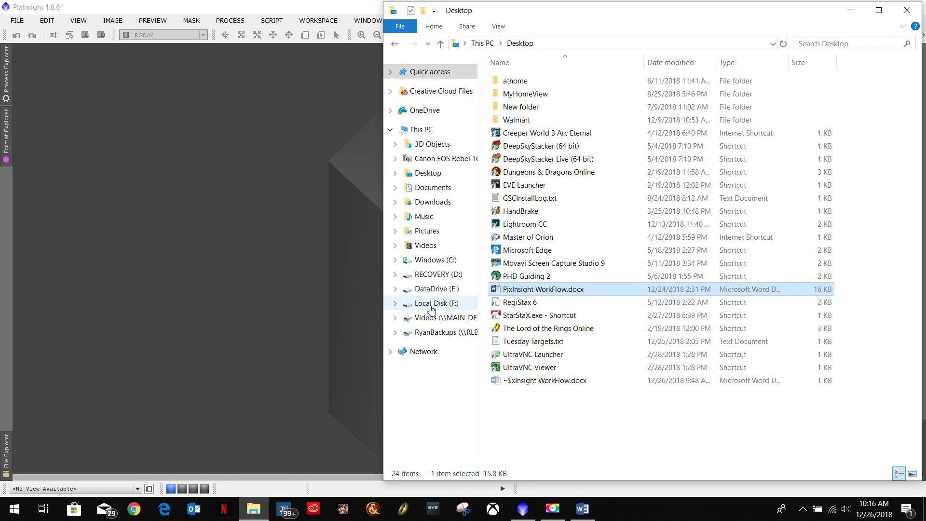
{"action": "left_click", "coordinate": [434, 290]}
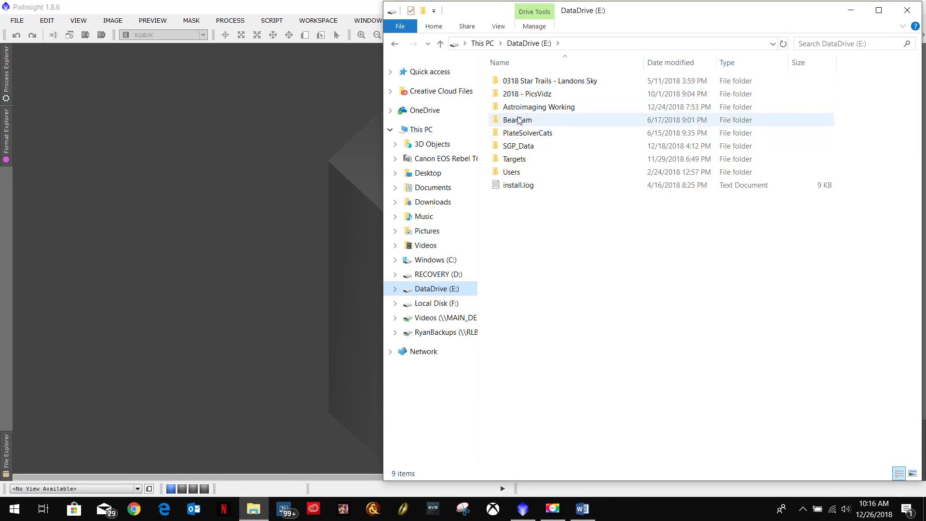
{"action": "double_click", "coordinate": [518, 145]}
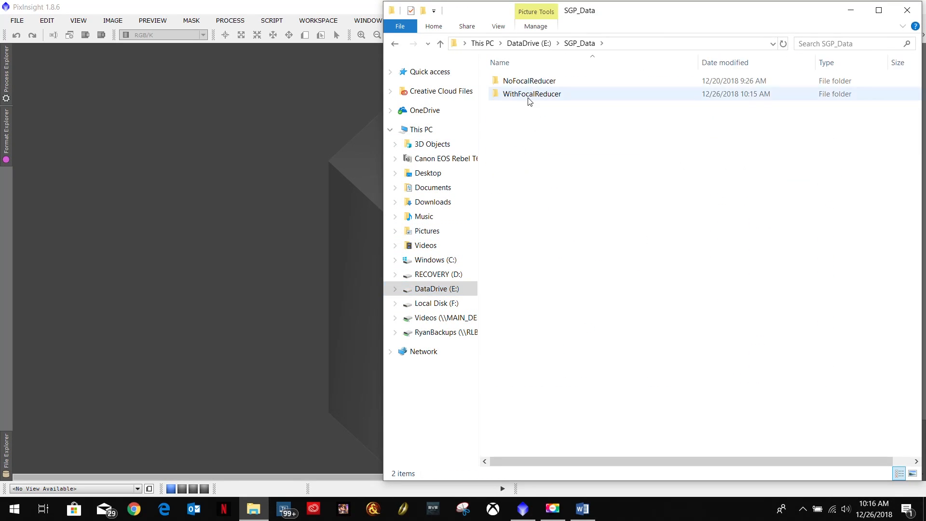
{"action": "double_click", "coordinate": [526, 95]}
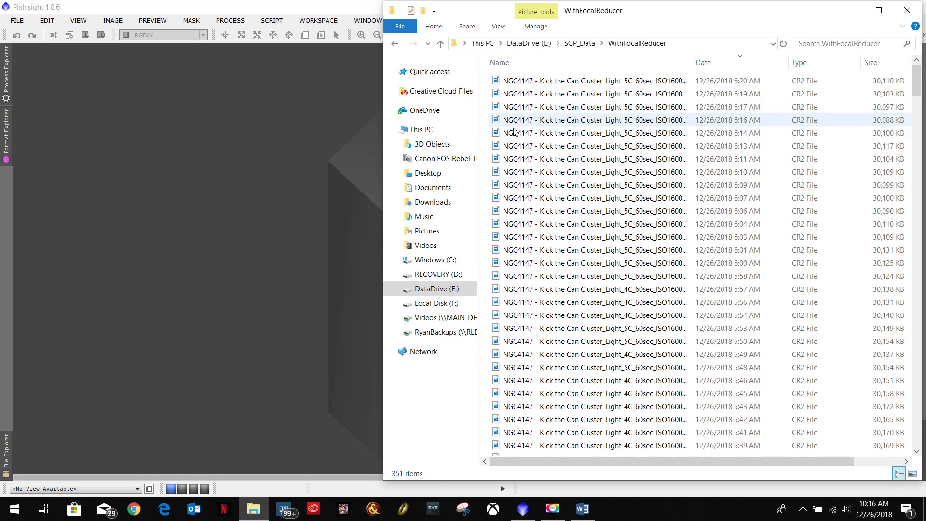
{"action": "scroll", "coordinate": [523, 178], "scroll_direction": "down", "scroll_amount": 8}
{"action": "scroll", "coordinate": [524, 193], "scroll_direction": "down", "scroll_amount": 20}
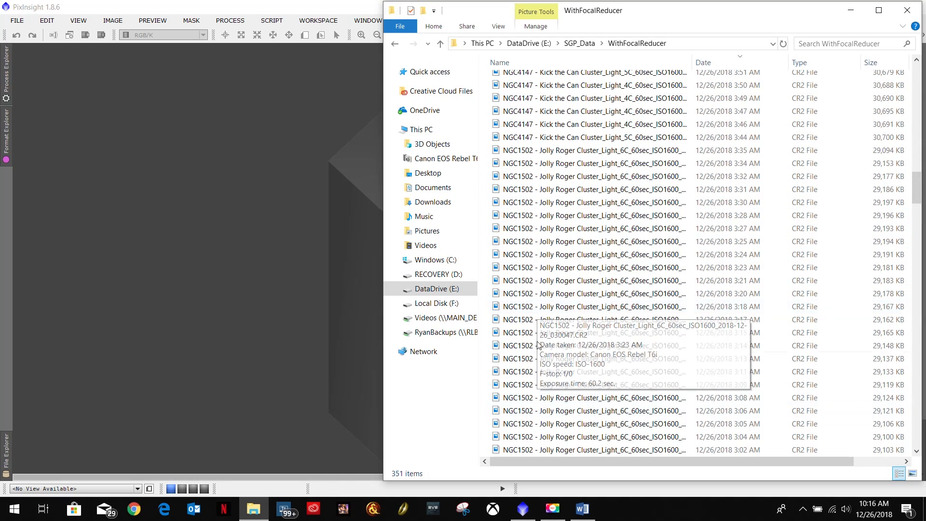
{"action": "scroll", "coordinate": [530, 342], "scroll_direction": "down", "scroll_amount": 20}
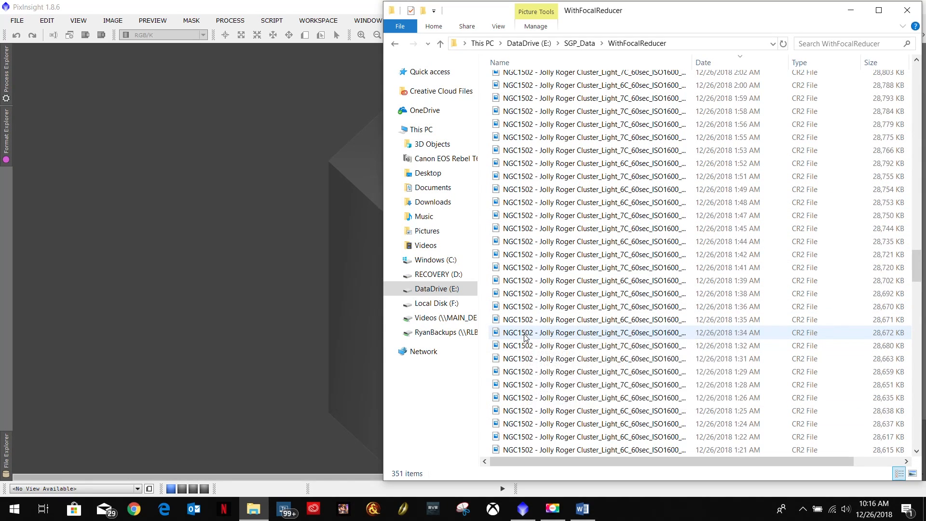
{"action": "scroll", "coordinate": [524, 336], "scroll_direction": "down", "scroll_amount": 20}
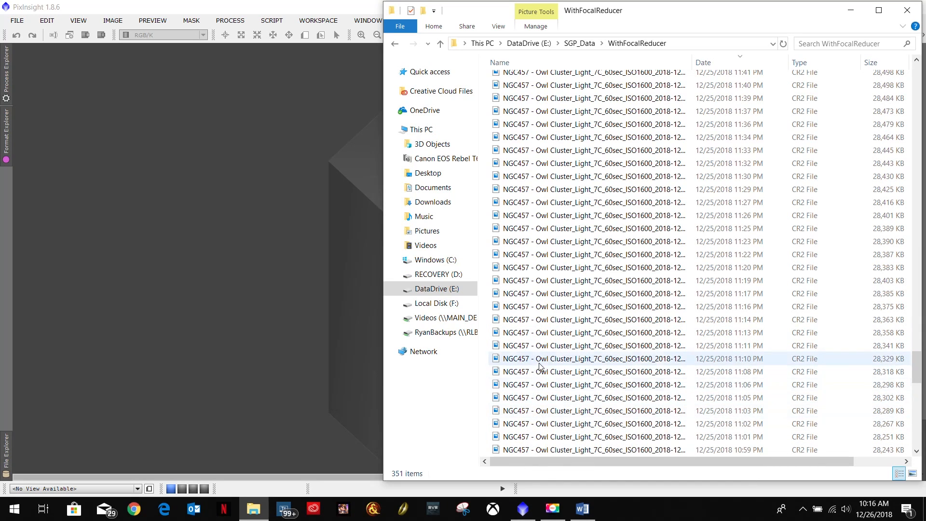
{"action": "scroll", "coordinate": [539, 366], "scroll_direction": "down", "scroll_amount": 19}
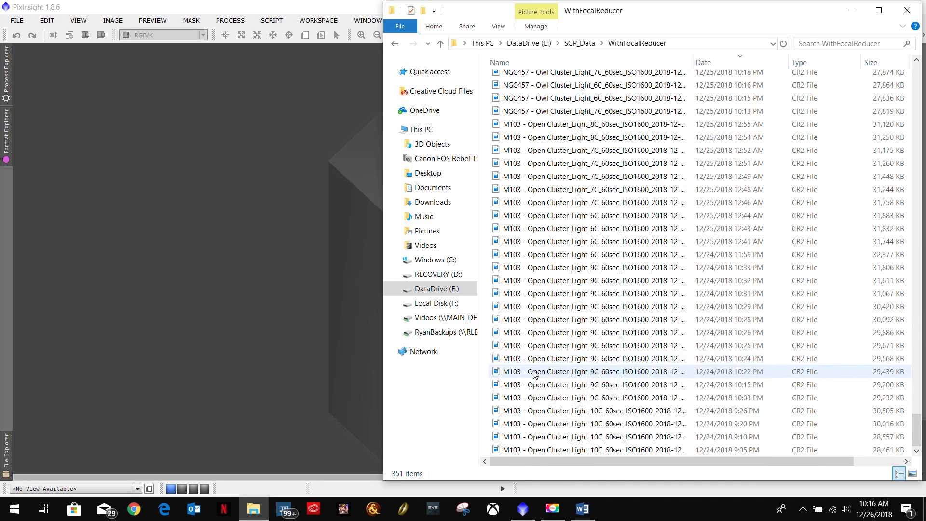
{"action": "scroll", "coordinate": [534, 374], "scroll_direction": "up", "scroll_amount": 6}
{"action": "scroll", "coordinate": [534, 373], "scroll_direction": "up", "scroll_amount": 20}
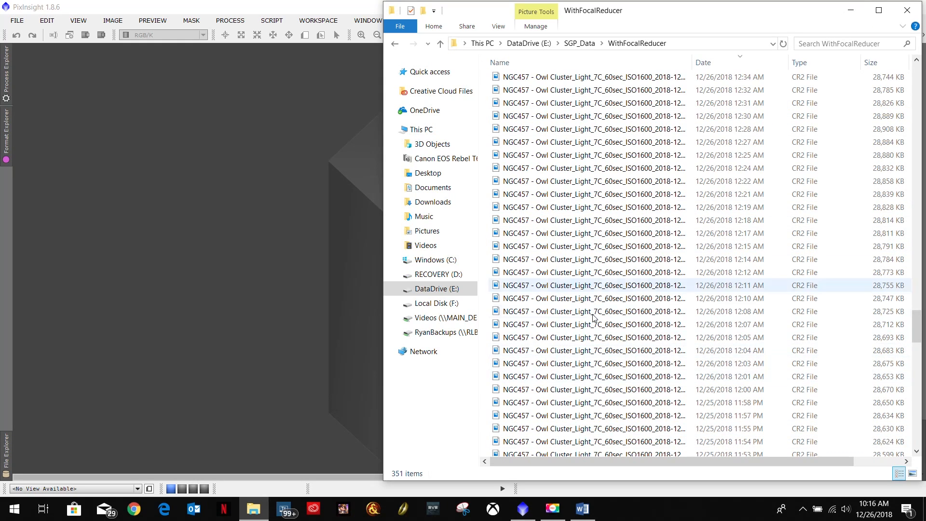
{"action": "left_click", "coordinate": [850, 15]}
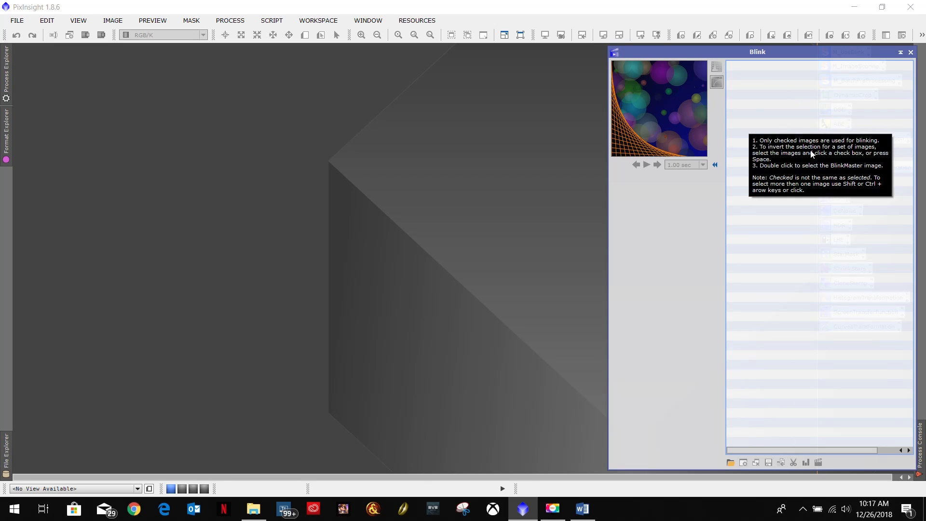
Close the empty Blink window
{"action": "left_click", "coordinate": [910, 52]}
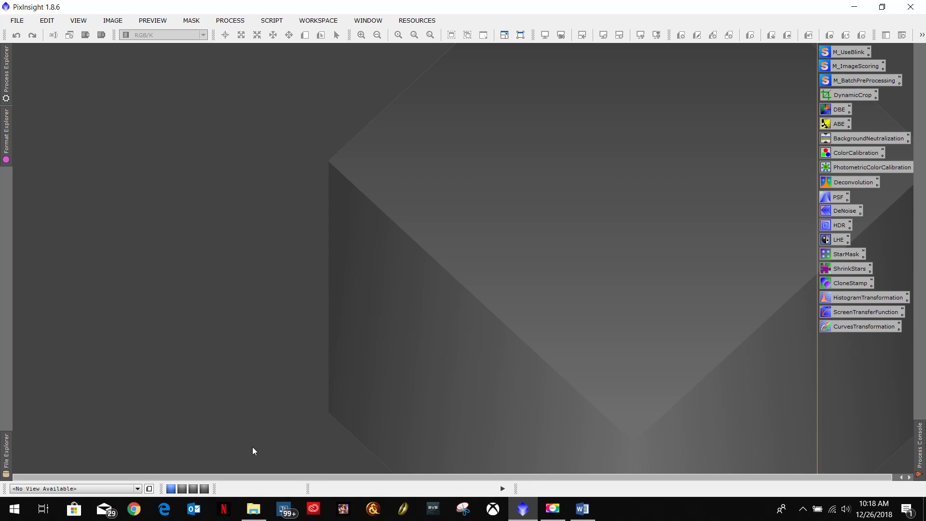
In File Explorer, find the AstroImaging folder on the Z: network drive and open its properties
{"action": "left_click", "coordinate": [255, 512]}
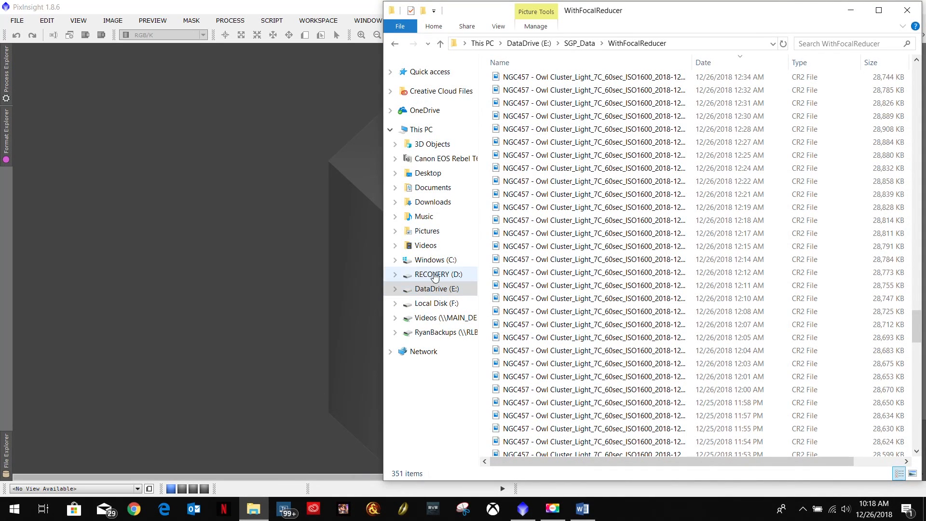
{"action": "left_click", "coordinate": [407, 129]}
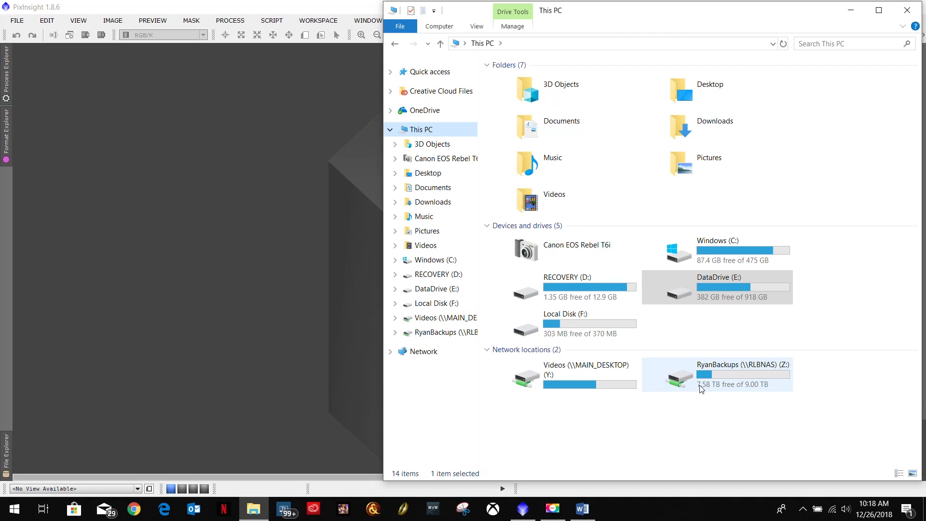
{"action": "double_click", "coordinate": [726, 370]}
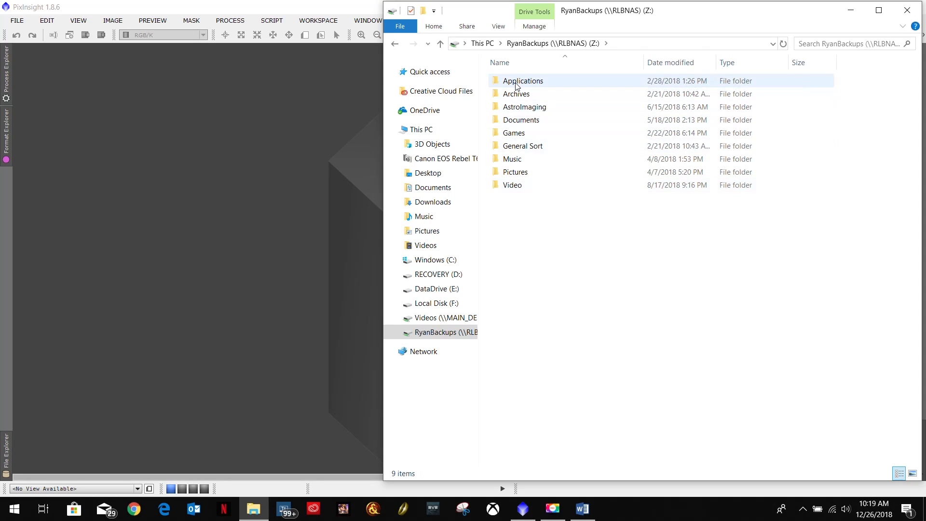
{"action": "double_click", "coordinate": [523, 107]}
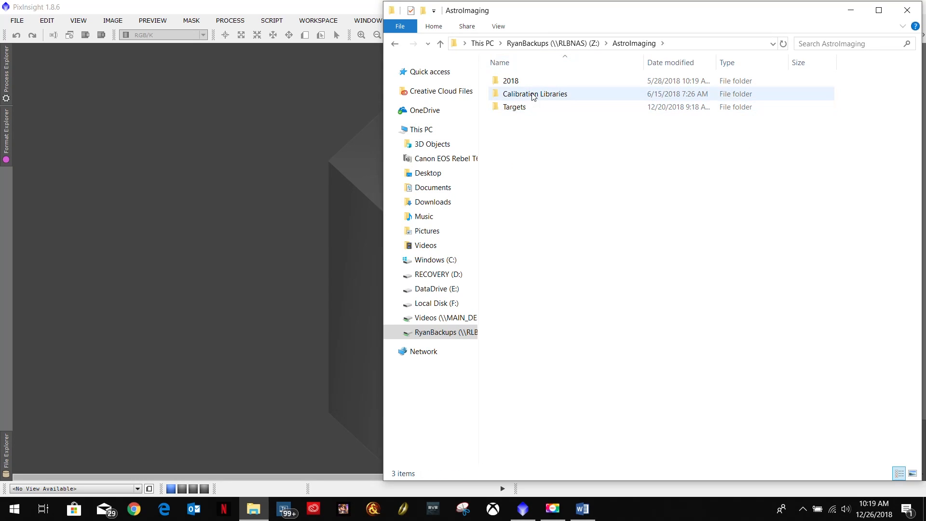
{"action": "left_click", "coordinate": [396, 43]}
{"action": "right_click", "coordinate": [526, 109]}
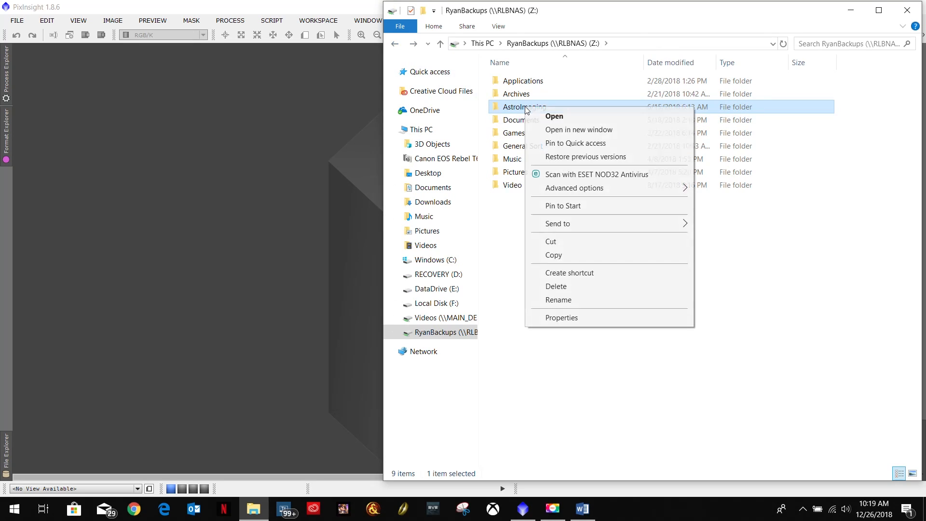
{"action": "left_click", "coordinate": [559, 318]}
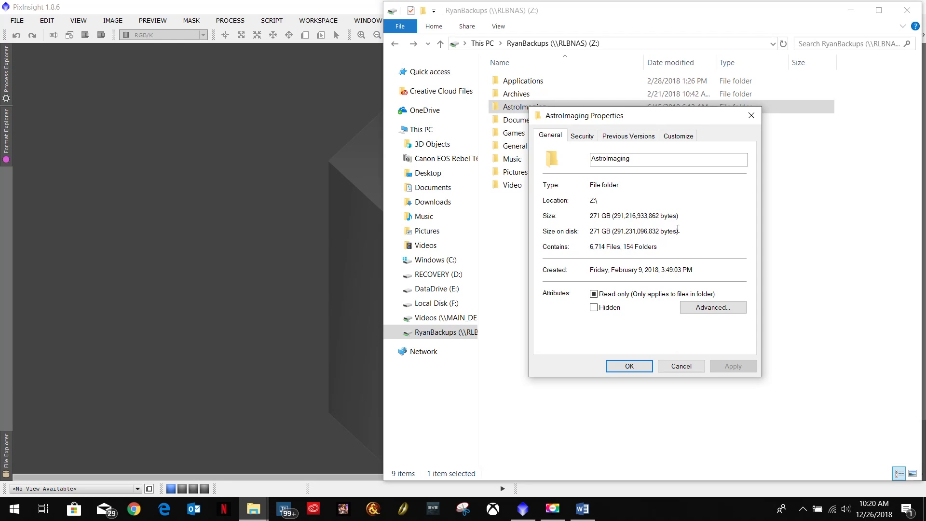
Examine the AstroImaging folder's size on disk, dismiss its properties, and close File Explorer after a look inside the folder
{"action": "left_click_drag", "start_coordinate": [685, 232], "coordinate": [574, 235]}
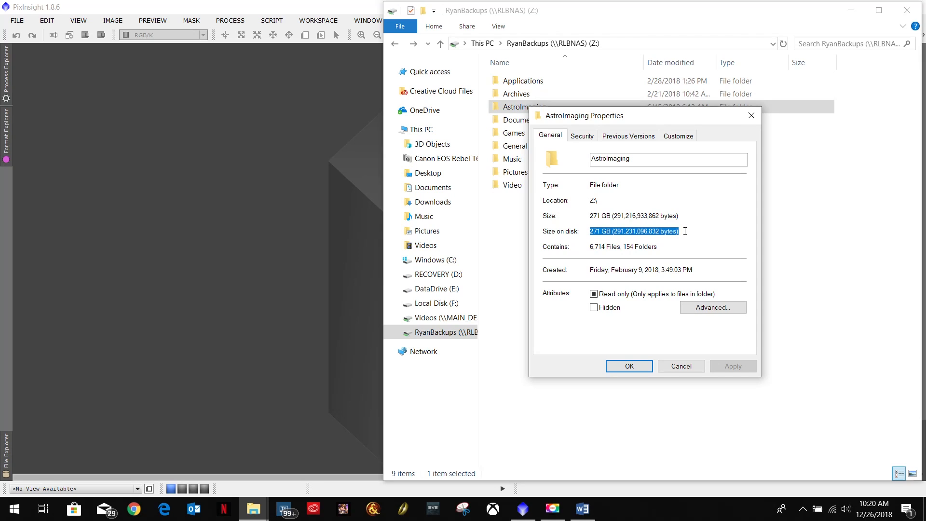
{"action": "left_click", "coordinate": [684, 232]}
{"action": "left_click_drag", "start_coordinate": [684, 231], "coordinate": [594, 230]}
{"action": "left_click", "coordinate": [681, 234]}
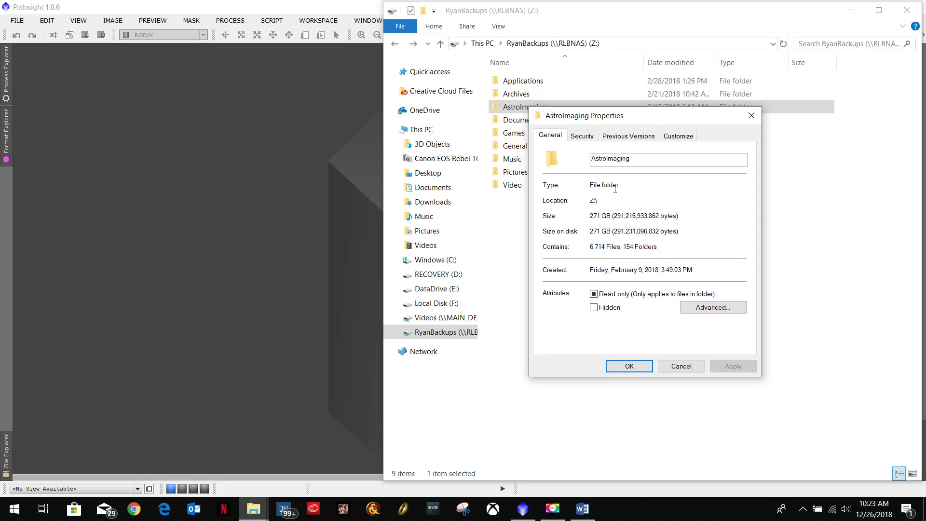
{"action": "left_click", "coordinate": [689, 365]}
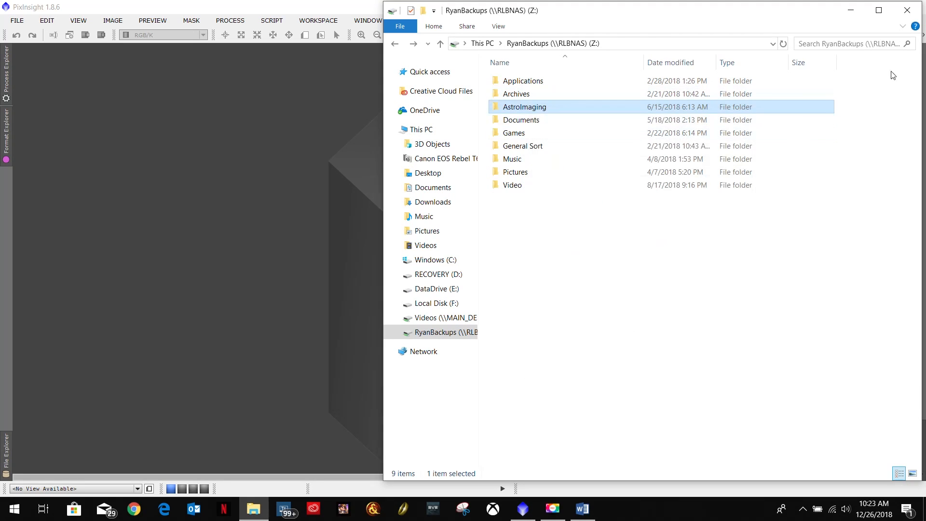
{"action": "double_click", "coordinate": [529, 111]}
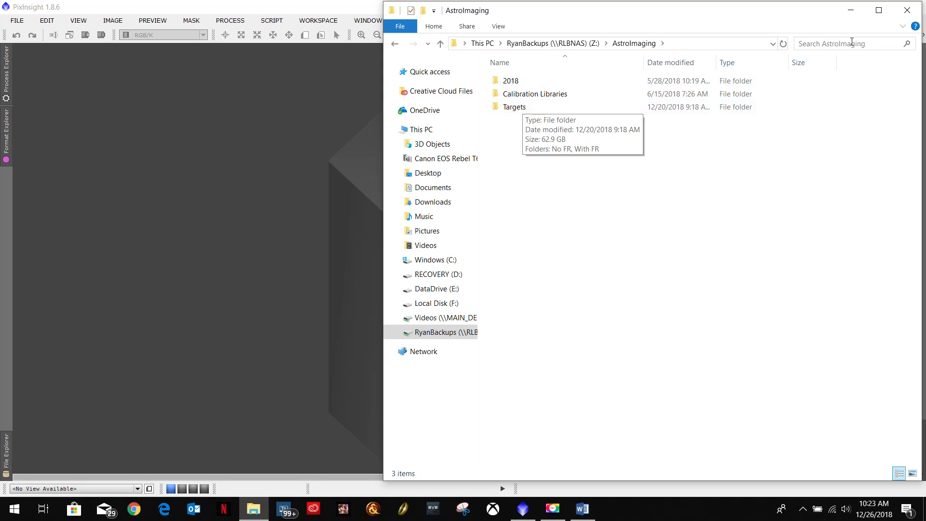
{"action": "left_click", "coordinate": [906, 11]}
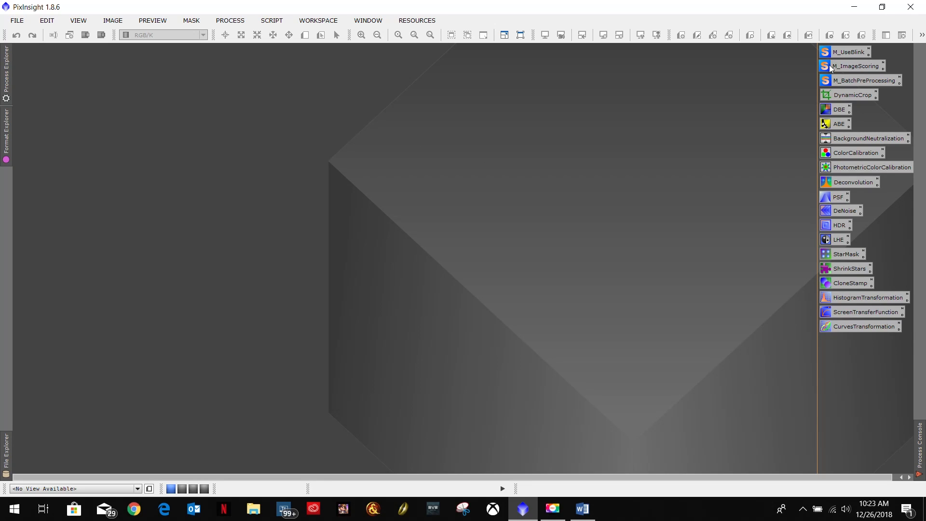
Switch to PixInsight WorkFlow.docx in Word, review step 2 on image scoring with SubFrameSelector and the ref_ renaming, and return to PixInsight
{"action": "left_click", "coordinate": [584, 510]}
{"action": "left_click_drag", "start_coordinate": [448, 262], "coordinate": [268, 223]}
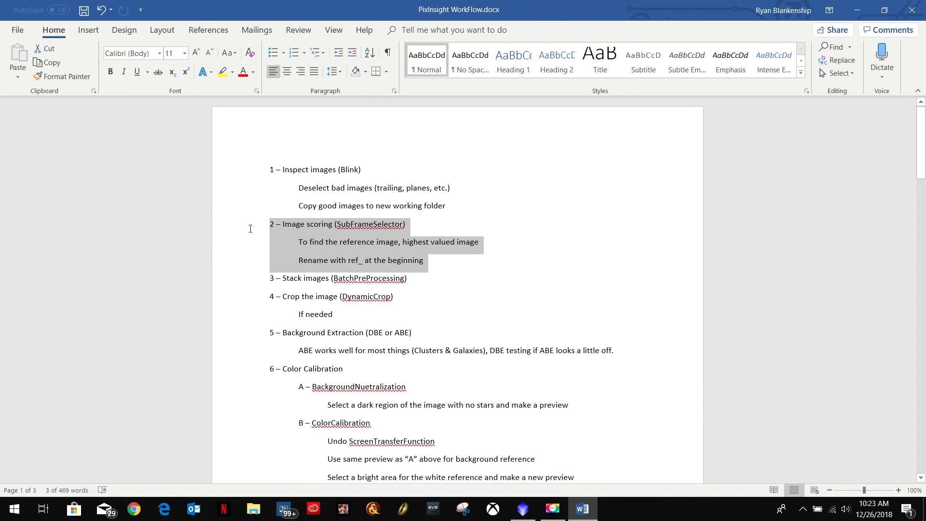
{"action": "left_click", "coordinate": [448, 224]}
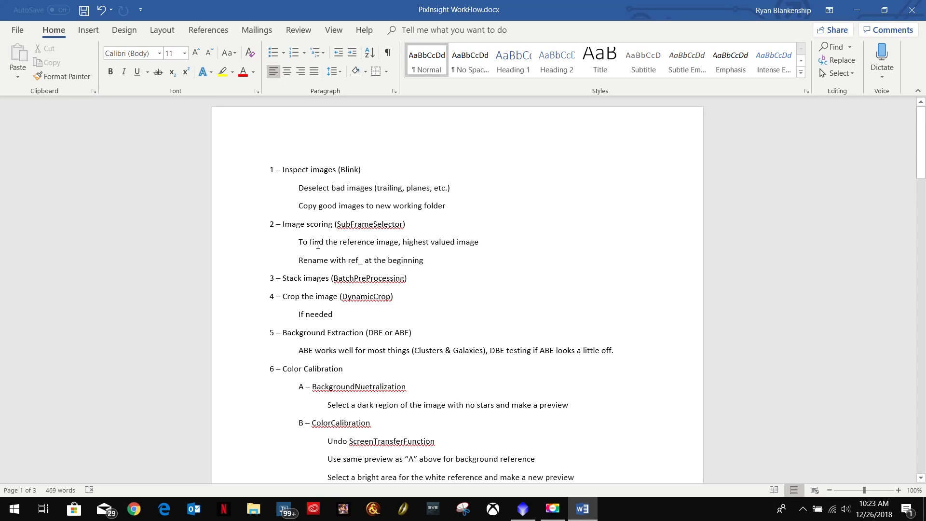
{"action": "left_click_drag", "start_coordinate": [301, 241], "coordinate": [485, 241]}
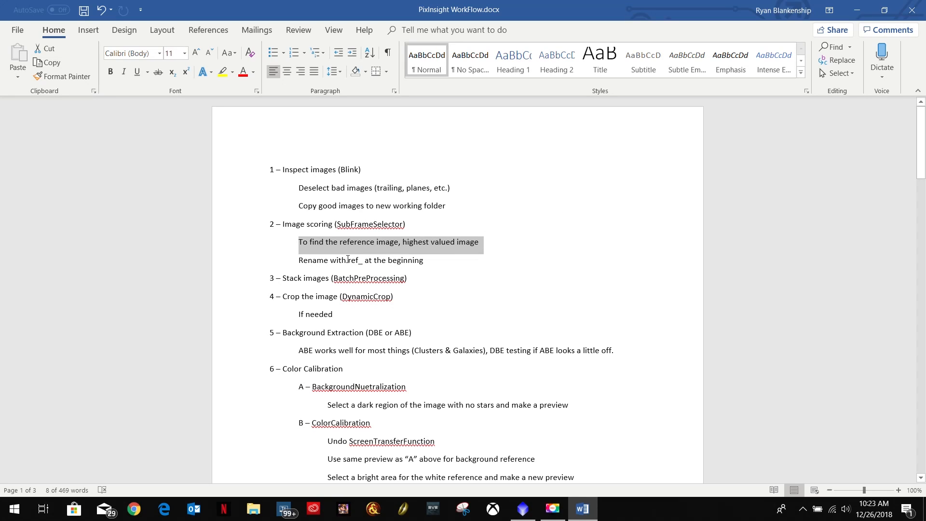
{"action": "left_click_drag", "start_coordinate": [330, 261], "coordinate": [364, 260]}
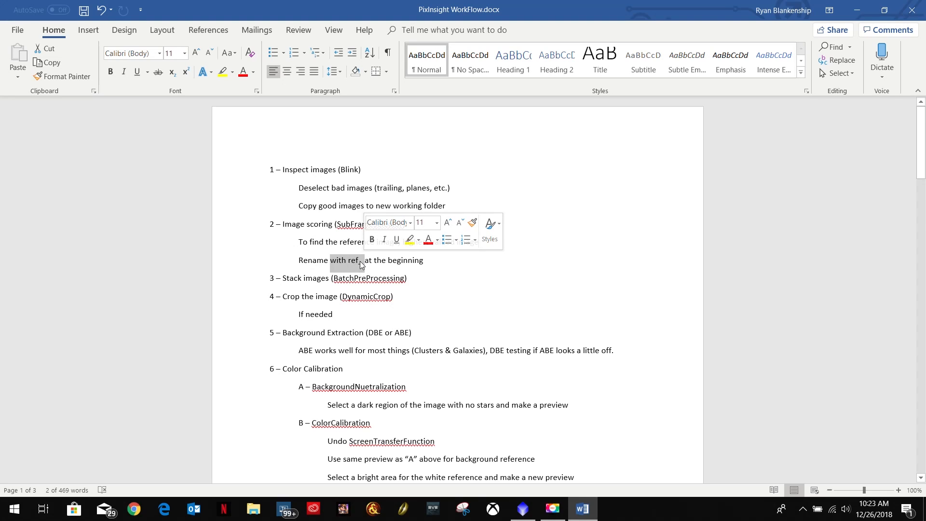
{"action": "left_click", "coordinate": [453, 261]}
{"action": "left_click_drag", "start_coordinate": [384, 257], "coordinate": [296, 260]}
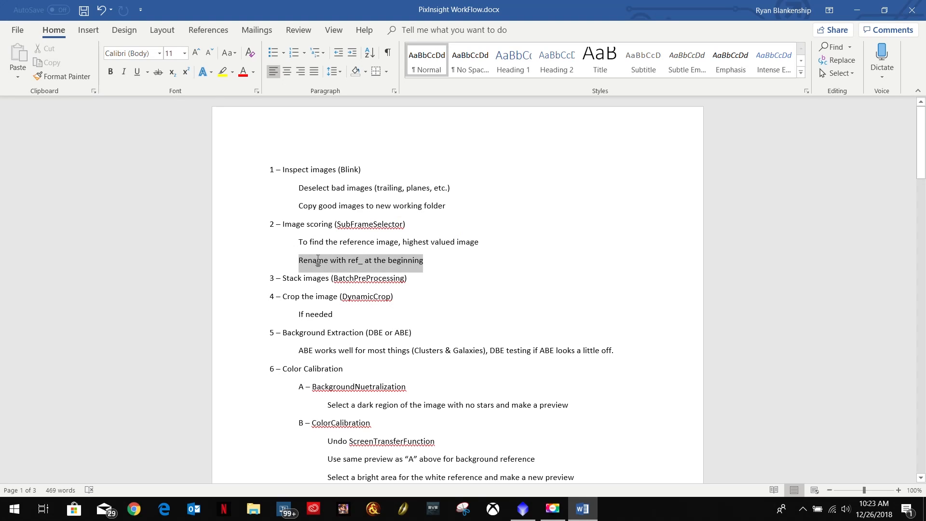
{"action": "left_click", "coordinate": [541, 192]}
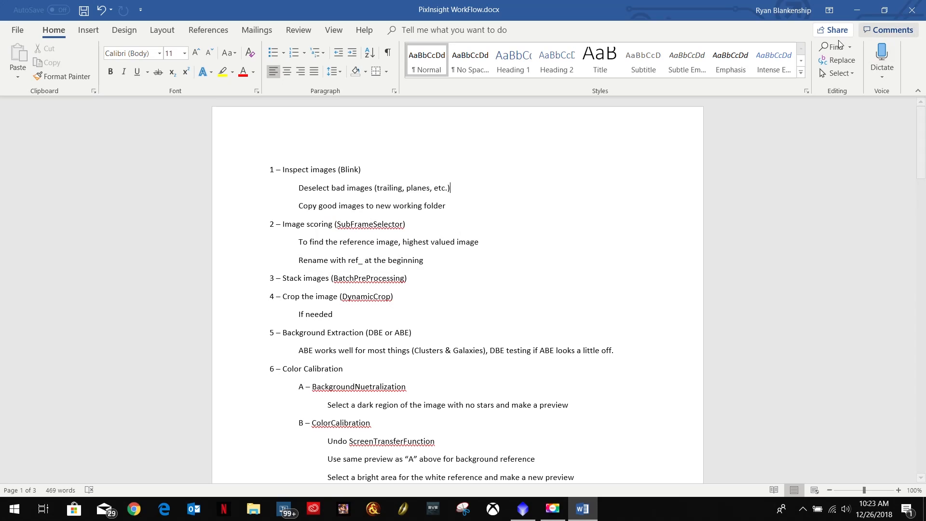
{"action": "left_click", "coordinate": [856, 12]}
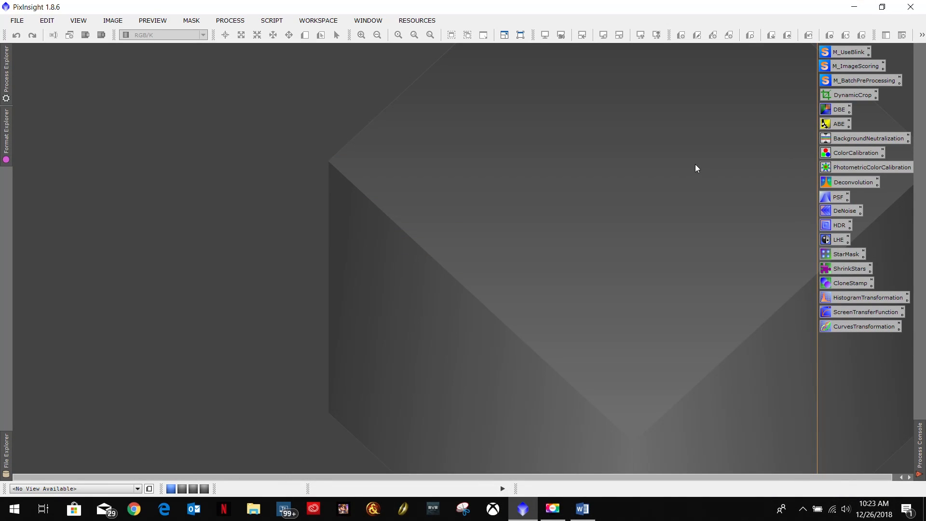
Start the SubframeSelector batch processing script and clear all M103 frames from its target subframes list
{"action": "left_click", "coordinate": [230, 20]}
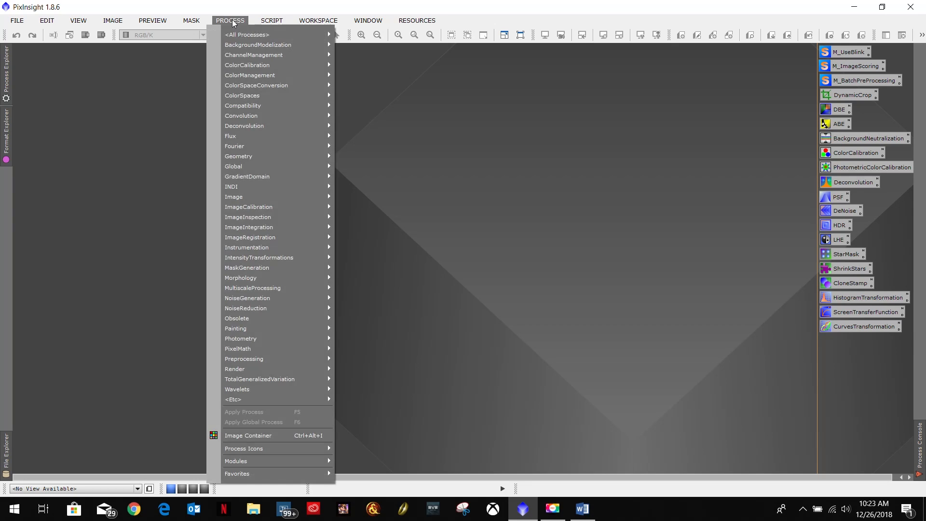
{"action": "mouse_move", "coordinate": [273, 21]}
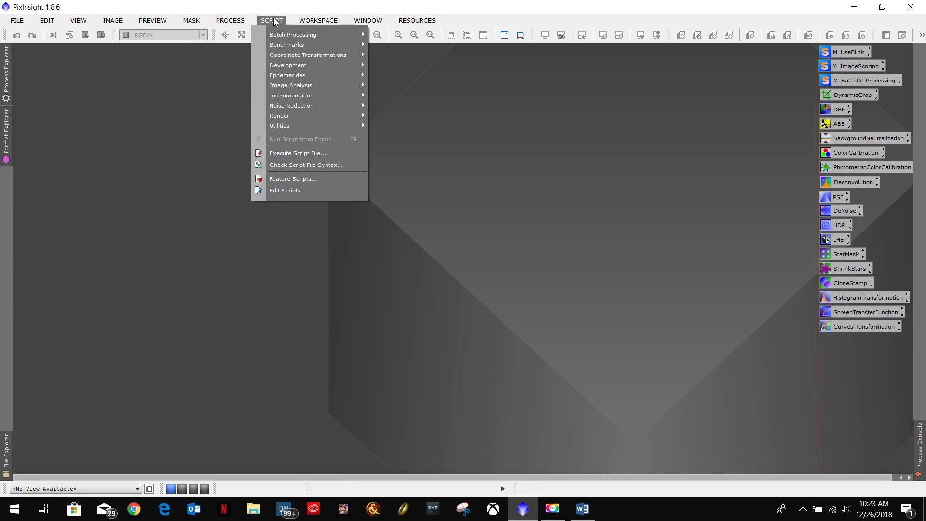
{"action": "mouse_move", "coordinate": [295, 35]}
{"action": "mouse_move", "coordinate": [354, 35]}
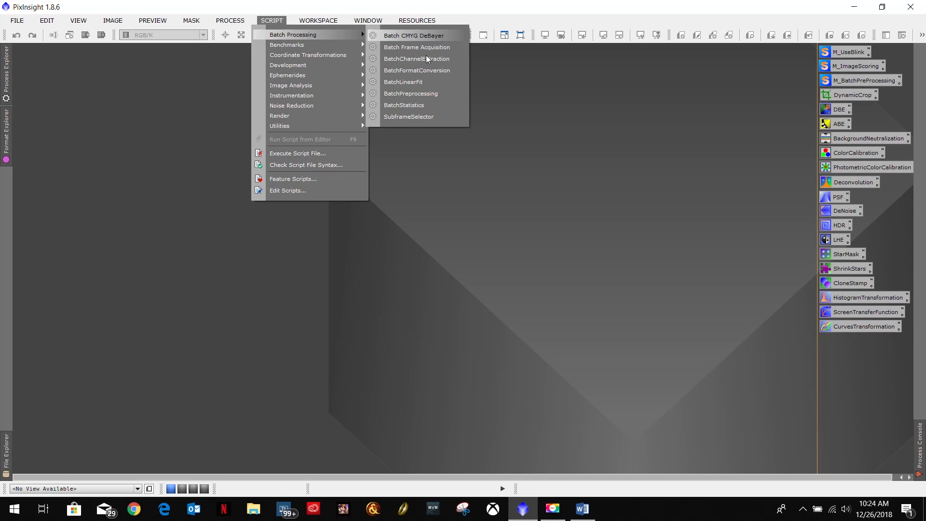
{"action": "left_click", "coordinate": [408, 117]}
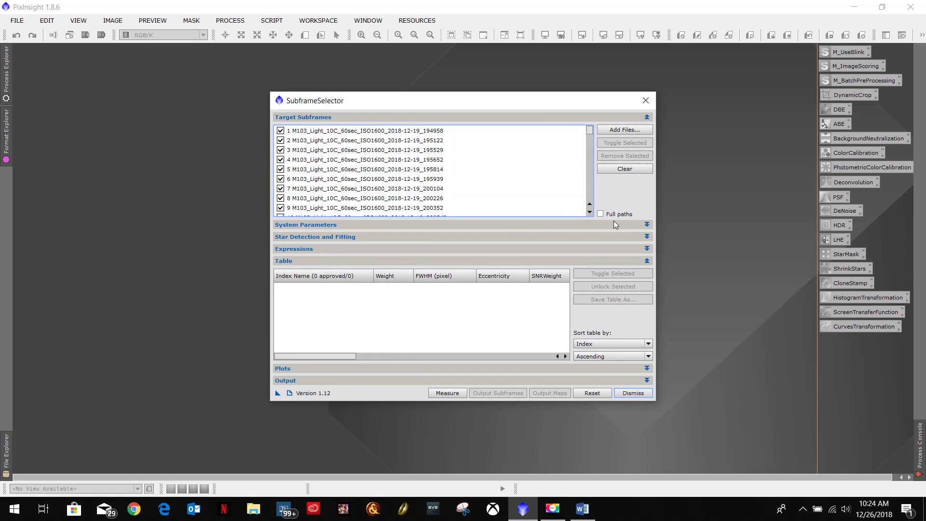
{"action": "left_click", "coordinate": [619, 170]}
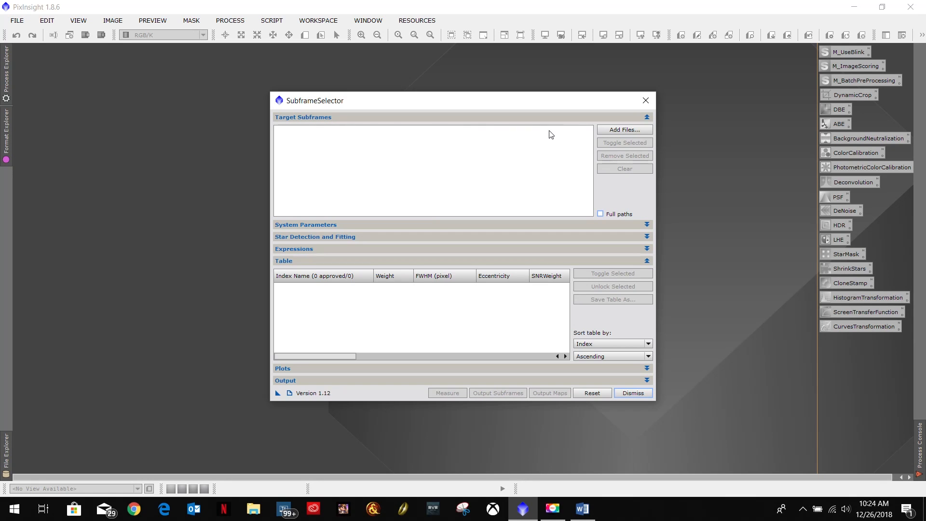
{"action": "left_click", "coordinate": [620, 130]}
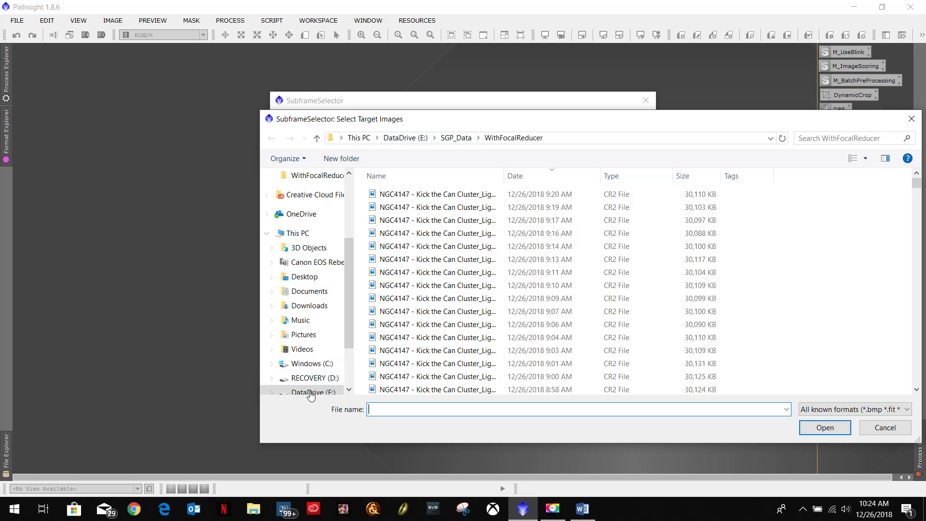
{"action": "left_click", "coordinate": [911, 118]}
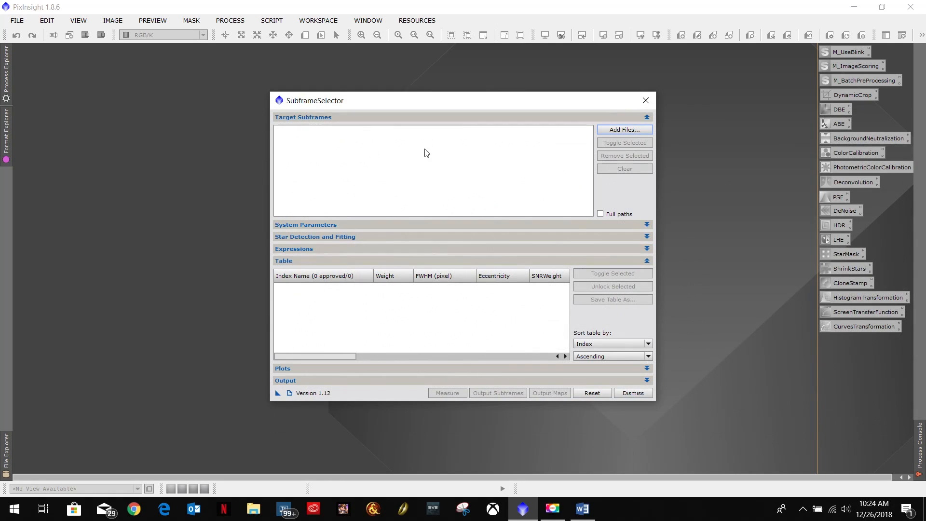
In File Explorer, open the SGP_Data\WithFocalReducer folder on DataDrive (E:)
{"action": "left_click", "coordinate": [249, 511]}
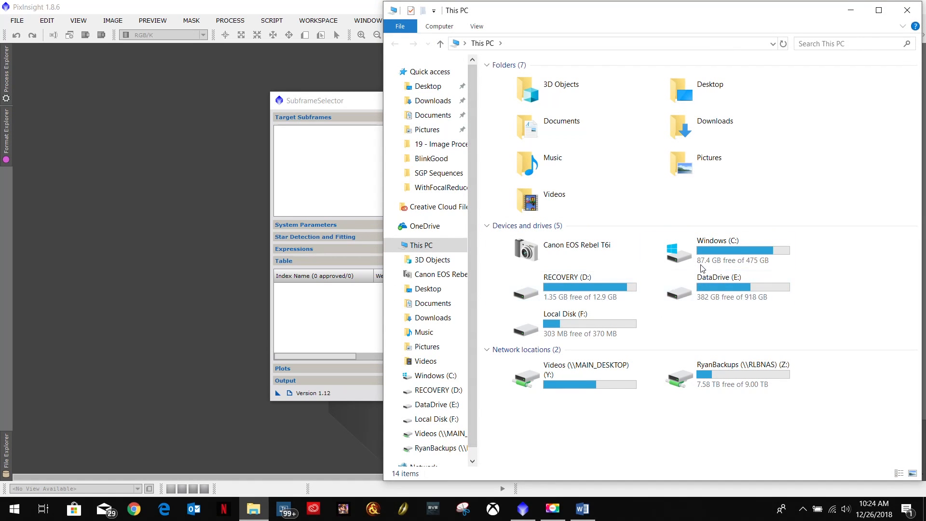
{"action": "double_click", "coordinate": [724, 288]}
{"action": "left_click", "coordinate": [533, 148]}
{"action": "double_click", "coordinate": [533, 148]}
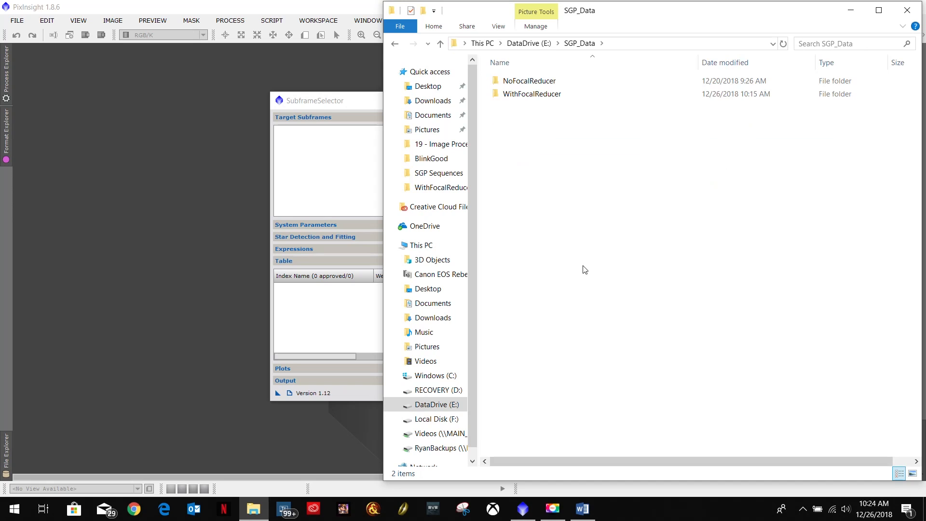
{"action": "double_click", "coordinate": [527, 96]}
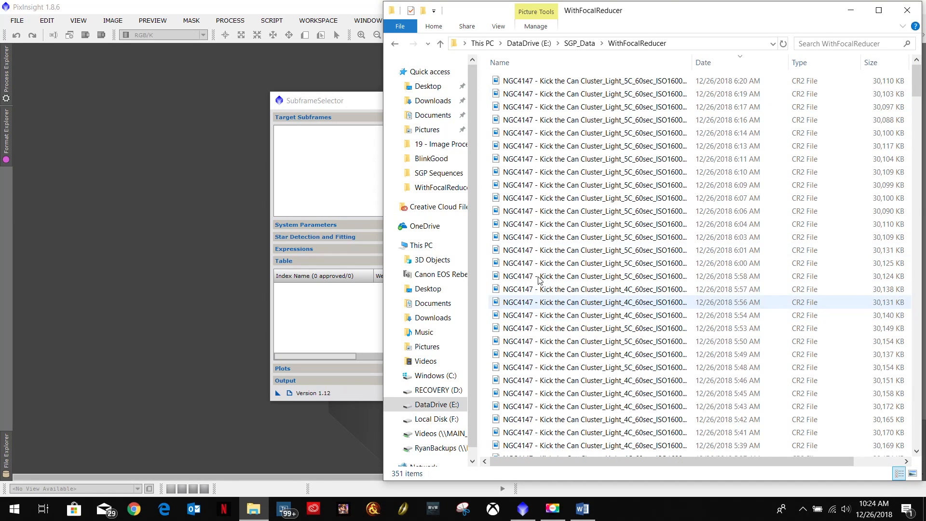
Delete all the M103 - Open Cluster light frames from the WithFocalReducer folder and close File Explorer
{"action": "left_click_drag", "start_coordinate": [916, 82], "coordinate": [911, 457]}
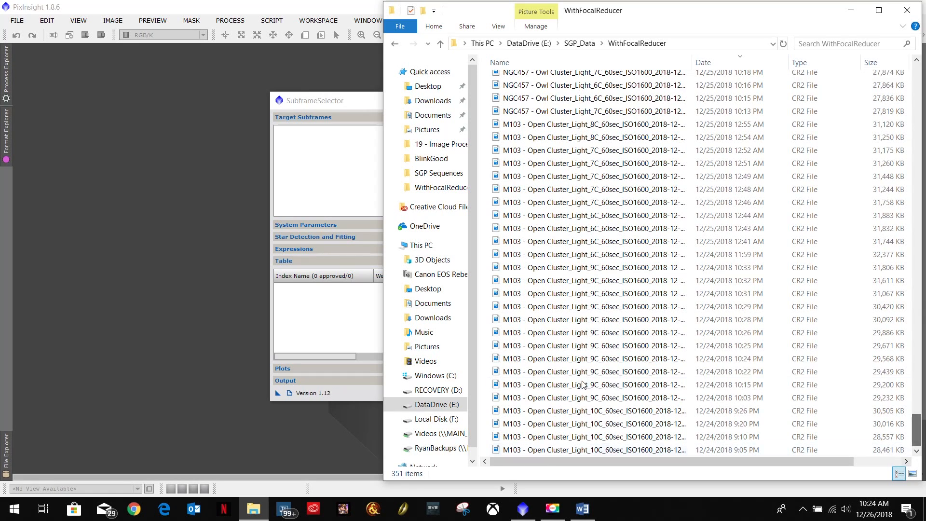
{"action": "left_click", "coordinate": [555, 126]}
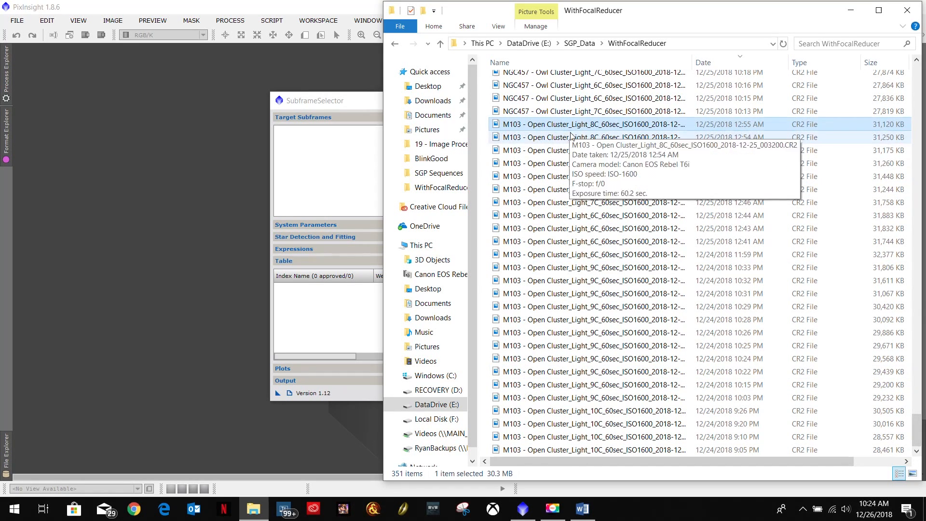
{"action": "left_click", "coordinate": [568, 448], "text": "shift"}
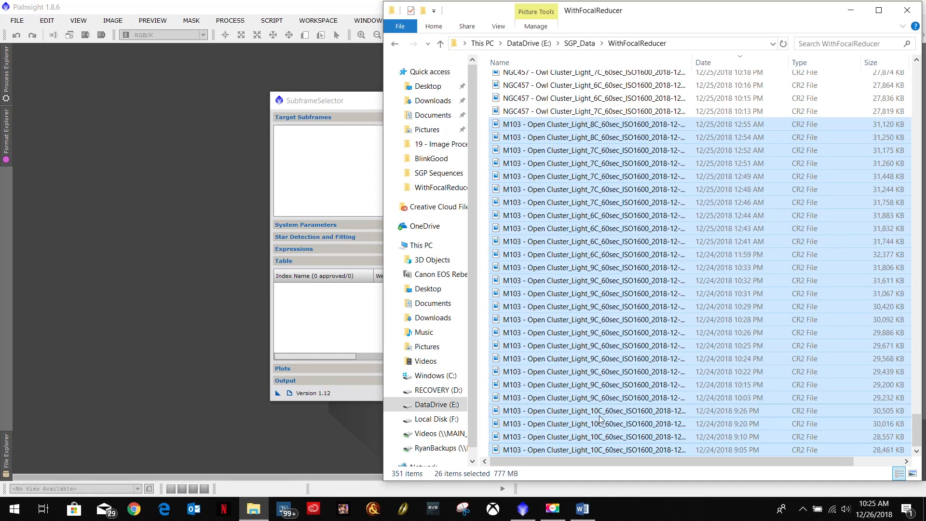
{"action": "key", "text": "Delete"}
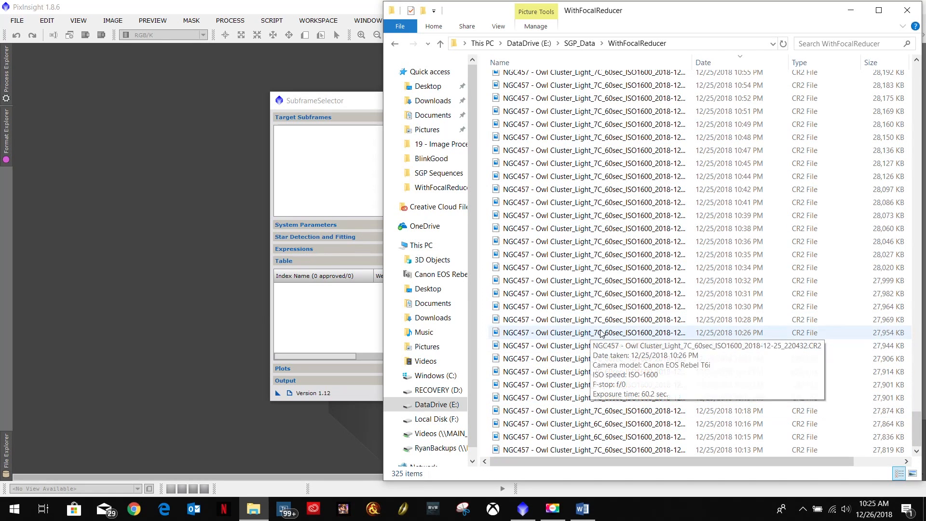
{"action": "left_click", "coordinate": [907, 10]}
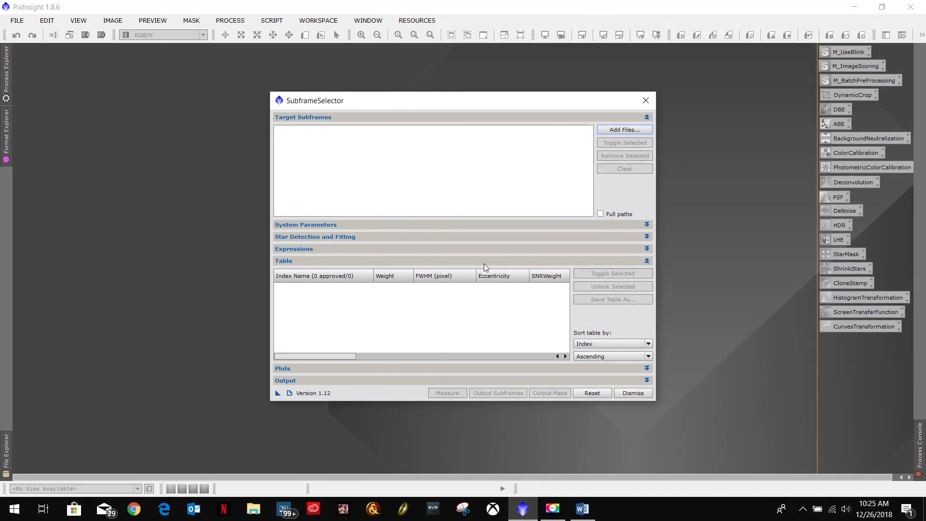
Start adding target images to SubframeSelector and browse to AstroImaging\Targets\With FR\M103 - Open Star Cluster on the Z: network drive
{"action": "left_click", "coordinate": [625, 129]}
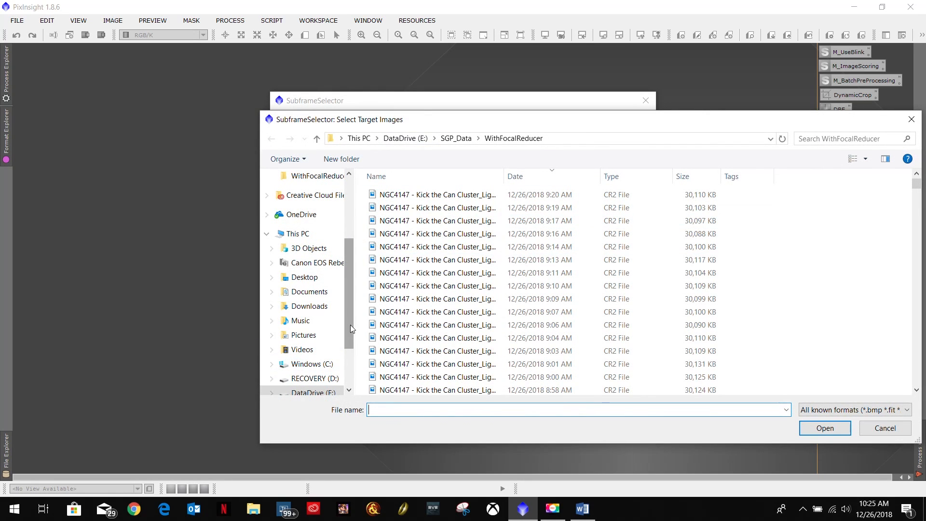
{"action": "left_click_drag", "start_coordinate": [350, 325], "coordinate": [339, 387]}
{"action": "left_click", "coordinate": [312, 367]}
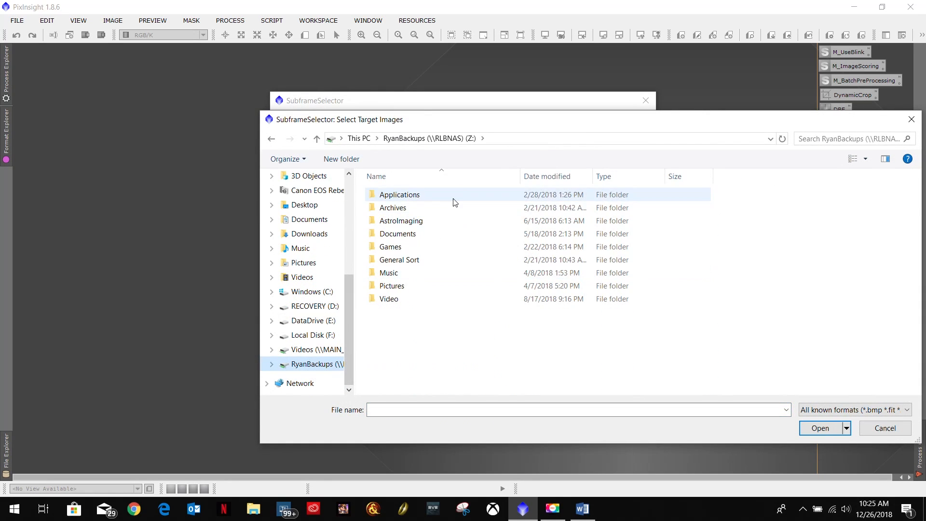
{"action": "double_click", "coordinate": [391, 221]}
{"action": "double_click", "coordinate": [392, 222]}
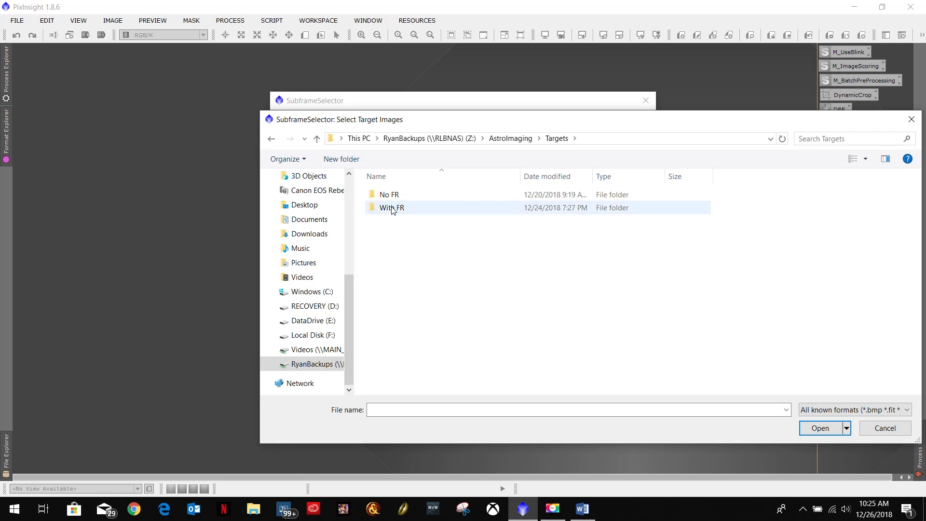
{"action": "double_click", "coordinate": [396, 208]}
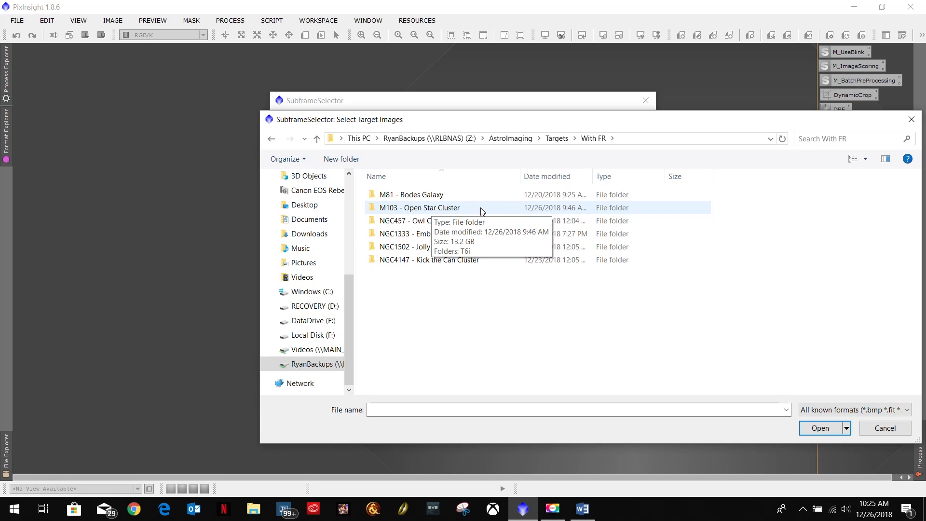
{"action": "double_click", "coordinate": [436, 208]}
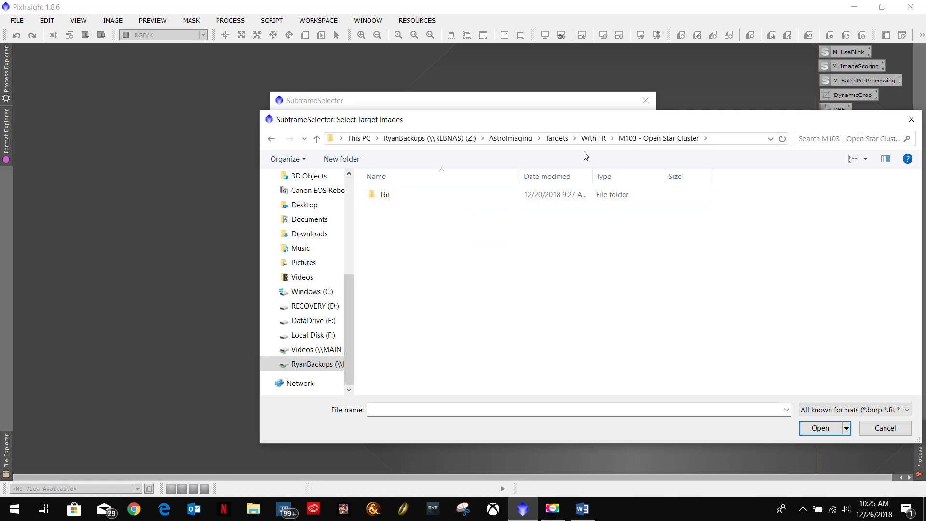
Go back to AstroImaging and review the folder structure down through Targets, With FR, M103 - Open Star Cluster and T6i to 1MinuteSubs
{"action": "left_click", "coordinate": [556, 139]}
{"action": "left_click", "coordinate": [530, 139]}
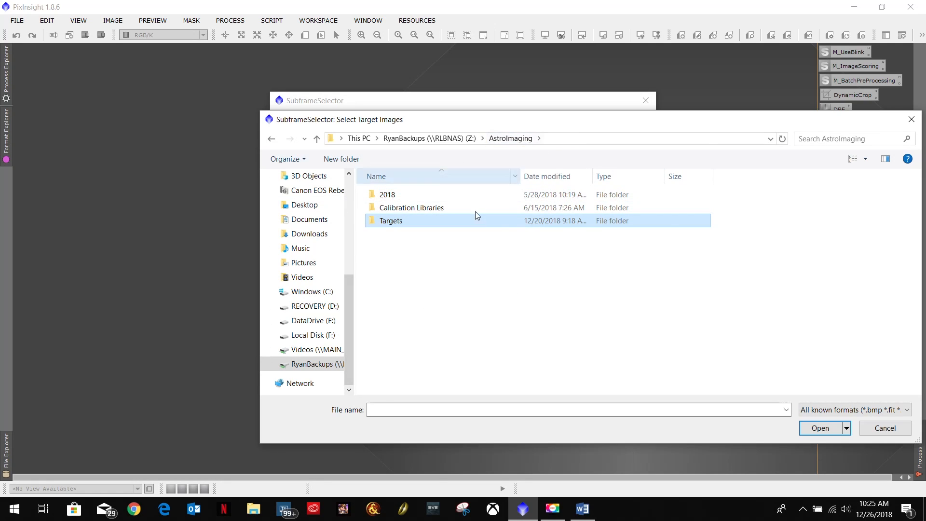
{"action": "double_click", "coordinate": [399, 221]}
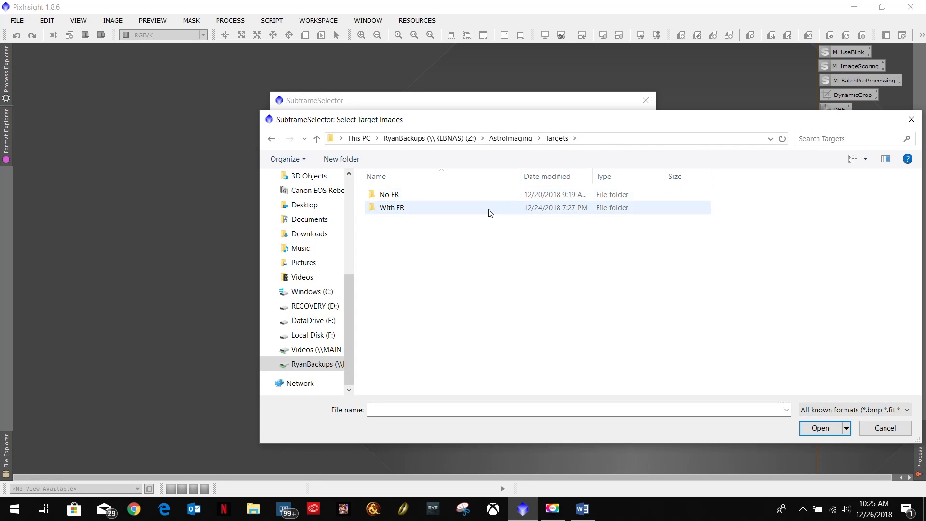
{"action": "double_click", "coordinate": [394, 208]}
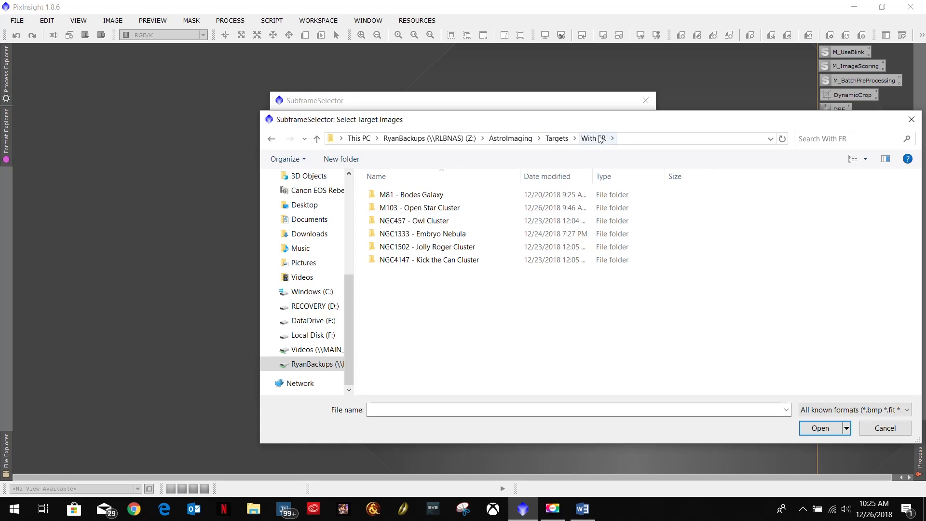
{"action": "double_click", "coordinate": [385, 209]}
{"action": "double_click", "coordinate": [385, 195]}
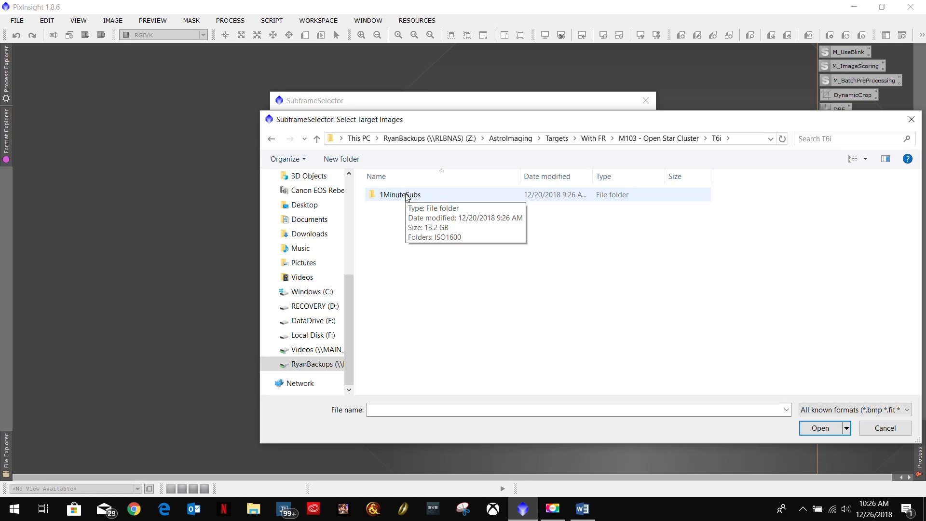
{"action": "double_click", "coordinate": [406, 195]}
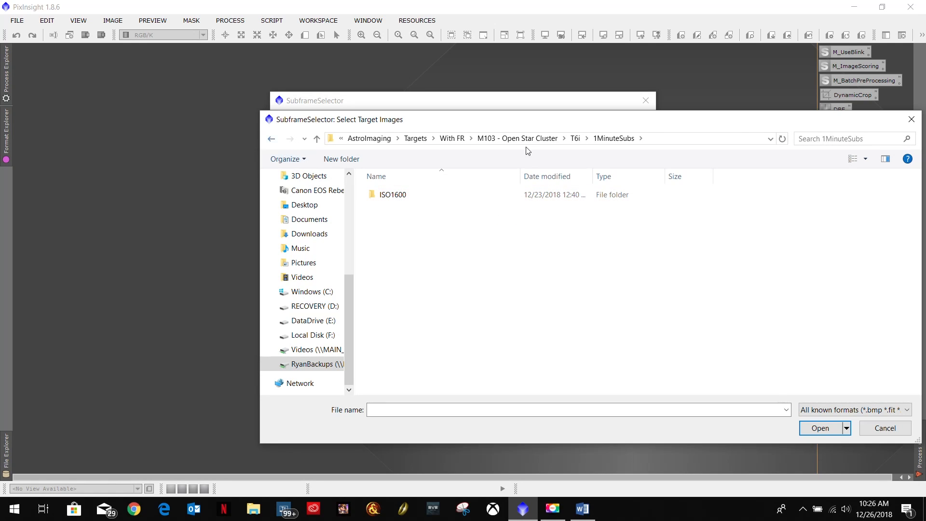
Examine the No FR target folders, looking into M27's T6i folder with its 2MinuteSubs and 5MinuteSubs subfolders, and back out
{"action": "left_click", "coordinate": [415, 139]}
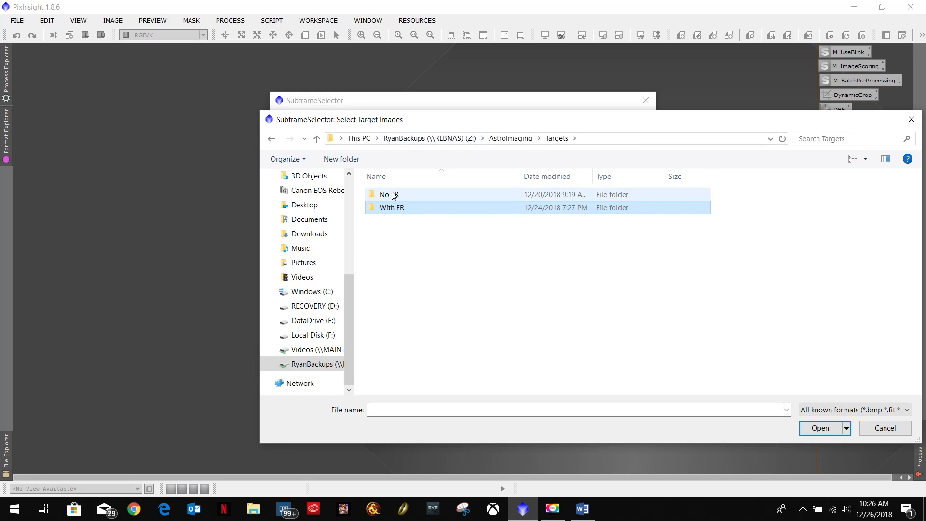
{"action": "double_click", "coordinate": [393, 195]}
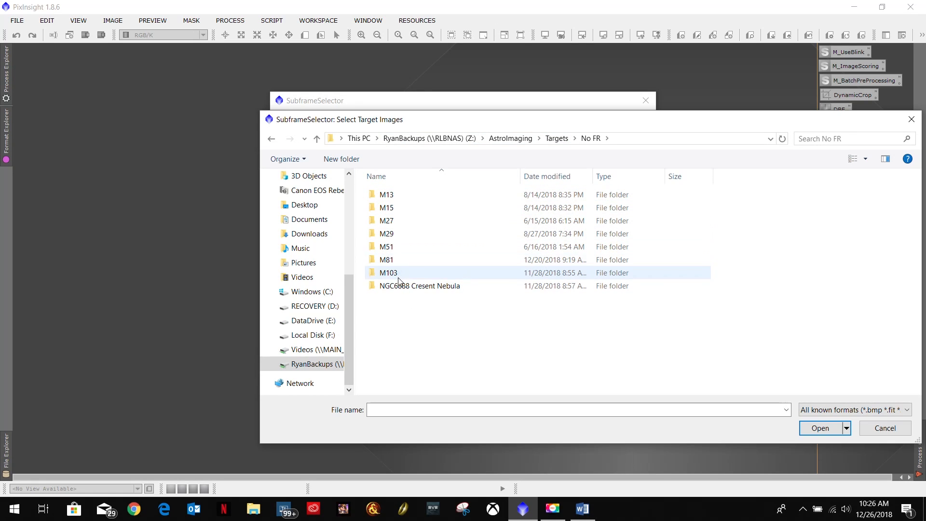
{"action": "double_click", "coordinate": [388, 222]}
{"action": "double_click", "coordinate": [395, 198]}
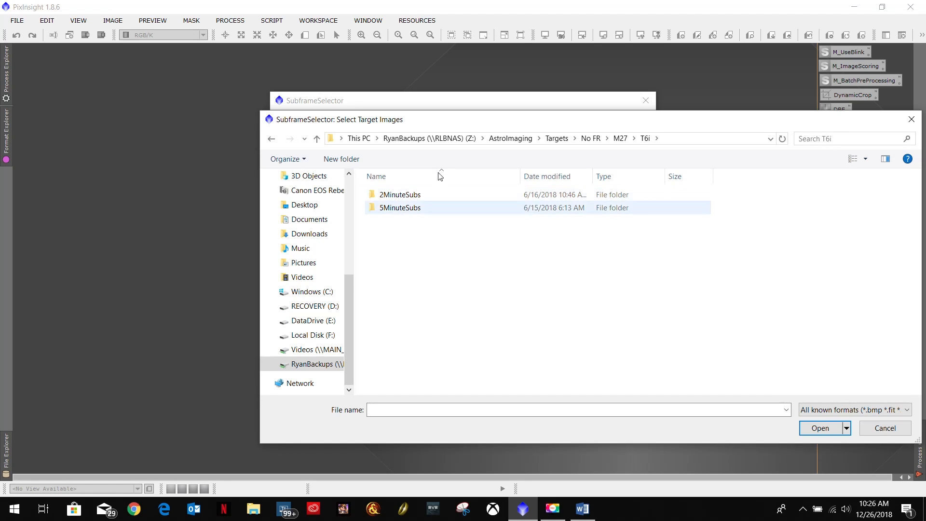
{"action": "double_click", "coordinate": [399, 196]}
{"action": "left_click", "coordinate": [271, 139]}
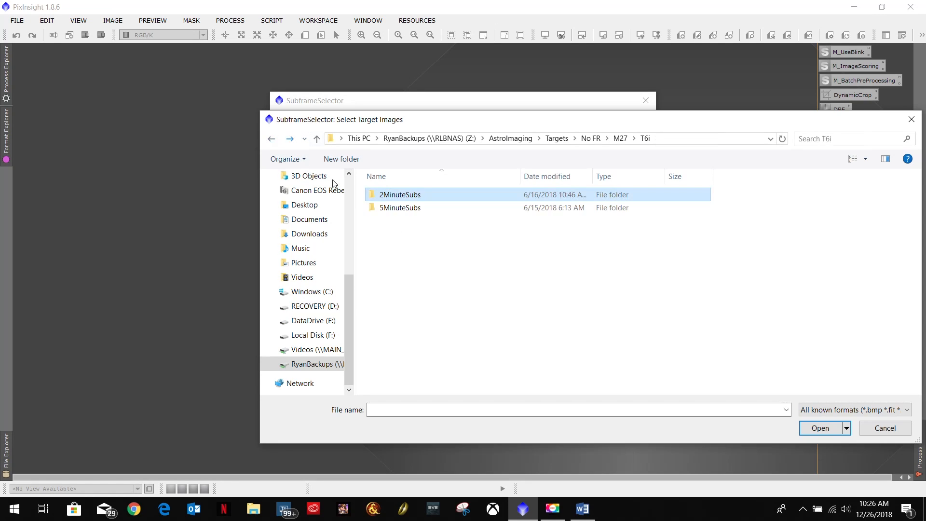
{"action": "left_click", "coordinate": [401, 208]}
{"action": "left_click", "coordinate": [403, 208]}
{"action": "left_click", "coordinate": [393, 247]}
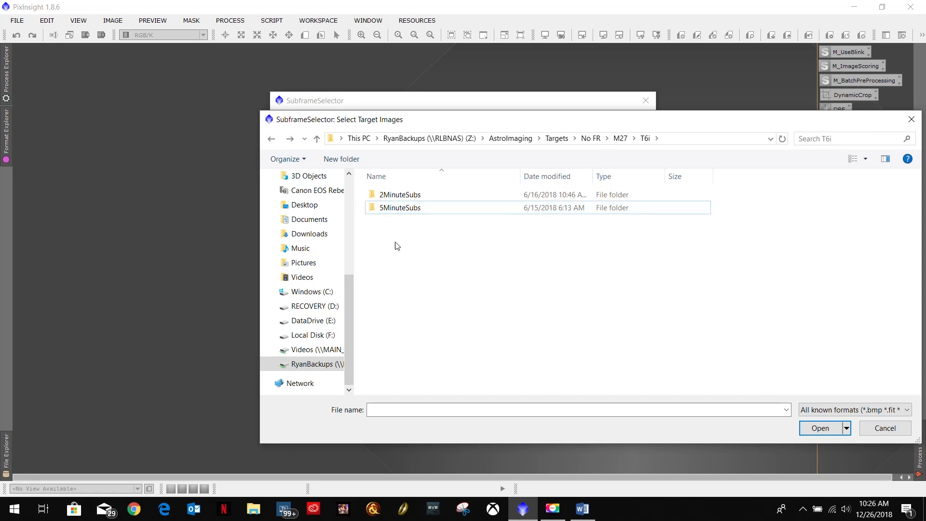
{"action": "double_click", "coordinate": [372, 207]}
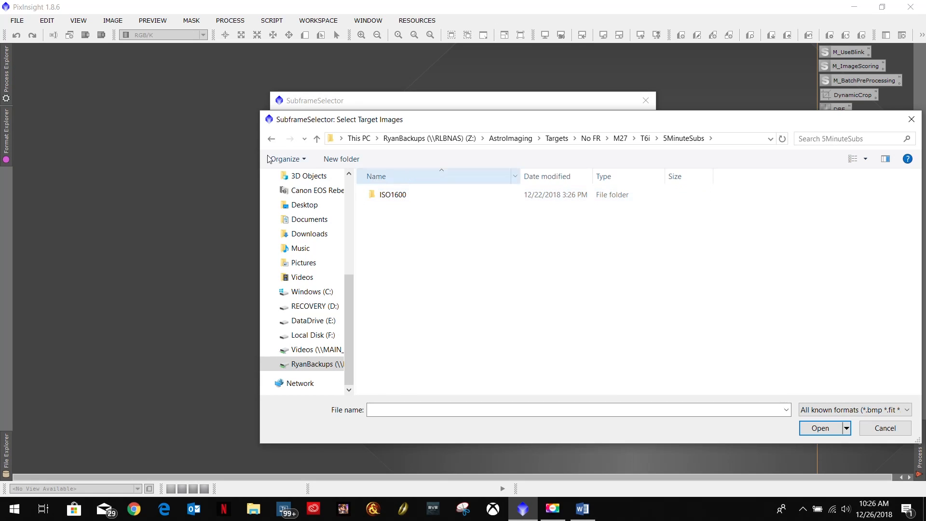
{"action": "left_click", "coordinate": [272, 139]}
{"action": "left_click", "coordinate": [272, 139]}
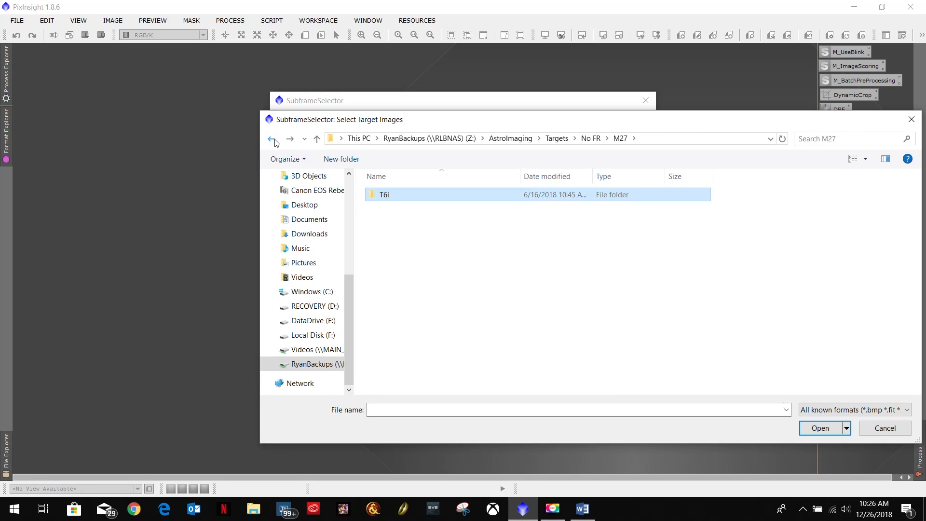
{"action": "left_click", "coordinate": [272, 139]}
Examine the Calibration Libraries folder structure down through Darks, T6i and 5MinuteSubs to ISO800, and back out
{"action": "left_click", "coordinate": [502, 139]}
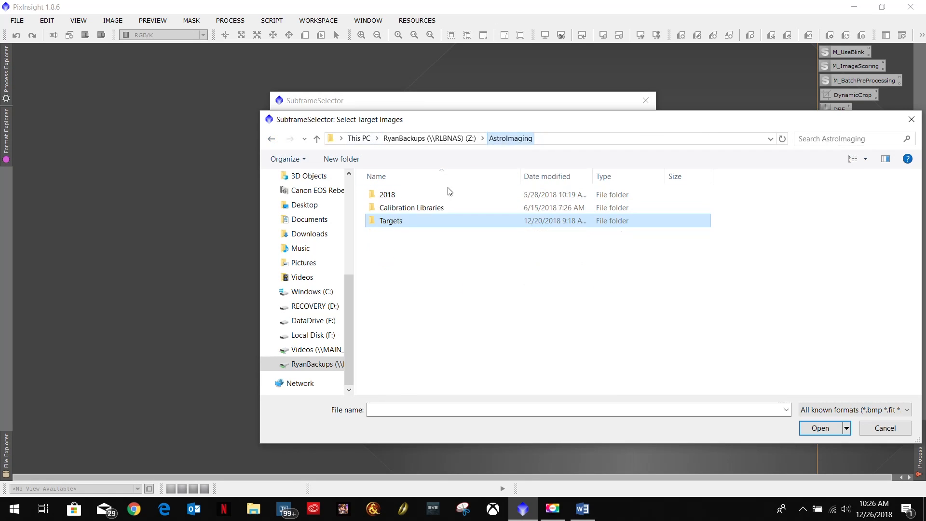
{"action": "double_click", "coordinate": [431, 211]}
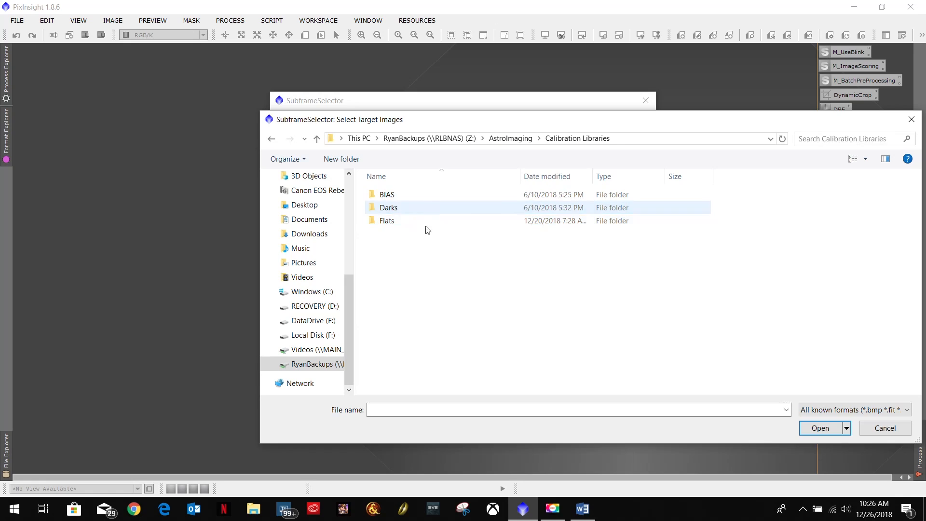
{"action": "double_click", "coordinate": [389, 208]}
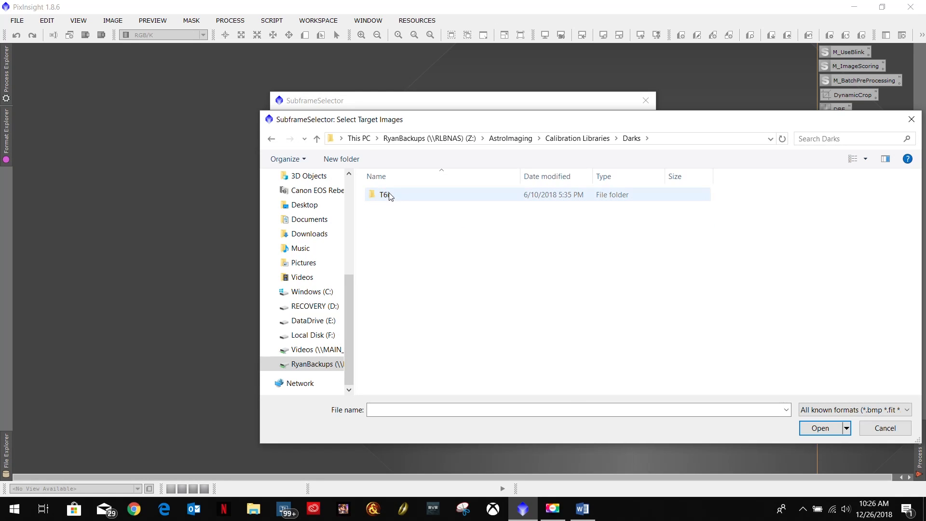
{"action": "double_click", "coordinate": [385, 195]}
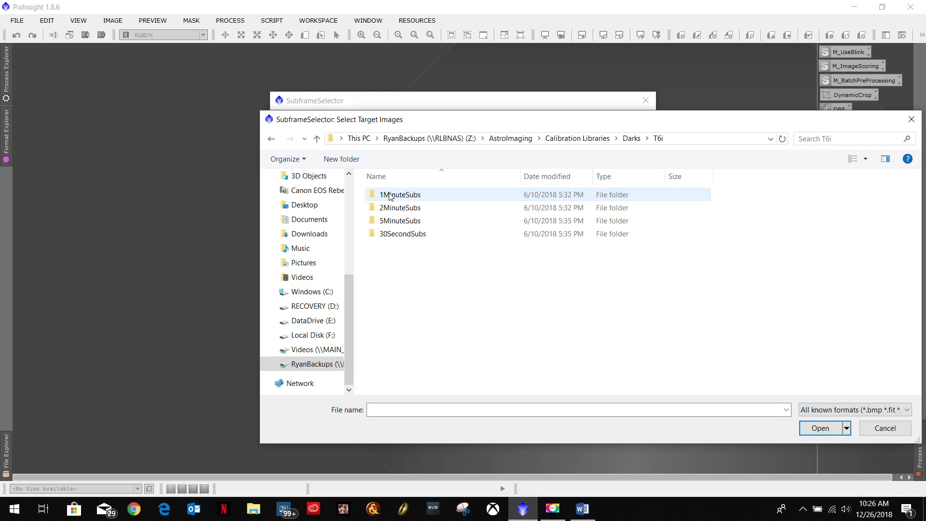
{"action": "double_click", "coordinate": [396, 223]}
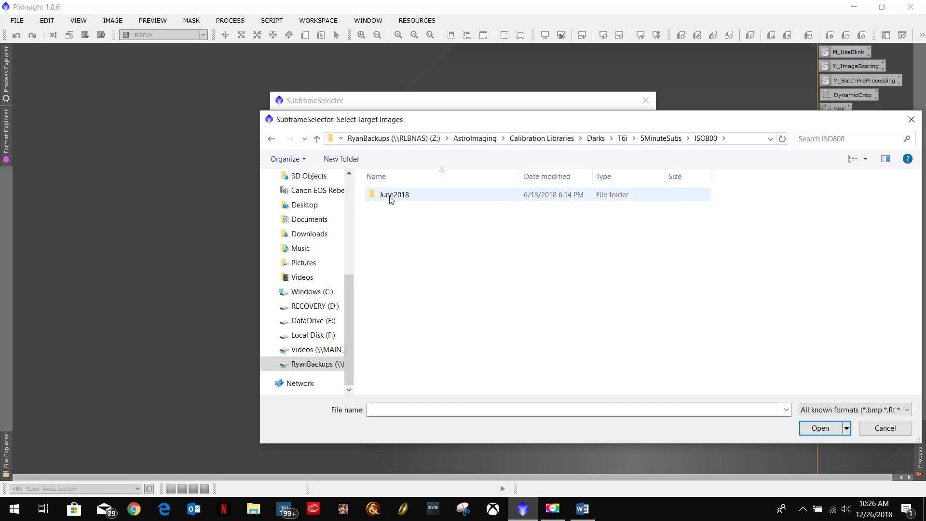
{"action": "left_click", "coordinate": [271, 140]}
{"action": "left_click", "coordinate": [272, 141]}
{"action": "left_click", "coordinate": [272, 140]}
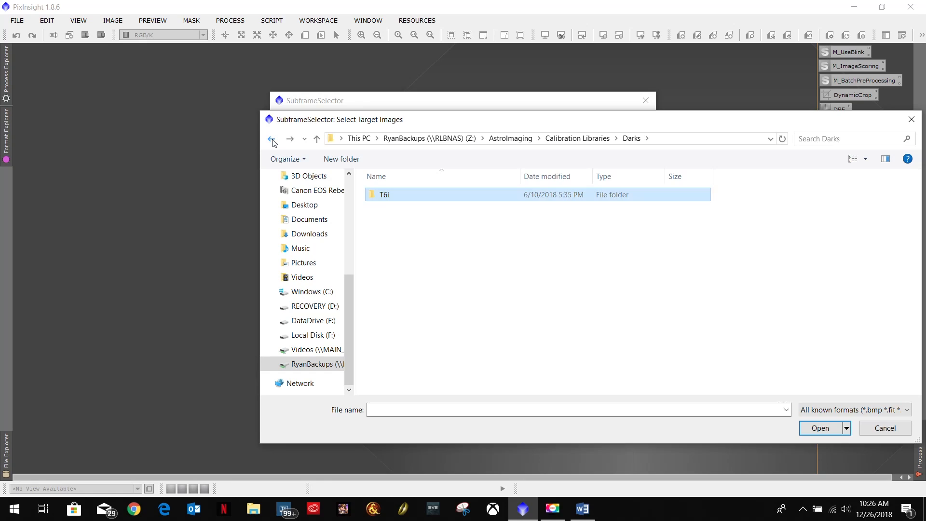
{"action": "left_click", "coordinate": [272, 141]}
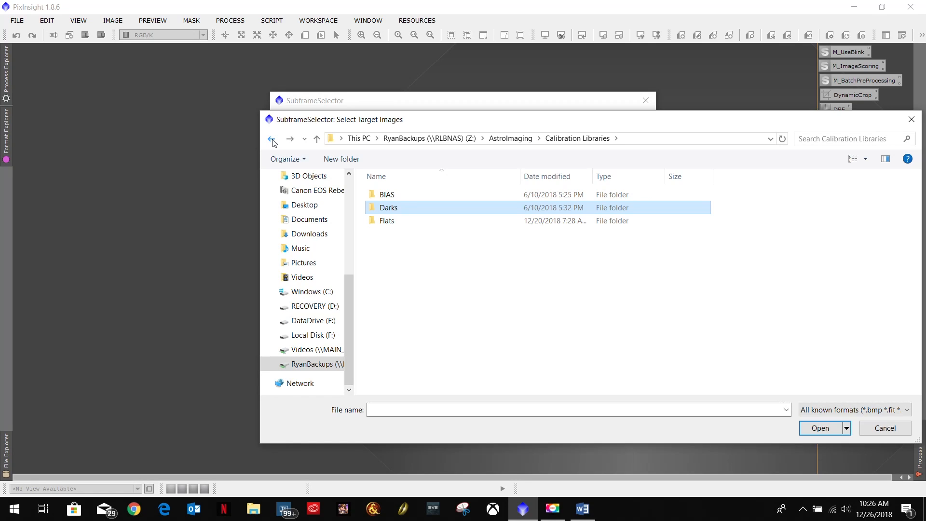
{"action": "left_click", "coordinate": [272, 140]}
{"action": "left_click", "coordinate": [272, 139]}
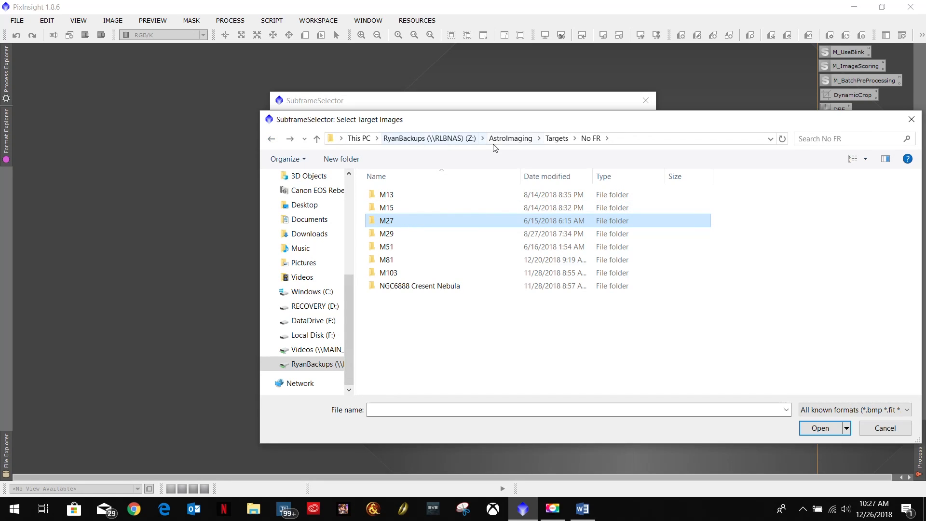
Browse from AstroImaging to Targets\With FR\M103 - Open Star Cluster\T6i\1MinuteSubs\ISO1600\BlinkGood for the target images
{"action": "left_click", "coordinate": [510, 138]}
{"action": "double_click", "coordinate": [408, 225]}
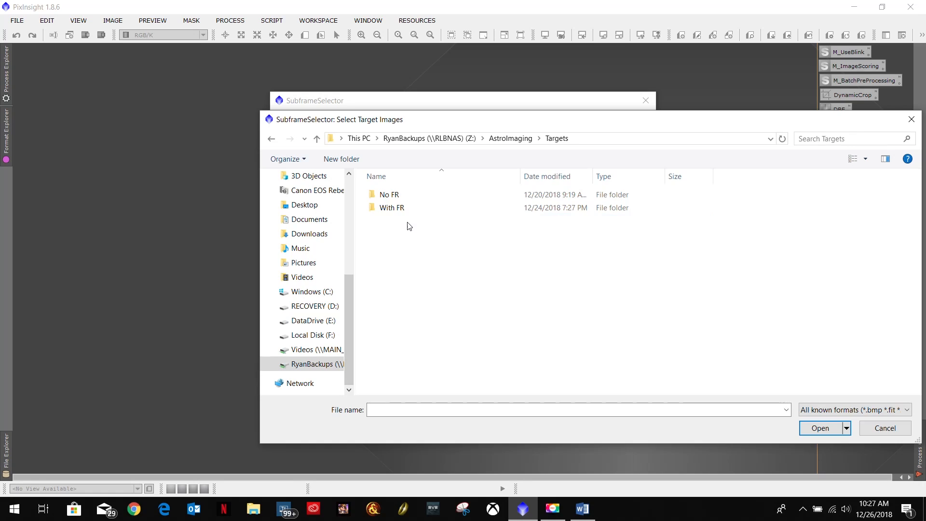
{"action": "double_click", "coordinate": [394, 209]}
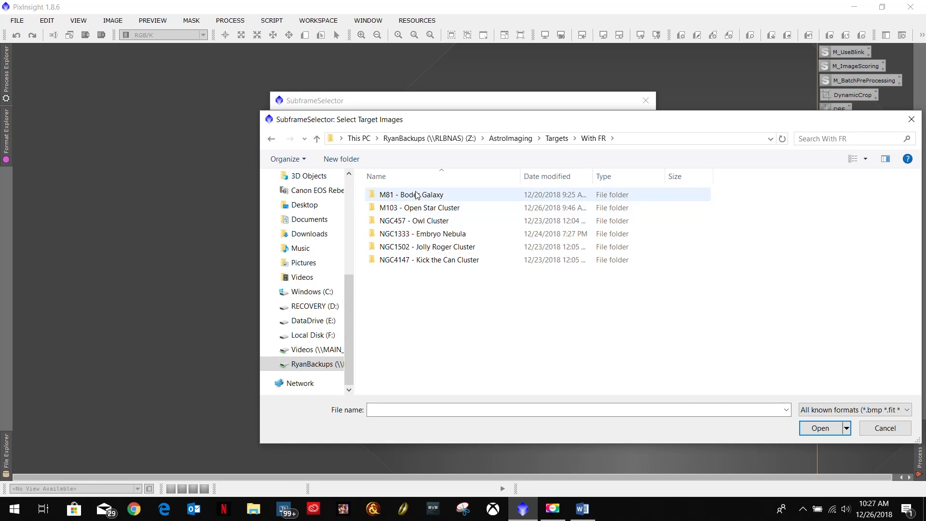
{"action": "double_click", "coordinate": [416, 208]}
{"action": "double_click", "coordinate": [400, 196]}
{"action": "left_click", "coordinate": [399, 196]}
{"action": "double_click", "coordinate": [399, 195]}
{"action": "double_click", "coordinate": [402, 197]}
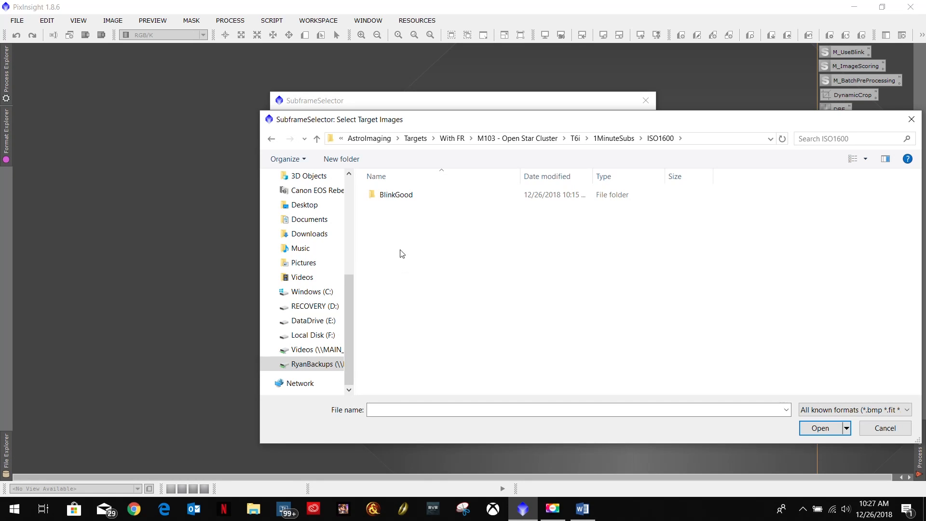
{"action": "double_click", "coordinate": [400, 196]}
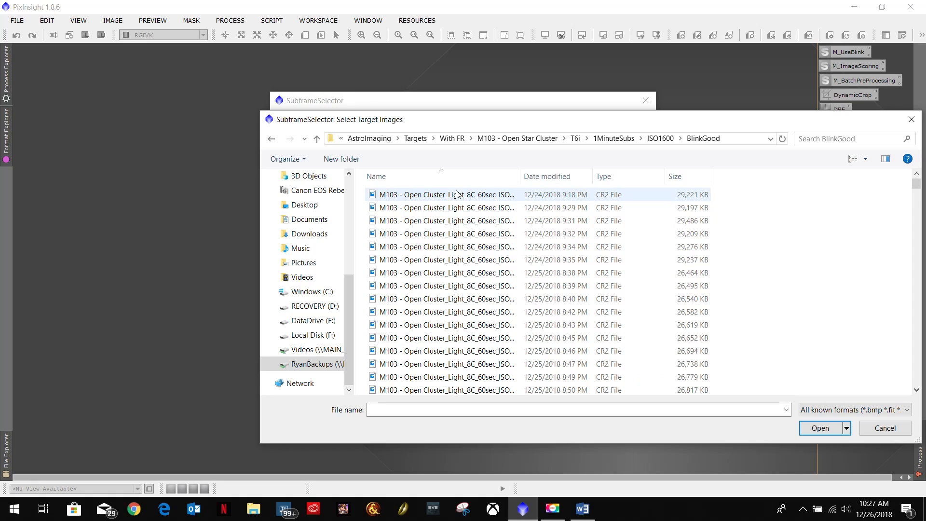
Add all M103 - Open Cluster light frames in BlinkGood as target subframes and move the SubframeSelector dialog aside
{"action": "left_click", "coordinate": [426, 195]}
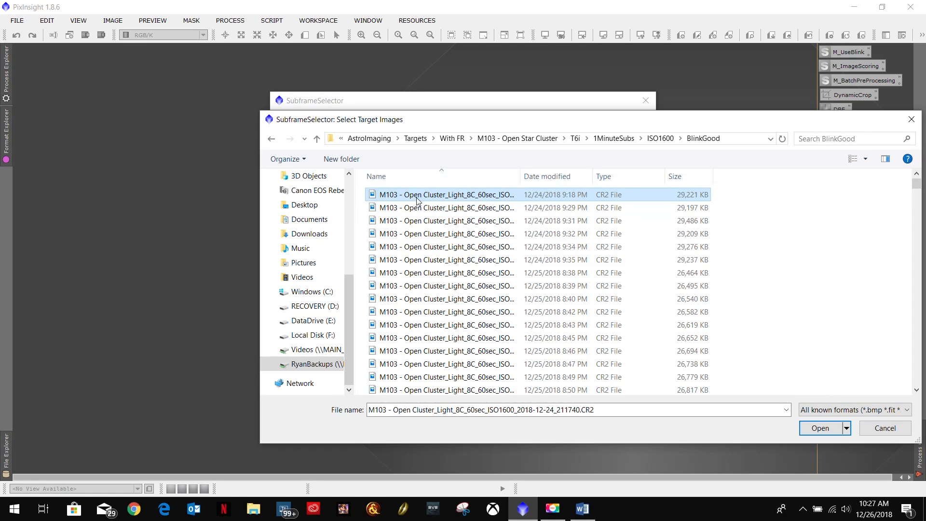
{"action": "key", "text": "ctrl+a"}
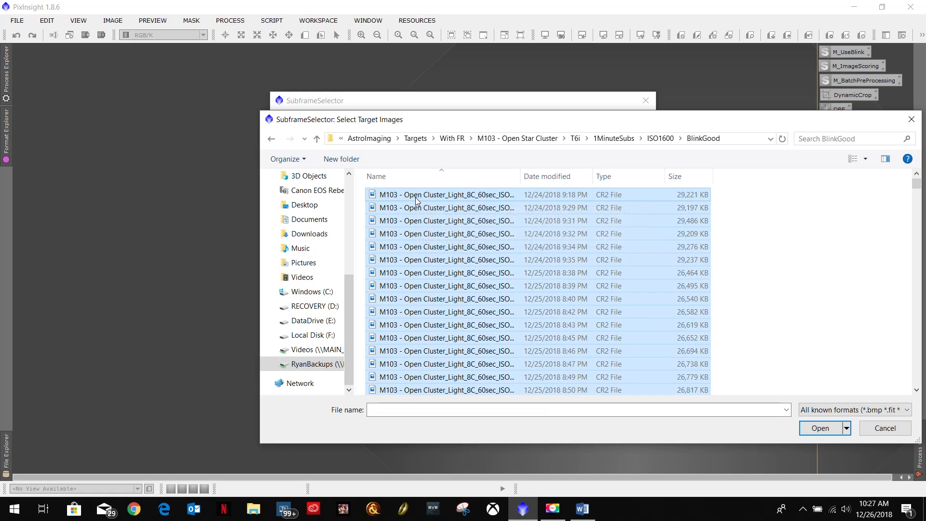
{"action": "left_click", "coordinate": [815, 428]}
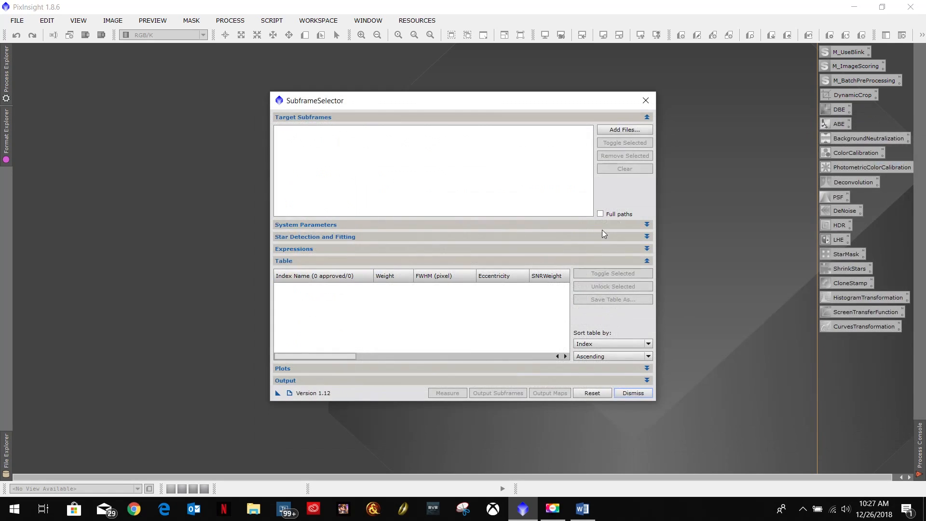
{"action": "left_click_drag", "start_coordinate": [501, 103], "coordinate": [258, 62]}
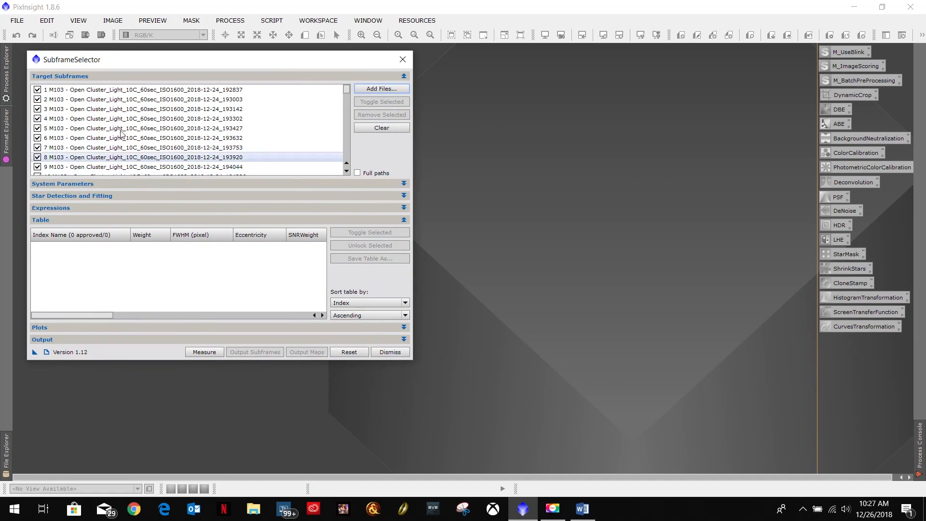
Review the System Parameters and the Star Detection and Fitting settings, checking the image scoring notes in the Word document PixInsight WorkFlow.docx
{"action": "left_click", "coordinate": [127, 183]}
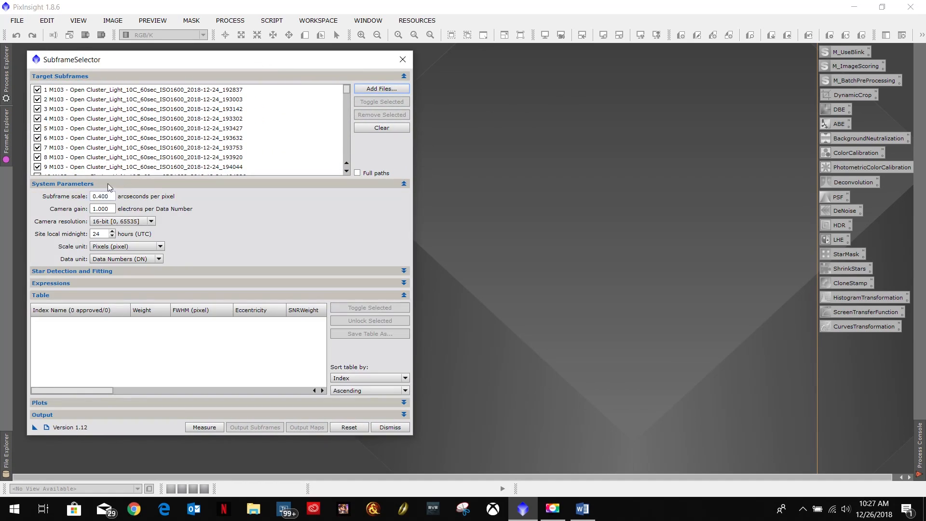
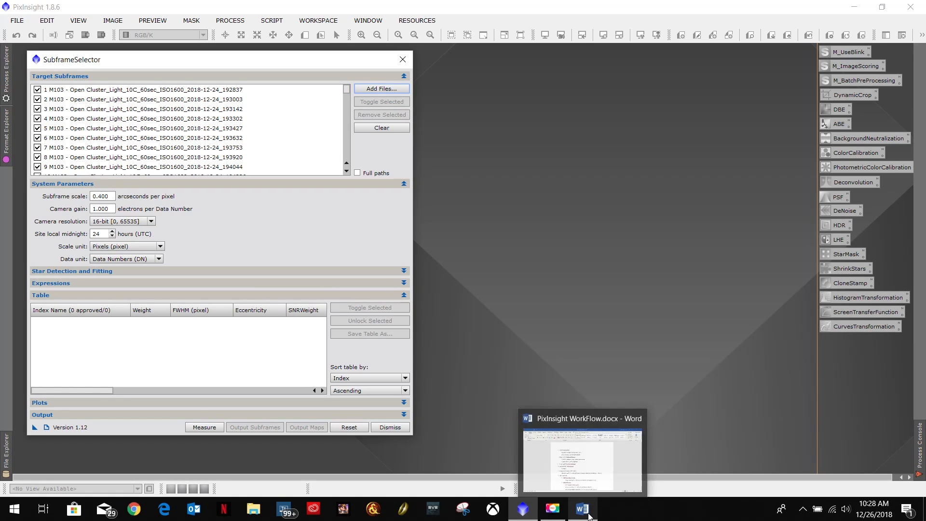
{"action": "left_click", "coordinate": [588, 514]}
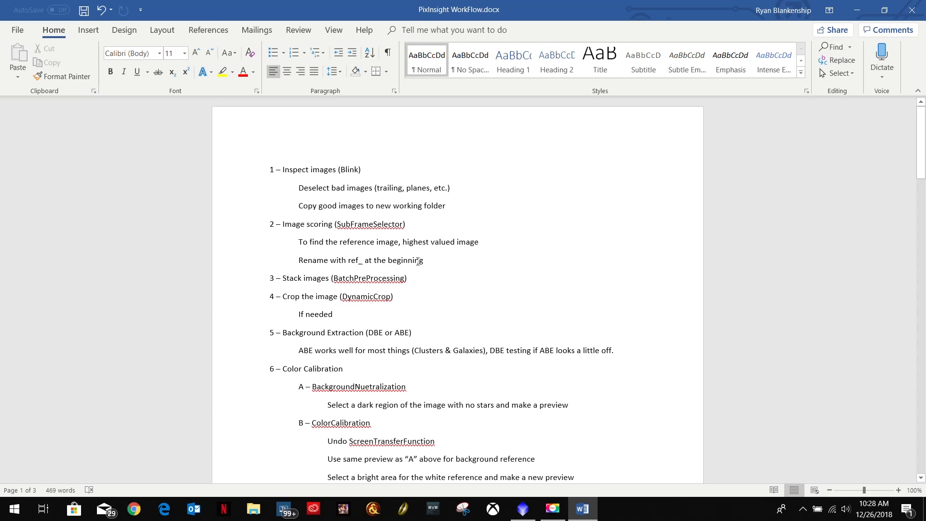
{"action": "left_click", "coordinate": [856, 10]}
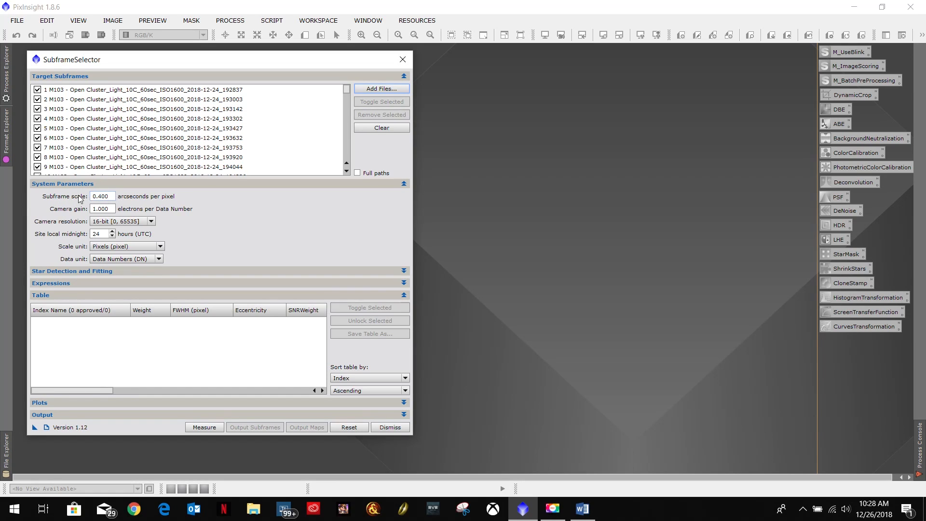
{"action": "left_click", "coordinate": [182, 183]}
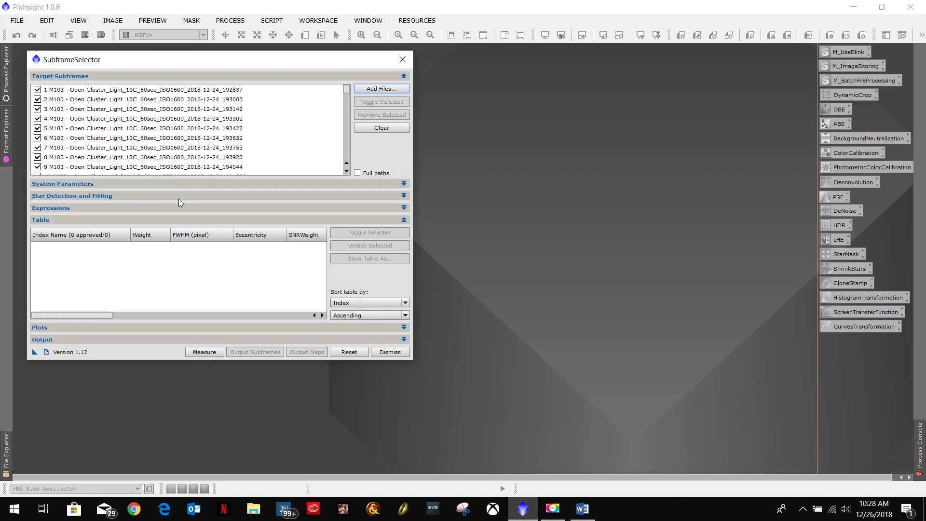
{"action": "left_click", "coordinate": [178, 197]}
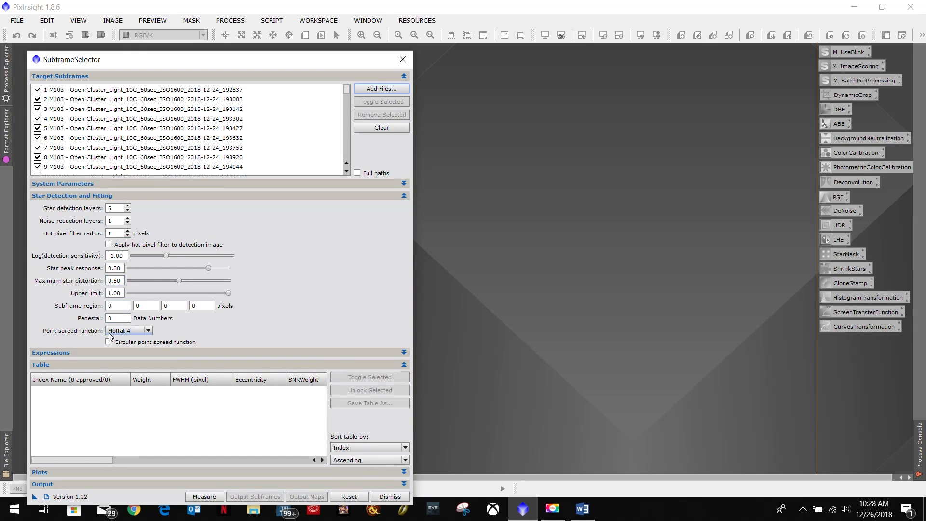
{"action": "left_click", "coordinate": [175, 196]}
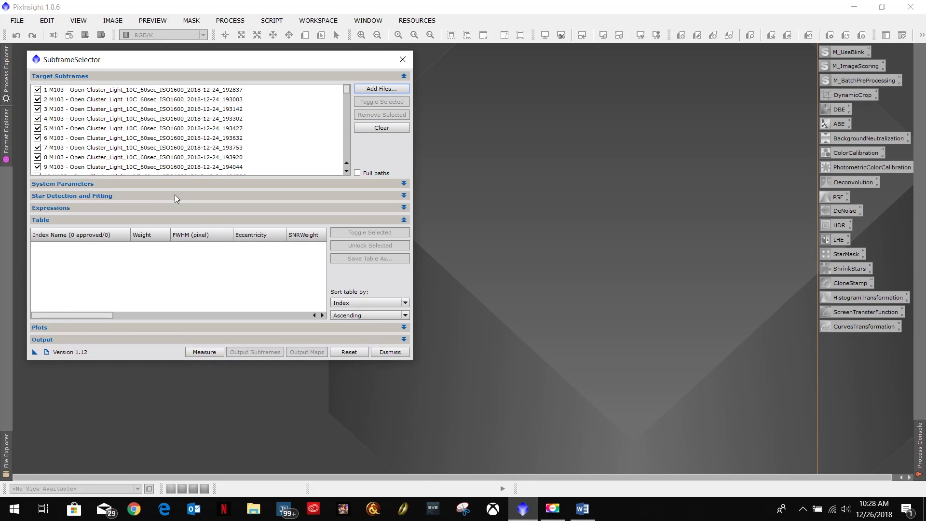
Examine the subframe weighting expression (2*SNRWeight)-FWHM and the properties offered in its editor, leaving the editor without changes
{"action": "left_click", "coordinate": [166, 208]}
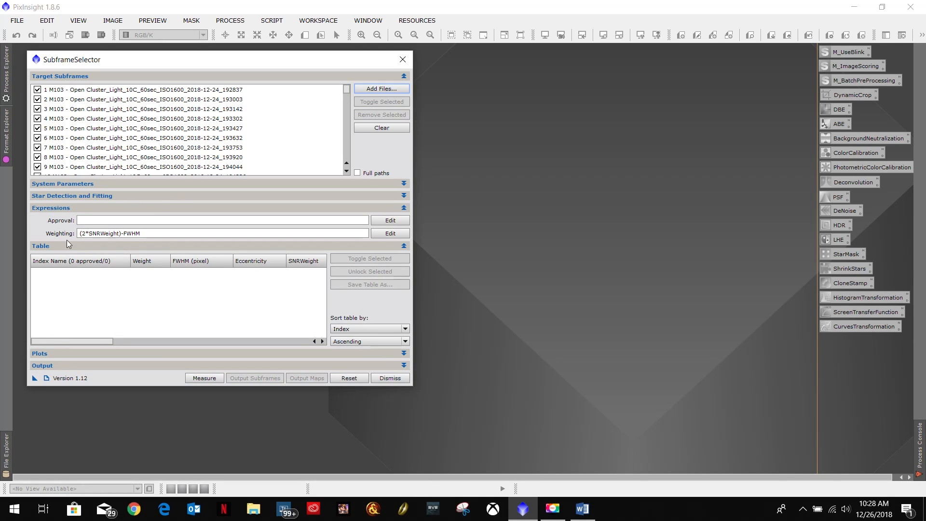
{"action": "left_click_drag", "start_coordinate": [150, 233], "coordinate": [62, 234]}
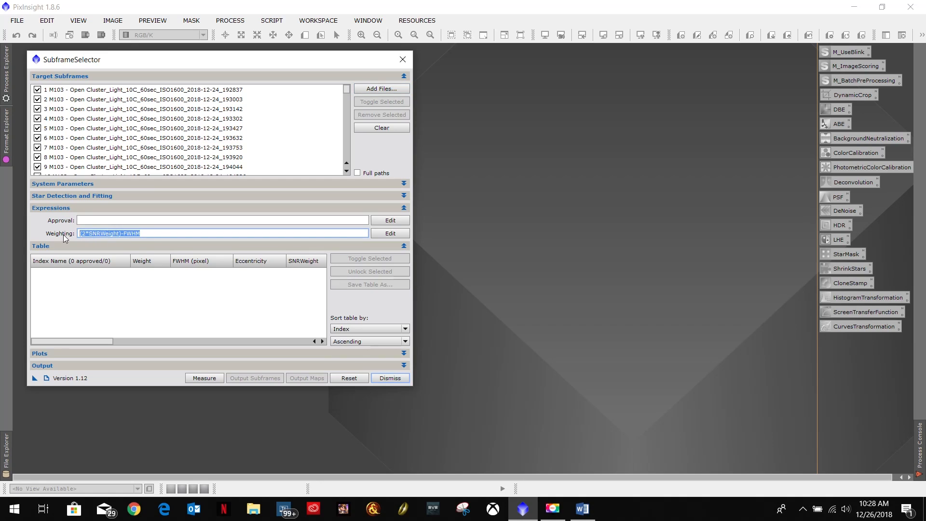
{"action": "left_click", "coordinate": [147, 232]}
{"action": "left_click", "coordinate": [388, 235]}
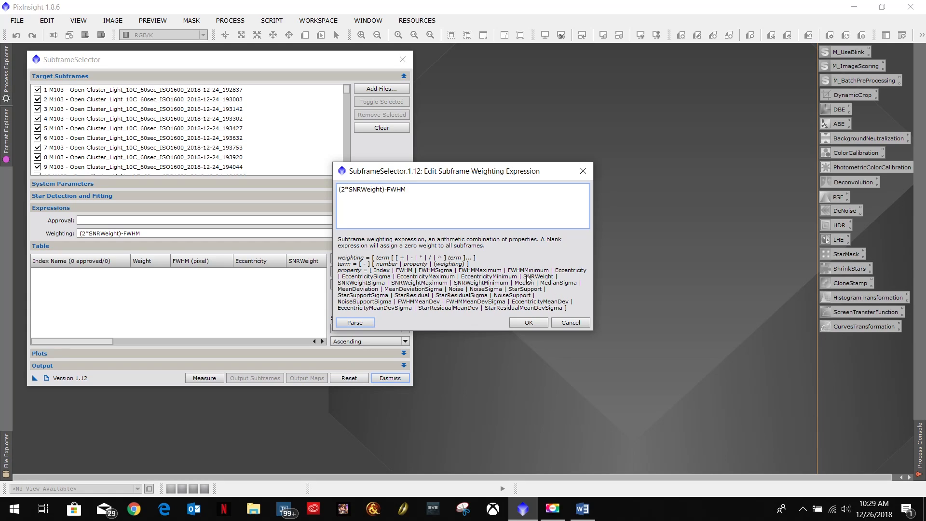
{"action": "left_click", "coordinate": [570, 322]}
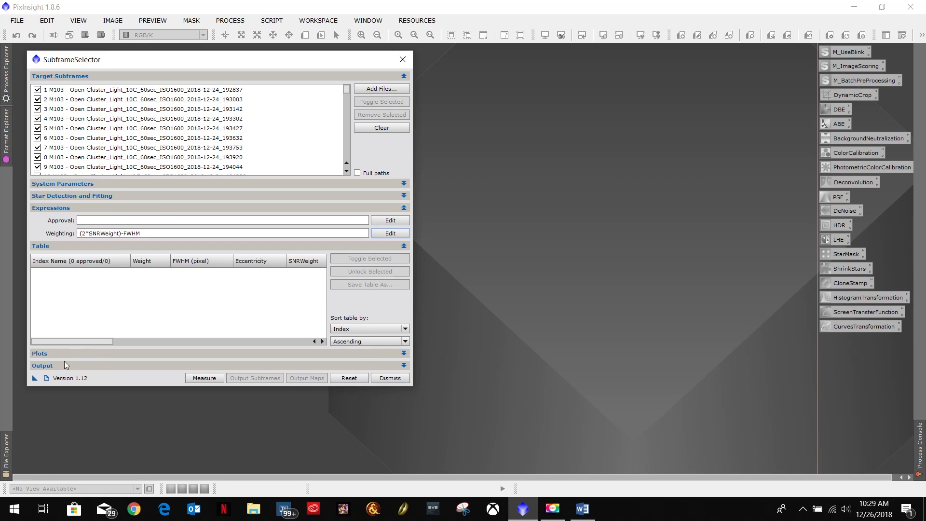
{"action": "left_click", "coordinate": [128, 206]}
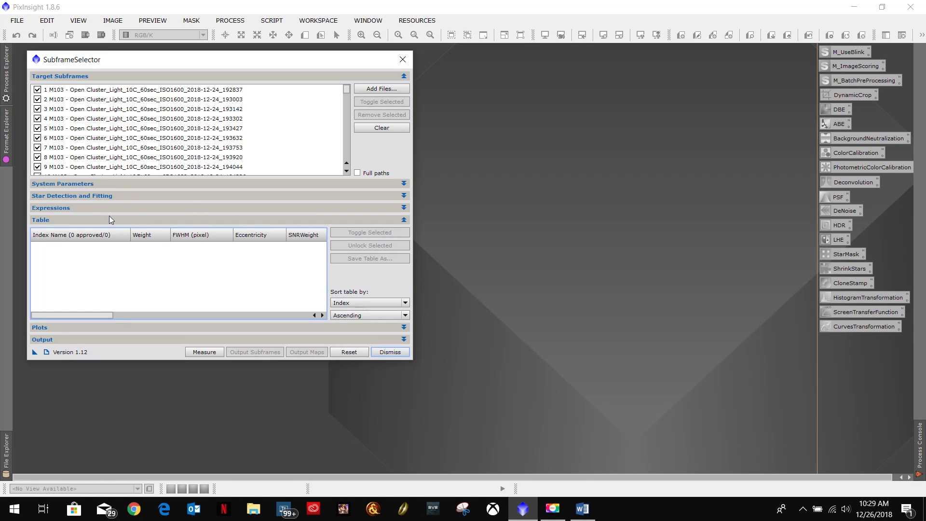
Review the ordinate choices for the SubframeSelector plots, keeping Weight, and glance back at the weighting expression
{"action": "left_click", "coordinate": [141, 219]}
{"action": "left_click", "coordinate": [127, 233]}
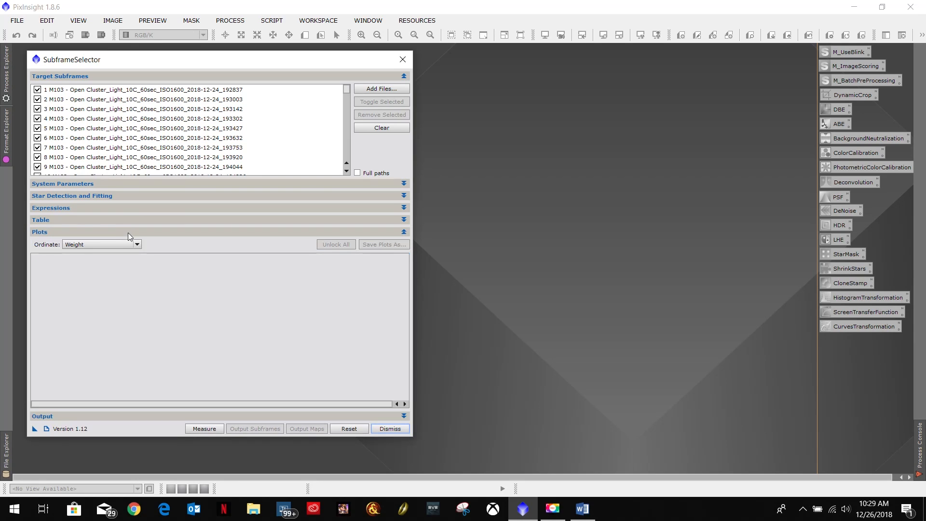
{"action": "left_click", "coordinate": [105, 244]}
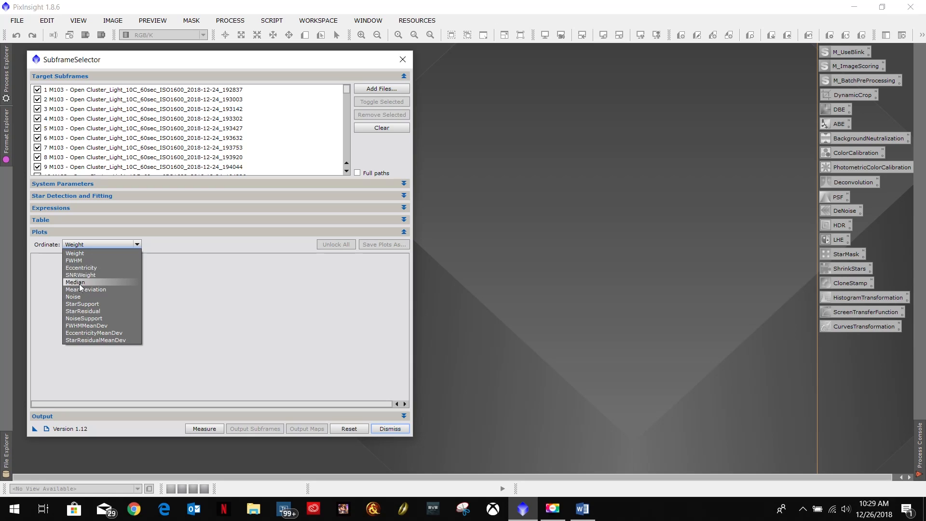
{"action": "left_click", "coordinate": [79, 254]}
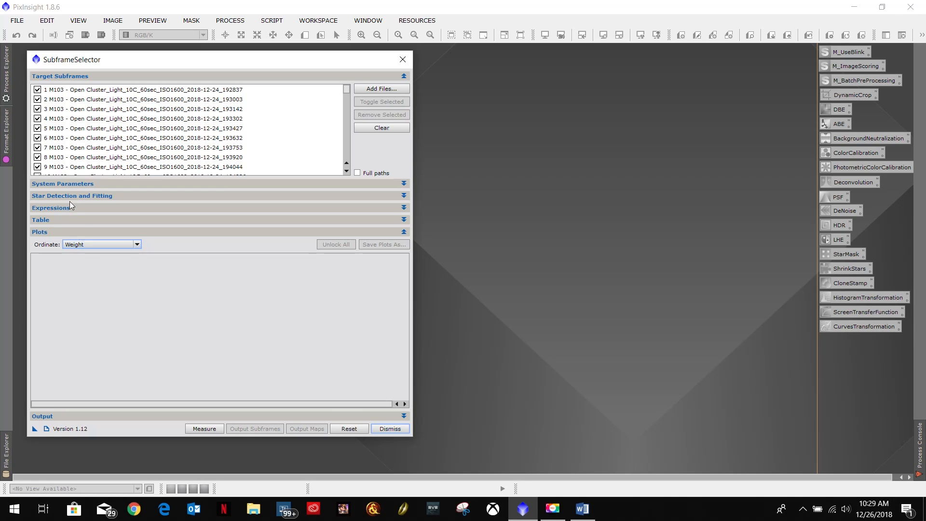
{"action": "left_click", "coordinate": [70, 206]}
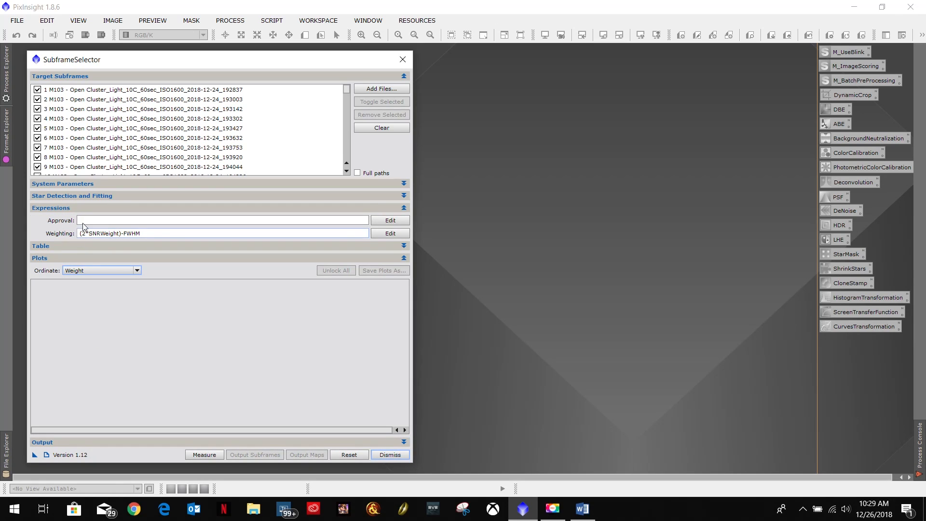
{"action": "left_click", "coordinate": [75, 207]}
{"action": "left_click", "coordinate": [99, 243]}
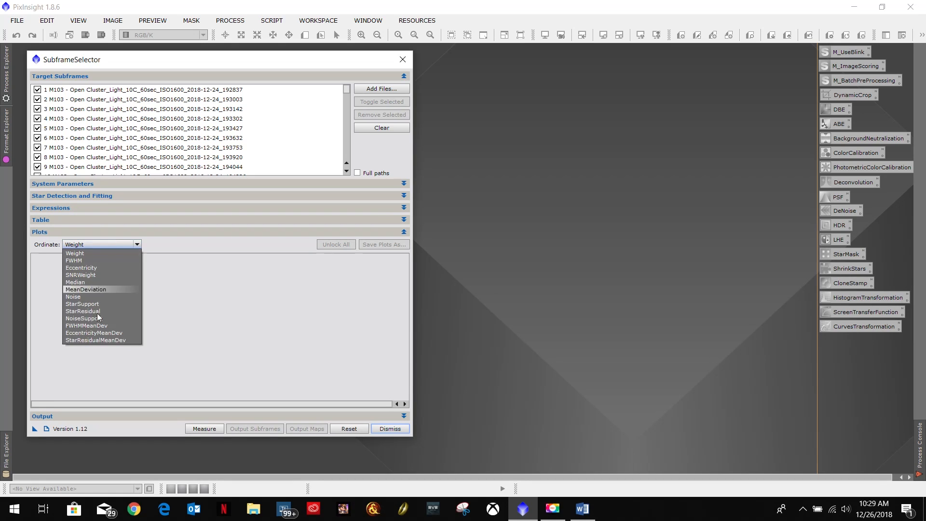
{"action": "left_click", "coordinate": [82, 253]}
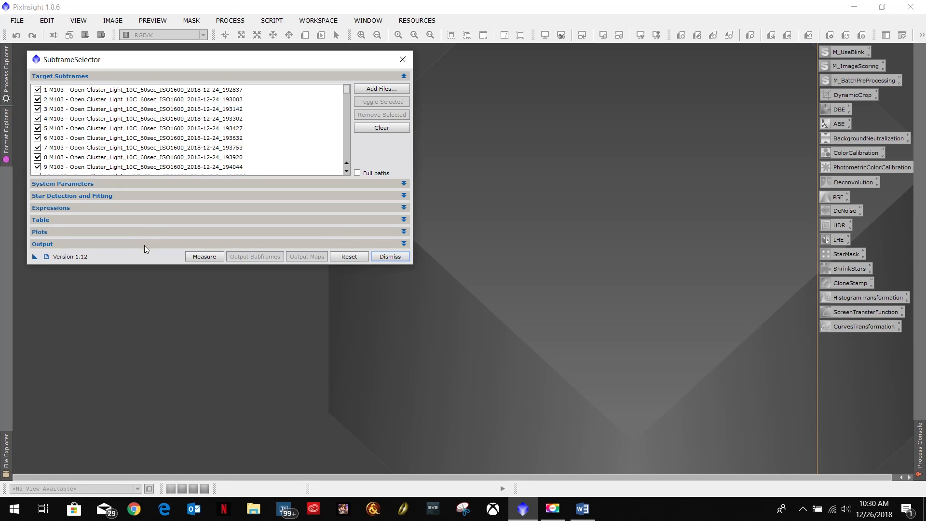
Review the output settings of SubframeSelector and measure all loaded subframes with the Weight plot shown
{"action": "left_click", "coordinate": [144, 244]}
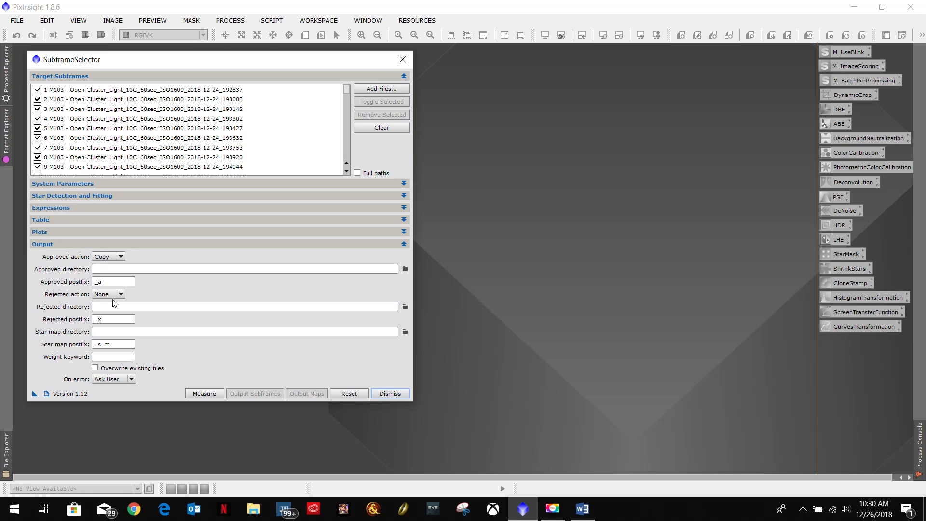
{"action": "left_click", "coordinate": [117, 272]}
{"action": "left_click", "coordinate": [87, 242]}
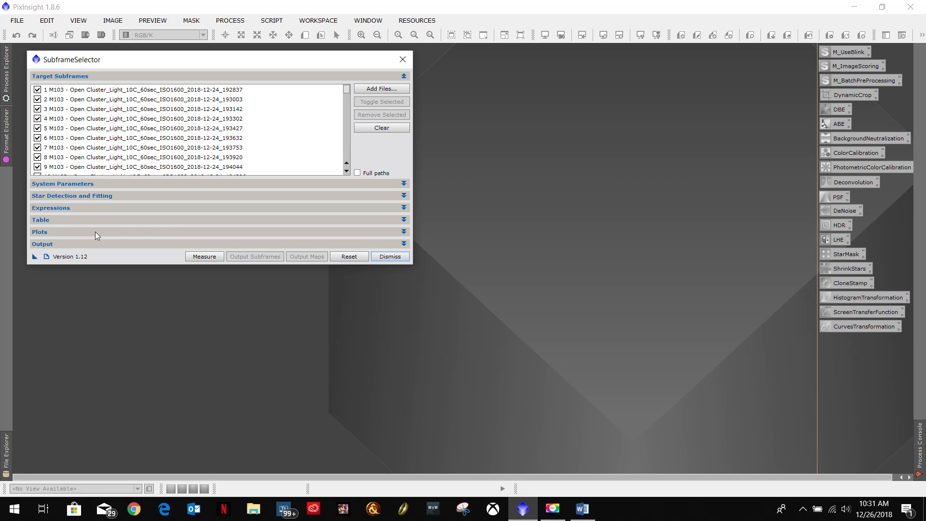
{"action": "left_click", "coordinate": [120, 230]}
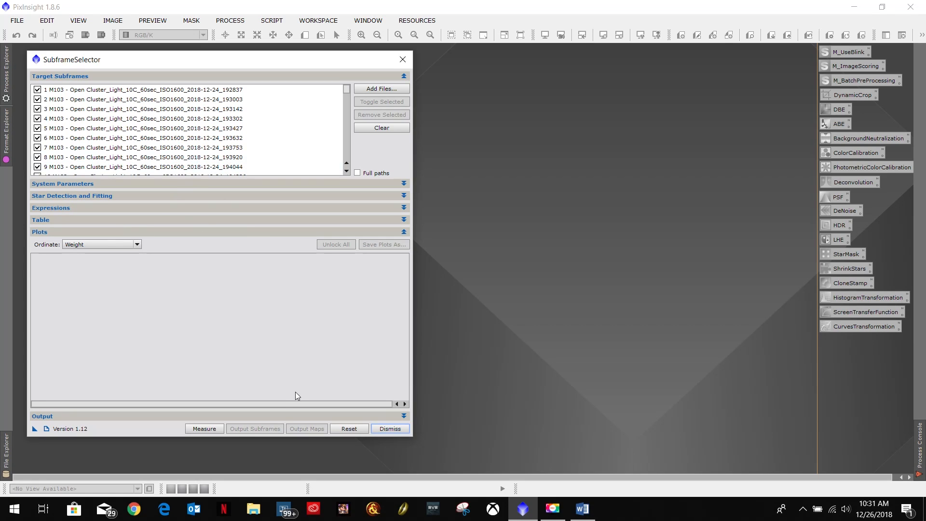
{"action": "left_click", "coordinate": [204, 429]}
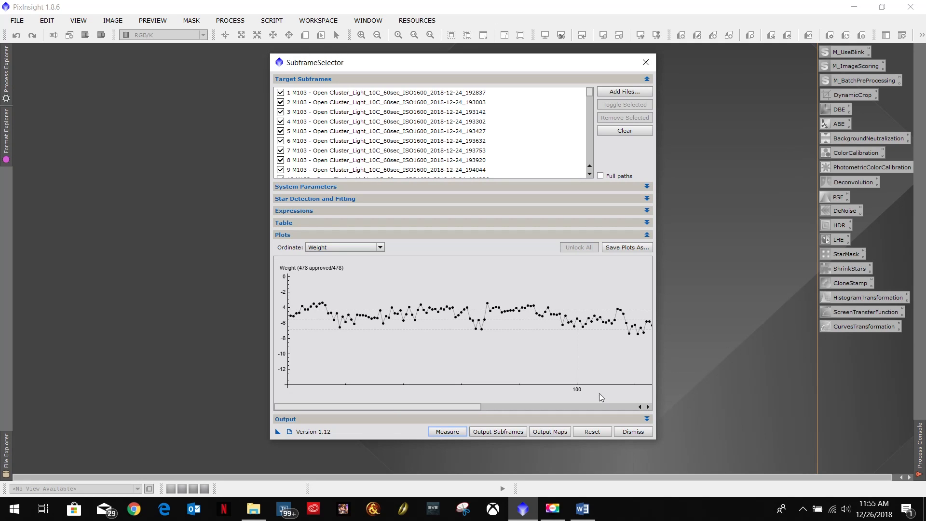
Examine the Weight plot for the highest-scoring subframe and look up the matching index in the target subframes list
{"action": "left_click_drag", "start_coordinate": [384, 406], "coordinate": [363, 403]}
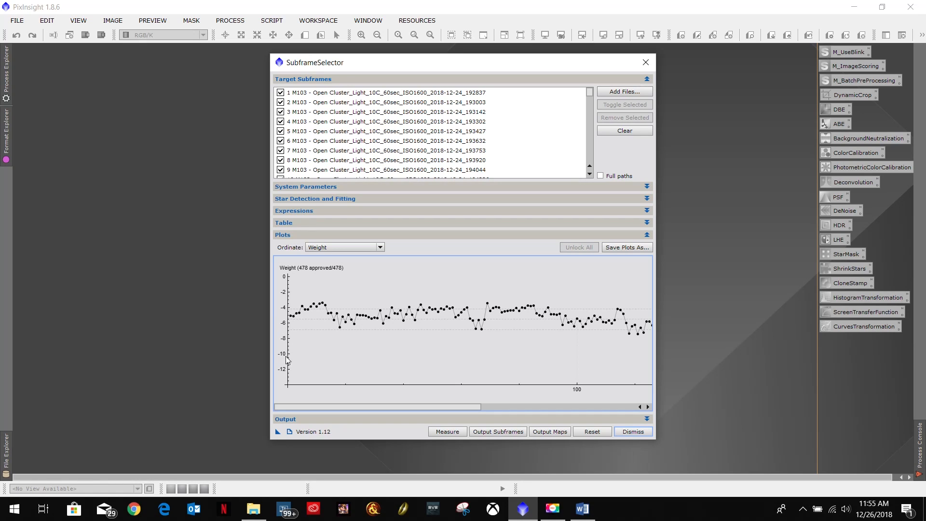
{"action": "left_click_drag", "start_coordinate": [328, 406], "coordinate": [365, 403]}
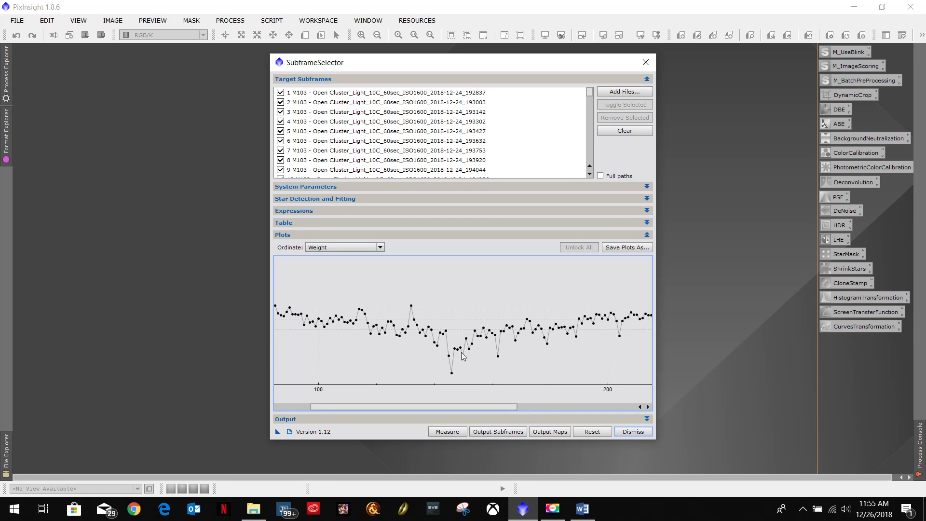
{"action": "left_click_drag", "start_coordinate": [440, 406], "coordinate": [511, 396]}
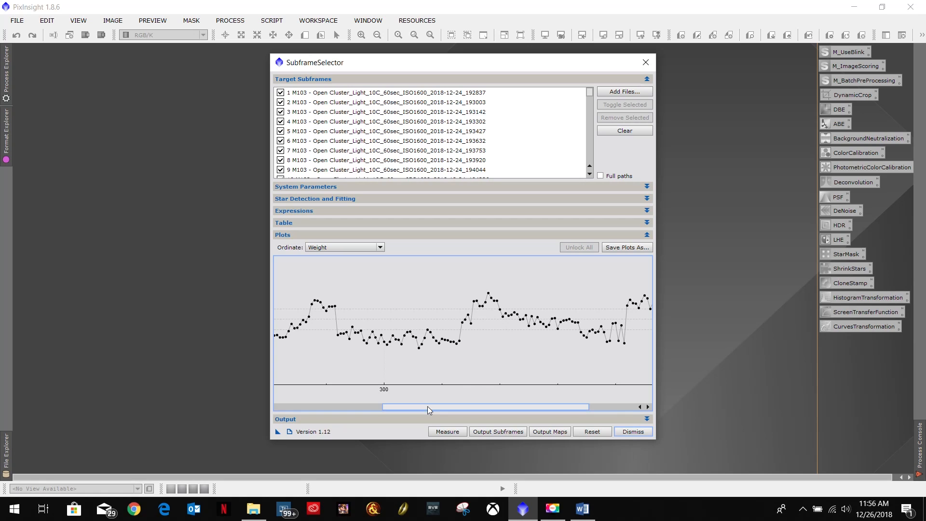
{"action": "left_click_drag", "start_coordinate": [427, 406], "coordinate": [435, 404]}
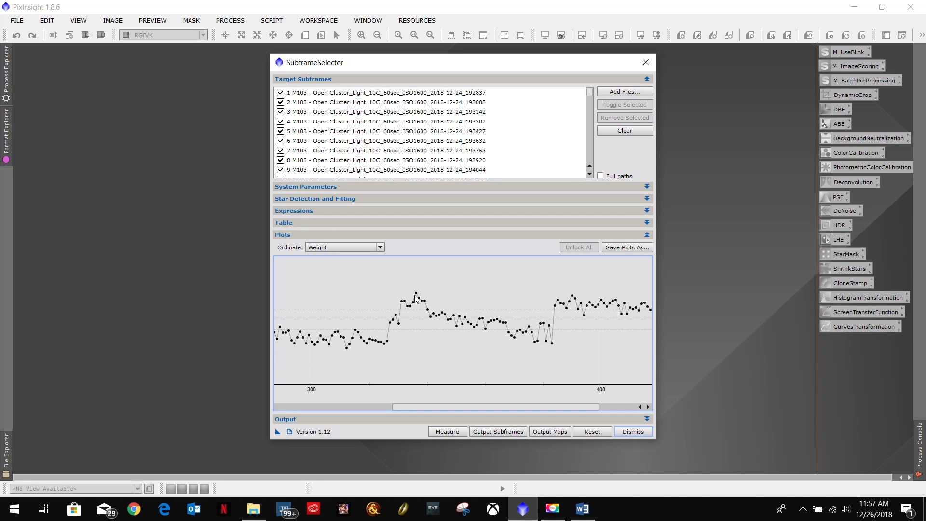
{"action": "left_click_drag", "start_coordinate": [591, 91], "coordinate": [591, 98]}
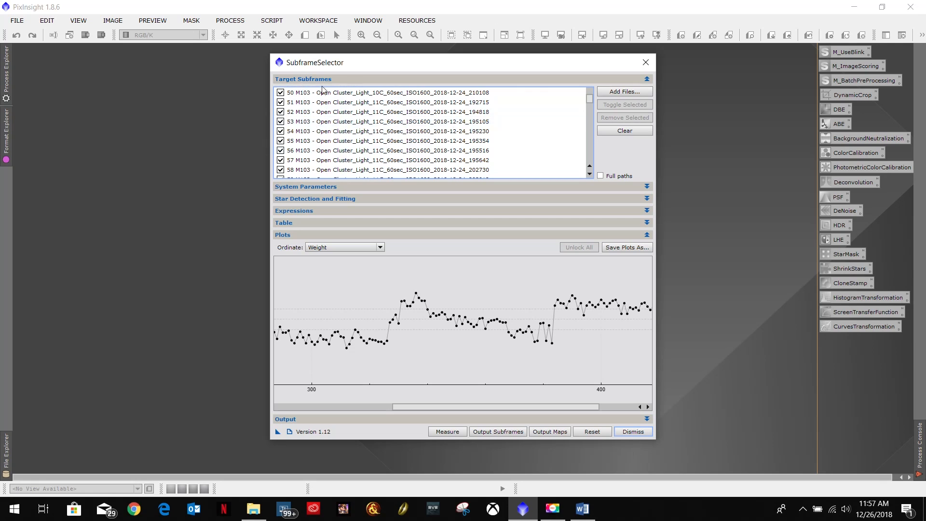
{"action": "left_click_drag", "start_coordinate": [590, 97], "coordinate": [594, 134]}
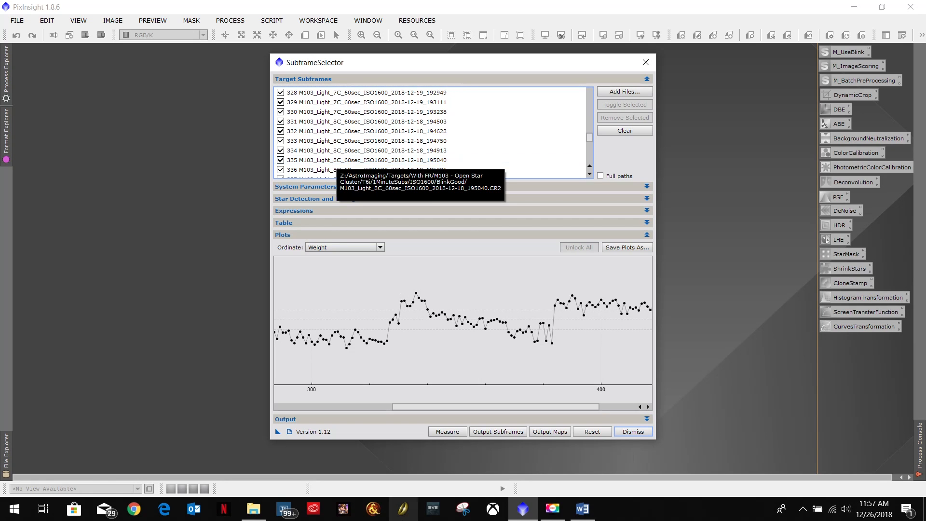
Switch to the BlinkGood folder in File Explorer and rename M103_Light_8C_60sec_ISO1600_2018-12-18_195040.CR2 with the prefix ref_
{"action": "left_click", "coordinate": [253, 509]}
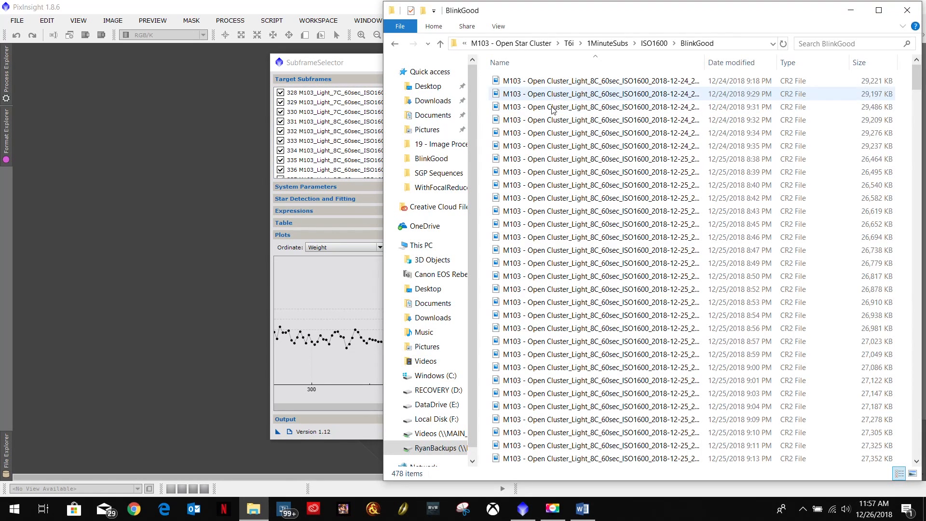
{"action": "scroll", "coordinate": [588, 145], "scroll_direction": "down", "scroll_amount": 13}
{"action": "scroll", "coordinate": [588, 144], "scroll_direction": "down", "scroll_amount": 20}
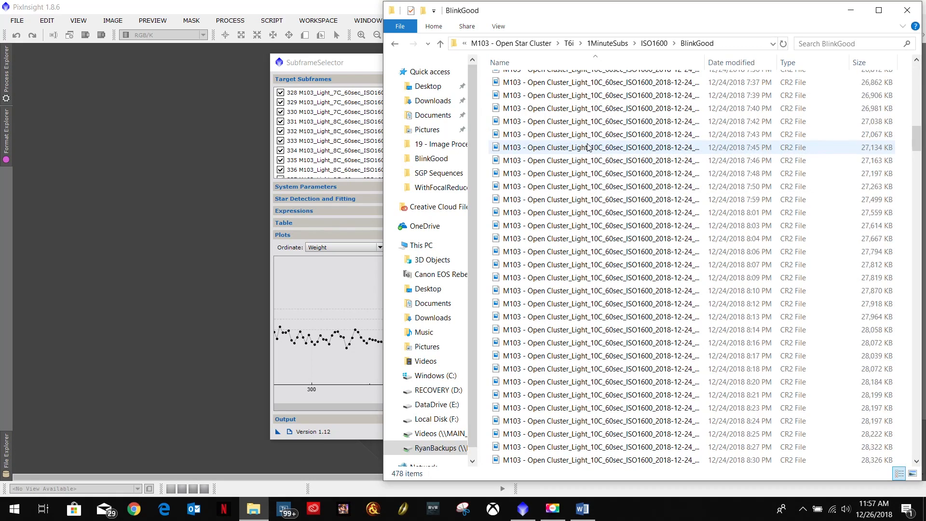
{"action": "scroll", "coordinate": [588, 150], "scroll_direction": "down", "scroll_amount": 15}
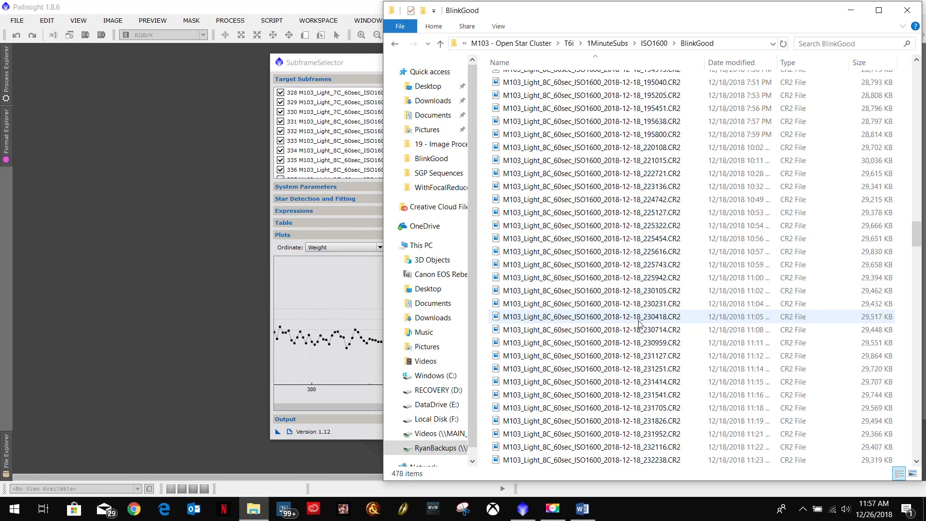
{"action": "left_click", "coordinate": [361, 67]}
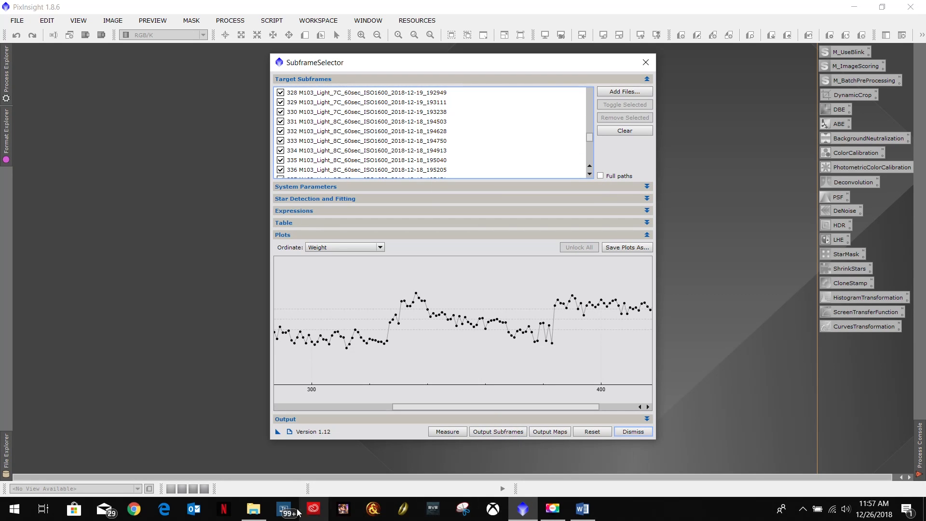
{"action": "left_click", "coordinate": [253, 509]}
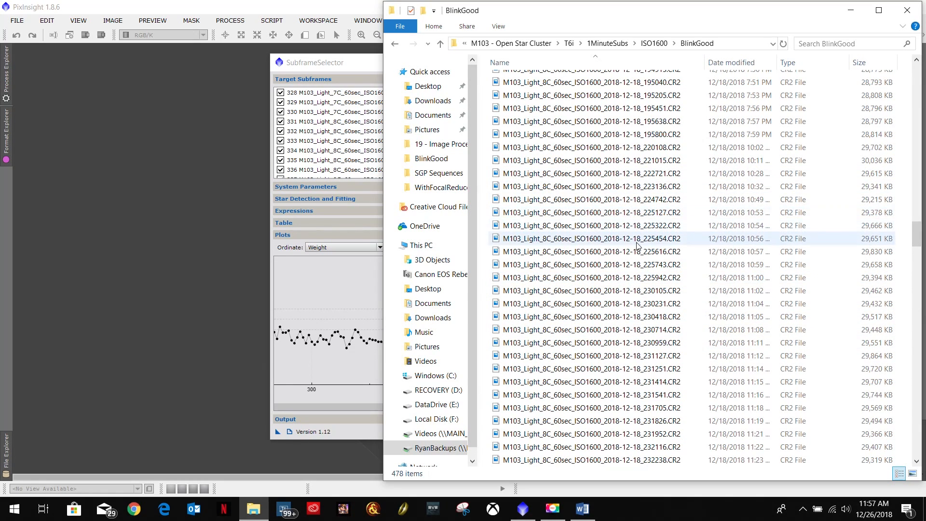
{"action": "scroll", "coordinate": [631, 198], "scroll_direction": "up", "scroll_amount": 1}
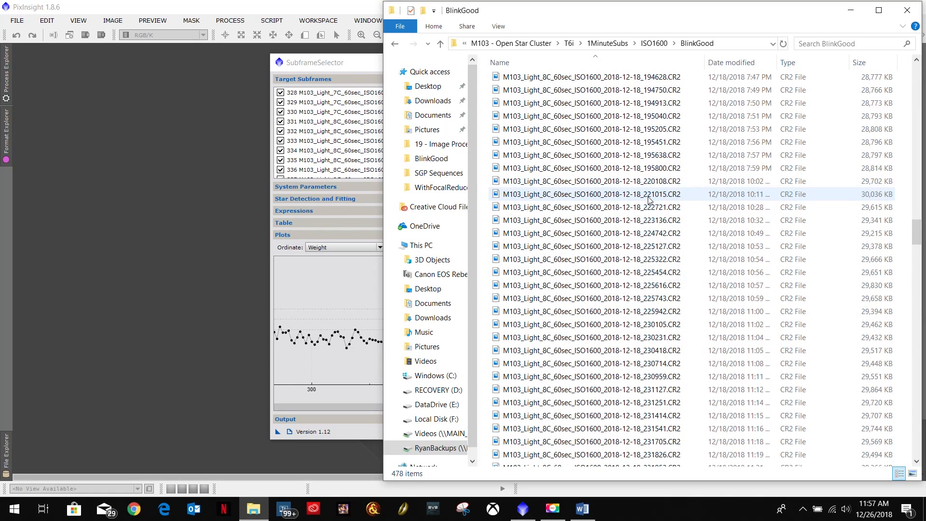
{"action": "left_click", "coordinate": [645, 116]}
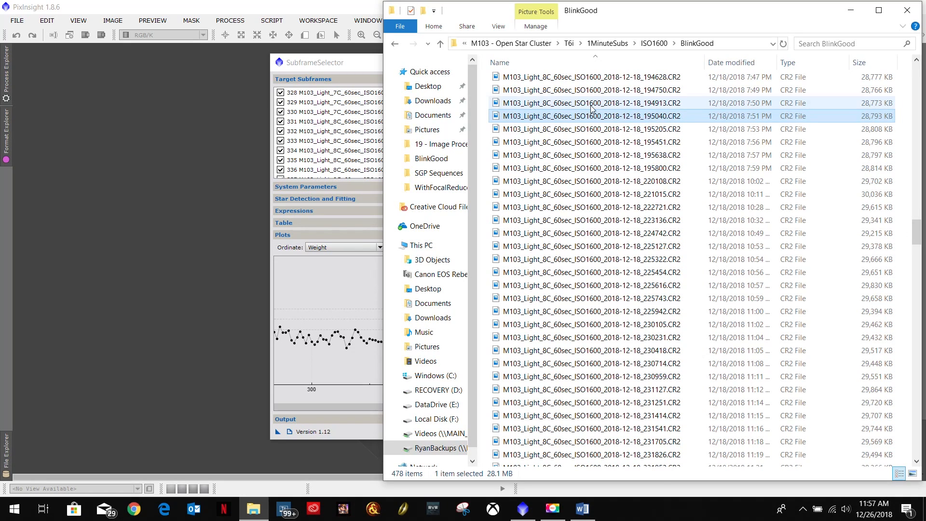
{"action": "right_click", "coordinate": [512, 120]}
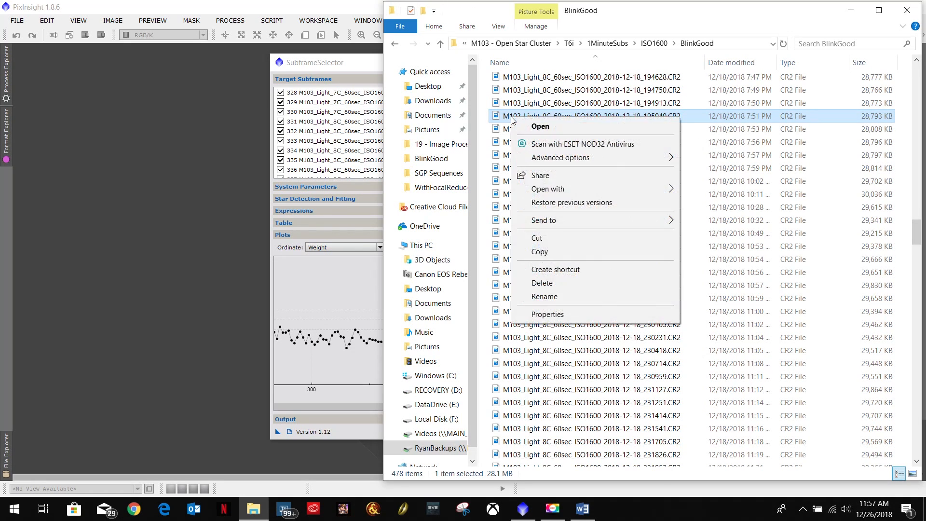
{"action": "left_click", "coordinate": [539, 296]}
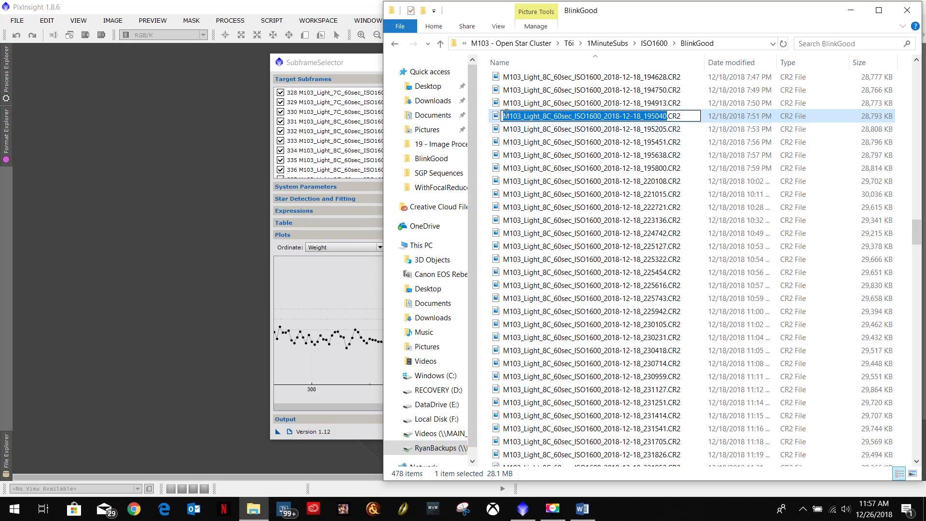
{"action": "key", "text": "Home"}
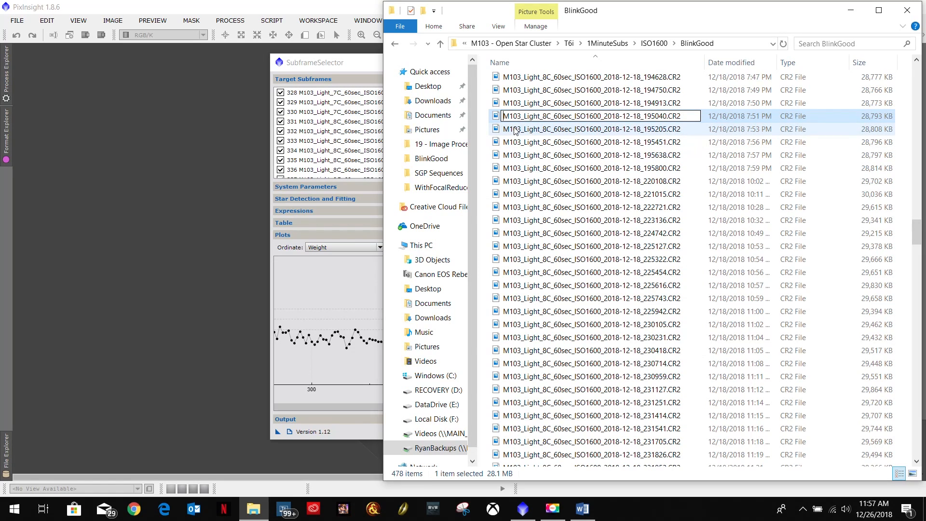
{"action": "type", "text": "ref_"}
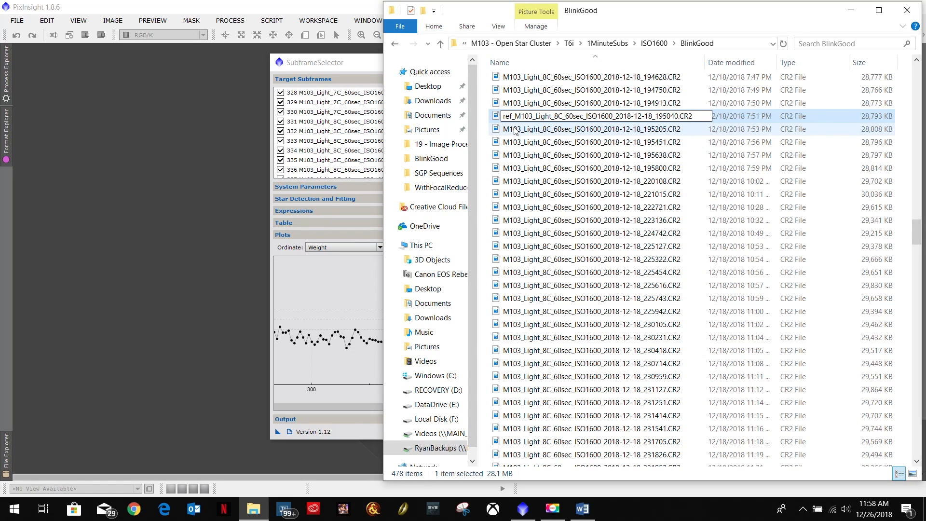
{"action": "key", "text": "Return"}
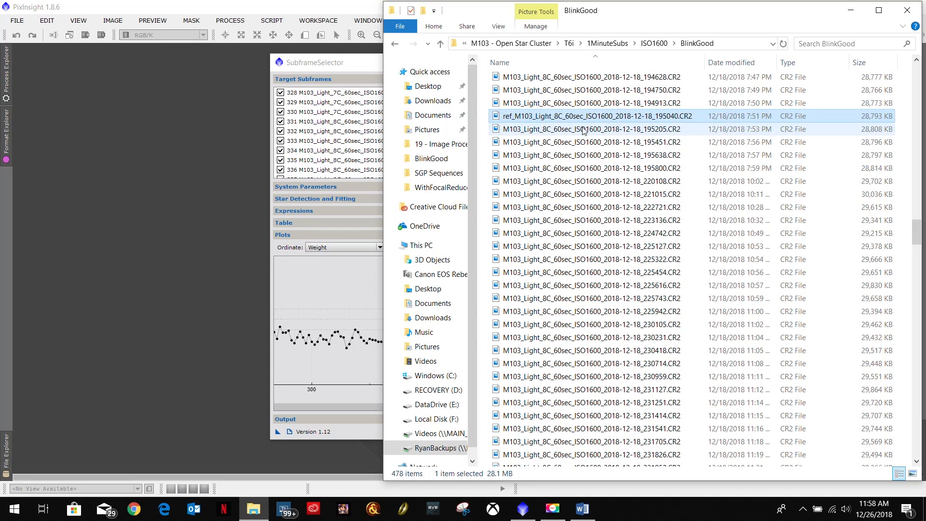
Return to PixInsight, check the end of the Weight plot, and close SubframeSelector
{"action": "left_click", "coordinate": [365, 67]}
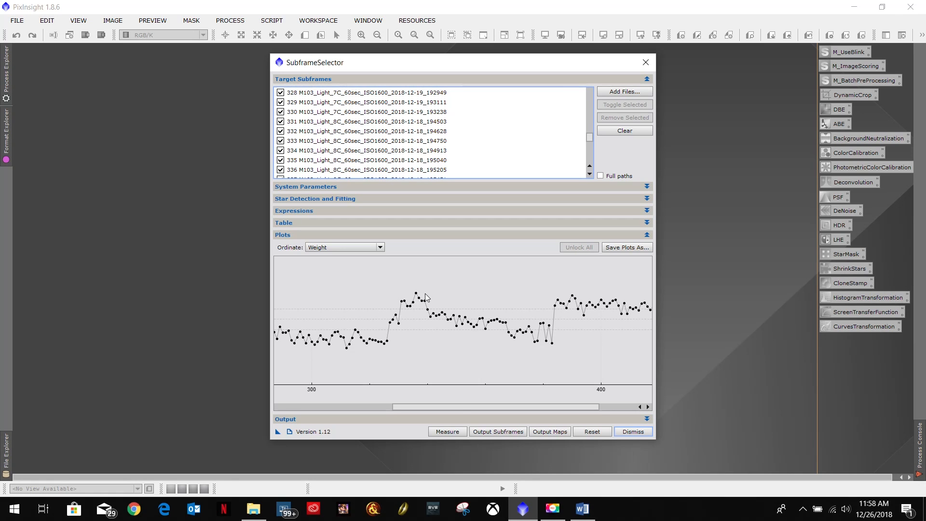
{"action": "left_click_drag", "start_coordinate": [475, 406], "coordinate": [572, 404]}
{"action": "left_click", "coordinate": [632, 432]}
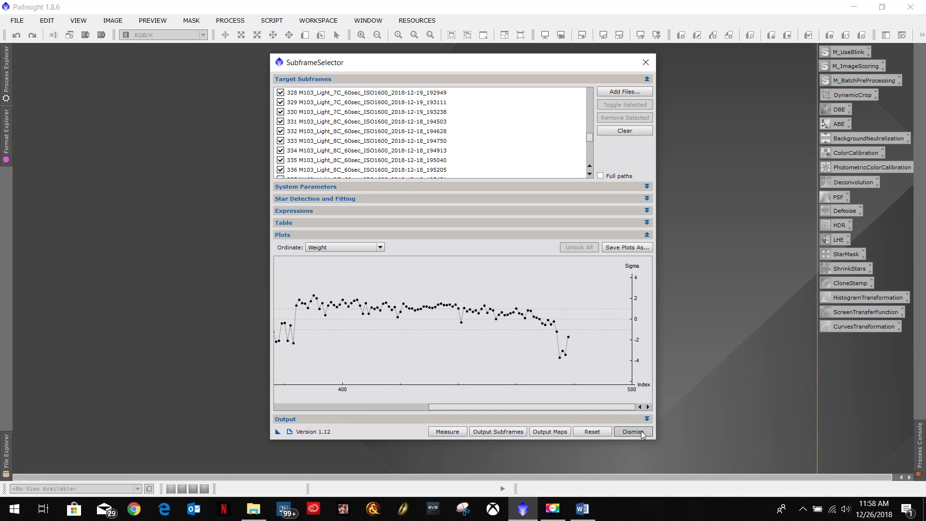
{"action": "left_click", "coordinate": [438, 270]}
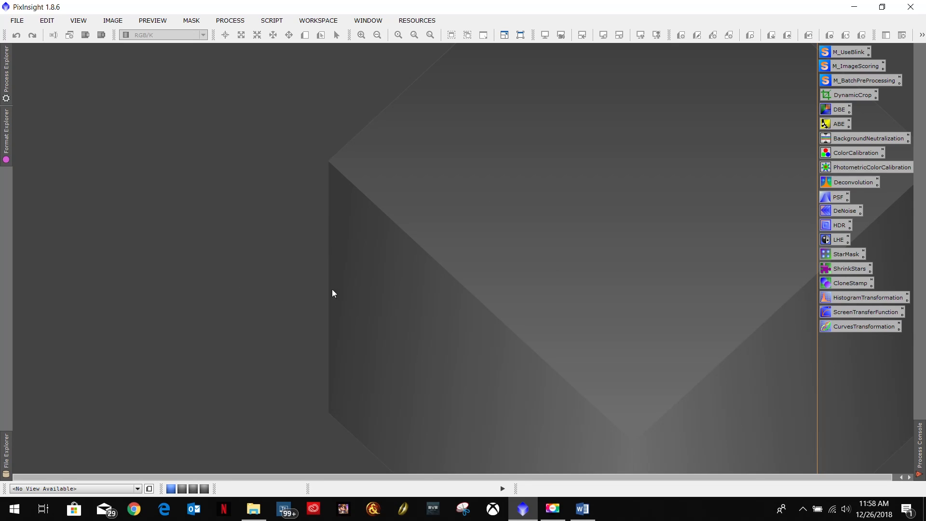
Open ref_M103_Light_8C_60sec_ISO1600_2018-12-18_195040.CR2 from BlinkGood and apply an automatic screen stretch to it
{"action": "key", "text": "ctrl+o"}
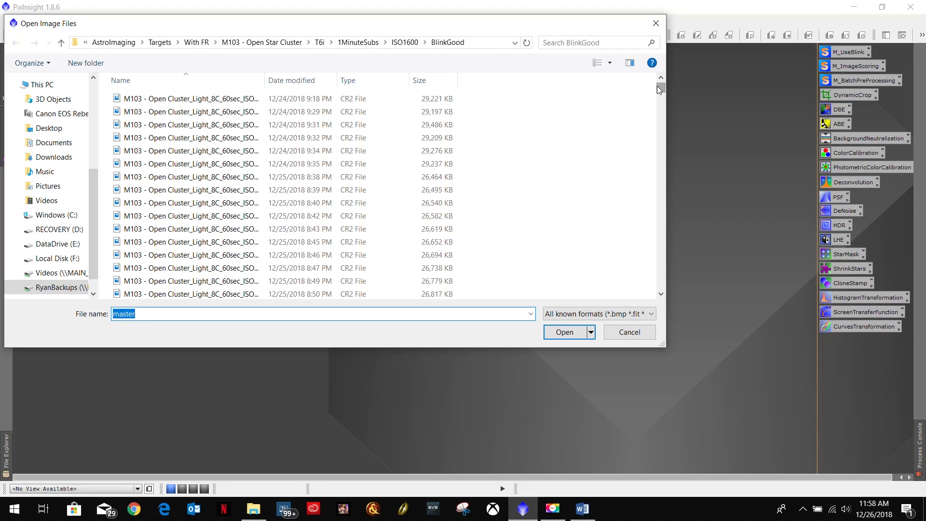
{"action": "left_click_drag", "start_coordinate": [657, 87], "coordinate": [670, 289]}
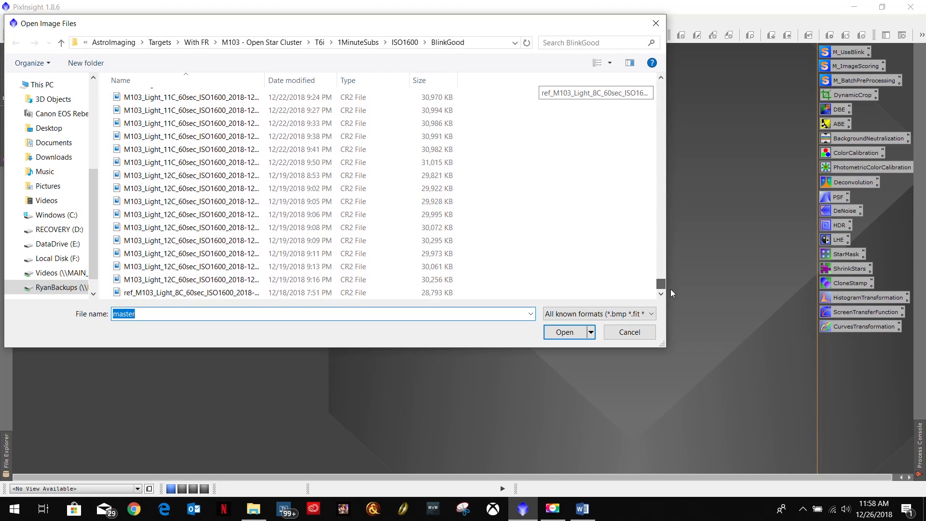
{"action": "double_click", "coordinate": [155, 293]}
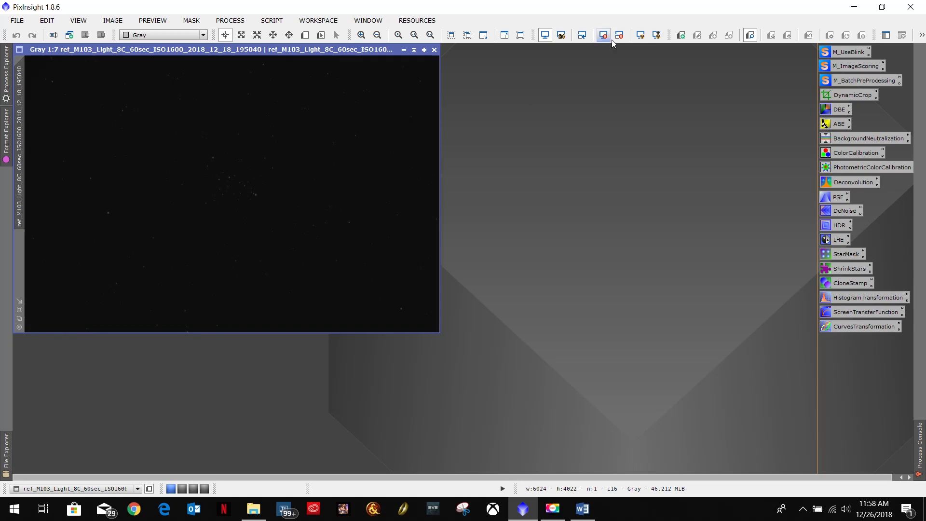
{"action": "left_click", "coordinate": [640, 36]}
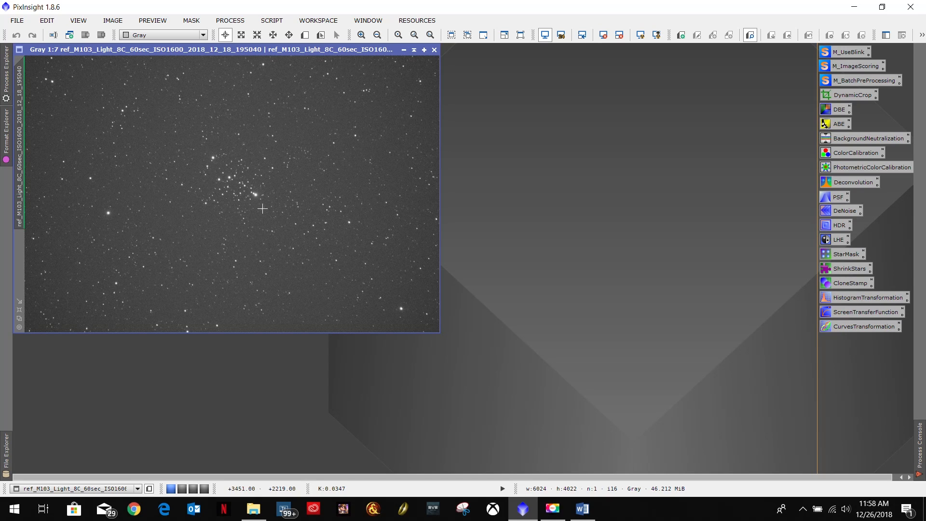
Inspect the star shapes around the cluster core in the stretched reference frame, and close the image
{"action": "scroll", "coordinate": [236, 163], "scroll_direction": "down", "scroll_amount": 2}
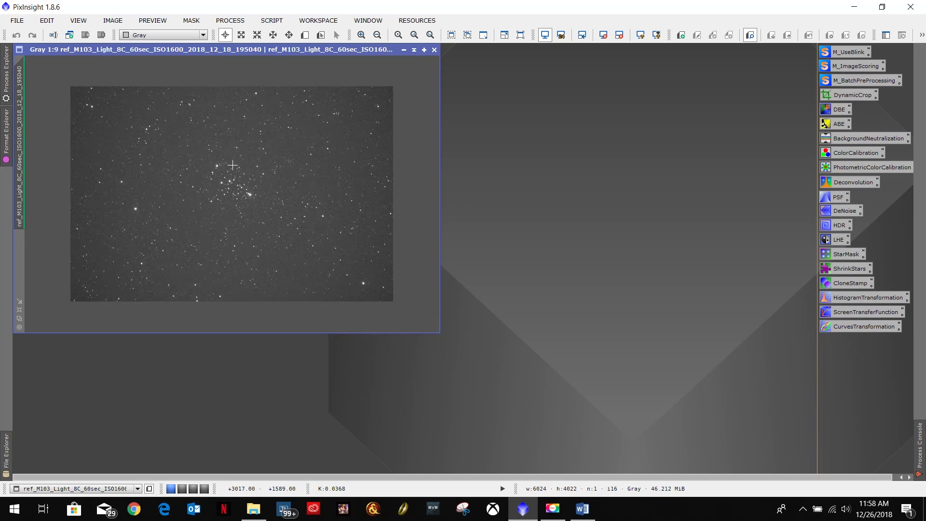
{"action": "scroll", "coordinate": [231, 168], "scroll_direction": "up", "scroll_amount": 8}
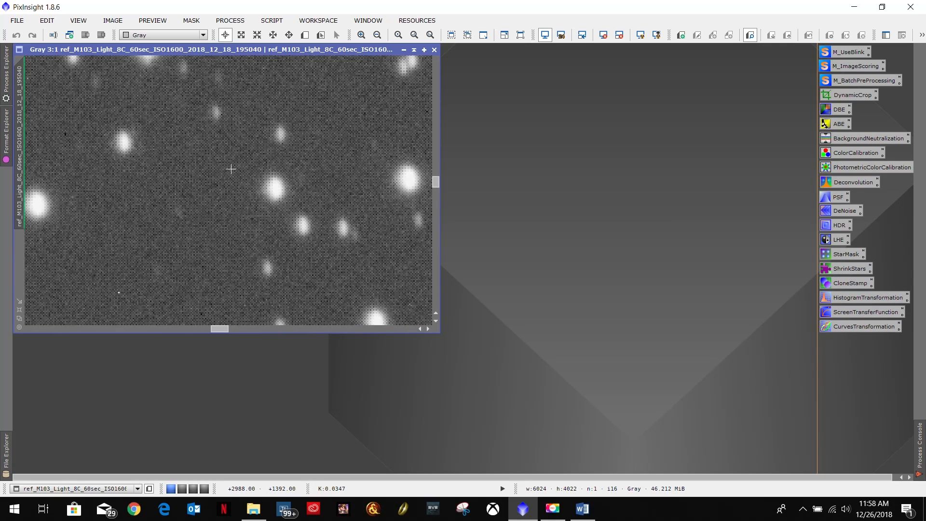
{"action": "scroll", "coordinate": [231, 168], "scroll_direction": "down", "scroll_amount": 4}
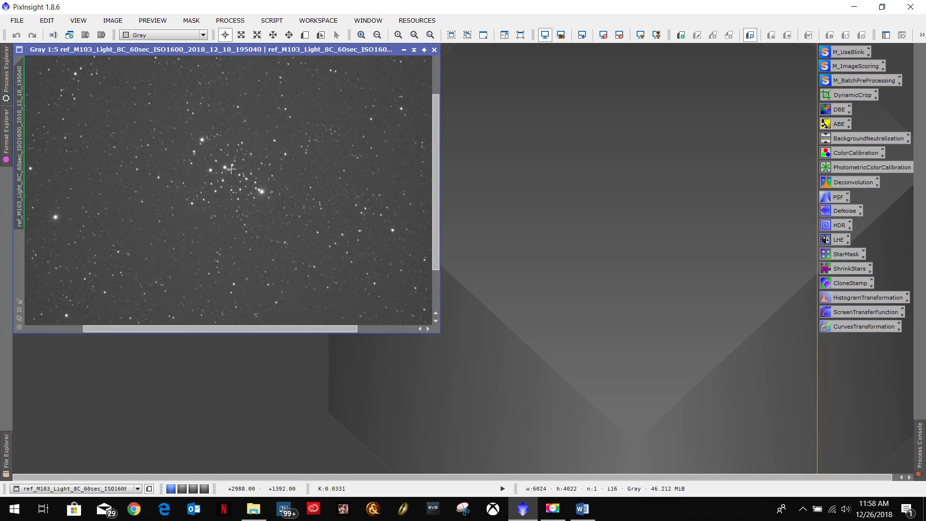
{"action": "scroll", "coordinate": [231, 169], "scroll_direction": "down", "scroll_amount": 2}
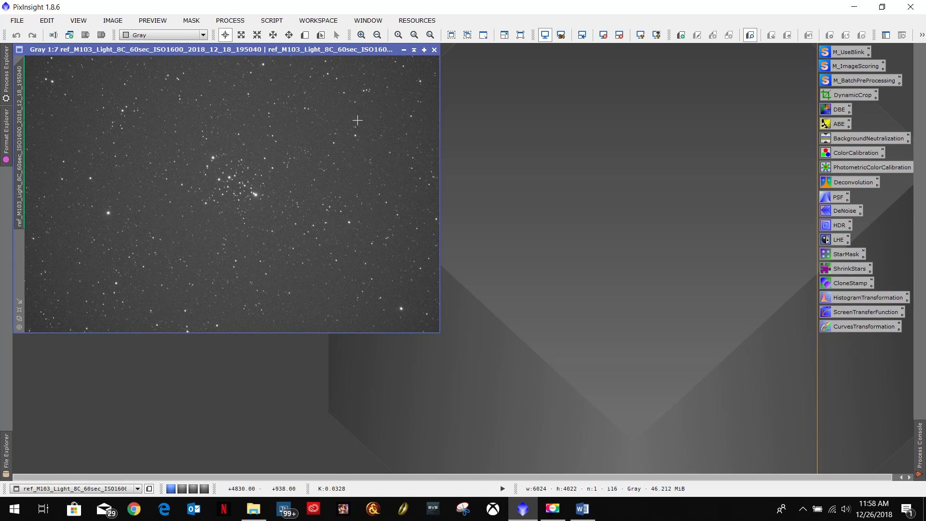
{"action": "left_click", "coordinate": [435, 51]}
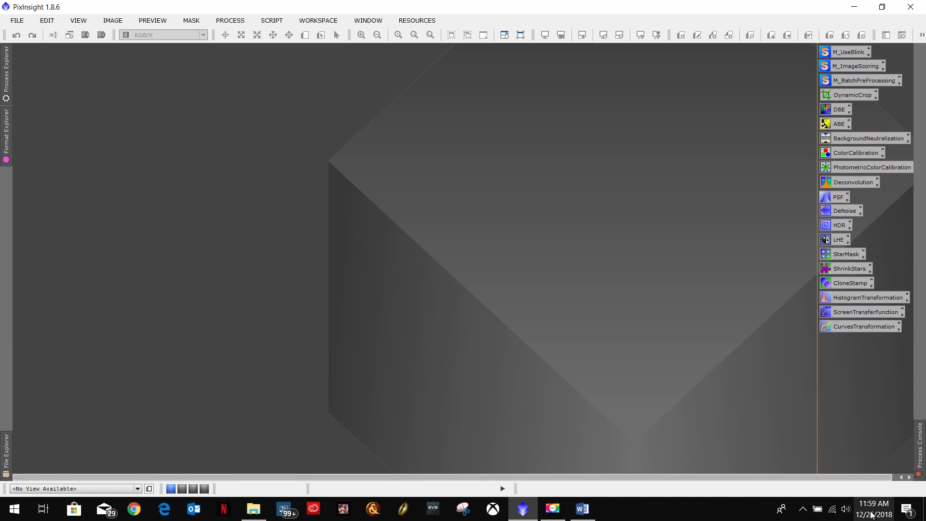
Switch to File Explorer and look through the folders on the Windows (C:) drive for the astroimaging files
{"action": "left_click", "coordinate": [253, 508]}
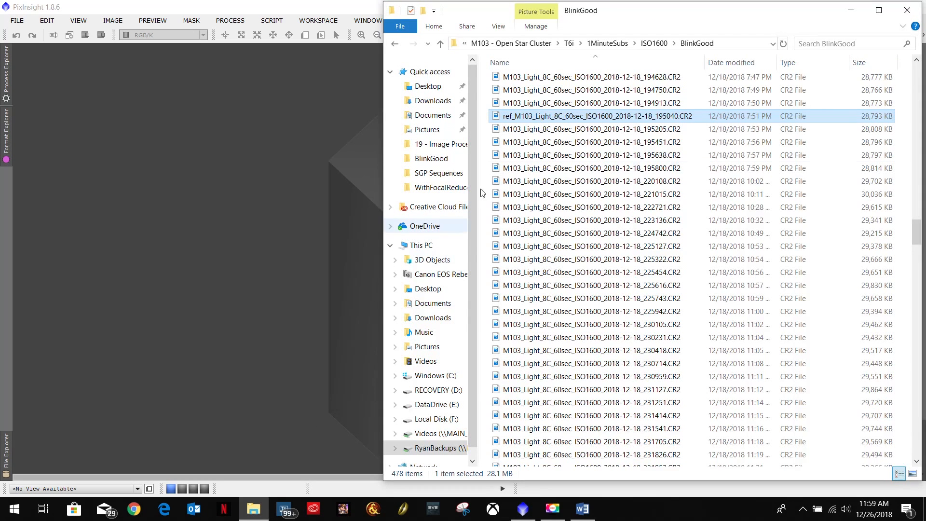
{"action": "left_click", "coordinate": [395, 376]}
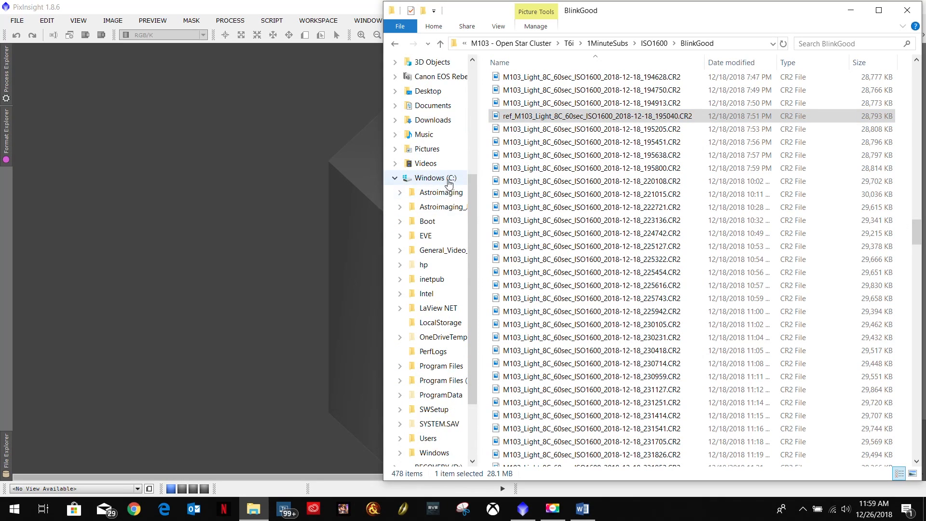
{"action": "left_click", "coordinate": [428, 208]}
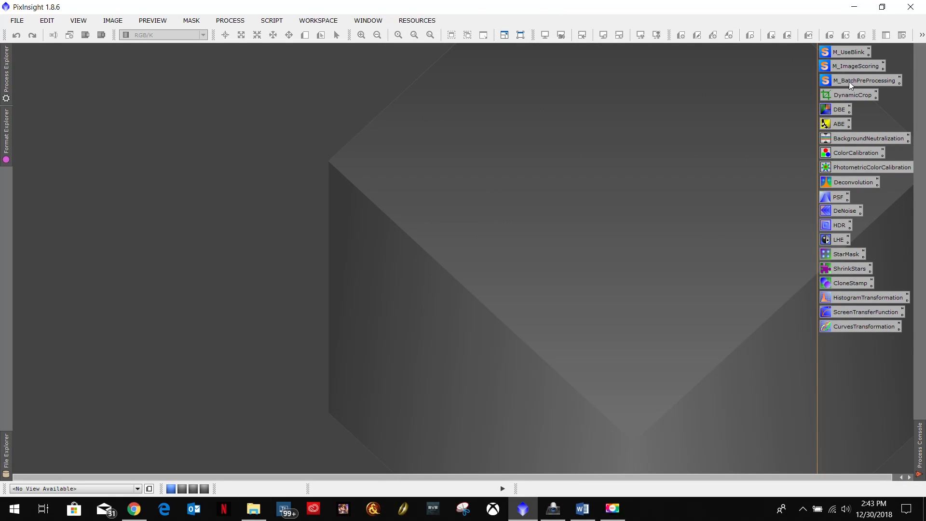
Check step 3, Stack images (BatchPreProcessing), in the Word workflow document and return to PixInsight
{"action": "left_click", "coordinate": [581, 508]}
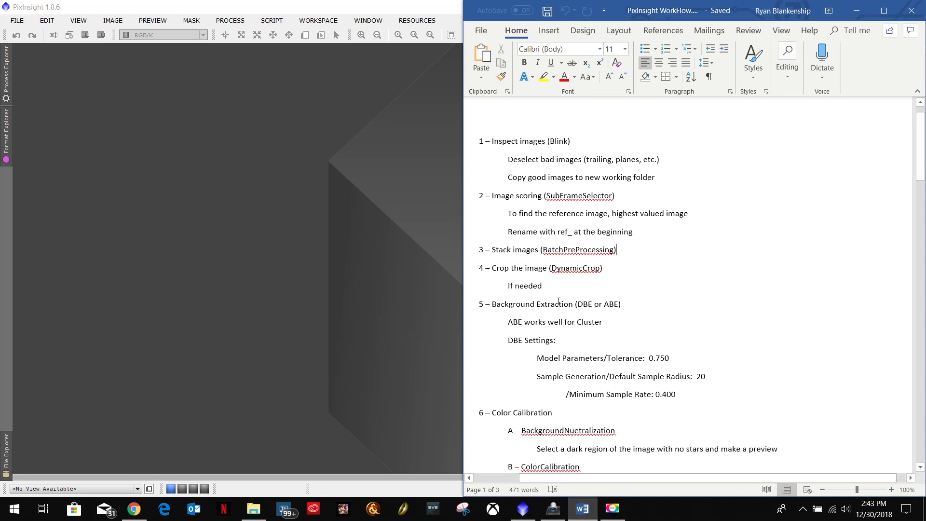
{"action": "triple_click", "coordinate": [515, 250]}
{"action": "left_click", "coordinate": [420, 226]}
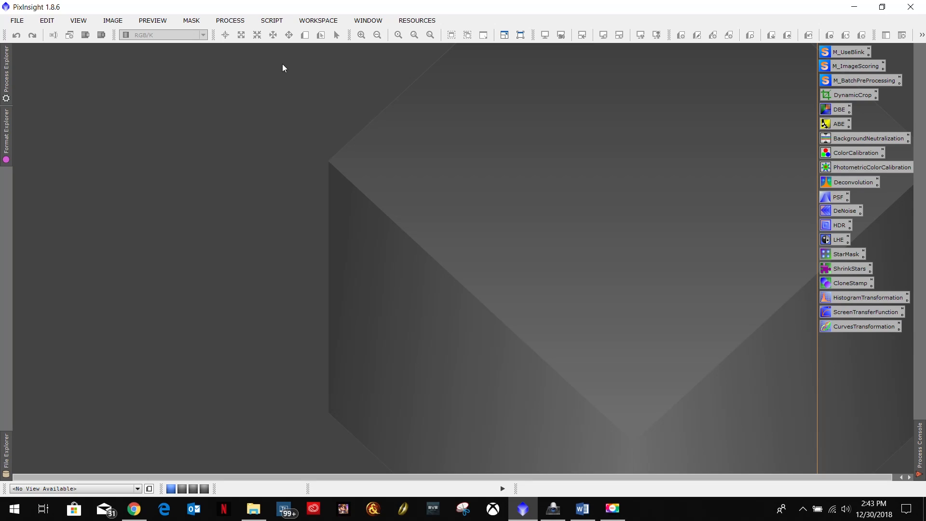
Launch the BatchPreprocessing script
{"action": "left_click", "coordinate": [273, 23]}
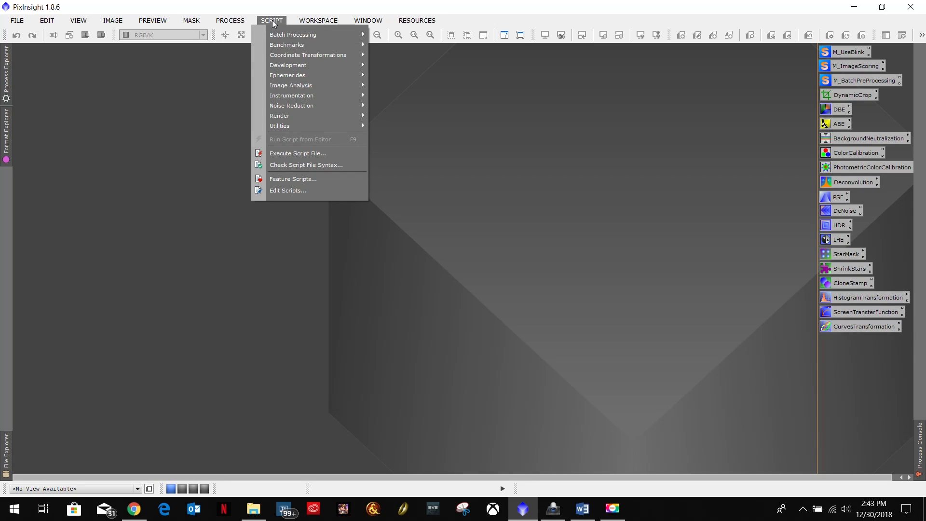
{"action": "left_click", "coordinate": [192, 100]}
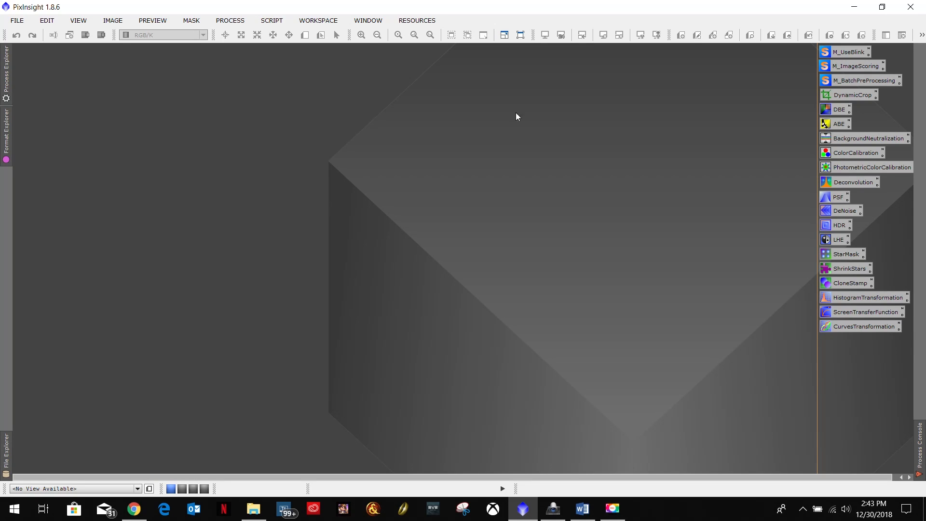
{"action": "left_click", "coordinate": [272, 22]}
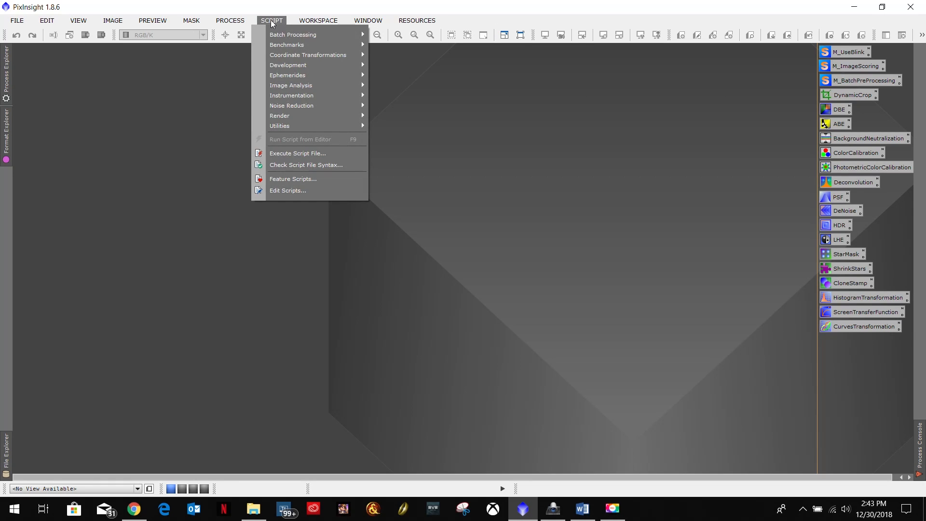
{"action": "mouse_move", "coordinate": [281, 36]}
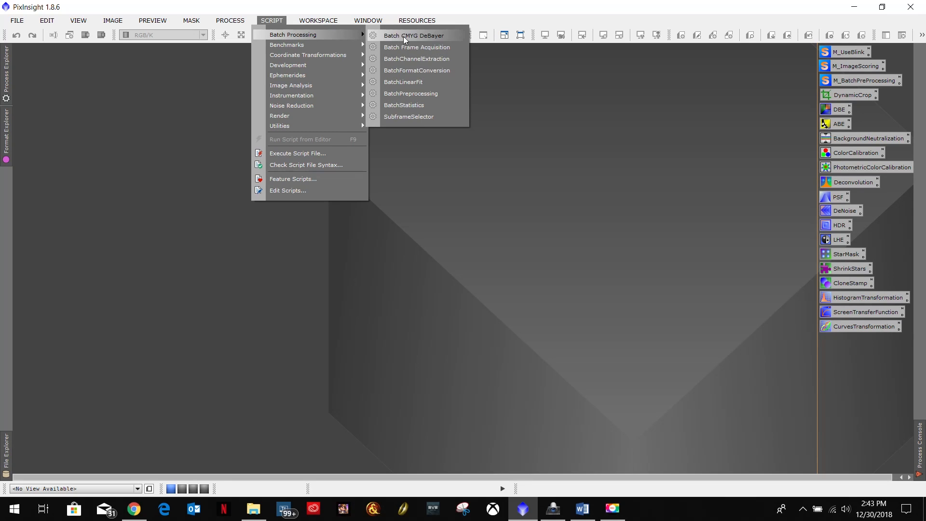
{"action": "left_click", "coordinate": [418, 98]}
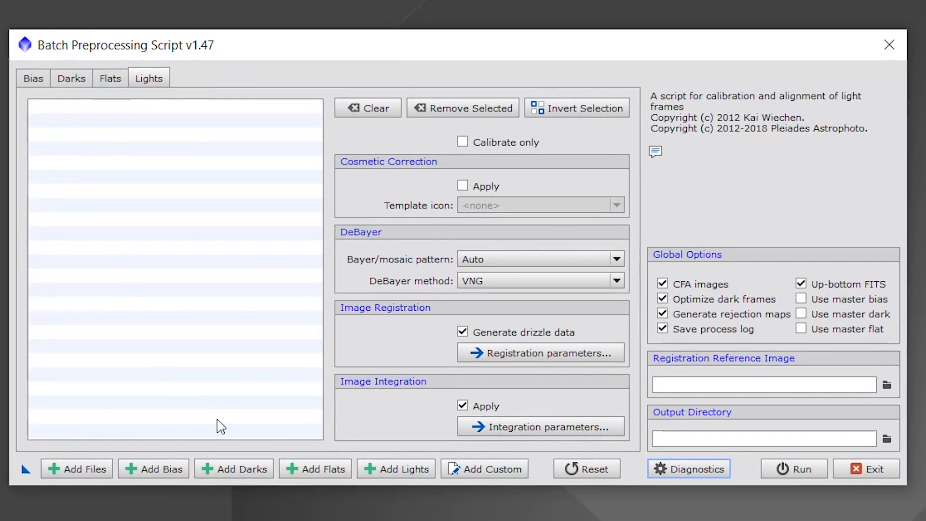
Review the Bias, Darks and Lights settings pages of the Batch Preprocessing Script
{"action": "left_click", "coordinate": [30, 78]}
{"action": "left_click", "coordinate": [68, 80]}
{"action": "left_click", "coordinate": [28, 80]}
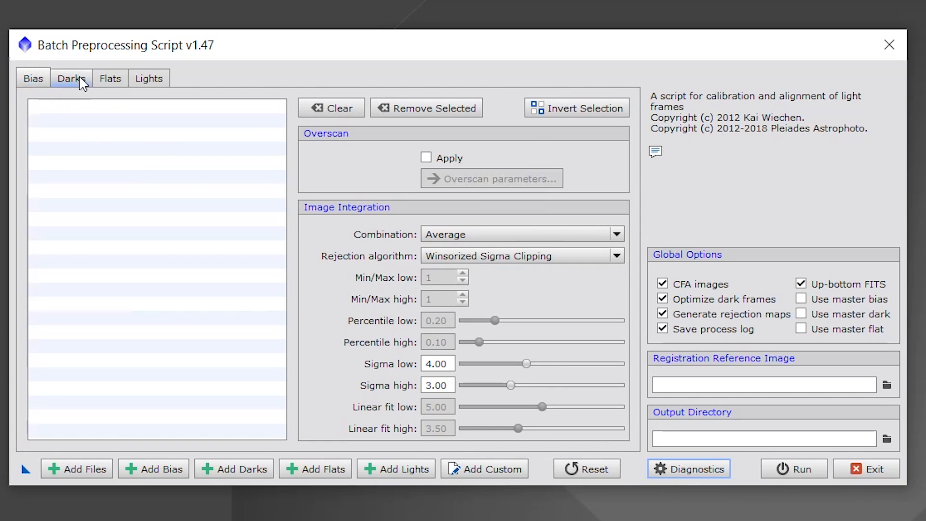
{"action": "left_click", "coordinate": [98, 77]}
{"action": "left_click", "coordinate": [69, 79]}
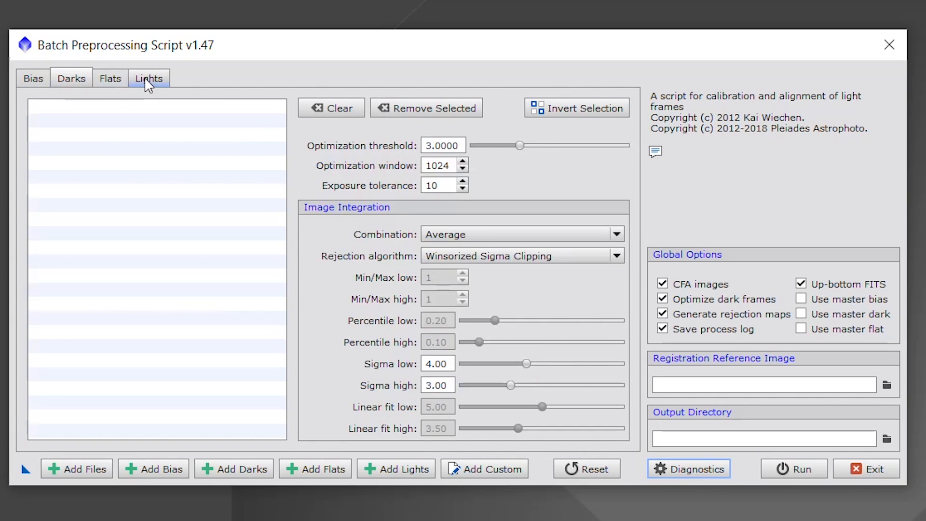
{"action": "left_click", "coordinate": [148, 80]}
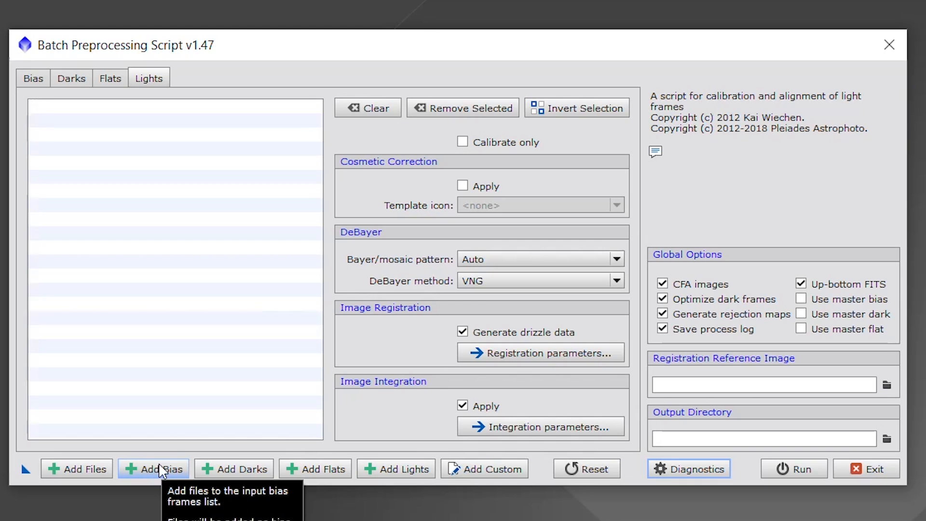
Add all bias frames from Calibration Libraries > BIAS > T6i > ISO1600 > June2018 to the batch
{"action": "left_click", "coordinate": [155, 470]}
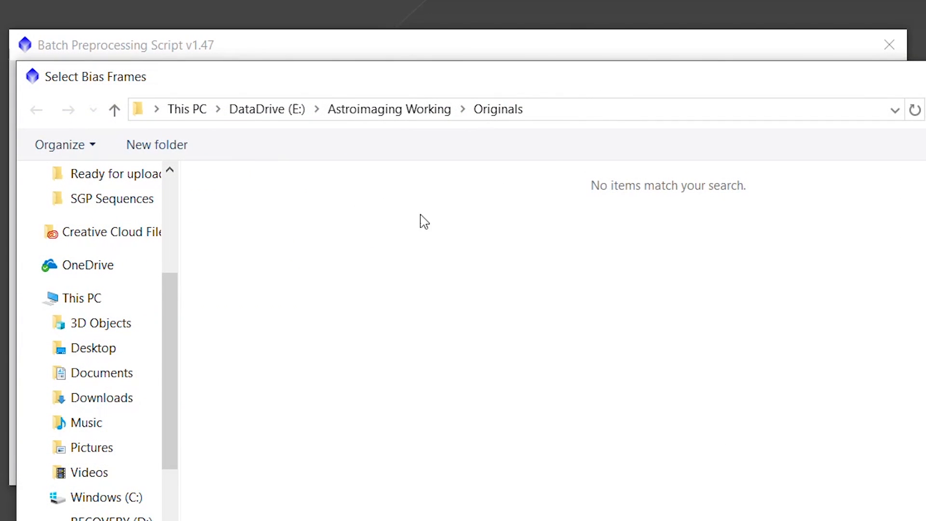
{"action": "left_click", "coordinate": [407, 114]}
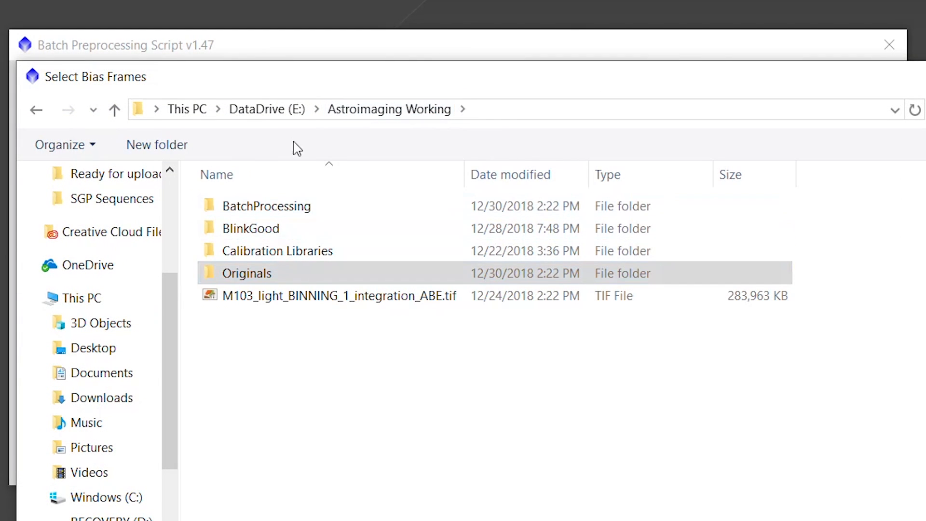
{"action": "double_click", "coordinate": [268, 249]}
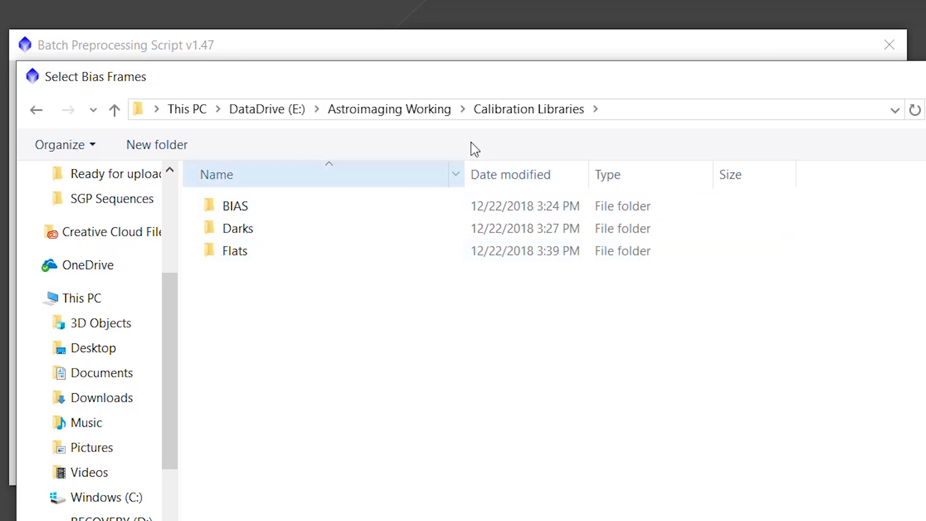
{"action": "double_click", "coordinate": [251, 212]}
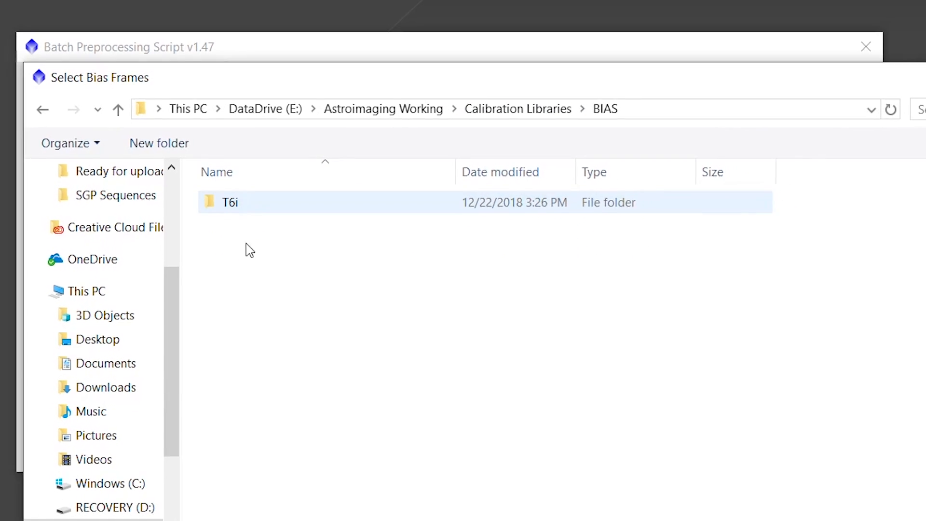
{"action": "double_click", "coordinate": [244, 195]}
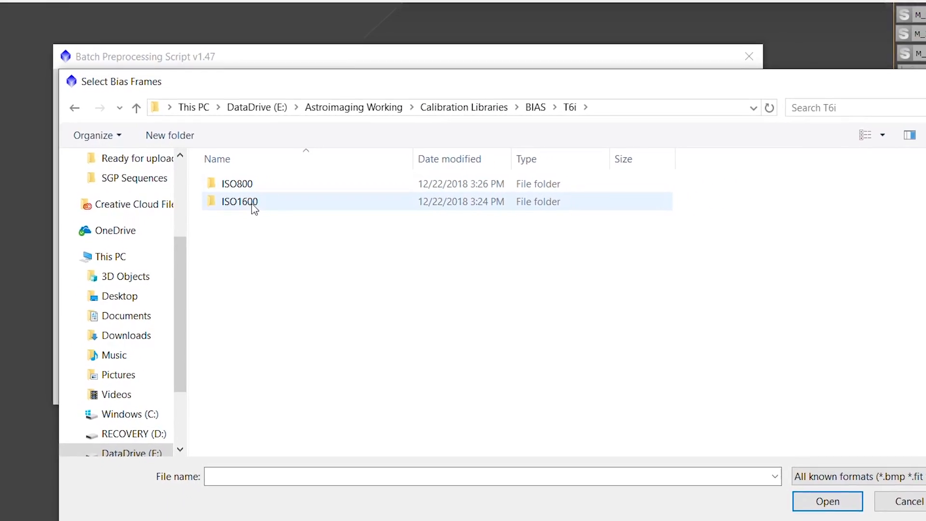
{"action": "double_click", "coordinate": [246, 208]}
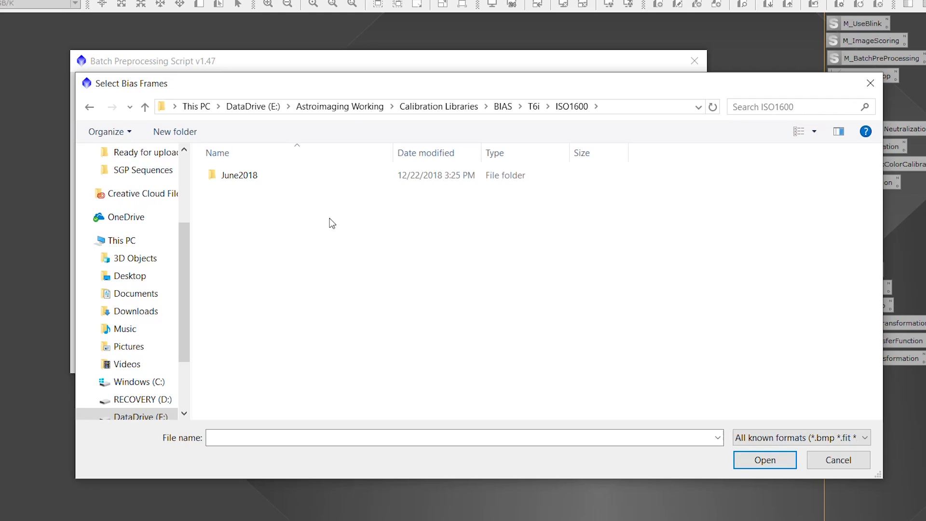
{"action": "double_click", "coordinate": [238, 175]}
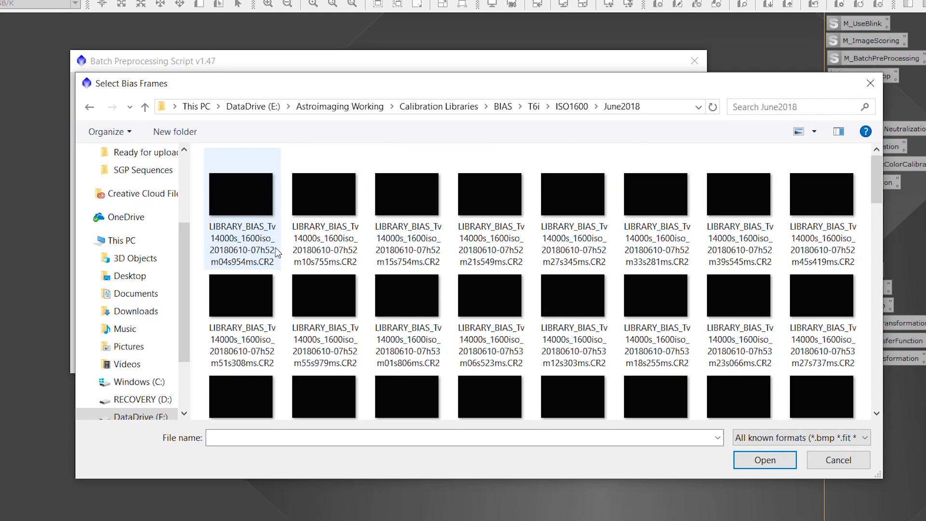
{"action": "left_click", "coordinate": [242, 192]}
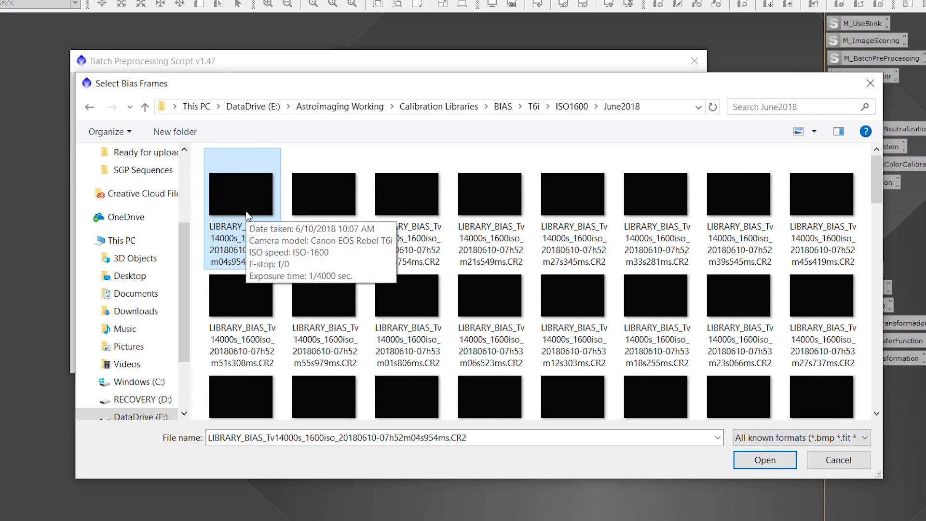
{"action": "key", "text": "ctrl+a"}
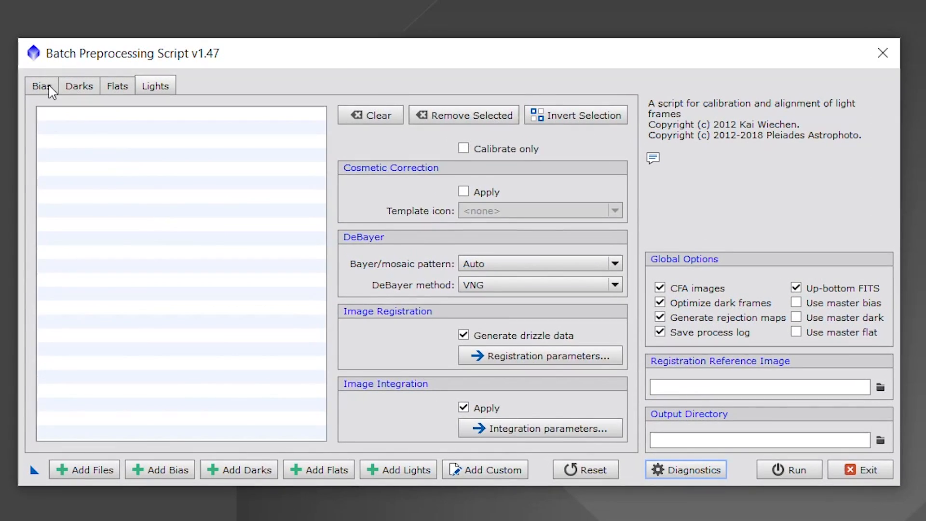
Add all dark frames from Calibration Libraries > Darks > T6i > 1MinuteSubs > ISO1600 > June2018 to the batch
{"action": "left_click", "coordinate": [70, 85]}
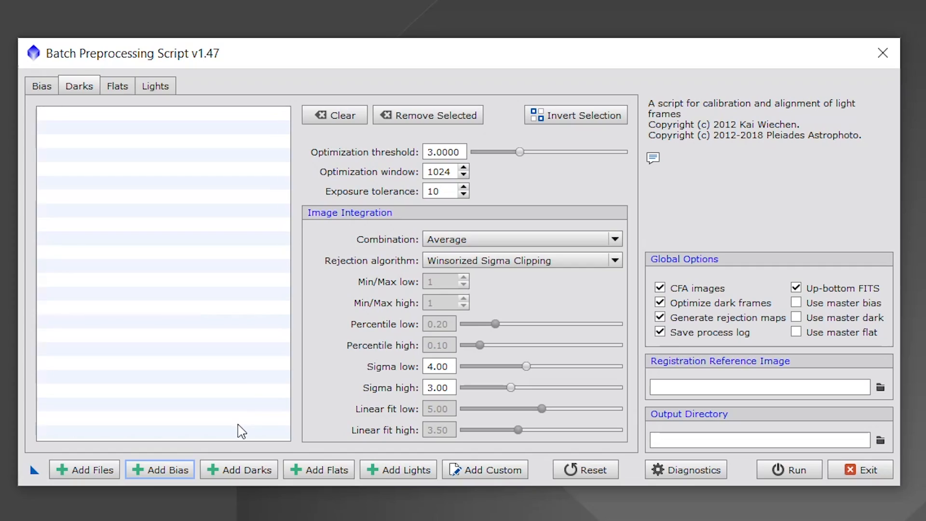
{"action": "left_click", "coordinate": [247, 470]}
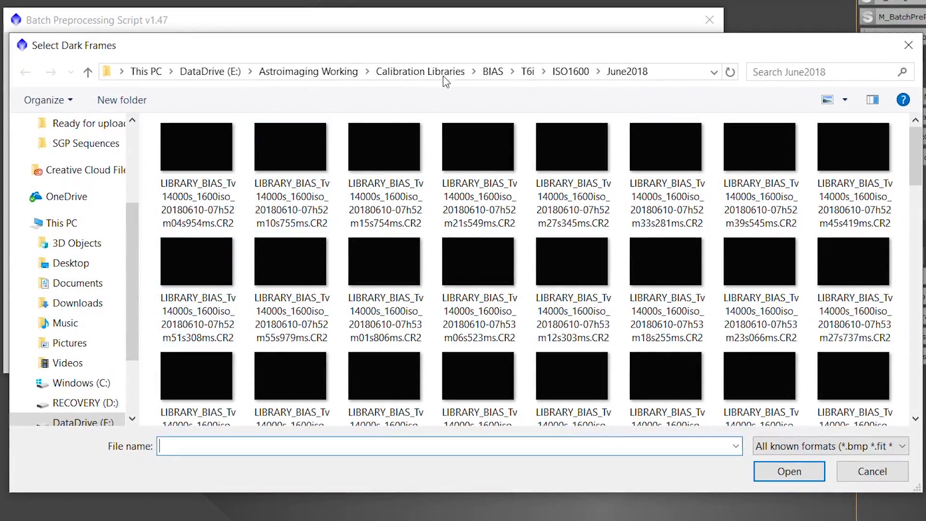
{"action": "left_click", "coordinate": [444, 73]}
{"action": "double_click", "coordinate": [211, 172]}
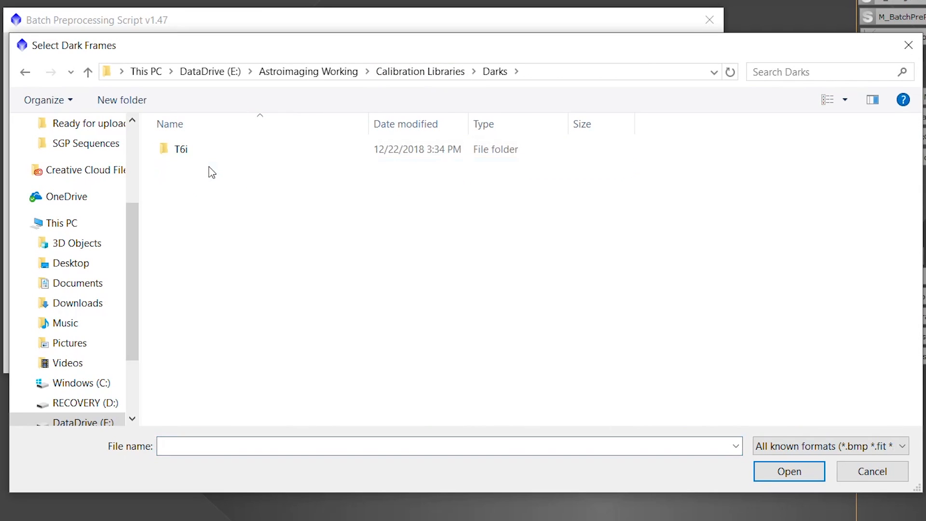
{"action": "double_click", "coordinate": [201, 149]}
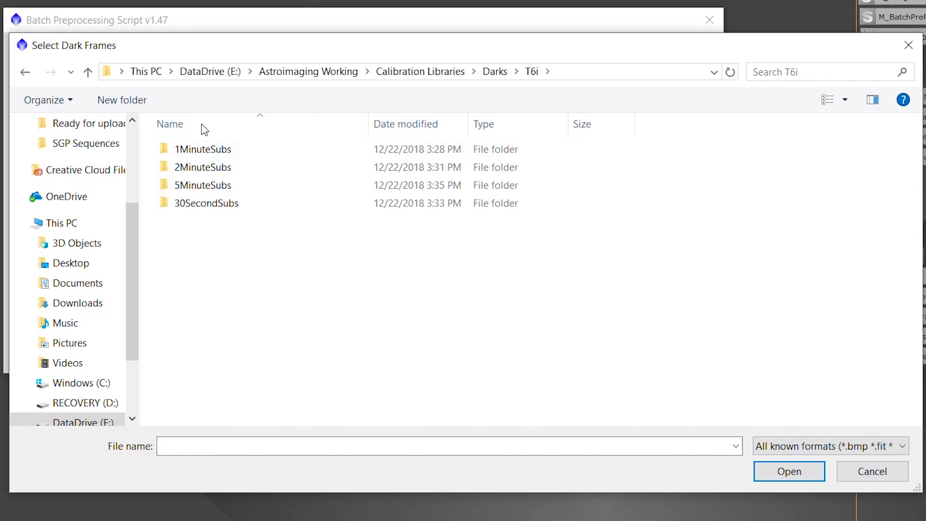
{"action": "double_click", "coordinate": [210, 152]}
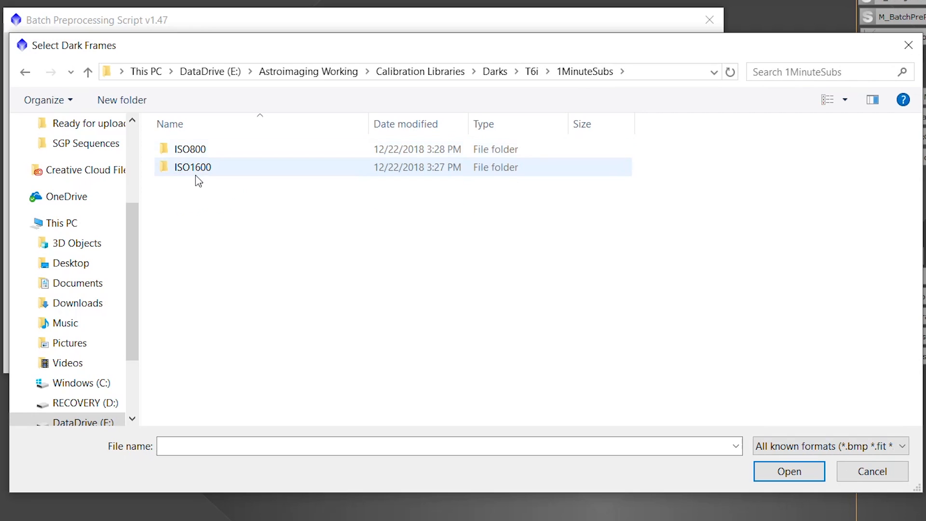
{"action": "double_click", "coordinate": [200, 167]}
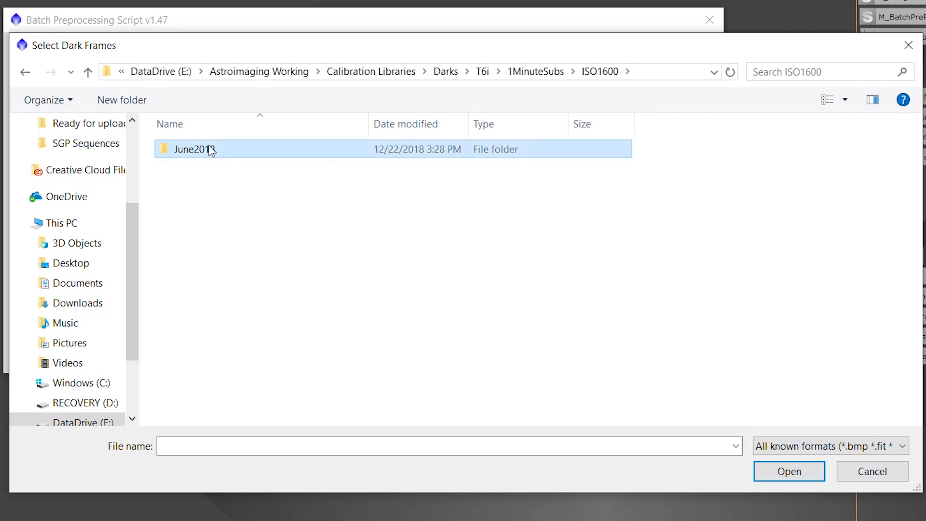
{"action": "double_click", "coordinate": [208, 149]}
{"action": "left_click", "coordinate": [208, 156]}
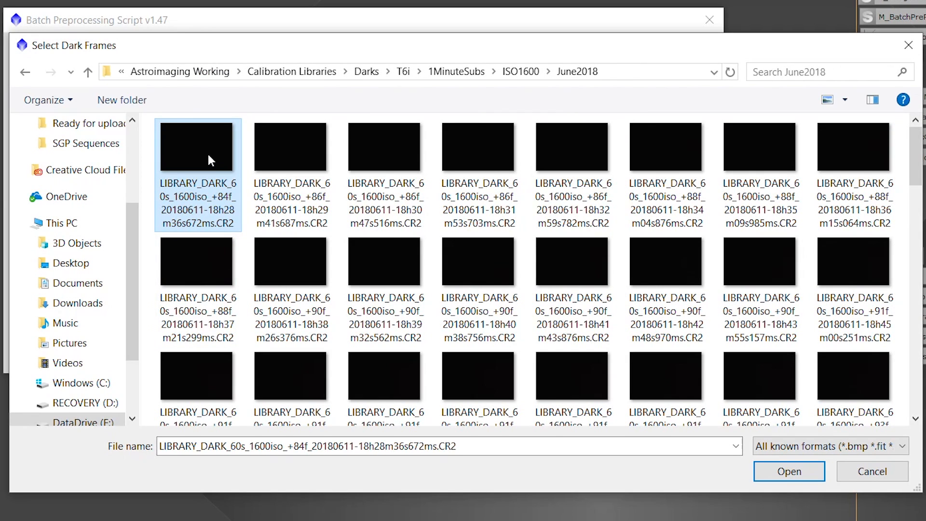
{"action": "key", "text": "ctrl+a"}
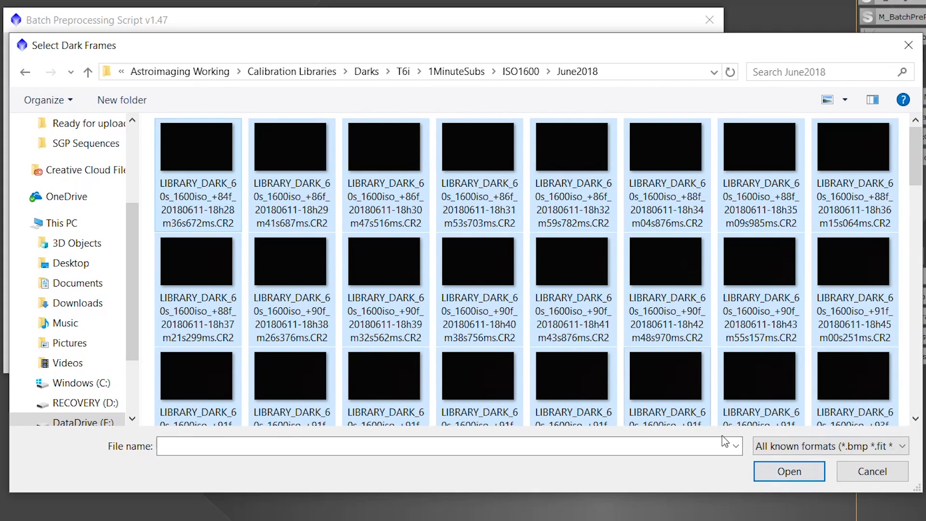
{"action": "left_click", "coordinate": [781, 471]}
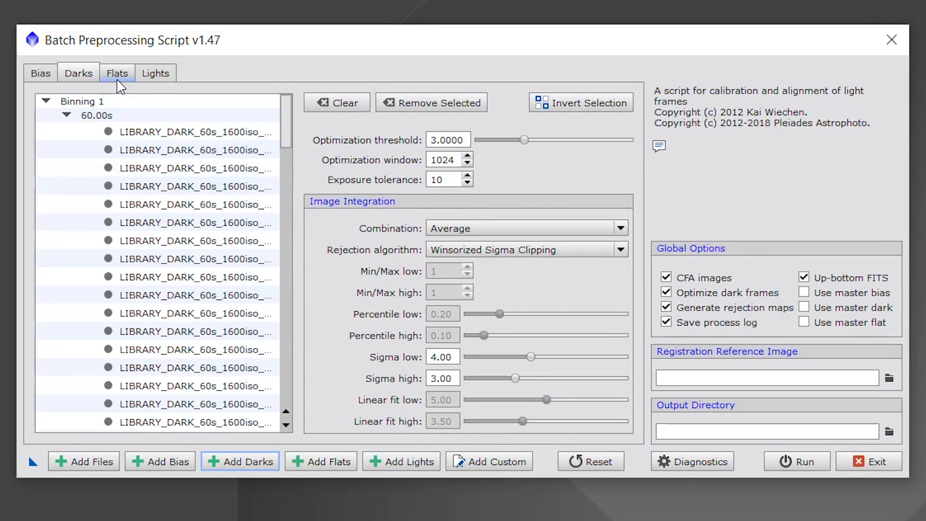
Add all flat frames from Calibration Libraries > Flats > T6i with FR > ISO1600 to the batch
{"action": "left_click", "coordinate": [117, 72]}
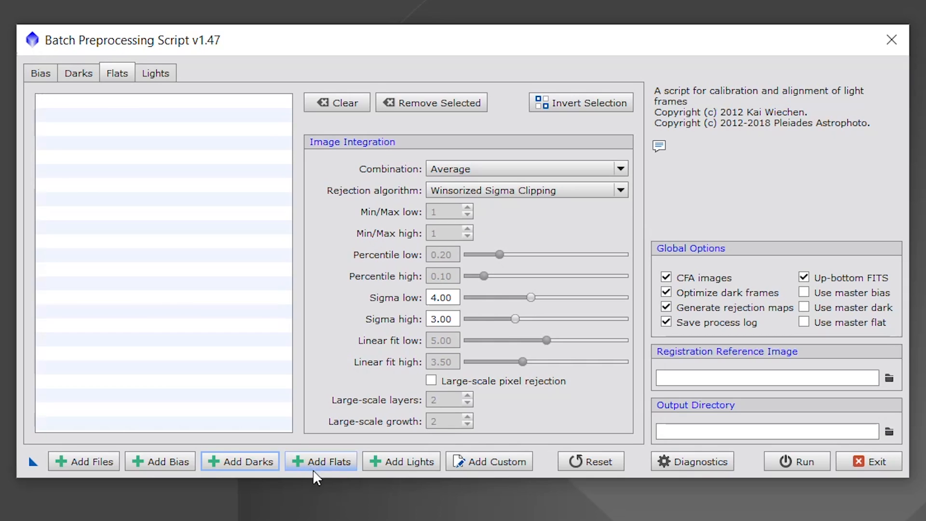
{"action": "left_click", "coordinate": [327, 469]}
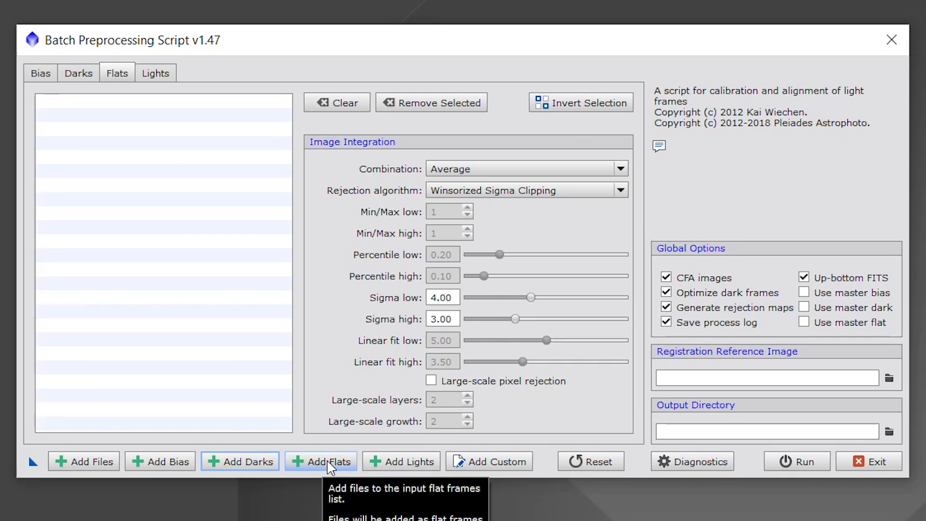
{"action": "left_click", "coordinate": [329, 462]}
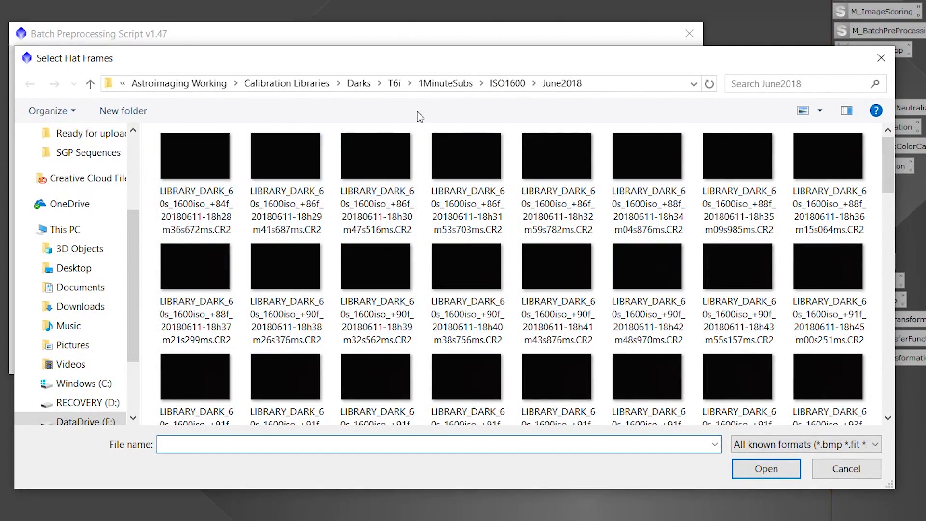
{"action": "left_click", "coordinate": [295, 85]}
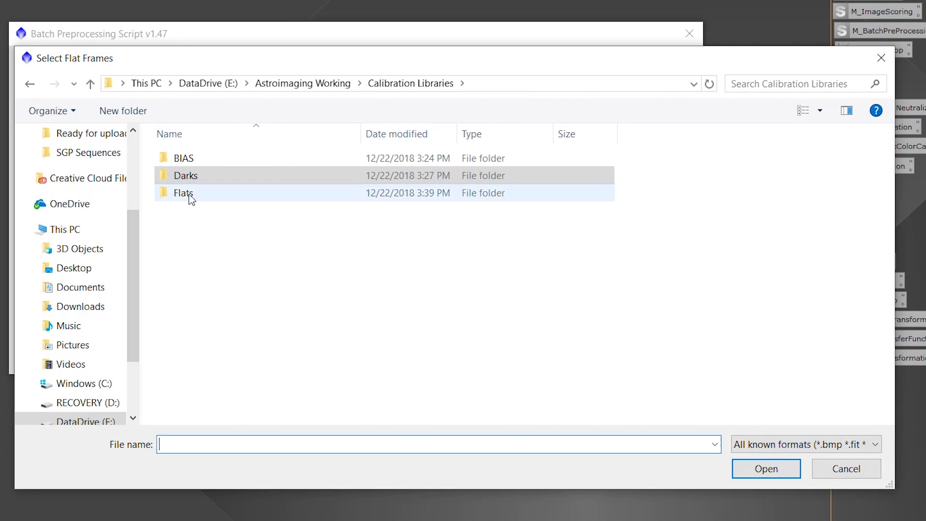
{"action": "double_click", "coordinate": [246, 198]}
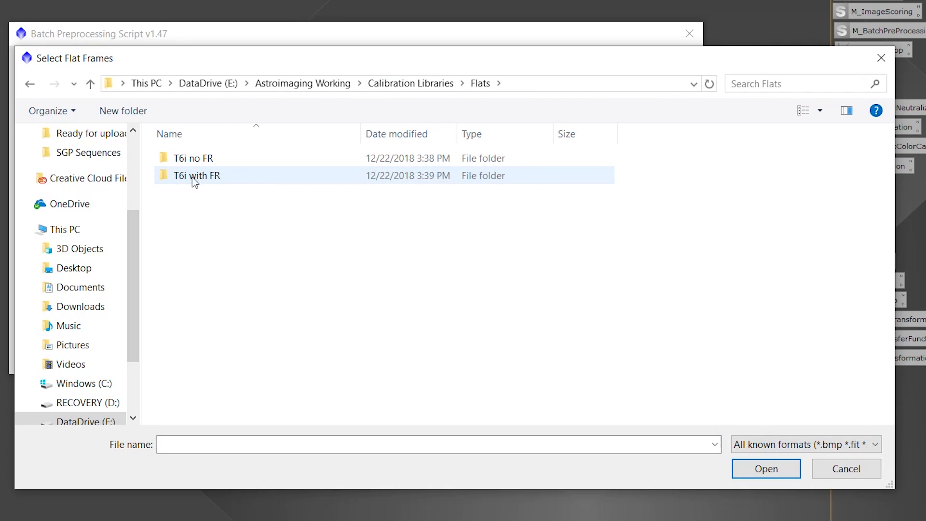
{"action": "double_click", "coordinate": [207, 180]}
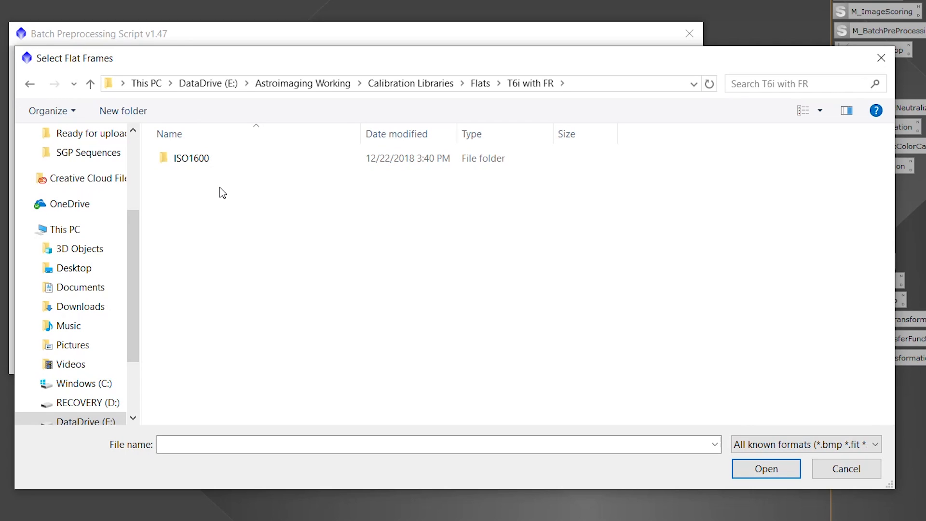
{"action": "double_click", "coordinate": [220, 159]}
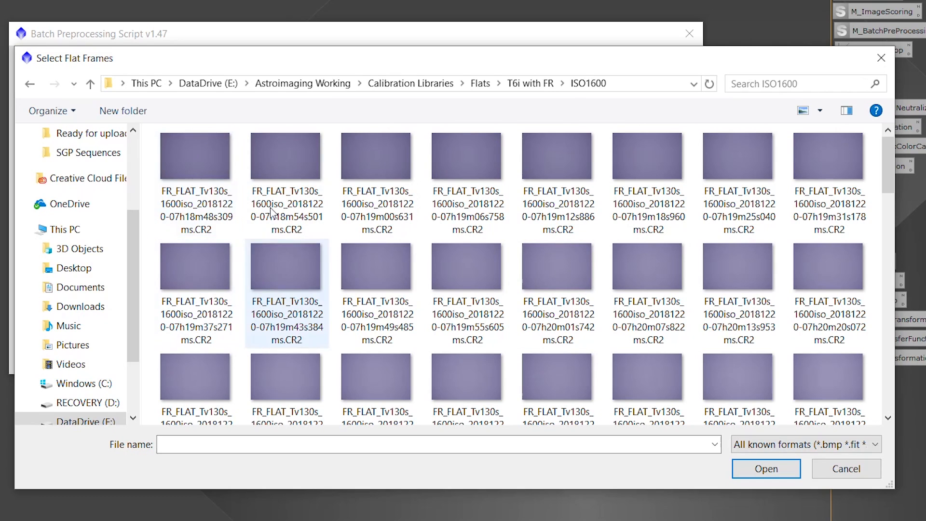
{"action": "left_click", "coordinate": [198, 161]}
{"action": "key", "text": "ctrl+a"}
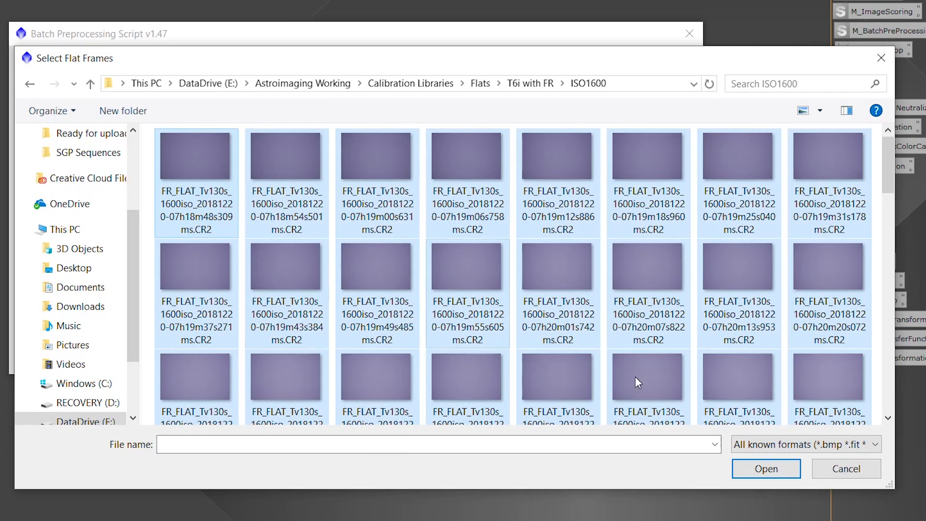
{"action": "left_click", "coordinate": [766, 468]}
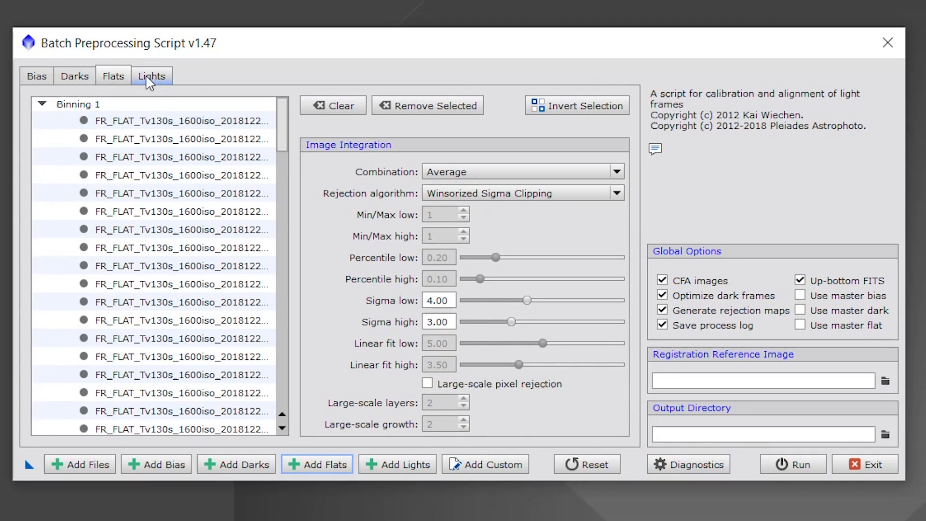
Add all light frames from the Astroimaging Working > BlinkGood folder to the batch
{"action": "left_click", "coordinate": [152, 77]}
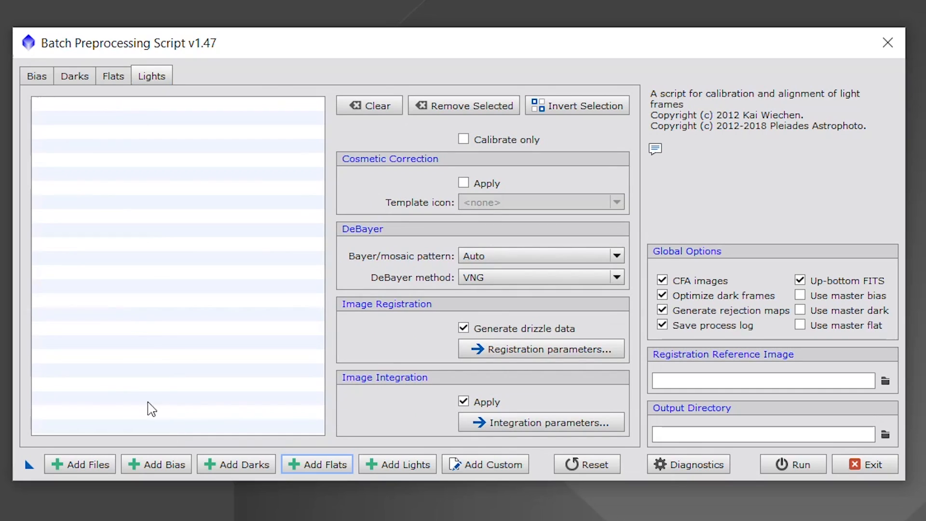
{"action": "left_click", "coordinate": [397, 464]}
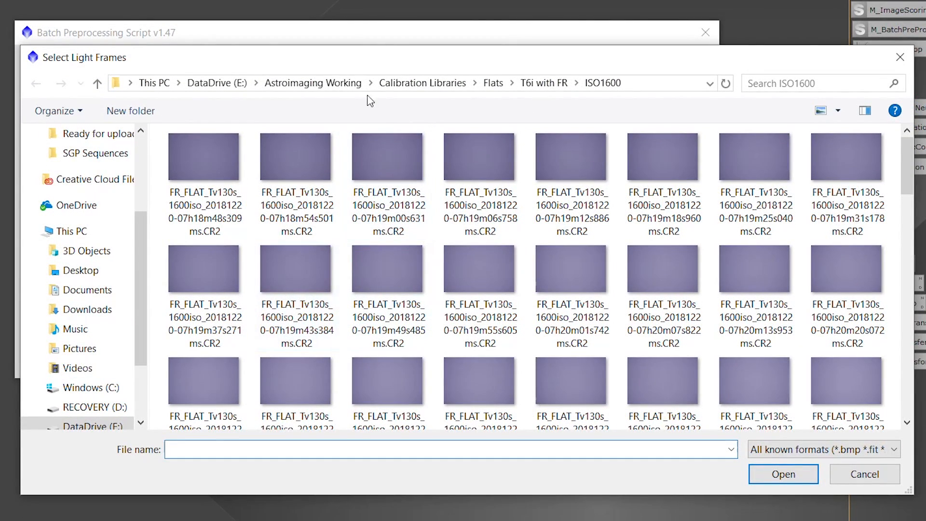
{"action": "left_click", "coordinate": [325, 83]}
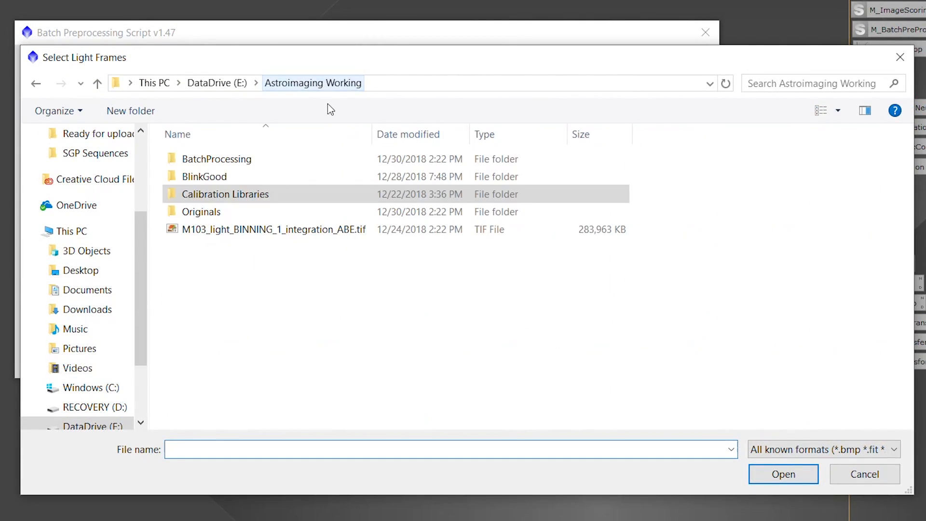
{"action": "double_click", "coordinate": [219, 177]}
{"action": "left_click", "coordinate": [208, 169]}
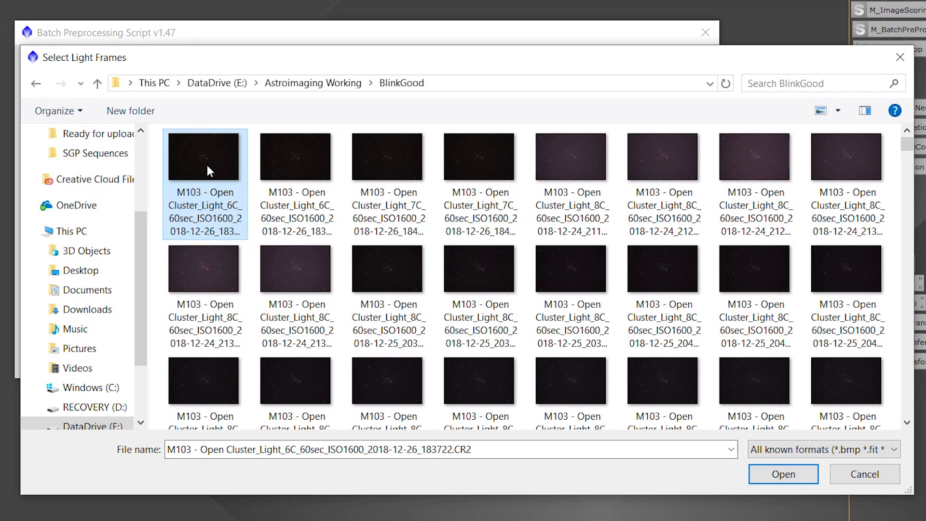
{"action": "key", "text": "ctrl+a"}
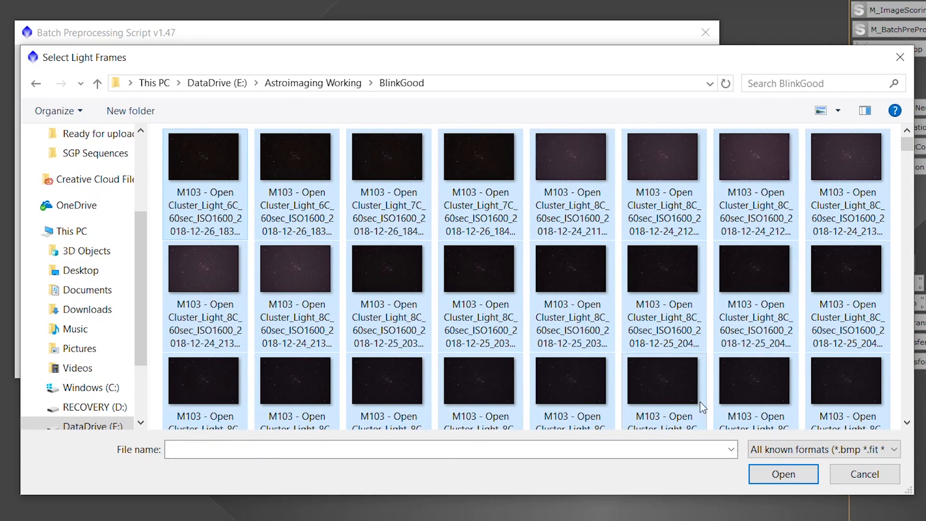
{"action": "left_click", "coordinate": [780, 475]}
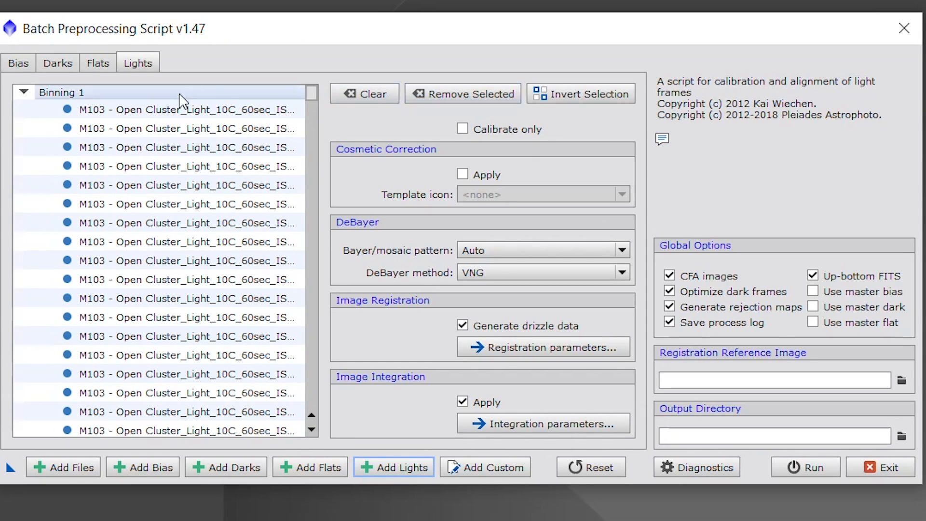
Review the loaded bias, dark, flat and light frame lists in turn
{"action": "left_click", "coordinate": [23, 64]}
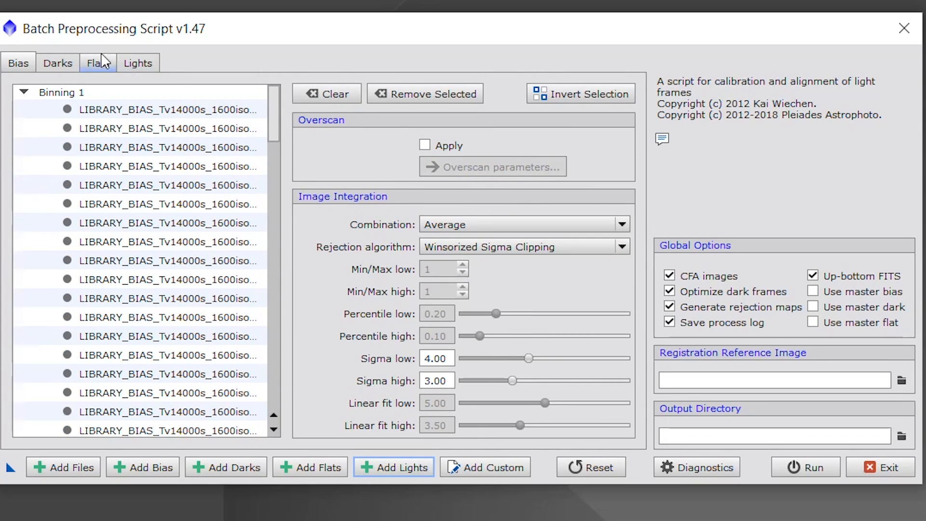
{"action": "left_click", "coordinate": [67, 63]}
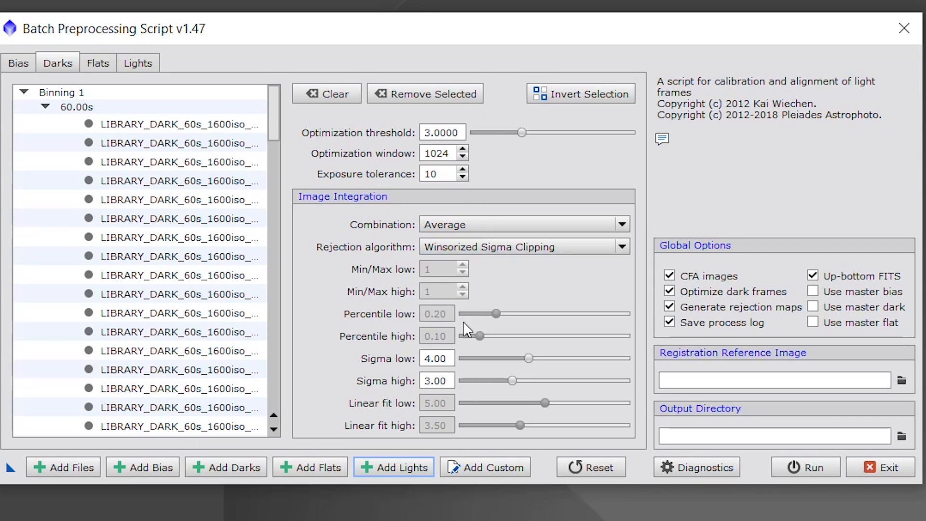
{"action": "left_click", "coordinate": [98, 63]}
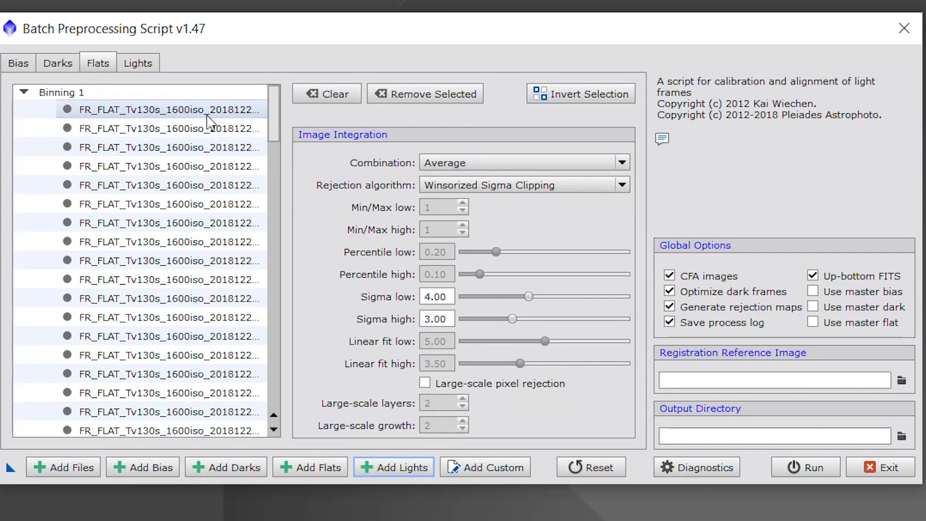
{"action": "left_click", "coordinate": [138, 64]}
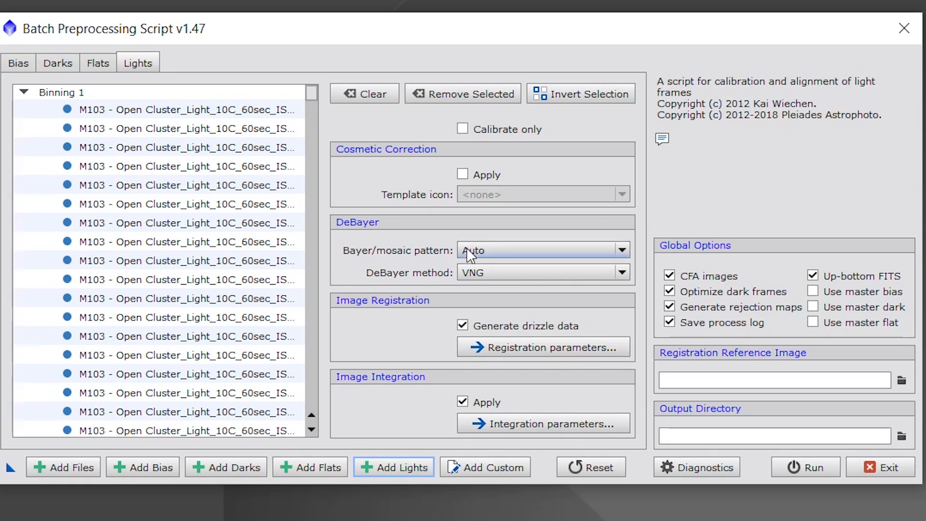
Check the light frames' Bayer pattern and DeBayer method options, and examine the image registration parameters
{"action": "left_click", "coordinate": [512, 247]}
{"action": "left_click", "coordinate": [512, 248]}
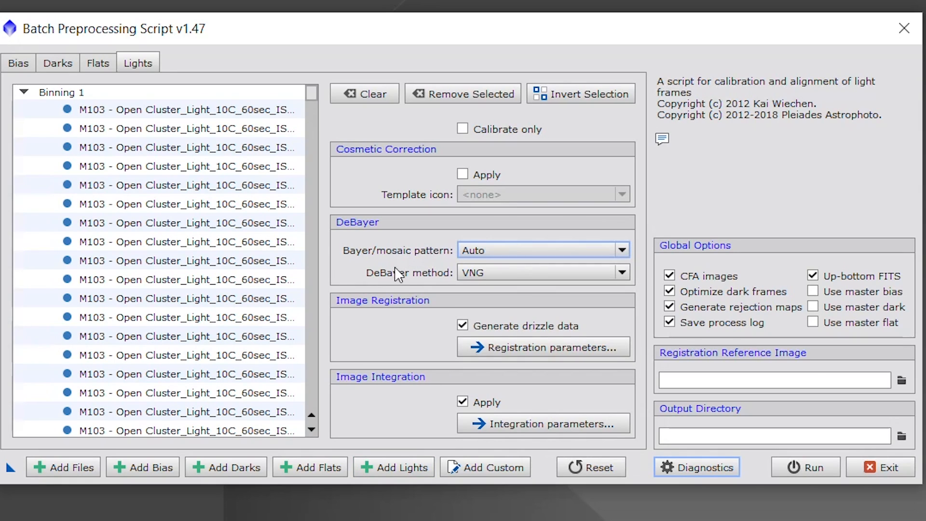
{"action": "left_click", "coordinate": [499, 271]}
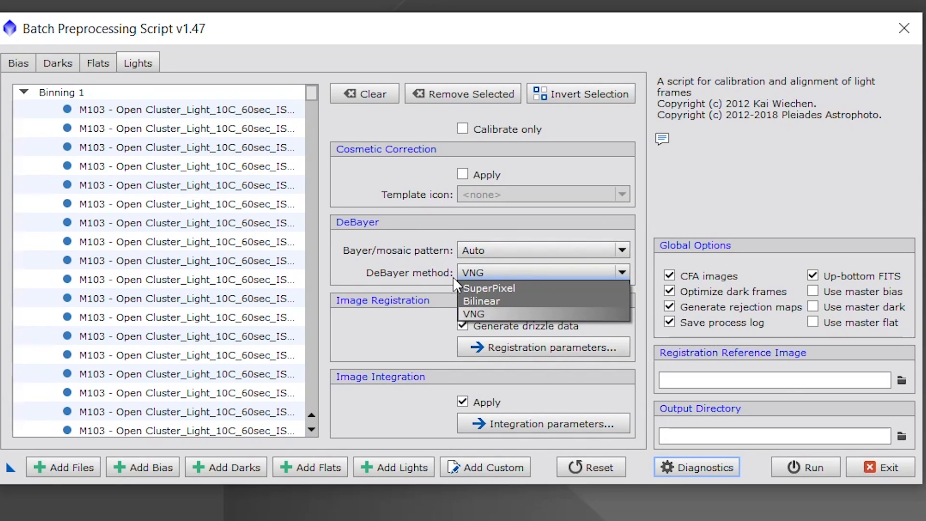
{"action": "left_click", "coordinate": [484, 268]}
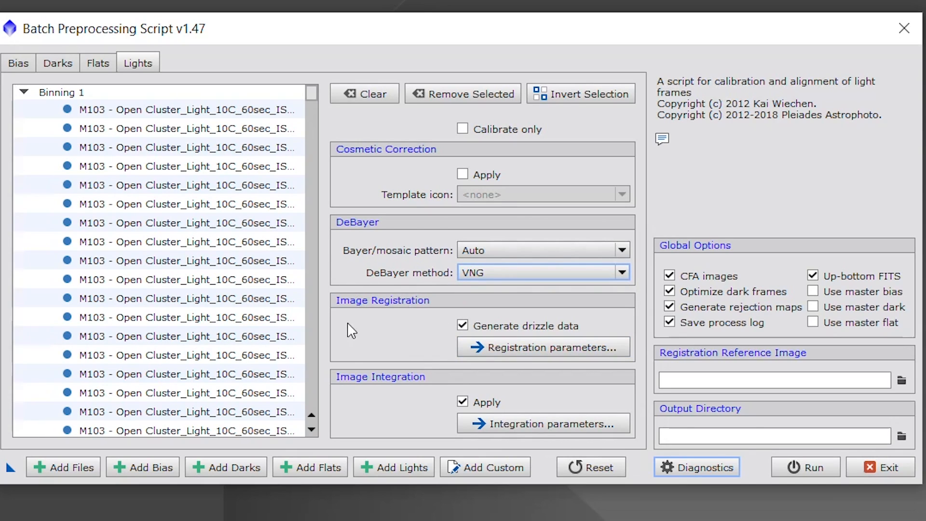
{"action": "left_click", "coordinate": [499, 346]}
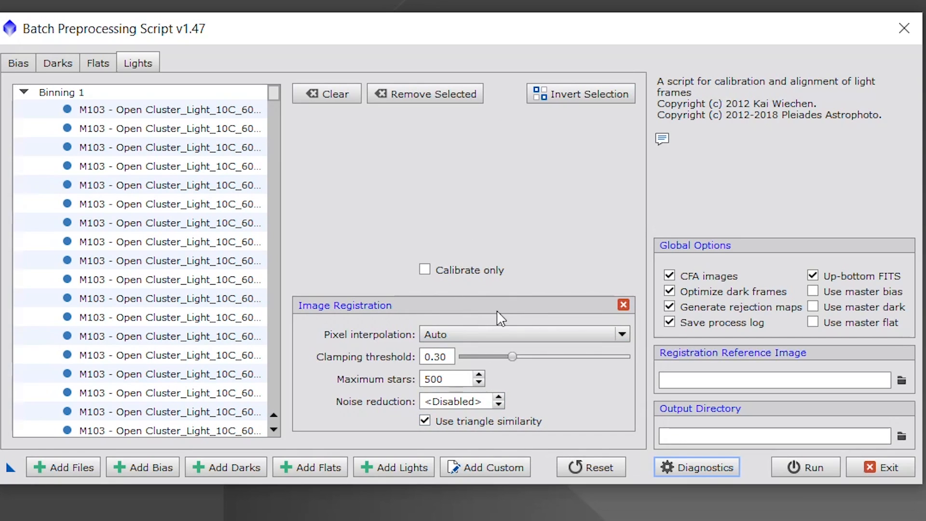
{"action": "left_click", "coordinate": [623, 304]}
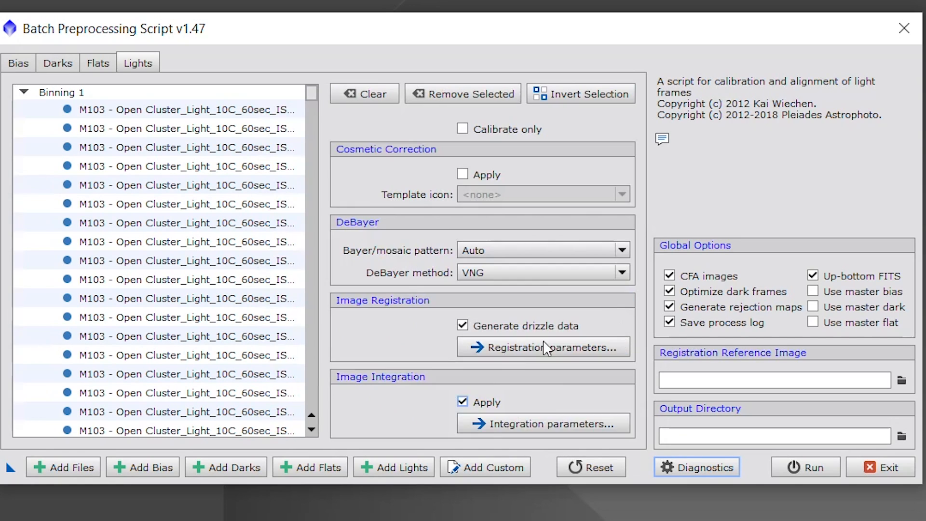
Open the light frames' integration parameters and select Winsorized Sigma Clipping as the rejection algorithm
{"action": "left_click", "coordinate": [516, 431]}
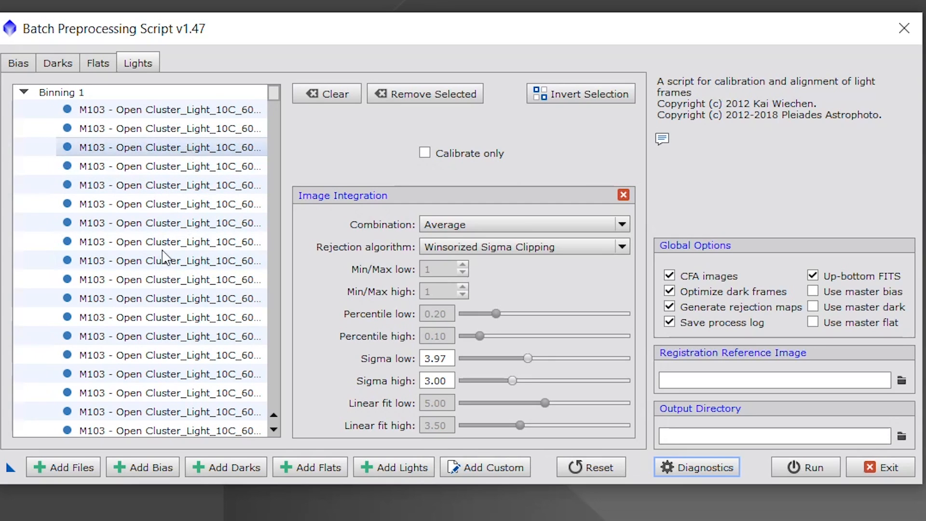
{"action": "left_click", "coordinate": [518, 248]}
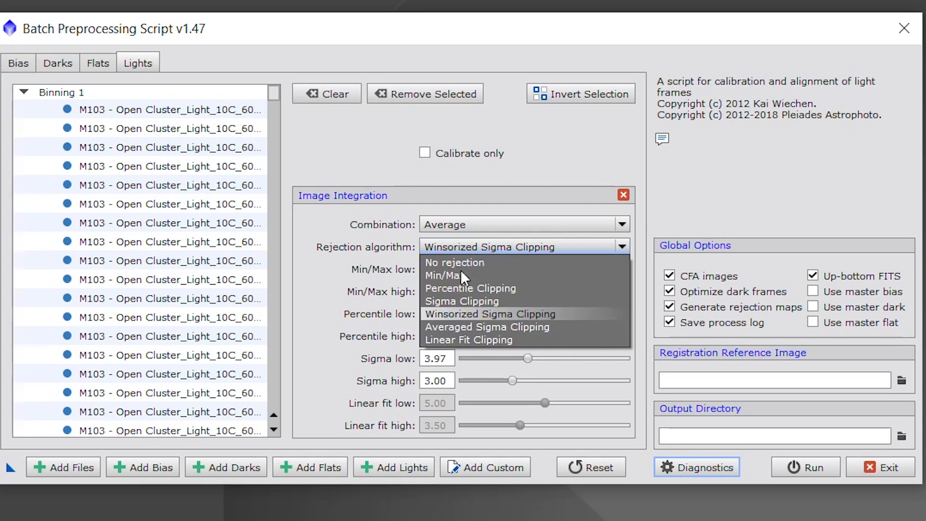
{"action": "left_click", "coordinate": [470, 314]}
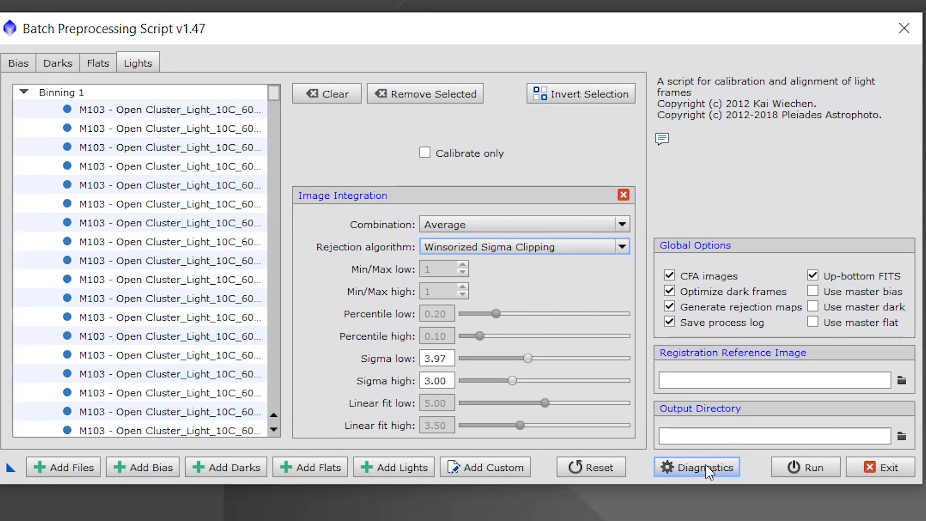
Run the batch diagnostics and read the reported messages
{"action": "left_click", "coordinate": [692, 465]}
{"action": "left_click_drag", "start_coordinate": [215, 213], "coordinate": [383, 223]}
{"action": "left_click_drag", "start_coordinate": [206, 240], "coordinate": [479, 248]}
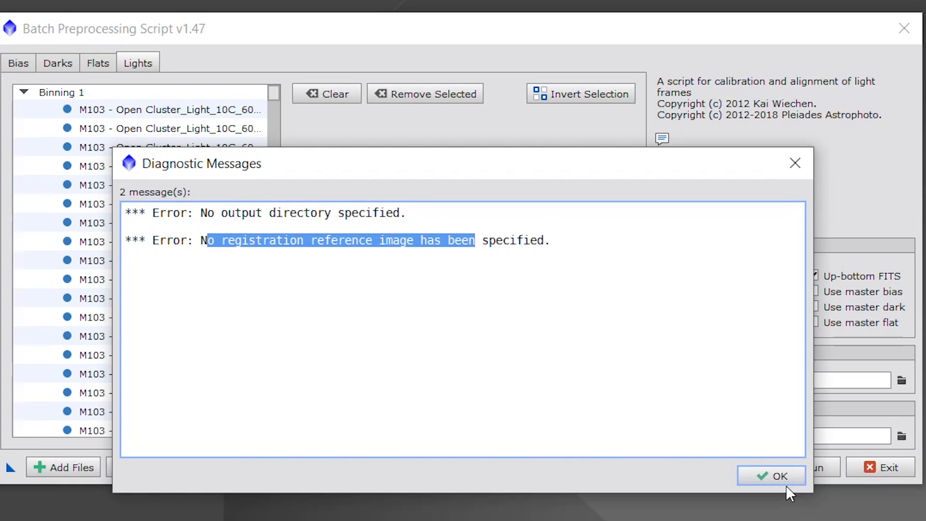
{"action": "left_click", "coordinate": [777, 474]}
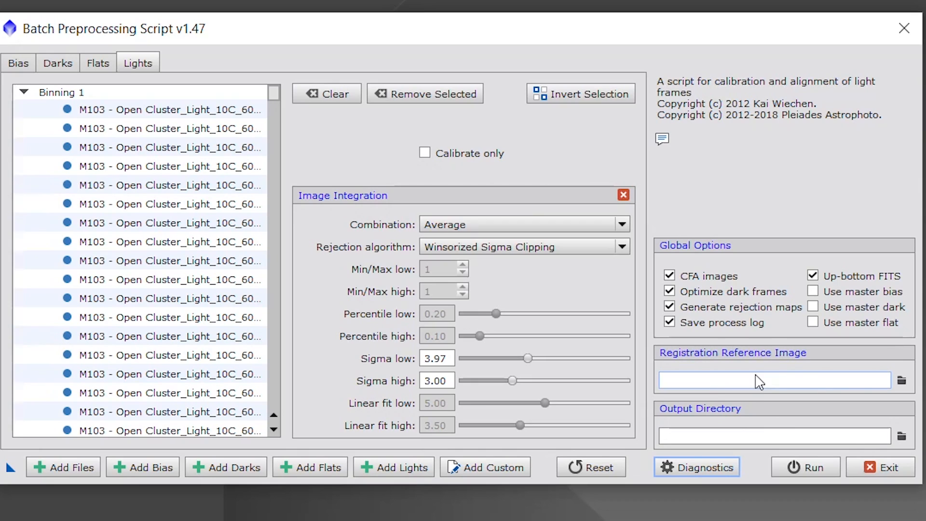
Try Percentile Clipping as the light integration's rejection algorithm and read the diagnostics for that choice
{"action": "left_click", "coordinate": [532, 248]}
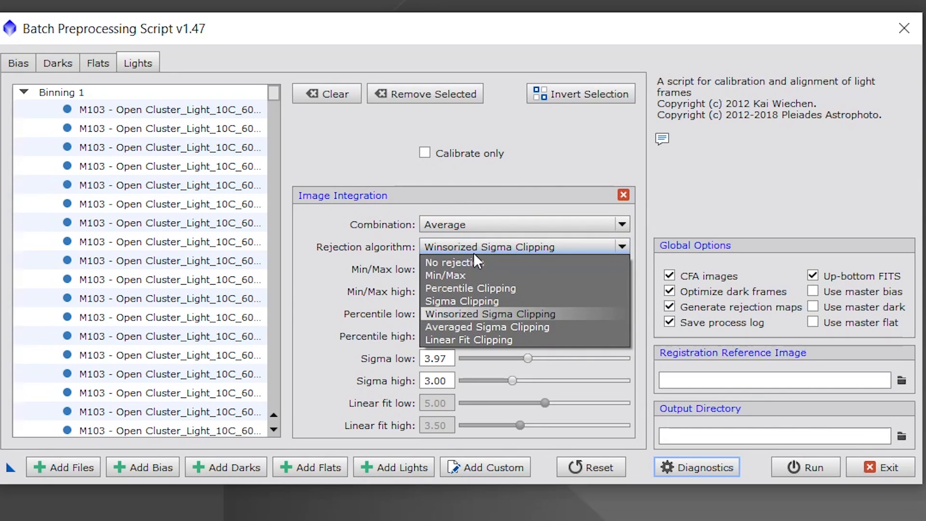
{"action": "left_click", "coordinate": [470, 290]}
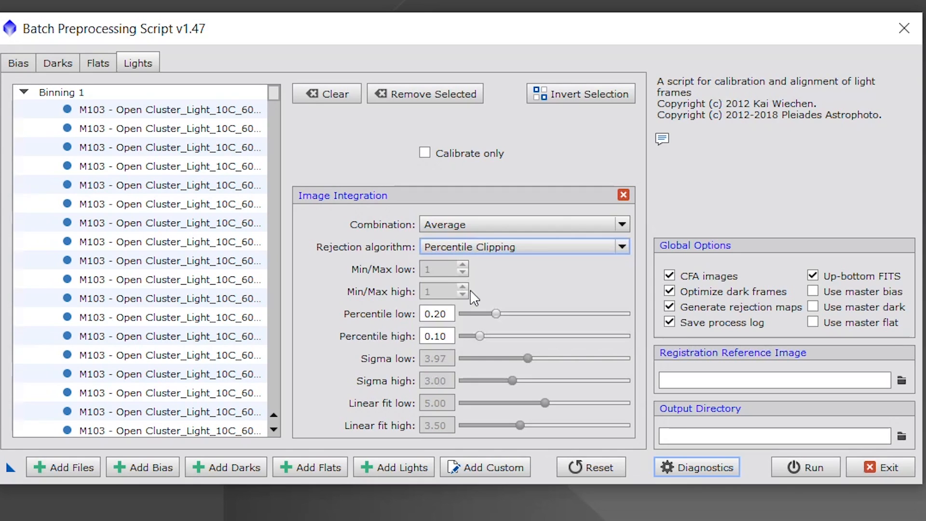
{"action": "left_click", "coordinate": [699, 464]}
{"action": "left_click_drag", "start_coordinate": [227, 268], "coordinate": [399, 269]}
{"action": "left_click_drag", "start_coordinate": [605, 267], "coordinate": [751, 268]}
{"action": "left_click_drag", "start_coordinate": [188, 282], "coordinate": [586, 283]}
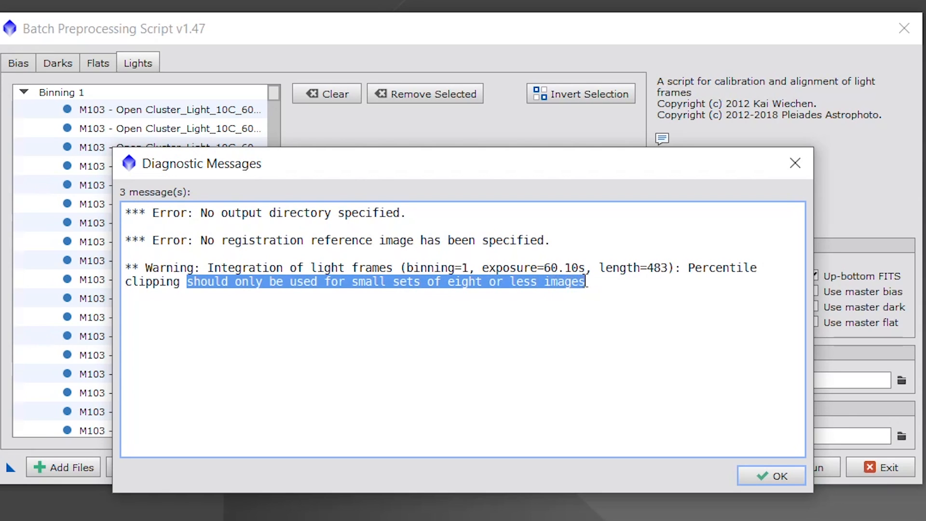
{"action": "left_click", "coordinate": [513, 310]}
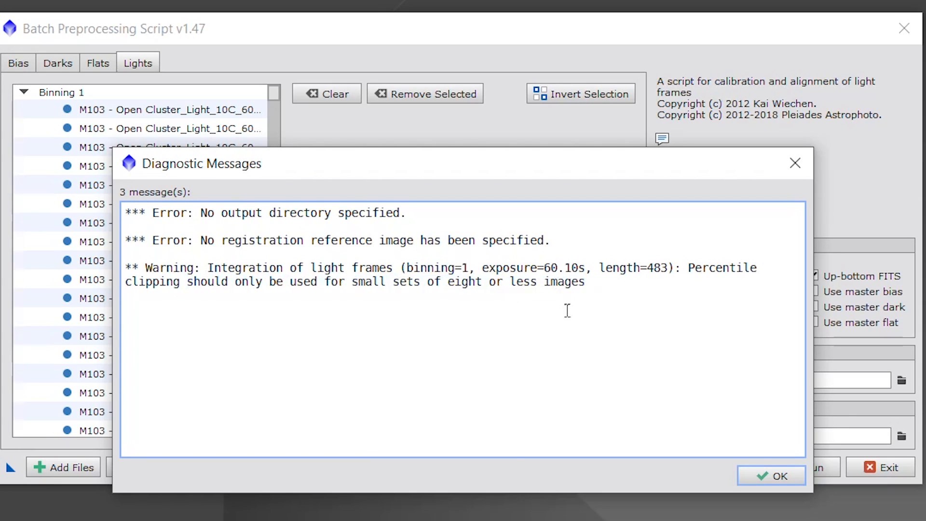
{"action": "left_click", "coordinate": [775, 476]}
Set the light integration's rejection algorithm back to Winsorized Sigma Clipping
{"action": "left_click", "coordinate": [514, 246]}
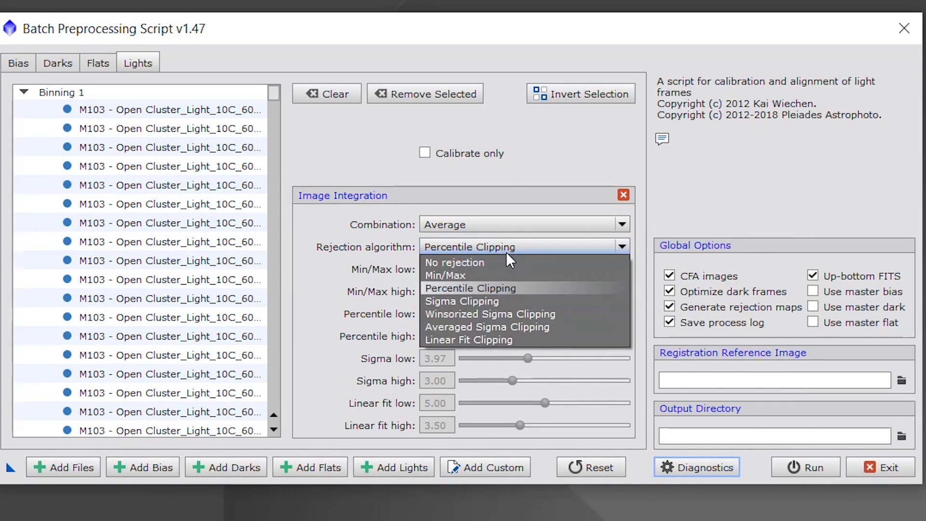
{"action": "left_click", "coordinate": [494, 313]}
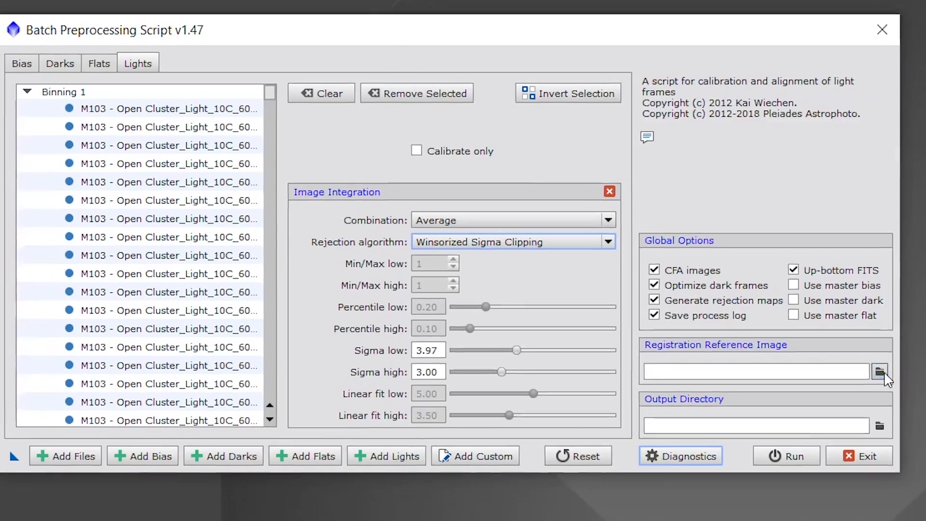
Set the registration reference image to ref_M103 - Open Cluster_Light_7C_60sec_ISO1600_2018-12-26_184132.CR2 from the BlinkGood folder
{"action": "left_click", "coordinate": [883, 372]}
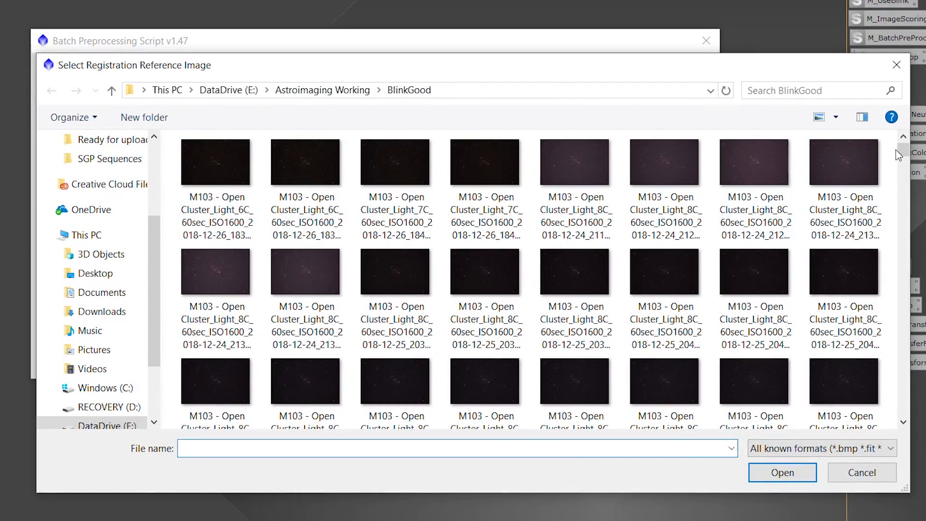
{"action": "scroll", "coordinate": [740, 145], "scroll_direction": "down", "scroll_amount": 15}
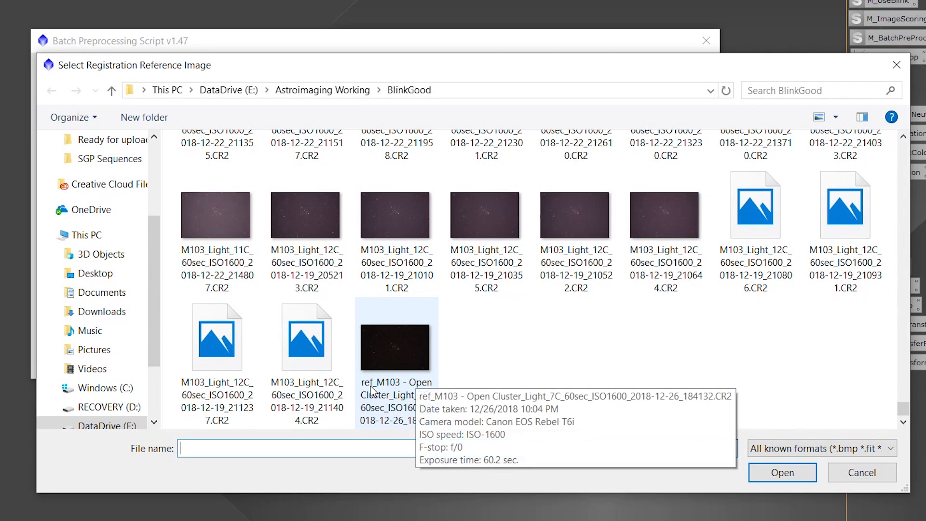
{"action": "left_click", "coordinate": [394, 391]}
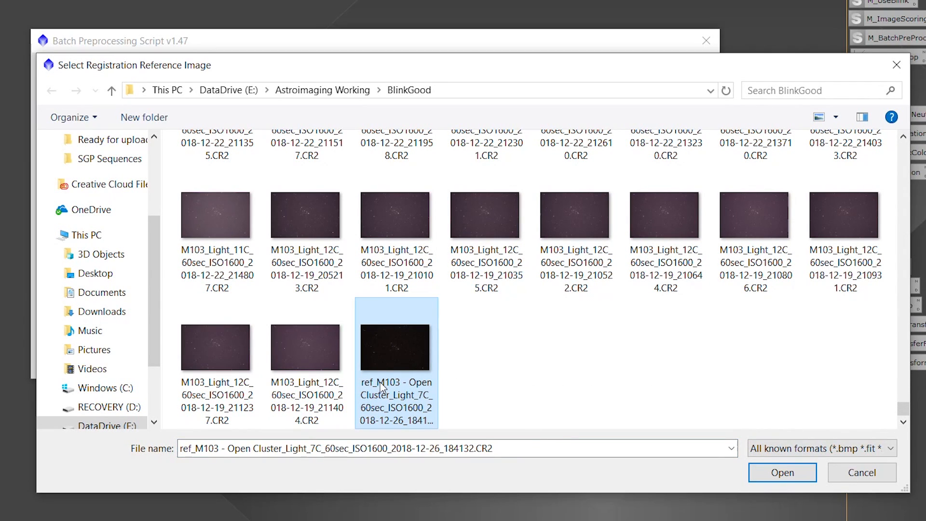
{"action": "left_click", "coordinate": [782, 474]}
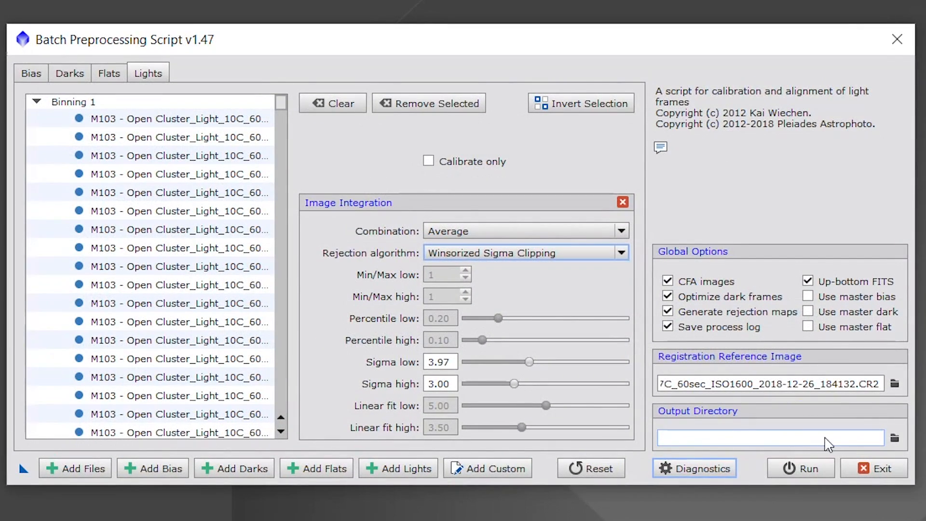
Set the batch output directory to the BatchProcessing folder inside Astroimaging Working on the E: drive
{"action": "left_click", "coordinate": [894, 438]}
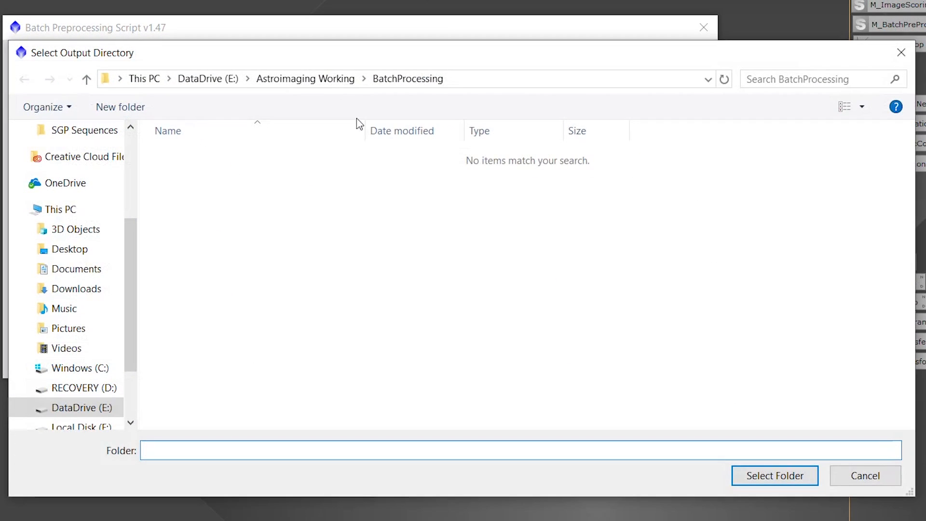
{"action": "left_click", "coordinate": [318, 80]}
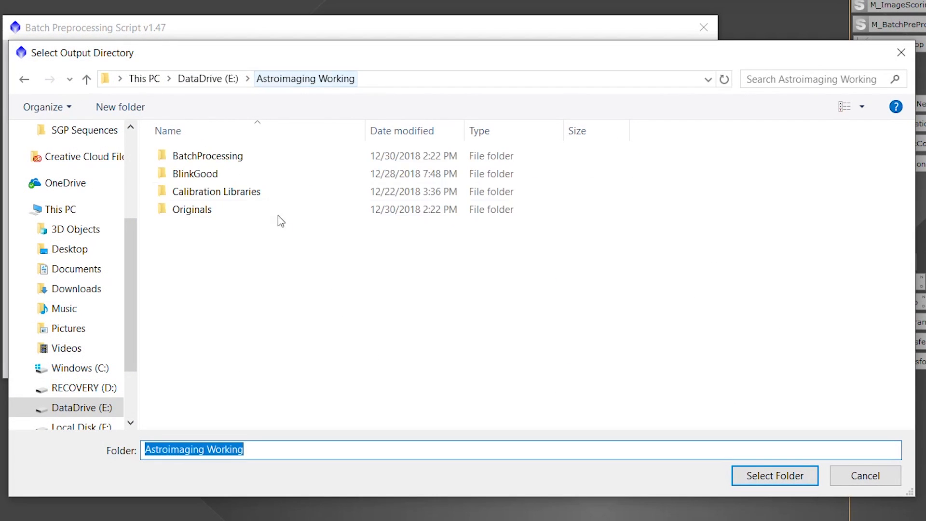
{"action": "double_click", "coordinate": [207, 155]}
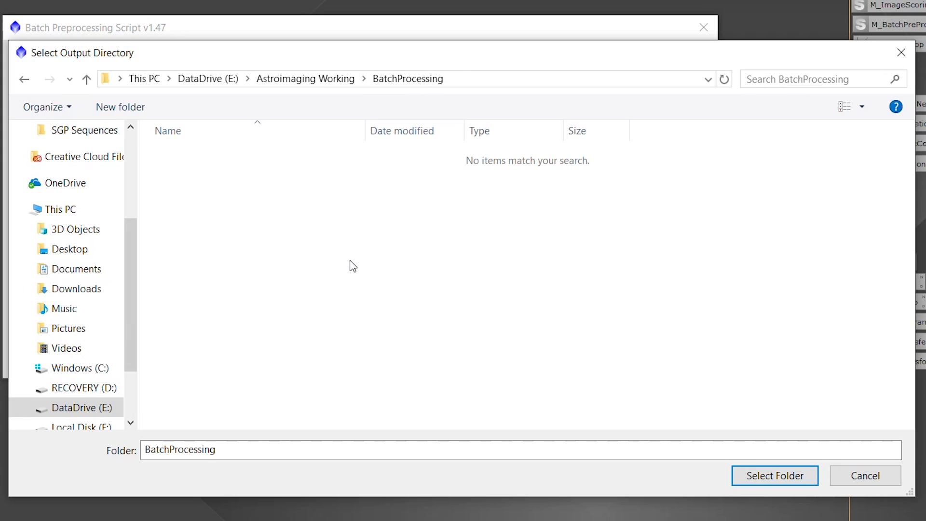
{"action": "left_click", "coordinate": [759, 477]}
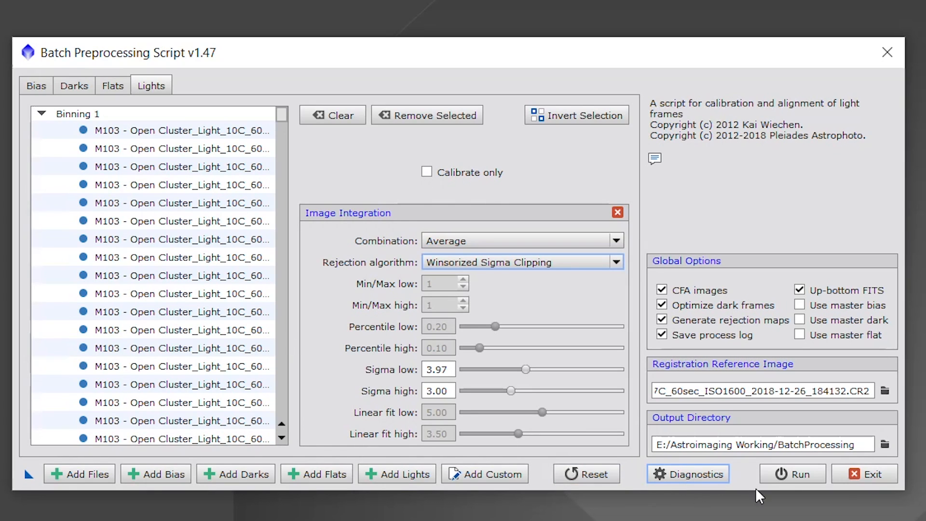
Check the complete batch setup with the diagnostics and run the batch preprocessing
{"action": "left_click", "coordinate": [694, 479]}
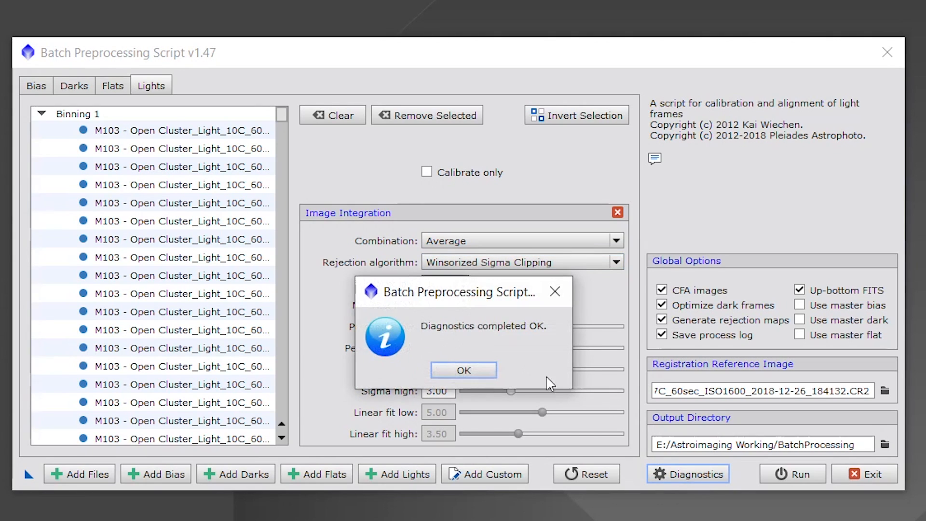
{"action": "left_click", "coordinate": [461, 371]}
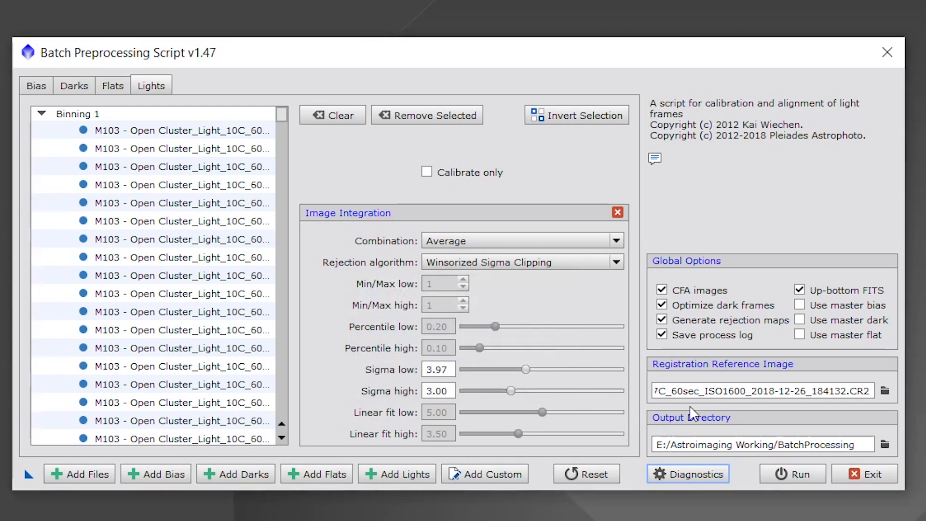
{"action": "left_click", "coordinate": [798, 469]}
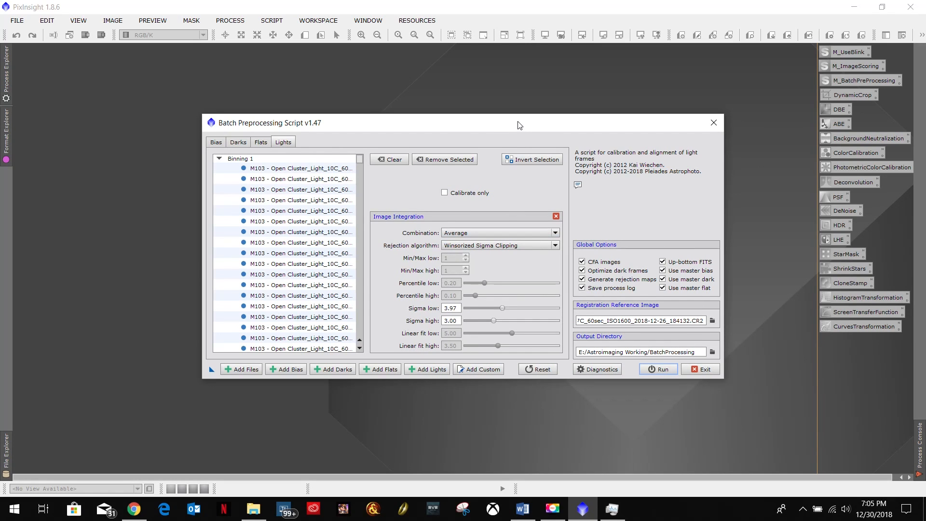
Exit the Batch Preprocessing script and confirm leaving it
{"action": "left_click", "coordinate": [702, 369]}
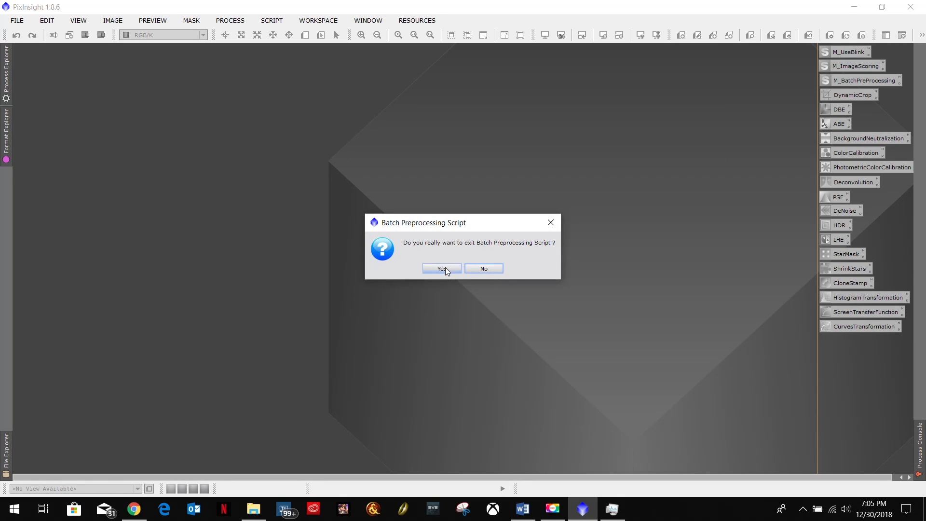
{"action": "left_click", "coordinate": [442, 269]}
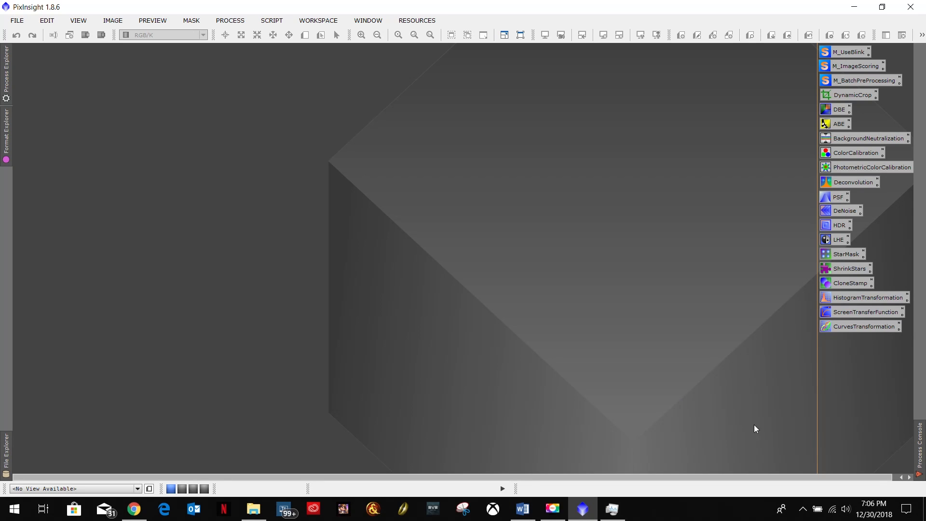
{"action": "left_click", "coordinate": [917, 452]}
Switch to File Explorer and look over the output subfolders in the BatchProcessing folder
{"action": "left_click", "coordinate": [253, 508]}
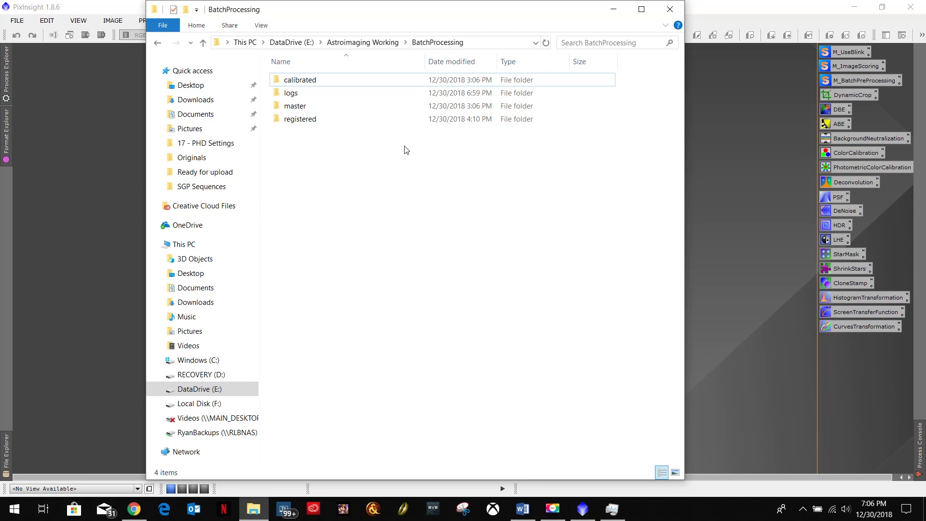
{"action": "left_click", "coordinate": [309, 79]}
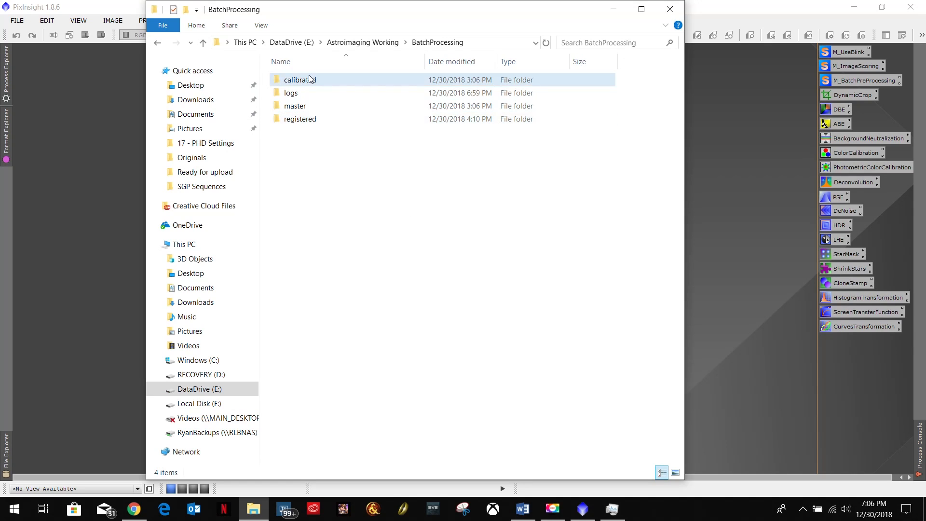
{"action": "left_click", "coordinate": [309, 119]}
{"action": "left_click", "coordinate": [306, 94]}
{"action": "left_click", "coordinate": [313, 140]}
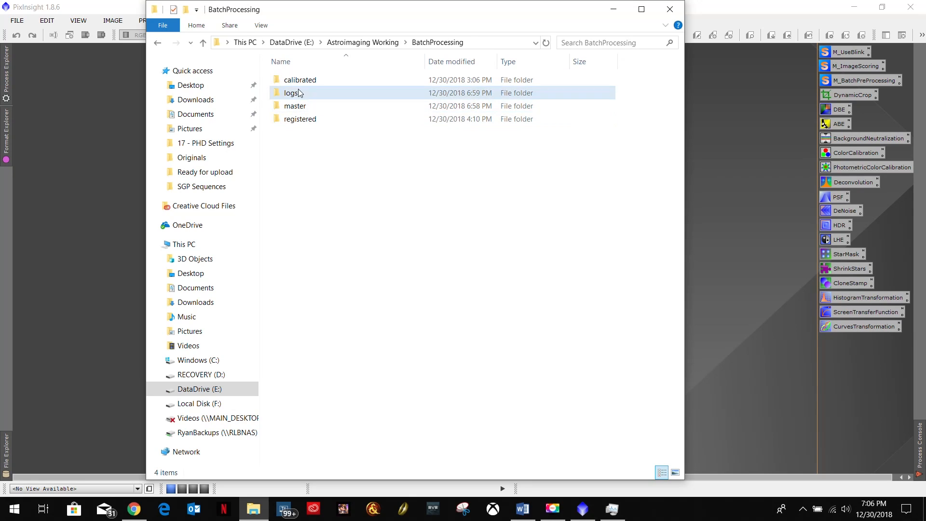
Examine the calibrated light frames and their debayered subfolder, and return to the BatchProcessing folder
{"action": "double_click", "coordinate": [303, 79]}
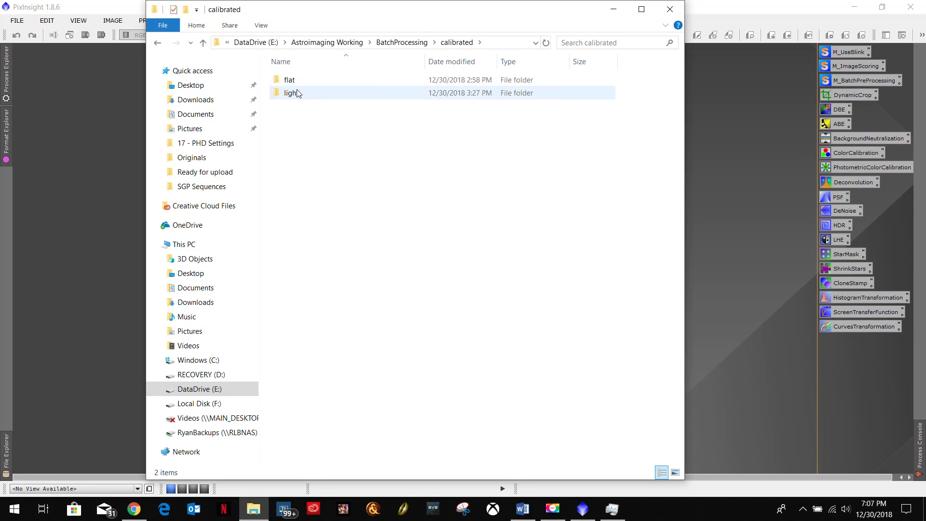
{"action": "double_click", "coordinate": [300, 93]}
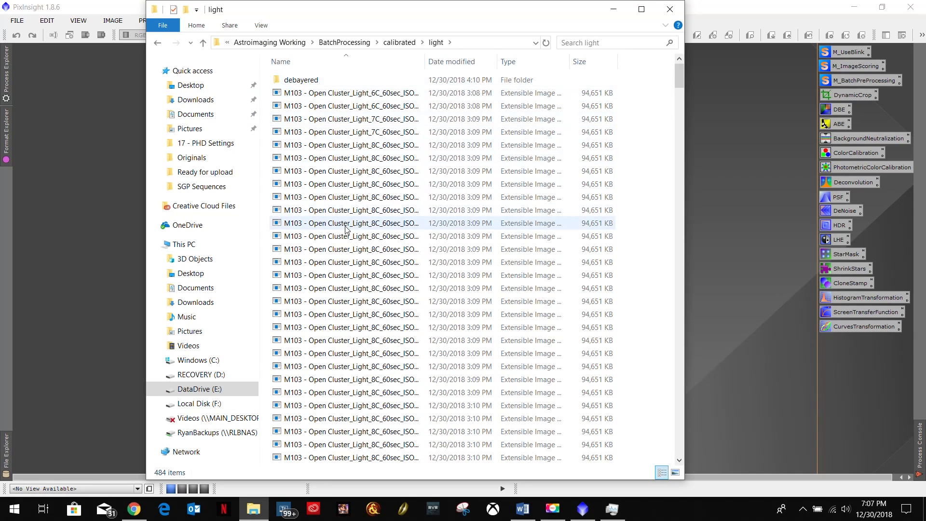
{"action": "scroll", "coordinate": [346, 230], "scroll_direction": "down", "scroll_amount": 5}
{"action": "scroll", "coordinate": [346, 229], "scroll_direction": "up", "scroll_amount": 5}
{"action": "double_click", "coordinate": [338, 81]}
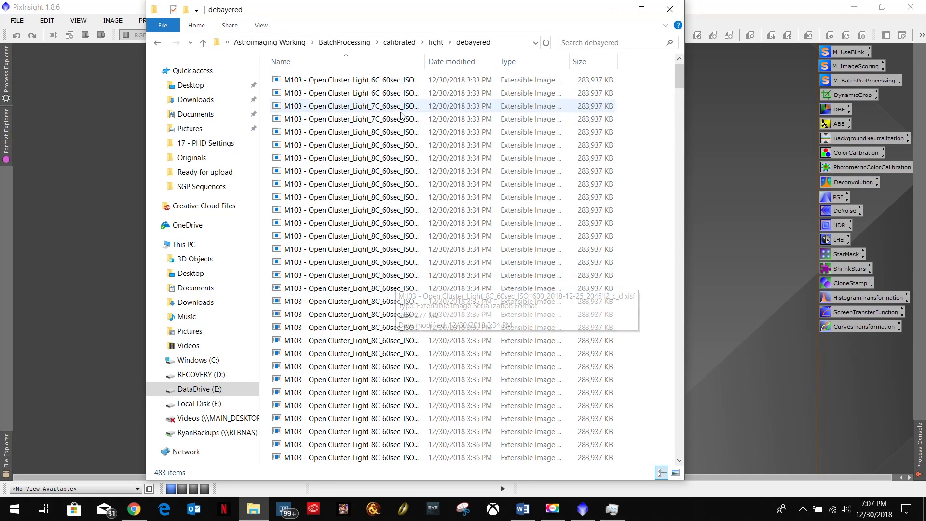
{"action": "left_click", "coordinate": [158, 43]}
{"action": "left_click", "coordinate": [158, 43]}
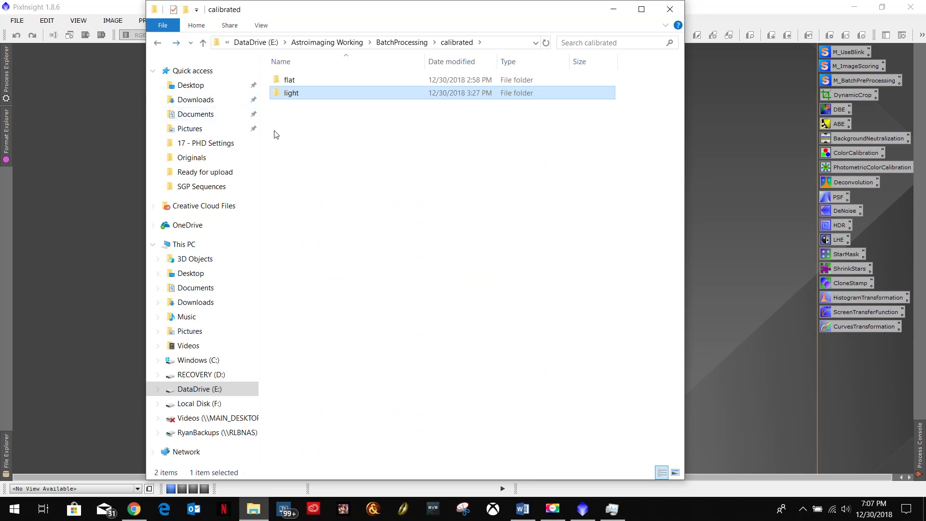
{"action": "left_click", "coordinate": [158, 43]}
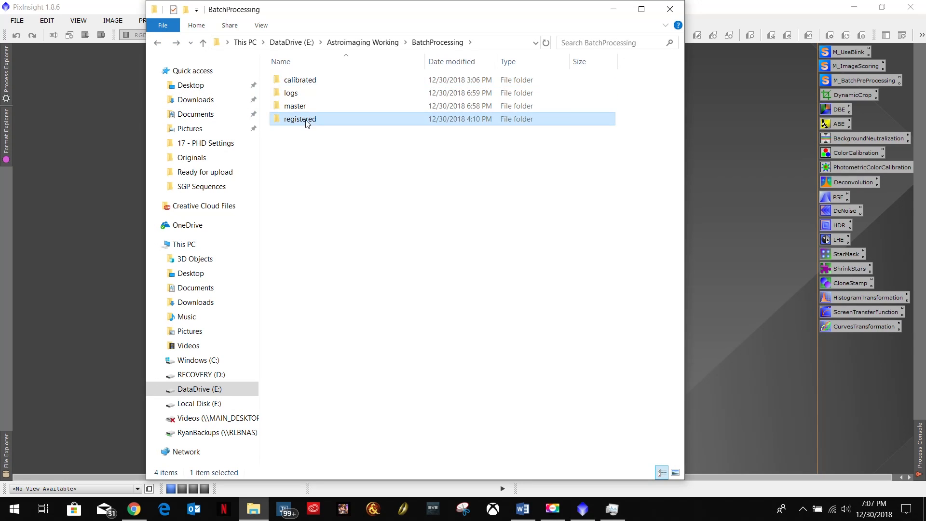
Look through the registered and logs folders inside BatchProcessing and return to the BatchProcessing folder
{"action": "double_click", "coordinate": [298, 121]}
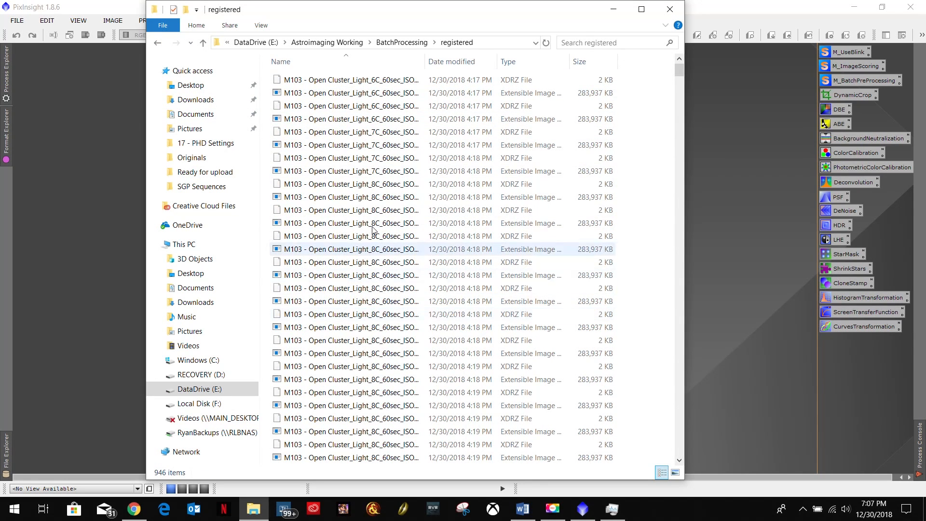
{"action": "left_click", "coordinate": [158, 43]}
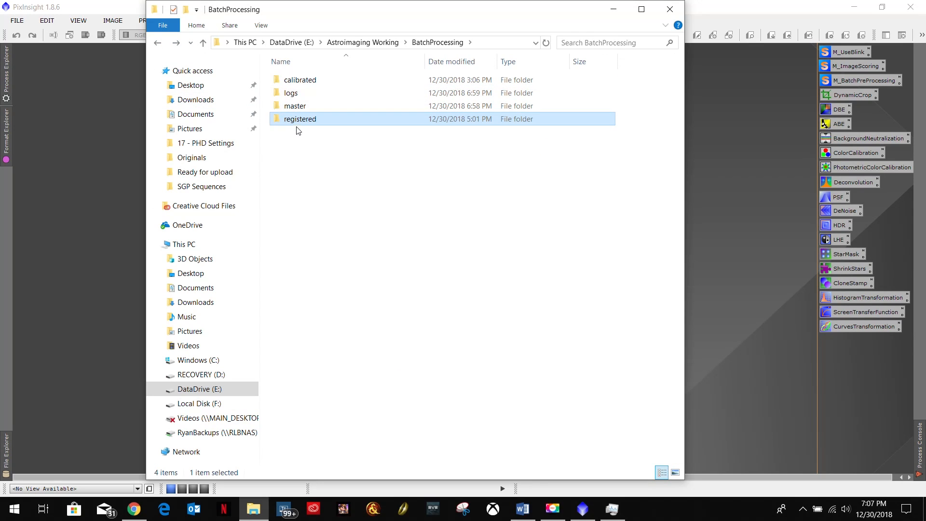
{"action": "double_click", "coordinate": [302, 93]}
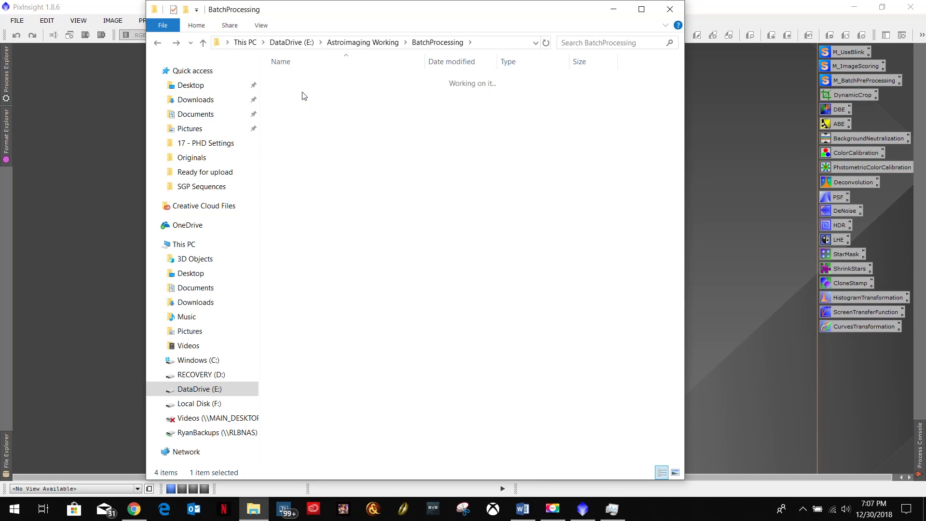
{"action": "left_click", "coordinate": [156, 43]}
{"action": "left_click", "coordinate": [344, 170]}
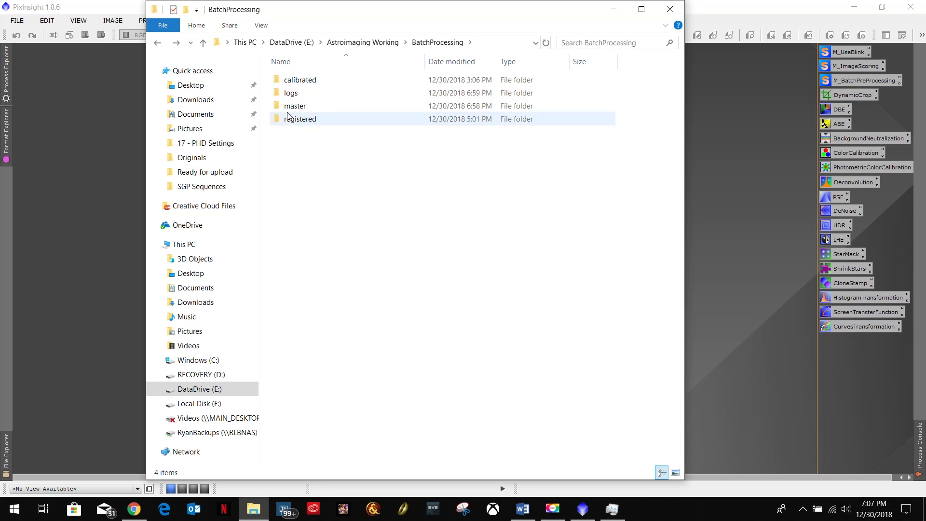
Bring up PixInsight's dialog for opening image files and check the contents of the BatchProcessing master folder in File Explorer
{"action": "left_click", "coordinate": [717, 143]}
{"action": "double_click", "coordinate": [325, 186]}
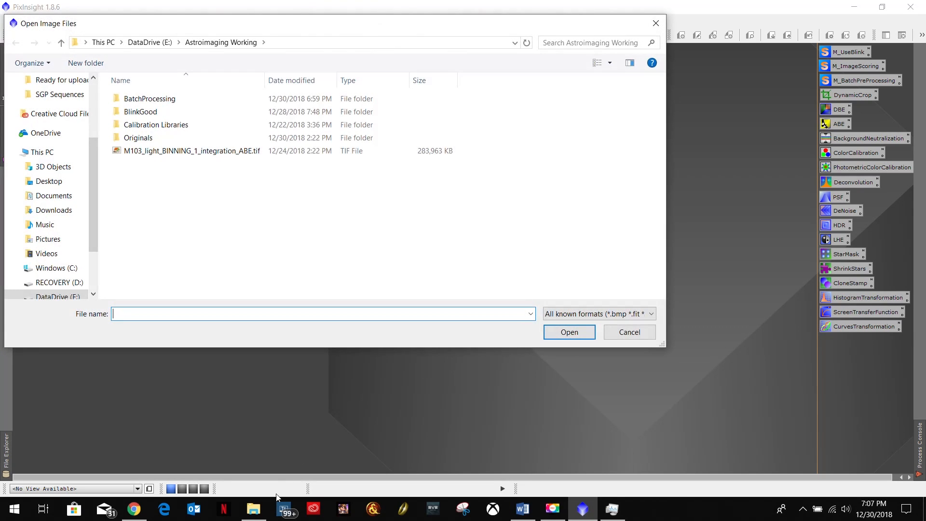
{"action": "left_click", "coordinate": [253, 509]}
{"action": "double_click", "coordinate": [296, 106]}
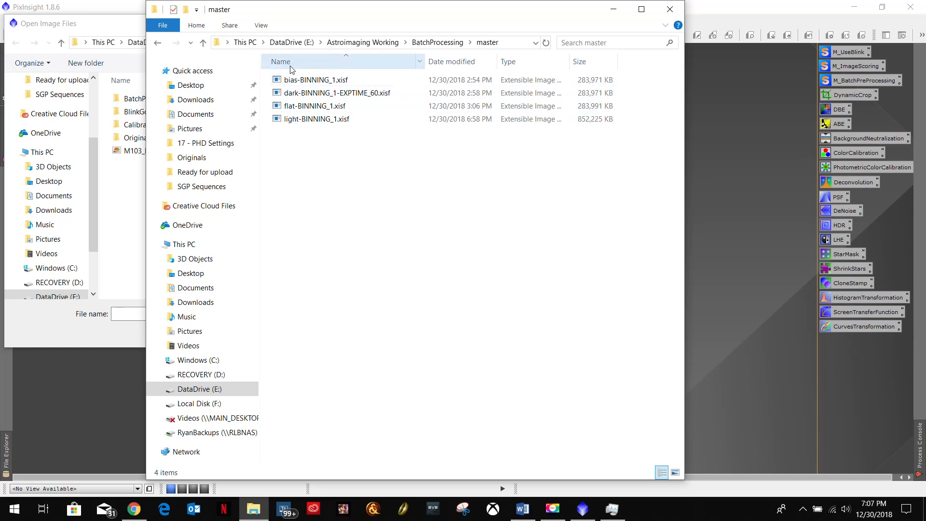
{"action": "left_click", "coordinate": [337, 92]}
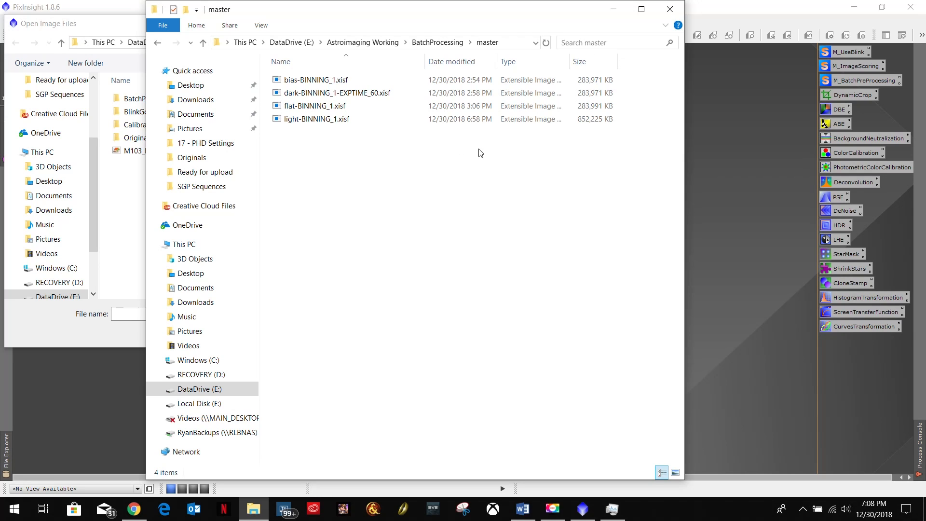
{"action": "left_click", "coordinate": [613, 10]}
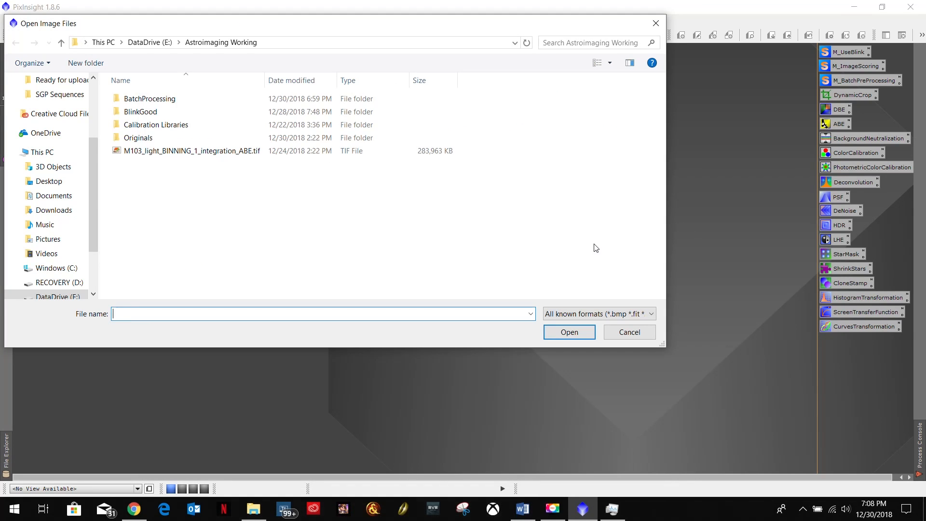
Open light-BINNING_1.xisf from the master folder inside BatchProcessing
{"action": "left_click", "coordinate": [168, 103]}
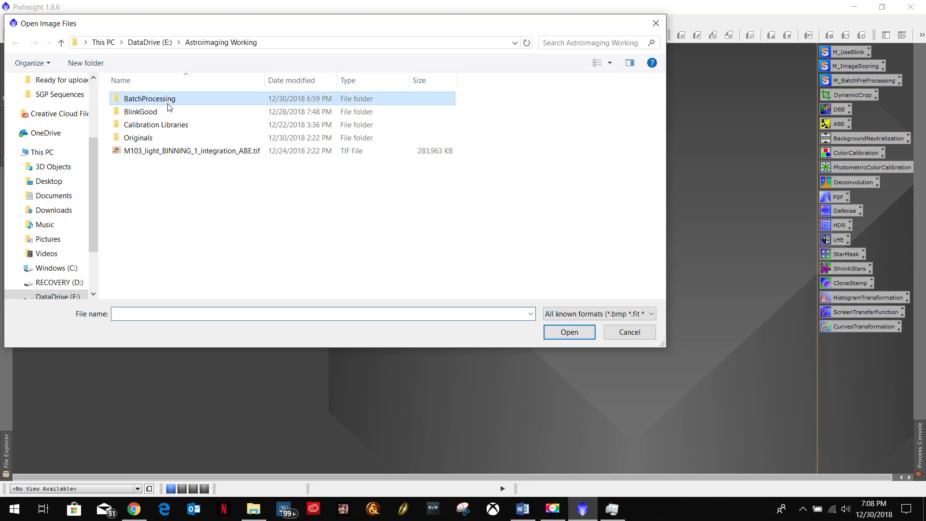
{"action": "double_click", "coordinate": [168, 101]}
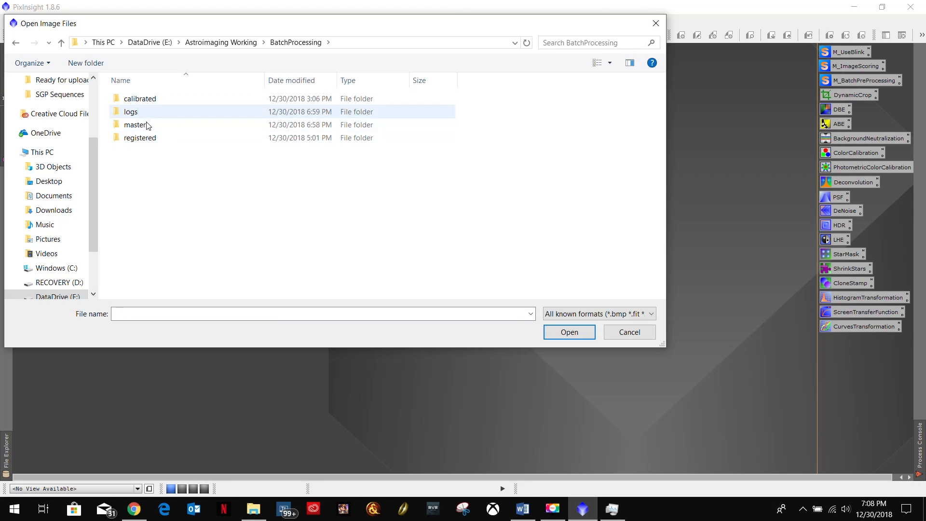
{"action": "double_click", "coordinate": [139, 124]}
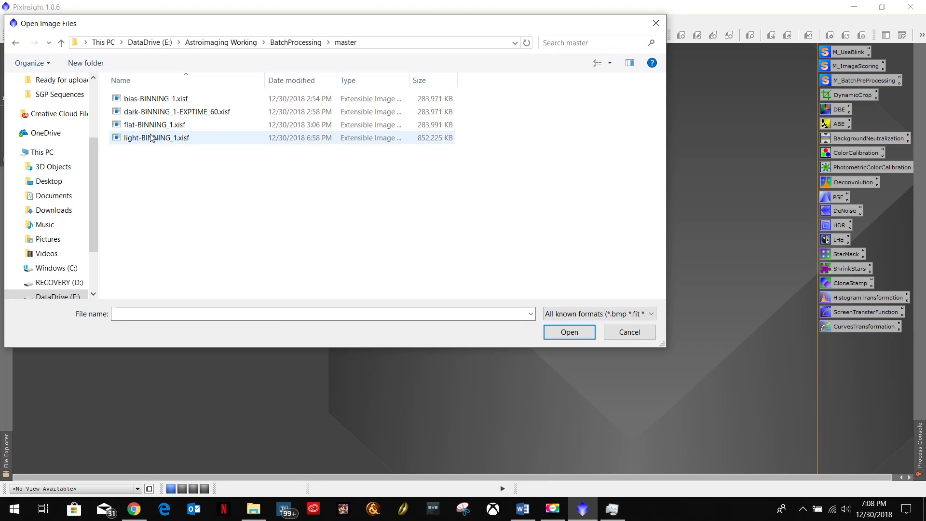
{"action": "double_click", "coordinate": [153, 137]}
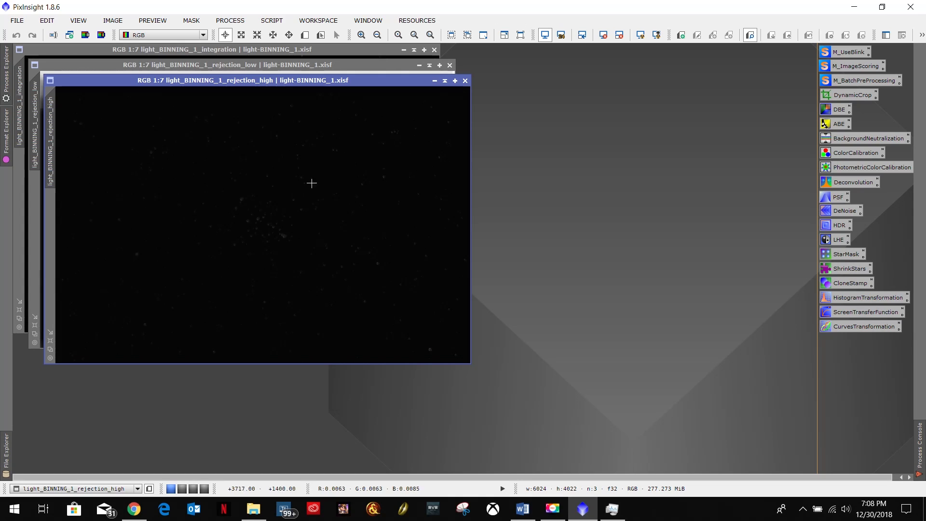
Auto-stretch the rejection_high image to inspect its stars up close, and close both the rejection_high and rejection_low images
{"action": "left_click", "coordinate": [641, 35]}
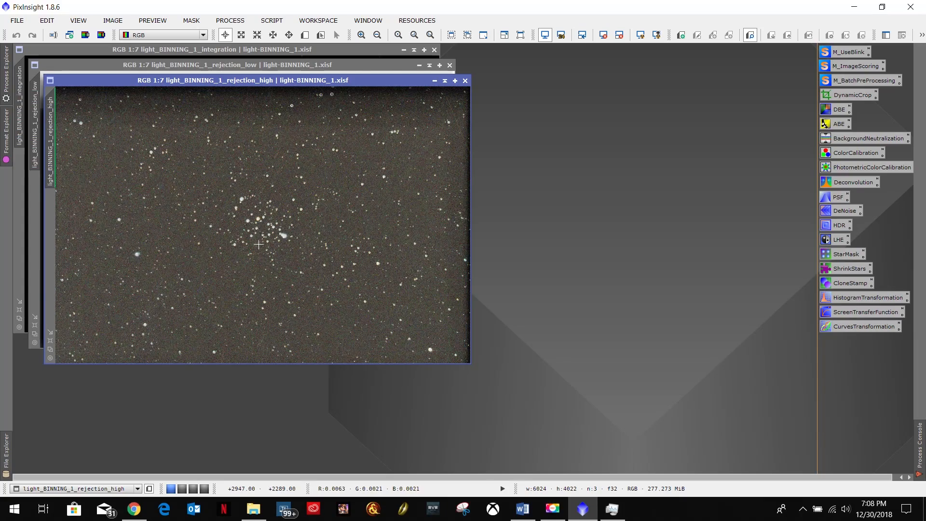
{"action": "scroll", "coordinate": [258, 245], "scroll_direction": "up", "scroll_amount": 6}
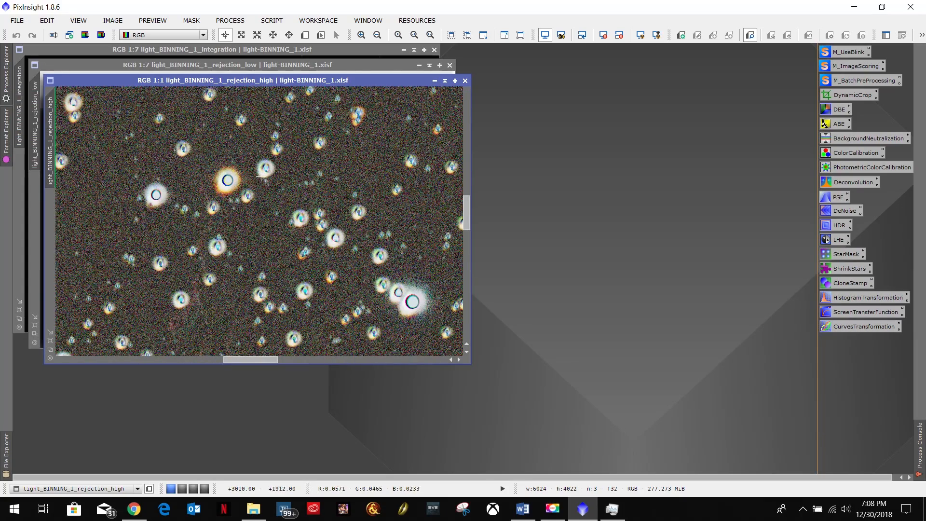
{"action": "scroll", "coordinate": [274, 230], "scroll_direction": "down", "scroll_amount": 3}
{"action": "scroll", "coordinate": [274, 230], "scroll_direction": "down", "scroll_amount": 3}
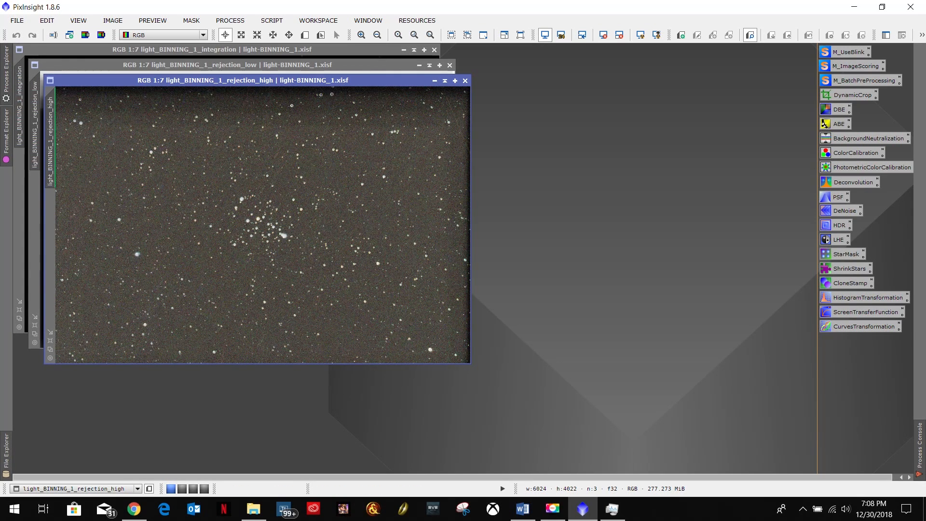
{"action": "left_click", "coordinate": [465, 80]}
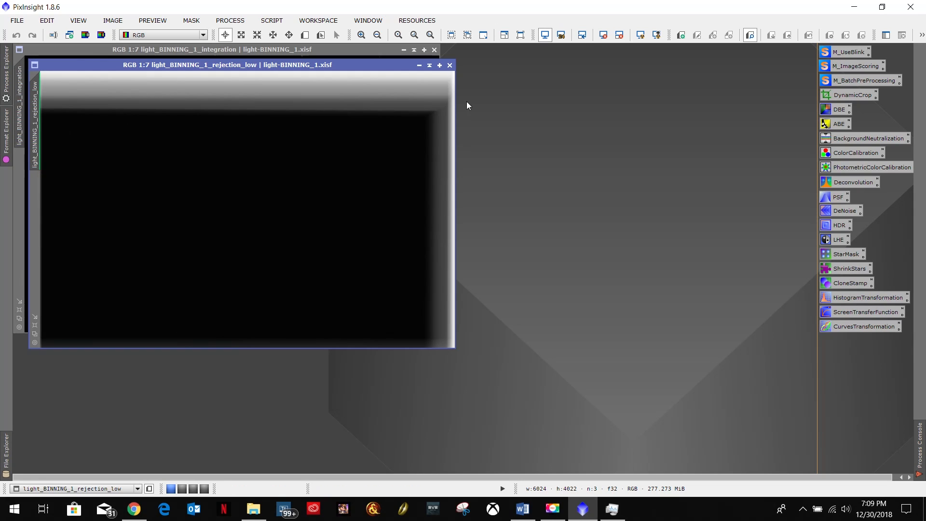
{"action": "left_click", "coordinate": [450, 66]}
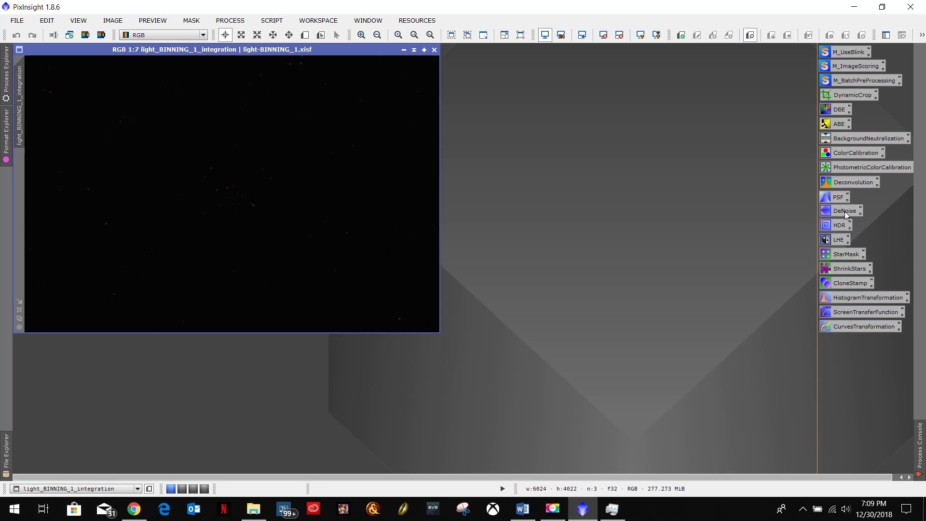
Examine the auto-stretch control in the ScreenTransferFunction process and close the process window
{"action": "double_click", "coordinate": [848, 297]}
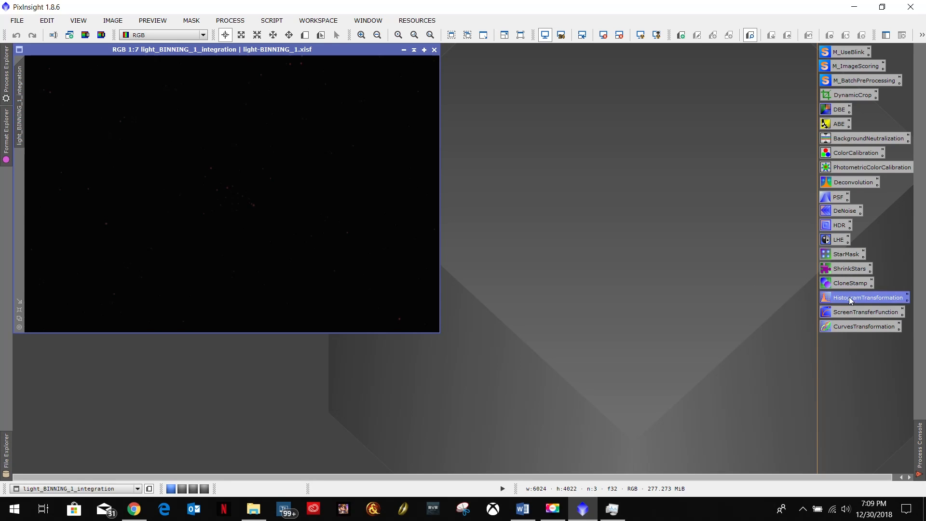
{"action": "left_click", "coordinate": [807, 148]}
{"action": "double_click", "coordinate": [859, 316]}
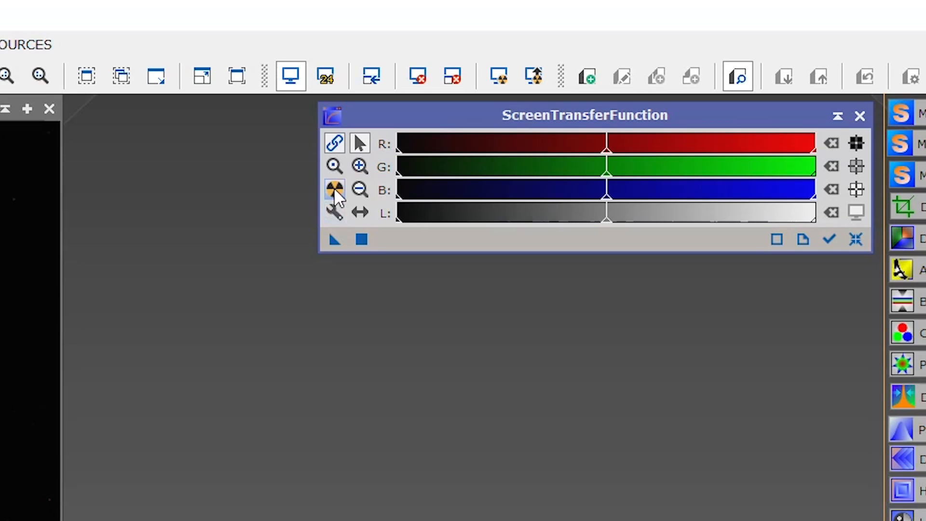
{"action": "left_click", "coordinate": [860, 115]}
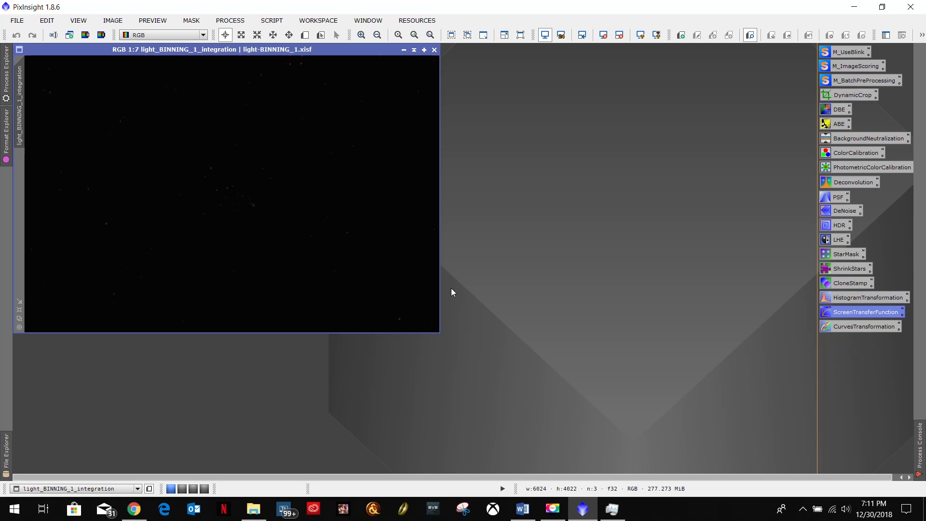
Auto-stretch the integration image and enlarge its window to a 1:5 view
{"action": "left_click", "coordinate": [640, 38]}
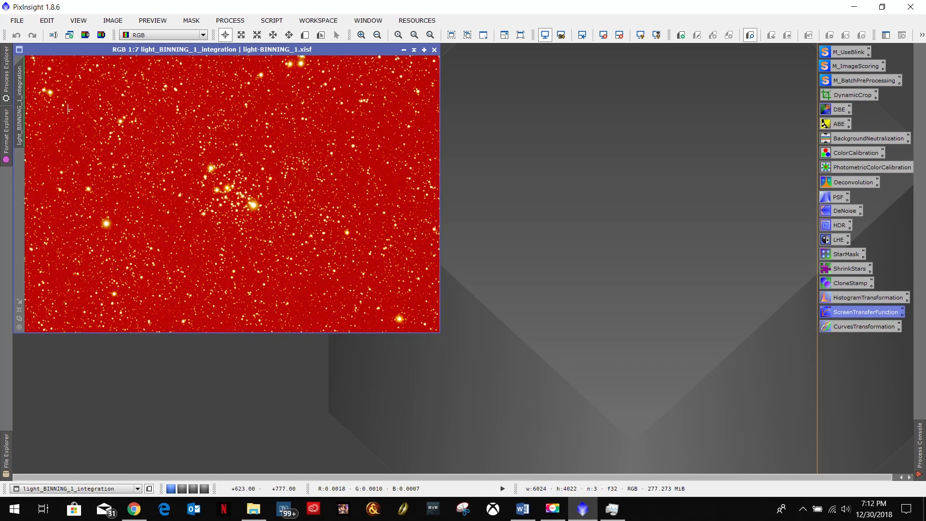
{"action": "left_click", "coordinate": [19, 324]}
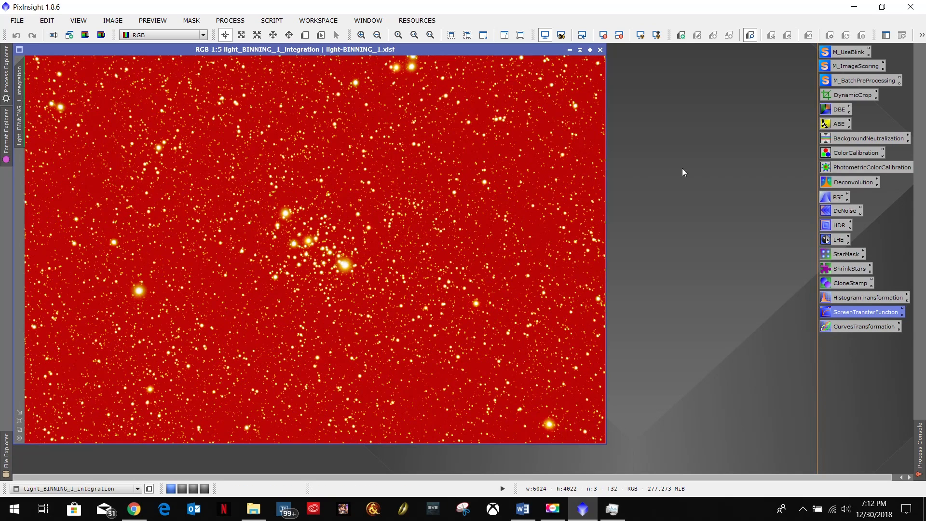
Apply AutomaticBackgroundExtractor to the integration image with Subtraction as the target image correction
{"action": "double_click", "coordinate": [838, 124]}
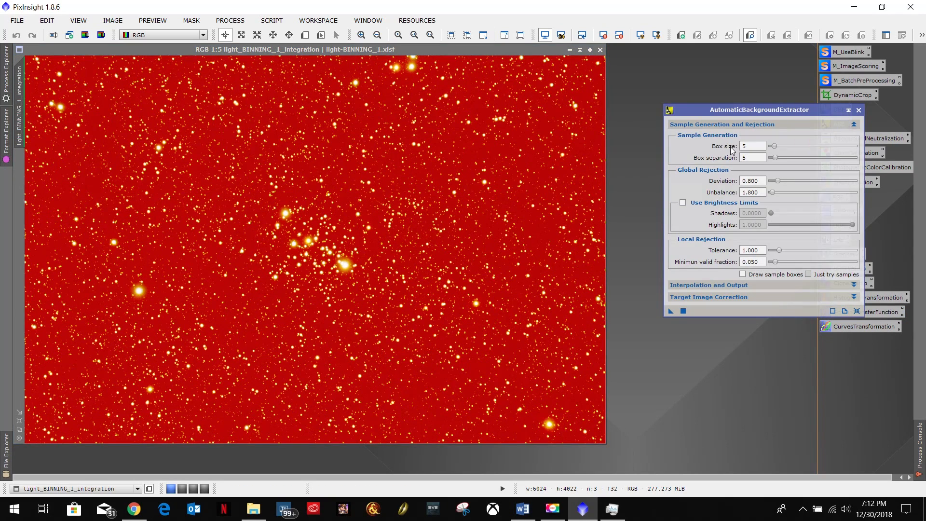
{"action": "left_click", "coordinate": [731, 298]}
{"action": "left_click", "coordinate": [757, 322]}
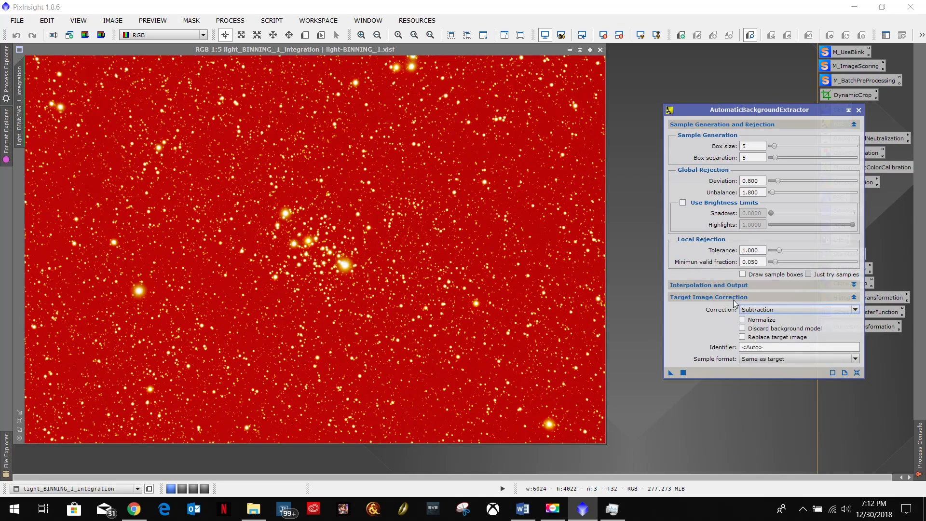
{"action": "left_click", "coordinate": [734, 297]}
{"action": "left_click_drag", "start_coordinate": [669, 311], "coordinate": [397, 305]}
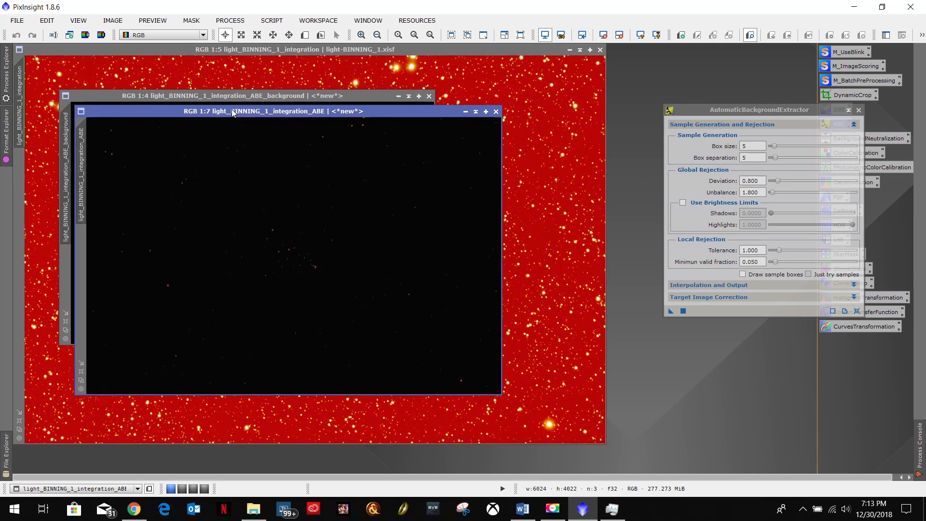
Stretch the extracted ABE background model for inspection and close it
{"action": "left_click", "coordinate": [290, 95]}
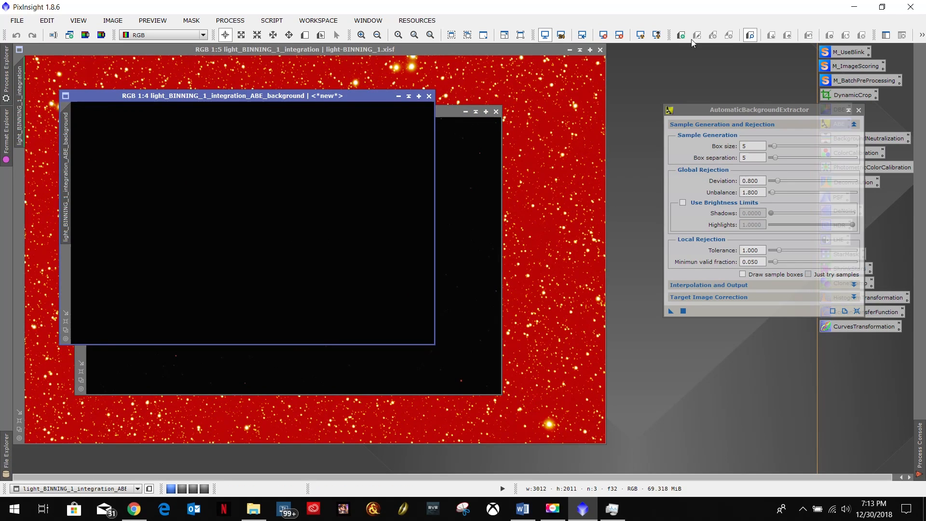
{"action": "left_click", "coordinate": [603, 36]}
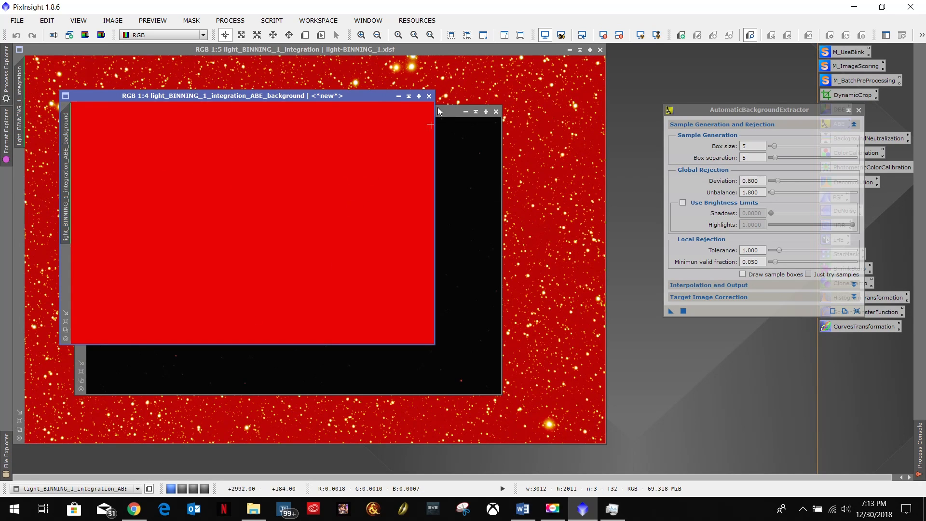
{"action": "left_click", "coordinate": [428, 95]}
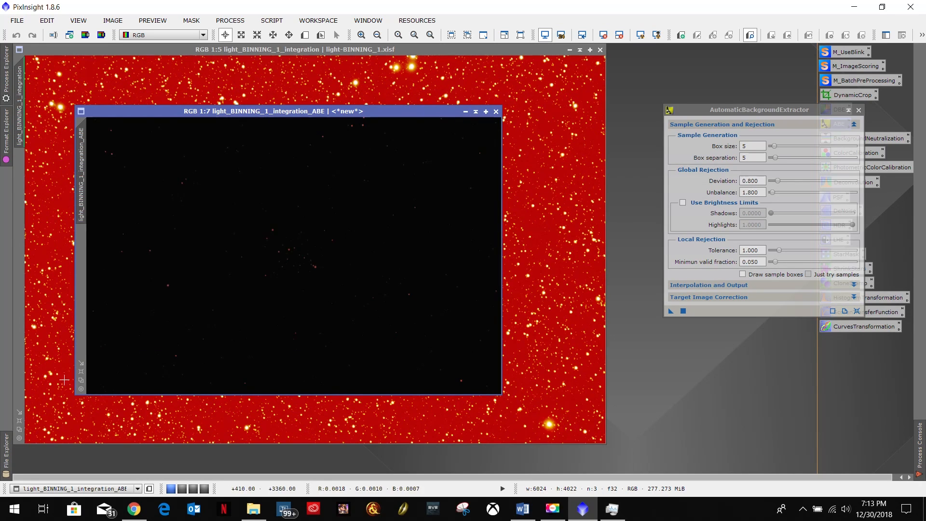
Enlarge and auto-stretch the background-corrected ABE image, and close both it and the AutomaticBackgroundExtractor process
{"action": "left_click", "coordinate": [79, 373]}
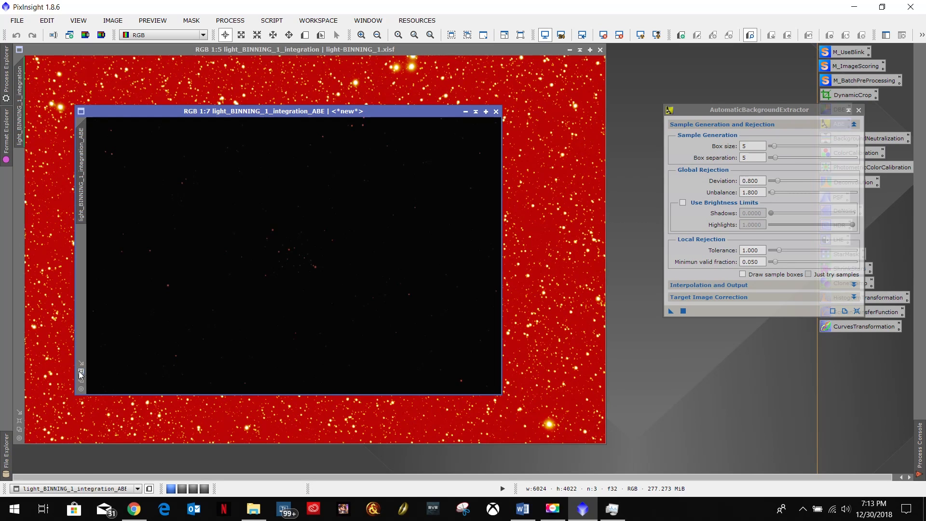
{"action": "left_click_drag", "start_coordinate": [452, 86], "coordinate": [452, 62]}
{"action": "left_click", "coordinate": [641, 37]}
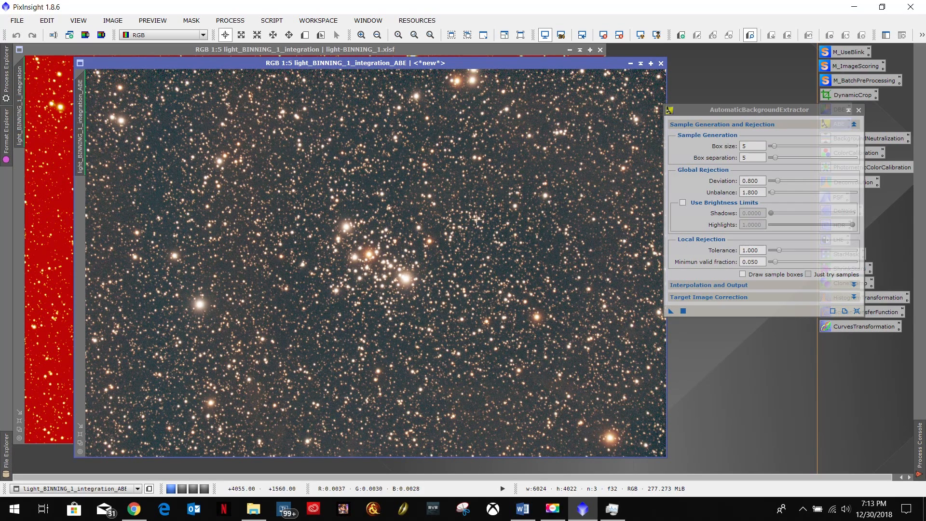
{"action": "left_click", "coordinate": [660, 64]}
{"action": "left_click", "coordinate": [858, 110]}
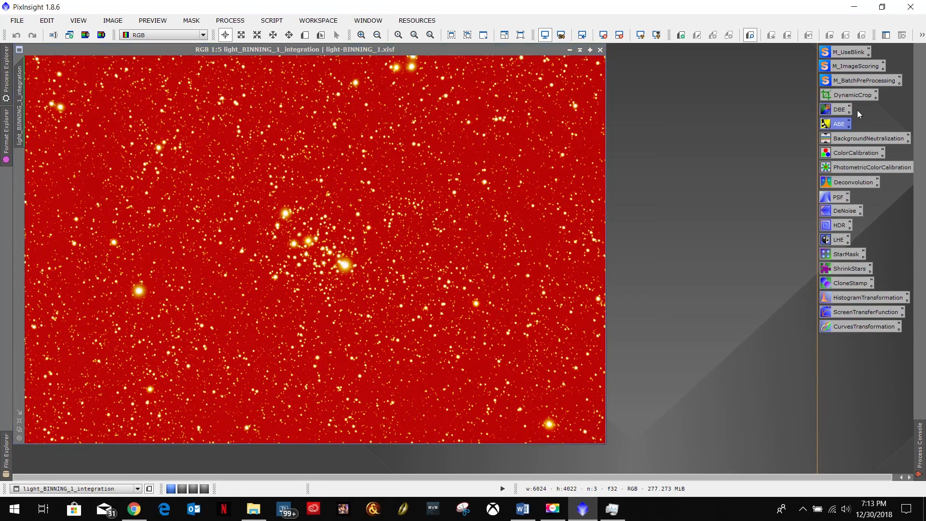
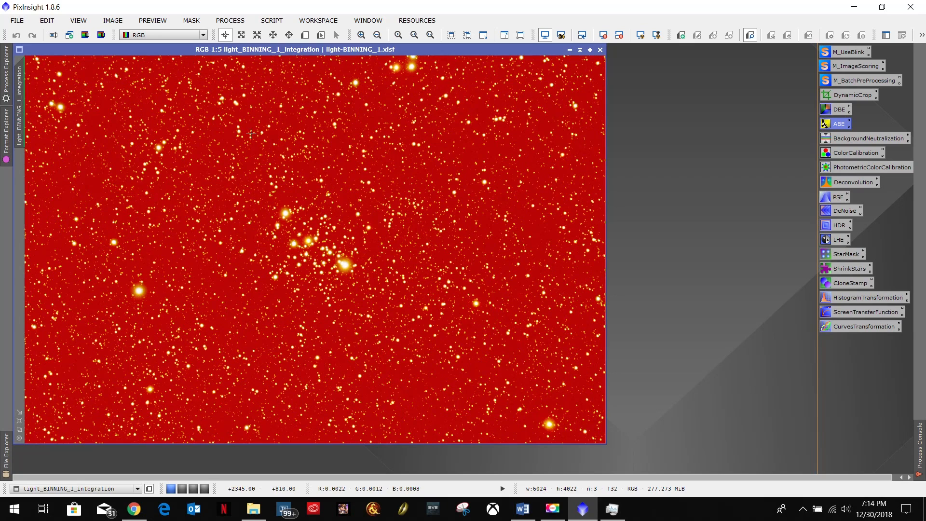
Begin saving the integration image as a new file and create a folder named Working Images inside Astroimaging Working
{"action": "left_click", "coordinate": [15, 21]}
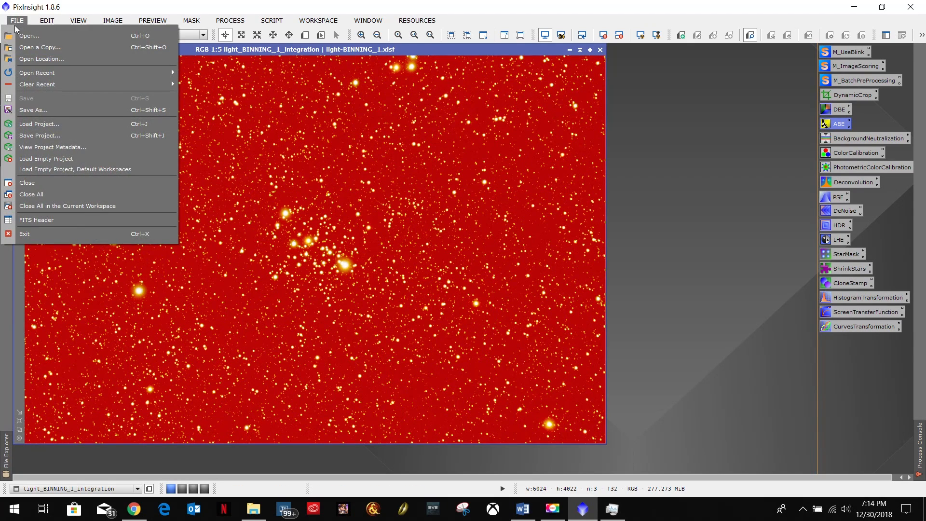
{"action": "left_click", "coordinate": [54, 110]}
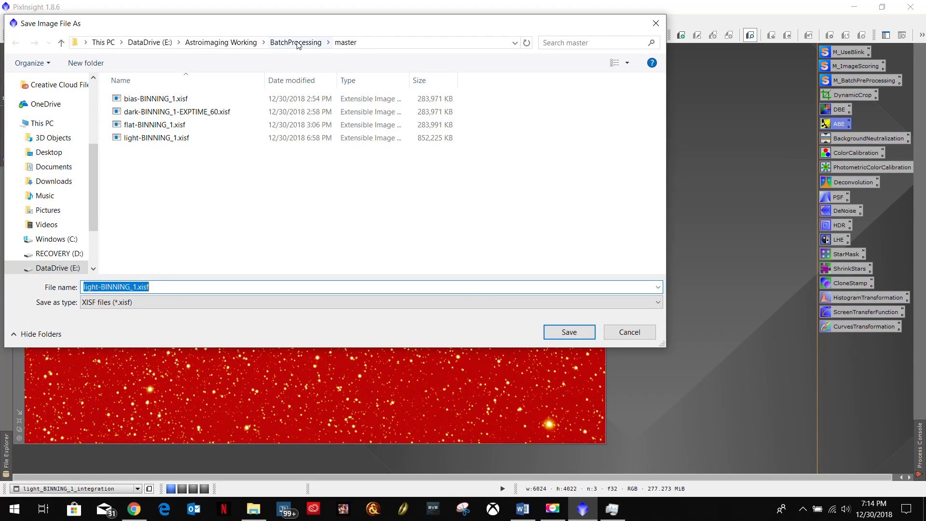
{"action": "left_click", "coordinate": [244, 42]}
{"action": "right_click", "coordinate": [184, 168]}
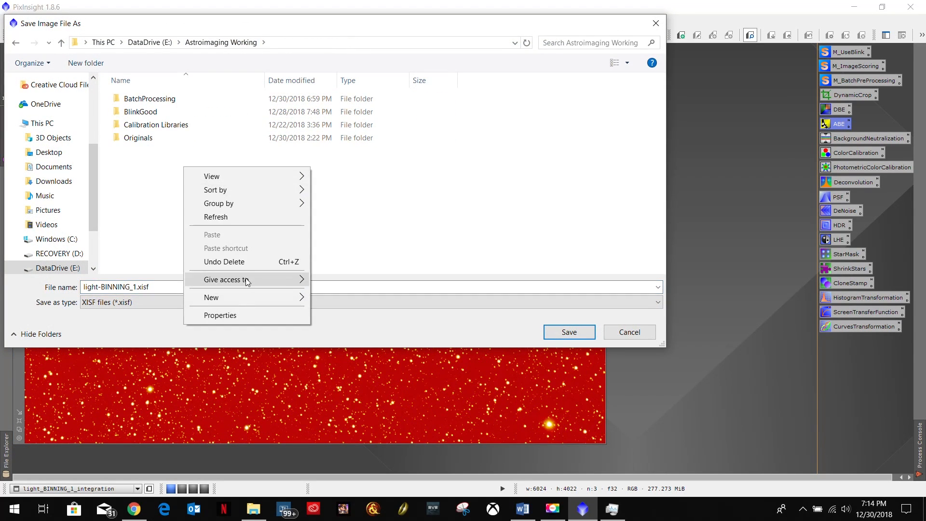
{"action": "mouse_move", "coordinate": [255, 298]}
{"action": "left_click", "coordinate": [352, 298]}
{"action": "type", "text": "Working Images"}
{"action": "key", "text": "Return"}
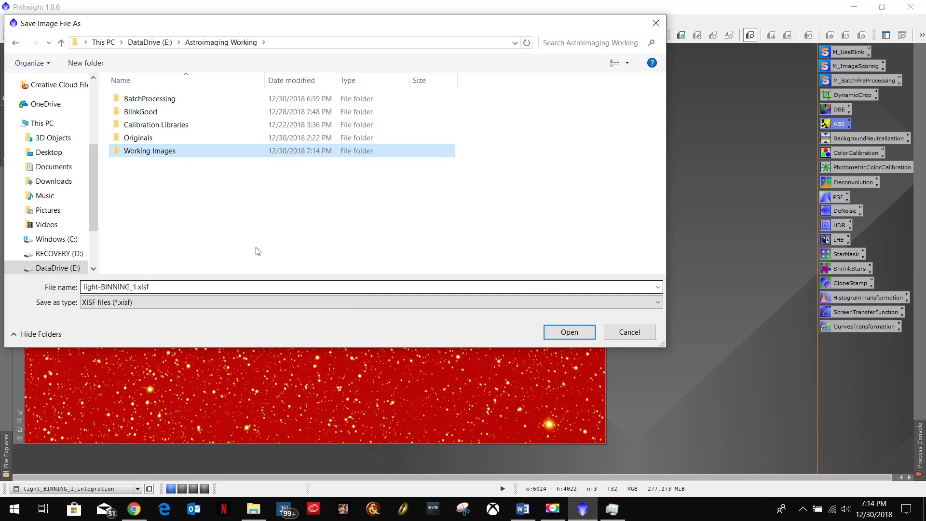
Save the integration image in the Working Images folder as M103_Open_Cluster.xisf with the default XISF options
{"action": "double_click", "coordinate": [170, 151]}
{"action": "left_click", "coordinate": [135, 287]}
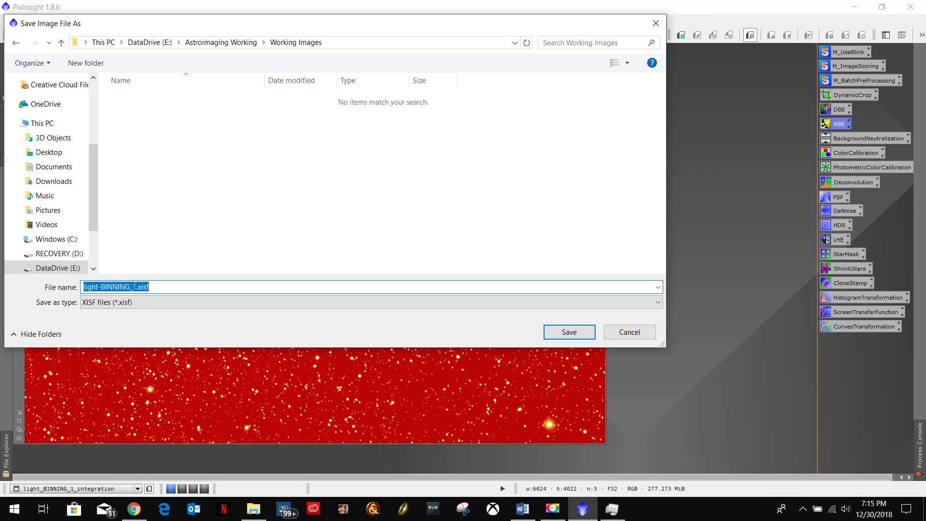
{"action": "left_click", "coordinate": [135, 287]}
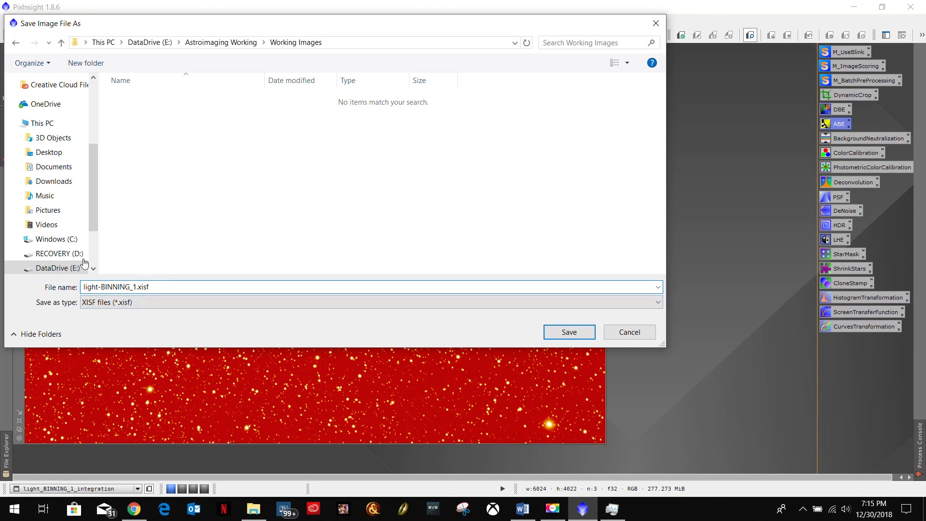
{"action": "left_click_drag", "start_coordinate": [136, 287], "coordinate": [82, 287]}
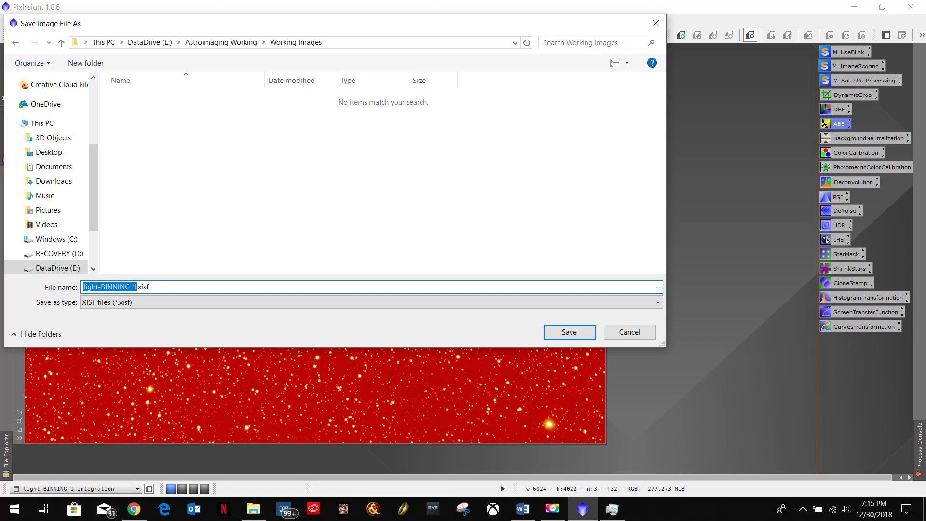
{"action": "type", "text": "M103_"}
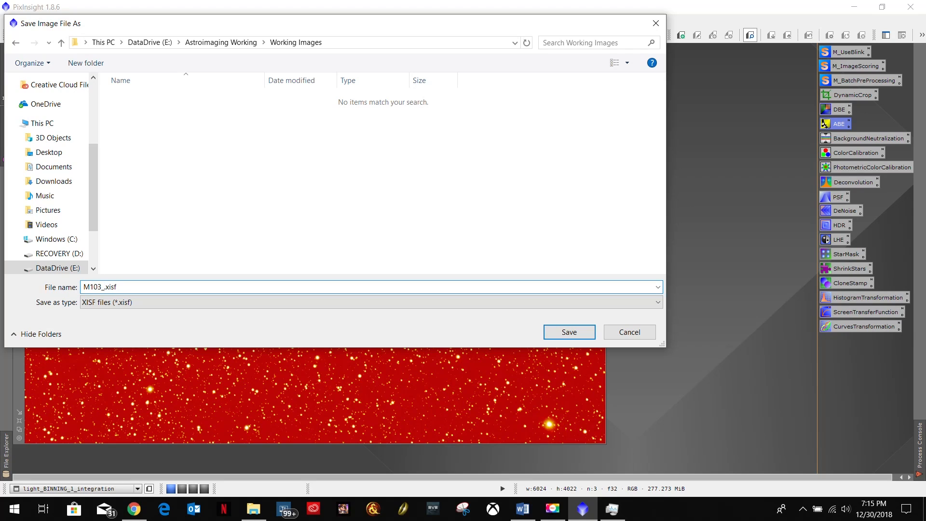
{"action": "type", "text": "Open_S"}
{"action": "key", "text": "BackSpace"}
{"action": "type", "text": "Cluster"}
{"action": "left_click", "coordinate": [558, 331]}
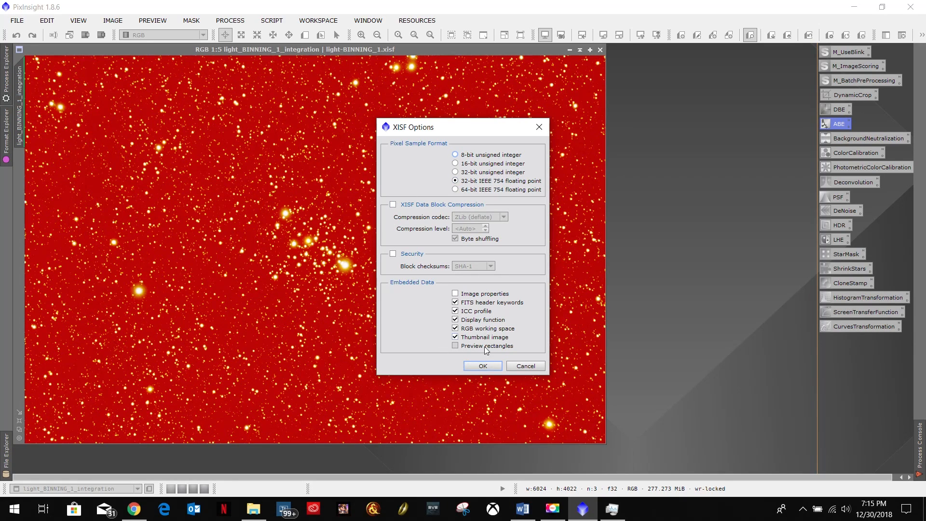
{"action": "left_click", "coordinate": [482, 365]}
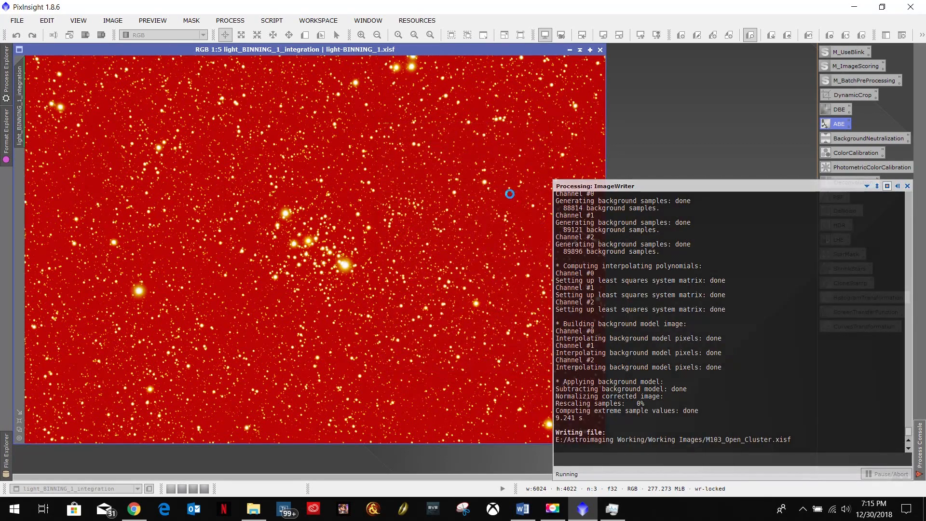
Close the integration image and open M103_Open_Cluster.xisf from the Working Images folder
{"action": "left_click", "coordinate": [600, 49]}
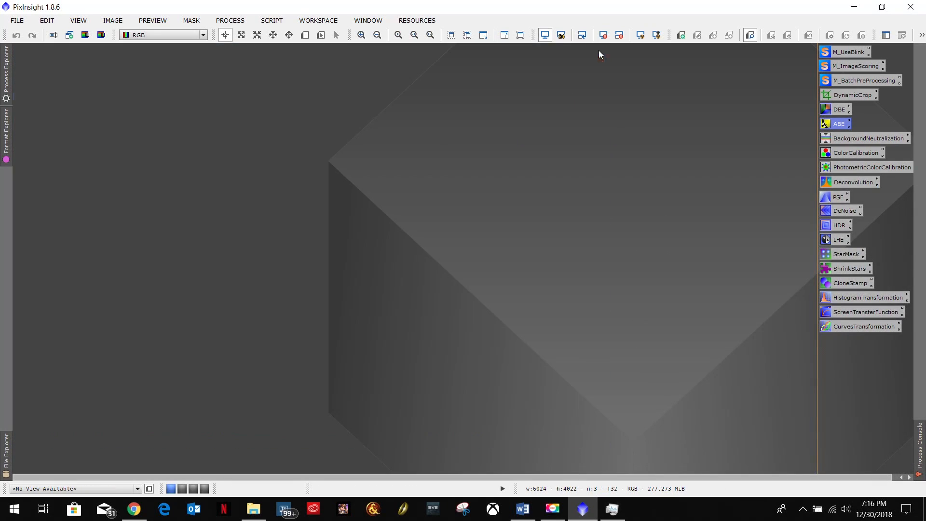
{"action": "double_click", "coordinate": [190, 134]}
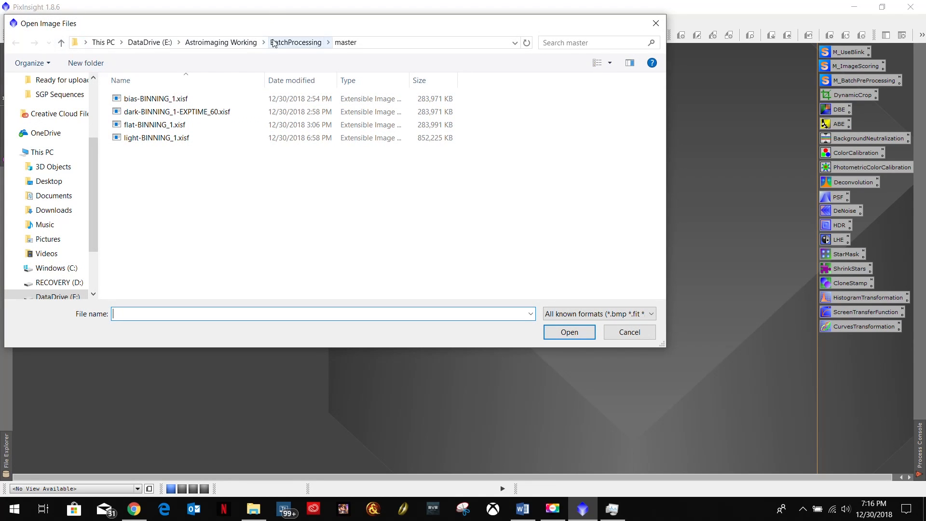
{"action": "left_click", "coordinate": [221, 42]}
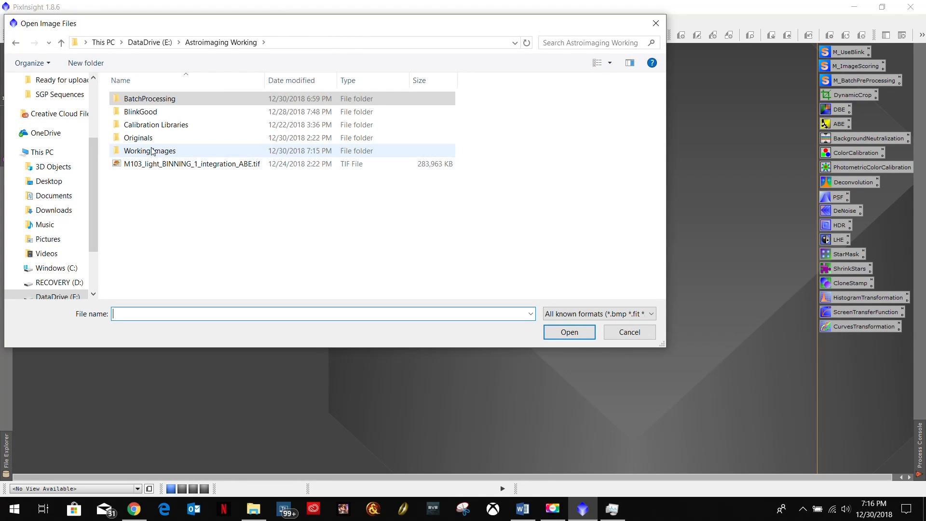
{"action": "double_click", "coordinate": [153, 151]}
{"action": "double_click", "coordinate": [154, 99]}
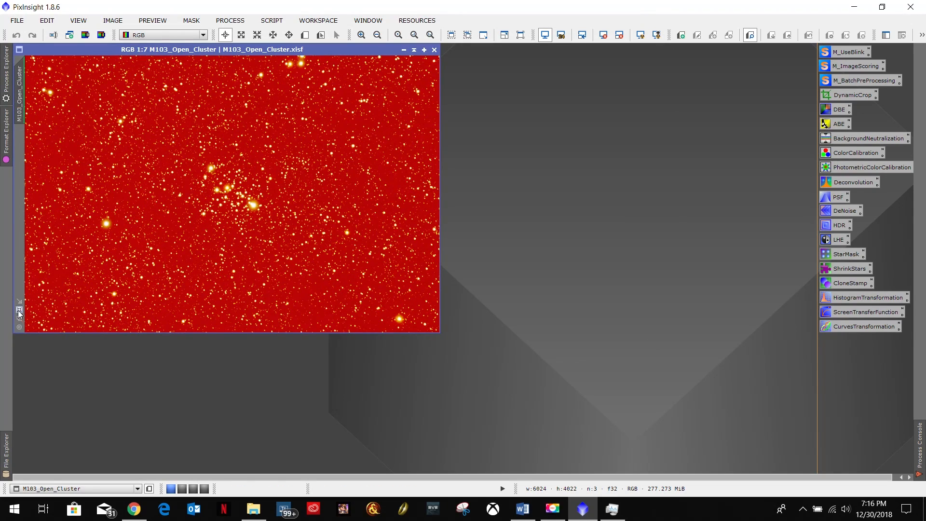
Enlarge the M103_Open_Cluster window to a 1:5 view and compare the image with its screen stretch reset and auto-stretched
{"action": "left_click", "coordinate": [19, 312]}
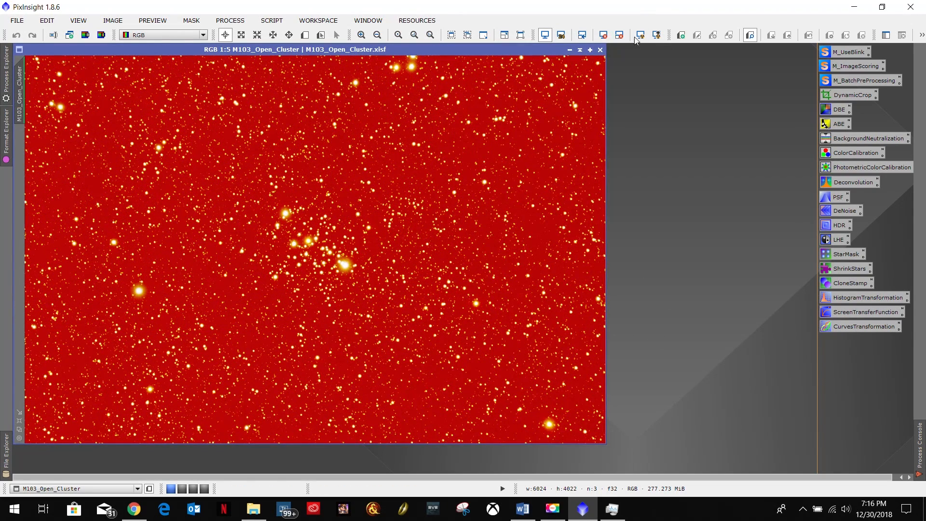
{"action": "left_click", "coordinate": [603, 35]}
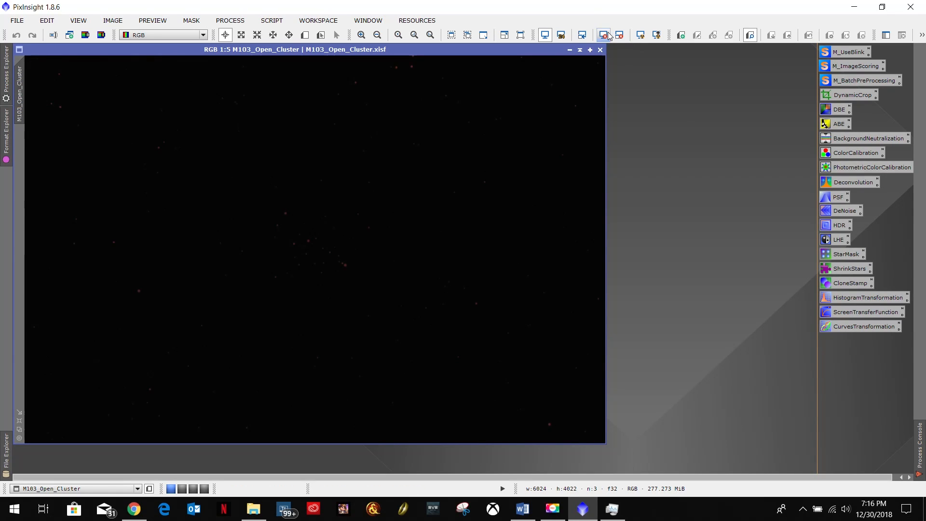
{"action": "left_click", "coordinate": [640, 34]}
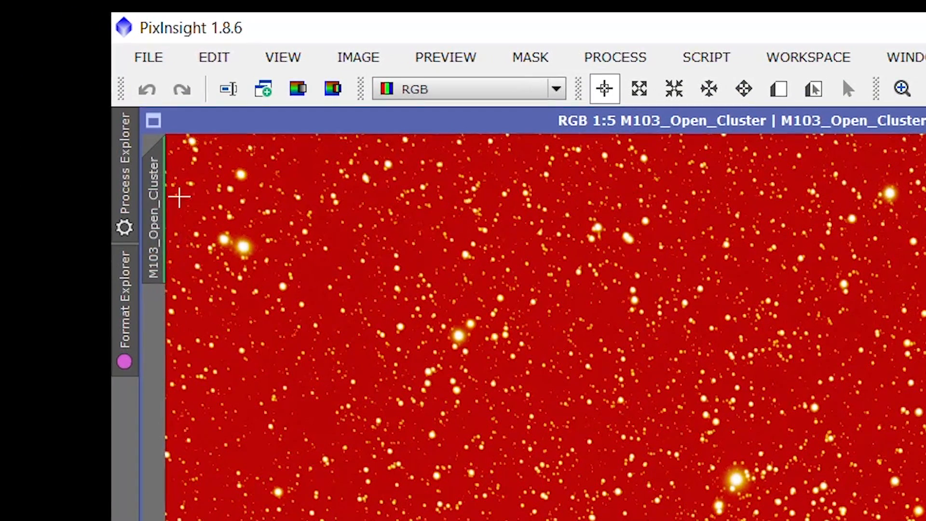
{"action": "mouse_move", "coordinate": [163, 164]}
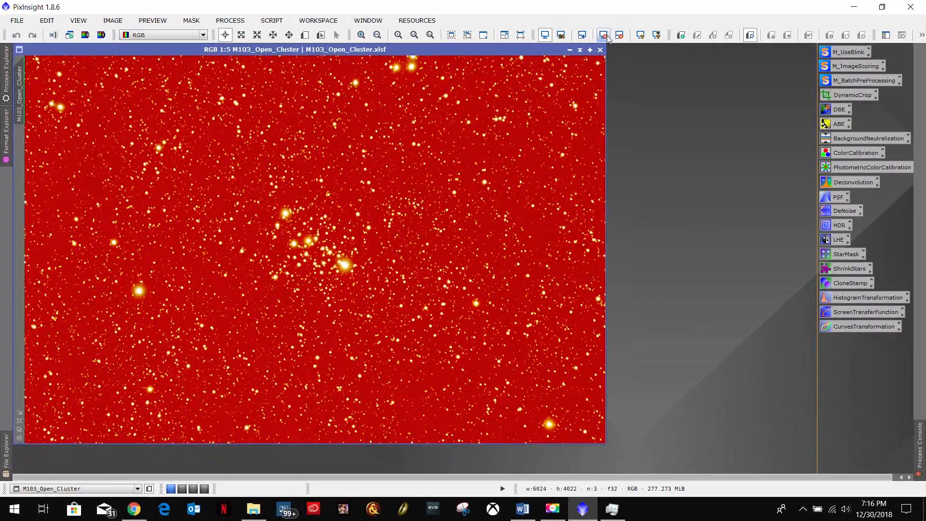
{"action": "left_click", "coordinate": [921, 55]}
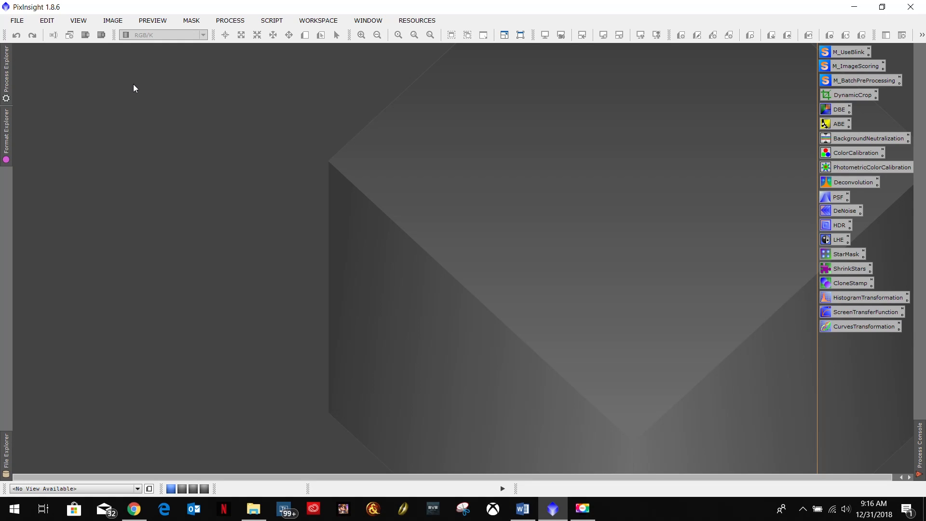
Reopen M103_Open_Cluster.xisf and start a DynamicBackgroundExtraction session on it
{"action": "key", "text": "ctrl+o"}
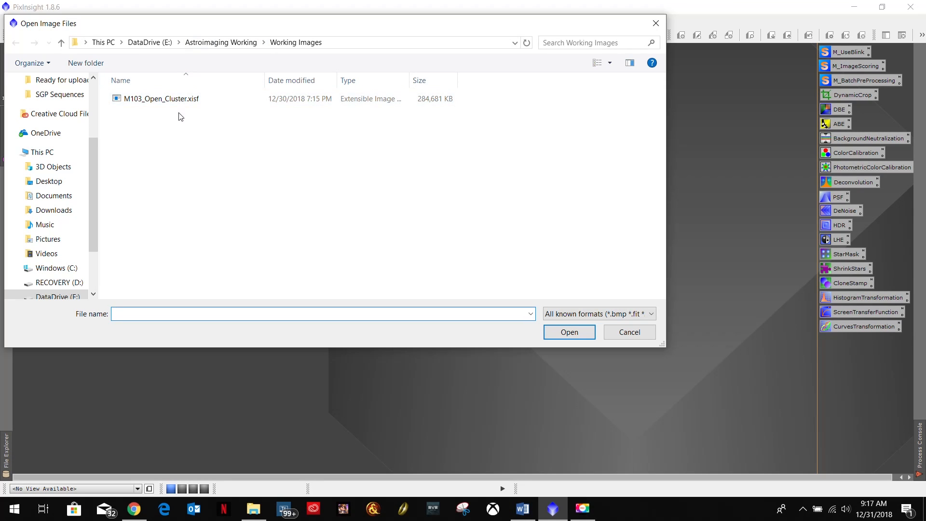
{"action": "double_click", "coordinate": [155, 99]}
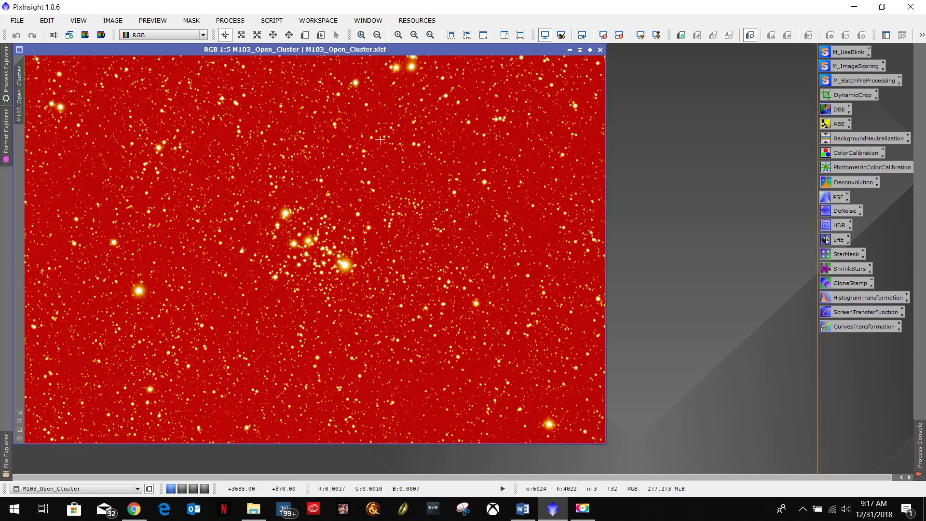
{"action": "left_click", "coordinate": [837, 110]}
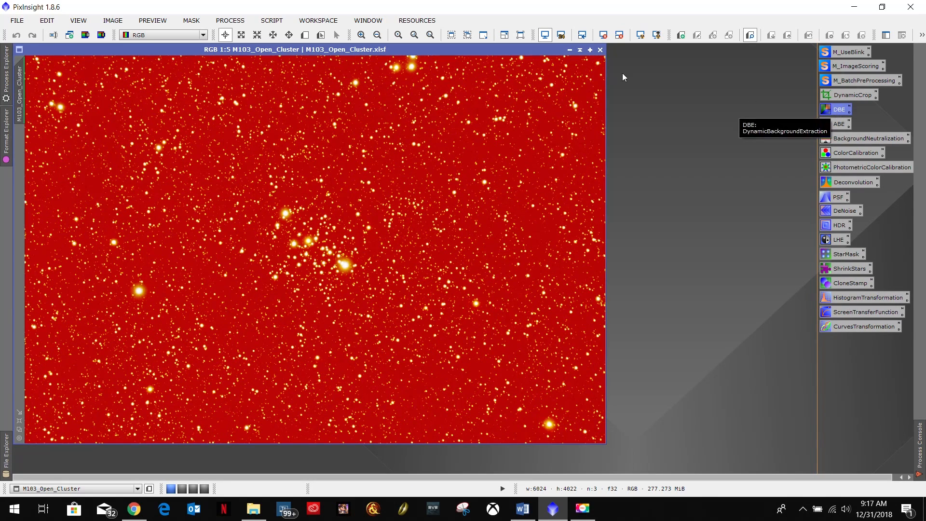
{"action": "left_click", "coordinate": [231, 21]}
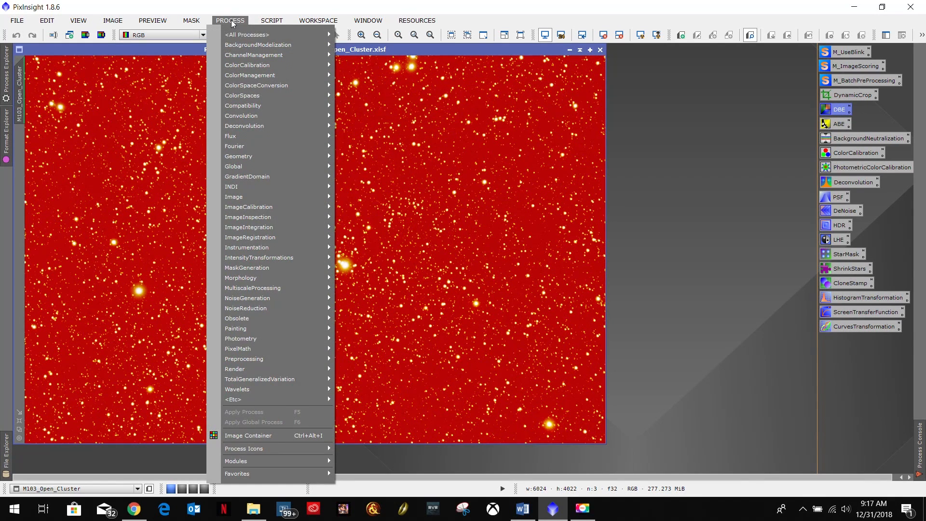
{"action": "mouse_move", "coordinate": [246, 35]}
{"action": "left_click", "coordinate": [736, 136]}
{"action": "double_click", "coordinate": [838, 110]}
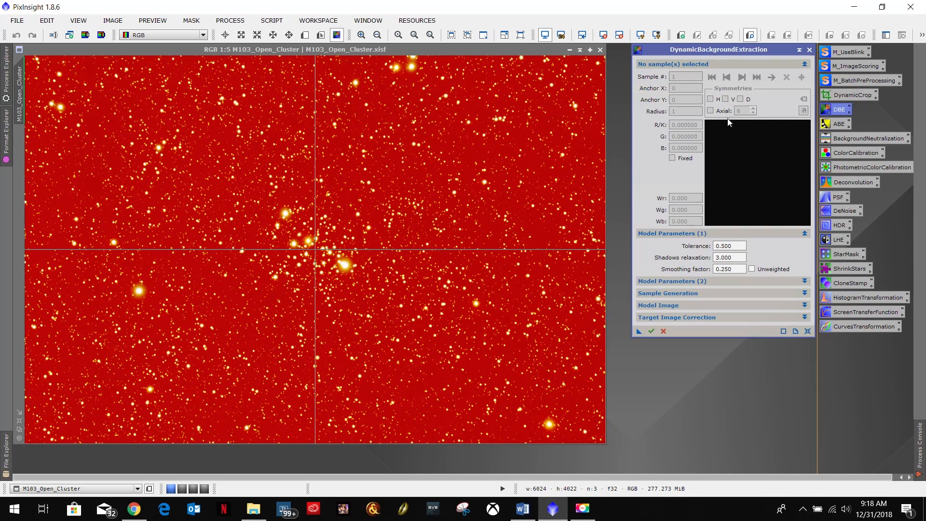
{"action": "left_click", "coordinate": [722, 49]}
Switch to the workflow notes in Word and check the recommended DBE settings, especially the Model Parameters tolerance
{"action": "left_click", "coordinate": [526, 512]}
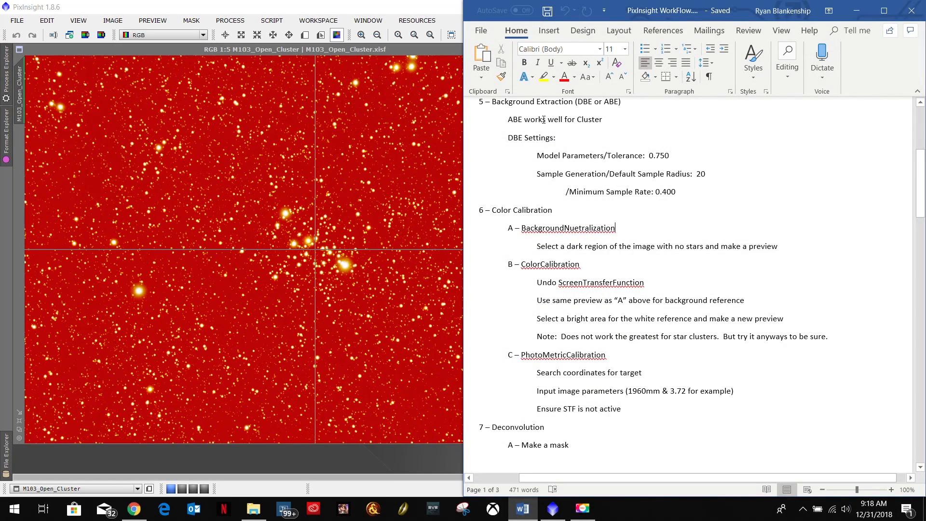
{"action": "left_click_drag", "start_coordinate": [508, 120], "coordinate": [603, 121]}
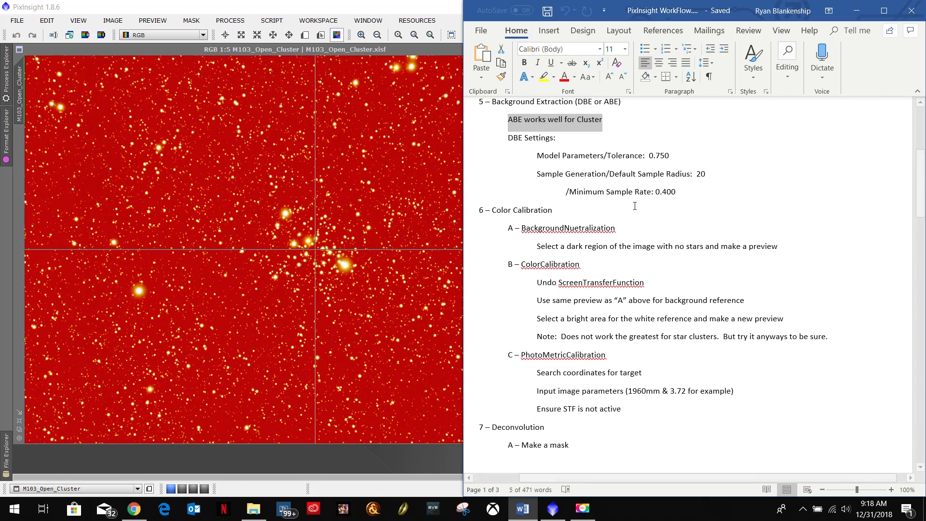
{"action": "left_click_drag", "start_coordinate": [538, 155], "coordinate": [606, 157]}
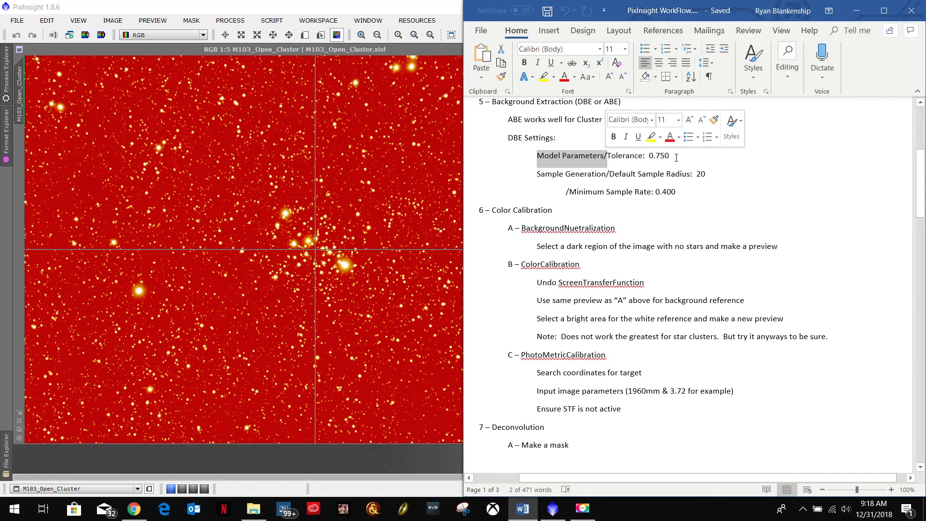
{"action": "left_click_drag", "start_coordinate": [676, 158], "coordinate": [607, 157]}
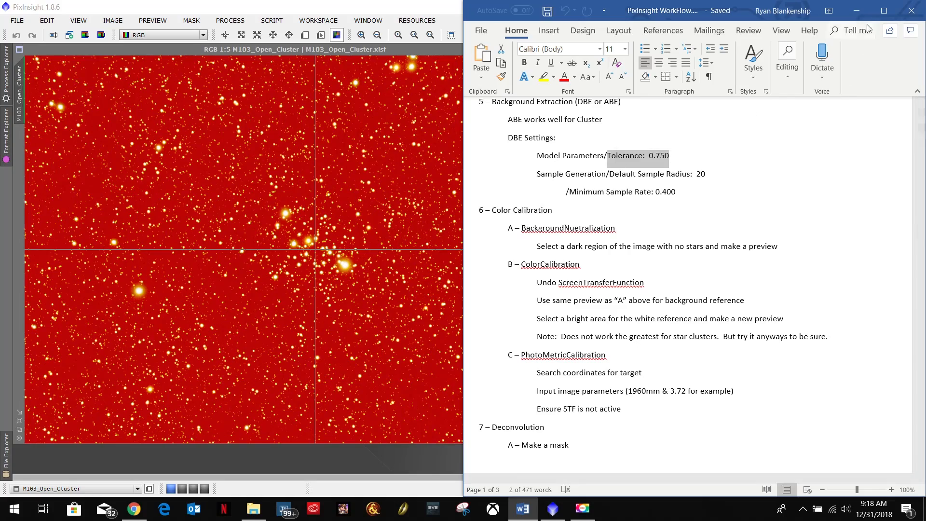
{"action": "left_click", "coordinate": [856, 11]}
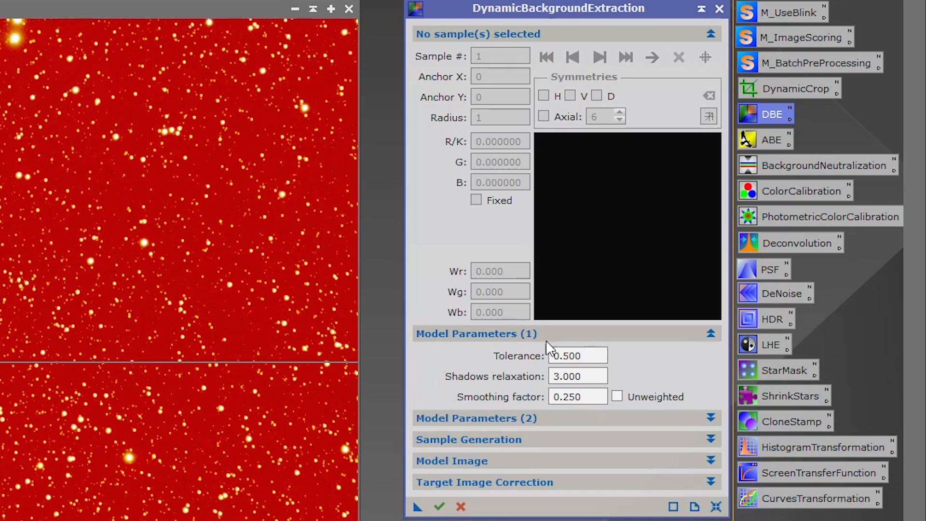
Set the DynamicBackgroundExtraction Tolerance in Model Parameters (1) to 0.750 and collapse that section
{"action": "left_click", "coordinate": [583, 356]}
{"action": "left_click_drag", "start_coordinate": [599, 355], "coordinate": [526, 356]}
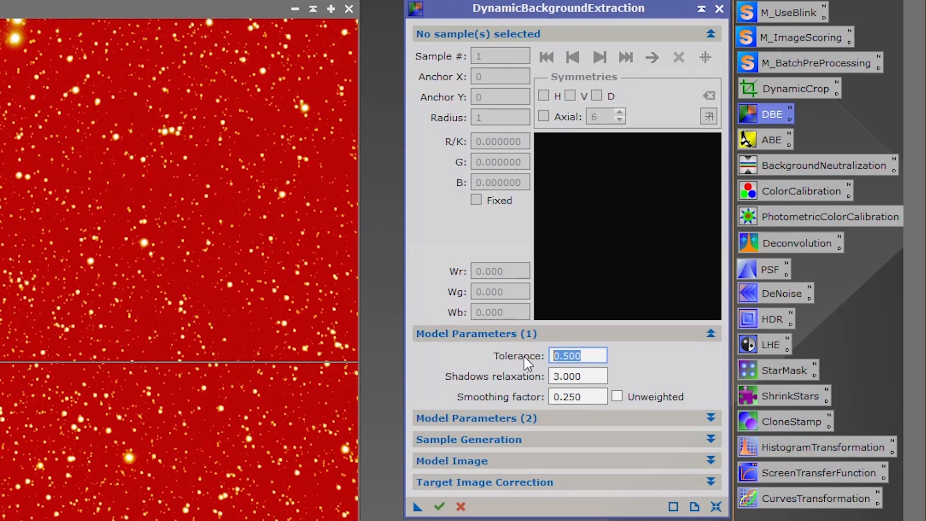
{"action": "type", "text": "0.750"}
{"action": "key", "text": "Return"}
{"action": "left_click", "coordinate": [532, 332]}
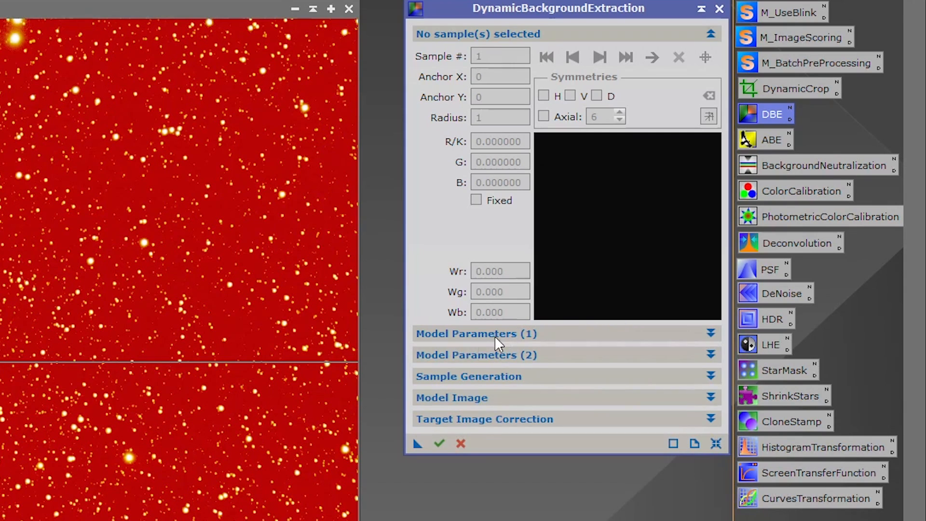
Check the Model Parameters (2) settings and workflow notes, and set the minimum sample weight in Sample Generation to 0.400
{"action": "left_click", "coordinate": [461, 352]}
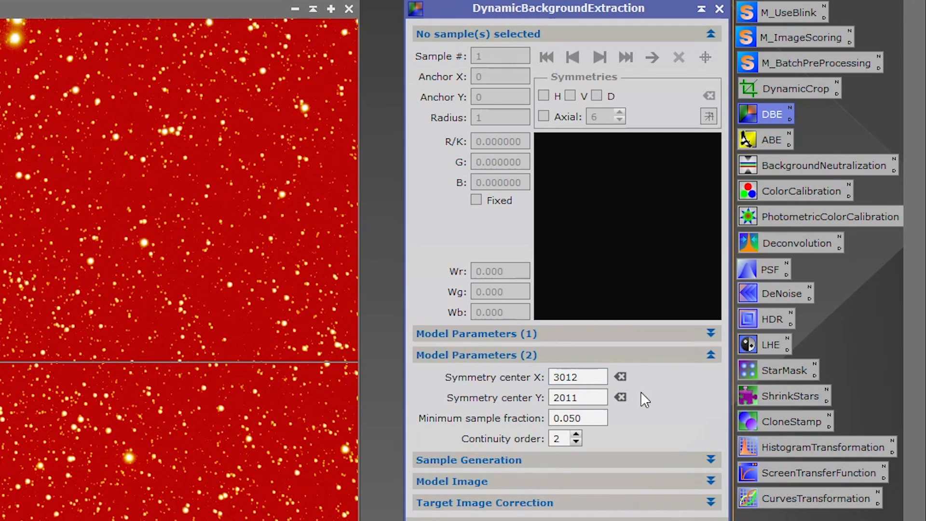
{"action": "left_click", "coordinate": [566, 353]}
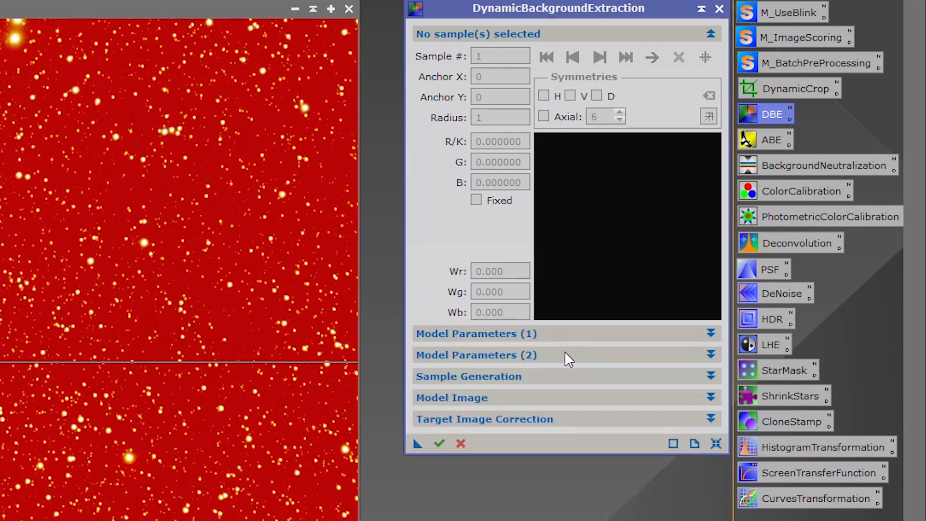
{"action": "left_click", "coordinate": [545, 373]}
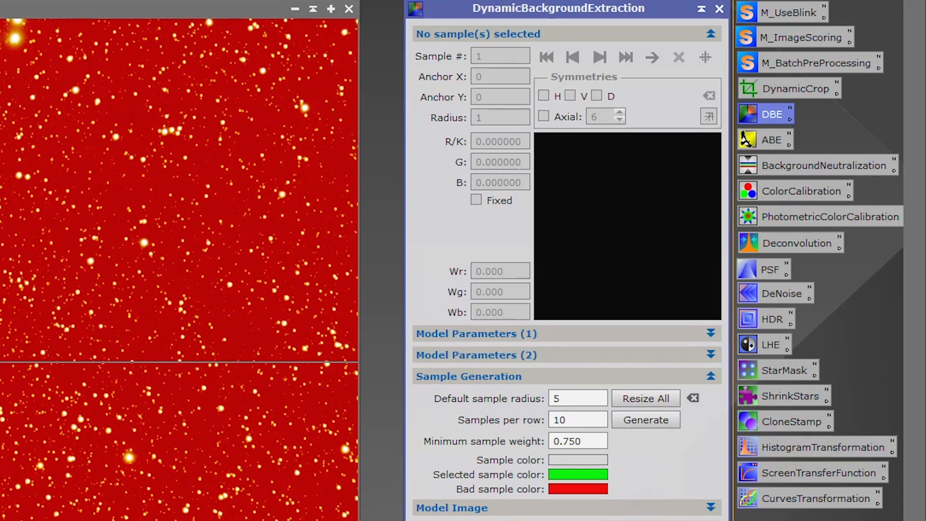
{"action": "key", "text": "alt+Tab"}
{"action": "left_click", "coordinate": [564, 441]}
{"action": "left_click_drag", "start_coordinate": [589, 441], "coordinate": [564, 441]}
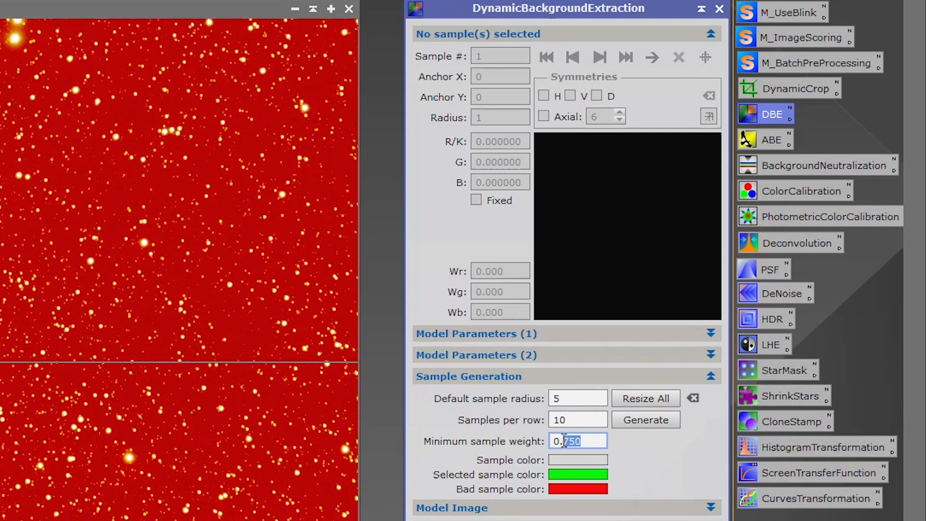
{"action": "type", "text": "4"}
Generate the background samples with a radius of 5 and 10 samples per row, and inspect their size on the image
{"action": "left_click_drag", "start_coordinate": [588, 418], "coordinate": [454, 420]}
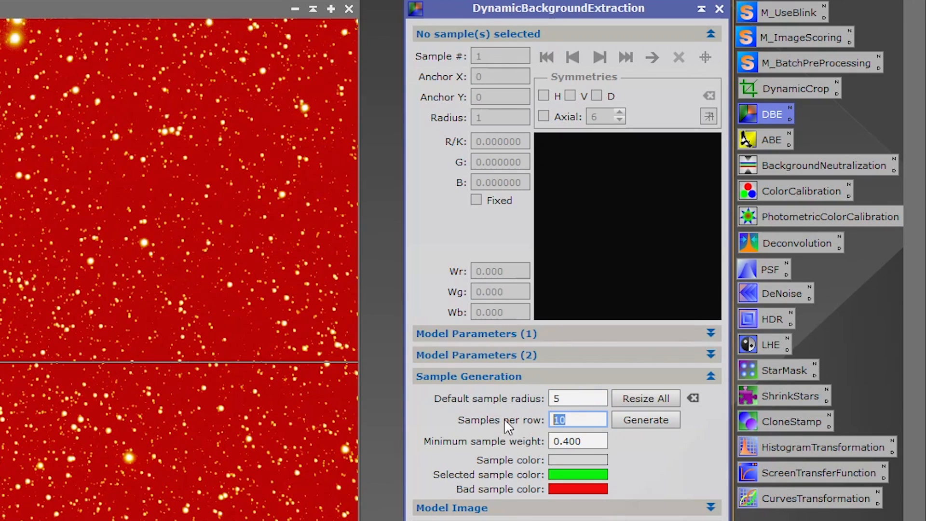
{"action": "left_click", "coordinate": [578, 399]}
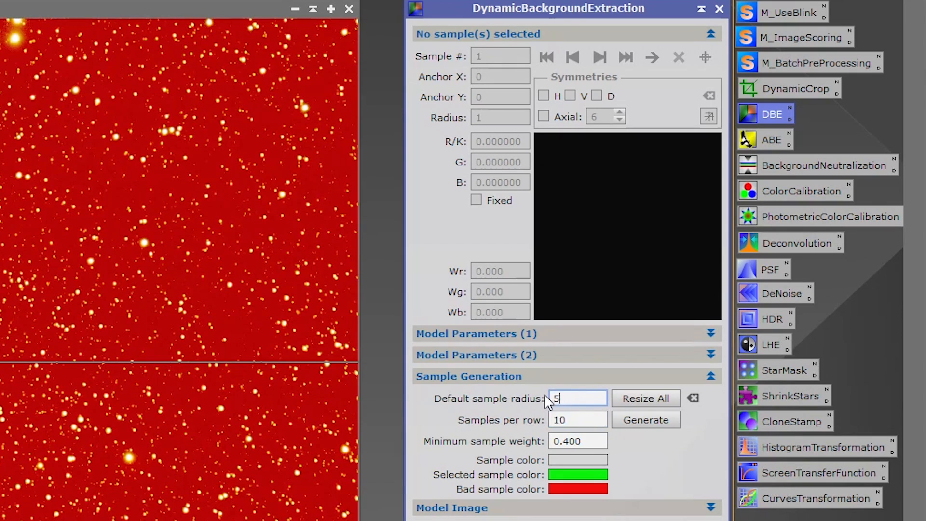
{"action": "left_click", "coordinate": [640, 420]}
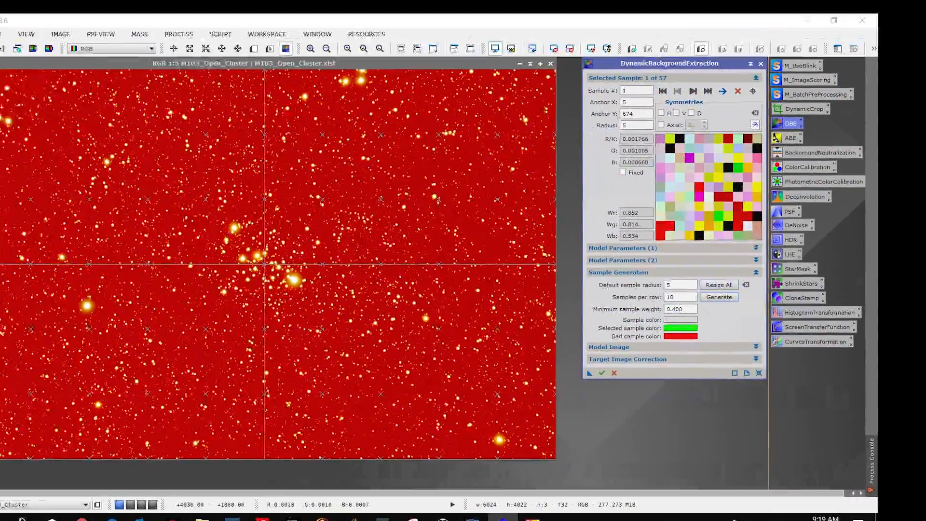
{"action": "scroll", "coordinate": [130, 363], "scroll_direction": "up", "scroll_amount": 4}
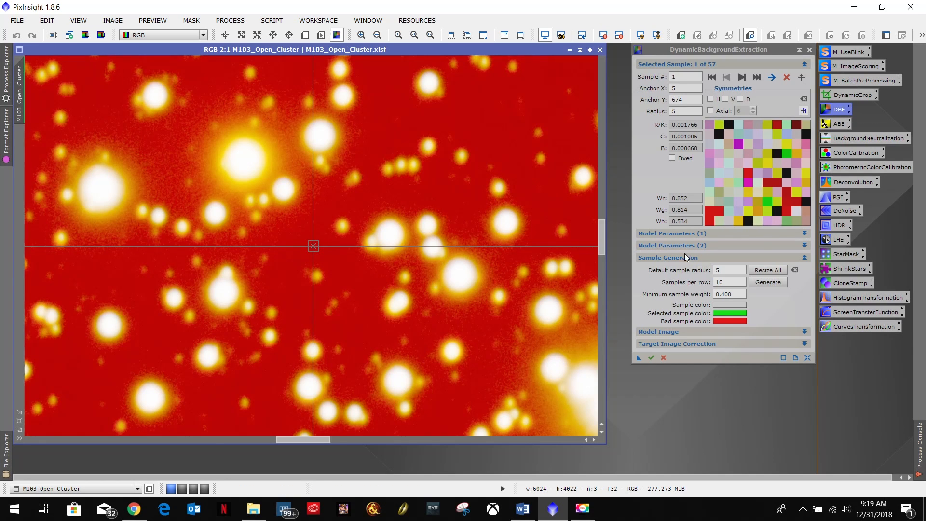
{"action": "scroll", "coordinate": [304, 306], "scroll_direction": "down", "scroll_amount": 5}
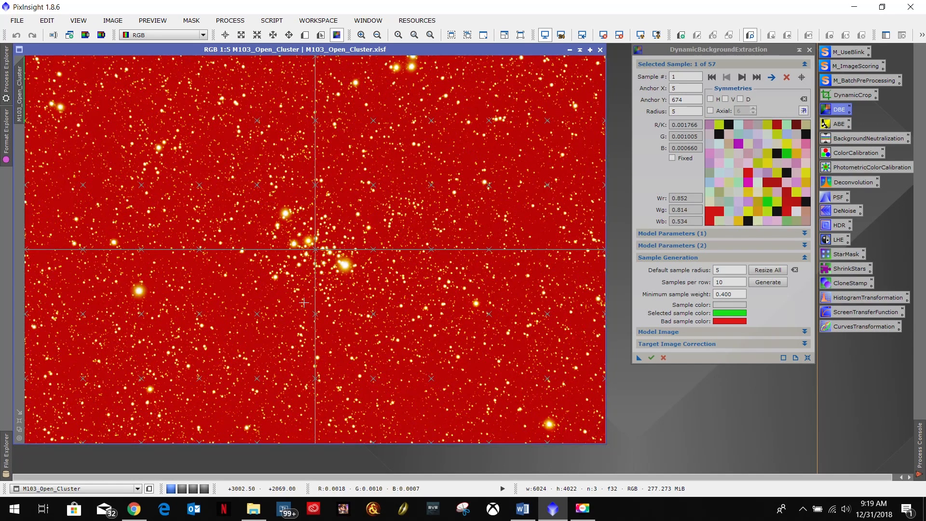
Set the default sample radius to 20, resize all samples and inspect the enlarged boxes around the cluster
{"action": "double_click", "coordinate": [730, 270]}
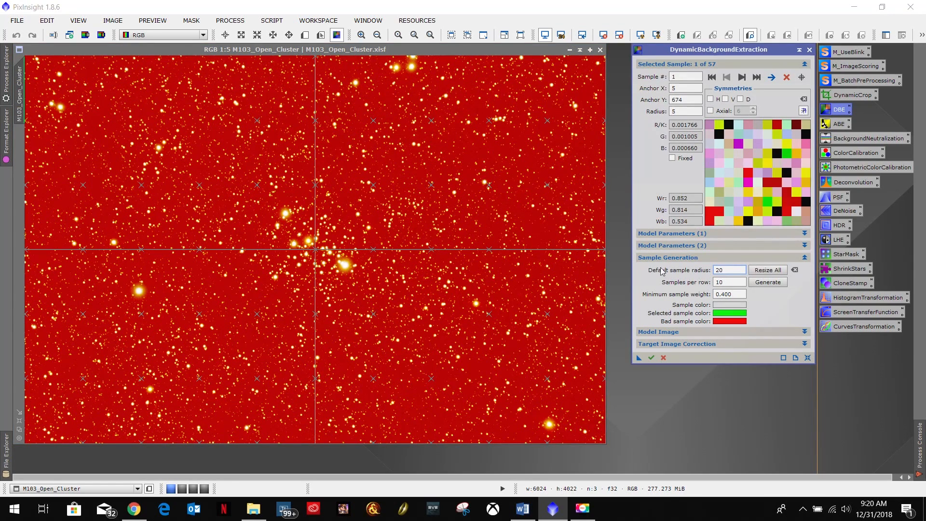
{"action": "left_click", "coordinate": [771, 271]}
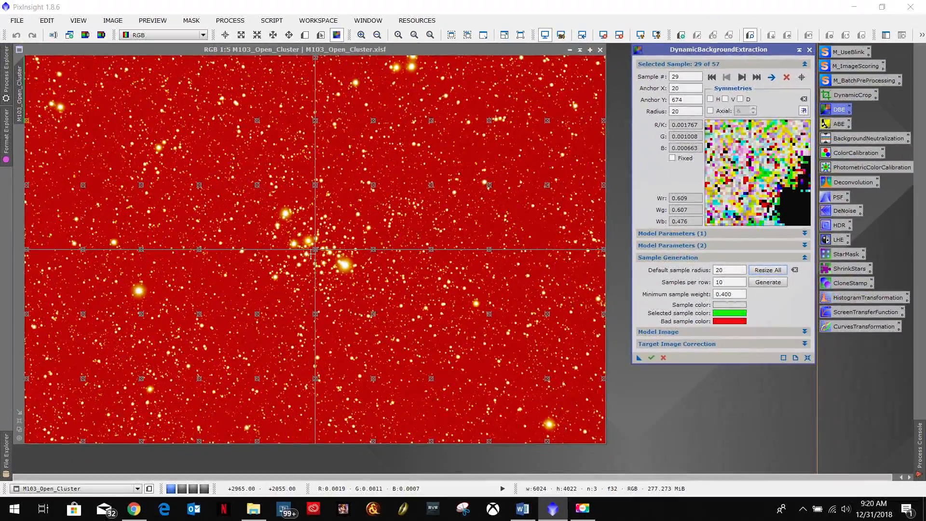
{"action": "scroll", "coordinate": [354, 276], "scroll_direction": "down", "scroll_amount": 2}
{"action": "scroll", "coordinate": [311, 252], "scroll_direction": "up", "scroll_amount": 8}
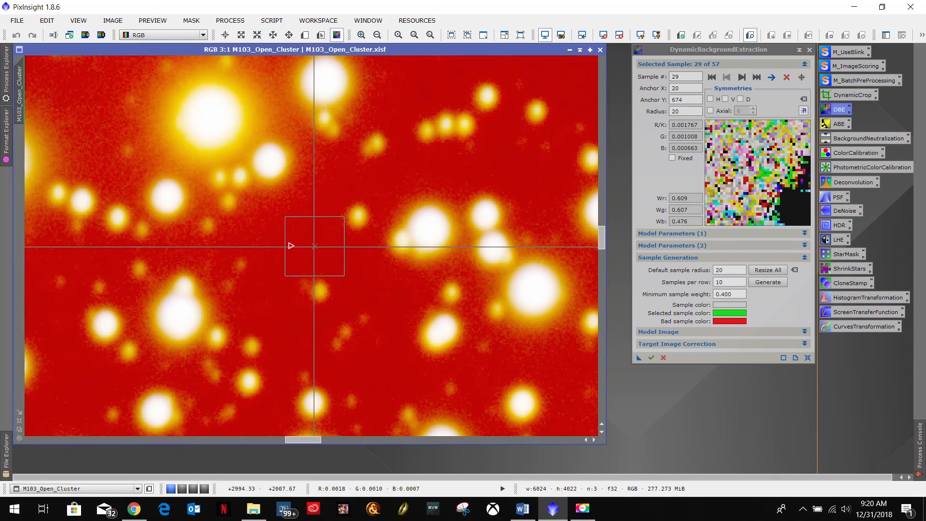
{"action": "scroll", "coordinate": [328, 262], "scroll_direction": "down", "scroll_amount": 5}
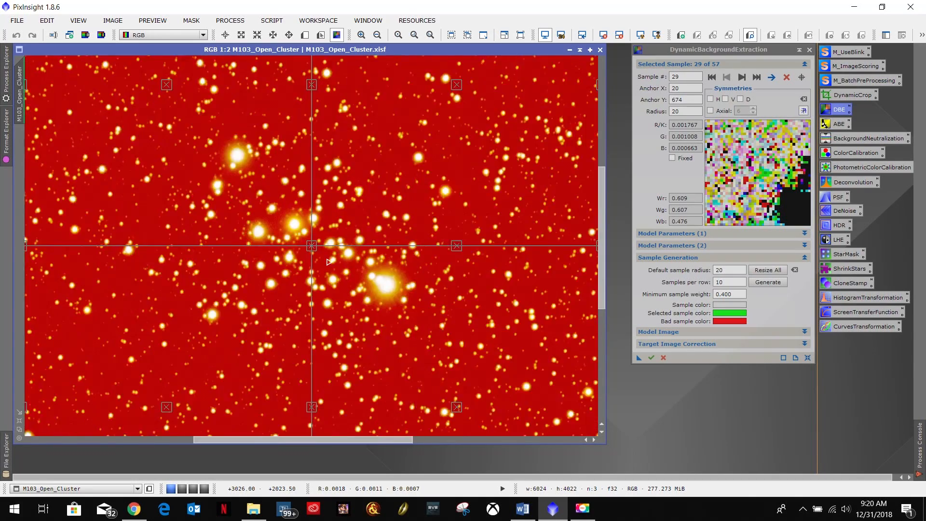
{"action": "scroll", "coordinate": [328, 262], "scroll_direction": "down", "scroll_amount": 1}
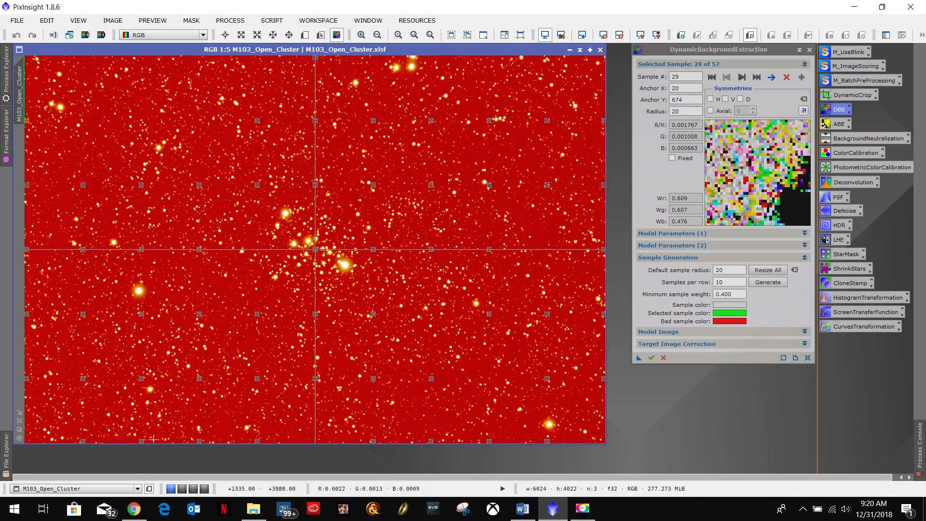
Review the Model Parameters (1) values and the default sample radius, and examine the generated sample grid around the cluster
{"action": "left_click", "coordinate": [716, 234]}
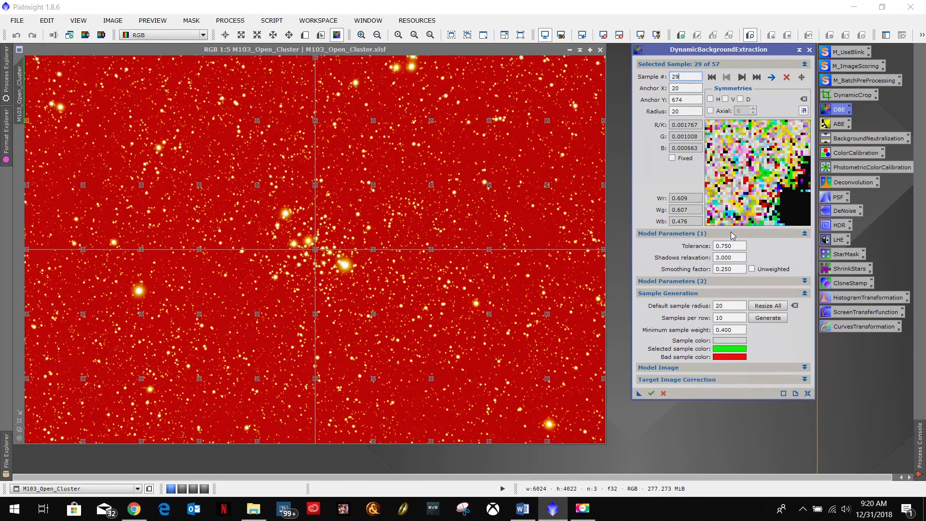
{"action": "left_click", "coordinate": [731, 234]}
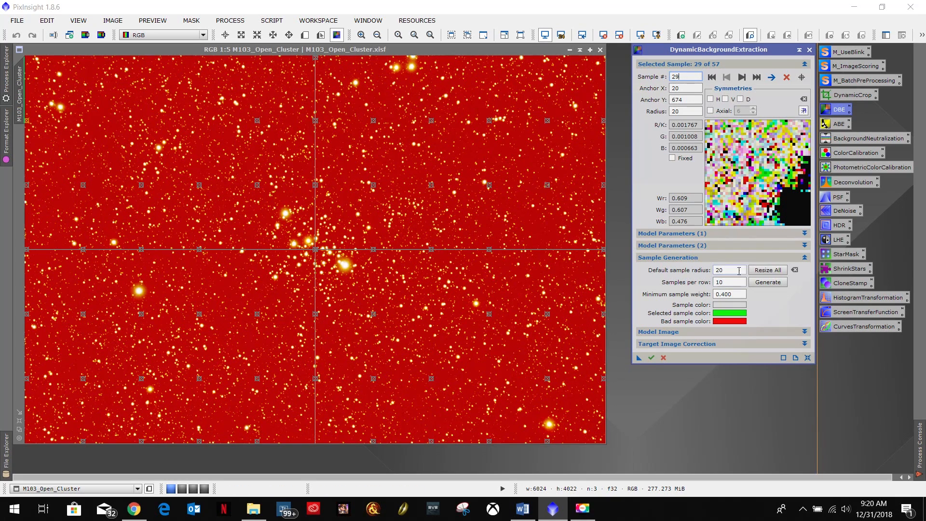
{"action": "double_click", "coordinate": [717, 270]}
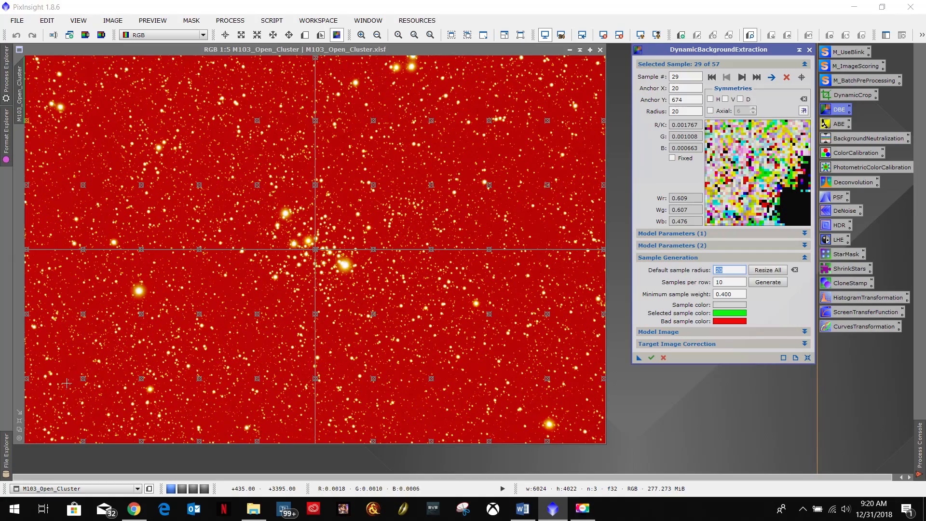
{"action": "scroll", "coordinate": [84, 368], "scroll_direction": "down", "scroll_amount": 1}
{"action": "scroll", "coordinate": [94, 360], "scroll_direction": "up", "scroll_amount": 3}
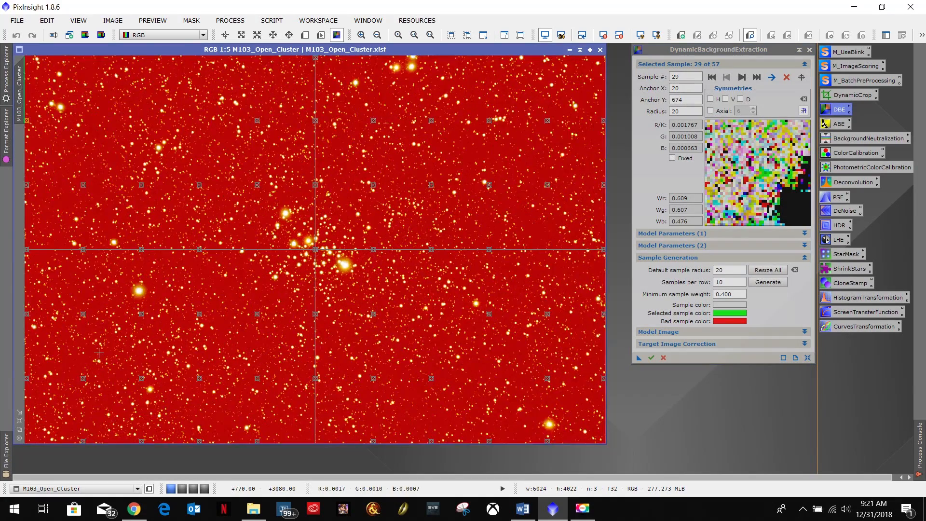
{"action": "scroll", "coordinate": [373, 224], "scroll_direction": "up", "scroll_amount": 1}
{"action": "scroll", "coordinate": [372, 224], "scroll_direction": "up", "scroll_amount": 1}
{"action": "scroll", "coordinate": [373, 224], "scroll_direction": "down", "scroll_amount": 1}
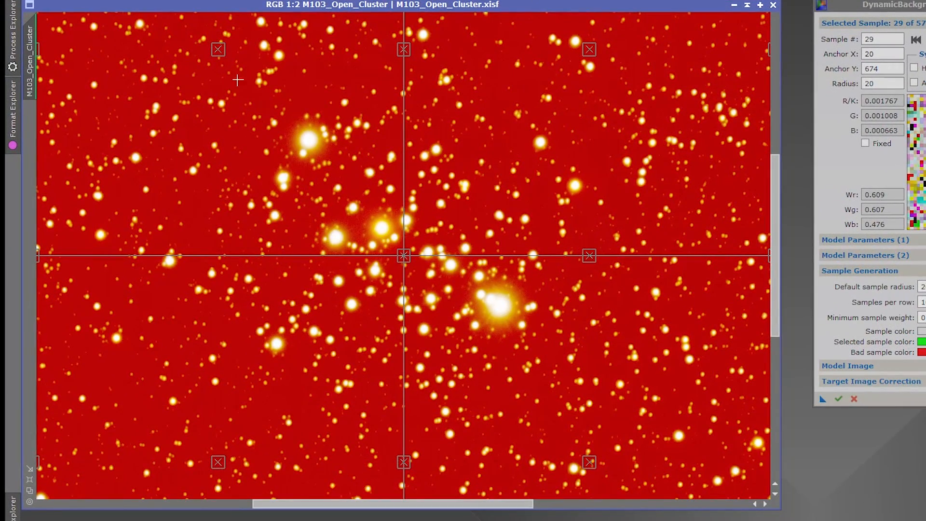
Move the bottom-edge sample near the image's lower-left corner to X 720, Y 3899 and add a sample at X 170, Y 3914
{"action": "left_click_drag", "start_coordinate": [778, 174], "coordinate": [602, 515]}
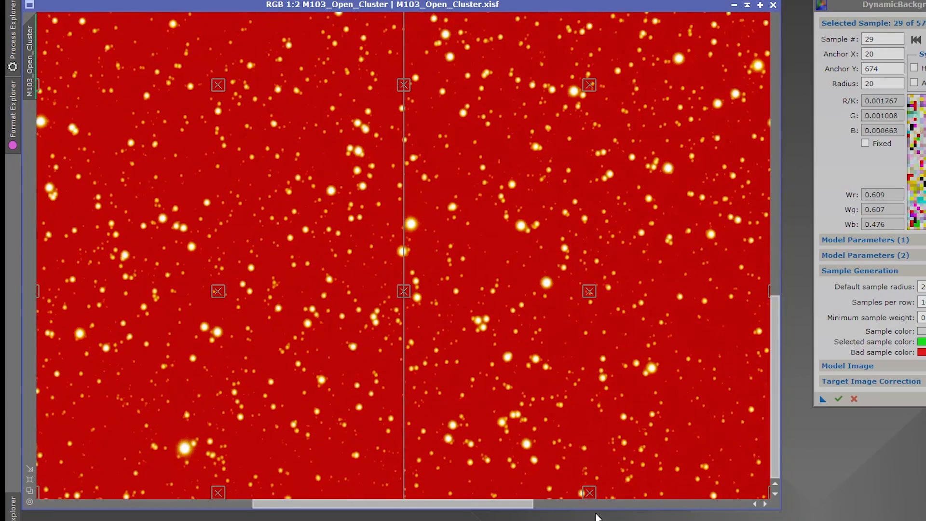
{"action": "left_click_drag", "start_coordinate": [523, 504], "coordinate": [304, 504]}
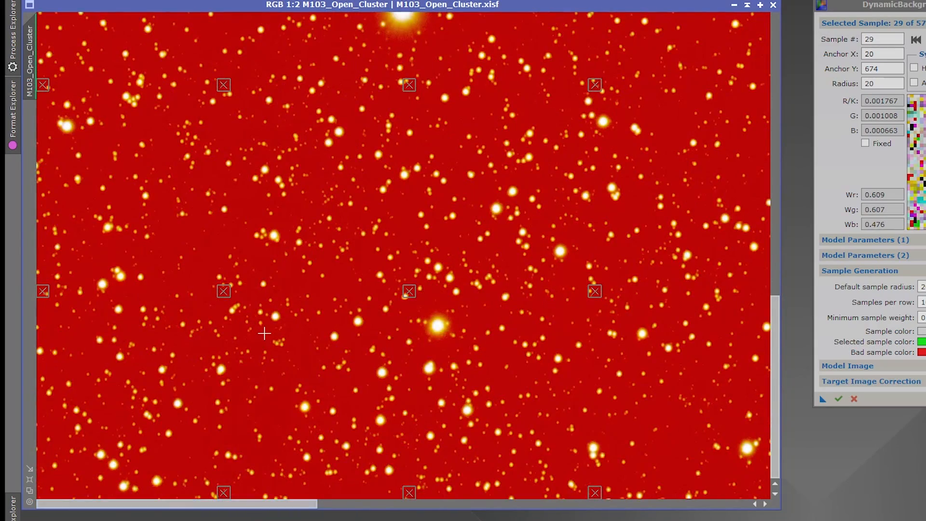
{"action": "scroll", "coordinate": [264, 333], "scroll_direction": "up", "scroll_amount": 1}
{"action": "left_click_drag", "start_coordinate": [774, 354], "coordinate": [776, 461]}
{"action": "scroll", "coordinate": [468, 307], "scroll_direction": "down", "scroll_amount": 1}
{"action": "left_click", "coordinate": [225, 493]}
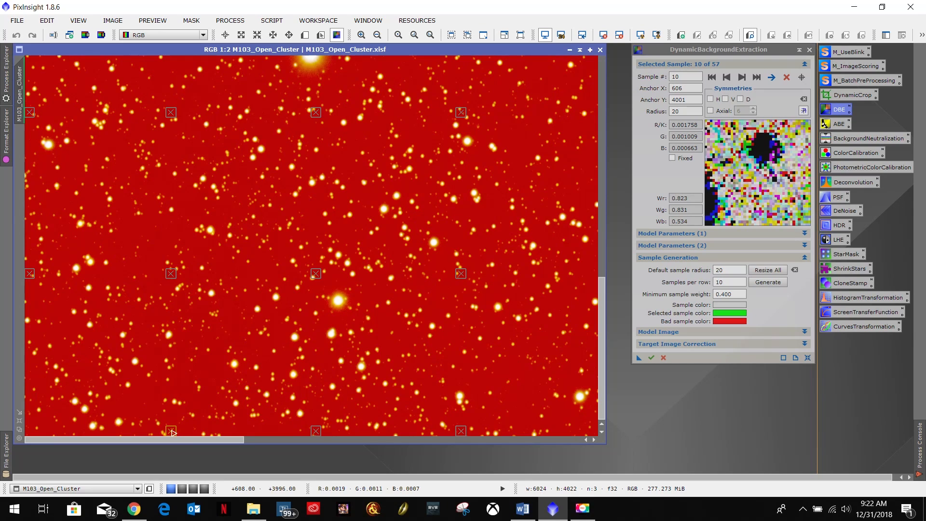
{"action": "left_click_drag", "start_coordinate": [172, 432], "coordinate": [200, 408]}
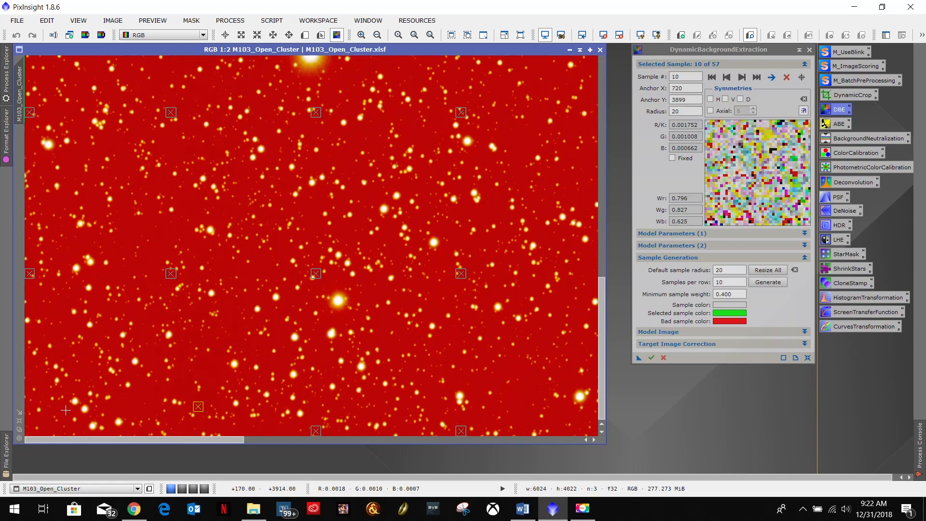
{"action": "left_click", "coordinate": [66, 410]}
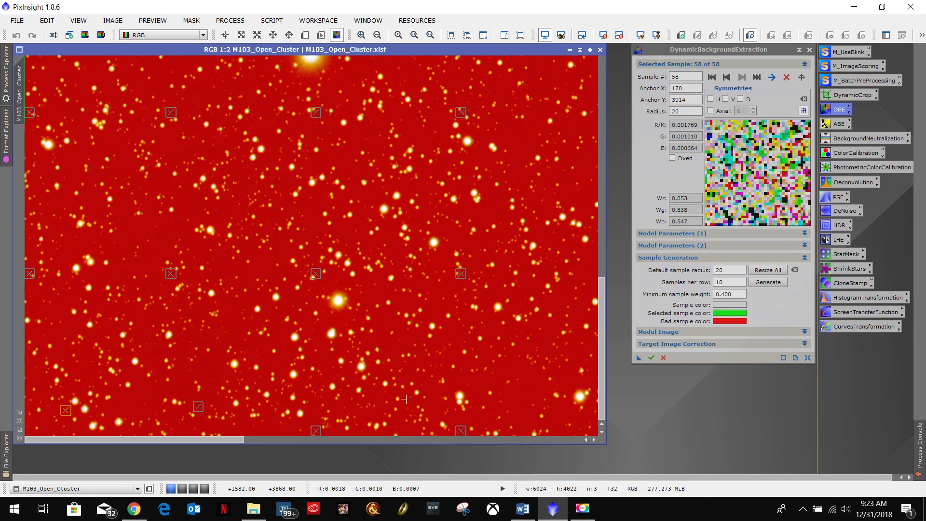
Examine the sample boxes from the cluster centre down to the image's lower-left region for stars inside them
{"action": "scroll", "coordinate": [373, 225], "scroll_direction": "down", "scroll_amount": 1}
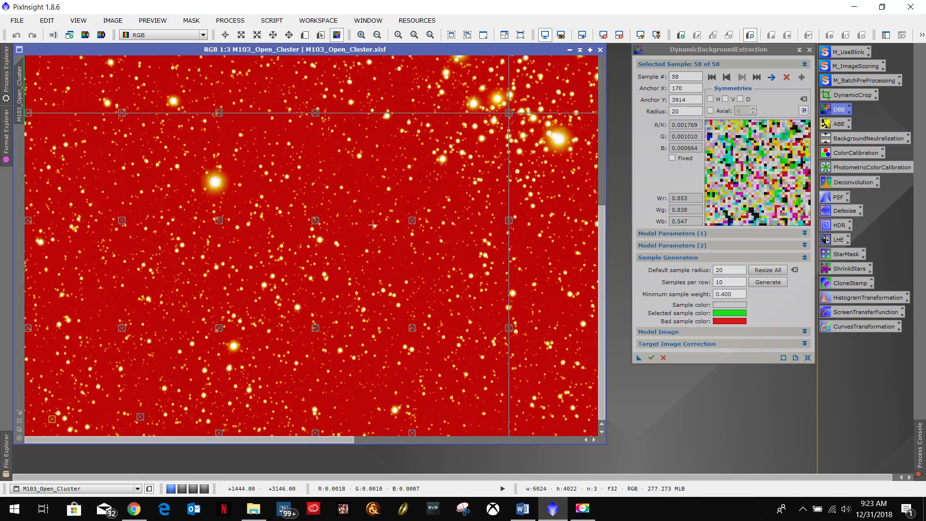
{"action": "scroll", "coordinate": [373, 225], "scroll_direction": "up", "scroll_amount": 1}
{"action": "scroll", "coordinate": [373, 225], "scroll_direction": "down", "scroll_amount": 3}
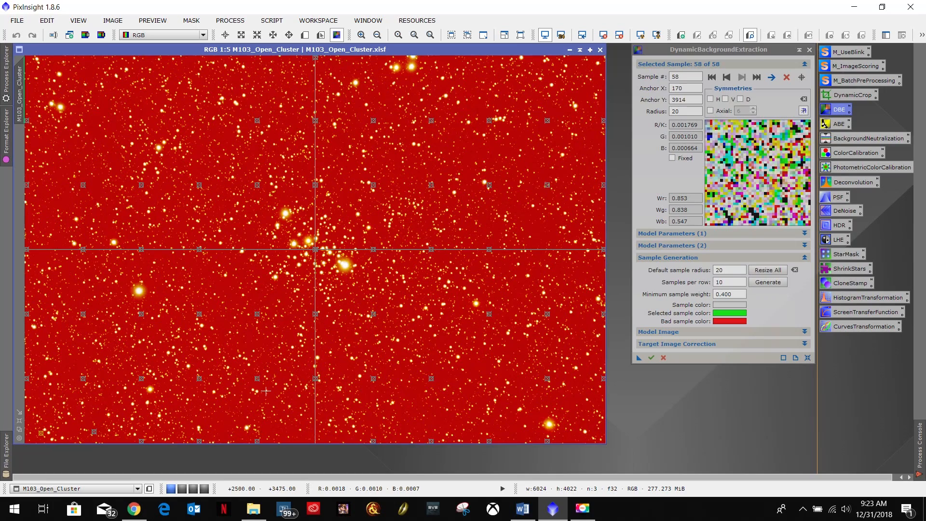
{"action": "scroll", "coordinate": [212, 367], "scroll_direction": "up", "scroll_amount": 4}
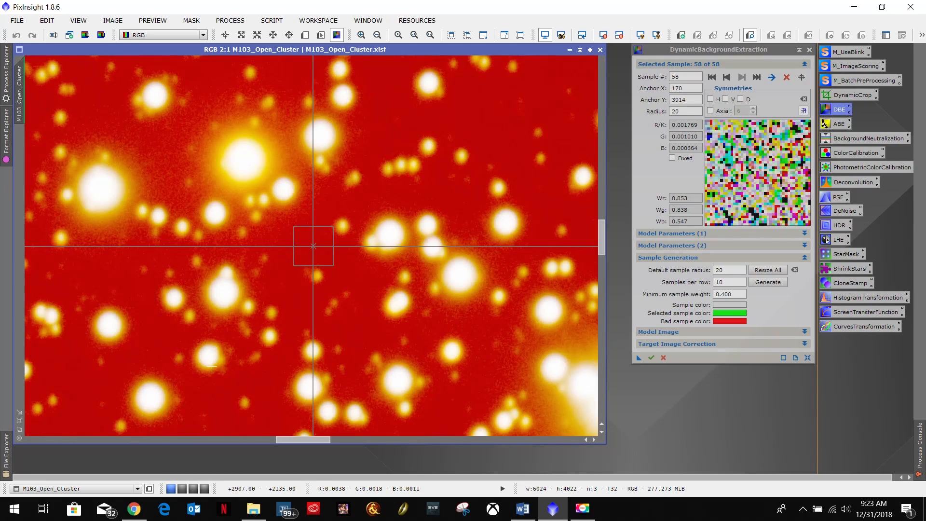
{"action": "left_click_drag", "start_coordinate": [601, 213], "coordinate": [594, 395]}
{"action": "scroll", "coordinate": [509, 287], "scroll_direction": "up", "scroll_amount": 1}
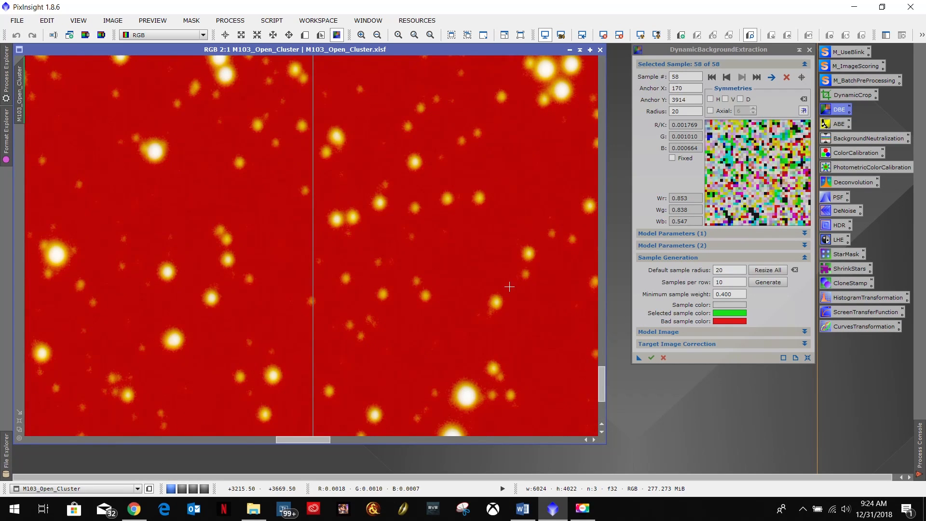
{"action": "scroll", "coordinate": [513, 309], "scroll_direction": "down", "scroll_amount": 2}
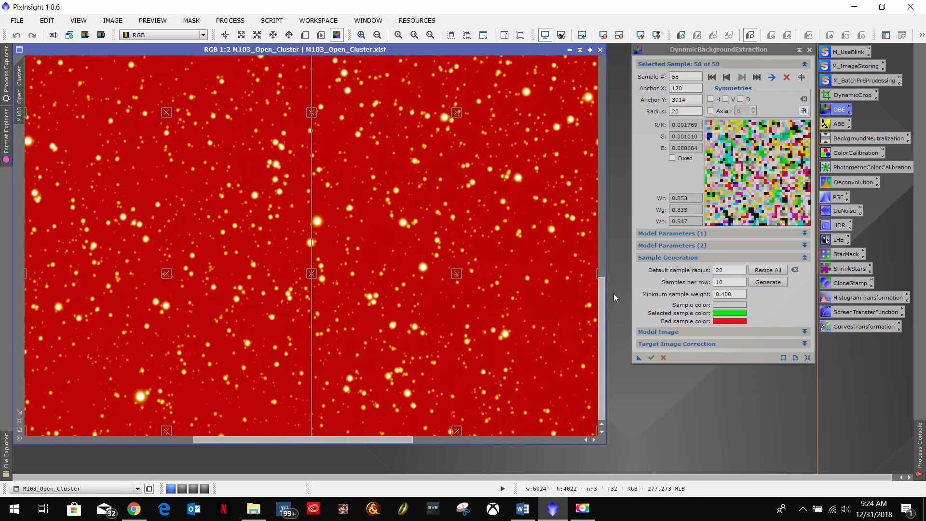
{"action": "left_click_drag", "start_coordinate": [374, 441], "coordinate": [164, 464]}
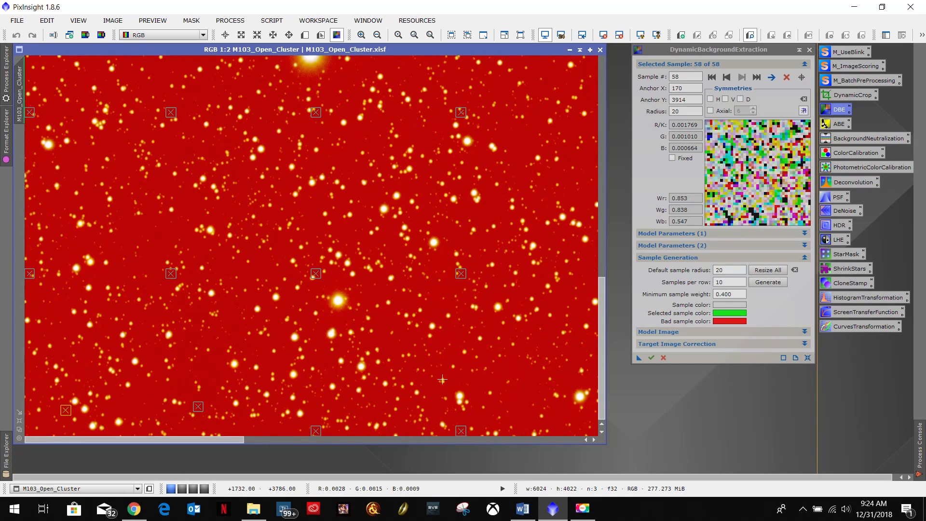
Shift the samples in the bottom row and the row above it, in the image's lower-left region, onto star-free background
{"action": "left_click_drag", "start_coordinate": [316, 431], "coordinate": [315, 421]}
{"action": "left_click_drag", "start_coordinate": [461, 430], "coordinate": [462, 421]}
{"action": "left_click_drag", "start_coordinate": [461, 273], "coordinate": [452, 283]}
{"action": "left_click_drag", "start_coordinate": [316, 273], "coordinate": [317, 228]}
{"action": "left_click_drag", "start_coordinate": [170, 273], "coordinate": [154, 265]}
{"action": "left_click_drag", "start_coordinate": [30, 273], "coordinate": [66, 257]}
Shift the four samples in the third row from the bottom, in the image's lower-left region, onto star-free background
{"action": "left_click_drag", "start_coordinate": [30, 112], "coordinate": [58, 112]}
{"action": "left_click_drag", "start_coordinate": [170, 111], "coordinate": [173, 110]}
{"action": "left_click_drag", "start_coordinate": [316, 112], "coordinate": [346, 135]}
{"action": "left_click_drag", "start_coordinate": [461, 112], "coordinate": [512, 142]}
Check the lower-middle region's samples and shift those overlapping stars in the second and third rows from the bottom onto clear background
{"action": "left_click_drag", "start_coordinate": [224, 439], "coordinate": [388, 431]}
{"action": "left_click", "coordinate": [92, 431]}
{"action": "left_click", "coordinate": [527, 273]}
{"action": "left_click_drag", "start_coordinate": [382, 273], "coordinate": [416, 258]}
{"action": "left_click_drag", "start_coordinate": [237, 273], "coordinate": [310, 234]}
{"action": "left_click_drag", "start_coordinate": [93, 273], "coordinate": [90, 285]}
{"action": "left_click", "coordinate": [92, 113]}
{"action": "left_click_drag", "start_coordinate": [237, 113], "coordinate": [226, 122]}
{"action": "left_click_drag", "start_coordinate": [382, 112], "coordinate": [388, 132]}
Check the bottom-row samples in the image's lower-right region and nudge those touching stars onto clear background
{"action": "left_click_drag", "start_coordinate": [429, 440], "coordinate": [574, 440]}
{"action": "left_click", "coordinate": [162, 430]}
{"action": "left_click_drag", "start_coordinate": [306, 431], "coordinate": [303, 428]}
{"action": "left_click_drag", "start_coordinate": [451, 431], "coordinate": [446, 431]}
Shift the lower-right region's samples in the second and third rows from the bottom onto star-free background
{"action": "left_click", "coordinate": [162, 273]}
{"action": "left_click_drag", "start_coordinate": [452, 274], "coordinate": [474, 290]}
{"action": "left_click_drag", "start_coordinate": [593, 274], "coordinate": [574, 274]}
{"action": "left_click_drag", "start_coordinate": [593, 112], "coordinate": [565, 114]}
{"action": "left_click_drag", "start_coordinate": [452, 113], "coordinate": [463, 113]}
{"action": "left_click_drag", "start_coordinate": [308, 113], "coordinate": [319, 108]}
Check the samples along the horizontal centre line in the image's right-hand part and move those overlapping stars onto clear background
{"action": "left_click_drag", "start_coordinate": [601, 361], "coordinate": [618, 196]}
{"action": "left_click", "coordinate": [593, 392]}
{"action": "left_click", "coordinate": [306, 394]}
{"action": "left_click_drag", "start_coordinate": [306, 394], "coordinate": [310, 386]}
{"action": "left_click_drag", "start_coordinate": [162, 393], "coordinate": [169, 369]}
Shift the four right-hand samples in the row above the centre line onto clear background, placing the edge sample at X 5767, Y 1184
{"action": "left_click_drag", "start_coordinate": [162, 231], "coordinate": [183, 225]}
{"action": "left_click_drag", "start_coordinate": [307, 232], "coordinate": [327, 231]}
{"action": "left_click_drag", "start_coordinate": [451, 232], "coordinate": [449, 205]}
{"action": "left_click_drag", "start_coordinate": [593, 231], "coordinate": [537, 193]}
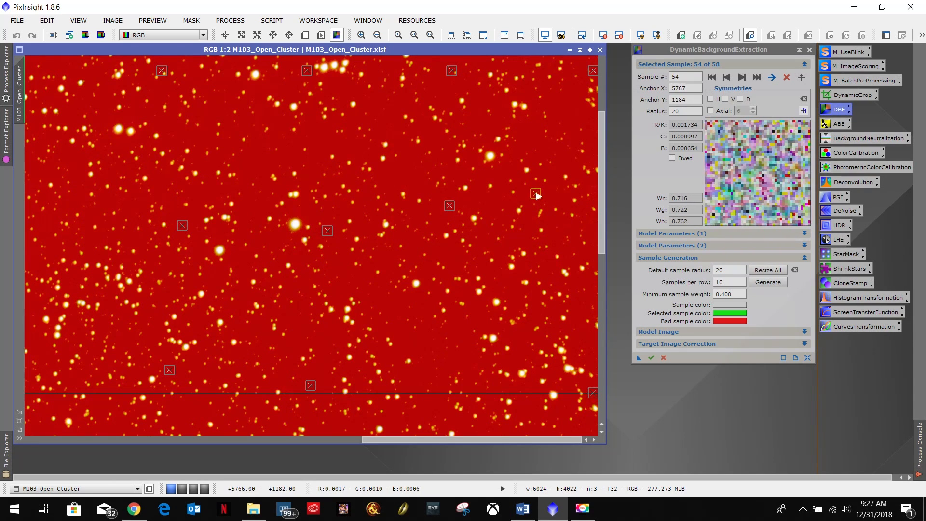
Shift the right-hand samples in the second row above the centre line onto star-free background
{"action": "left_click_drag", "start_coordinate": [592, 71], "coordinate": [528, 91]}
{"action": "left_click_drag", "start_coordinate": [452, 70], "coordinate": [440, 81]}
{"action": "left_click", "coordinate": [306, 71]}
{"action": "left_click_drag", "start_coordinate": [307, 70], "coordinate": [293, 64]}
{"action": "left_click_drag", "start_coordinate": [163, 71], "coordinate": [154, 64]}
{"action": "left_click", "coordinate": [182, 226]}
Move the samples along the horizontal centre line around the cluster away from its stars onto clear background
{"action": "left_click_drag", "start_coordinate": [399, 440], "coordinate": [199, 440]}
{"action": "left_click_drag", "start_coordinate": [538, 392], "coordinate": [539, 395]}
{"action": "left_click_drag", "start_coordinate": [393, 393], "coordinate": [455, 348]}
{"action": "left_click_drag", "start_coordinate": [103, 393], "coordinate": [134, 393]}
Shift the samples in the two rows above the cluster, in the image's middle part, onto star-free background
{"action": "left_click_drag", "start_coordinate": [103, 231], "coordinate": [108, 224]}
{"action": "left_click_drag", "start_coordinate": [248, 232], "coordinate": [241, 233]}
{"action": "left_click_drag", "start_coordinate": [393, 232], "coordinate": [390, 234]}
{"action": "left_click_drag", "start_coordinate": [538, 232], "coordinate": [564, 218]}
{"action": "left_click_drag", "start_coordinate": [538, 71], "coordinate": [539, 78]}
{"action": "left_click_drag", "start_coordinate": [393, 71], "coordinate": [384, 75]}
{"action": "left_click_drag", "start_coordinate": [247, 70], "coordinate": [239, 51]}
Shift the samples in the image's left-hand part, on the centre line and the two rows above it, onto star-free background
{"action": "left_click_drag", "start_coordinate": [299, 440], "coordinate": [159, 440]}
{"action": "left_click_drag", "start_coordinate": [315, 392], "coordinate": [328, 373]}
{"action": "left_click_drag", "start_coordinate": [170, 393], "coordinate": [180, 355]}
{"action": "left_click_drag", "start_coordinate": [30, 393], "coordinate": [109, 385]}
{"action": "left_click_drag", "start_coordinate": [29, 232], "coordinate": [65, 244]}
{"action": "left_click_drag", "start_coordinate": [171, 231], "coordinate": [173, 238]}
{"action": "left_click_drag", "start_coordinate": [29, 71], "coordinate": [143, 83]}
Move the top-edge sample on the image's vertical centre line to clear background at X 3776, Y 462
{"action": "left_click_drag", "start_coordinate": [601, 178], "coordinate": [602, 121]}
{"action": "left_click_drag", "start_coordinate": [165, 440], "coordinate": [383, 439]}
{"action": "left_click", "coordinate": [377, 60]}
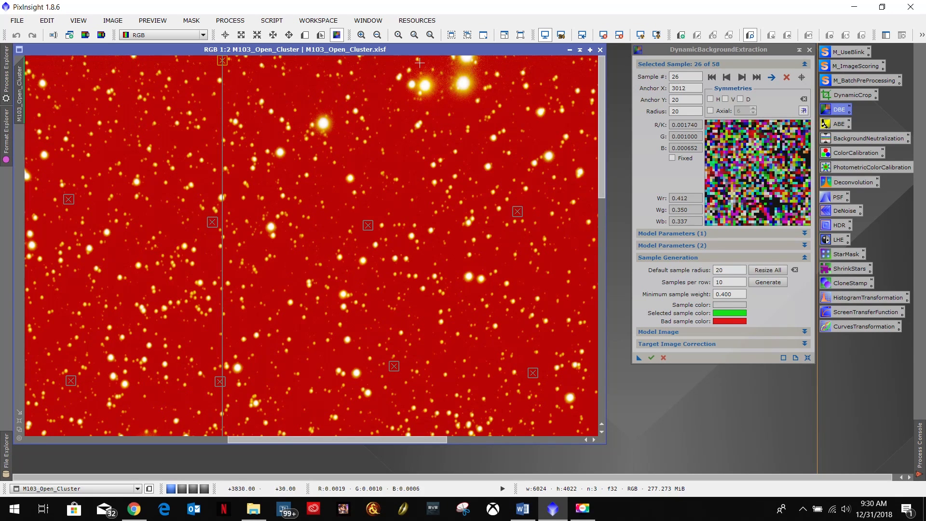
{"action": "scroll", "coordinate": [454, 153], "scroll_direction": "down", "scroll_amount": 1}
{"action": "scroll", "coordinate": [453, 153], "scroll_direction": "up", "scroll_amount": 2}
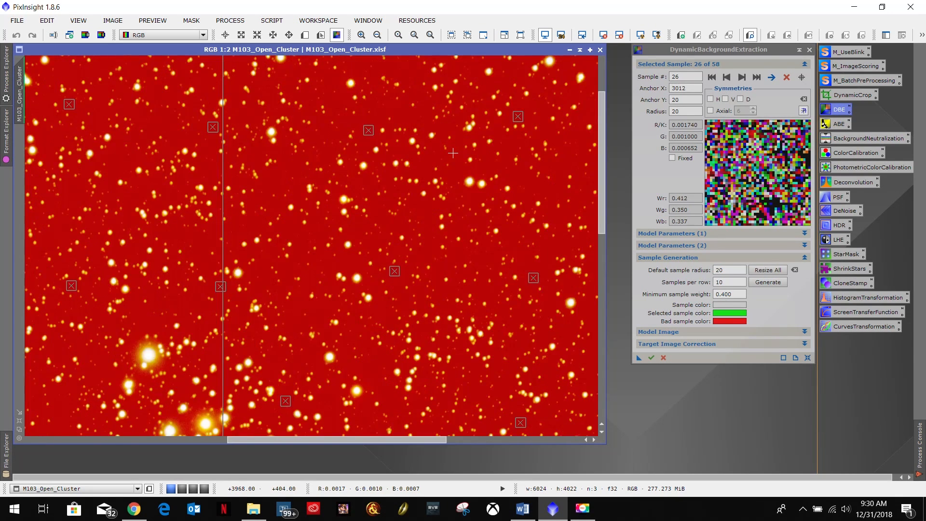
{"action": "left_click_drag", "start_coordinate": [601, 188], "coordinate": [603, 70]}
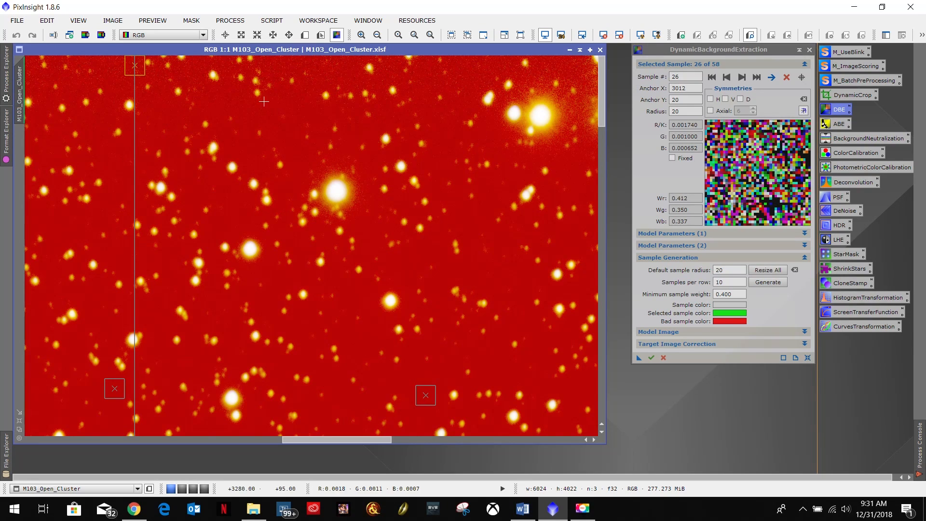
{"action": "left_click_drag", "start_coordinate": [135, 68], "coordinate": [503, 278]}
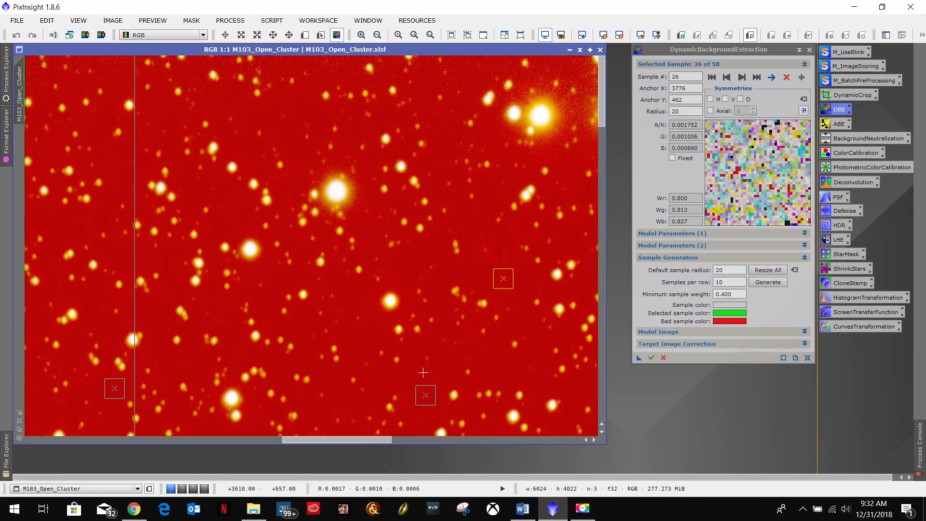
Move the sample at the image's right-hand edge on the horizontal centre line to clear background at X 5451, Y 1768
{"action": "left_click_drag", "start_coordinate": [343, 439], "coordinate": [386, 436]}
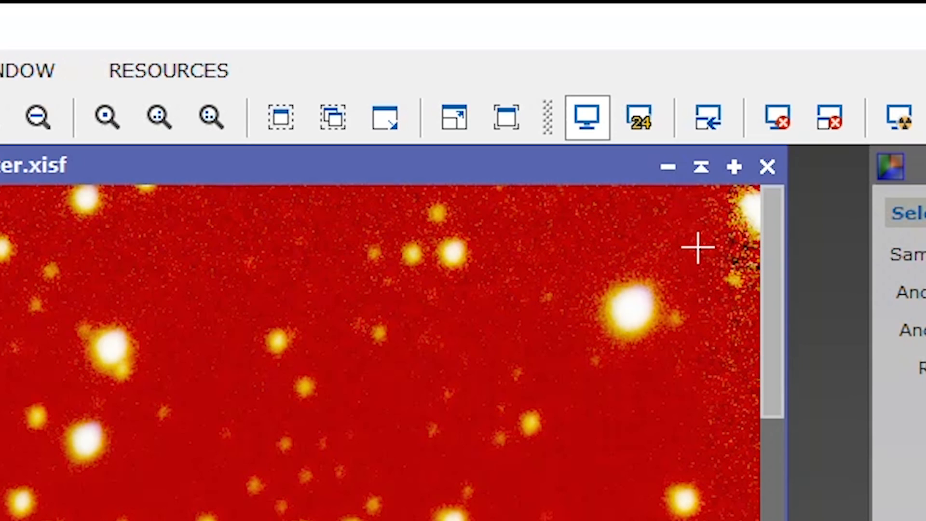
{"action": "left_click_drag", "start_coordinate": [778, 255], "coordinate": [614, 221]}
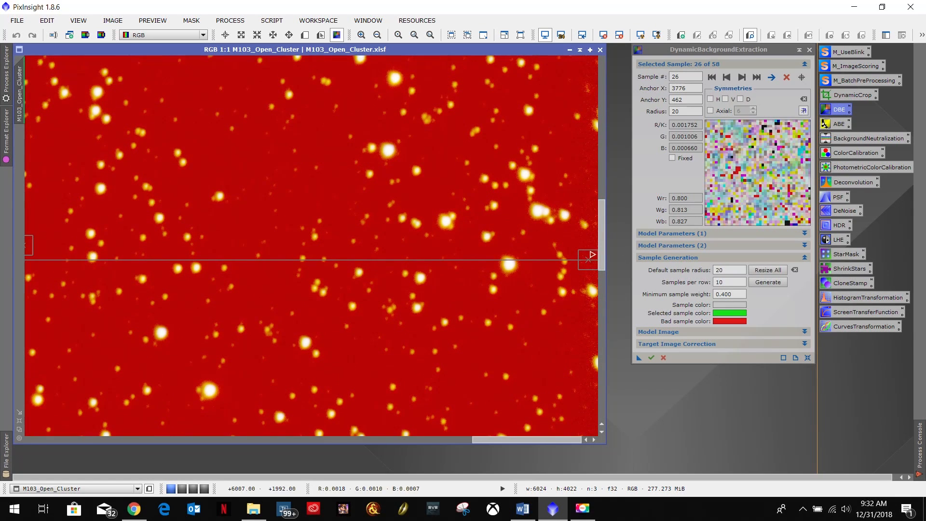
{"action": "left_click", "coordinate": [589, 264]}
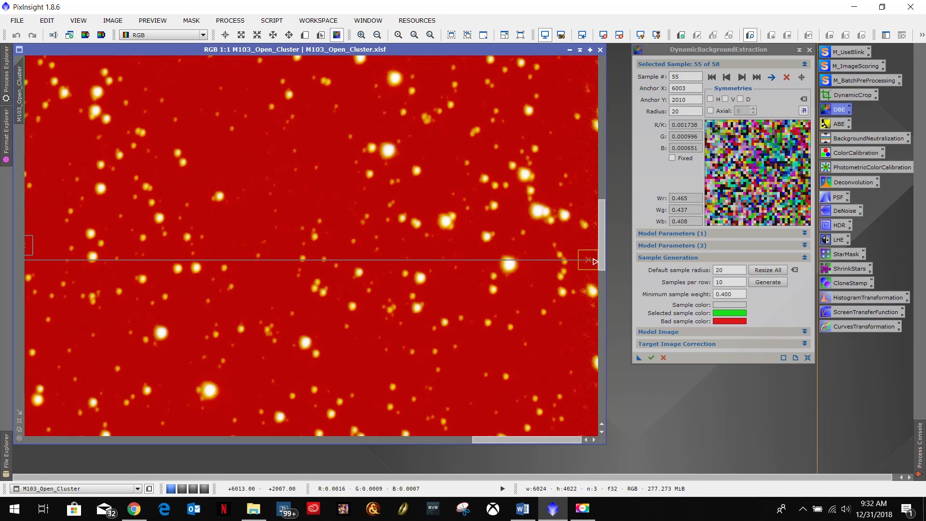
{"action": "left_click_drag", "start_coordinate": [592, 263], "coordinate": [327, 147]}
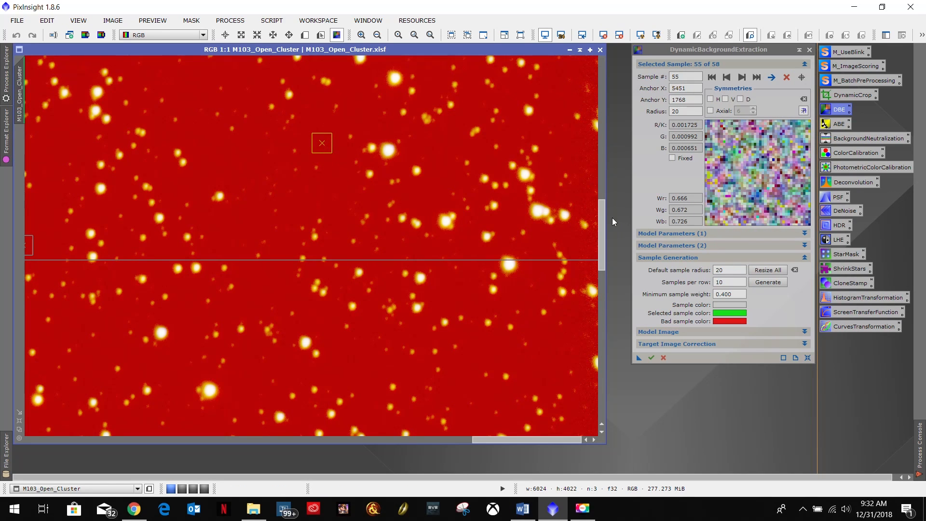
Check the samples in the lower and right-hand parts of the image, and the overall sample layout, for overlap with stars
{"action": "left_click", "coordinate": [600, 314]}
{"action": "left_click", "coordinate": [599, 314]}
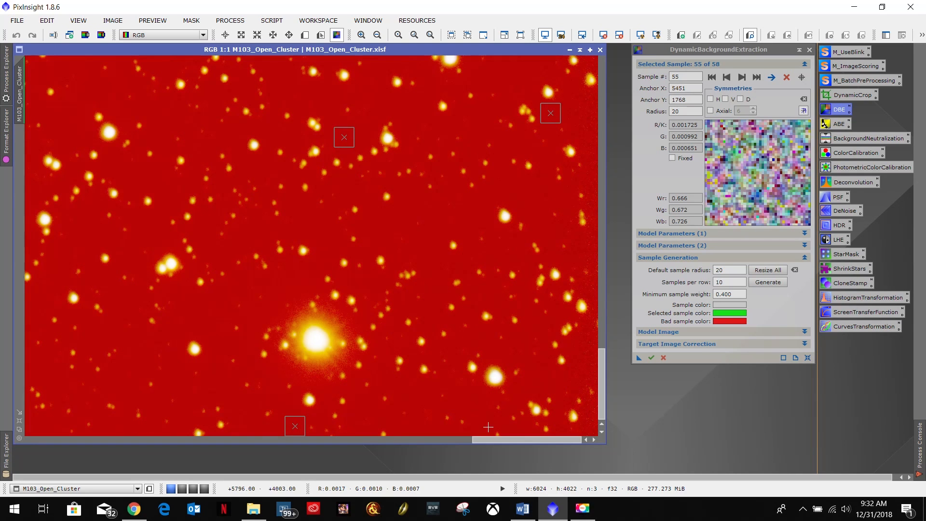
{"action": "left_click_drag", "start_coordinate": [550, 438], "coordinate": [470, 450]}
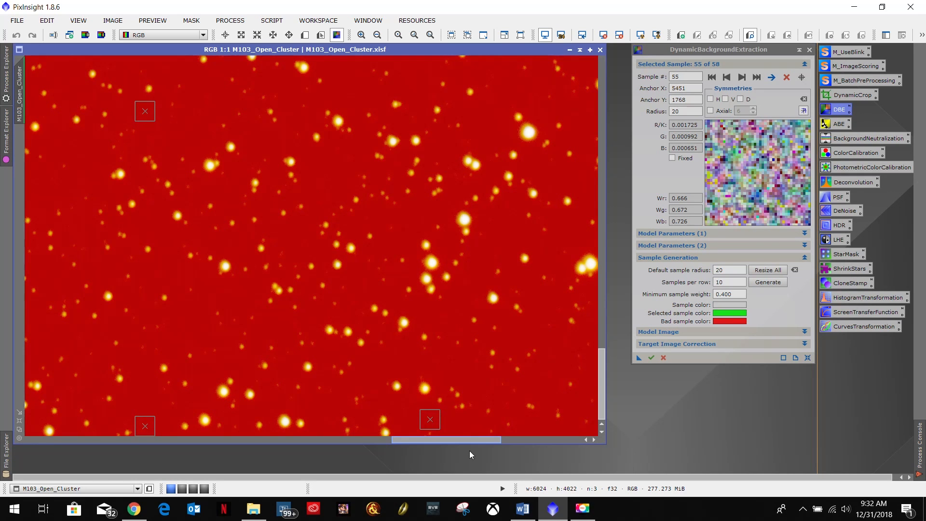
{"action": "left_click_drag", "start_coordinate": [470, 450], "coordinate": [360, 441]}
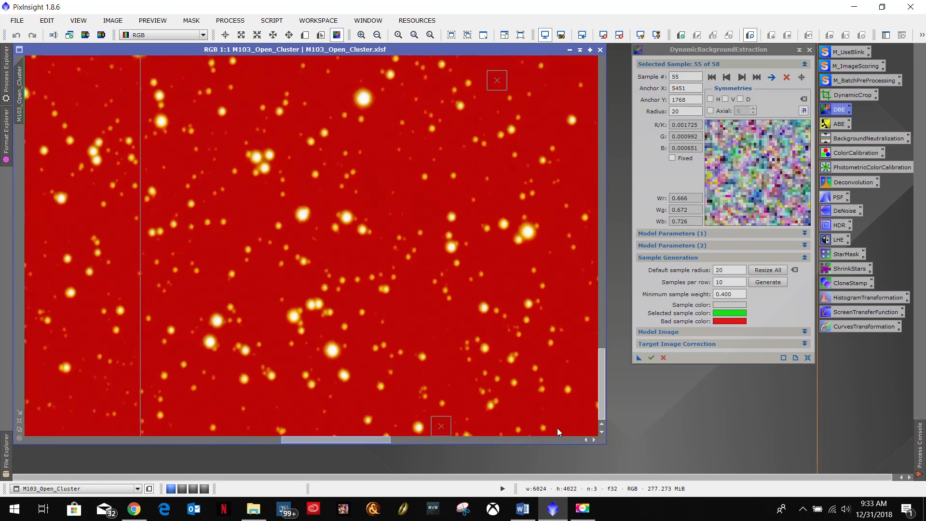
{"action": "left_click_drag", "start_coordinate": [557, 427], "coordinate": [661, 418]}
{"action": "left_click_drag", "start_coordinate": [598, 395], "coordinate": [612, 273]}
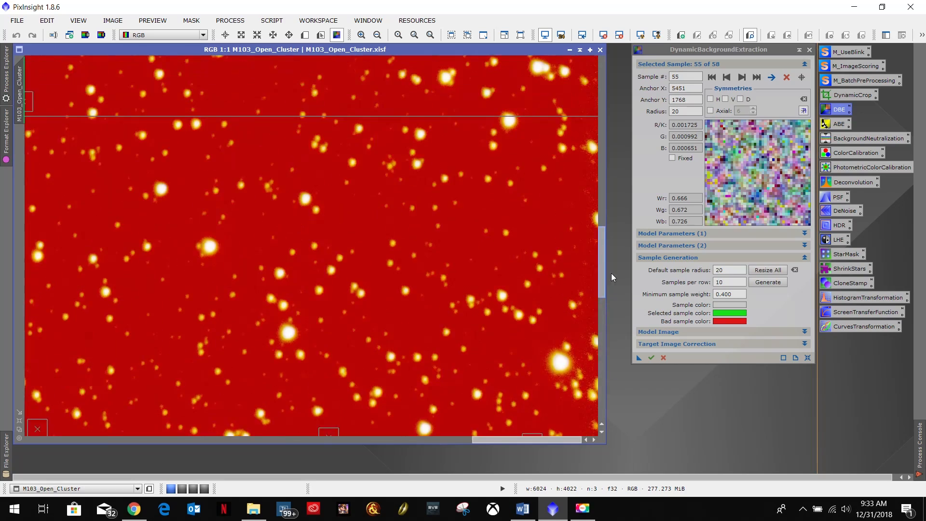
{"action": "scroll", "coordinate": [277, 198], "scroll_direction": "up", "scroll_amount": 1}
{"action": "scroll", "coordinate": [277, 199], "scroll_direction": "down", "scroll_amount": 3}
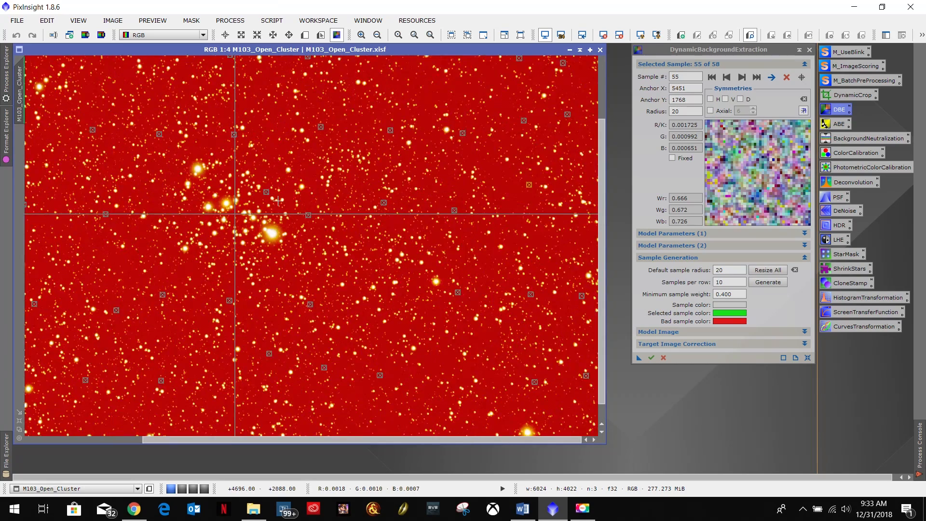
{"action": "scroll", "coordinate": [277, 200], "scroll_direction": "down", "scroll_amount": 1}
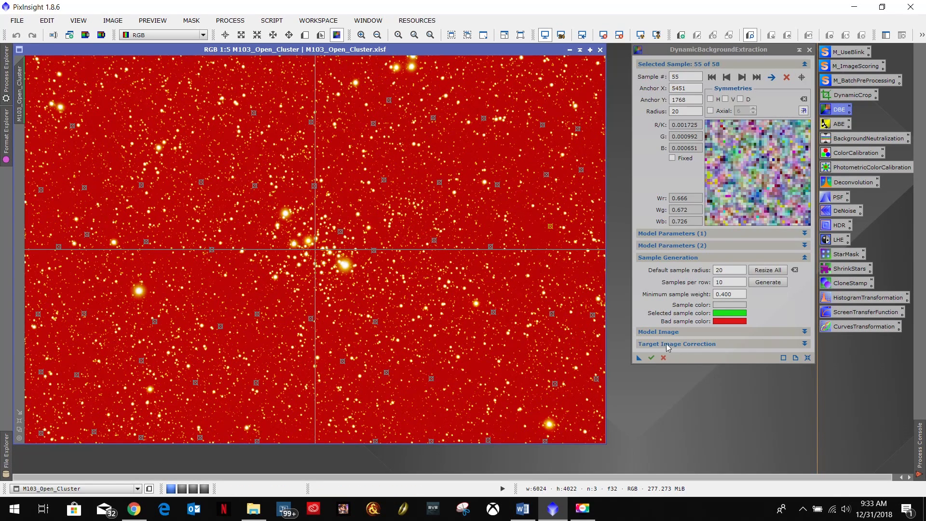
Set the target image correction to Subtraction and apply DynamicBackgroundExtraction to the M103_Open_Cluster image
{"action": "left_click", "coordinate": [708, 346]}
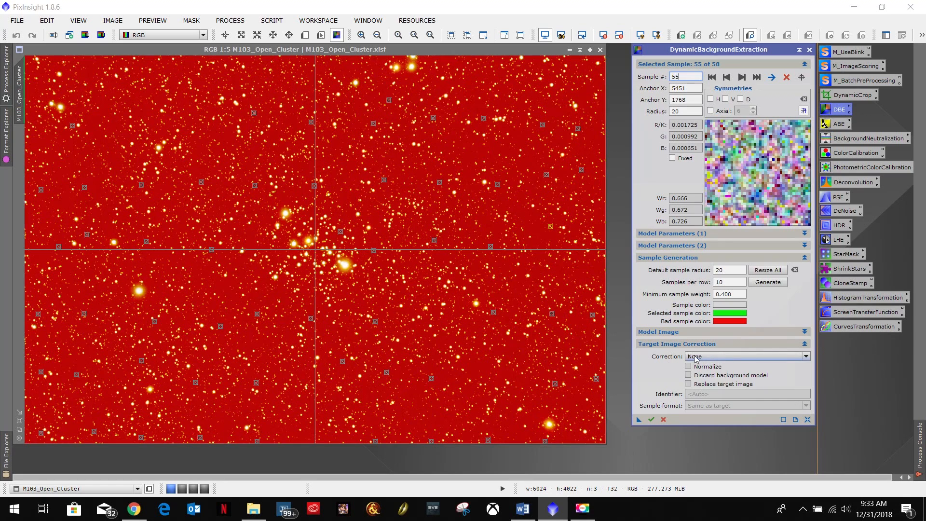
{"action": "left_click", "coordinate": [724, 359]}
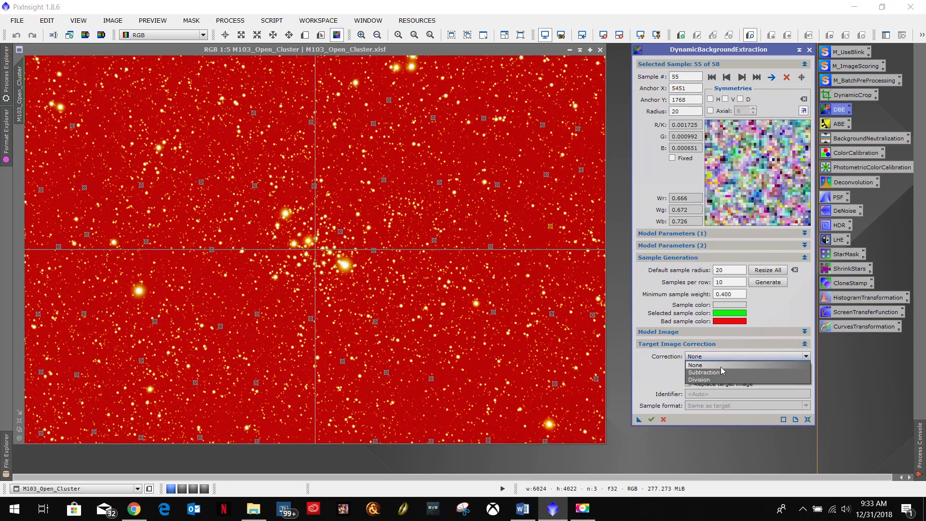
{"action": "left_click", "coordinate": [715, 373]}
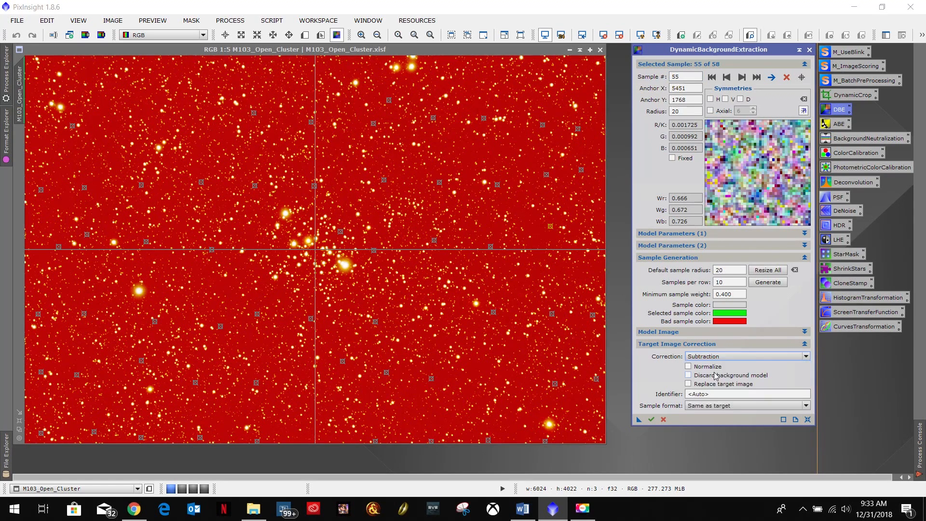
{"action": "left_click", "coordinate": [725, 358]}
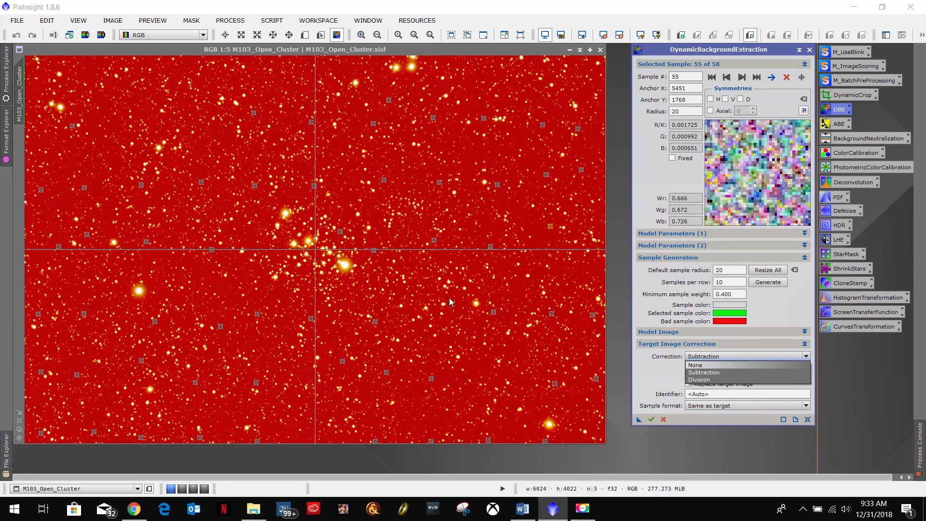
{"action": "left_click", "coordinate": [707, 373]}
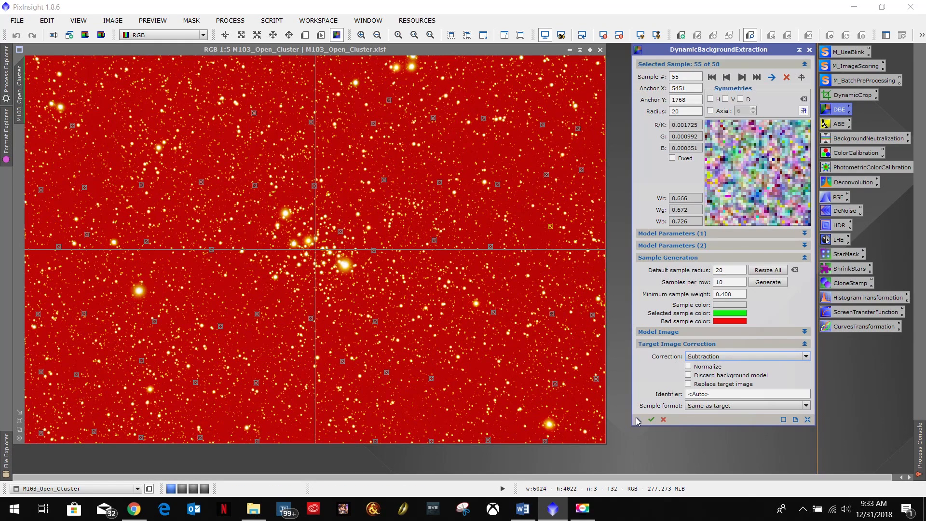
{"action": "left_click_drag", "start_coordinate": [639, 419], "coordinate": [403, 346]}
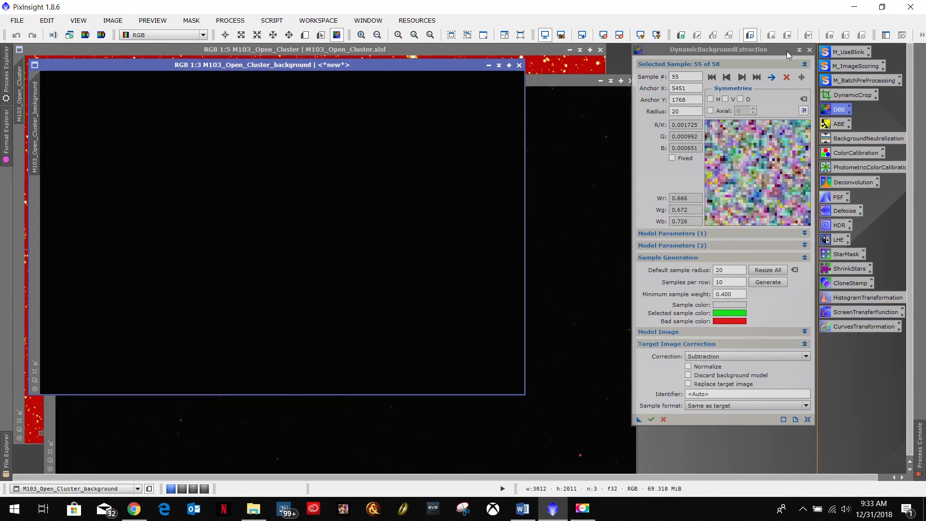
Collapse the DynamicBackgroundExtraction window, inspect the extracted background model with an auto-stretch, and close the model image
{"action": "left_click", "coordinate": [802, 50]}
{"action": "left_click", "coordinate": [639, 38]}
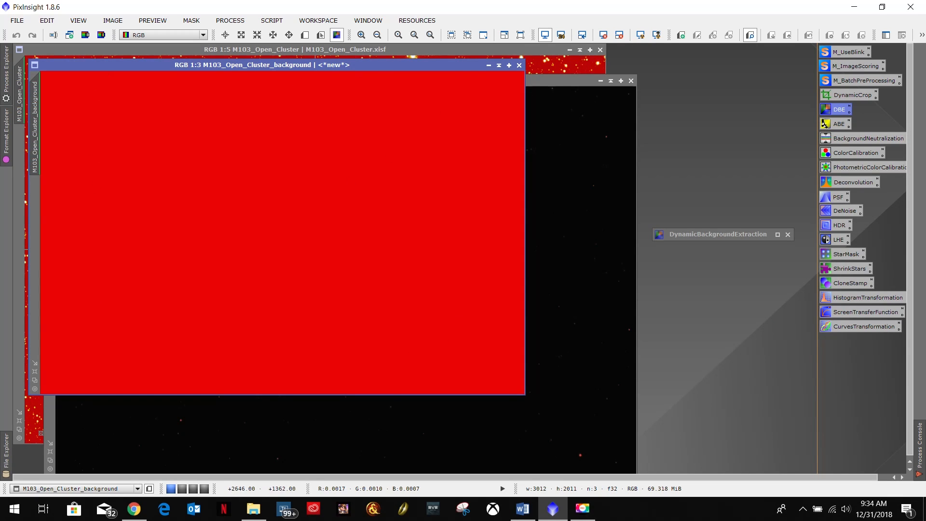
{"action": "scroll", "coordinate": [300, 194], "scroll_direction": "up", "scroll_amount": 4}
{"action": "scroll", "coordinate": [300, 194], "scroll_direction": "down", "scroll_amount": 6}
{"action": "scroll", "coordinate": [300, 194], "scroll_direction": "up", "scroll_amount": 2}
{"action": "left_click", "coordinate": [518, 65]}
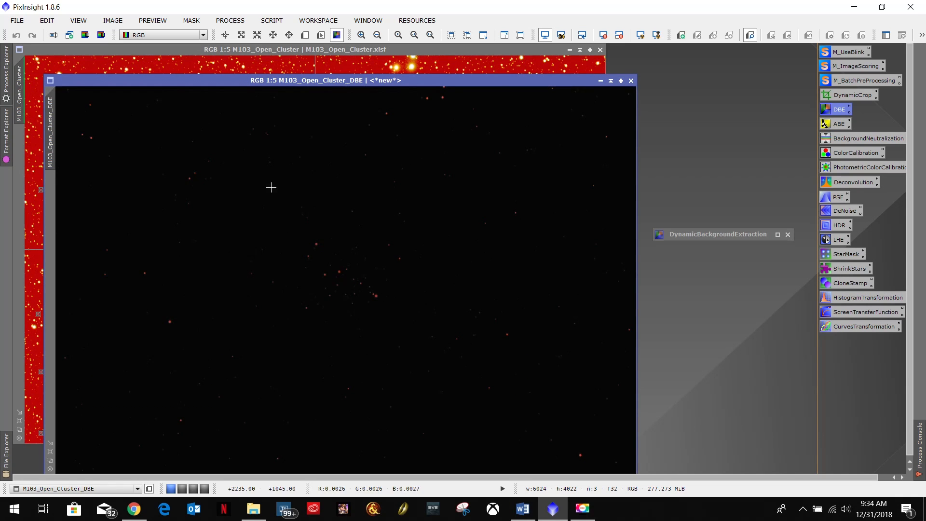
Preview the background-corrected M103_Open_Cluster_DBE image with a screen auto-stretch and reset it to the unstretched display
{"action": "left_click_drag", "start_coordinate": [484, 80], "coordinate": [500, 62]}
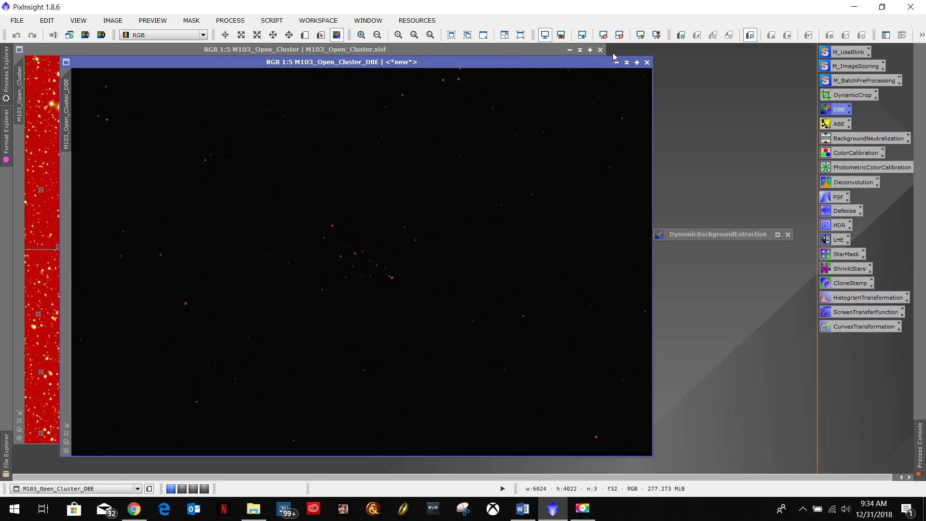
{"action": "left_click", "coordinate": [640, 39]}
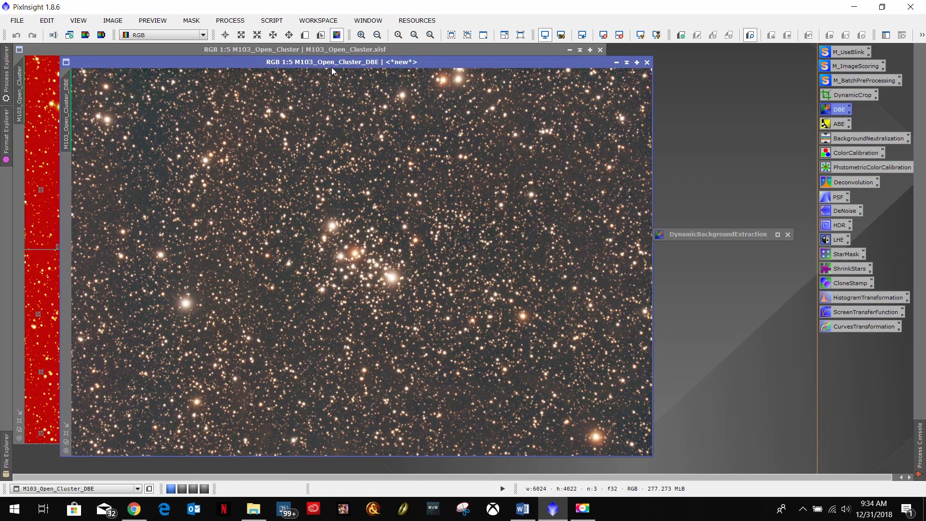
{"action": "left_click", "coordinate": [618, 38]}
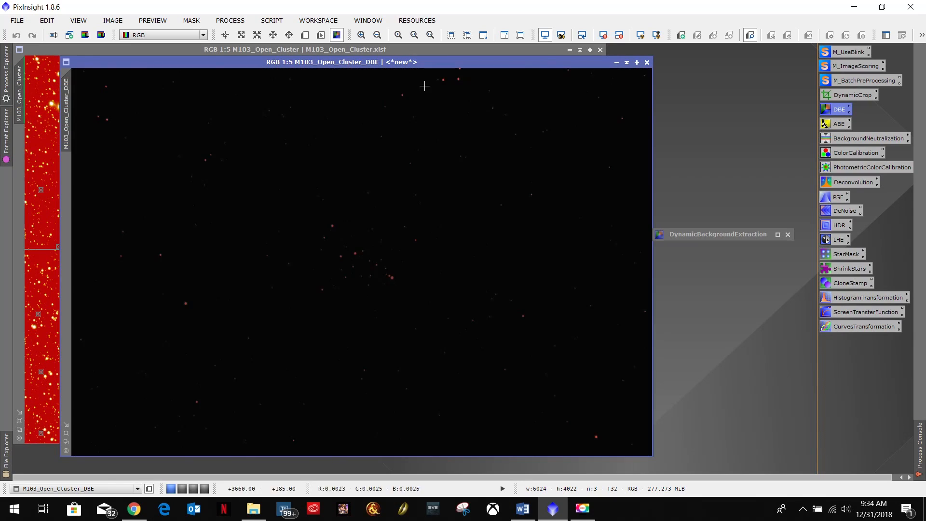
Save the corrected image as M103_Open_Cluster_DBE.xisf in the Working Images folder, in 32-bit IEEE 754 floating point format
{"action": "right_click", "coordinate": [444, 62]}
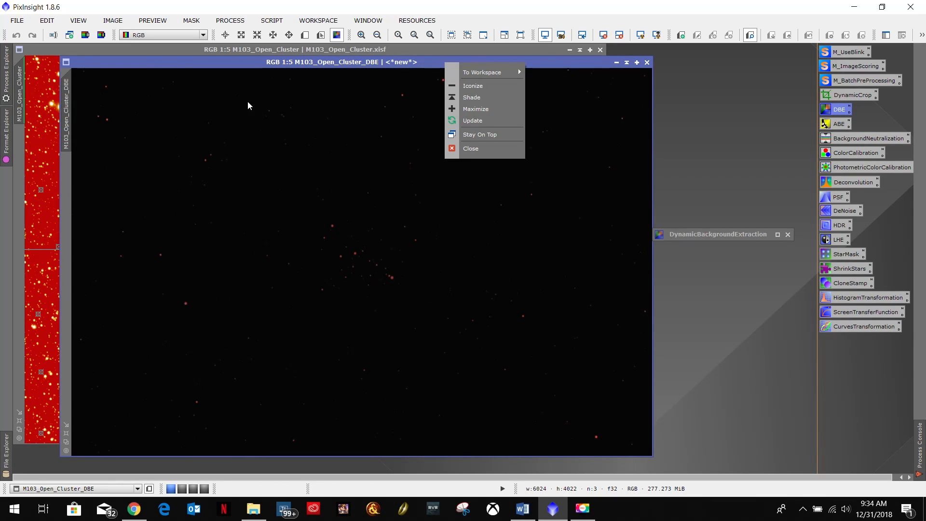
{"action": "right_click", "coordinate": [68, 117]}
{"action": "right_click", "coordinate": [68, 118]}
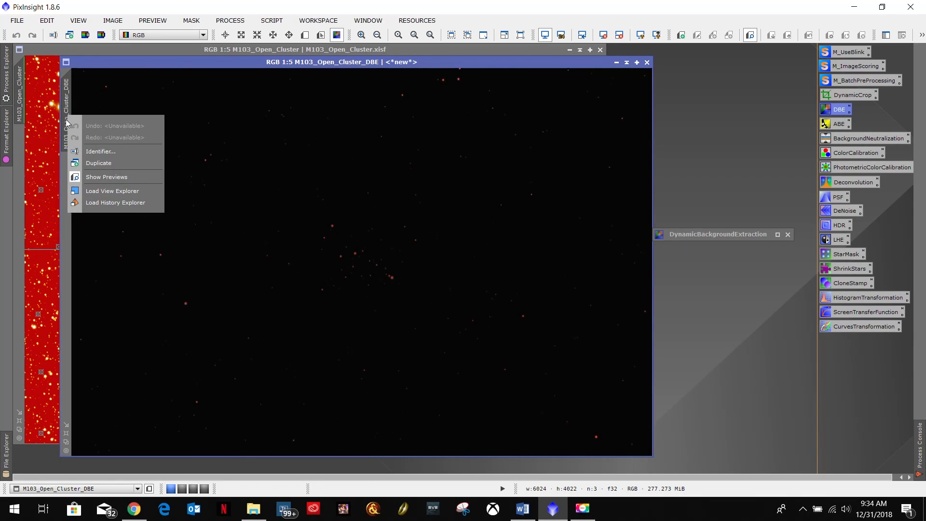
{"action": "left_click", "coordinate": [65, 112]}
{"action": "left_click", "coordinate": [17, 20]}
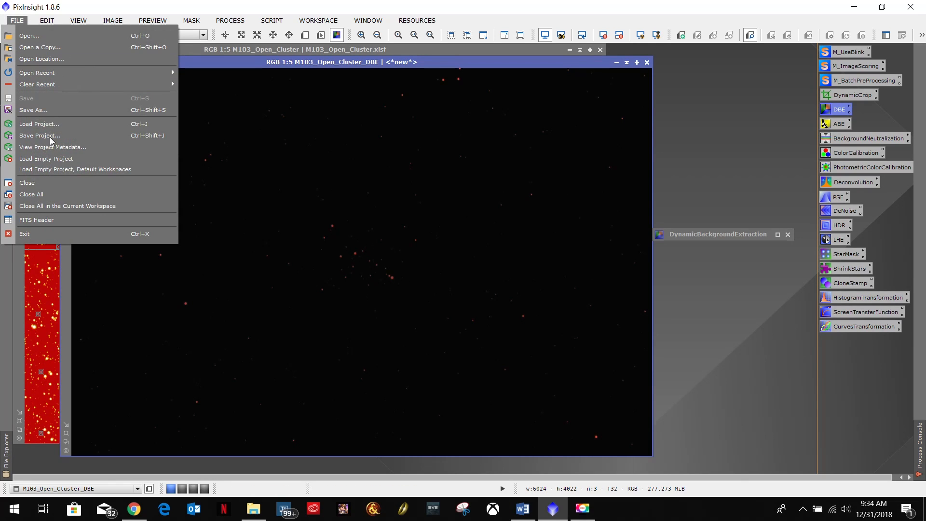
{"action": "left_click", "coordinate": [46, 109]}
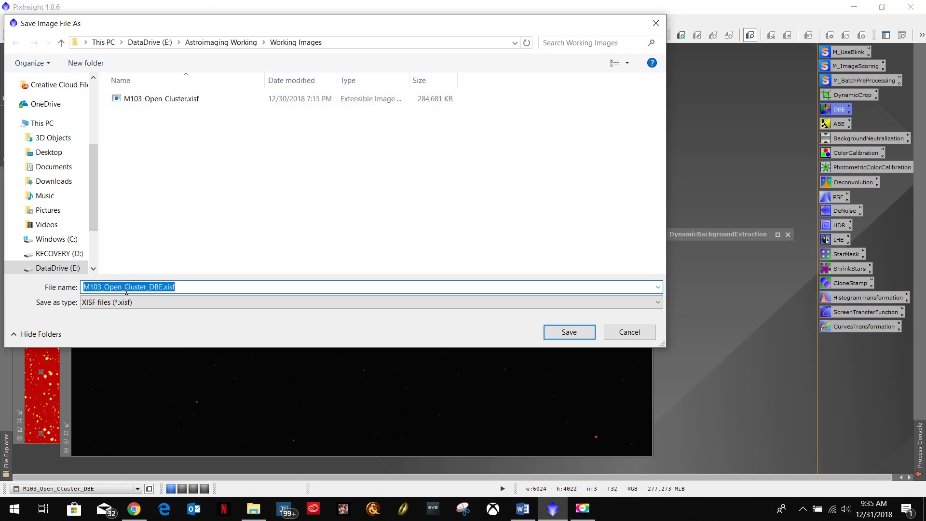
{"action": "left_click", "coordinate": [149, 287]}
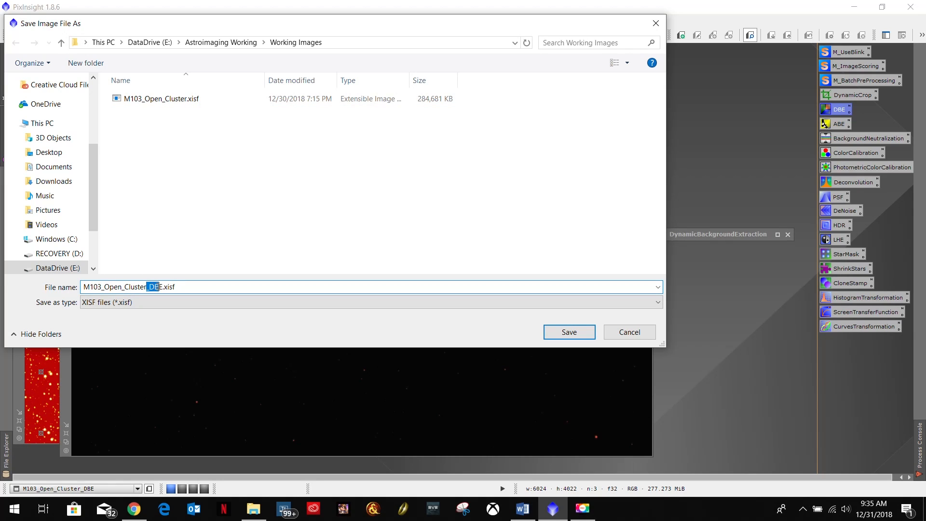
{"action": "left_click", "coordinate": [207, 286]}
{"action": "left_click", "coordinate": [570, 334]}
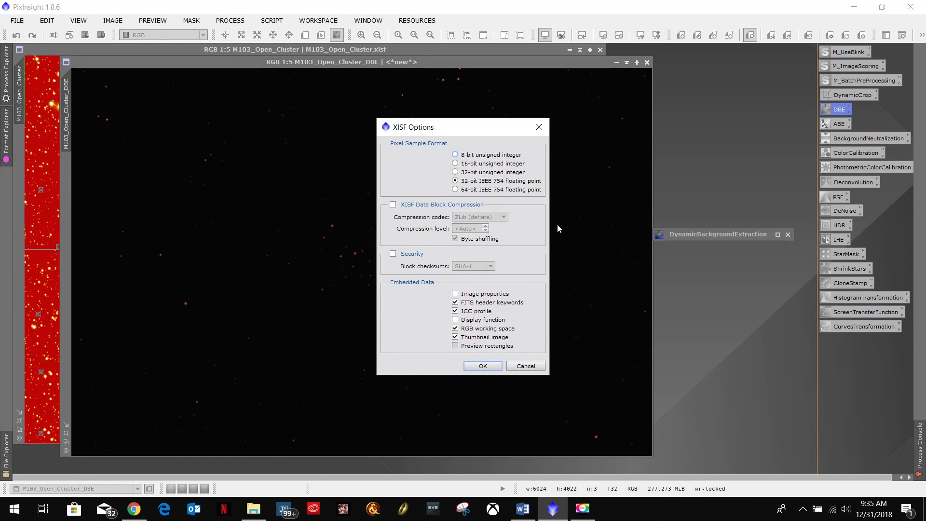
{"action": "left_click", "coordinate": [477, 365]}
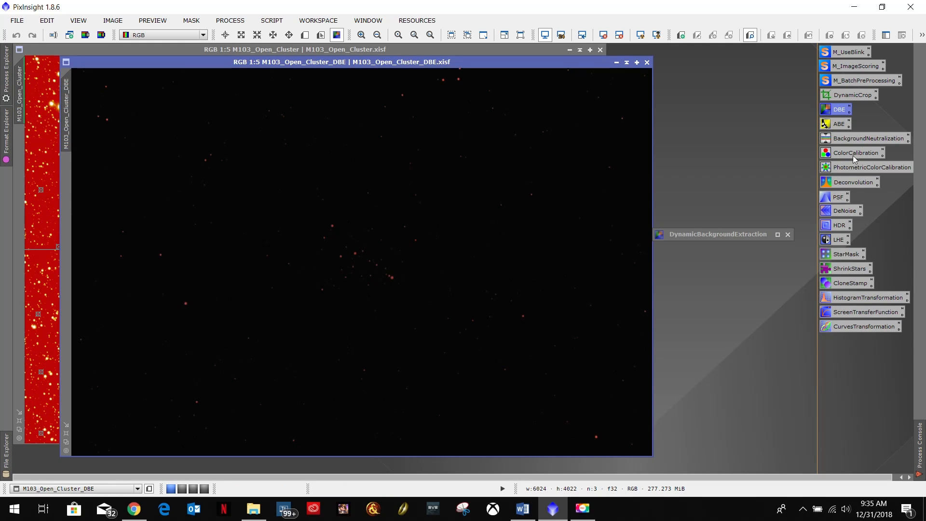
{"action": "left_click", "coordinate": [844, 214]}
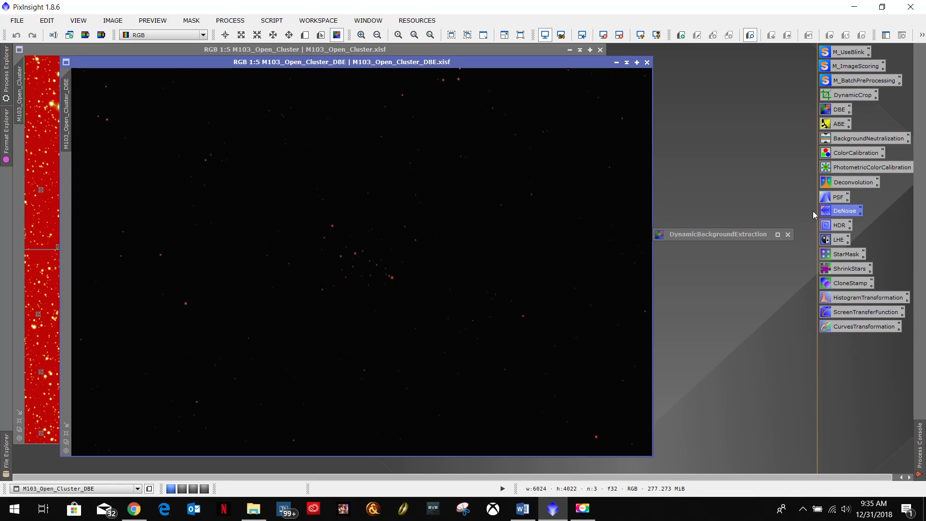
{"action": "left_click", "coordinate": [850, 140]}
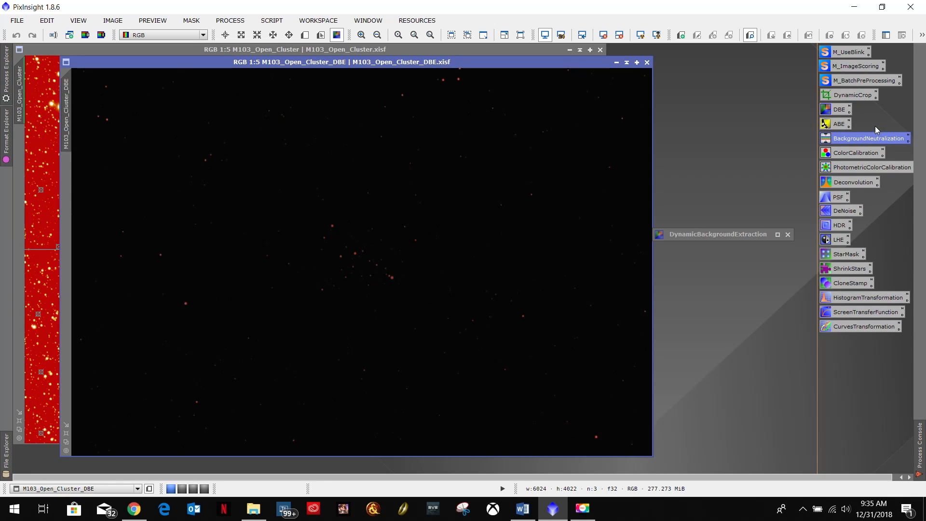
{"action": "left_click", "coordinate": [844, 215]}
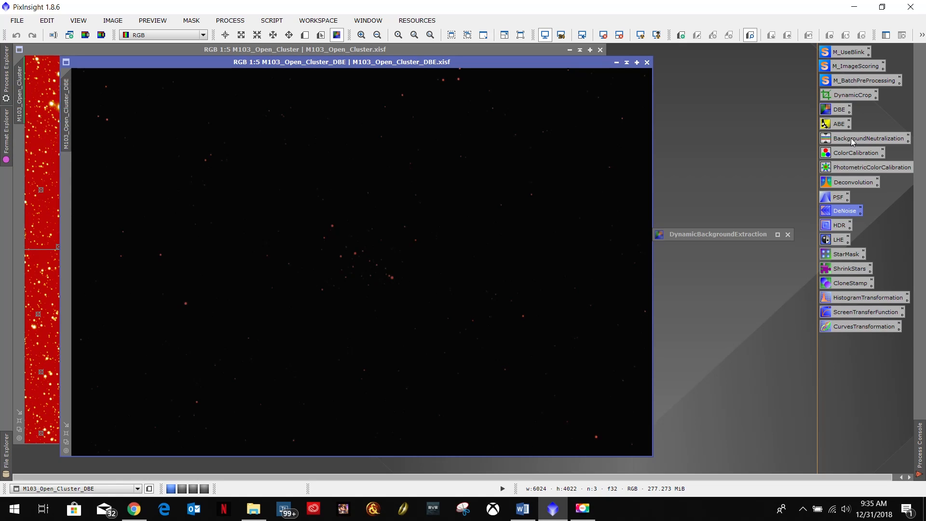
{"action": "left_click", "coordinate": [853, 144]}
{"action": "left_click", "coordinate": [839, 109]}
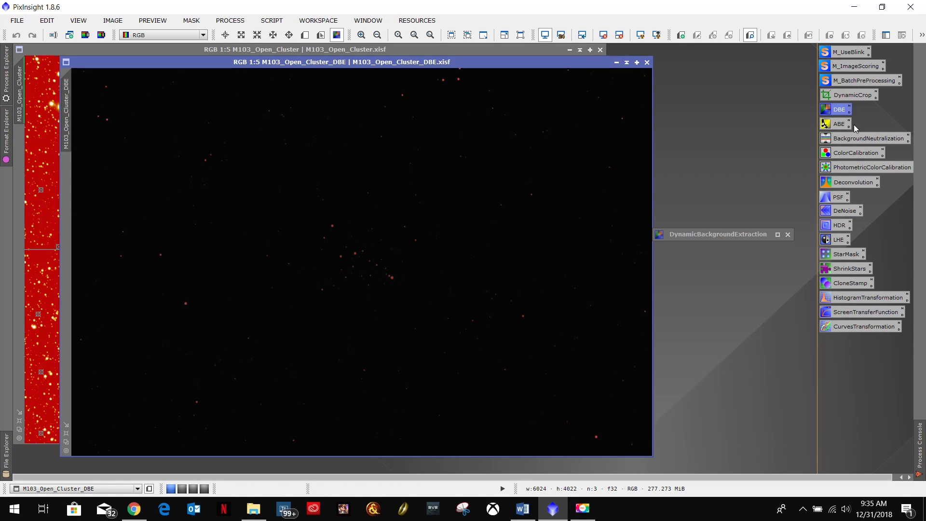
{"action": "left_click", "coordinate": [864, 139]}
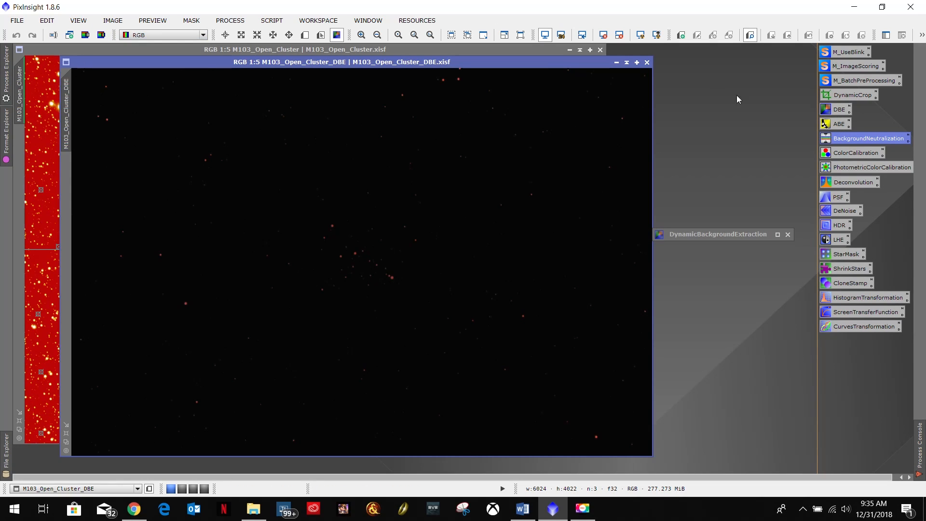
{"action": "left_click", "coordinate": [838, 114]}
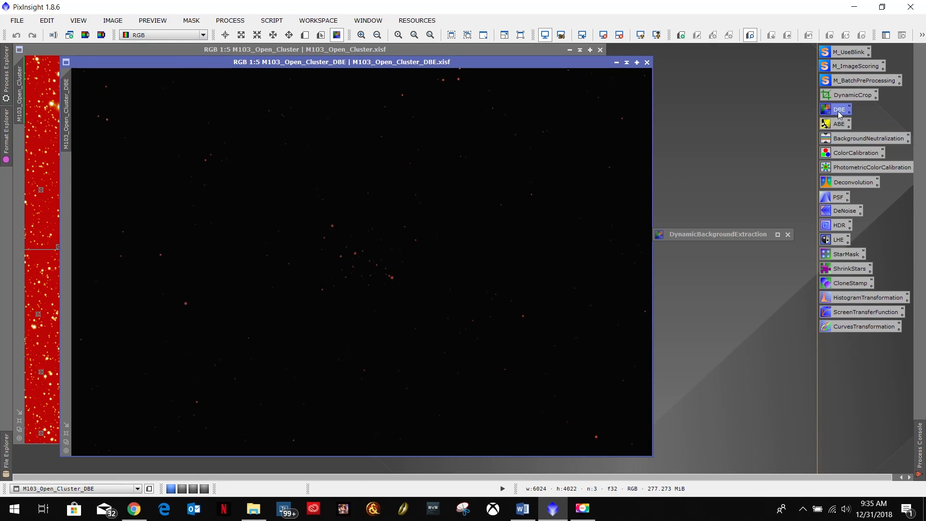
{"action": "left_click", "coordinate": [847, 143]}
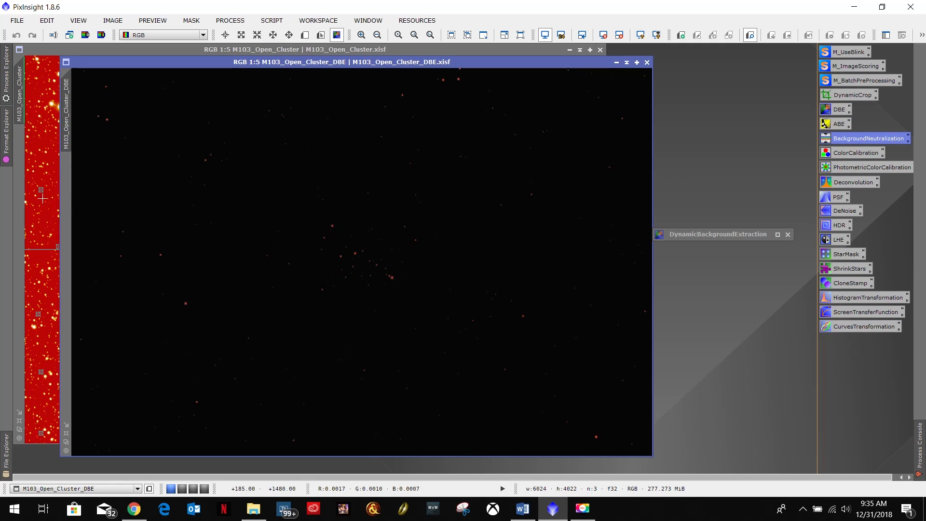
Collapse the M103_Open_Cluster_DBE image window and end the active DynamicBackgroundExtraction session
{"action": "left_click", "coordinate": [469, 47]}
{"action": "left_click", "coordinate": [629, 120]}
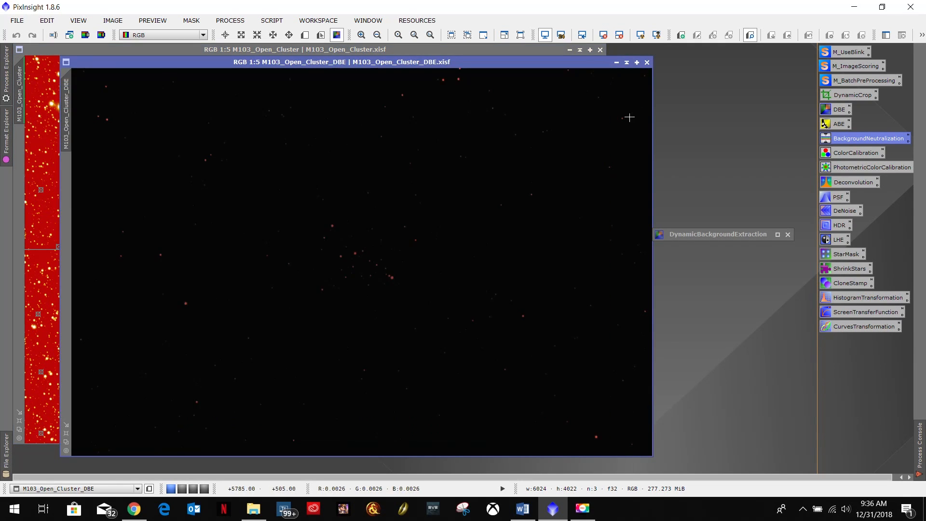
{"action": "left_click", "coordinate": [626, 62]}
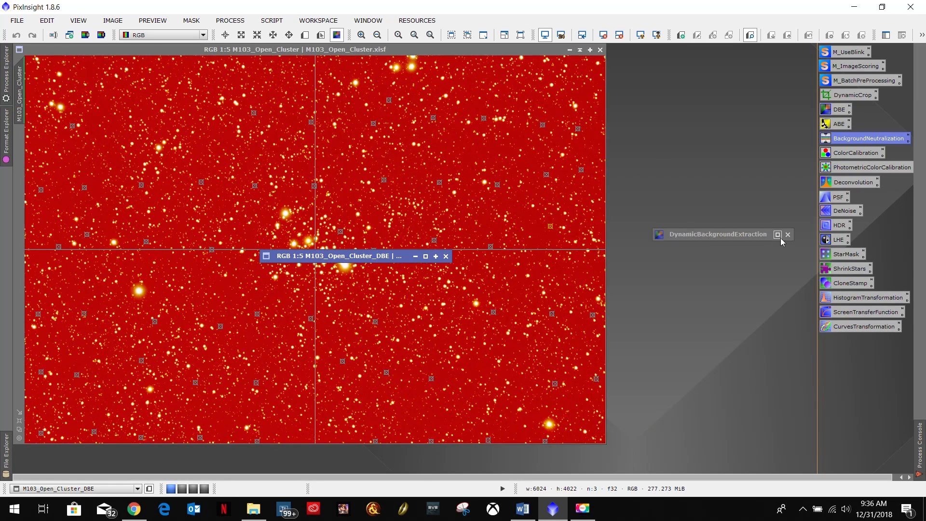
{"action": "double_click", "coordinate": [741, 235]}
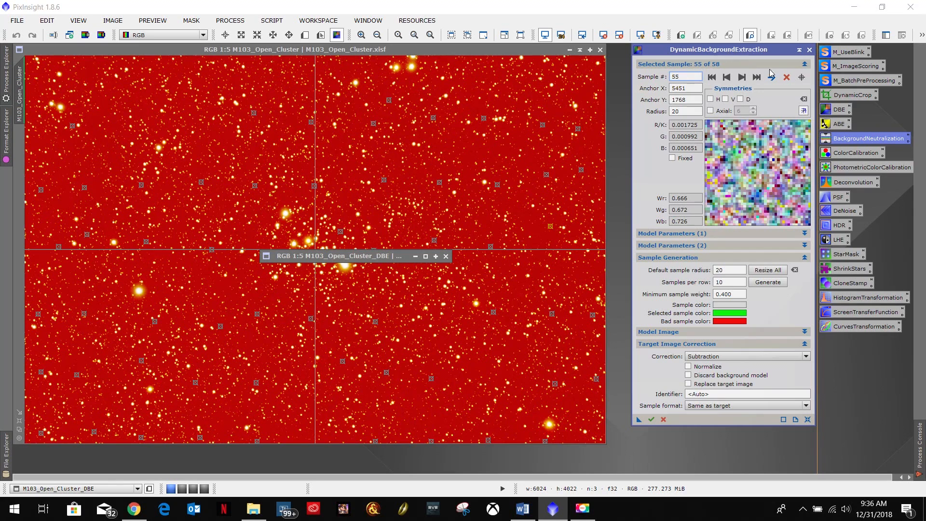
{"action": "left_click", "coordinate": [809, 52]}
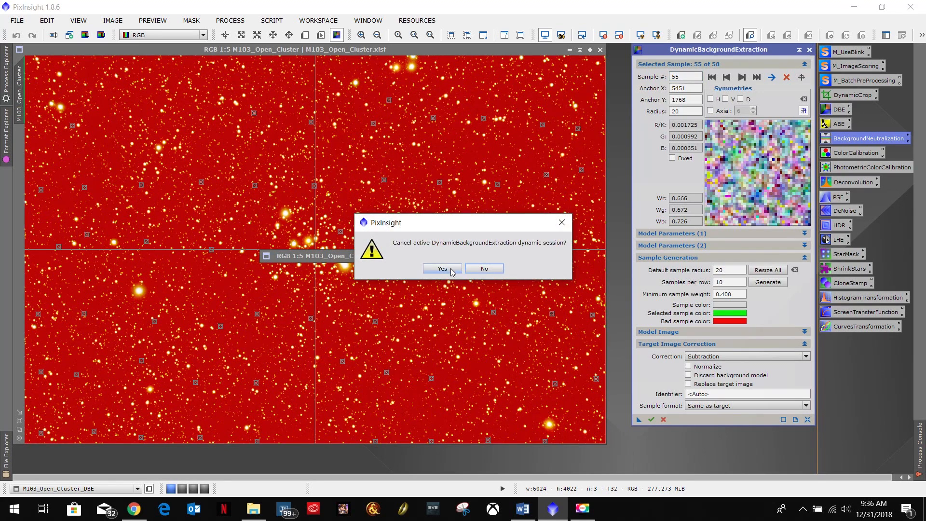
{"action": "left_click", "coordinate": [453, 272]}
Move the collapsed DBE image clear of the original M103_Open_Cluster image and remove the original's screen stretch
{"action": "mouse_move", "coordinate": [334, 256]}
{"action": "left_mouse_down"}
{"action": "mouse_move", "coordinate": [621, 133]}
{"action": "mouse_move", "coordinate": [697, 54]}
{"action": "left_mouse_up"}
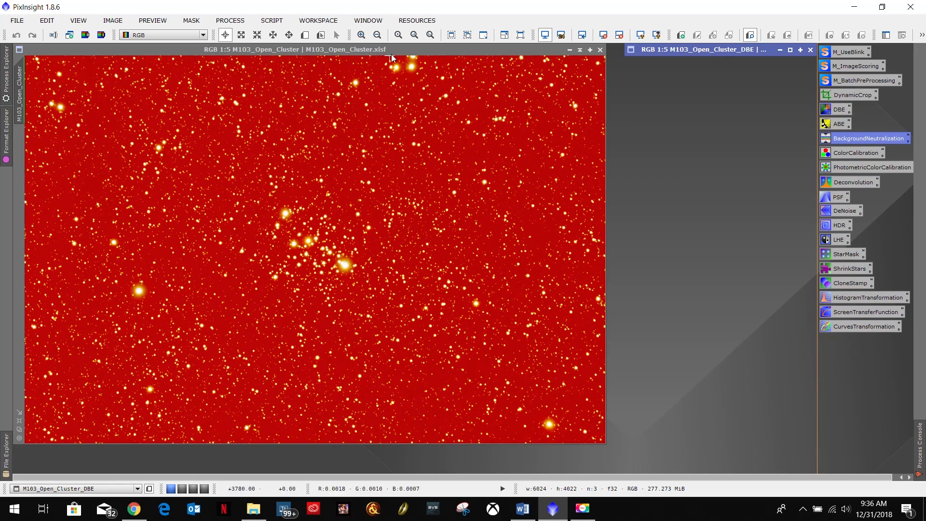
{"action": "left_click", "coordinate": [418, 48]}
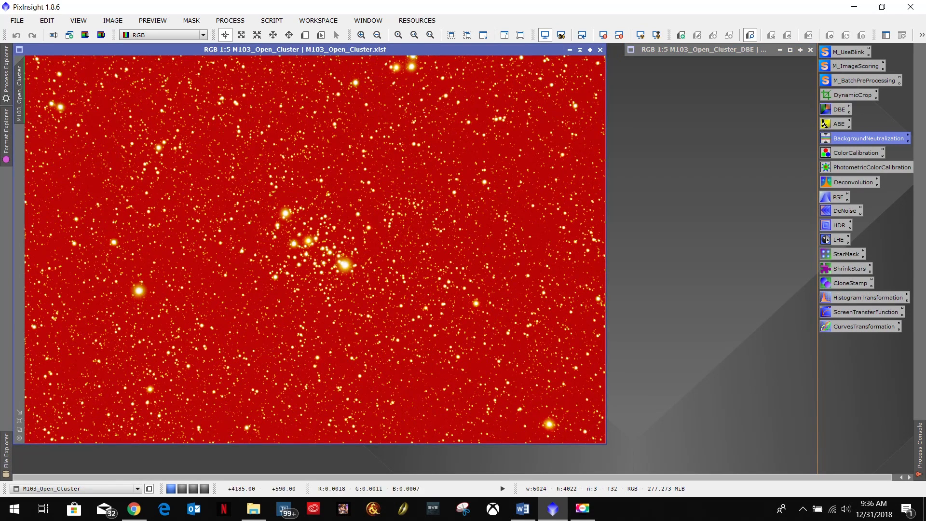
{"action": "left_click", "coordinate": [603, 35]}
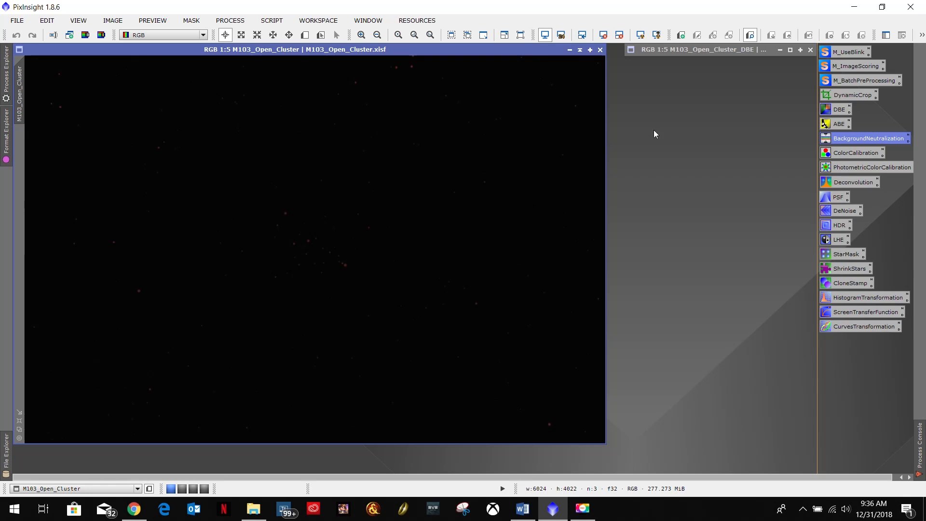
Open AutomaticBackgroundExtractor, set the target image correction to Subtraction, and apply it to the original M103_Open_Cluster image
{"action": "double_click", "coordinate": [838, 125]}
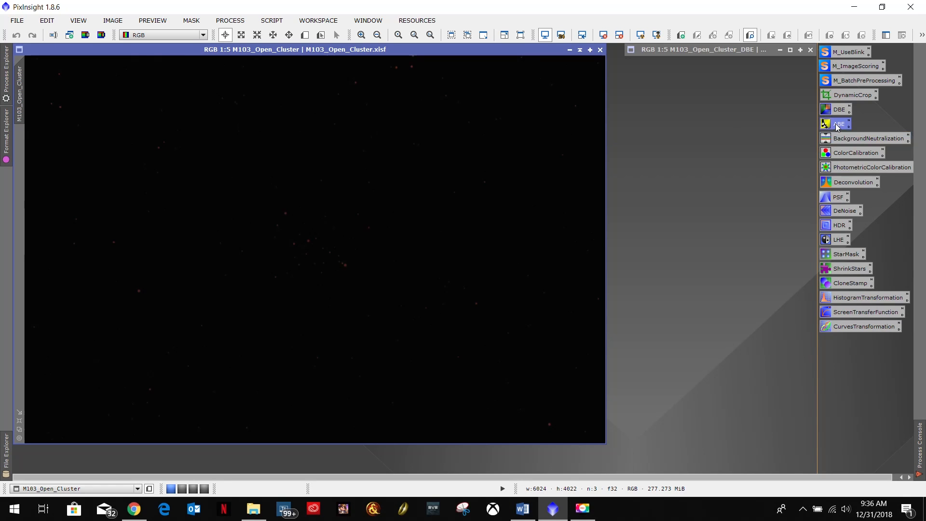
{"action": "left_click_drag", "start_coordinate": [822, 114], "coordinate": [768, 64]}
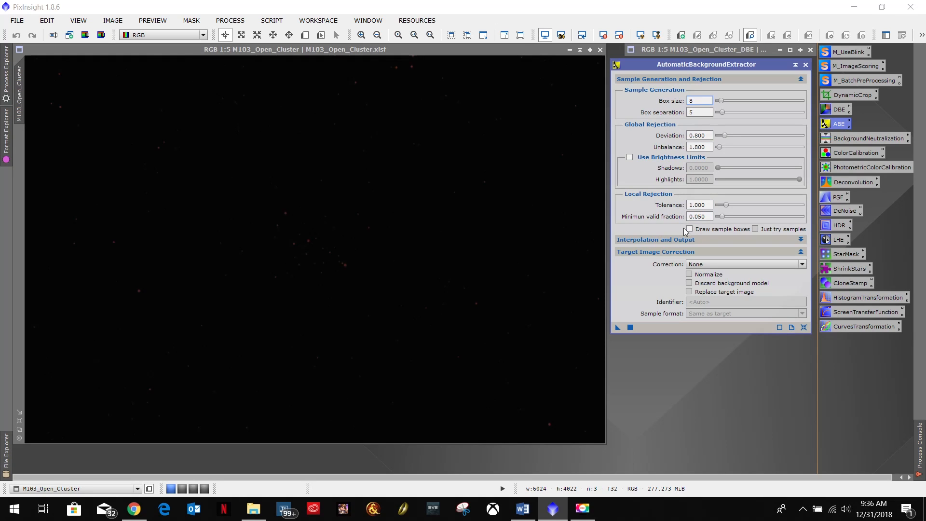
{"action": "left_click", "coordinate": [701, 239]}
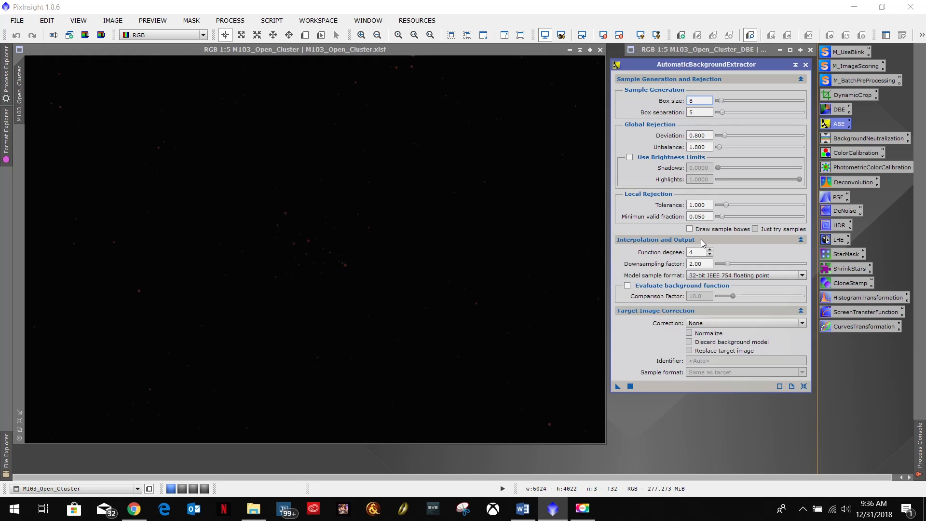
{"action": "left_click", "coordinate": [698, 239]}
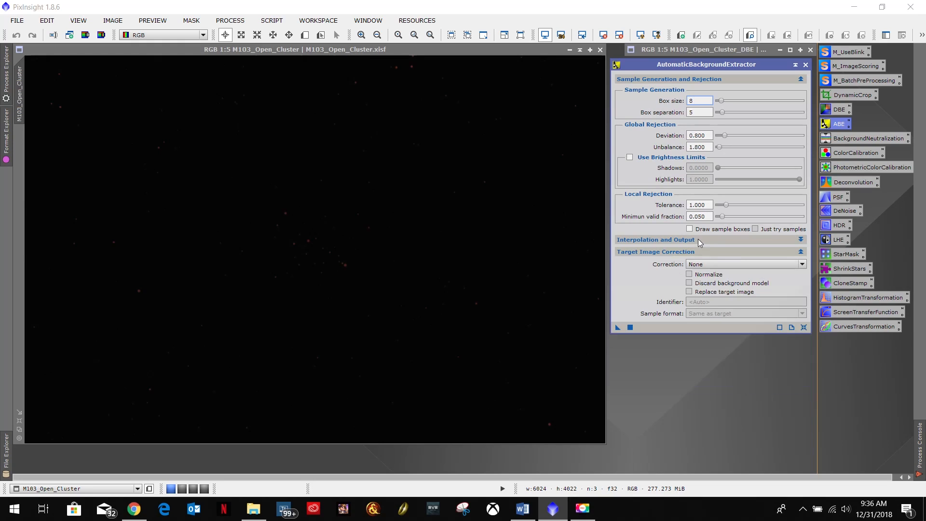
{"action": "left_click", "coordinate": [726, 264]}
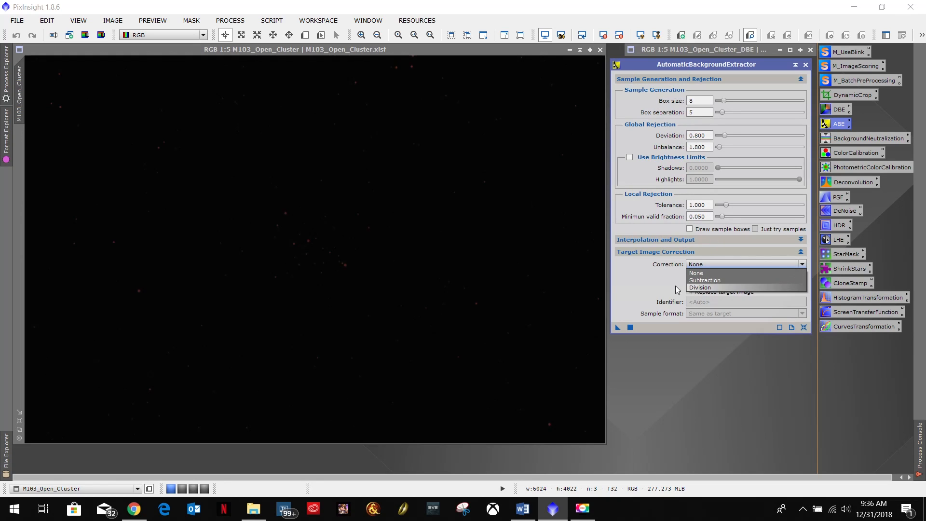
{"action": "left_click", "coordinate": [712, 280]}
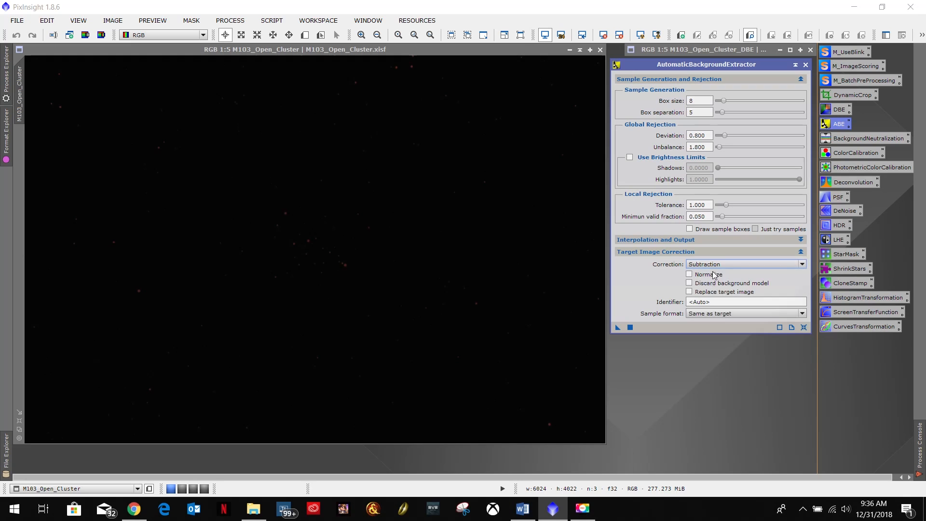
{"action": "left_click_drag", "start_coordinate": [613, 329], "coordinate": [353, 303]}
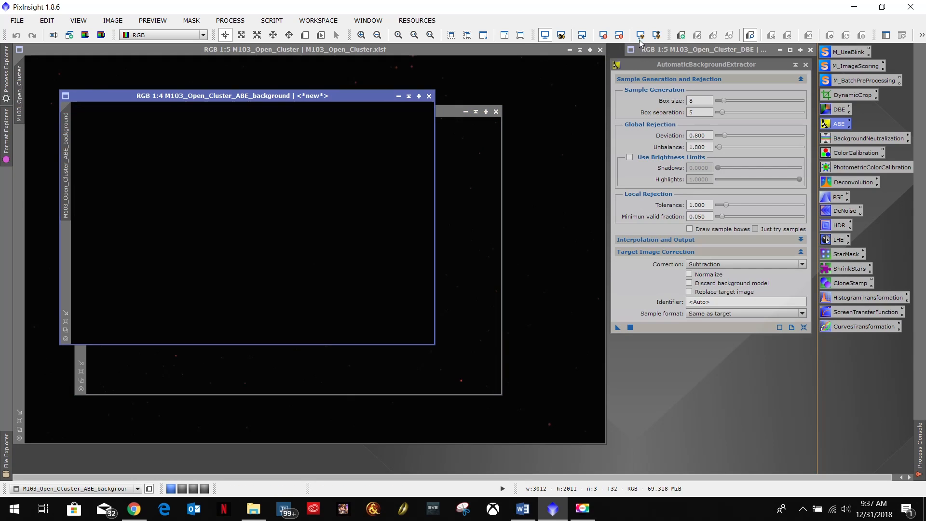
Inspect the M103_Open_Cluster_ABE_background model with a screen auto-stretch and close the model image
{"action": "left_click", "coordinate": [640, 36]}
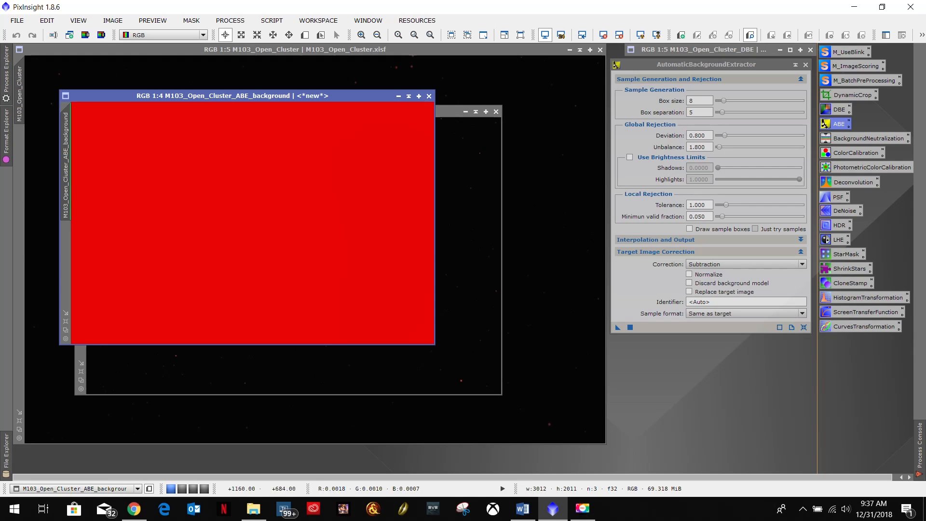
{"action": "scroll", "coordinate": [87, 232], "scroll_direction": "up", "scroll_amount": 4}
{"action": "left_click_drag", "start_coordinate": [239, 338], "coordinate": [95, 341]}
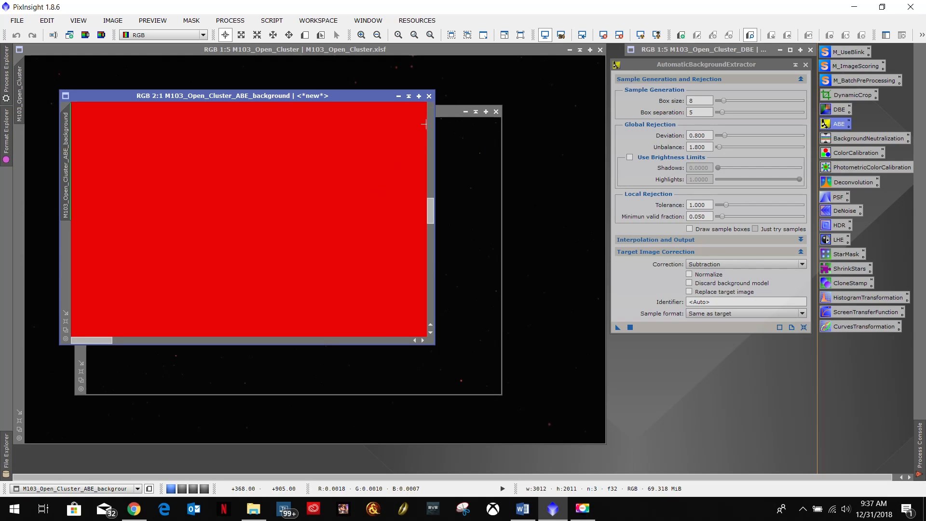
{"action": "left_click", "coordinate": [429, 95]}
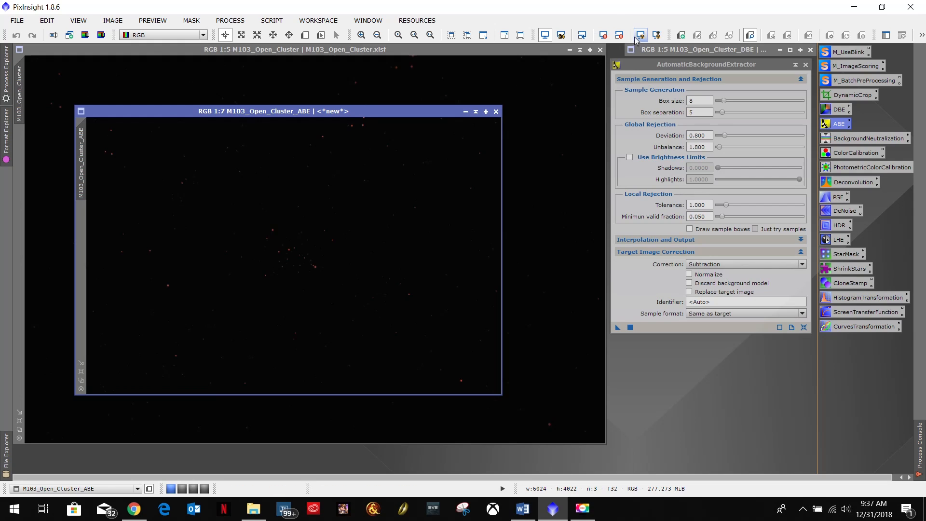
Enlarge the M103_Open_Cluster_ABE image to 1:5, apply a screen auto-stretch, and close AutomaticBackgroundExtractor
{"action": "left_click", "coordinate": [81, 372]}
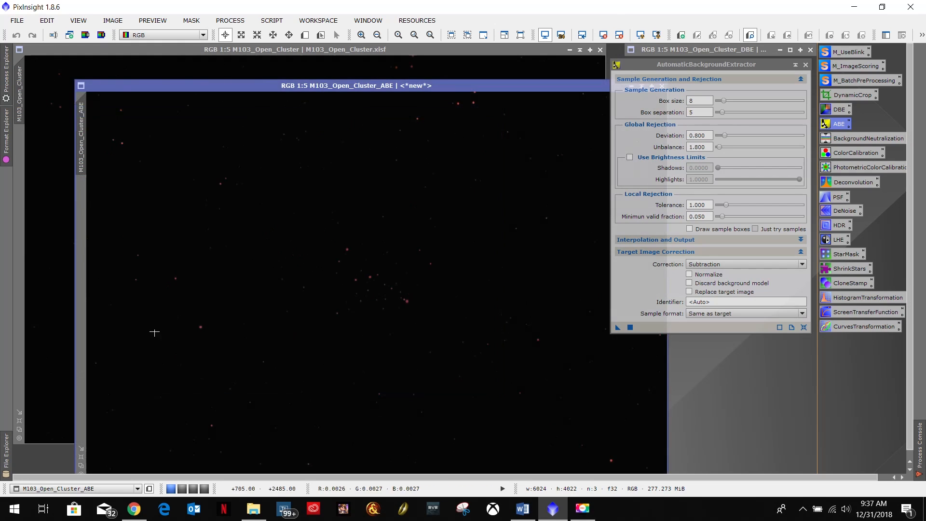
{"action": "left_click_drag", "start_coordinate": [474, 90], "coordinate": [409, 68]}
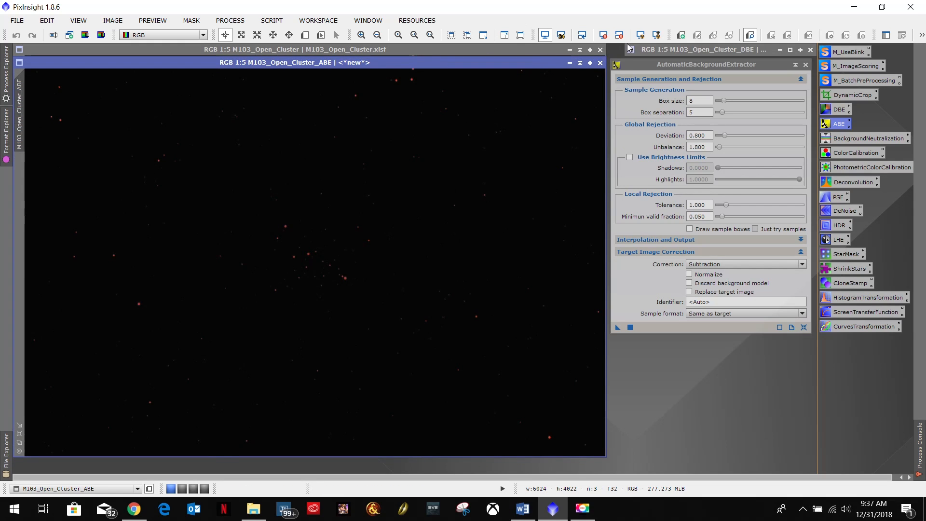
{"action": "left_click", "coordinate": [640, 36]}
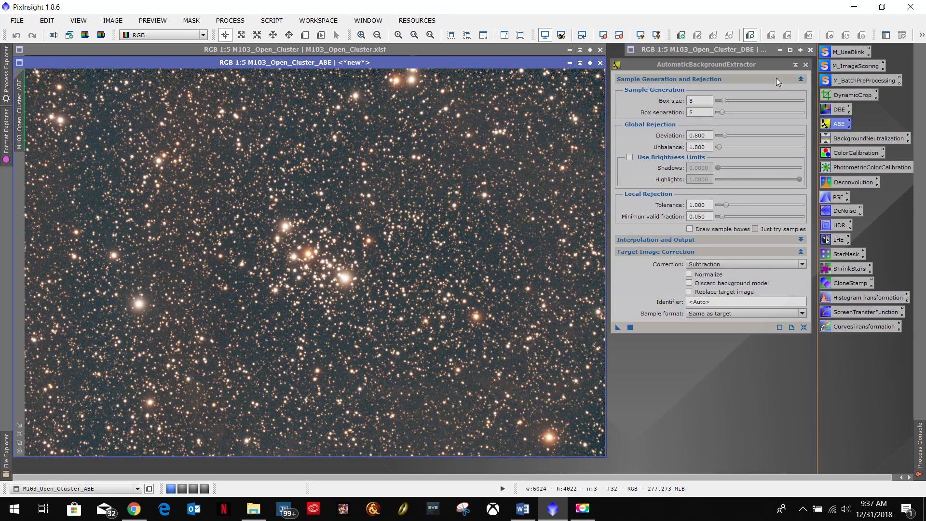
{"action": "left_click", "coordinate": [805, 64]}
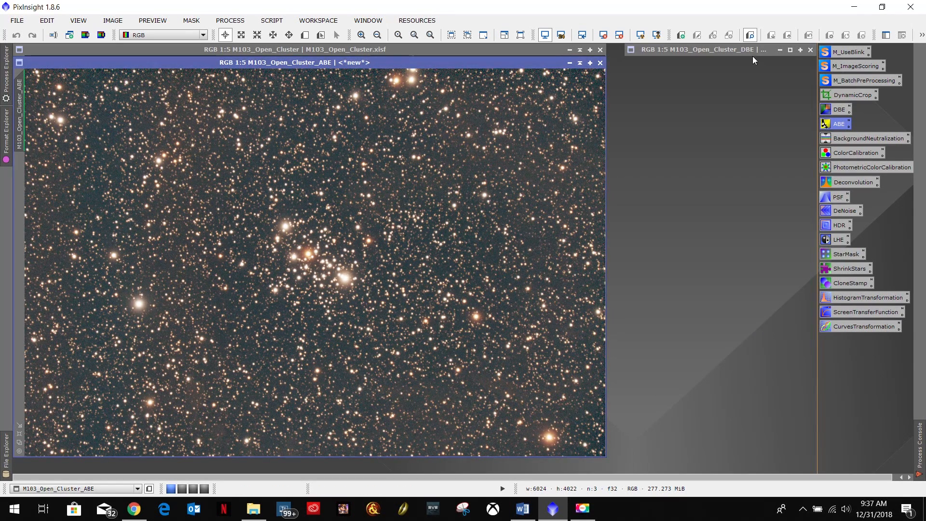
Restore the collapsed M103_Open_Cluster_DBE image over the ABE image and apply a screen auto-stretch to it
{"action": "left_click", "coordinate": [790, 50]}
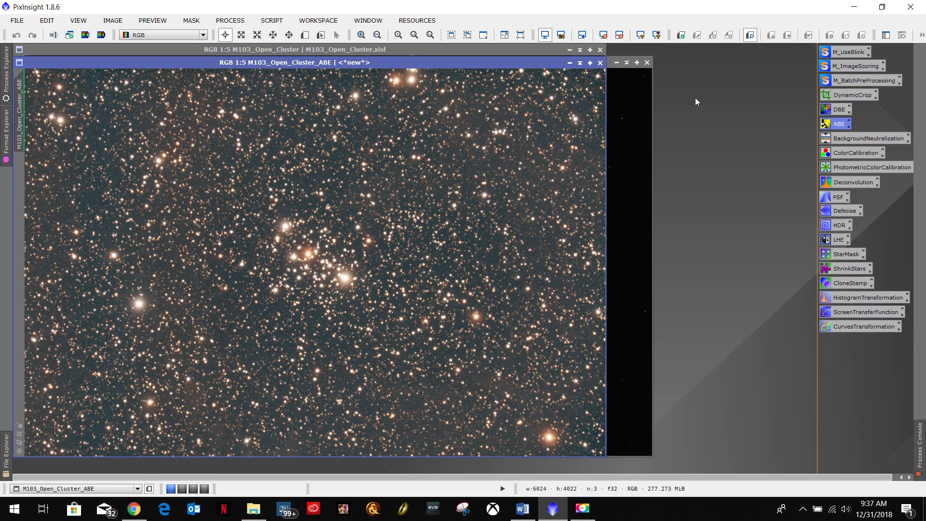
{"action": "left_click", "coordinate": [639, 120]}
{"action": "left_click_drag", "start_coordinate": [556, 61], "coordinate": [509, 63]}
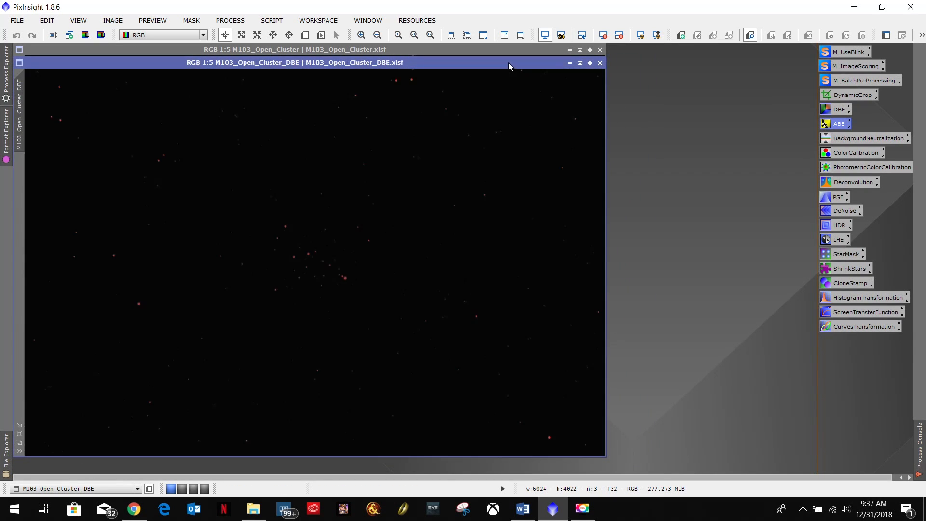
{"action": "left_click", "coordinate": [640, 34]}
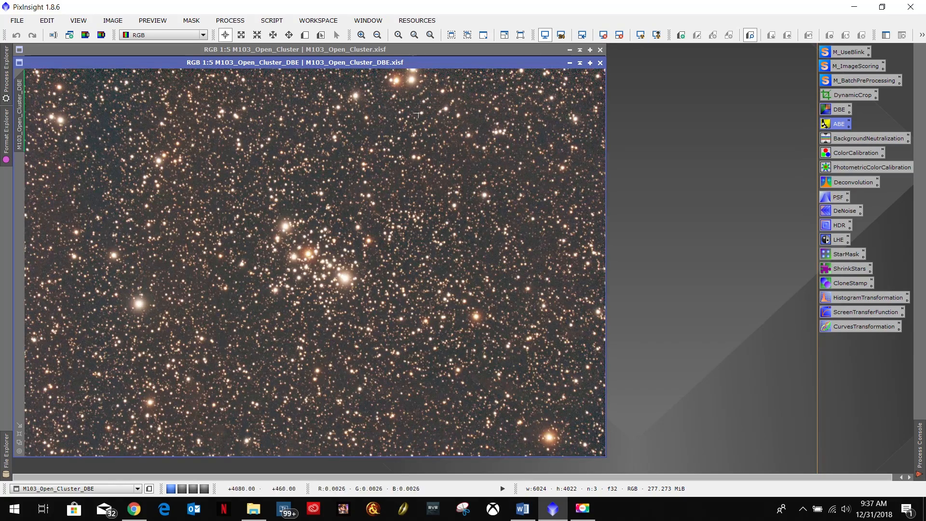
Offset the DBE image window and alternate between the DBE and ABE images to compare their background corrections
{"action": "left_click_drag", "start_coordinate": [423, 56], "coordinate": [475, 71]}
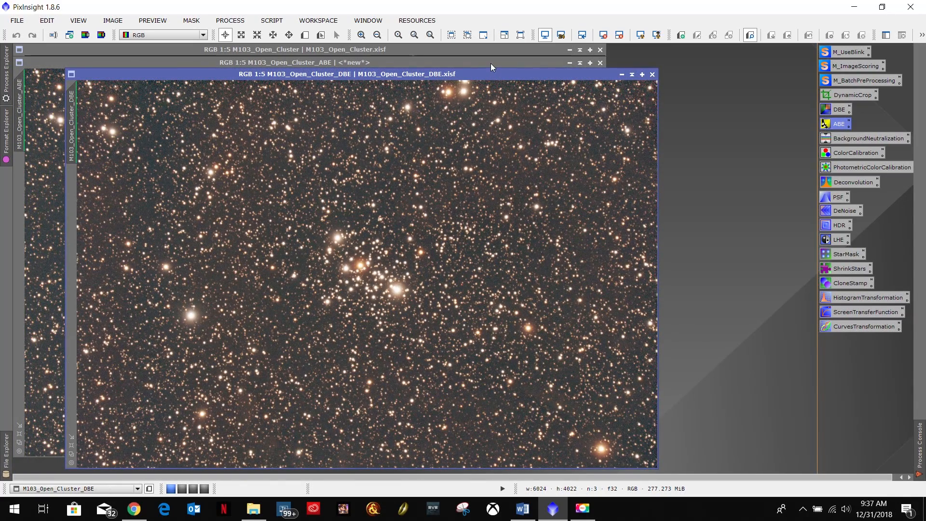
{"action": "left_click", "coordinate": [540, 61]}
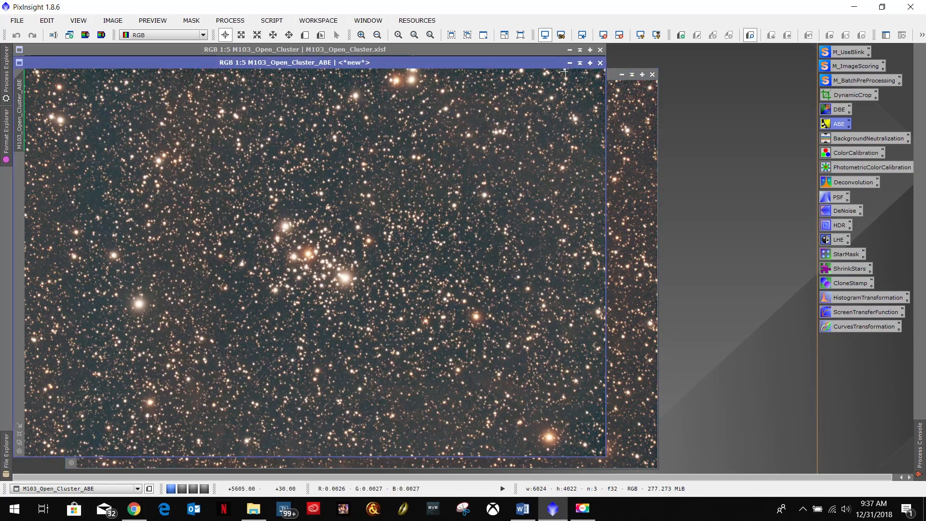
{"action": "left_click", "coordinate": [611, 75]}
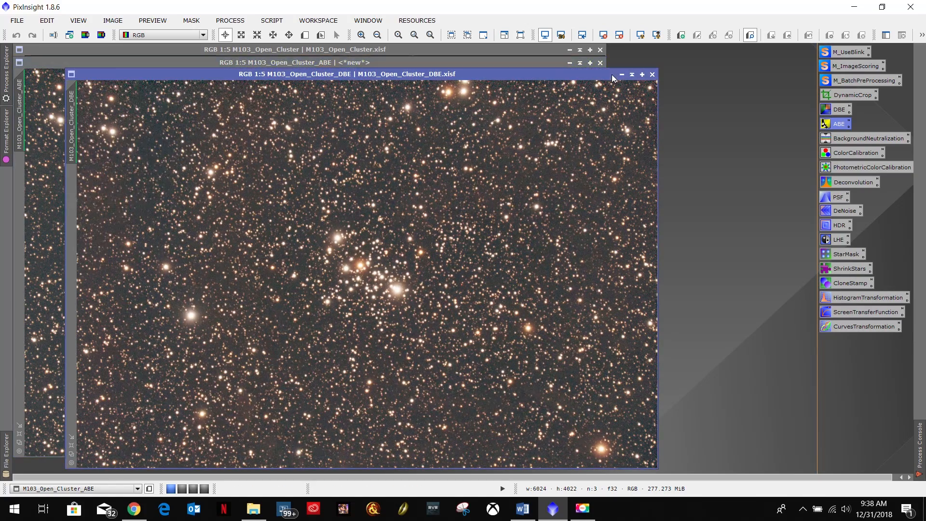
{"action": "left_click", "coordinate": [459, 61]}
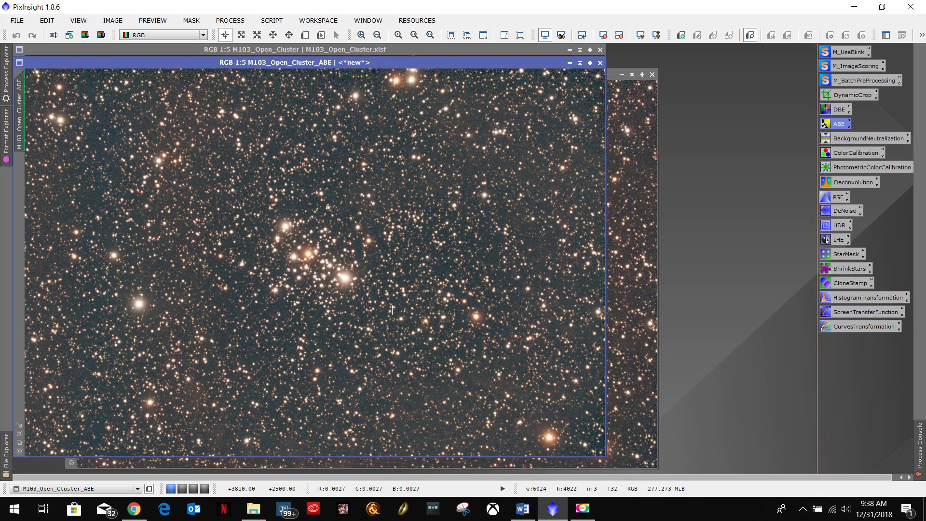
{"action": "left_click", "coordinate": [609, 76]}
{"action": "left_click", "coordinate": [609, 74]}
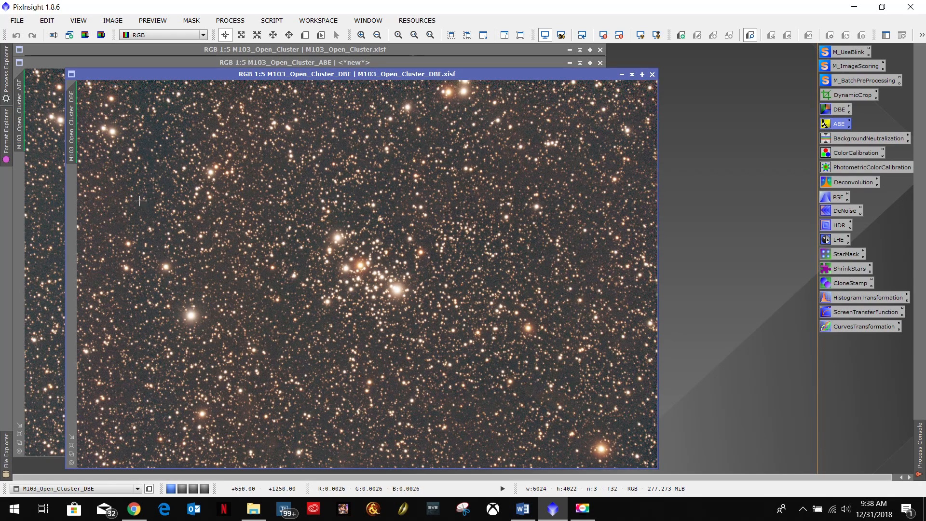
{"action": "left_click", "coordinate": [476, 64]}
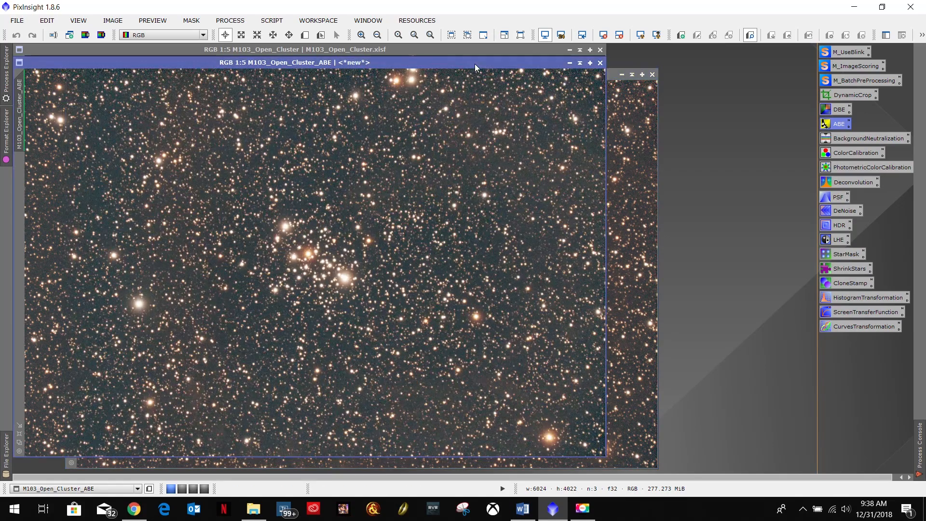
Save the ABE image as M103_Open_Cluster_ABE.xisf in the Working Images folder, in 32-bit IEEE 754 floating point format
{"action": "left_click", "coordinate": [17, 20]}
{"action": "left_click", "coordinate": [42, 110]}
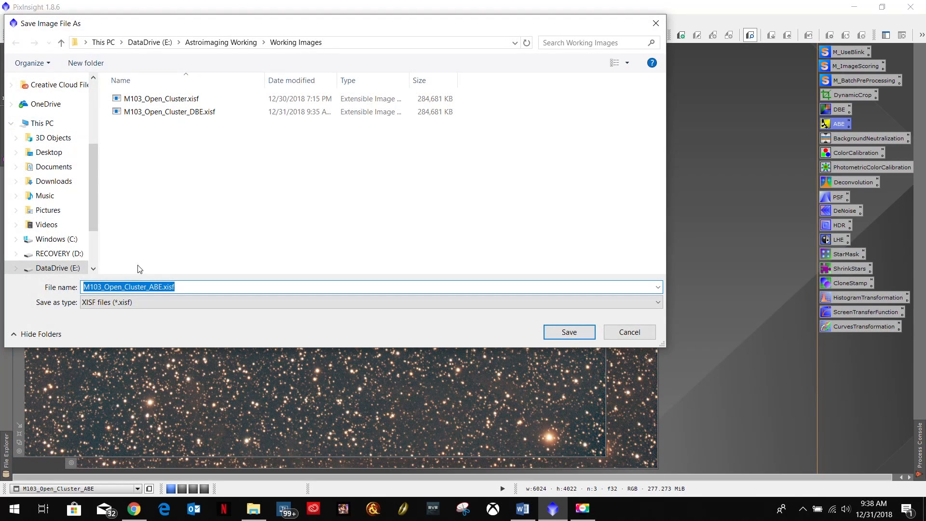
{"action": "left_click", "coordinate": [155, 286]}
{"action": "left_click_drag", "start_coordinate": [145, 288], "coordinate": [162, 287]}
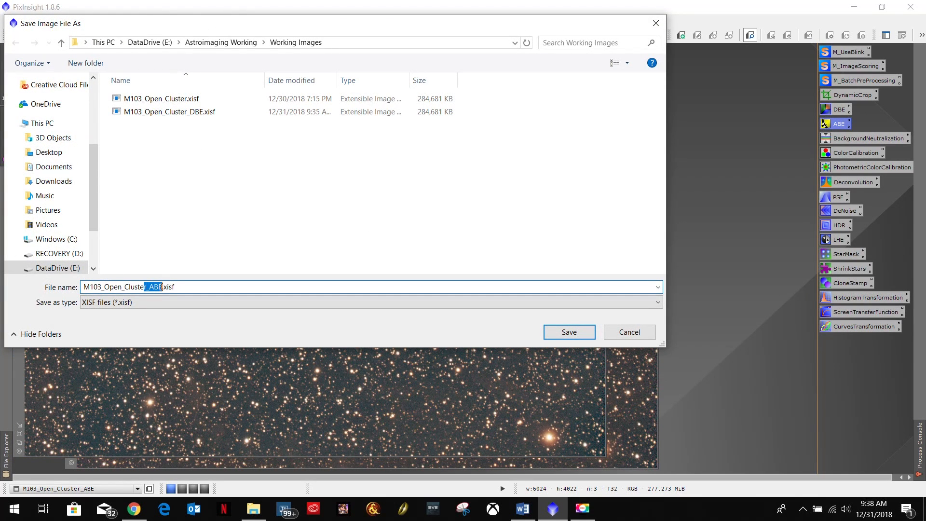
{"action": "left_click", "coordinate": [179, 287]}
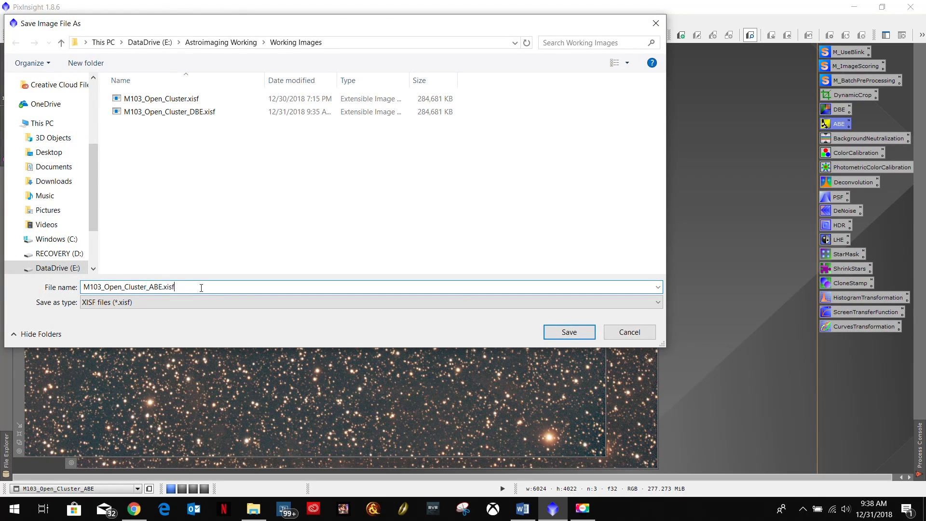
{"action": "left_click", "coordinate": [569, 333]}
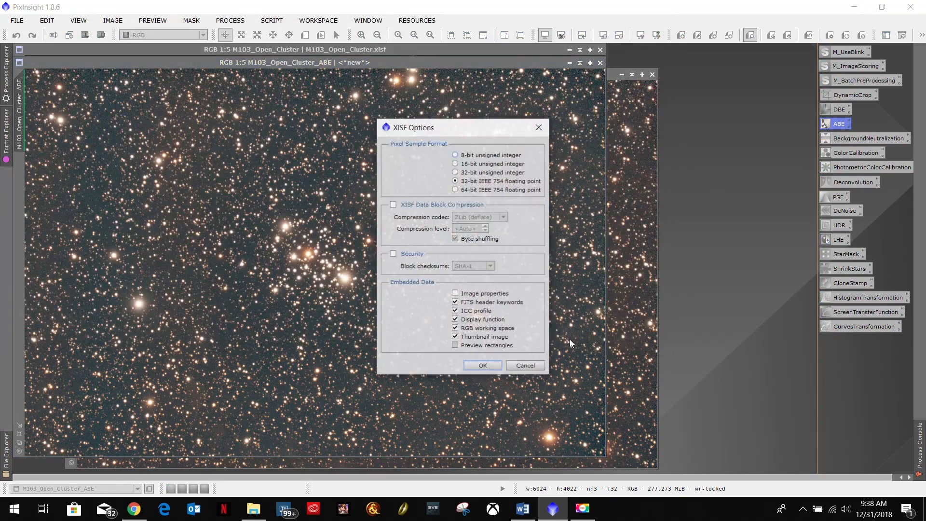
{"action": "left_click", "coordinate": [482, 366]}
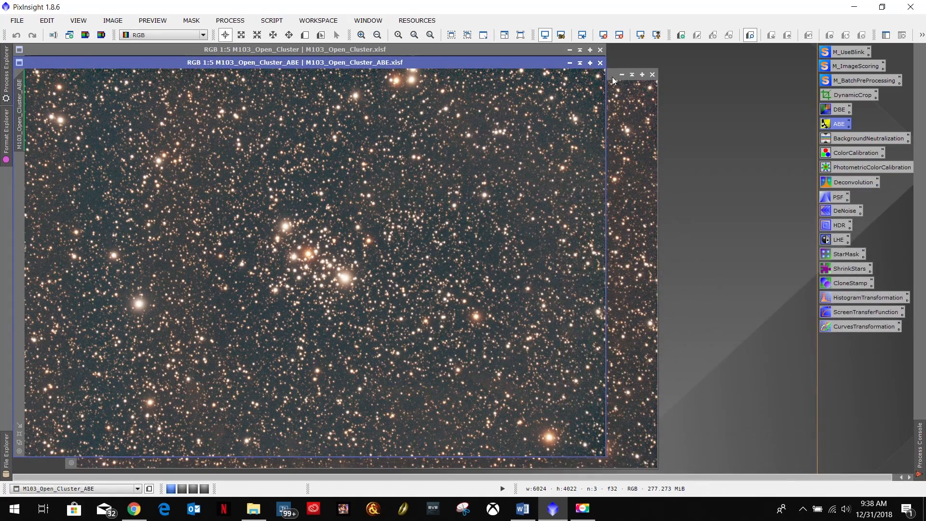
Arrange the DBE image beside the ABE image and alternate between them to compare their background corrections across the full frame
{"action": "left_click", "coordinate": [614, 80]}
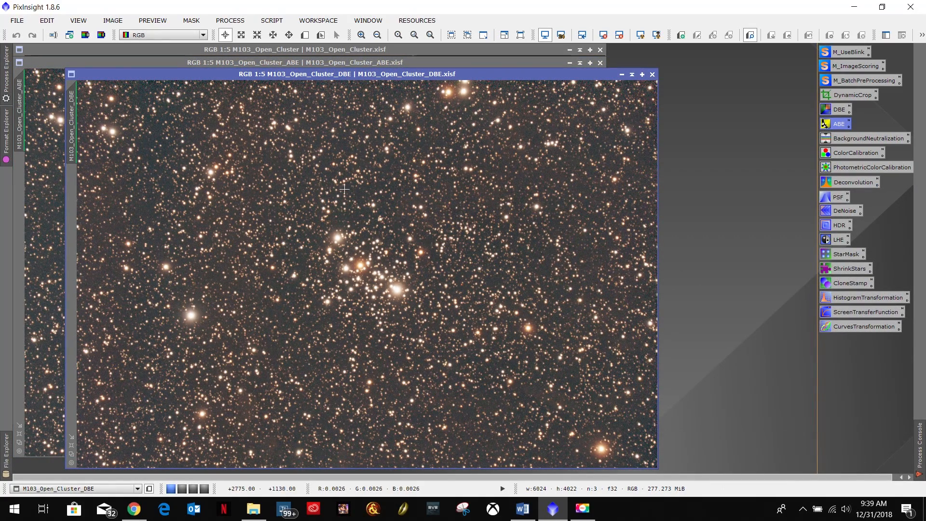
{"action": "left_click_drag", "start_coordinate": [475, 77], "coordinate": [728, 53]}
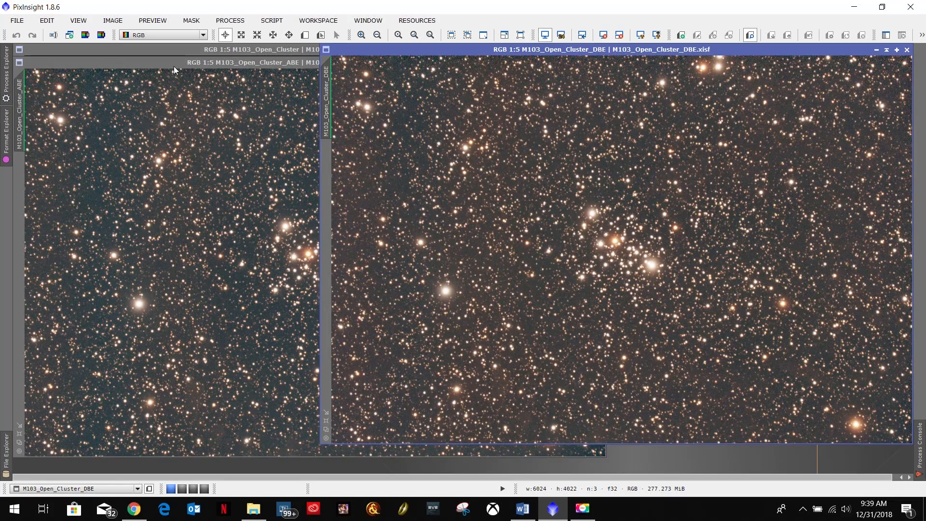
{"action": "left_click", "coordinate": [171, 64]}
{"action": "left_click_drag", "start_coordinate": [460, 61], "coordinate": [458, 76]}
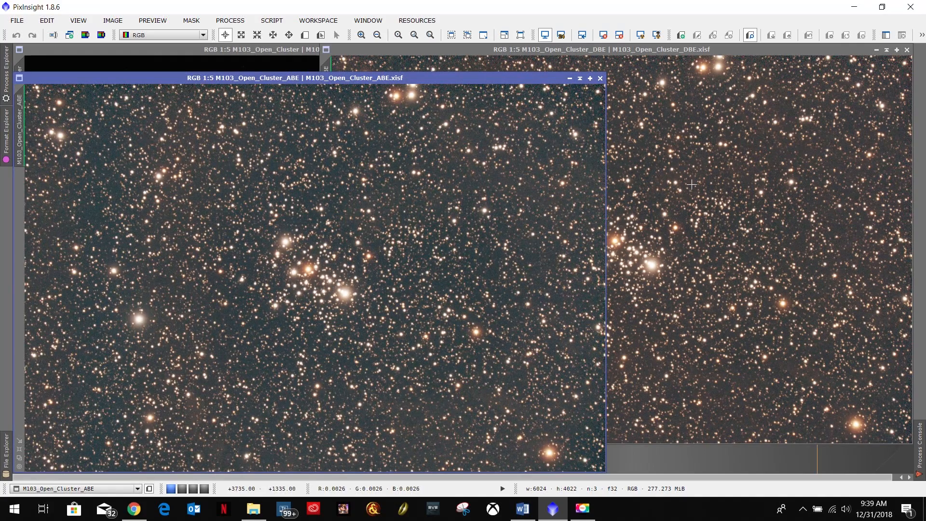
{"action": "left_click", "coordinate": [744, 46]}
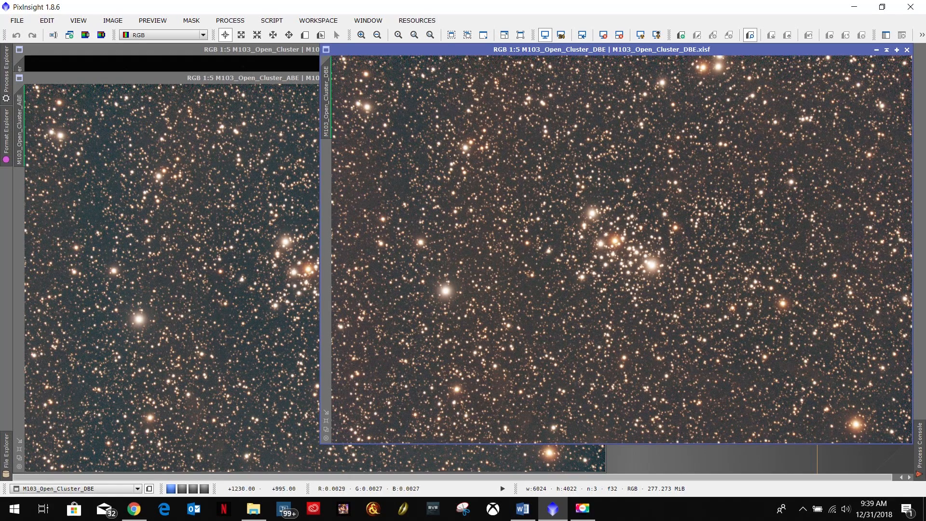
{"action": "left_click", "coordinate": [174, 79]}
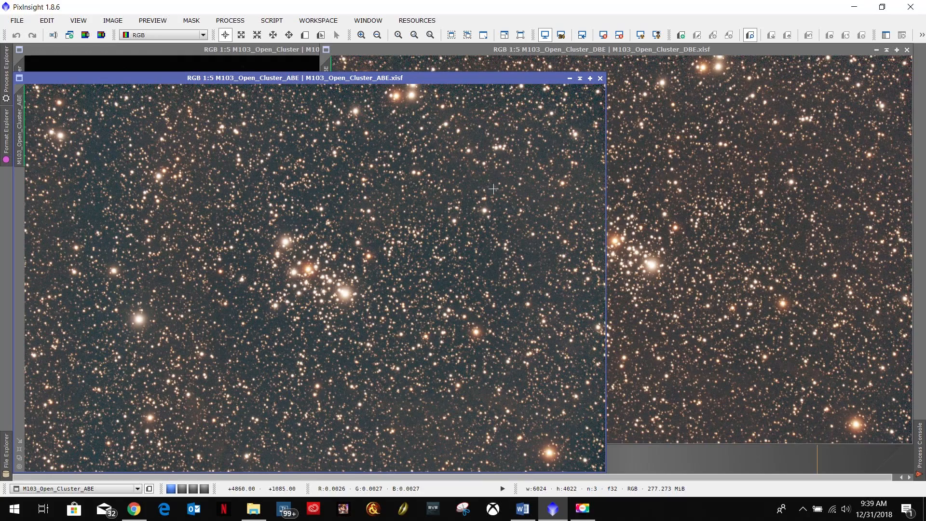
{"action": "left_click", "coordinate": [784, 48]}
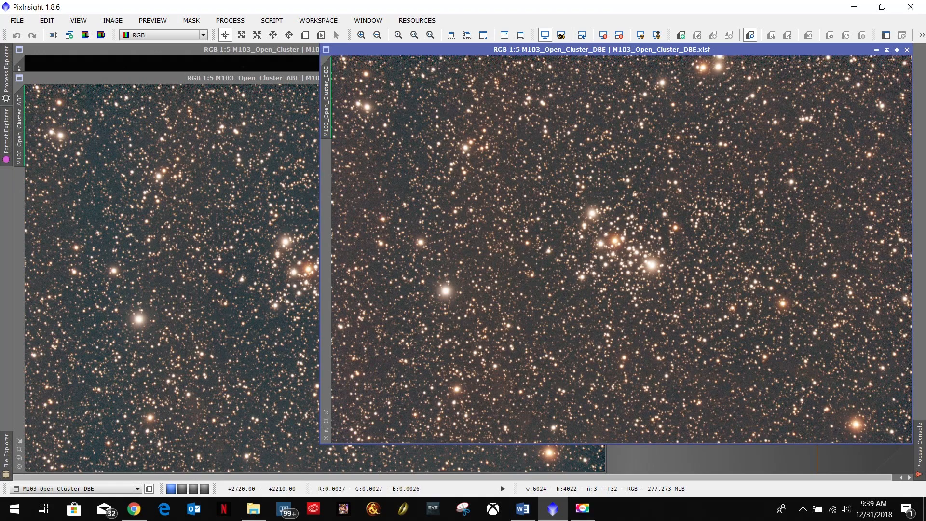
{"action": "left_click", "coordinate": [173, 80]}
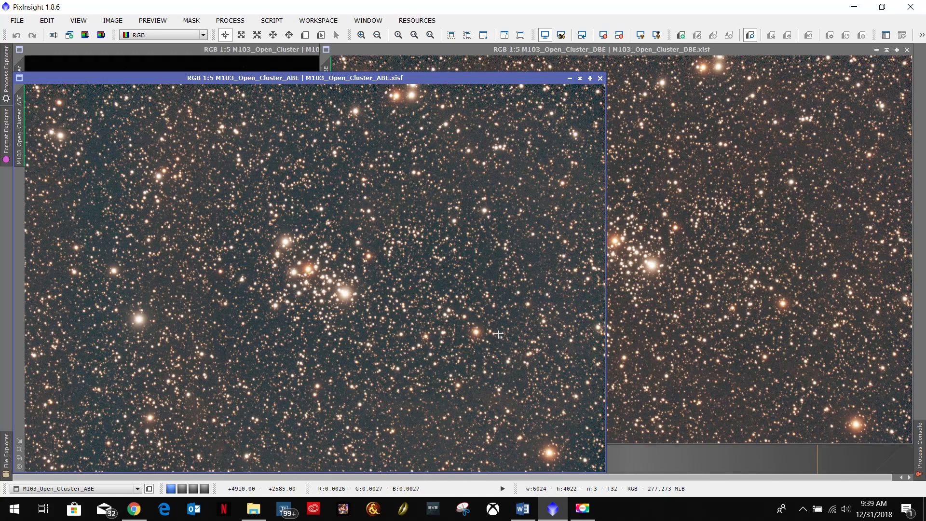
Enlarge the ABE image to 1:1 on the central cluster to examine its stars and background noise
{"action": "scroll", "coordinate": [337, 269], "scroll_direction": "up", "scroll_amount": 6}
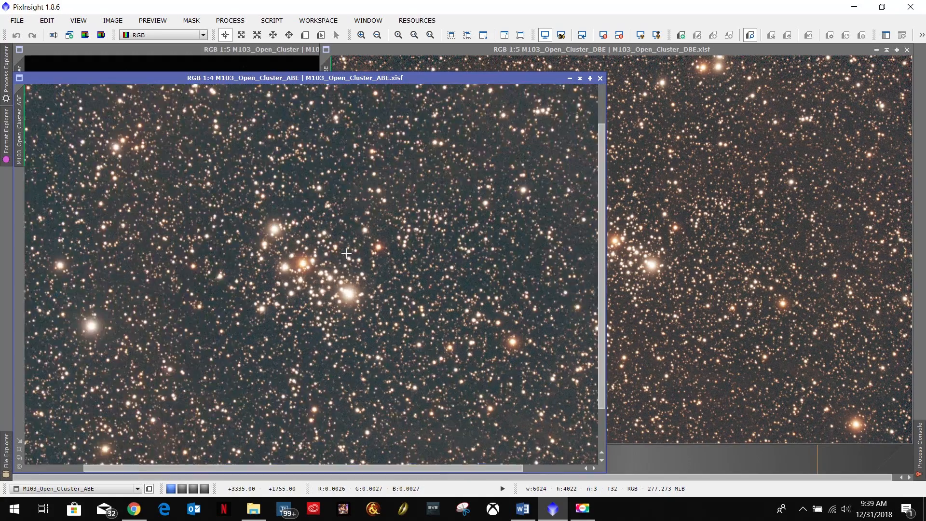
{"action": "scroll", "coordinate": [346, 262], "scroll_direction": "down", "scroll_amount": 1}
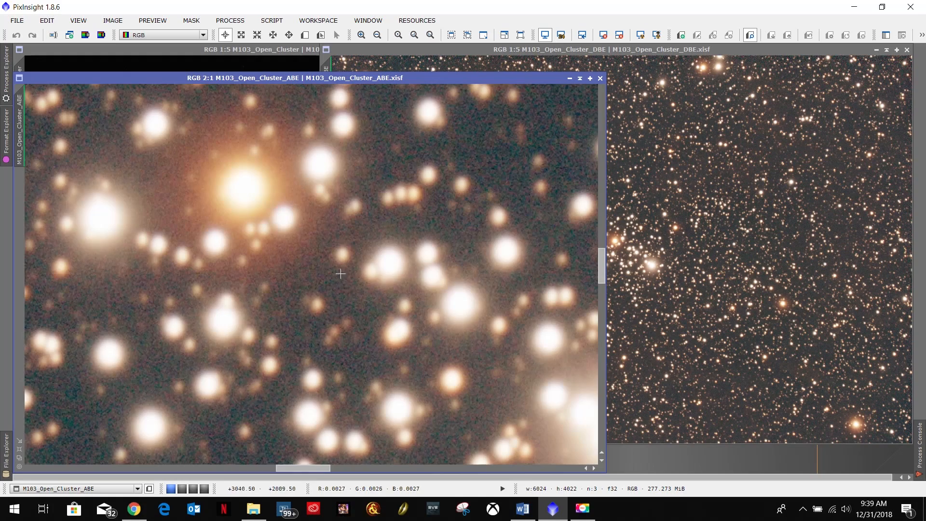
{"action": "scroll", "coordinate": [444, 237], "scroll_direction": "up", "scroll_amount": 1}
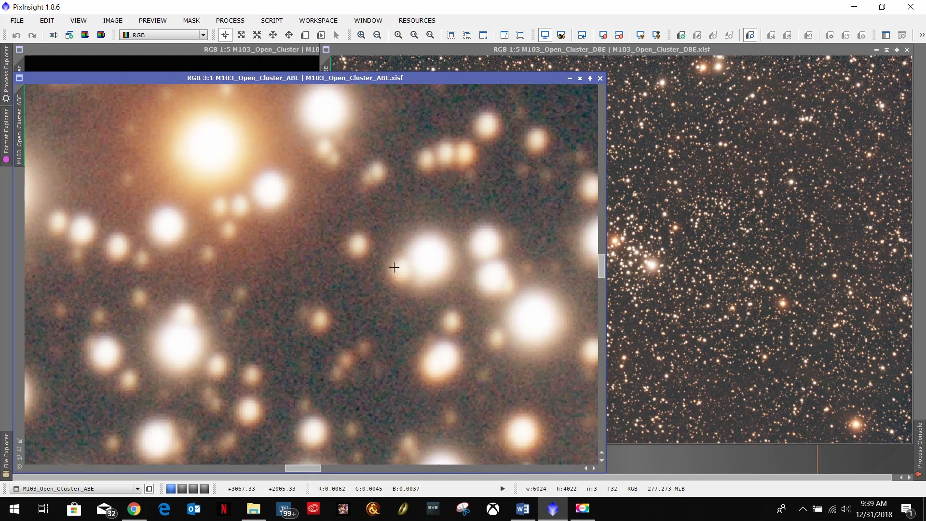
{"action": "scroll", "coordinate": [393, 267], "scroll_direction": "down", "scroll_amount": 1}
{"action": "scroll", "coordinate": [394, 267], "scroll_direction": "down", "scroll_amount": 1}
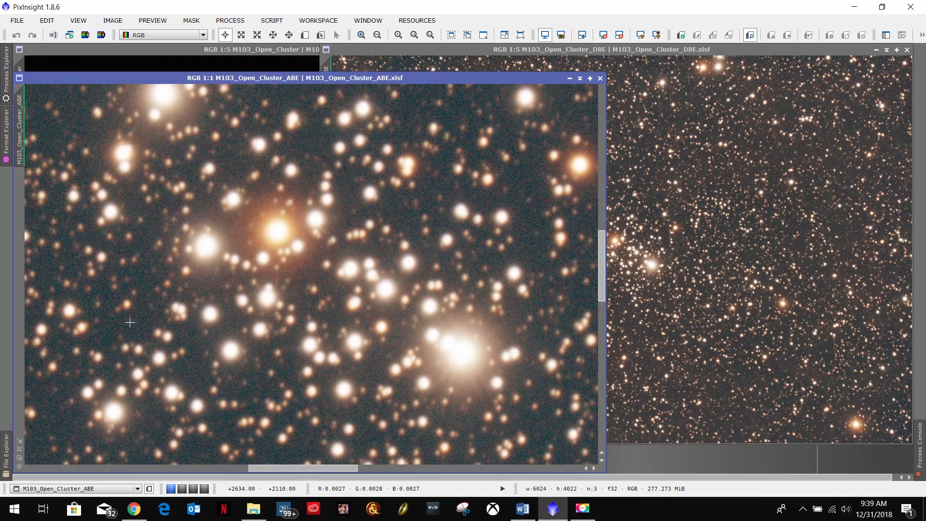
Enlarge the central cluster in the DBE image, ending at 1:1, to examine its background against the ABE result
{"action": "left_click", "coordinate": [656, 235]}
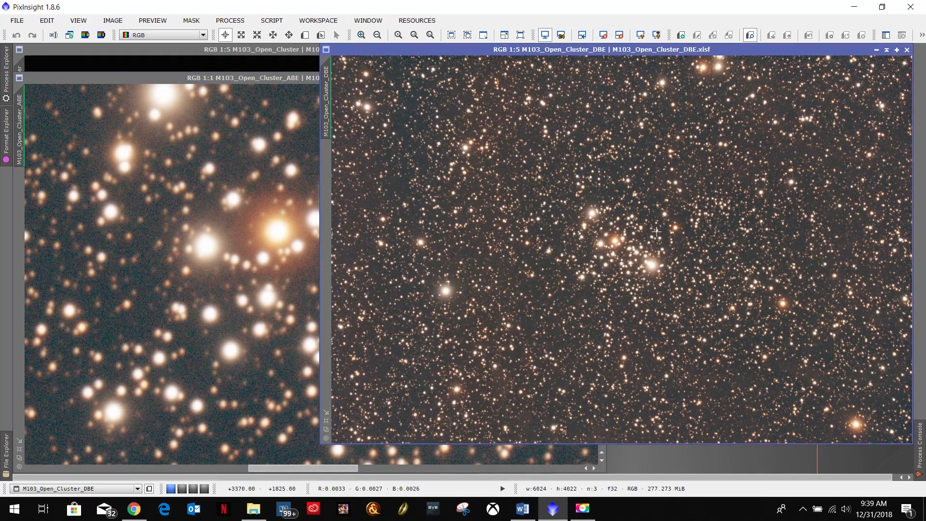
{"action": "scroll", "coordinate": [656, 238], "scroll_direction": "up", "scroll_amount": 4}
{"action": "scroll", "coordinate": [656, 237], "scroll_direction": "up", "scroll_amount": 1}
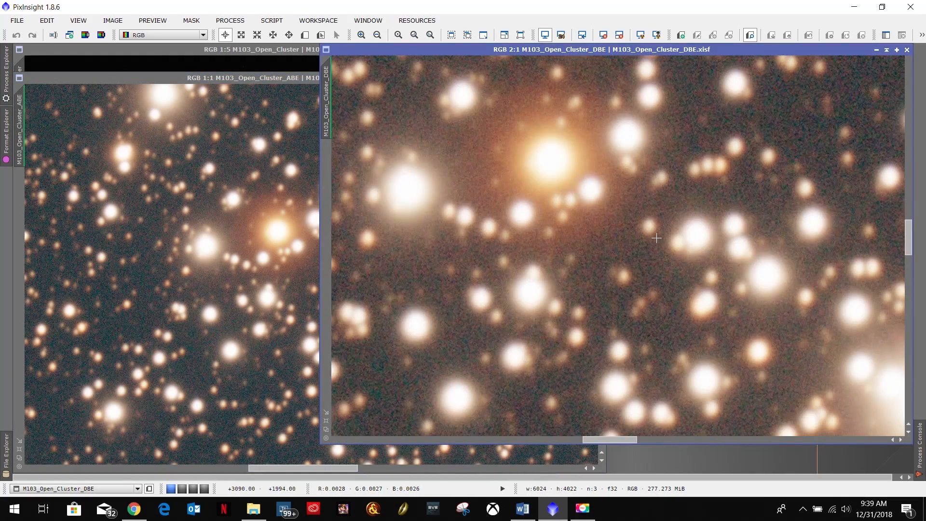
{"action": "scroll", "coordinate": [656, 237], "scroll_direction": "down", "scroll_amount": 1}
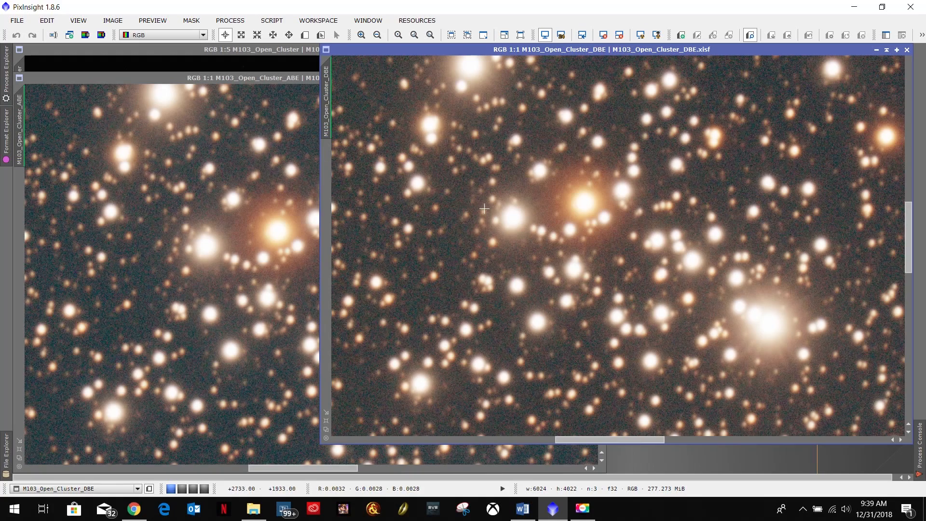
{"action": "scroll", "coordinate": [656, 237], "scroll_direction": "up", "scroll_amount": 2}
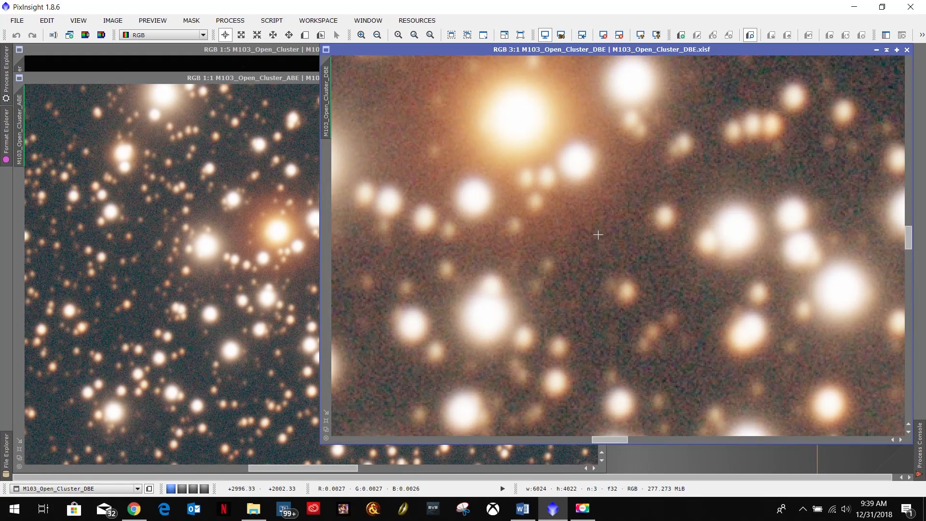
{"action": "scroll", "coordinate": [596, 235], "scroll_direction": "down", "scroll_amount": 2}
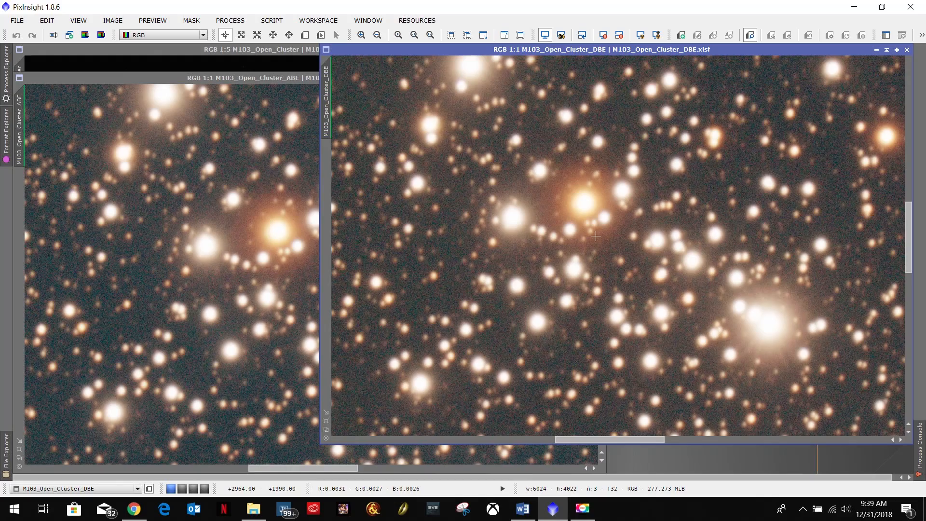
{"action": "scroll", "coordinate": [596, 237], "scroll_direction": "up", "scroll_amount": 1}
{"action": "scroll", "coordinate": [596, 237], "scroll_direction": "down", "scroll_amount": 1}
{"action": "scroll", "coordinate": [595, 237], "scroll_direction": "up", "scroll_amount": 1}
{"action": "scroll", "coordinate": [595, 238], "scroll_direction": "down", "scroll_amount": 1}
Compare the ABE and DBE images once more at 1:1 and close the M103_Open_Cluster_ABE image
{"action": "left_click", "coordinate": [265, 79]}
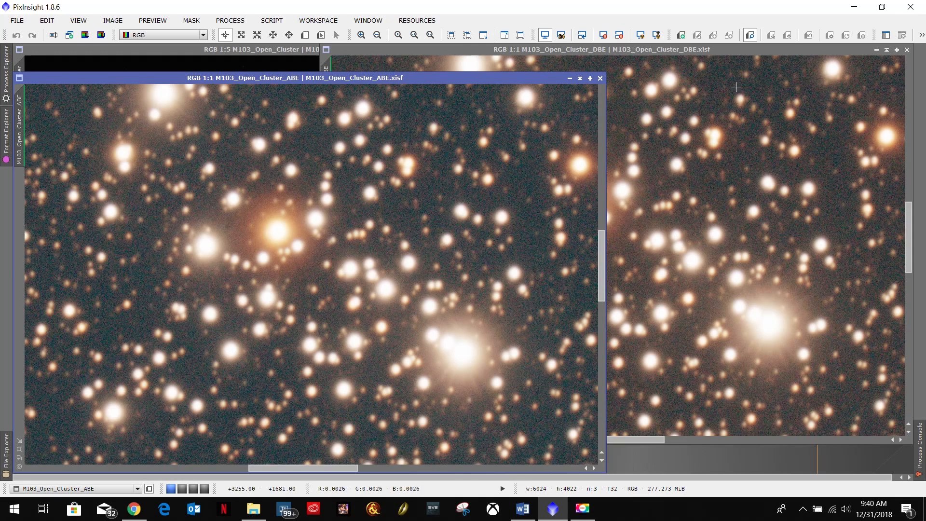
{"action": "left_click", "coordinate": [736, 87]}
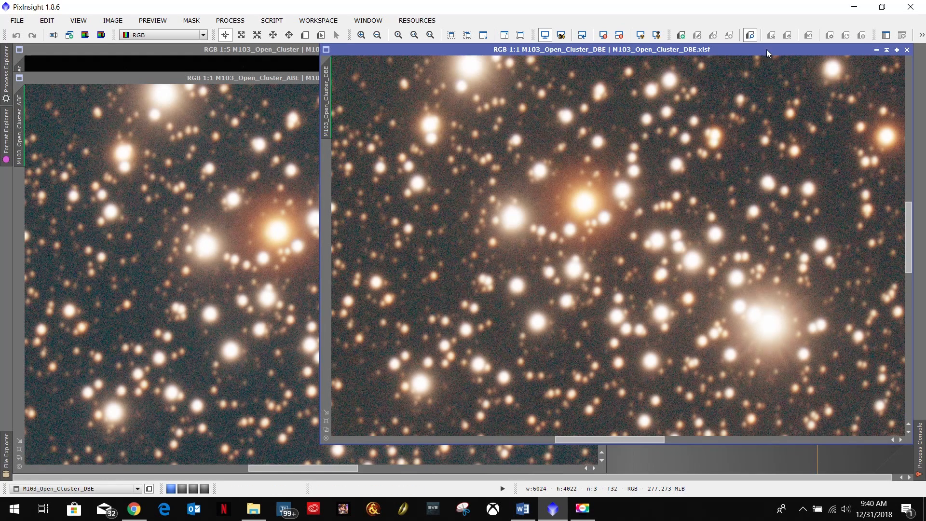
{"action": "left_click", "coordinate": [162, 81]}
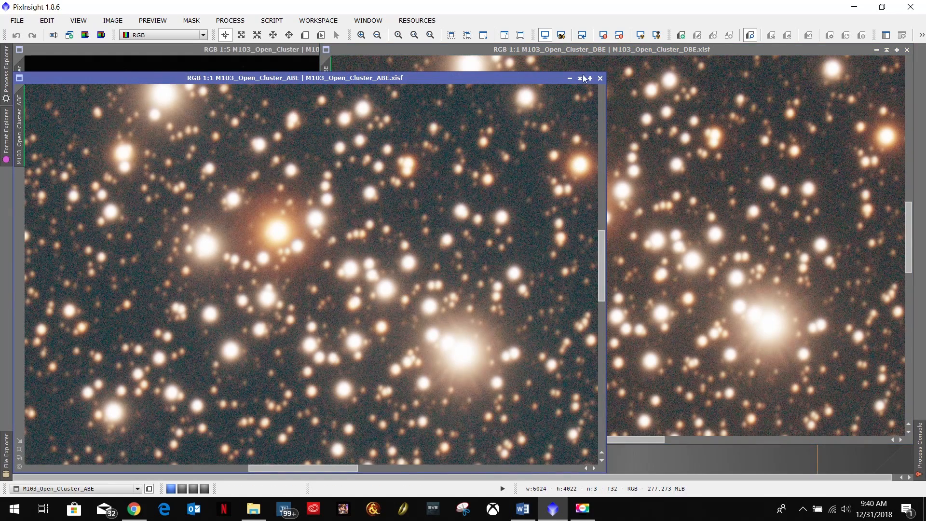
{"action": "left_click", "coordinate": [599, 78]}
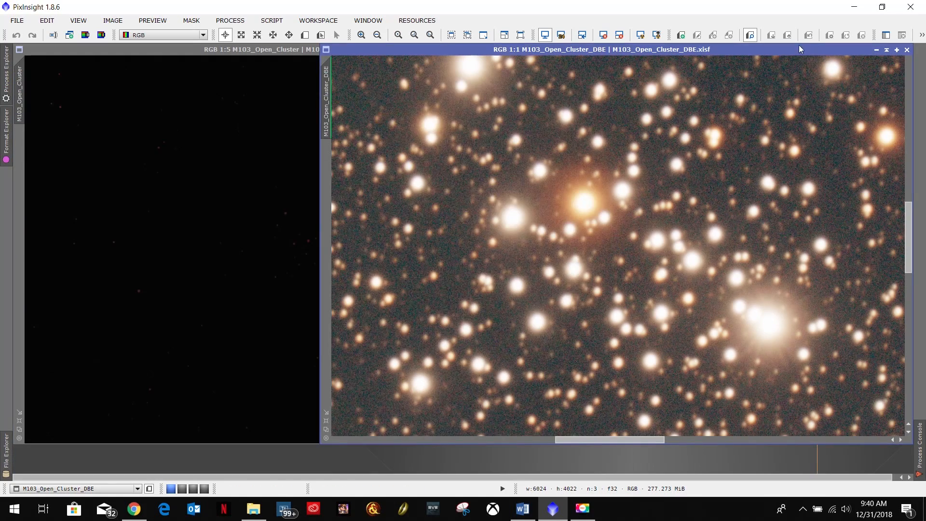
Collapse the original M103_Open_Cluster image window, place the DBE image just beneath it, and return the DBE image to 1:5
{"action": "left_click", "coordinate": [162, 55]}
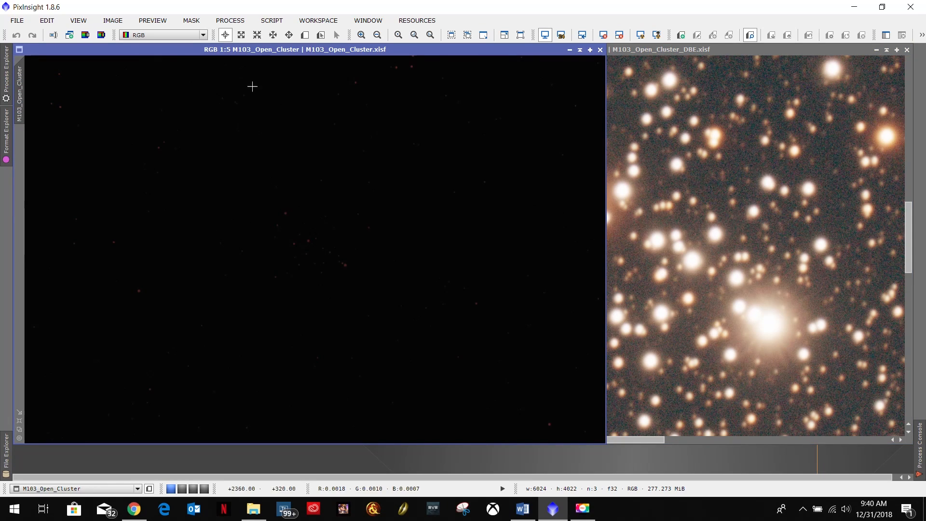
{"action": "left_click", "coordinate": [579, 50]}
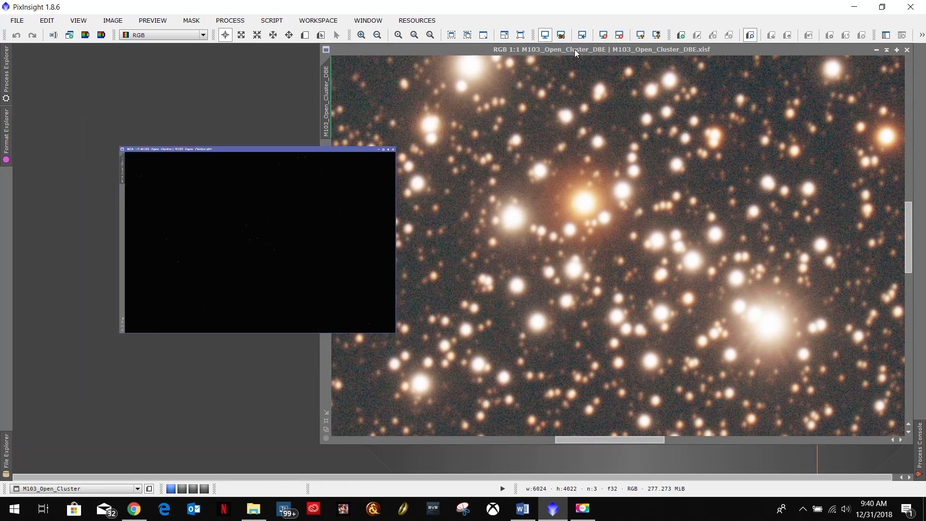
{"action": "mouse_move", "coordinate": [300, 247]}
{"action": "left_mouse_down"}
{"action": "mouse_move", "coordinate": [183, 78]}
{"action": "mouse_move", "coordinate": [99, 53]}
{"action": "left_mouse_up"}
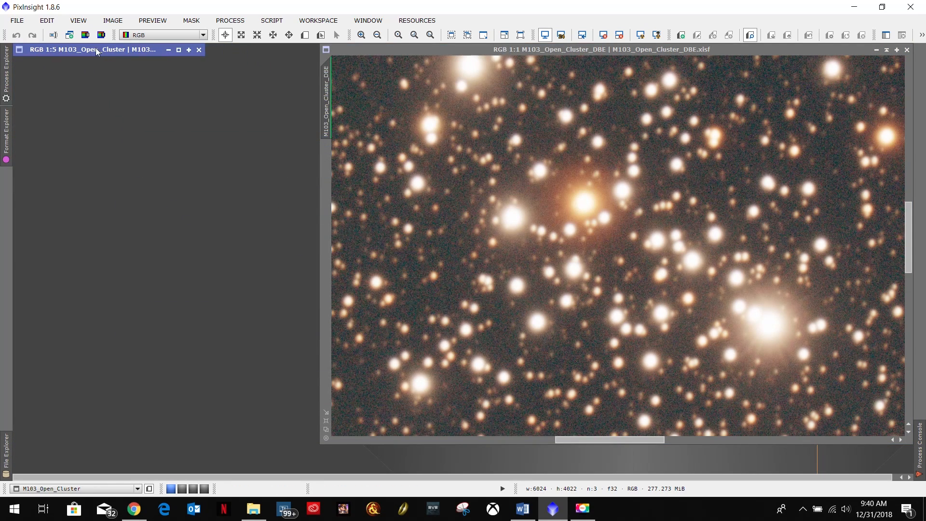
{"action": "left_click_drag", "start_coordinate": [788, 50], "coordinate": [484, 60]}
{"action": "left_click", "coordinate": [484, 57]}
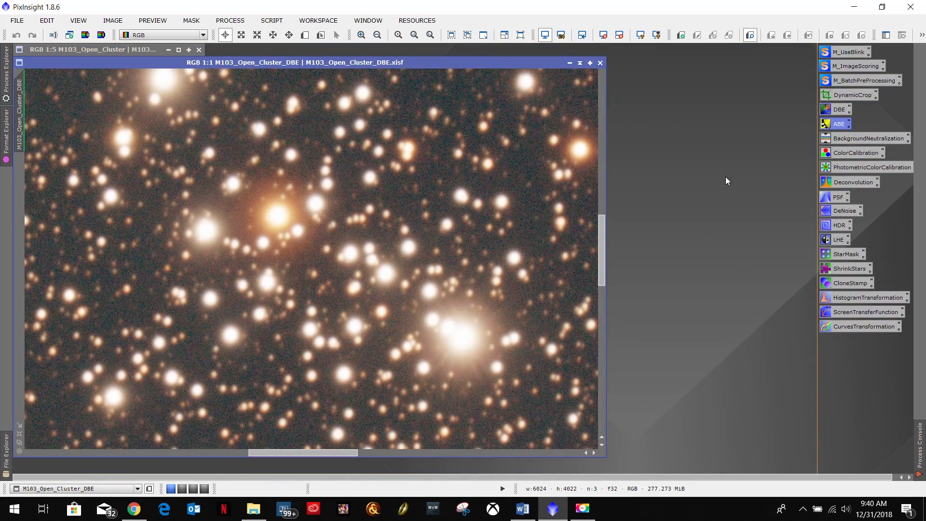
{"action": "scroll", "coordinate": [264, 200], "scroll_direction": "up", "scroll_amount": 1}
{"action": "scroll", "coordinate": [264, 200], "scroll_direction": "down", "scroll_amount": 2}
{"action": "scroll", "coordinate": [264, 200], "scroll_direction": "down", "scroll_amount": 3}
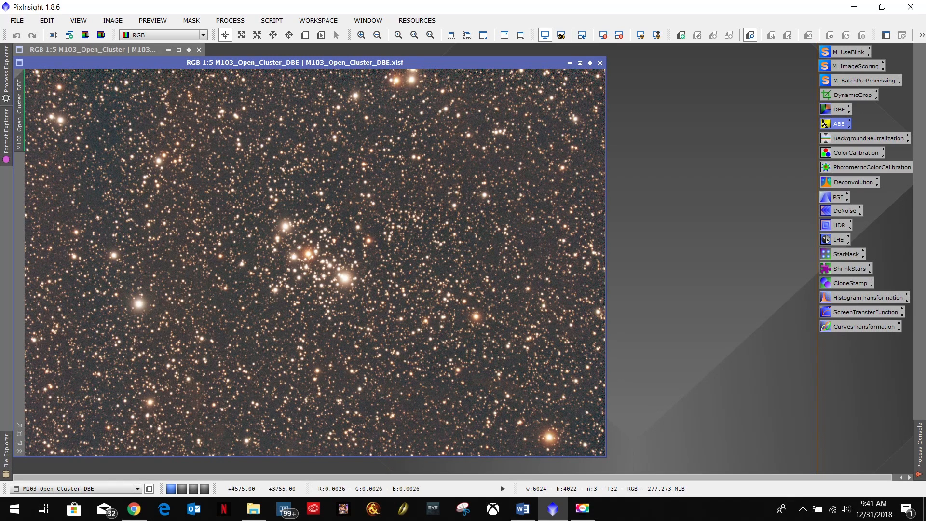
Review the Color Calibration section of the workflow notes in Word for the BackgroundNeutralization preview instruction, and return to PixInsight
{"action": "left_click", "coordinate": [522, 508]}
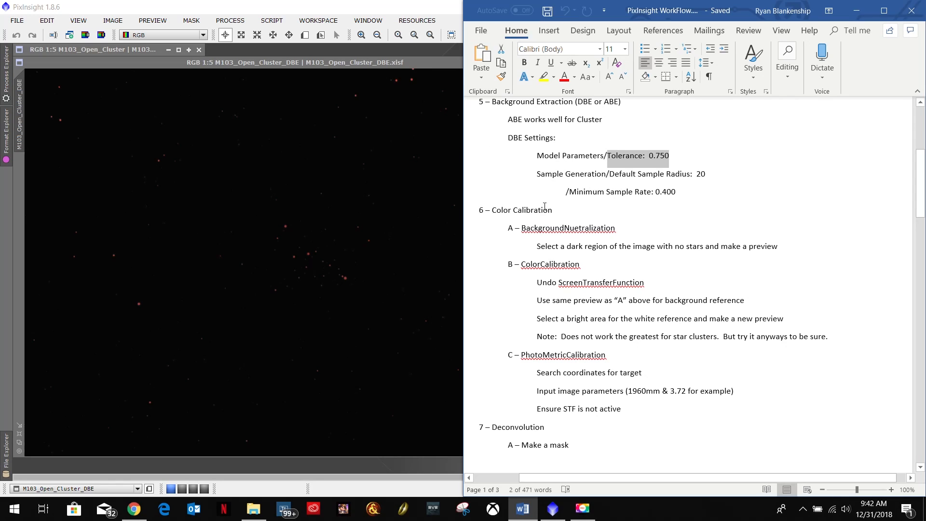
{"action": "left_click_drag", "start_coordinate": [522, 229], "coordinate": [621, 230]}
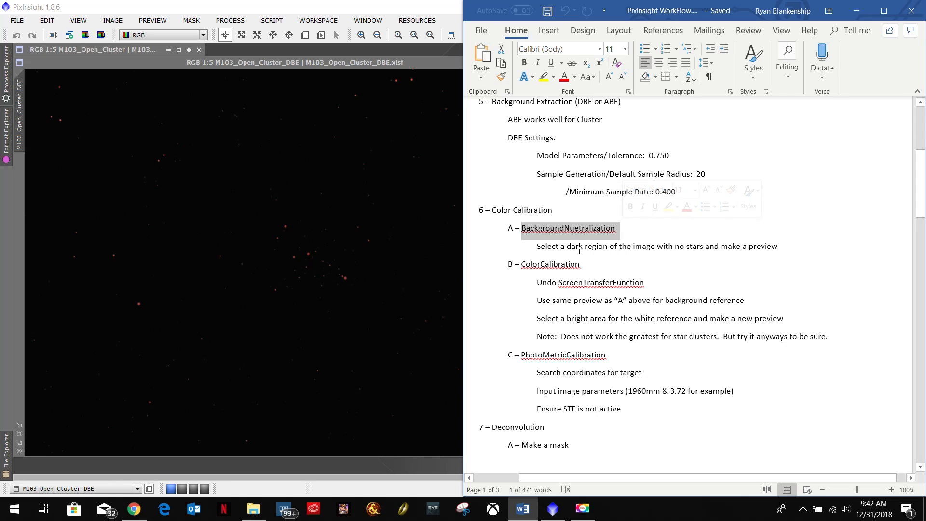
{"action": "left_click_drag", "start_coordinate": [547, 247], "coordinate": [690, 247]}
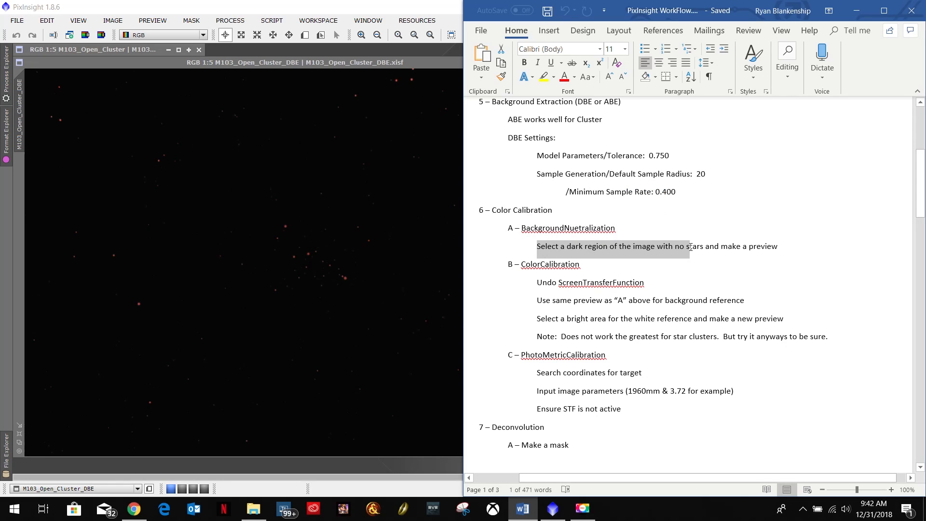
{"action": "left_click_drag", "start_coordinate": [780, 247], "coordinate": [568, 250]}
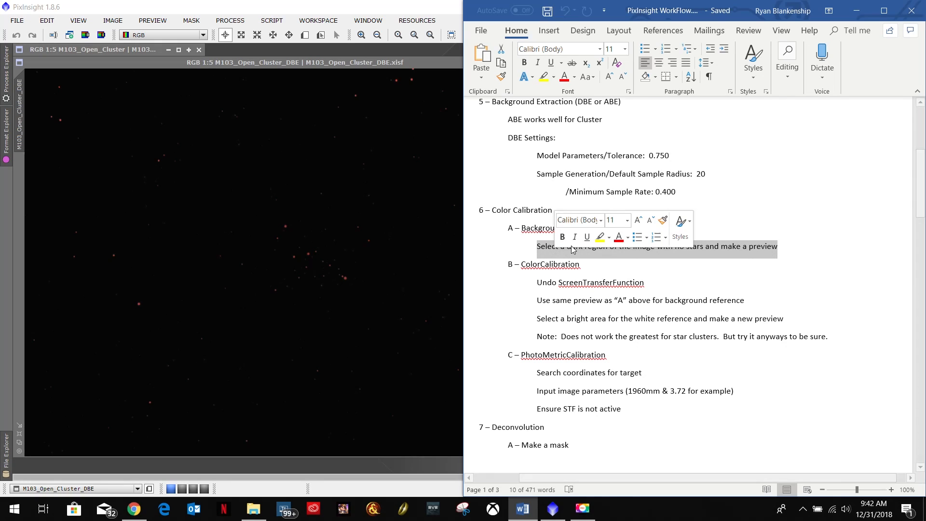
{"action": "left_click", "coordinate": [439, 66]}
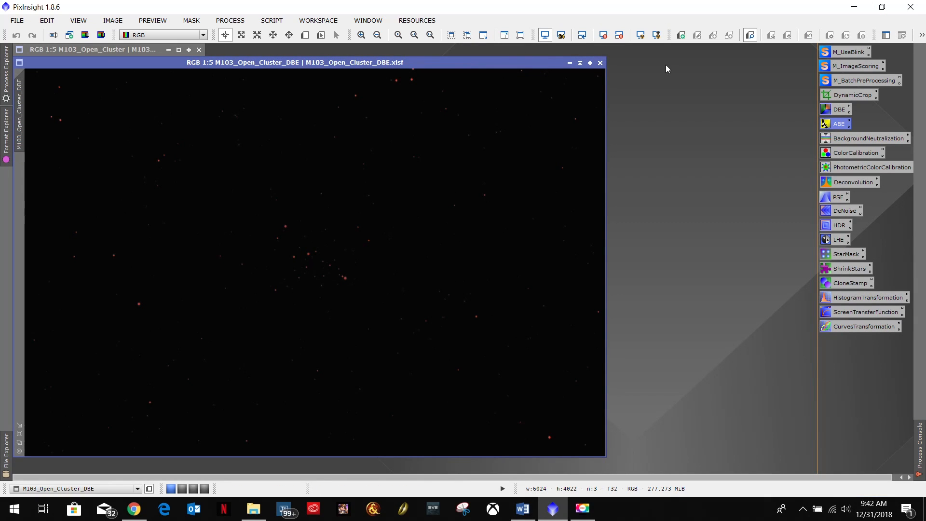
Apply a screen auto-stretch to the DBE image and draw a small preview over the dark area west of the central cluster
{"action": "left_click", "coordinate": [637, 38]}
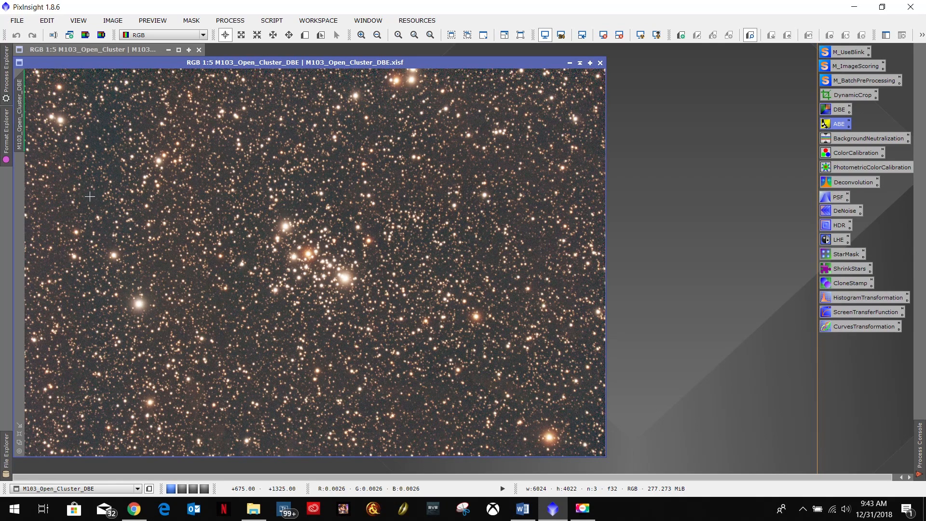
{"action": "left_click", "coordinate": [304, 35]}
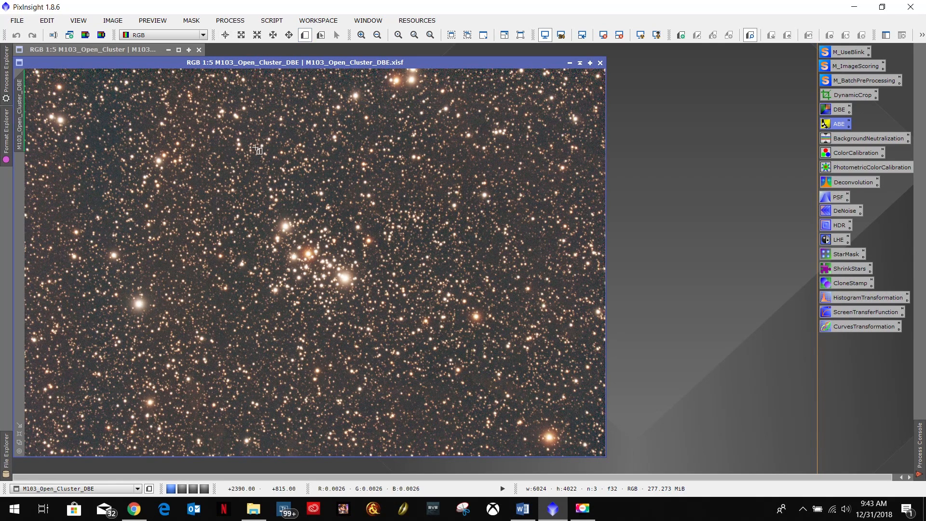
{"action": "left_click_drag", "start_coordinate": [81, 188], "coordinate": [111, 210]}
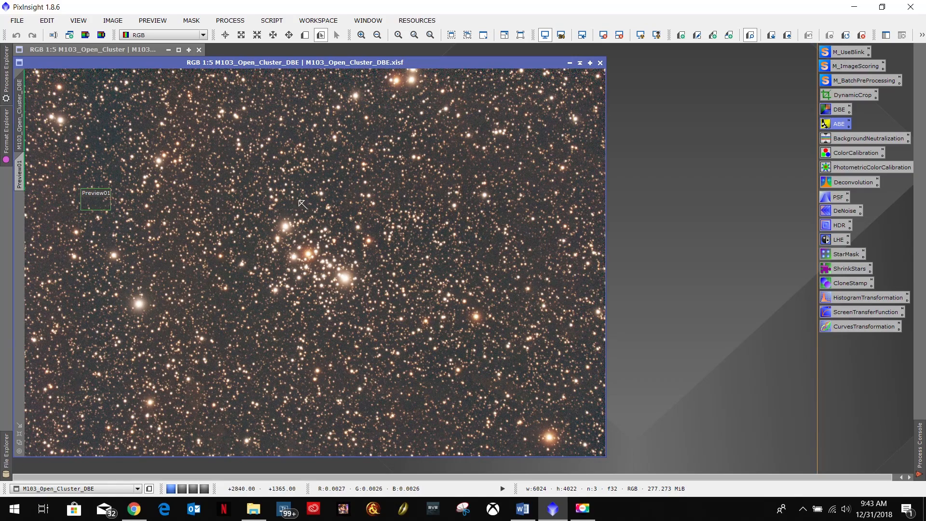
Examine the DBE image at 1:1 and 2:1 across its edges and centre for a dark region without stars
{"action": "scroll", "coordinate": [285, 203], "scroll_direction": "down", "scroll_amount": 1}
{"action": "scroll", "coordinate": [285, 202], "scroll_direction": "up", "scroll_amount": 5}
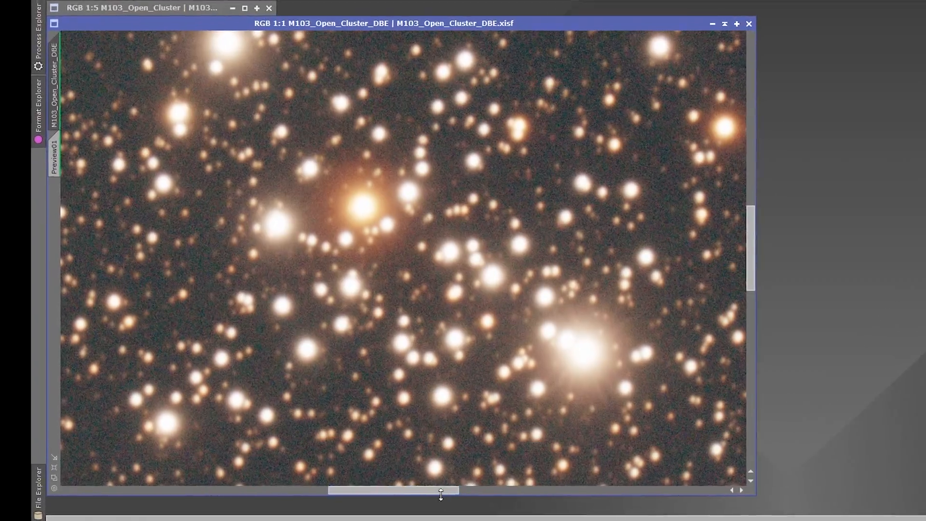
{"action": "left_click_drag", "start_coordinate": [312, 452], "coordinate": [130, 453]}
{"action": "left_click_drag", "start_coordinate": [217, 516], "coordinate": [166, 516]}
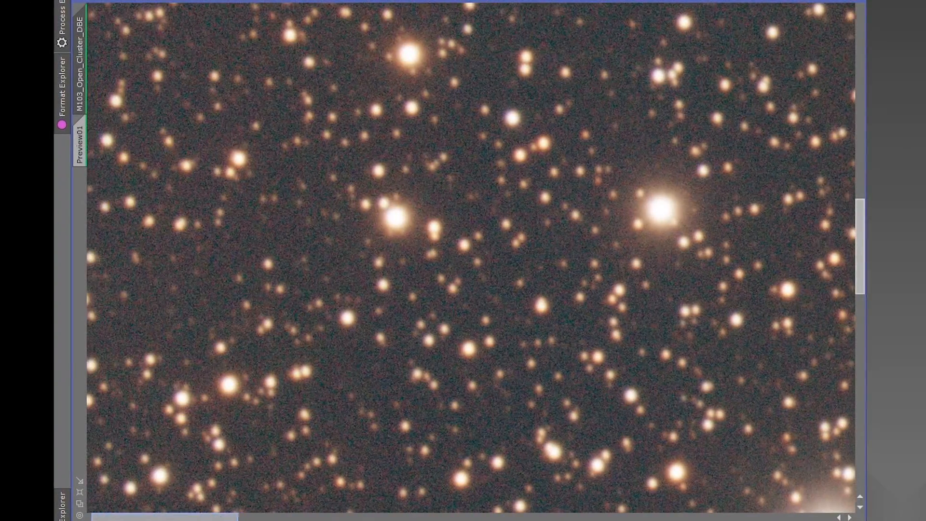
{"action": "left_click_drag", "start_coordinate": [864, 260], "coordinate": [853, 164]}
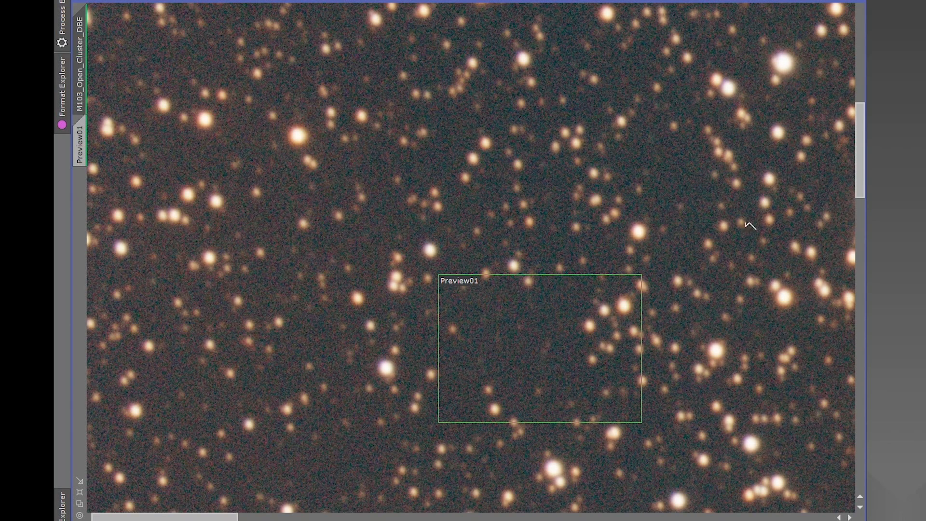
{"action": "left_click_drag", "start_coordinate": [855, 142], "coordinate": [852, 51]}
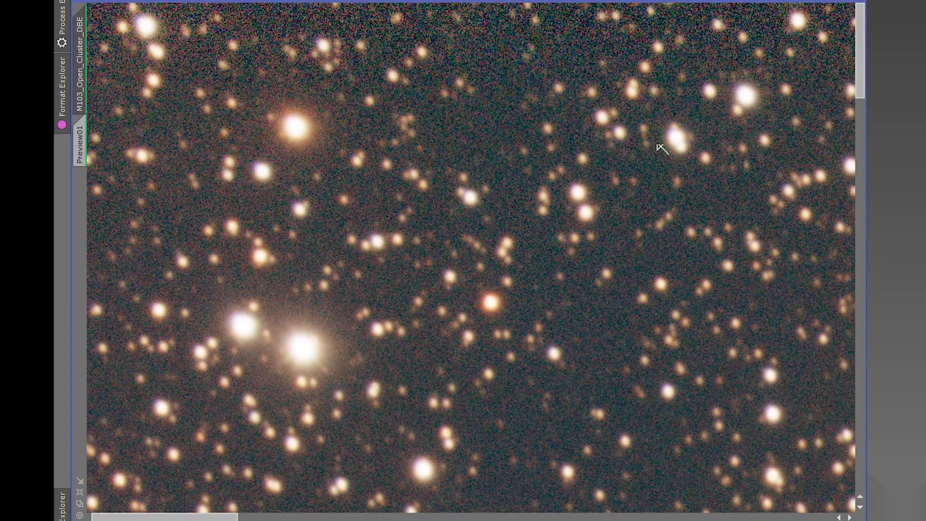
{"action": "left_click_drag", "start_coordinate": [861, 24], "coordinate": [866, 430]}
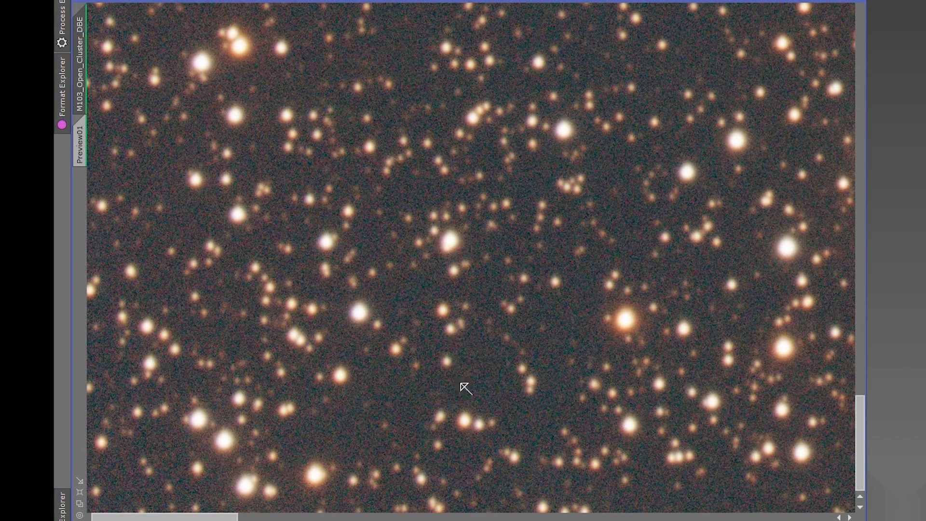
{"action": "left_click_drag", "start_coordinate": [162, 510], "coordinate": [791, 507]}
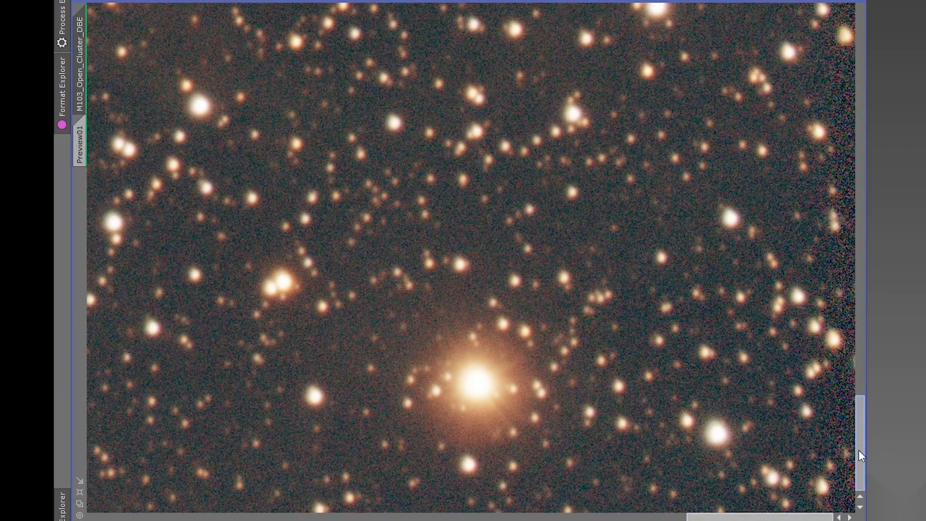
{"action": "left_click_drag", "start_coordinate": [861, 457], "coordinate": [861, 405]}
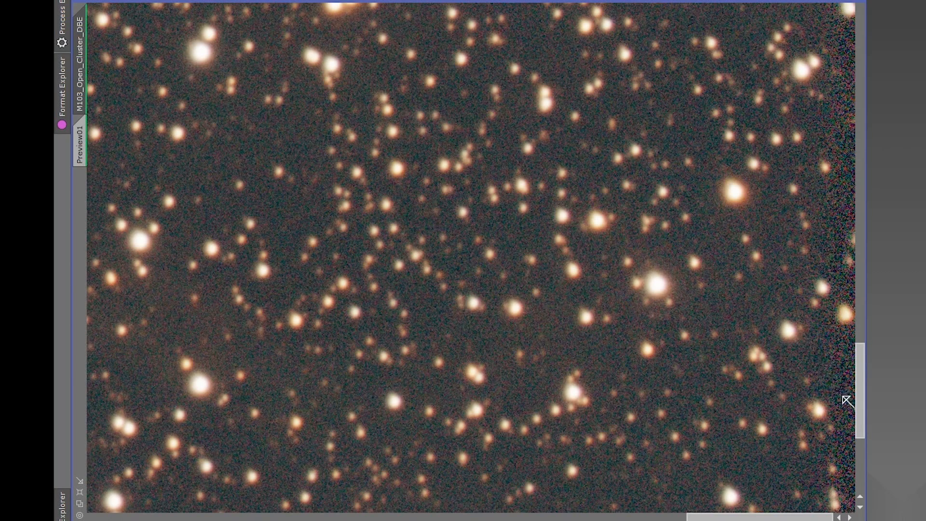
{"action": "left_click_drag", "start_coordinate": [860, 416], "coordinate": [854, 69]}
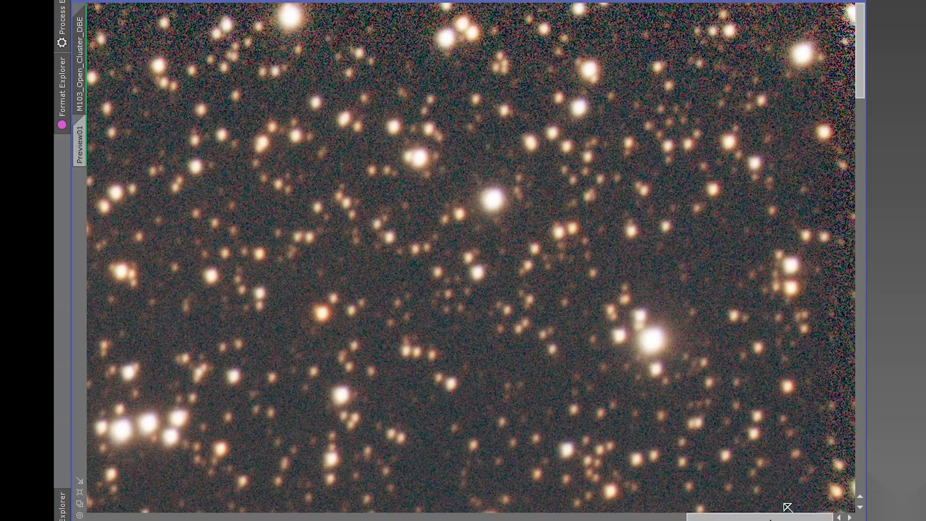
{"action": "left_click_drag", "start_coordinate": [768, 518], "coordinate": [424, 518]}
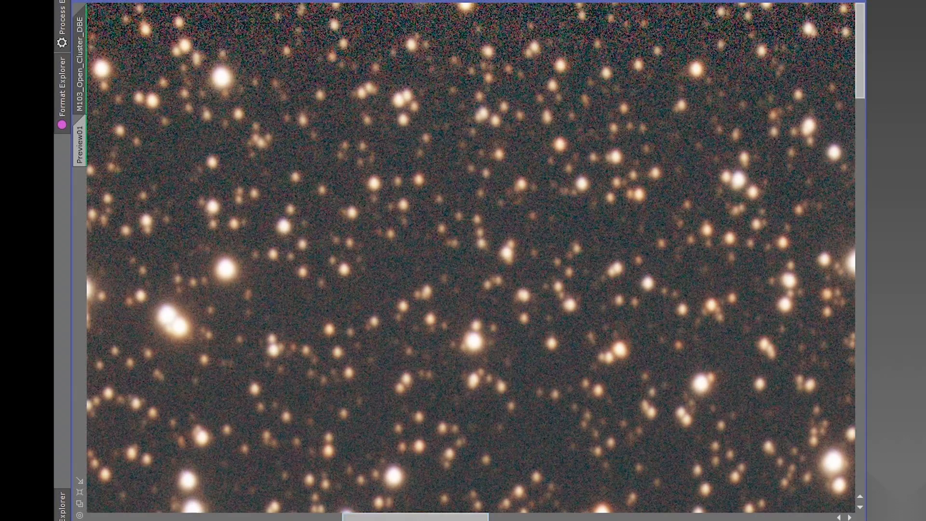
{"action": "left_click_drag", "start_coordinate": [861, 31], "coordinate": [855, 88]}
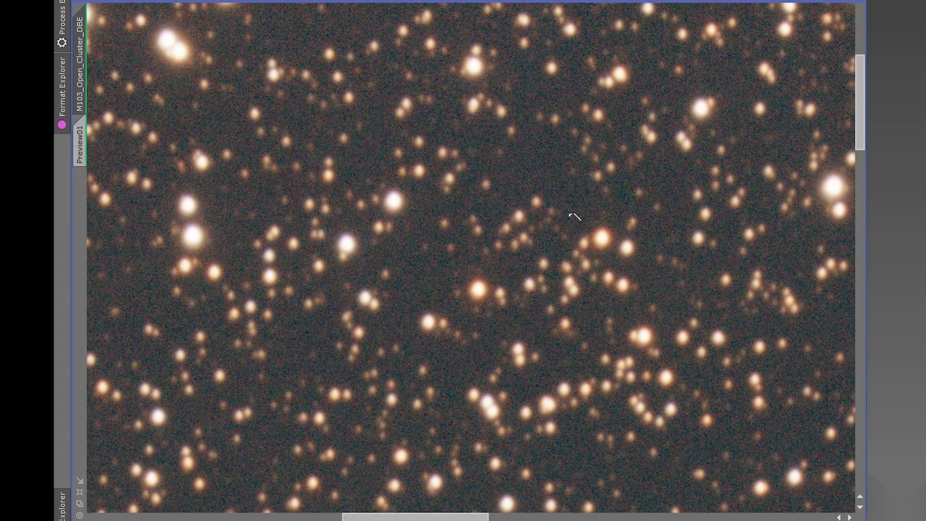
{"action": "scroll", "coordinate": [512, 126], "scroll_direction": "up", "scroll_amount": 1}
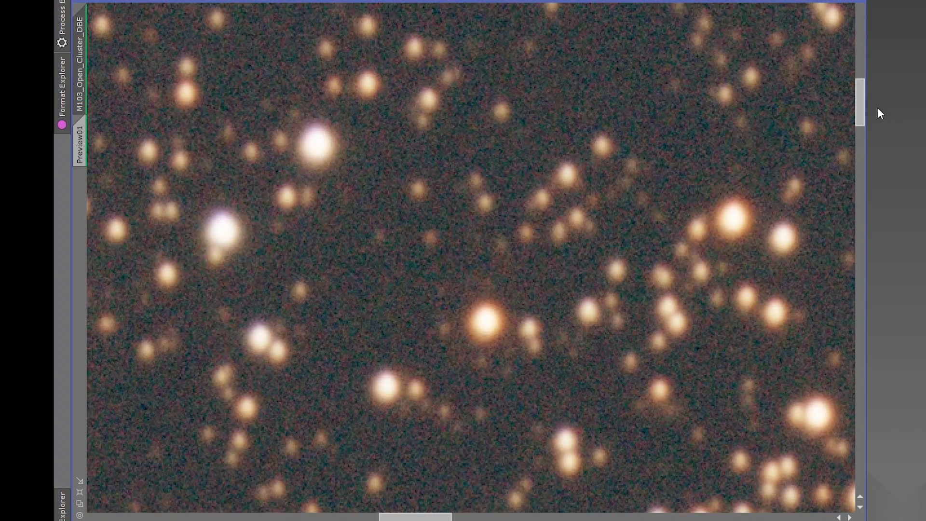
{"action": "left_click_drag", "start_coordinate": [857, 114], "coordinate": [861, 87]}
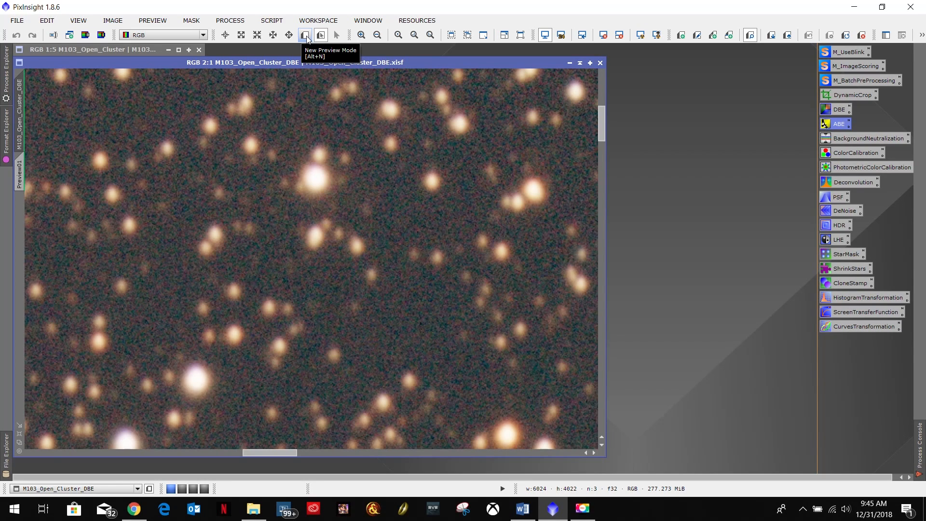
Draw a second small preview over the dark star-free patch north of the central cluster in the DBE image
{"action": "left_click", "coordinate": [155, 20]}
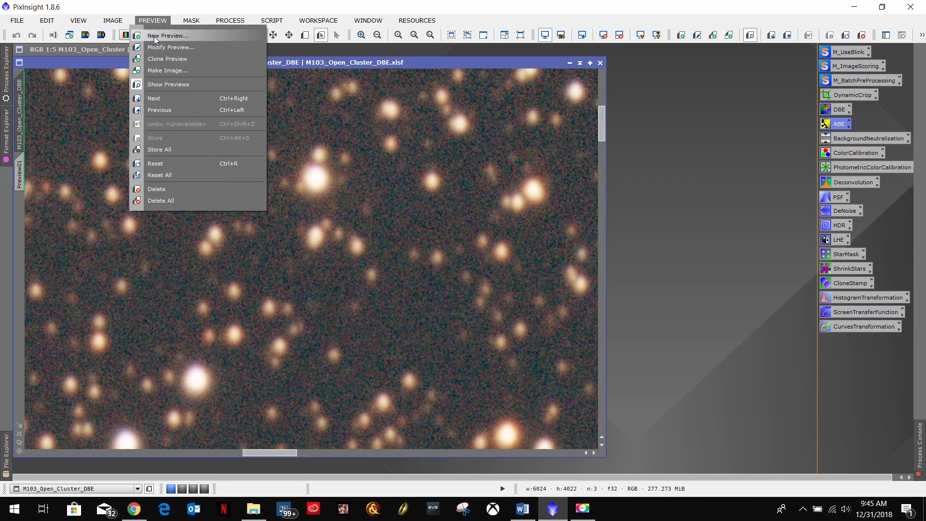
{"action": "left_click", "coordinate": [313, 2]}
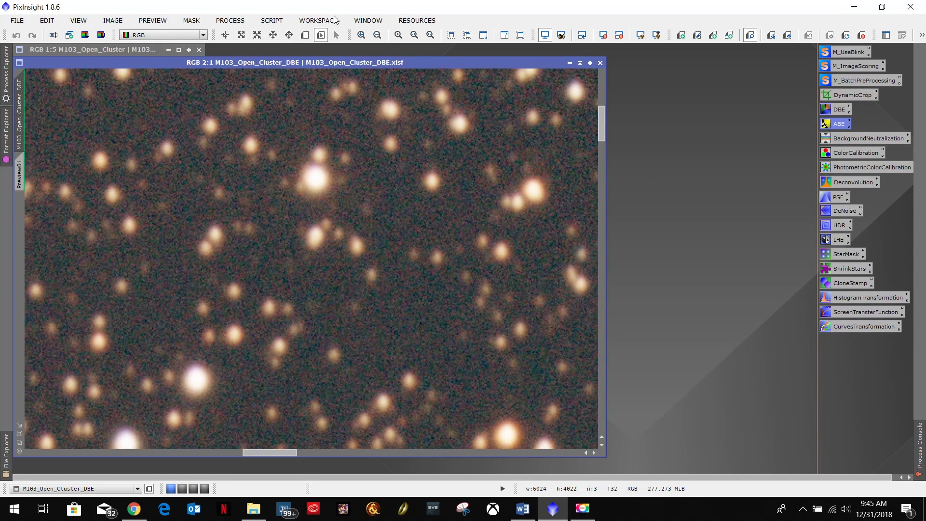
{"action": "left_click", "coordinate": [305, 36]}
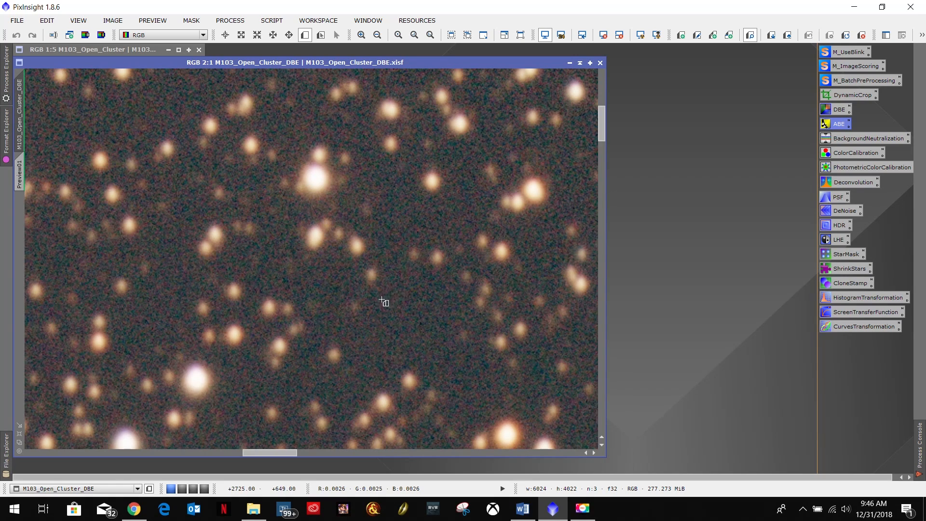
{"action": "left_click_drag", "start_coordinate": [377, 300], "coordinate": [454, 367]}
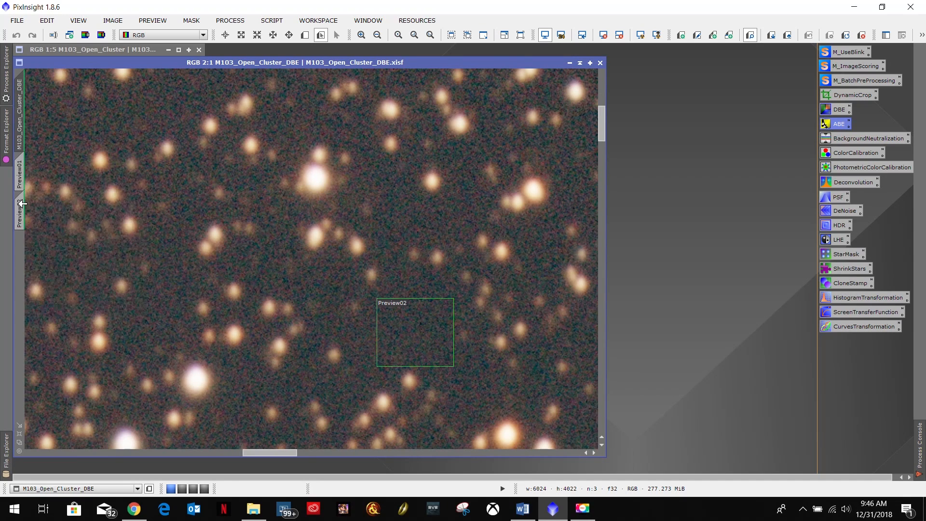
Check the contents of Preview01 and delete that preview from the DBE image
{"action": "left_click", "coordinate": [21, 176]}
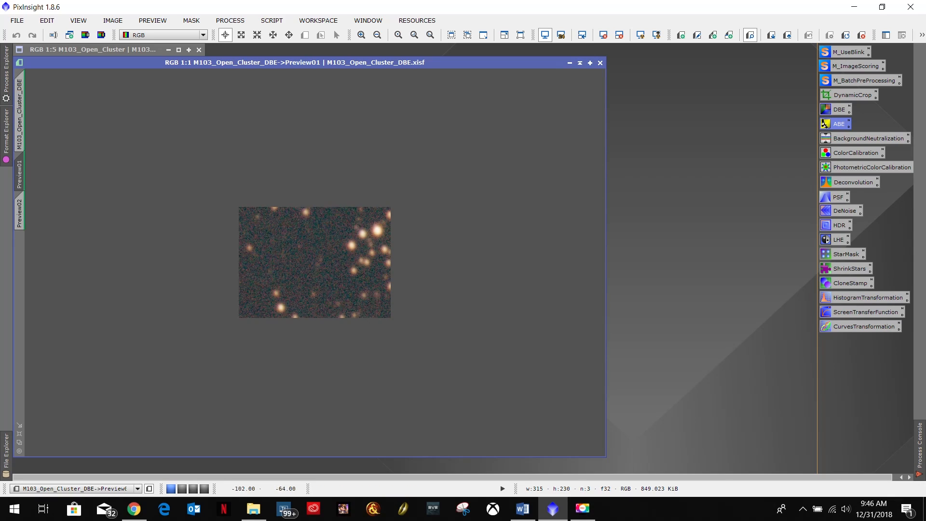
{"action": "right_click", "coordinate": [20, 175]}
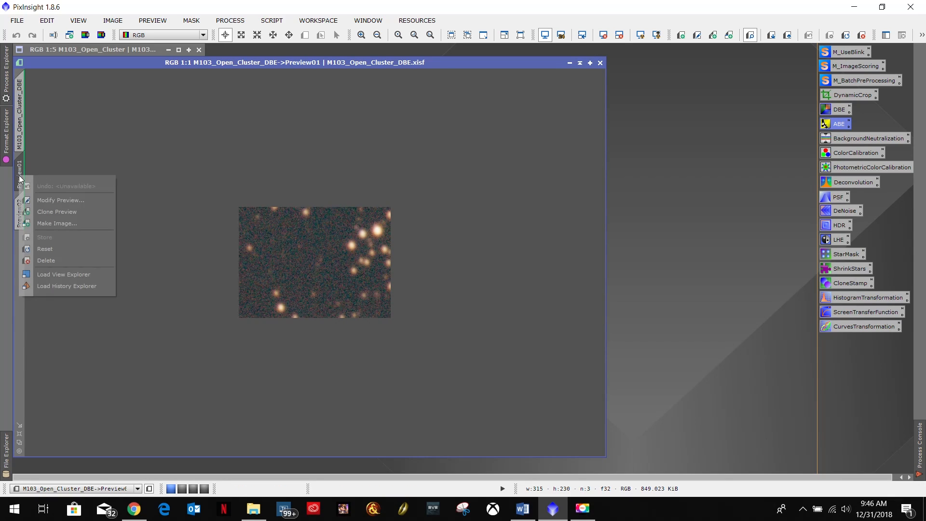
{"action": "left_click", "coordinate": [46, 260]}
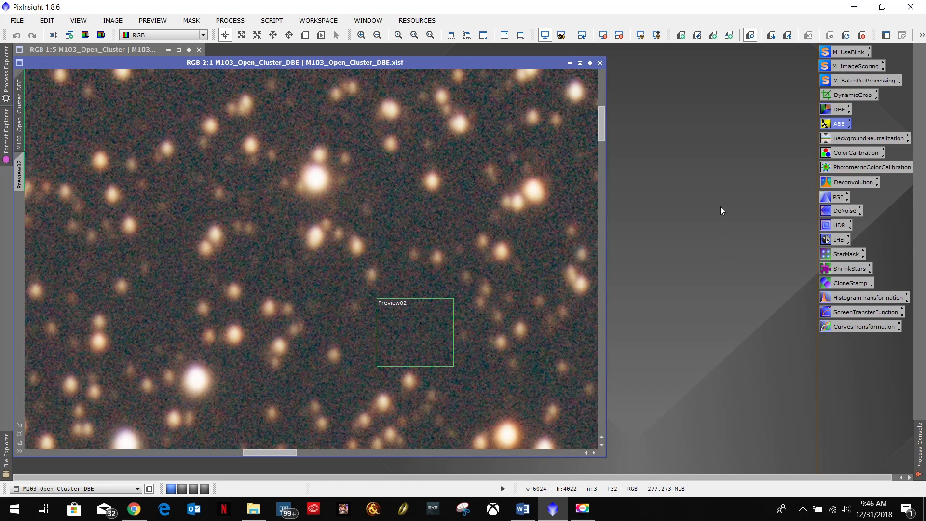
Recheck the BackgroundNeutralization instruction in the Word workflow notes, return to PixInsight, and open the BackgroundNeutralization process
{"action": "left_click", "coordinate": [522, 508]}
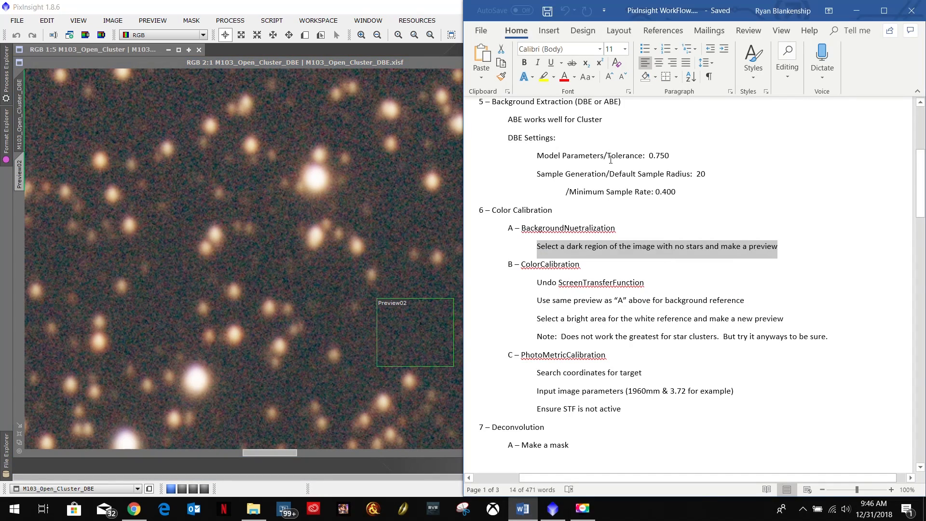
{"action": "left_click", "coordinate": [856, 11]}
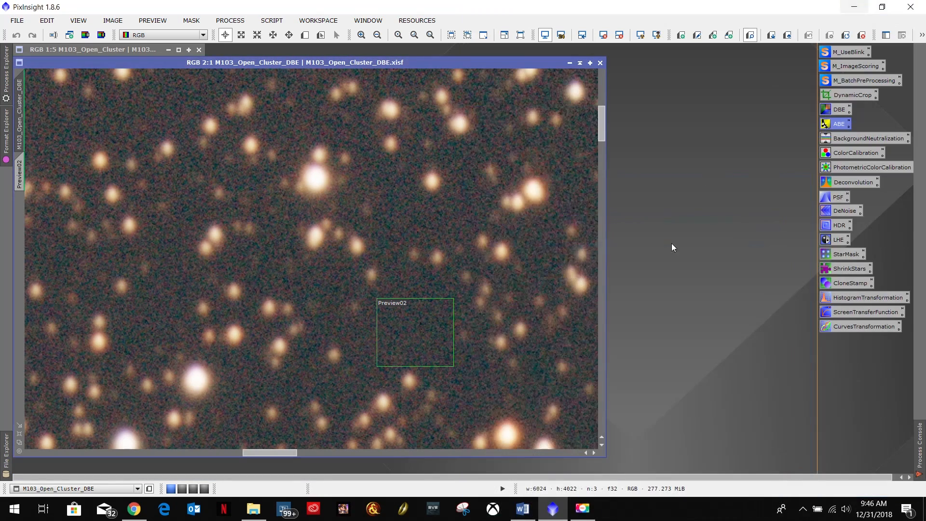
{"action": "double_click", "coordinate": [856, 137]}
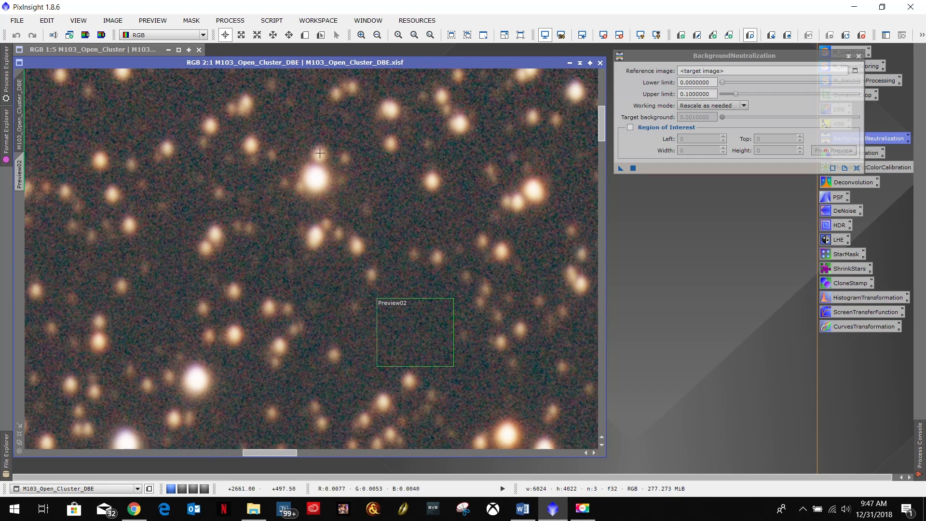
{"action": "left_click", "coordinate": [739, 56]}
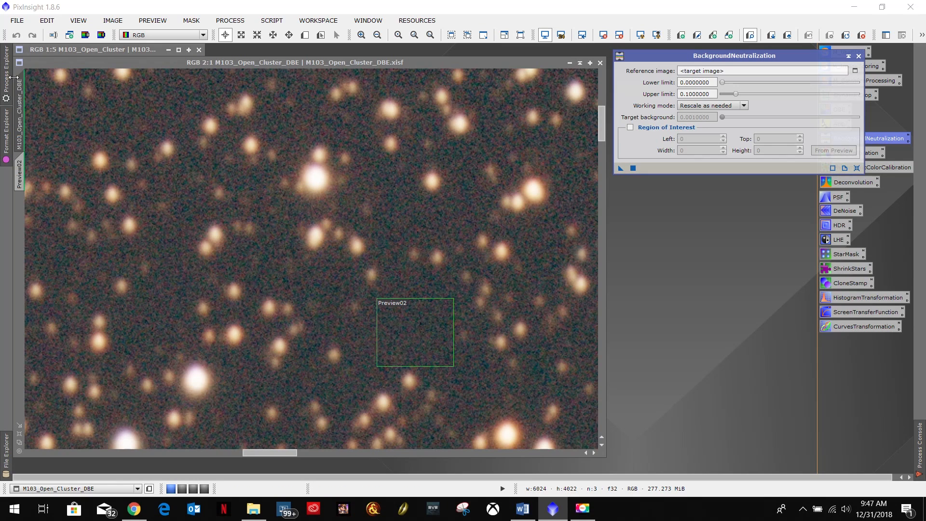
{"action": "mouse_move", "coordinate": [21, 115]}
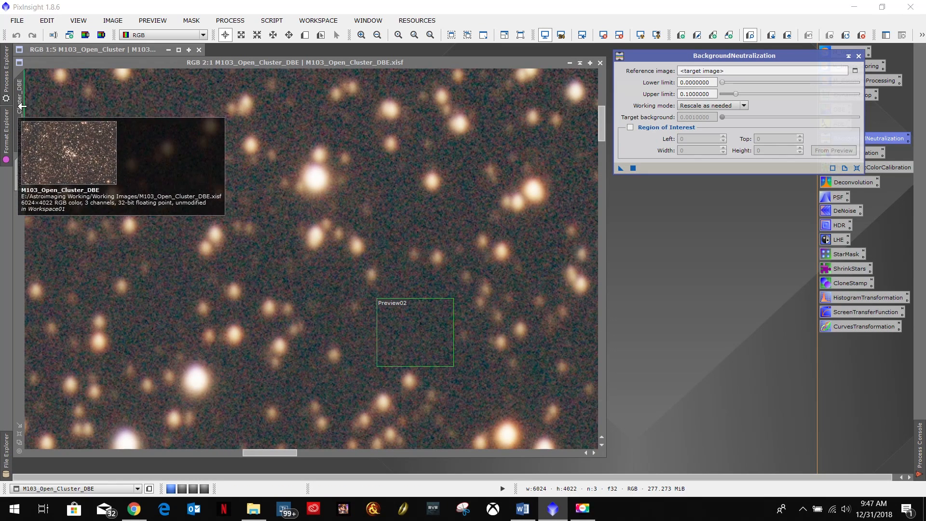
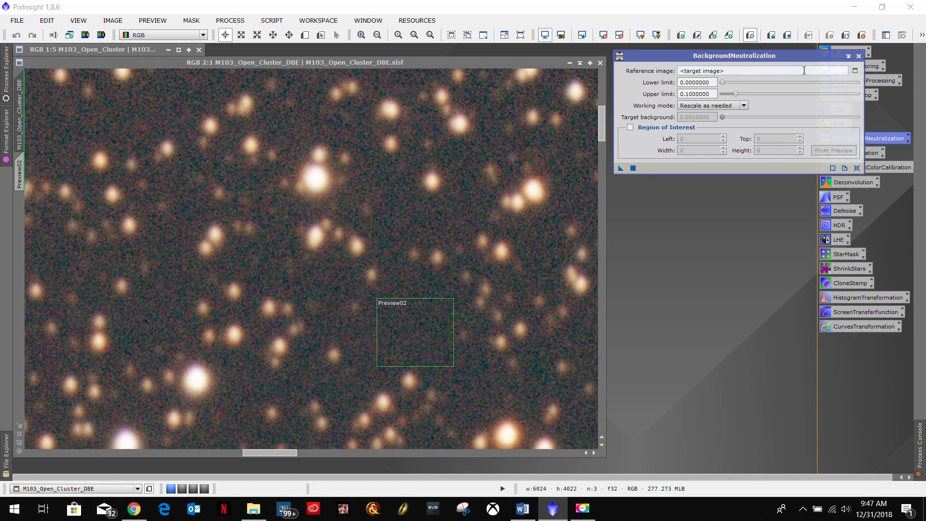
{"action": "left_click", "coordinate": [855, 70]}
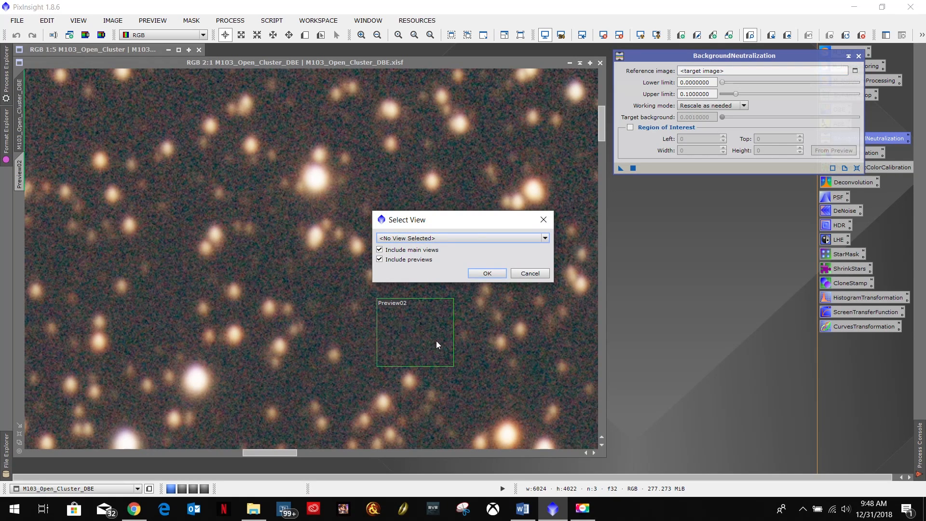
{"action": "left_click", "coordinate": [543, 238]}
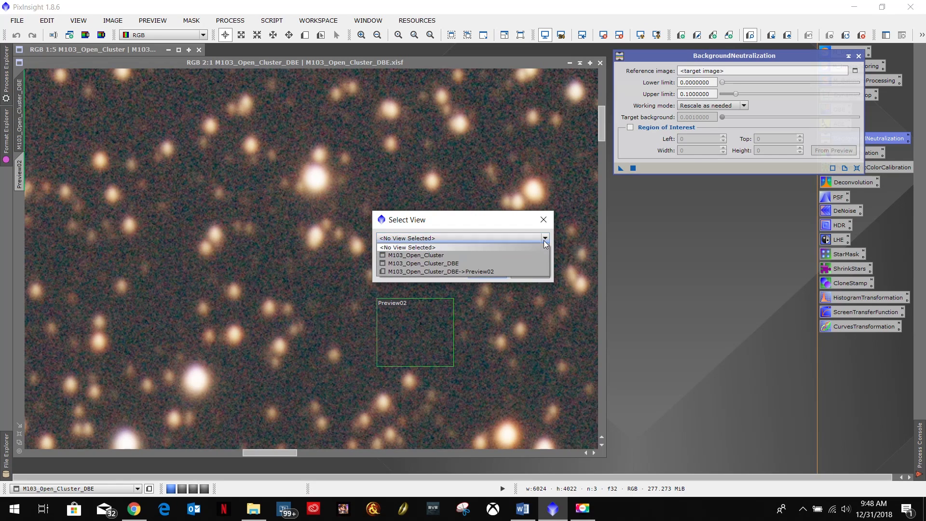
{"action": "left_click", "coordinate": [542, 219]}
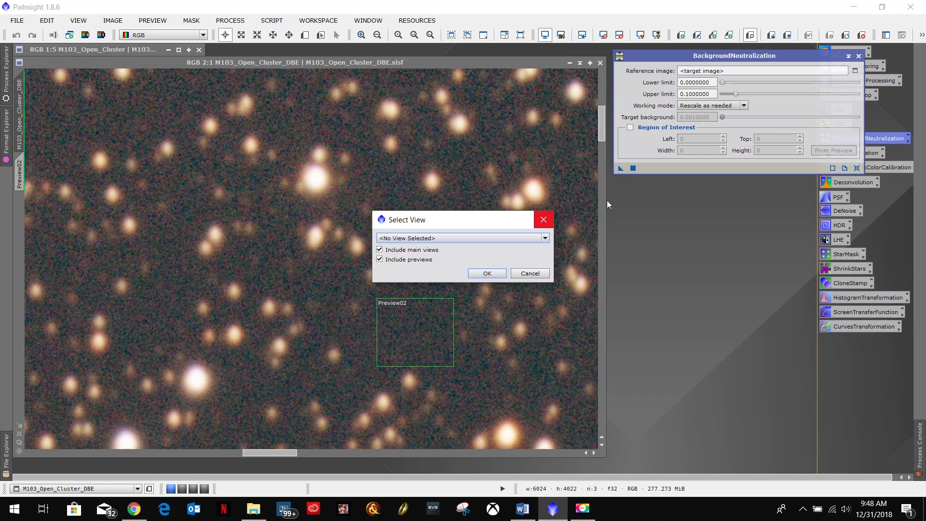
{"action": "left_click", "coordinate": [544, 219]}
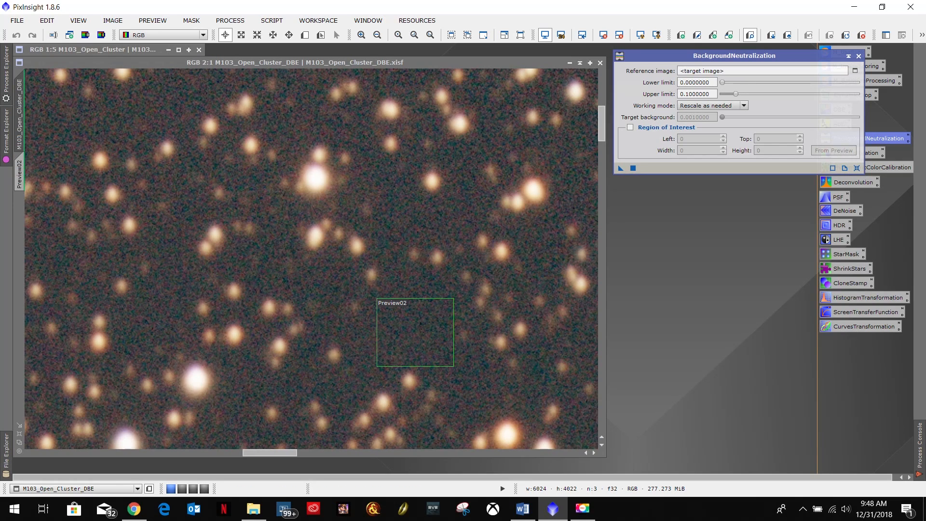
Set the BackgroundNeutralization reference image to M103_Open_Cluster_DBE->Preview02
{"action": "left_click", "coordinate": [857, 71]}
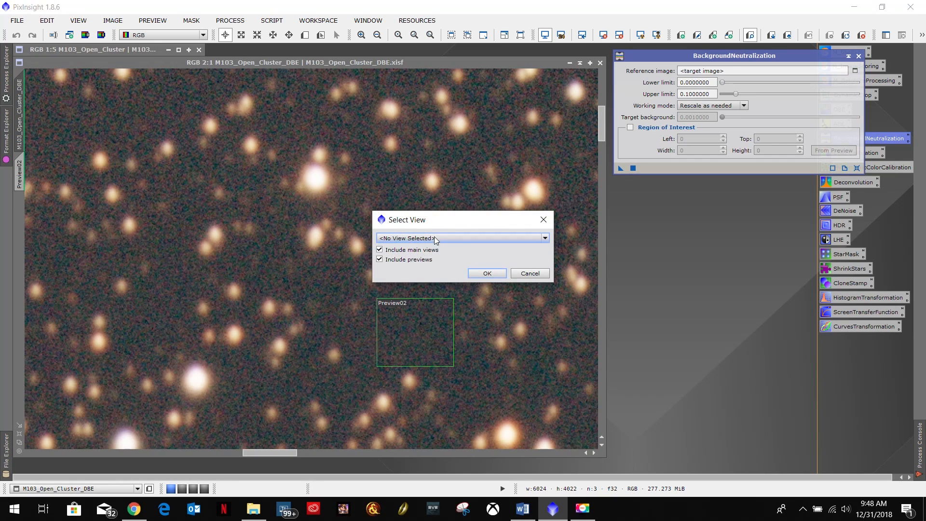
{"action": "left_click", "coordinate": [546, 238]}
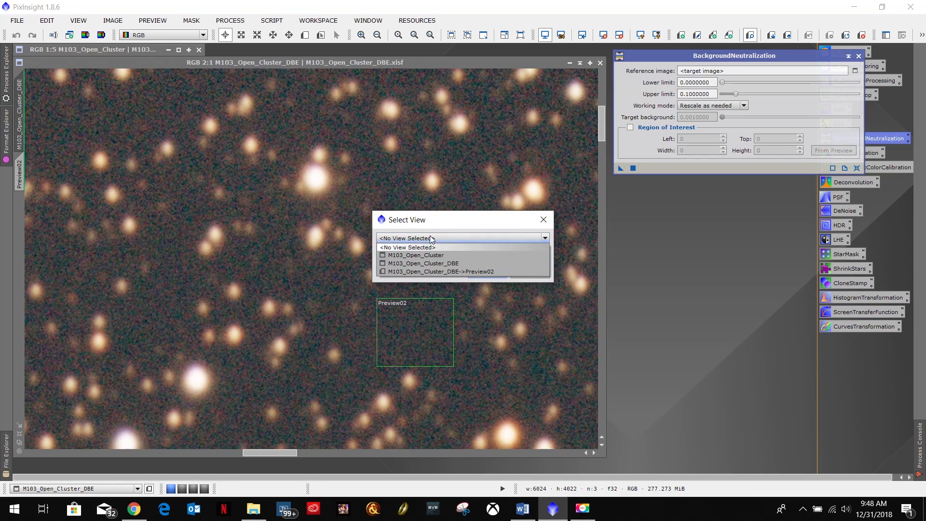
{"action": "left_click", "coordinate": [475, 271]}
{"action": "left_click", "coordinate": [482, 278]}
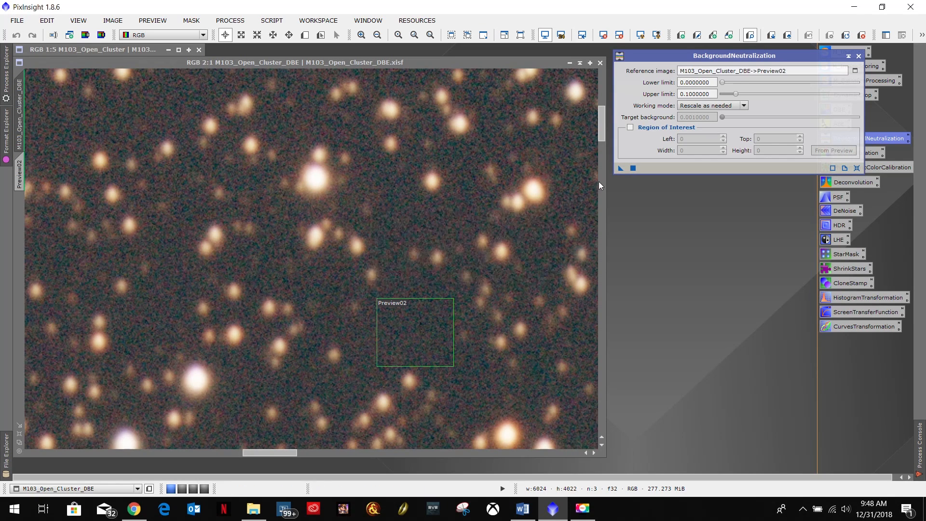
Consult the Color Calibration notes in Word once more, return to PixInsight, and apply BackgroundNeutralization to the M103_Open_Cluster_DBE image
{"action": "left_click", "coordinate": [529, 516]}
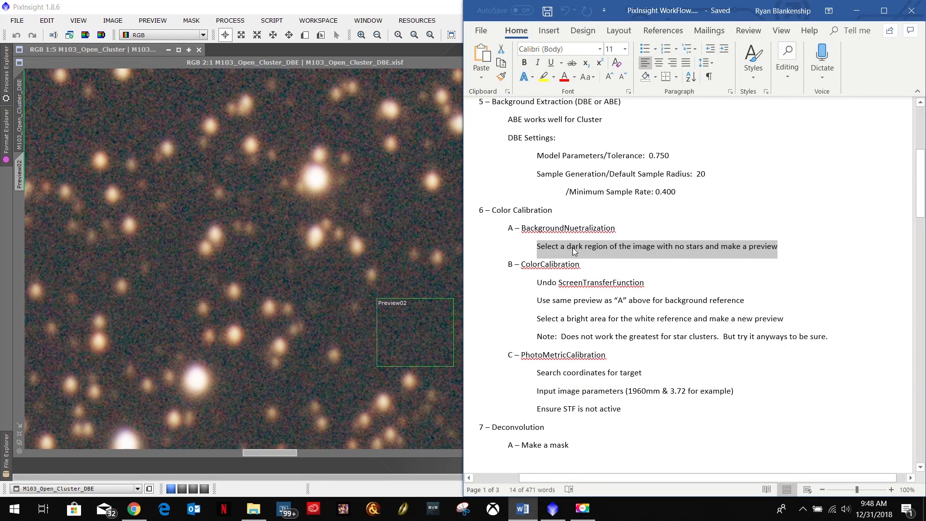
{"action": "left_click", "coordinate": [856, 10]}
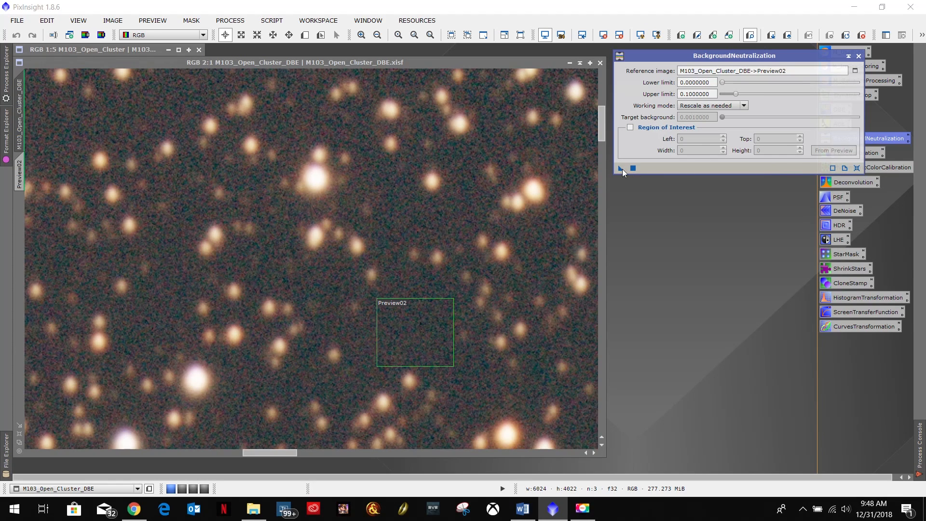
{"action": "left_click_drag", "start_coordinate": [622, 169], "coordinate": [411, 226]}
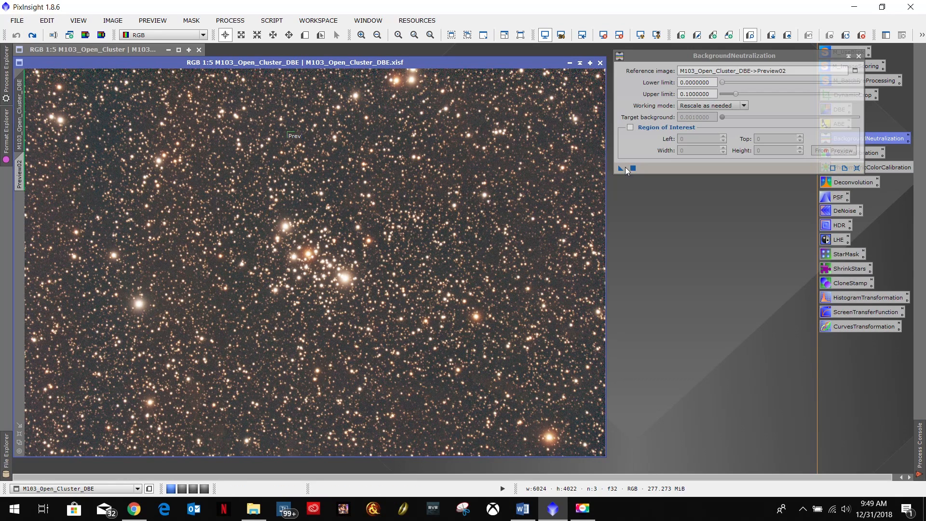
Check the contents of Preview02, return to the full M103_Open_Cluster_DBE view, and apply BackgroundNeutralization to it
{"action": "left_click", "coordinate": [19, 175]}
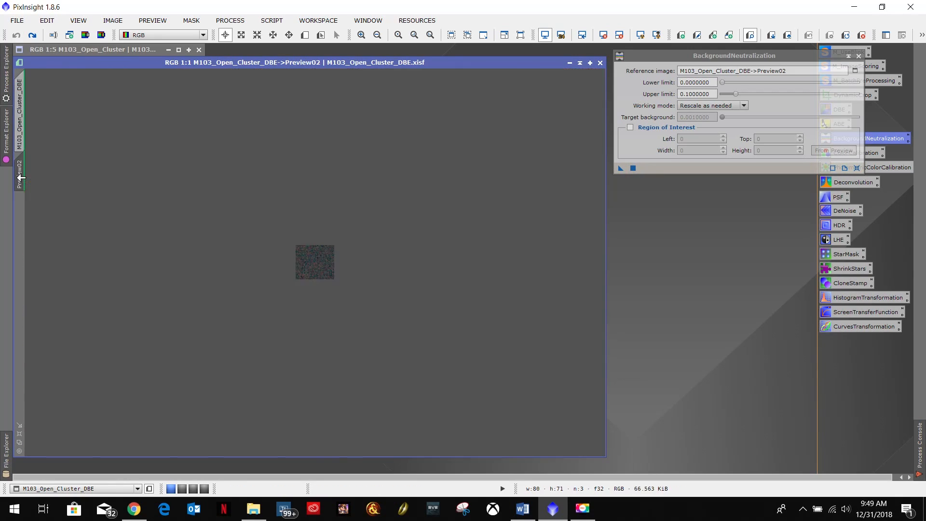
{"action": "left_click", "coordinate": [20, 138]}
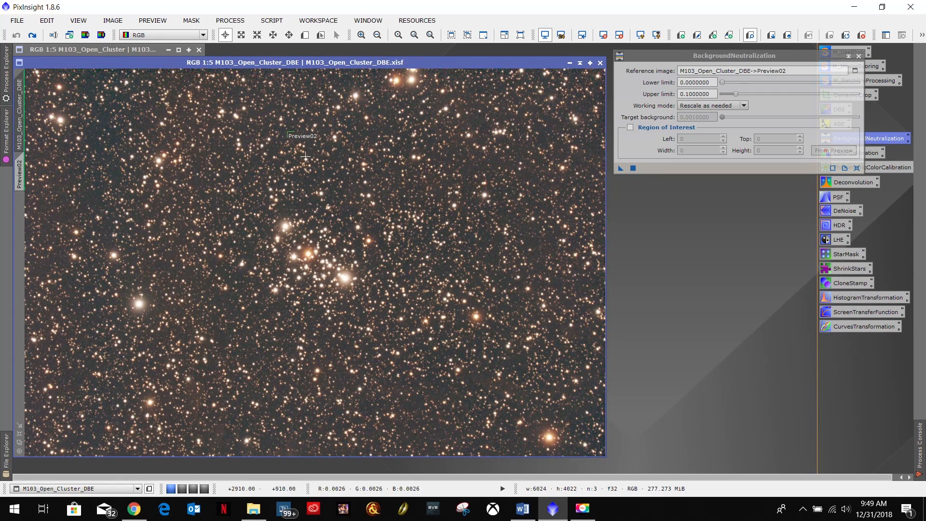
{"action": "left_click_drag", "start_coordinate": [620, 169], "coordinate": [389, 194]}
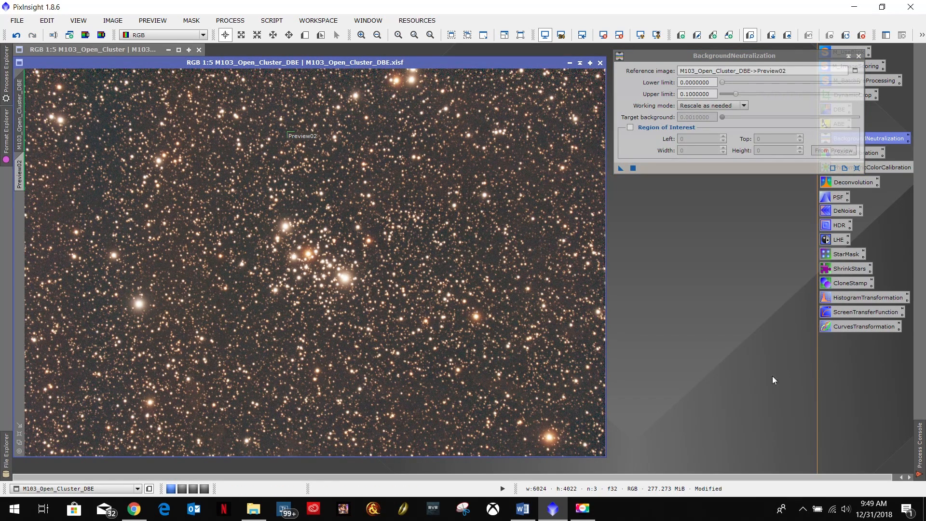
Compare the image before and after background neutralization by undoing and redoing it, and close the BackgroundNeutralization process
{"action": "left_click", "coordinate": [919, 448]}
{"action": "left_click", "coordinate": [16, 36]}
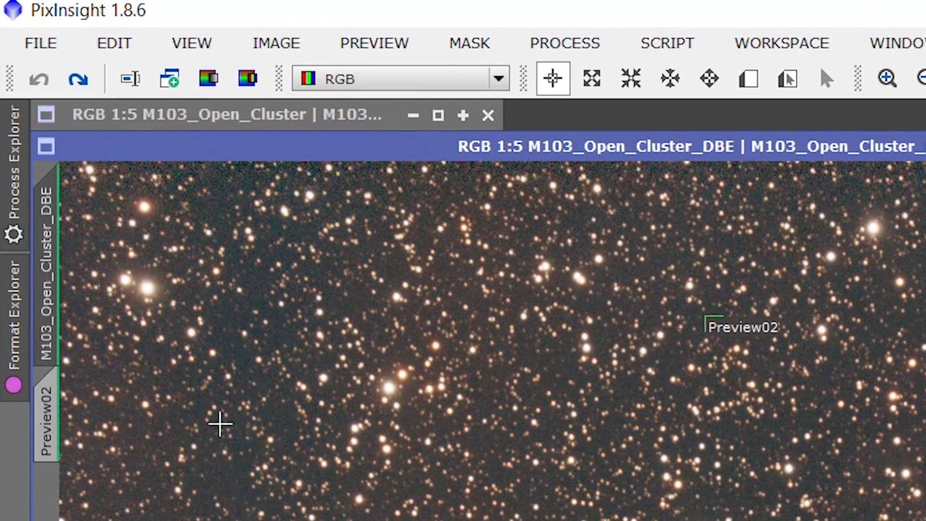
{"action": "left_click", "coordinate": [83, 81]}
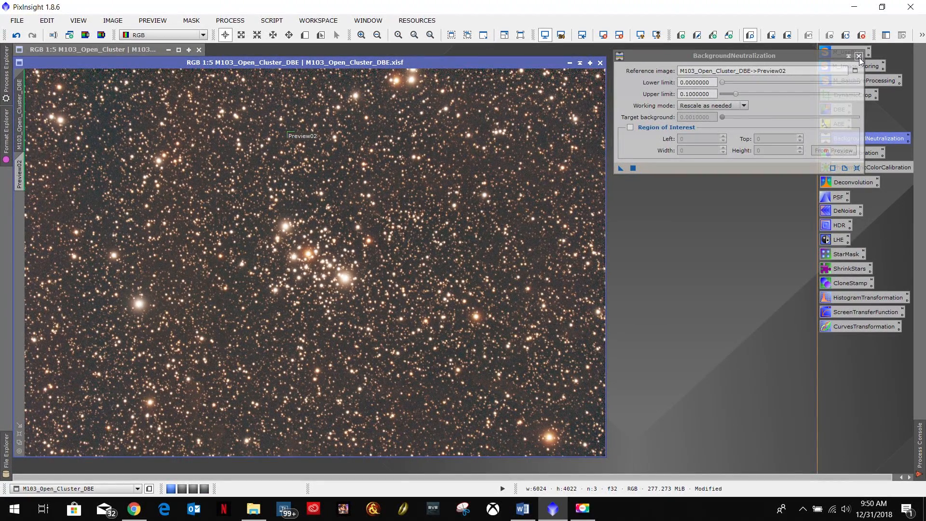
{"action": "left_click", "coordinate": [858, 56]}
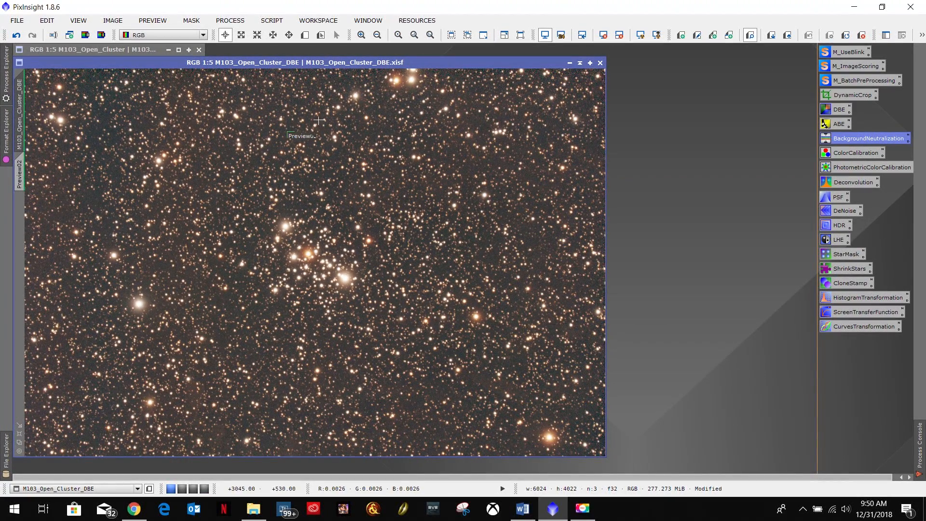
Save the neutralized image as M103_Open_Cluster_DBE_BN.xisf in the Working Images folder, accepting the XISF format options
{"action": "left_click", "coordinate": [525, 512]}
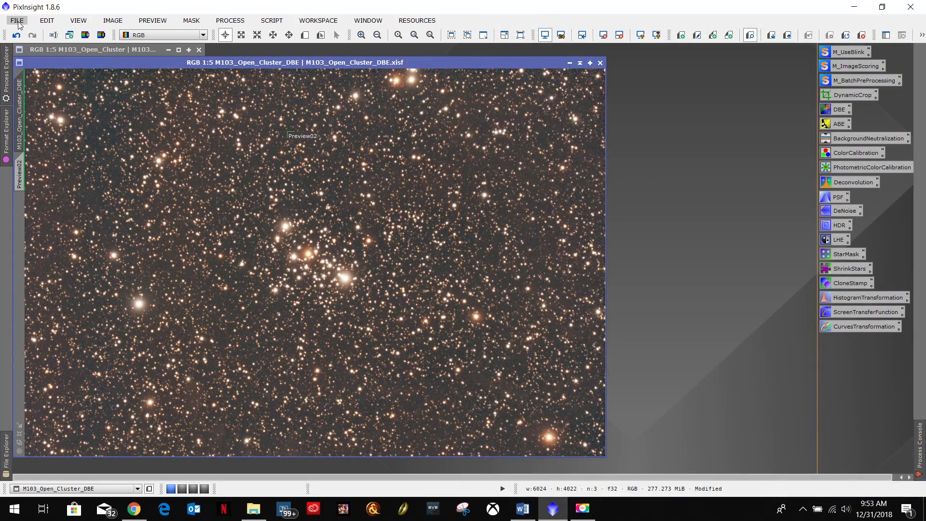
{"action": "left_click", "coordinate": [17, 20]}
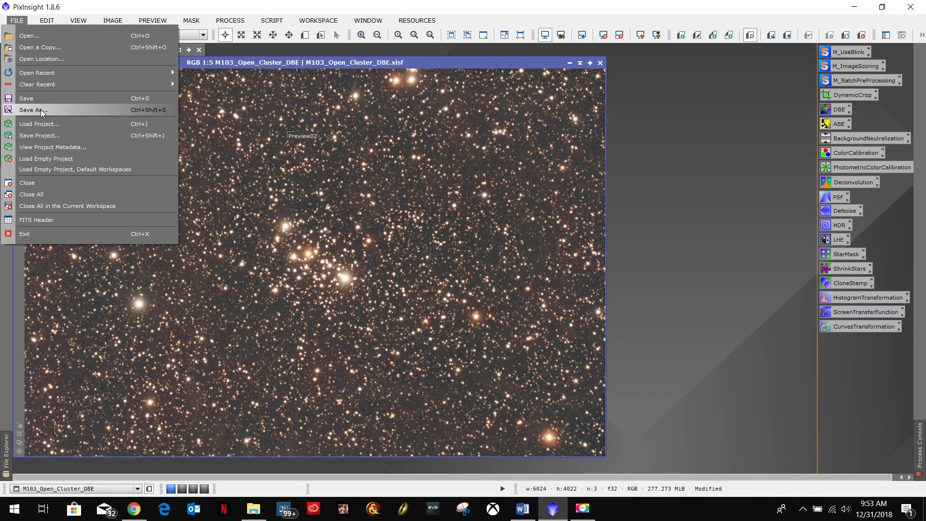
{"action": "left_click", "coordinate": [33, 111]}
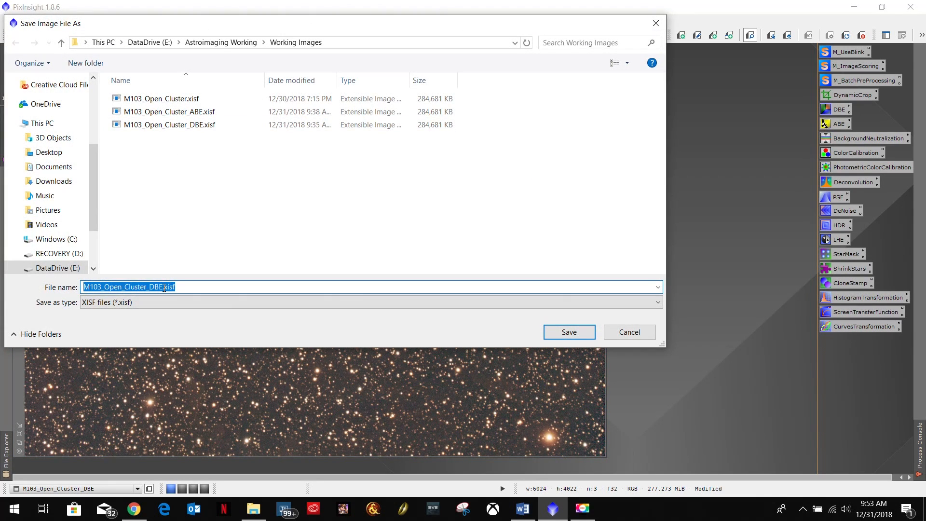
{"action": "left_click", "coordinate": [183, 287]}
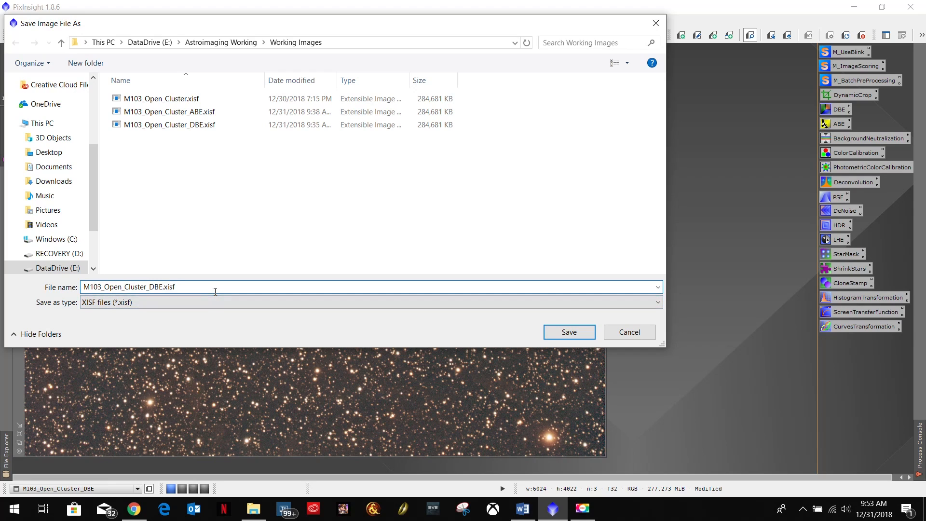
{"action": "type", "text": "_BN"}
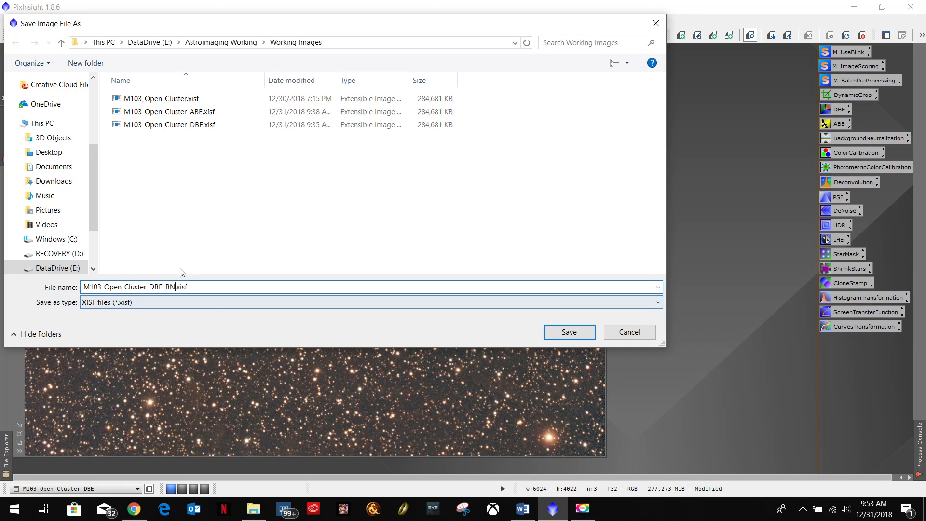
{"action": "left_click", "coordinate": [569, 332]}
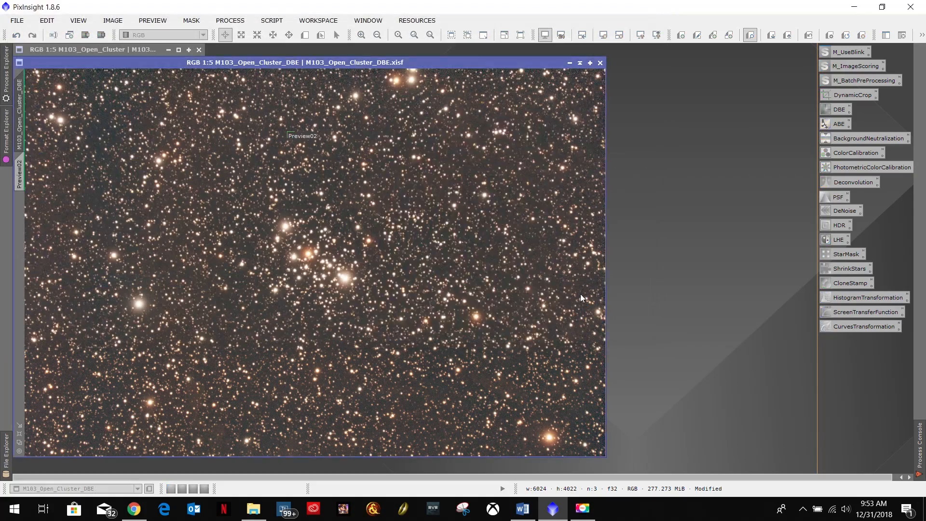
{"action": "left_click", "coordinate": [482, 366]}
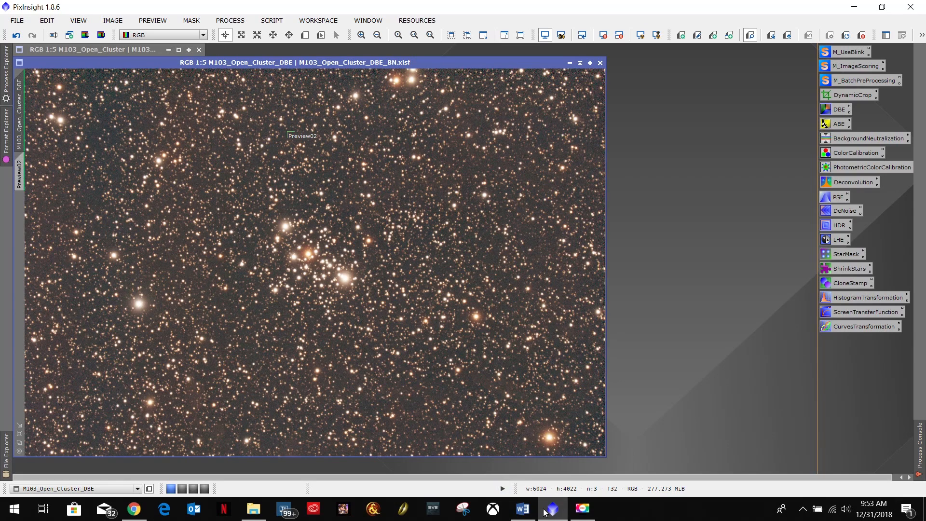
Check the ColorCalibration section of the Word workflow notes, return to PixInsight, and reset the screen transfer function on the image
{"action": "left_click", "coordinate": [522, 508]}
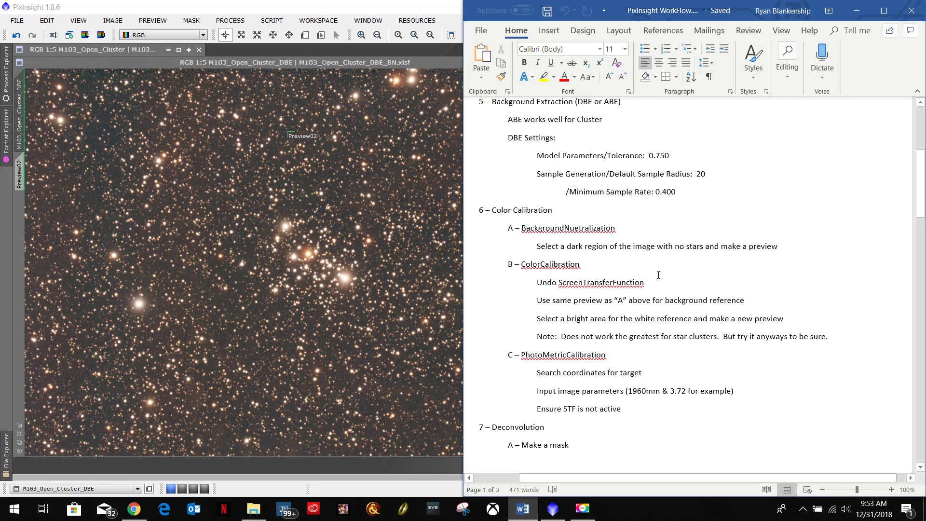
{"action": "left_click", "coordinate": [410, 66]}
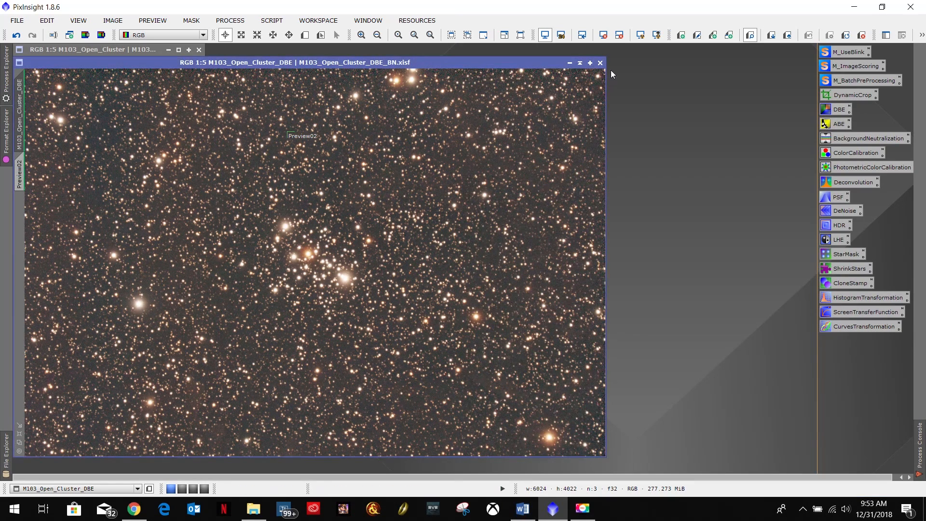
{"action": "left_click", "coordinate": [605, 37]}
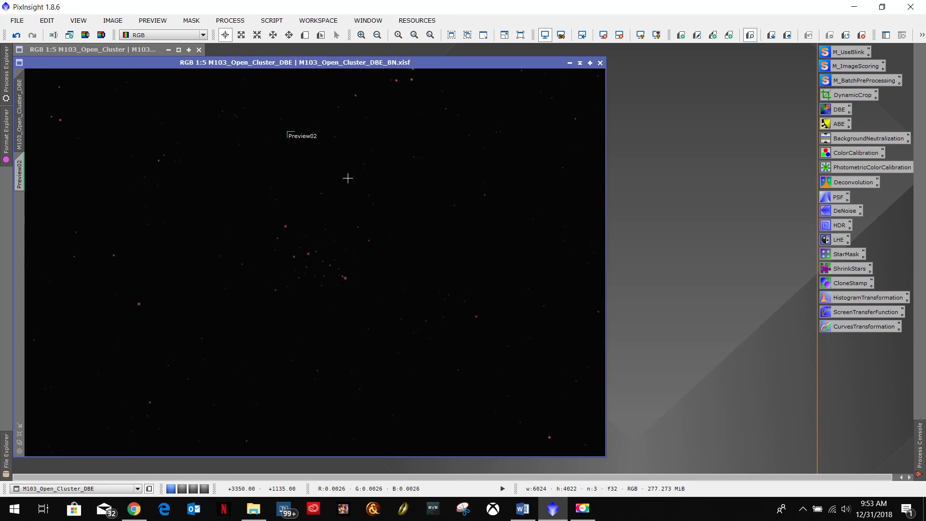
Read the ColorCalibration notes in Word on choosing the background and white references, and return to PixInsight
{"action": "left_click", "coordinate": [522, 508]}
{"action": "left_click_drag", "start_coordinate": [537, 300], "coordinate": [709, 303]}
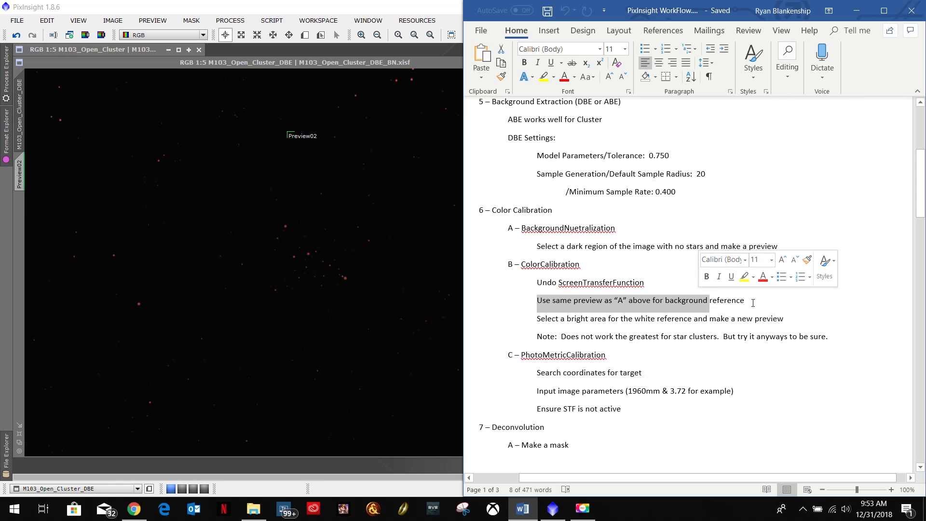
{"action": "left_click_drag", "start_coordinate": [553, 318], "coordinate": [767, 314]}
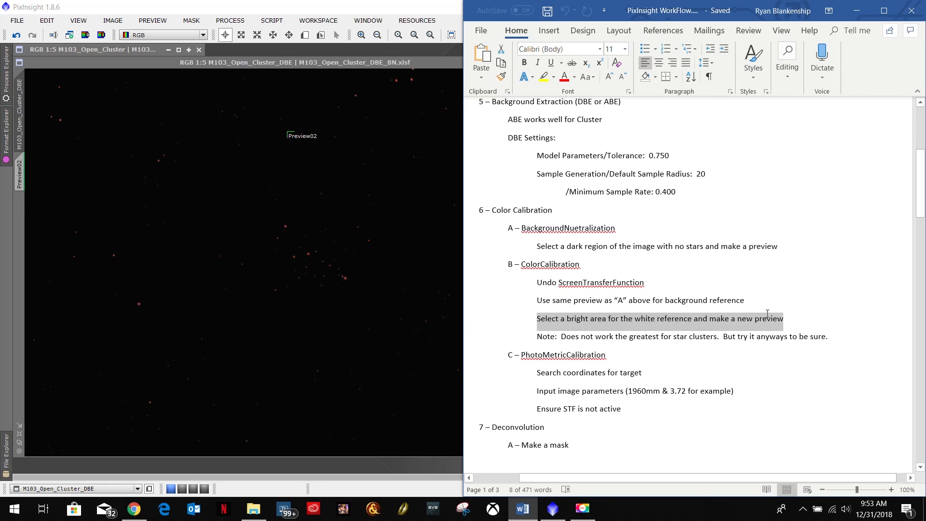
{"action": "left_click", "coordinate": [347, 254]}
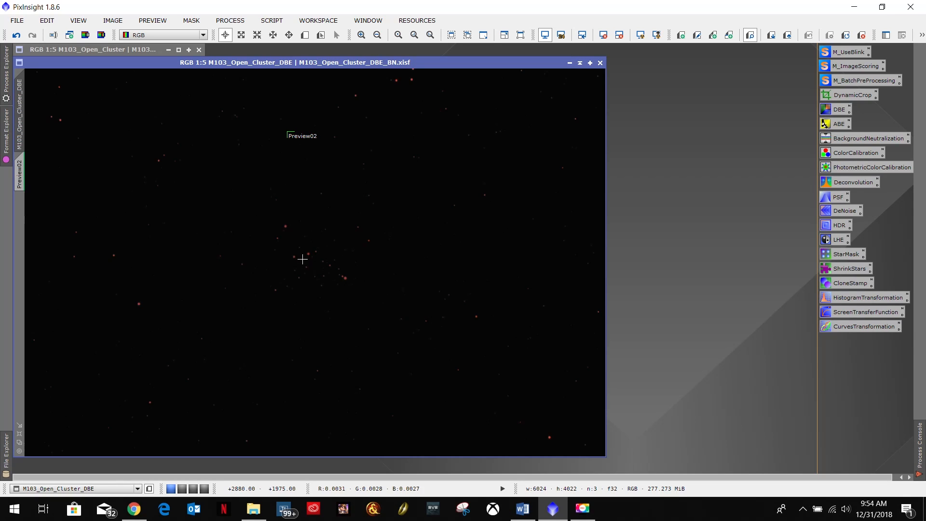
Examine the unstretched cluster stars up close for a possible white reference area, and return to the whole-image view
{"action": "scroll", "coordinate": [302, 258], "scroll_direction": "up", "scroll_amount": 5}
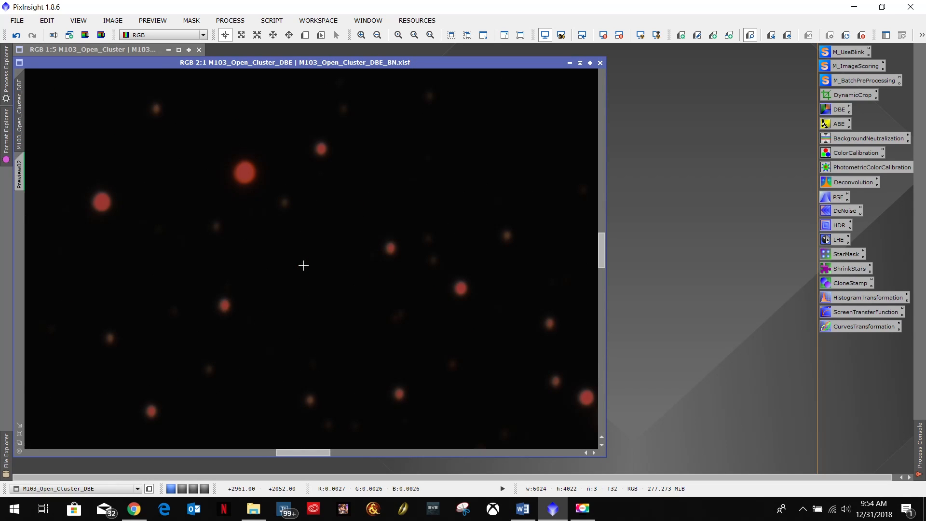
{"action": "mouse_move", "coordinate": [601, 242]}
{"action": "left_mouse_down"}
{"action": "mouse_move", "coordinate": [615, 409]}
{"action": "mouse_move", "coordinate": [618, 225]}
{"action": "mouse_move", "coordinate": [597, 94]}
{"action": "mouse_move", "coordinate": [609, 247]}
{"action": "left_mouse_up"}
{"action": "scroll", "coordinate": [275, 266], "scroll_direction": "up", "scroll_amount": 1}
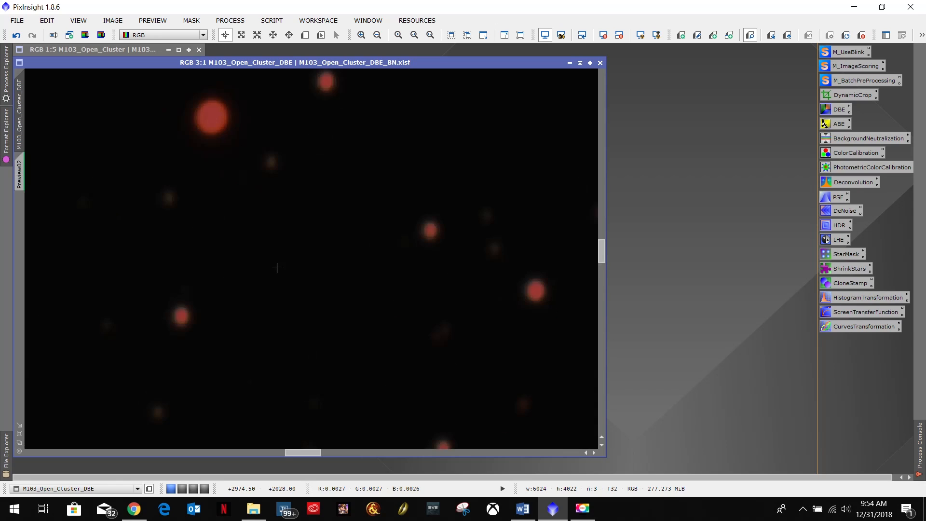
{"action": "scroll", "coordinate": [276, 267], "scroll_direction": "down", "scroll_amount": 3}
{"action": "scroll", "coordinate": [277, 267], "scroll_direction": "down", "scroll_amount": 3}
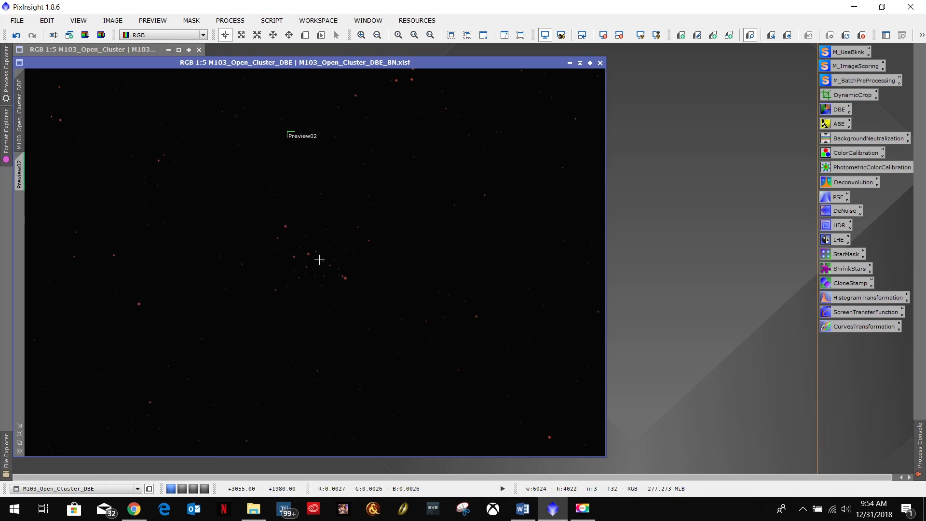
Auto-stretch the image temporarily to locate the bright isolated star outside the cluster, and reset the screen transfer function again
{"action": "left_click", "coordinate": [641, 37]}
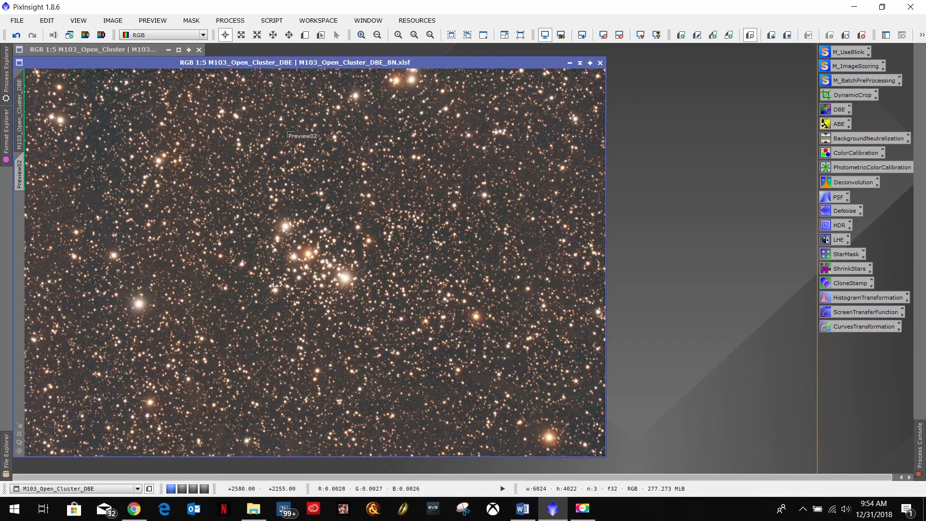
{"action": "scroll", "coordinate": [229, 289], "scroll_direction": "up", "scroll_amount": 4}
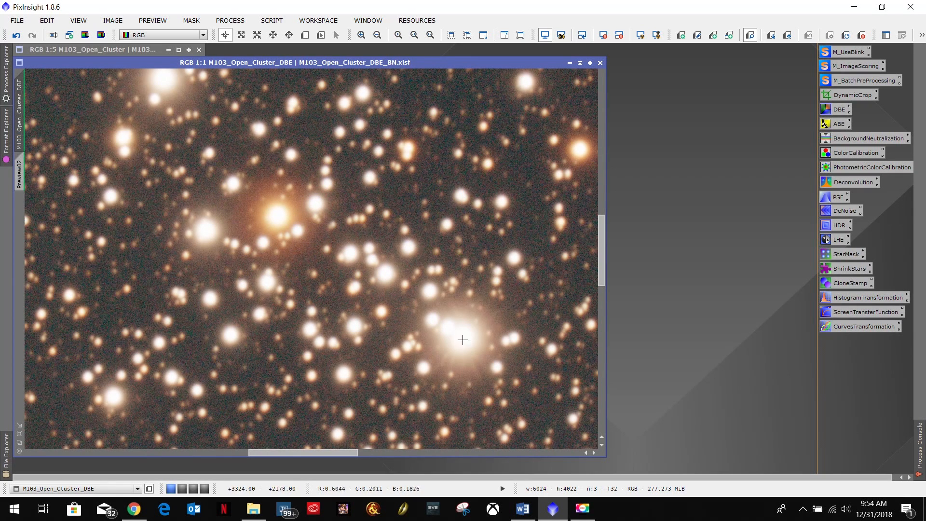
{"action": "left_click_drag", "start_coordinate": [336, 451], "coordinate": [169, 463]}
{"action": "left_click_drag", "start_coordinate": [602, 235], "coordinate": [603, 279]}
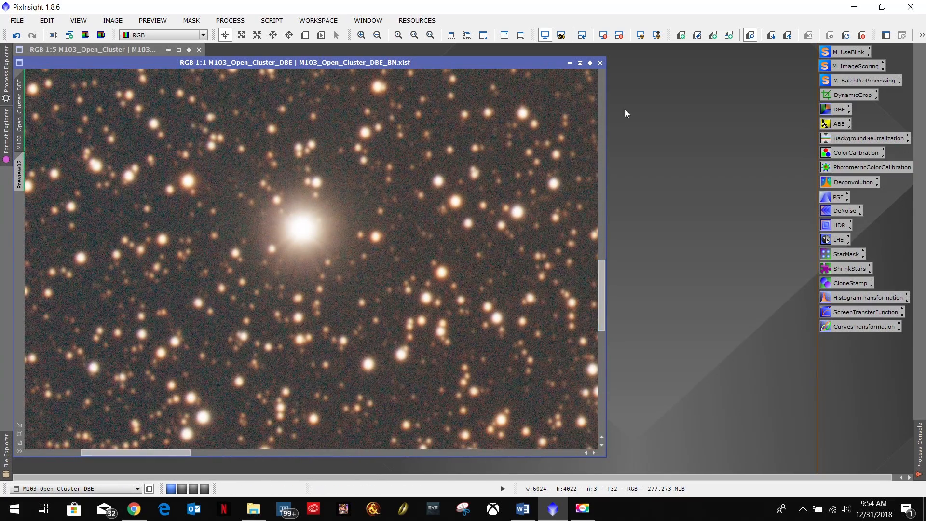
{"action": "left_click", "coordinate": [603, 35]}
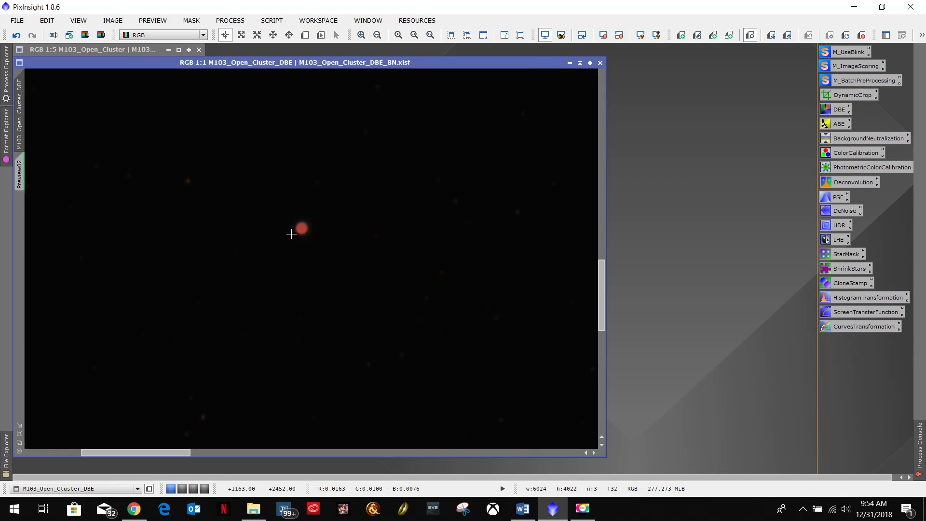
Reread the Word notes on the white reference preview and on using ColorCalibration with star clusters, and return to PixInsight
{"action": "left_click", "coordinate": [527, 510]}
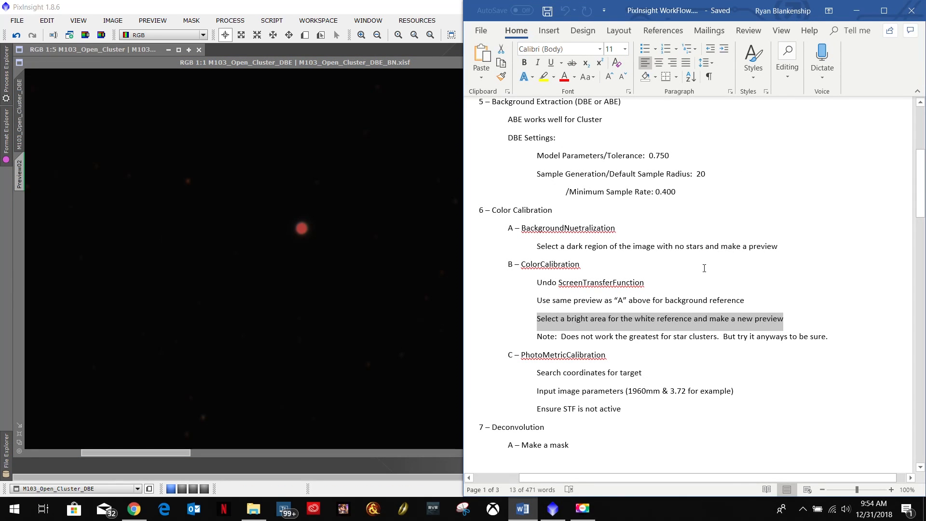
{"action": "left_click", "coordinate": [856, 11]}
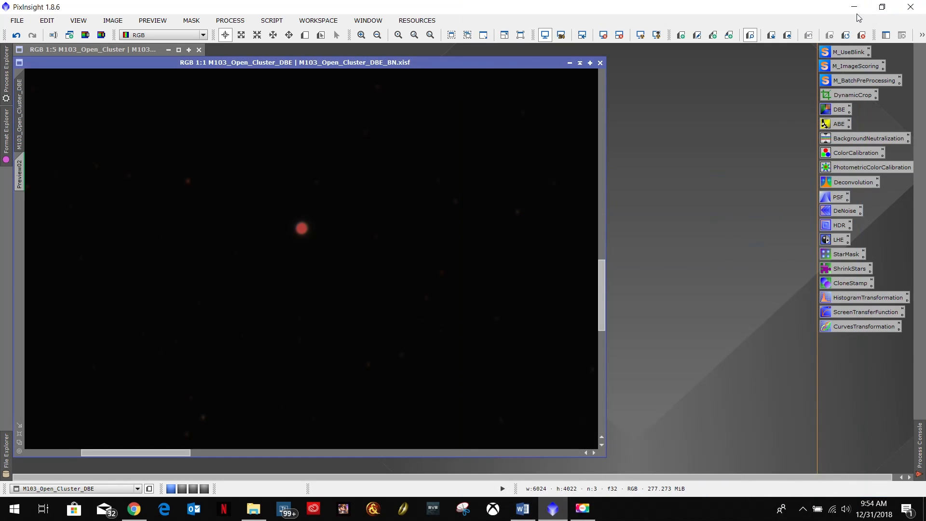
{"action": "left_click", "coordinate": [520, 509]}
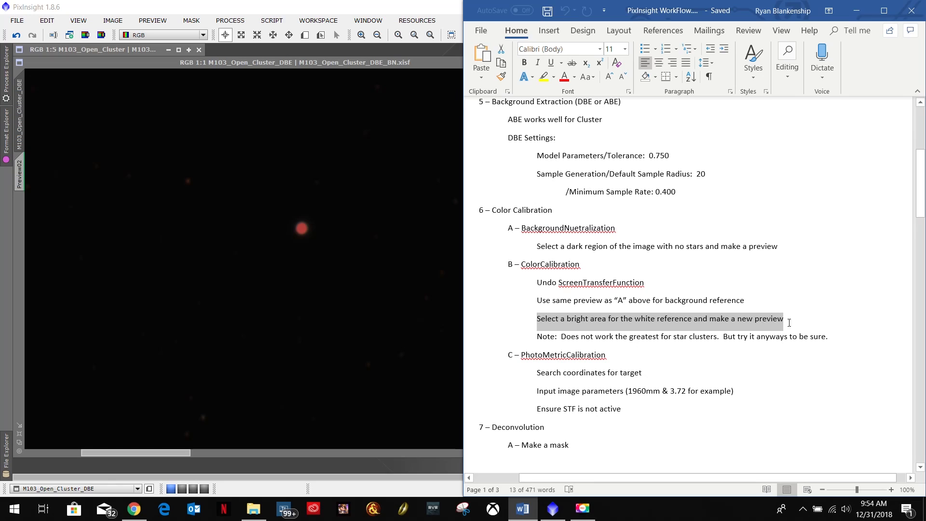
{"action": "left_click_drag", "start_coordinate": [539, 338], "coordinate": [827, 337]}
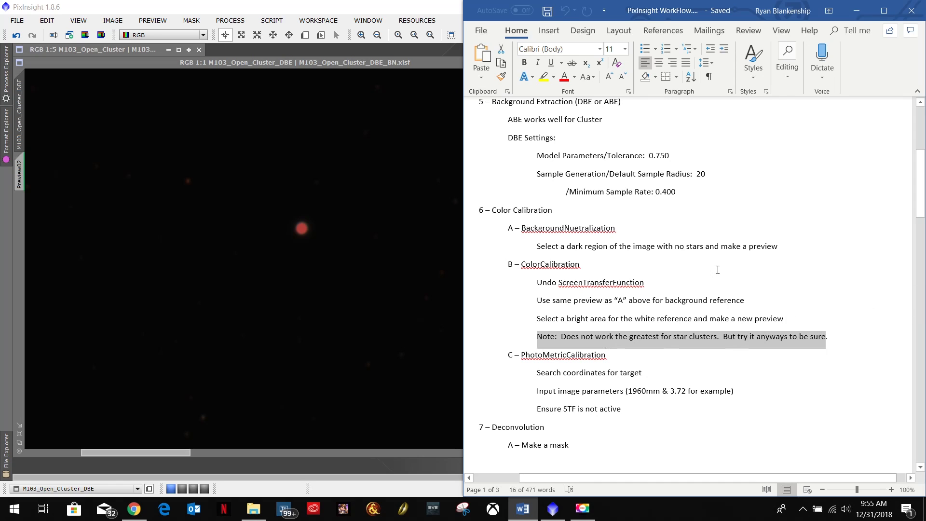
{"action": "left_click", "coordinate": [856, 11]}
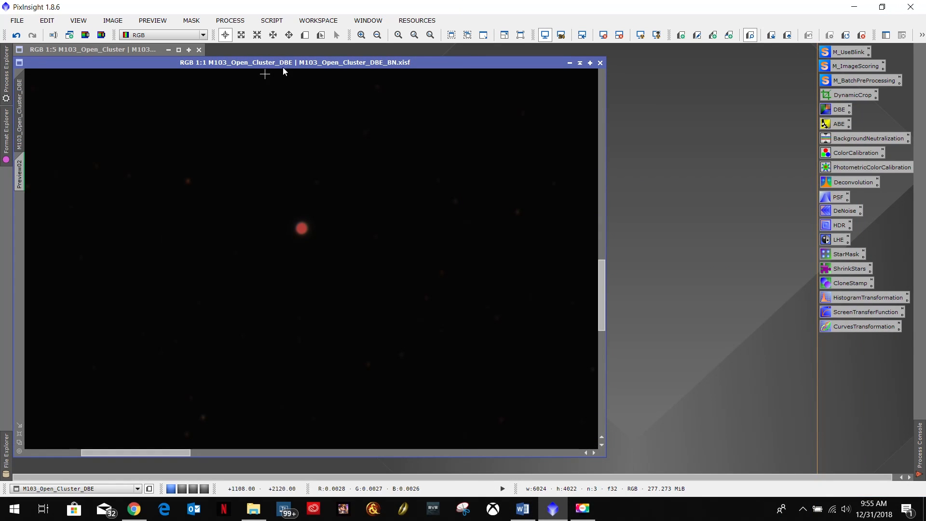
Create a new small preview over the core of the bright isolated star as the white reference area
{"action": "left_click", "coordinate": [303, 36]}
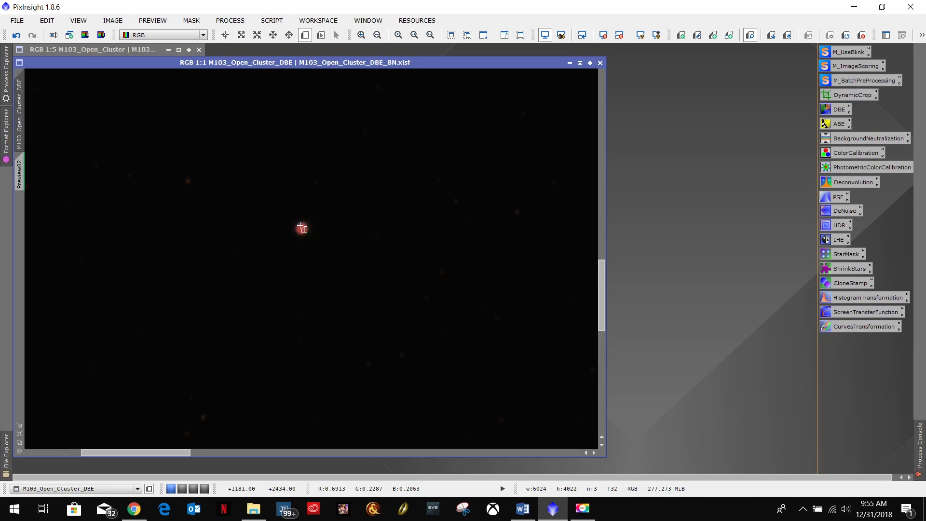
{"action": "scroll", "coordinate": [299, 226], "scroll_direction": "up", "scroll_amount": 2}
{"action": "left_click_drag", "start_coordinate": [600, 295], "coordinate": [600, 286]}
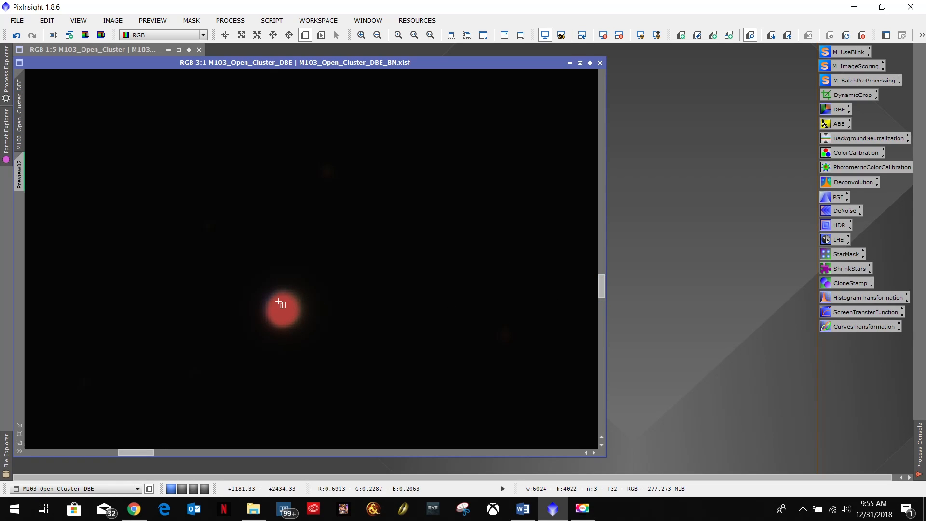
{"action": "left_click_drag", "start_coordinate": [271, 298], "coordinate": [297, 323]}
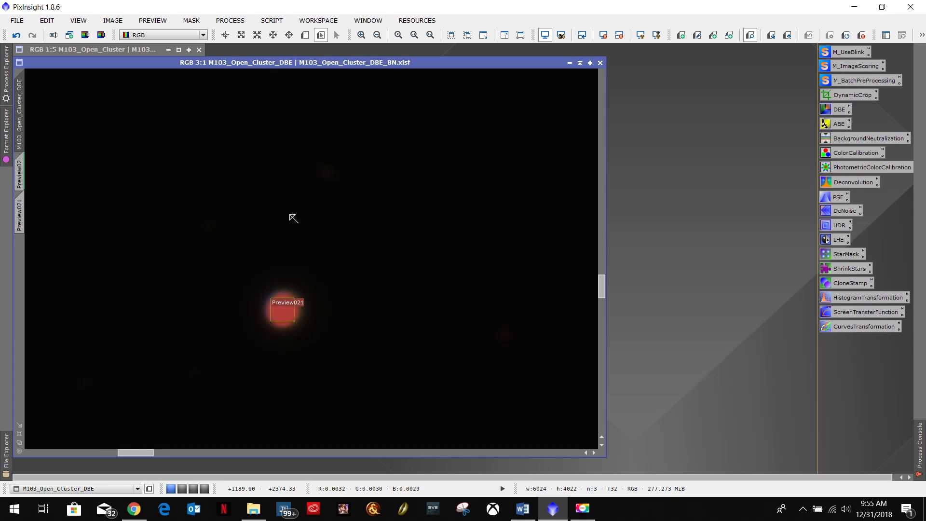
{"action": "scroll", "coordinate": [293, 217], "scroll_direction": "down", "scroll_amount": 6}
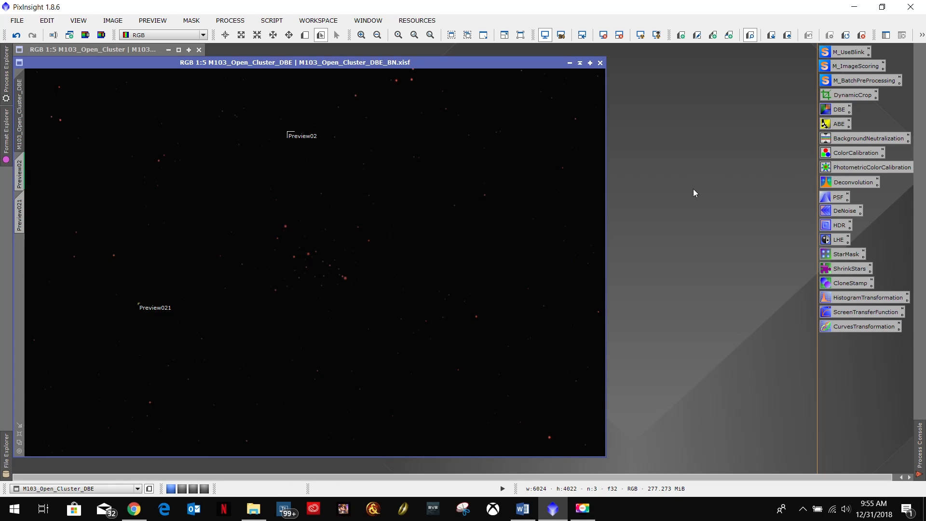
Open ColorCalibration and set its white reference image to the bright-star preview, Preview021
{"action": "double_click", "coordinate": [850, 152]}
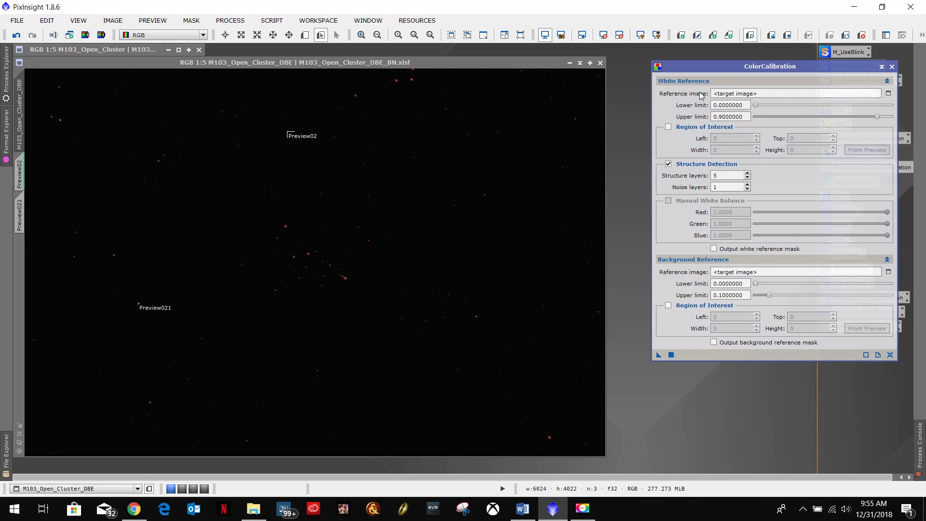
{"action": "left_click", "coordinate": [888, 94]}
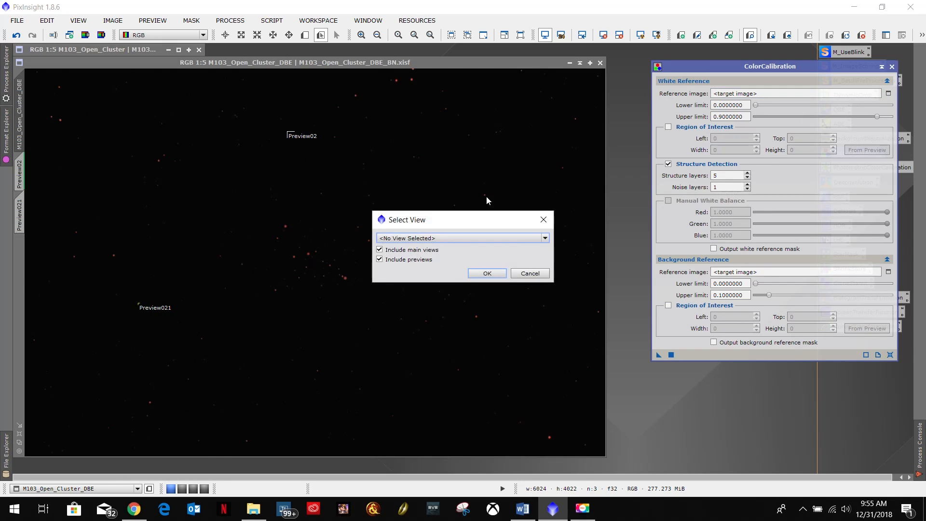
{"action": "left_click", "coordinate": [544, 239]}
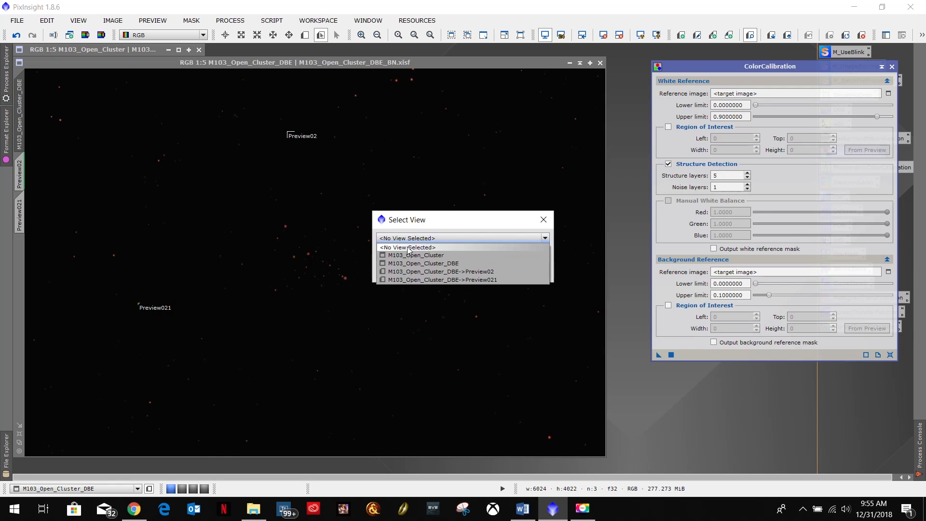
{"action": "left_click", "coordinate": [493, 279]}
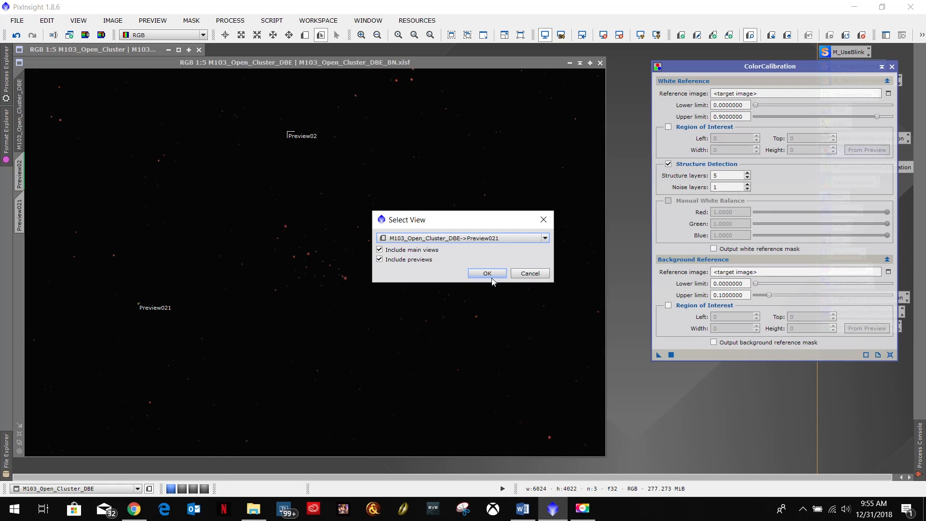
{"action": "left_click", "coordinate": [486, 273]}
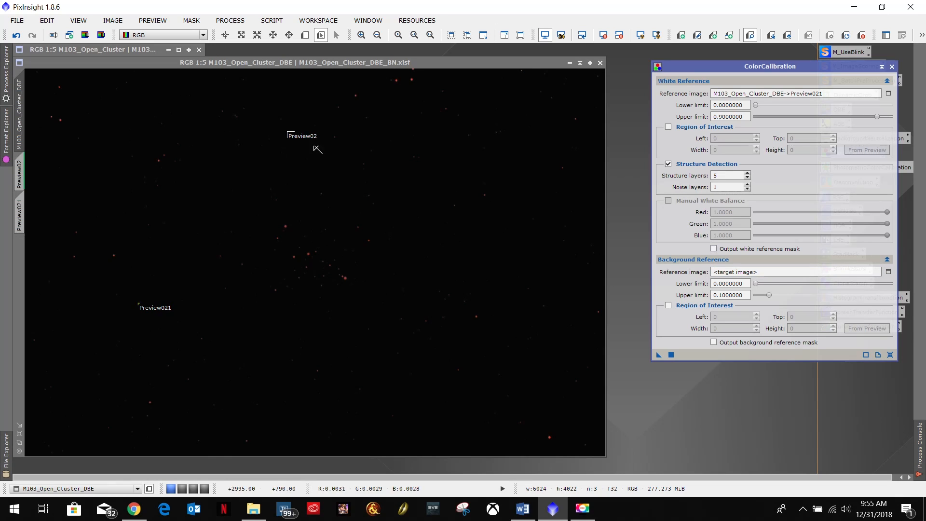
Set the background reference image to Preview02 and apply the color calibration to the M103_Open_Cluster_DBE image
{"action": "left_click", "coordinate": [888, 271]}
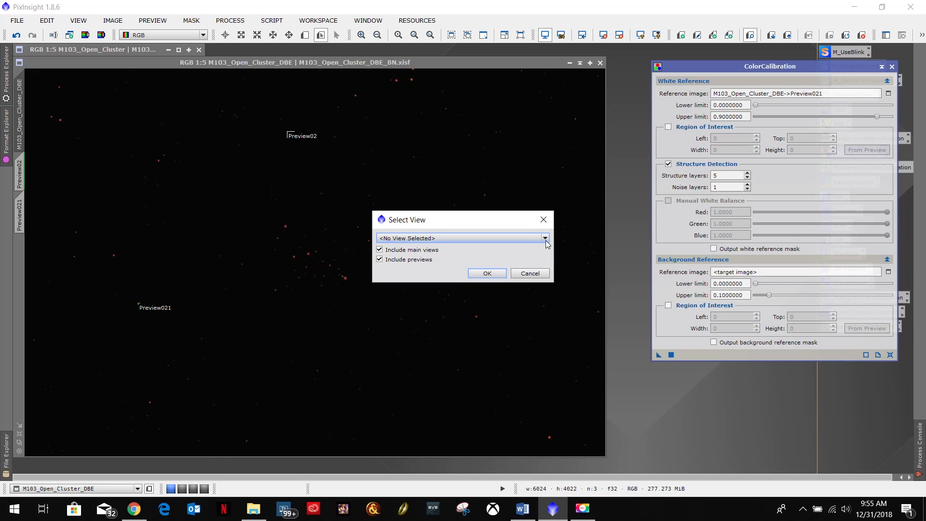
{"action": "left_click", "coordinate": [539, 239]}
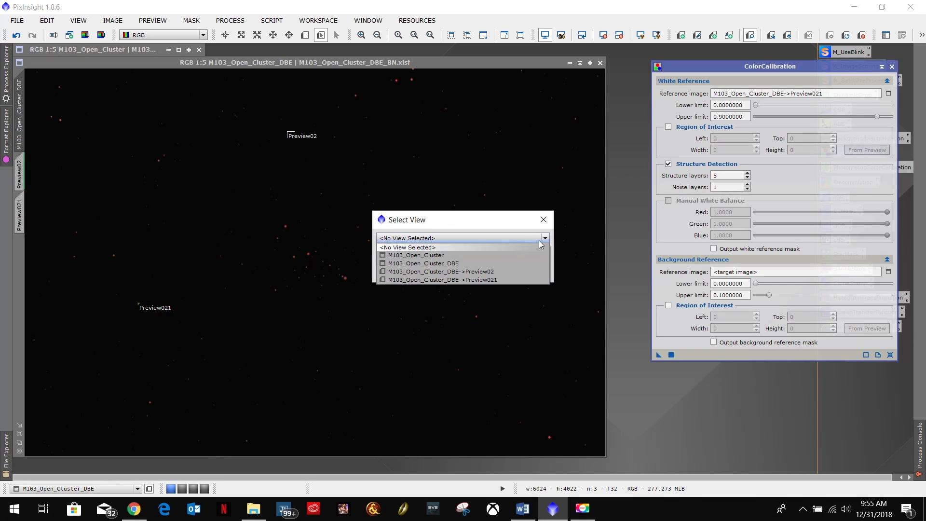
{"action": "left_click", "coordinate": [462, 271]}
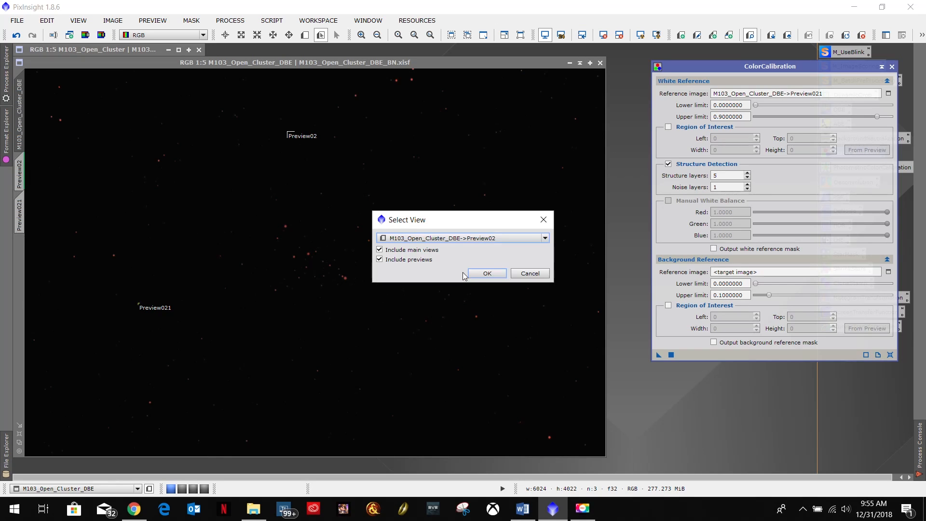
{"action": "left_click", "coordinate": [487, 273]}
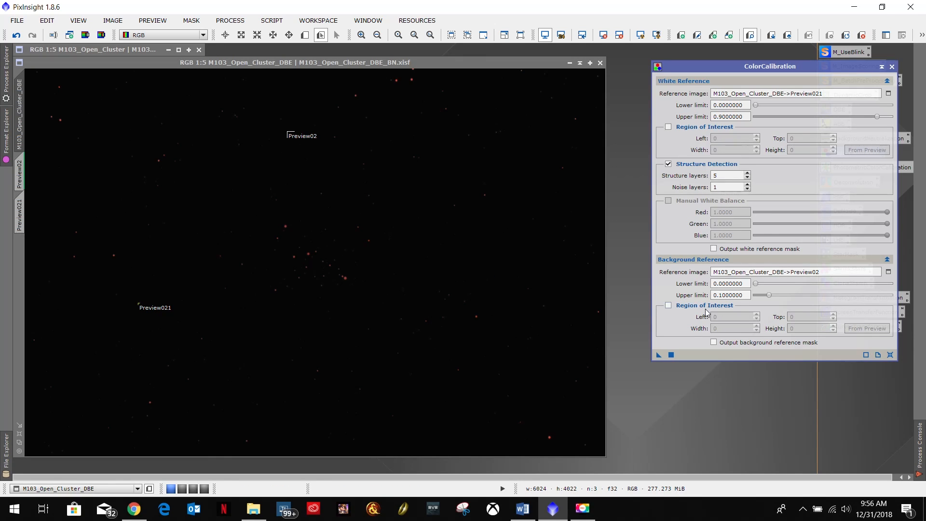
{"action": "left_click_drag", "start_coordinate": [659, 355], "coordinate": [407, 263]}
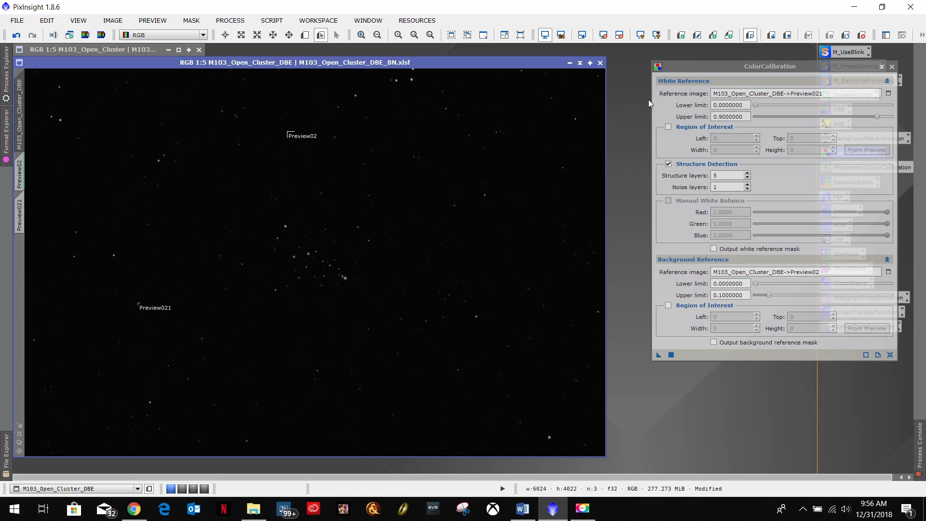
Auto-stretch the calibrated image and compare it with its uncalibrated state by undoing and redoing the calibration, ending with ColorCalibration closed
{"action": "left_click", "coordinate": [640, 38]}
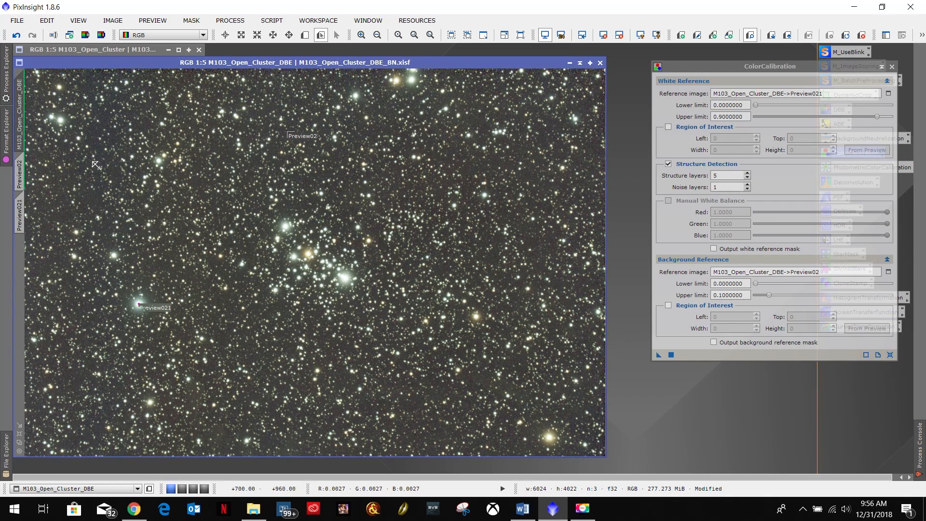
{"action": "left_click", "coordinate": [16, 38]}
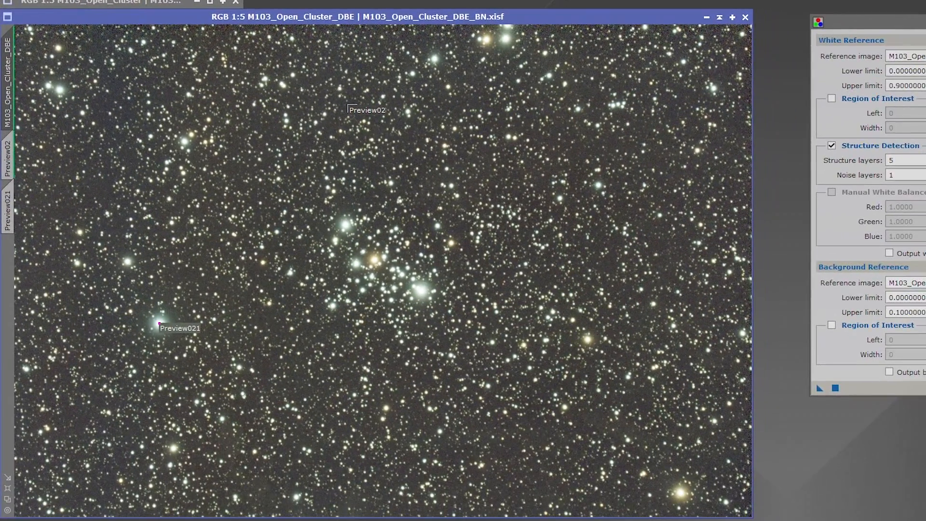
{"action": "key", "text": "ctrl+z"}
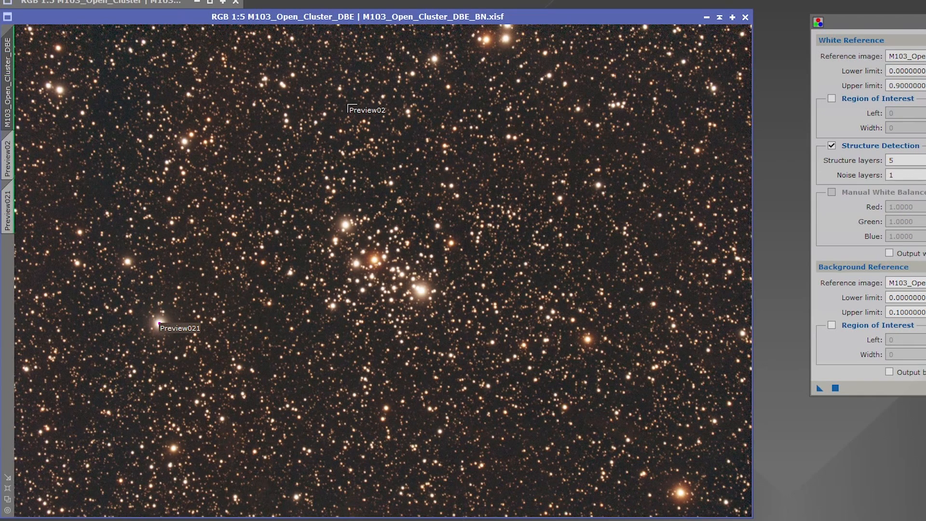
{"action": "key", "text": "ctrl+y"}
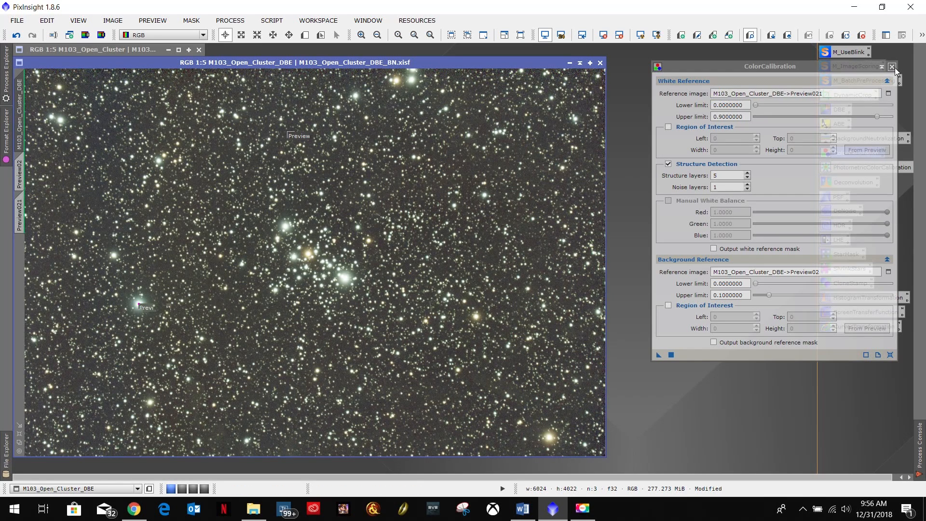
{"action": "left_click", "coordinate": [892, 67]}
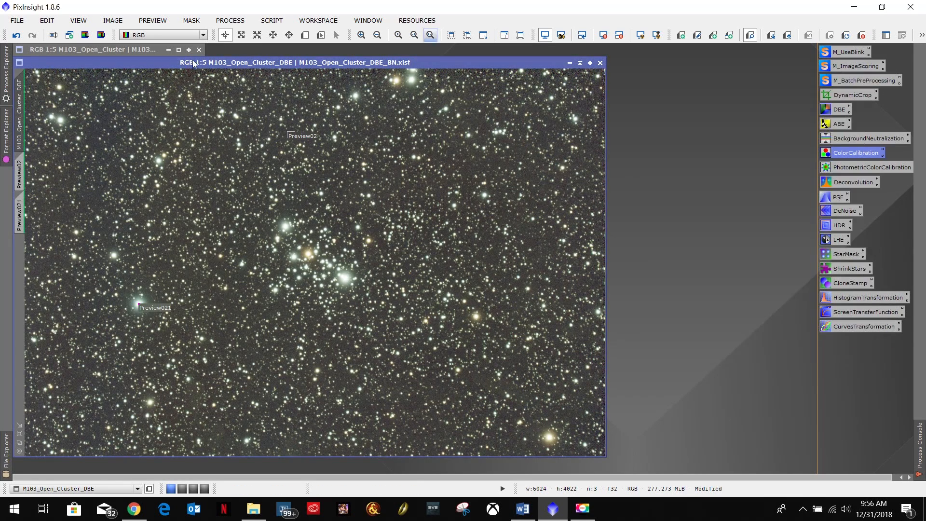
Save the calibrated image as M103_Open_Cluster_DBE_BN_CC.xisf with the default 32-bit floating point XISF options
{"action": "left_click", "coordinate": [17, 21]}
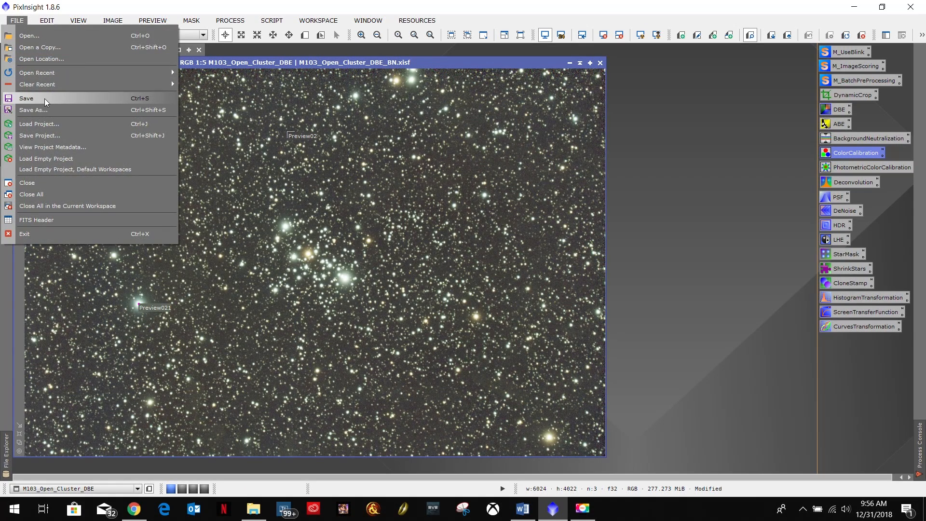
{"action": "left_click", "coordinate": [43, 111]}
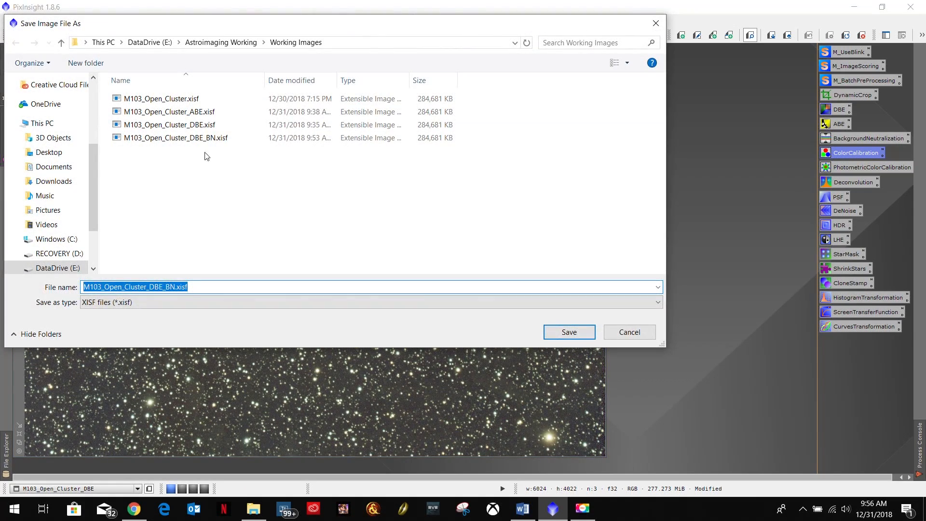
{"action": "left_click", "coordinate": [176, 286]}
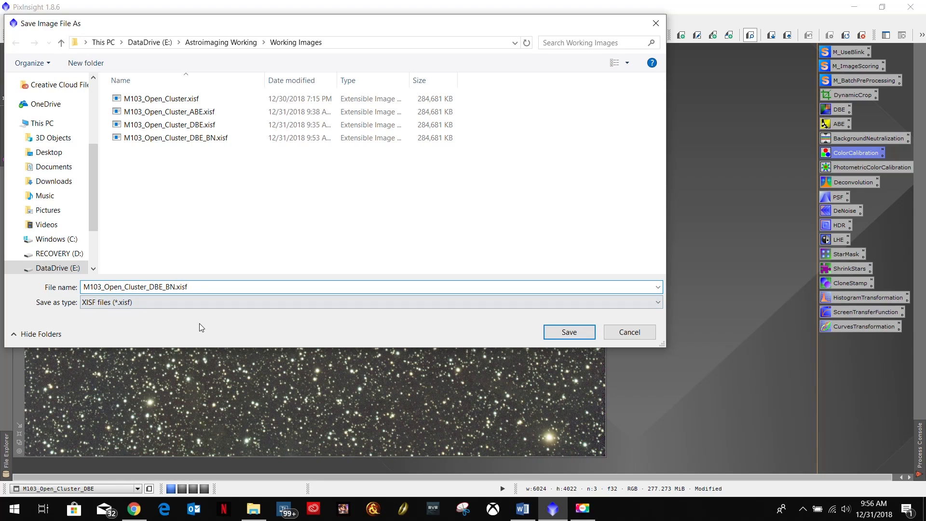
{"action": "type", "text": "_CC"}
{"action": "left_click", "coordinate": [556, 332]}
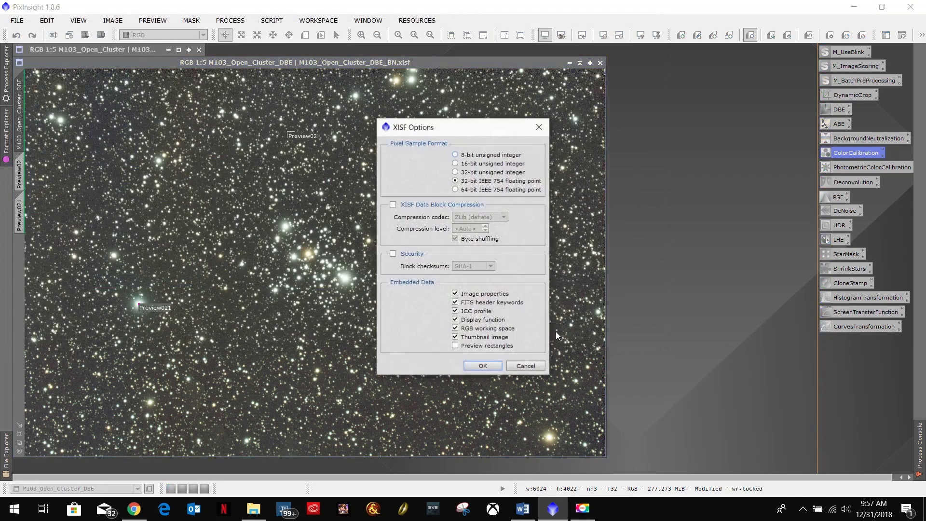
{"action": "left_click", "coordinate": [483, 363]}
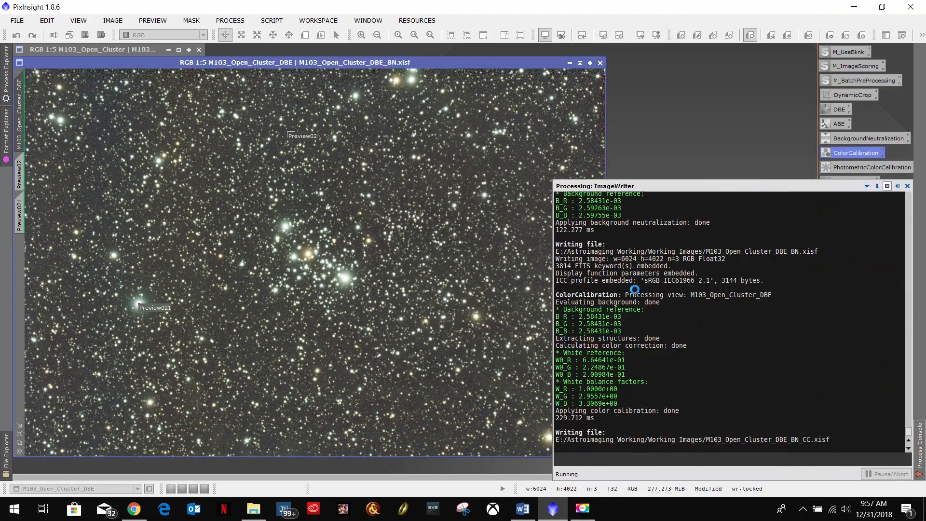
Read the Word workflow notes on photometric calibration, covering coordinates, image parameters and the inactive STF, and return to PixInsight
{"action": "left_click", "coordinate": [524, 514]}
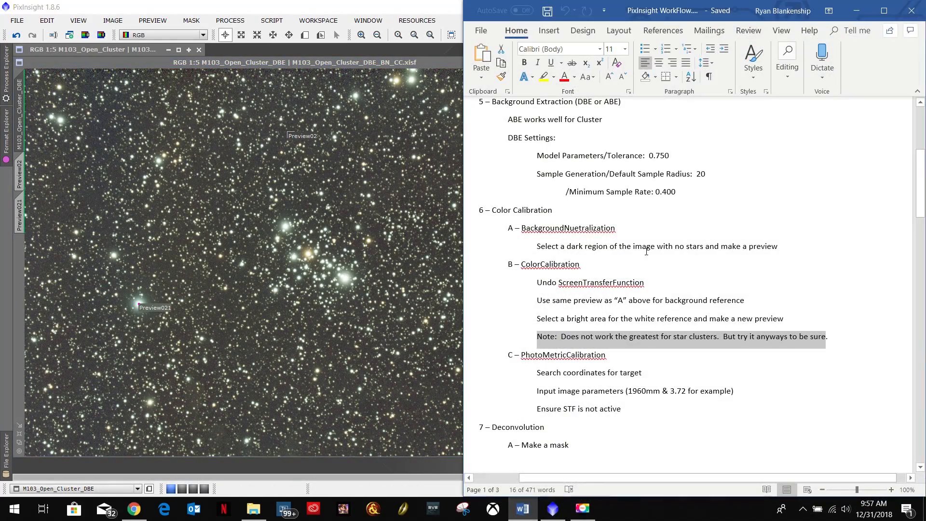
{"action": "left_click_drag", "start_coordinate": [522, 355], "coordinate": [606, 359]}
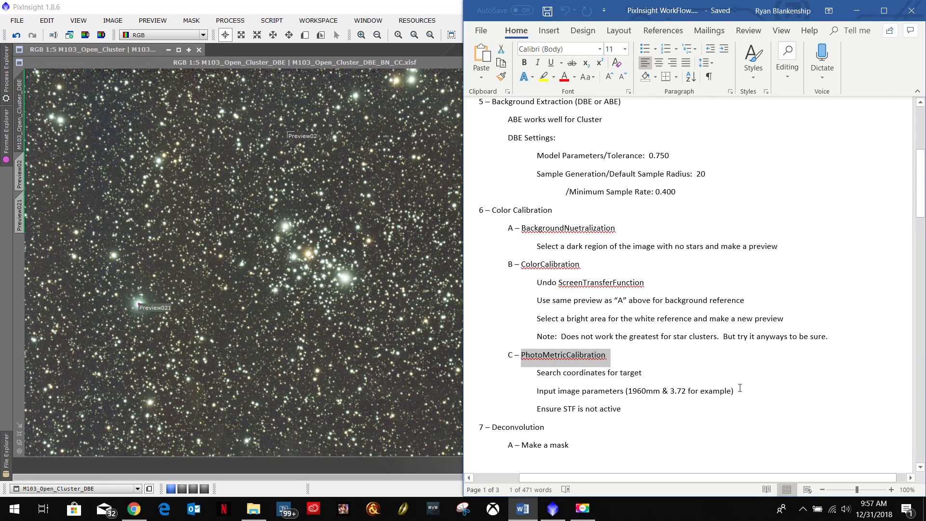
{"action": "left_click_drag", "start_coordinate": [731, 393], "coordinate": [545, 394]}
{"action": "left_click", "coordinate": [686, 389]}
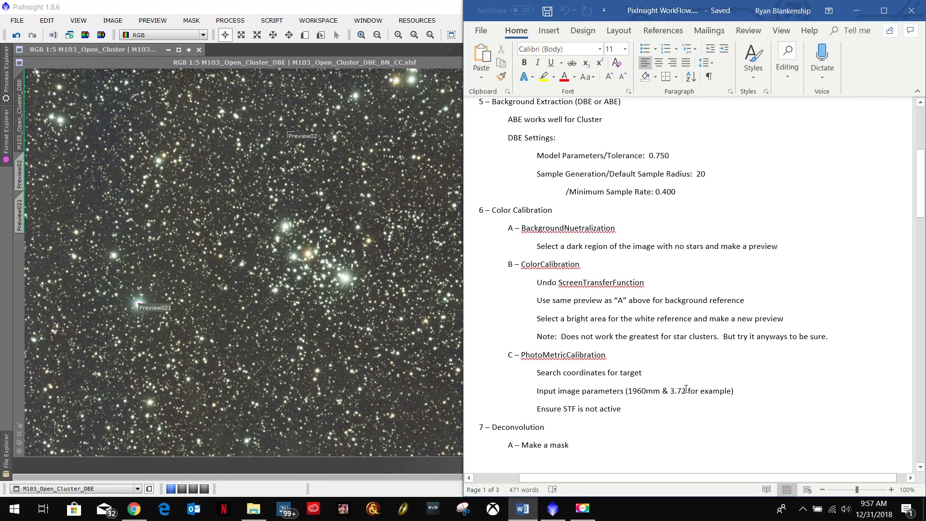
{"action": "left_click_drag", "start_coordinate": [663, 390], "coordinate": [689, 390]}
{"action": "left_click_drag", "start_coordinate": [628, 391], "coordinate": [659, 391]}
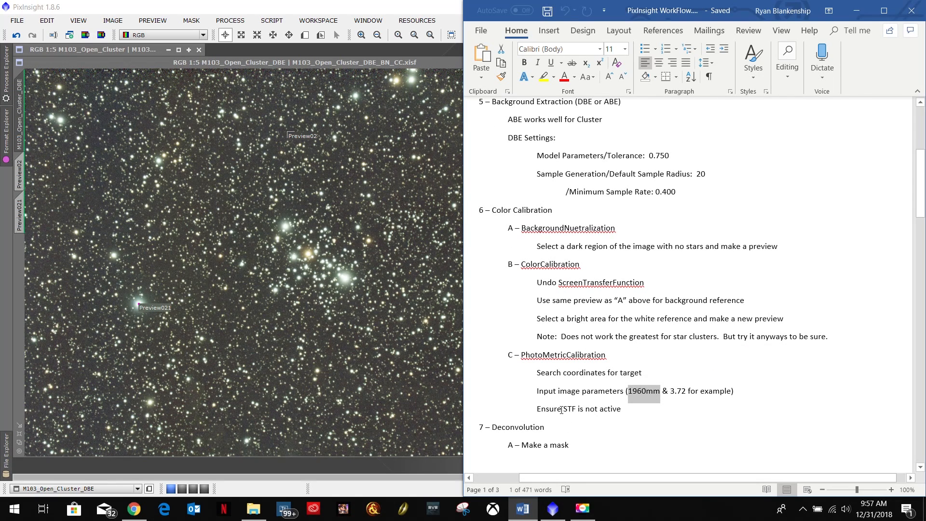
{"action": "left_click_drag", "start_coordinate": [625, 409], "coordinate": [537, 410]}
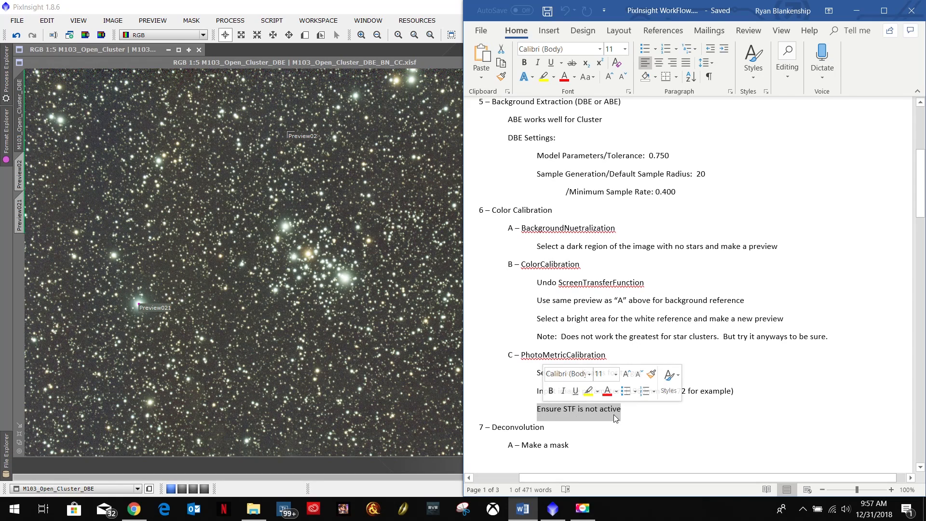
{"action": "left_click", "coordinate": [441, 58]}
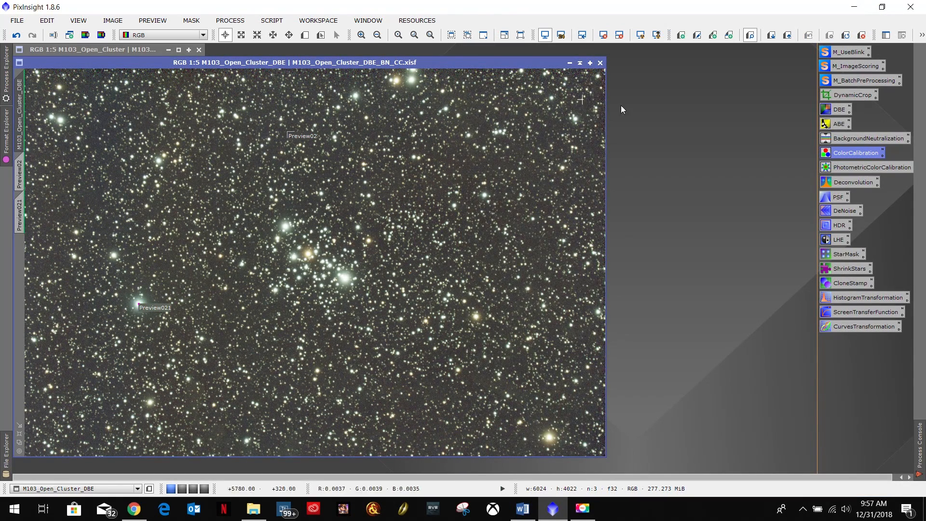
Reset the image's screen stretch and set the PhotometricColorCalibration focal length to 1960 and pixel size to 3.72
{"action": "left_click", "coordinate": [604, 36]}
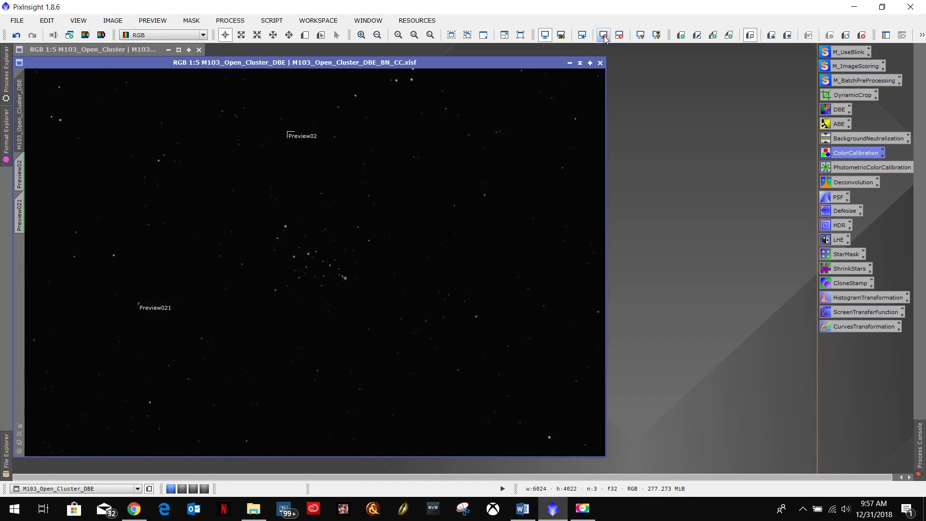
{"action": "double_click", "coordinate": [848, 167]}
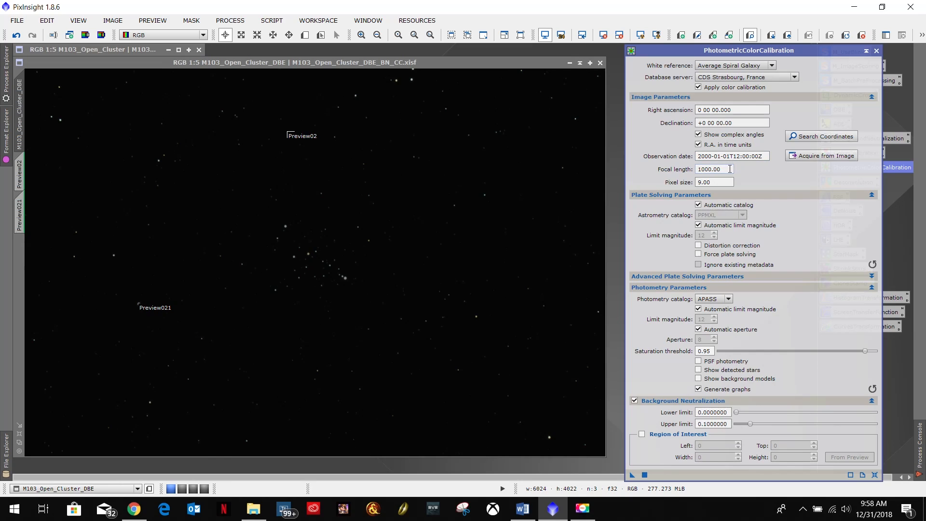
{"action": "left_click_drag", "start_coordinate": [728, 173], "coordinate": [687, 174]}
{"action": "type", "text": "1960"}
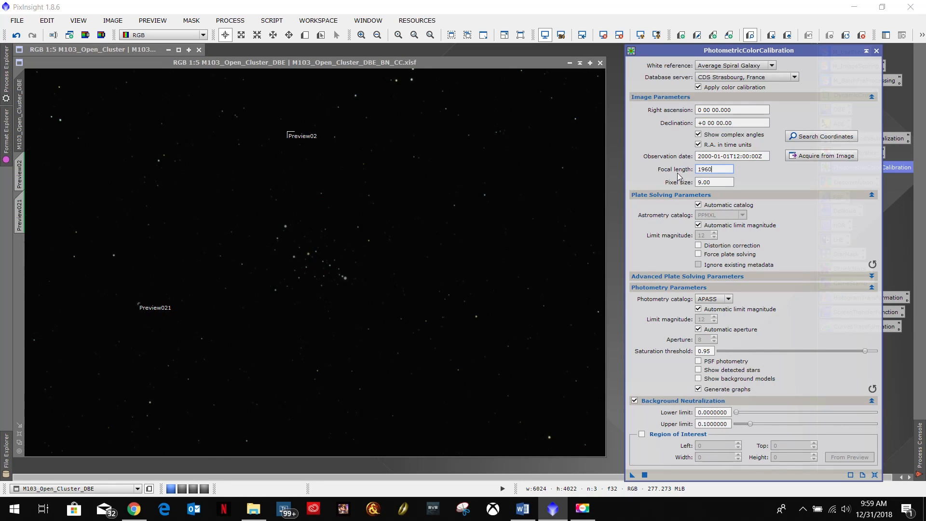
{"action": "key", "text": "Tab"}
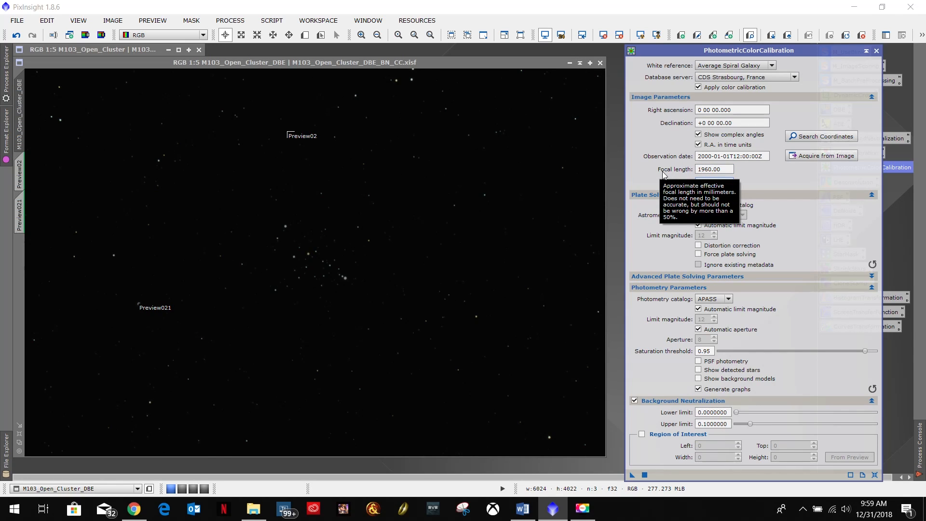
{"action": "type", "text": "3.72"}
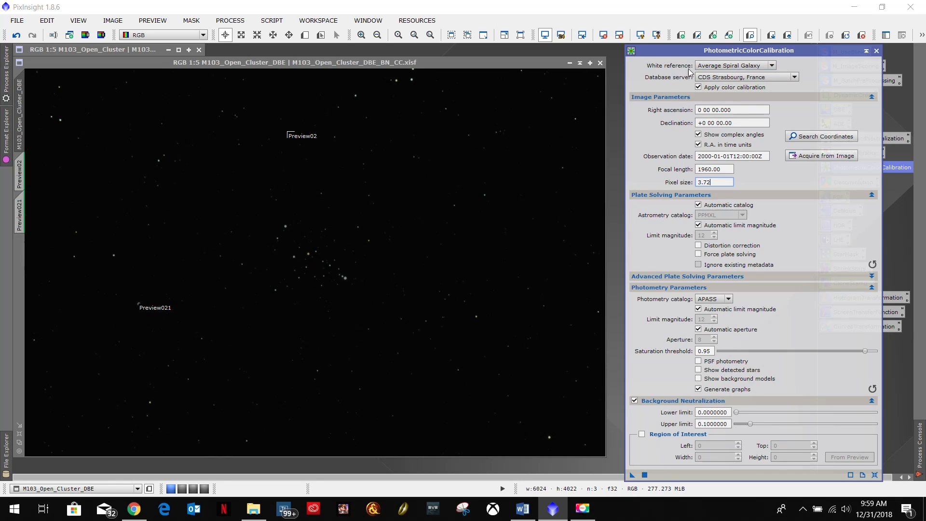
Review the white reference choices, keeping Average Spiral Galaxy, and set the database server to CFA Harvard, Cambridge, USA
{"action": "left_click", "coordinate": [726, 66]}
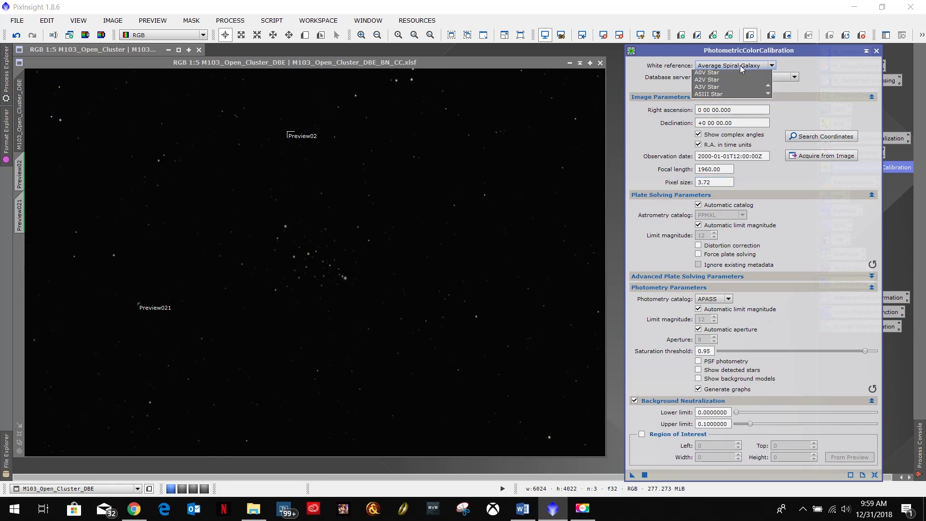
{"action": "left_click", "coordinate": [808, 60]}
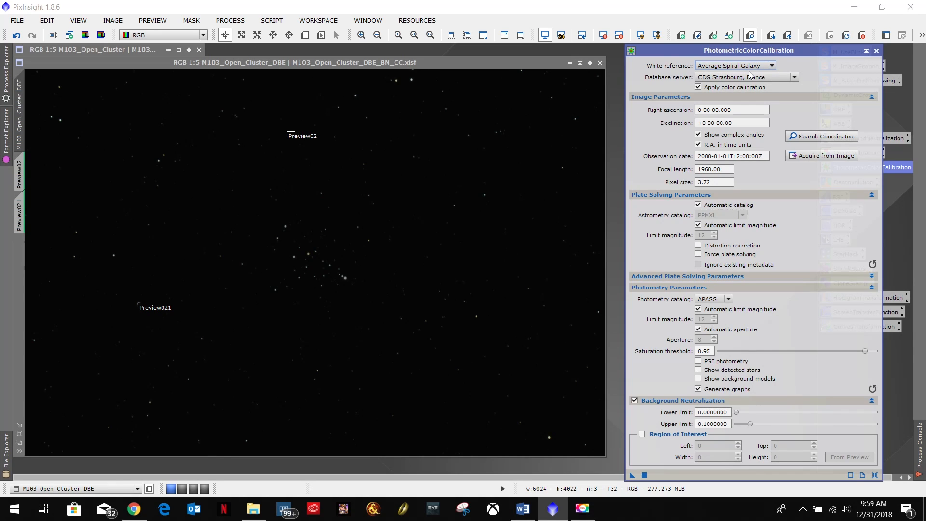
{"action": "left_click", "coordinate": [774, 77]}
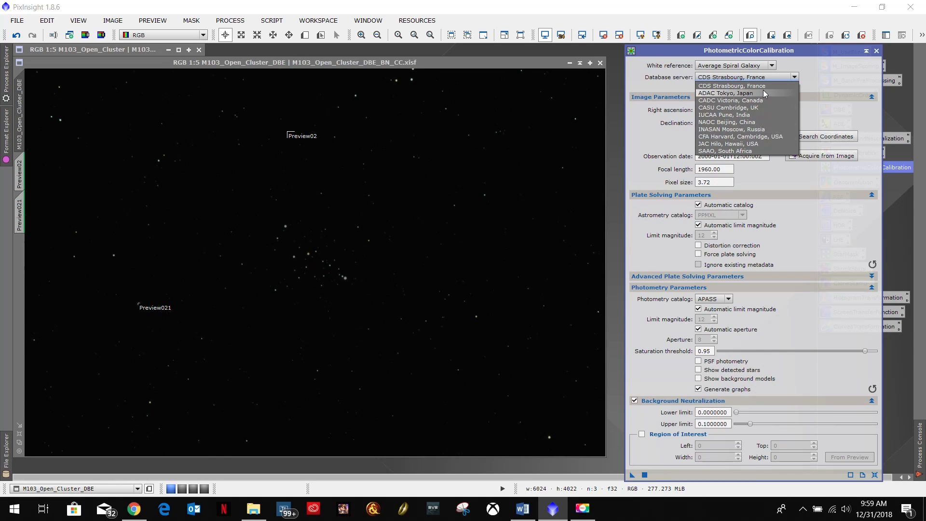
{"action": "left_click", "coordinate": [762, 138]}
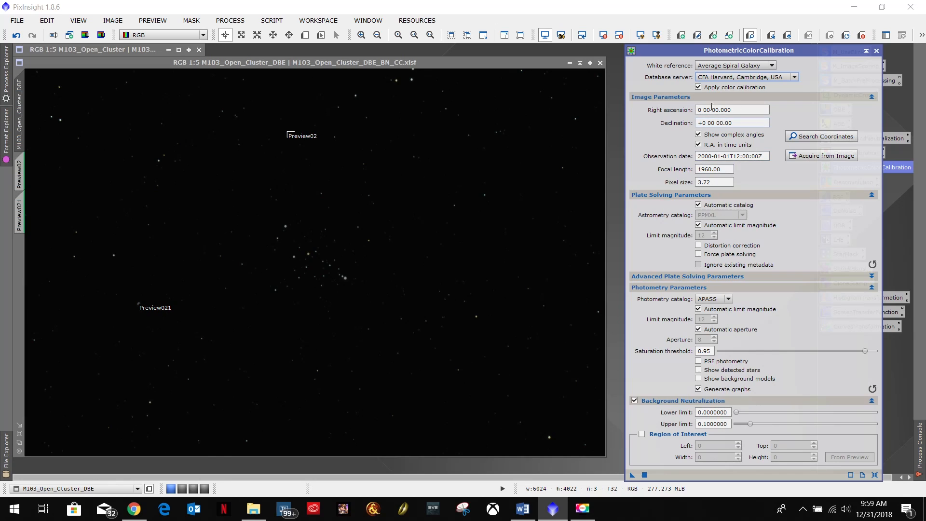
Look up m103 in the online coordinate search and load its right ascension and declination into the image parameters
{"action": "left_click", "coordinate": [829, 137]}
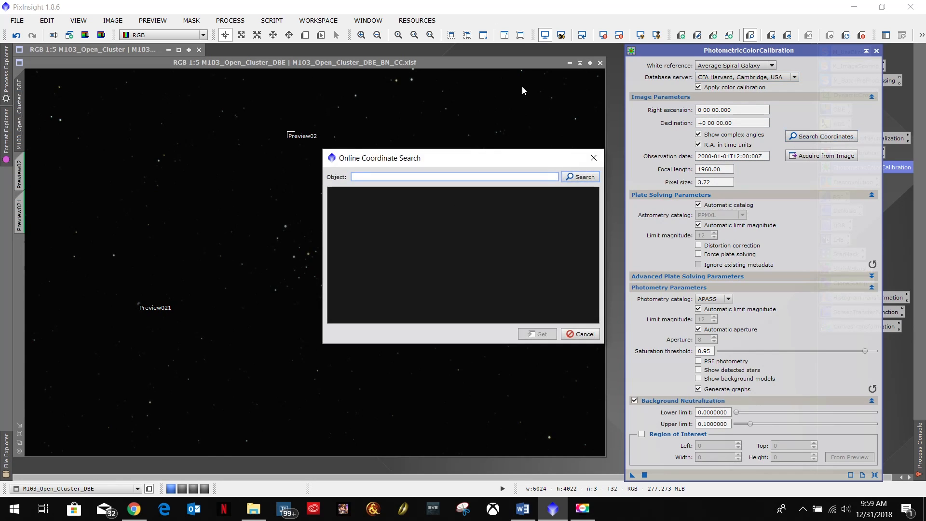
{"action": "type", "text": "m103"}
{"action": "left_click", "coordinate": [577, 179]}
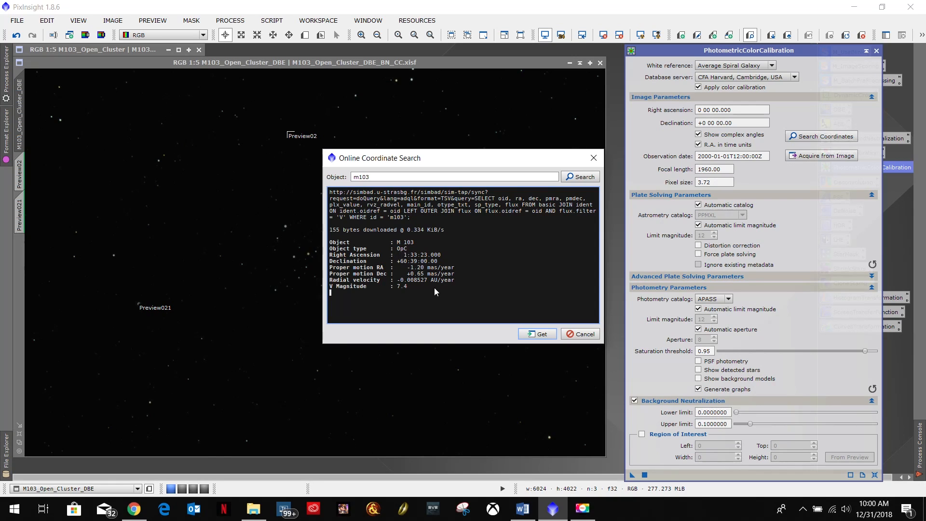
{"action": "left_click", "coordinate": [539, 334]}
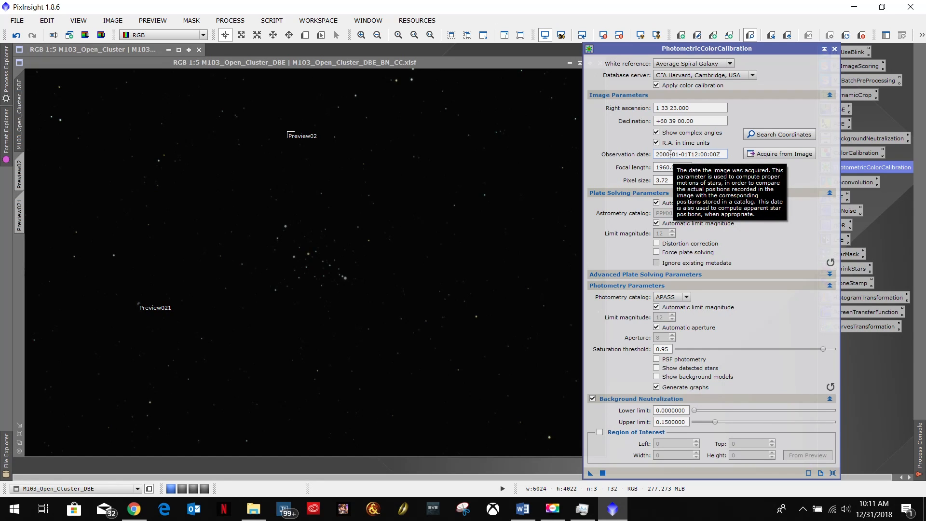
Set the observation date to 2018-12-26, keeping the T12:00:00Z time
{"action": "left_click", "coordinate": [670, 154]}
{"action": "key", "text": "BackSpace"}
{"action": "key", "text": "BackSpace"}
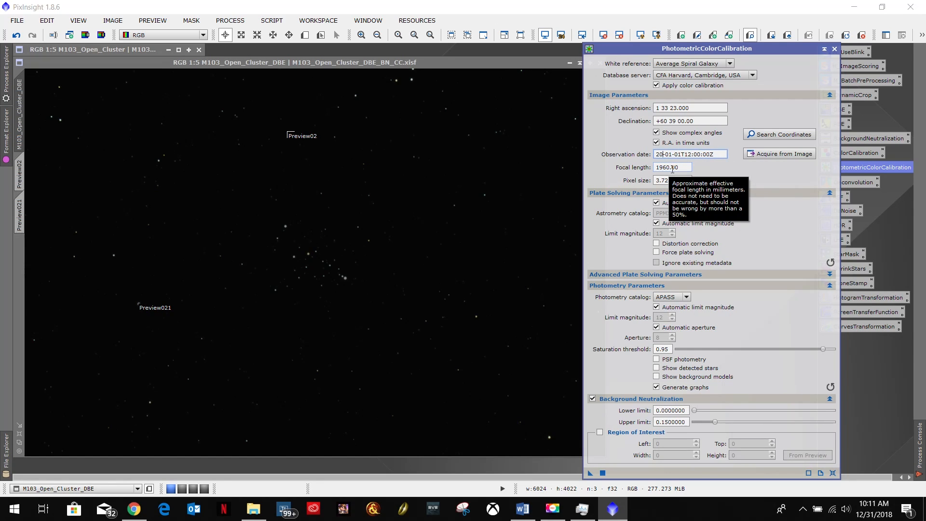
{"action": "type", "text": "18"}
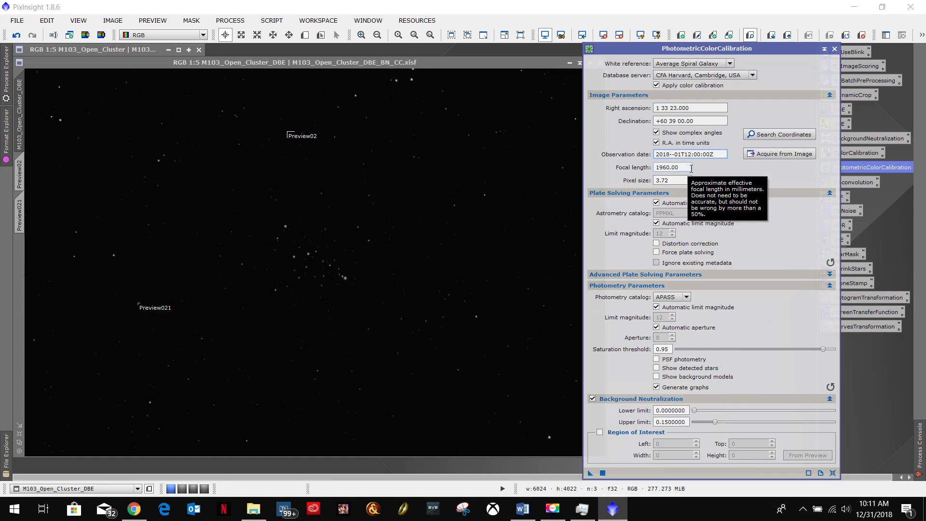
{"action": "type", "text": "-12"}
{"action": "key", "text": "BackSpace"}
{"action": "key", "text": "BackSpace"}
{"action": "type", "text": "26"}
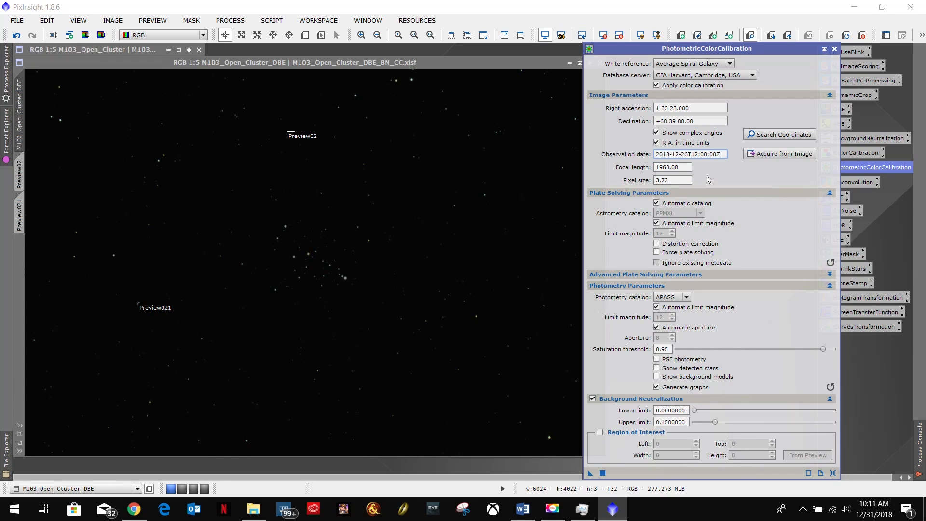
Apply PhotometricColorCalibration to the M103 image and review the white balance graphs and the process console log
{"action": "left_click_drag", "start_coordinate": [771, 51], "coordinate": [196, 50]}
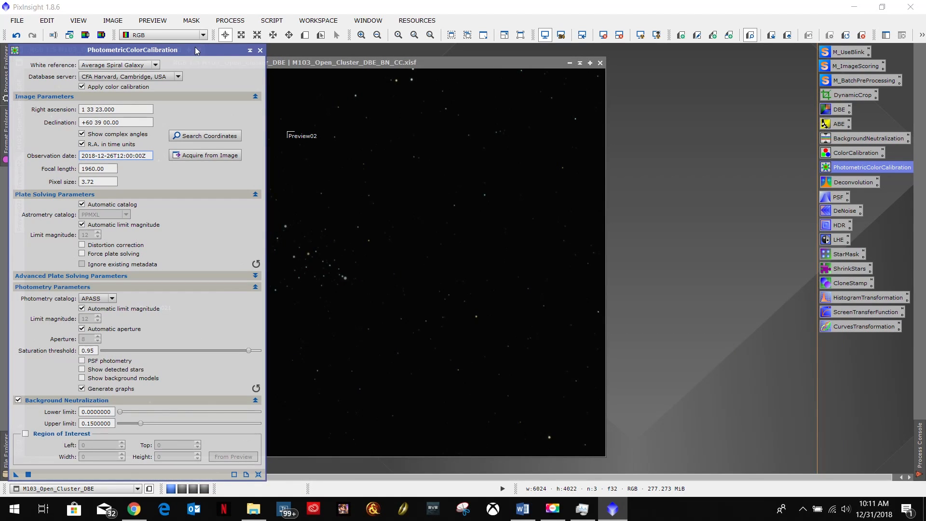
{"action": "left_click", "coordinate": [15, 475]}
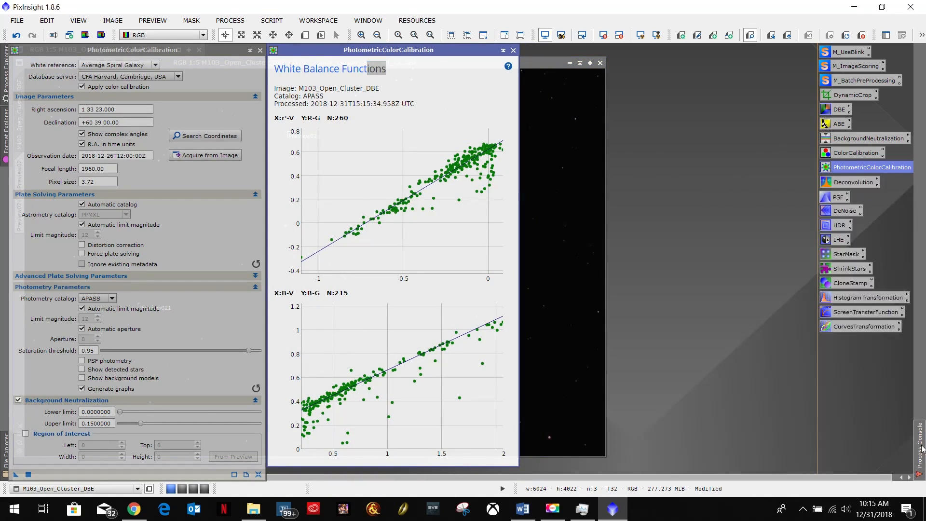
{"action": "mouse_move", "coordinate": [921, 448]}
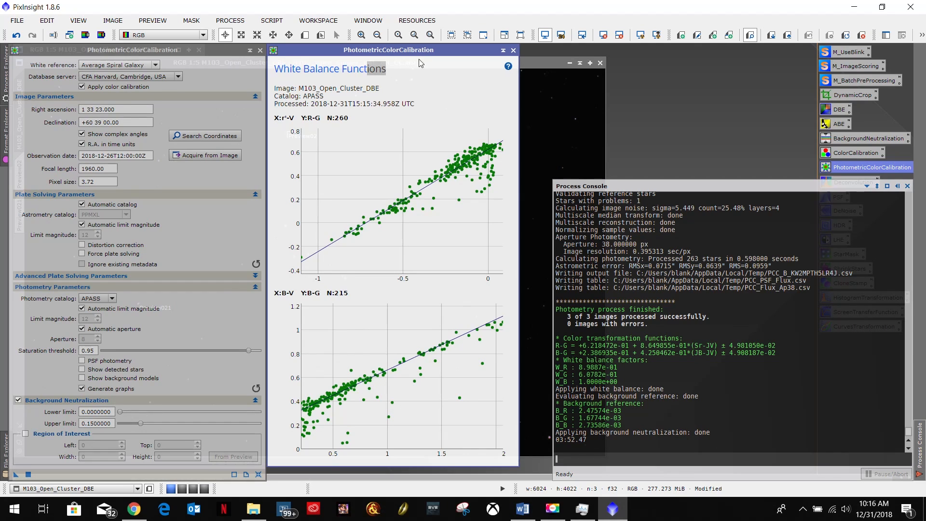
{"action": "left_click", "coordinate": [443, 50]}
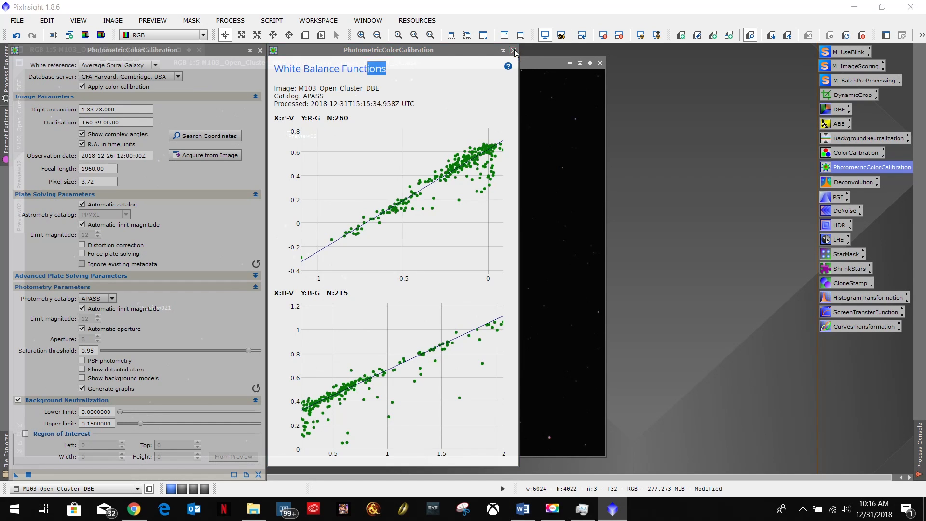
Close the white balance graphs and the PhotometricColorCalibration window to clear the view of the image
{"action": "left_click", "coordinate": [514, 50]}
{"action": "left_click_drag", "start_coordinate": [190, 53], "coordinate": [718, 50]}
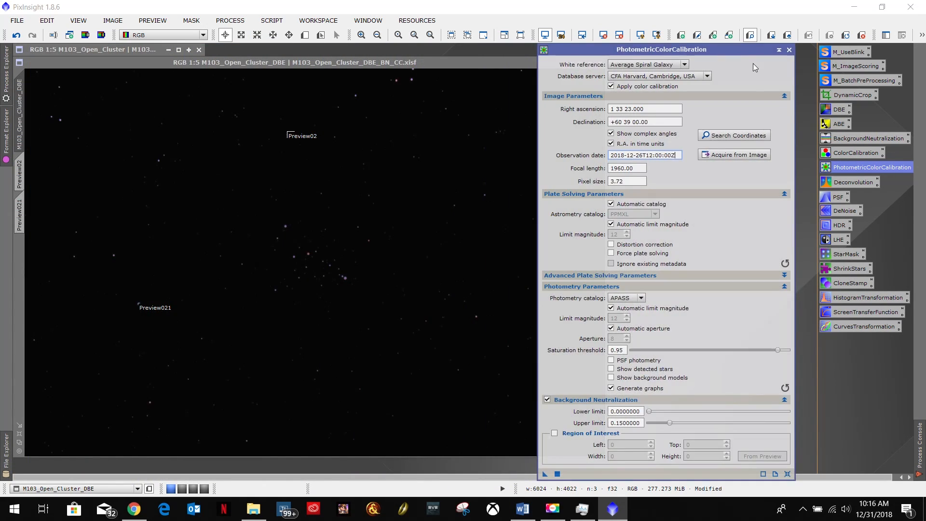
{"action": "left_click", "coordinate": [789, 50]}
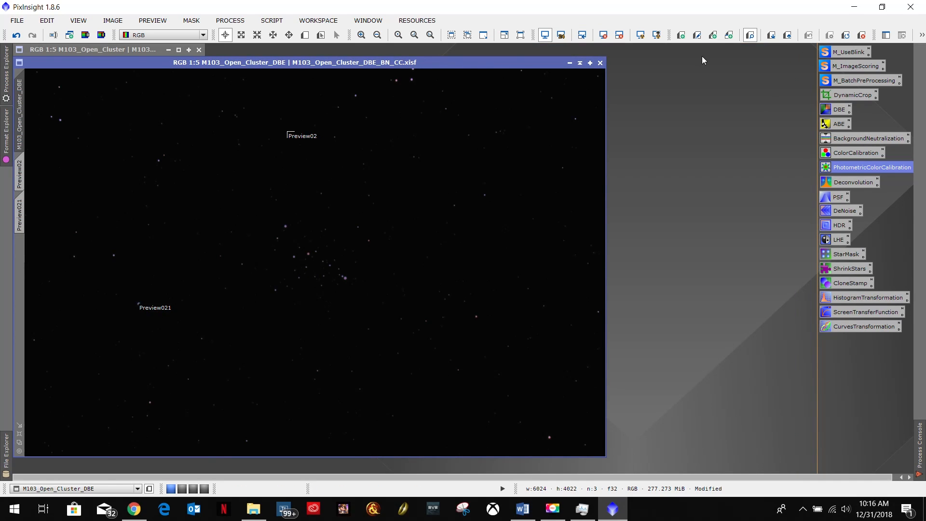
Auto-stretch the display of the calibrated M103 image and inspect its star colors up close and at full field
{"action": "left_click", "coordinate": [640, 35]}
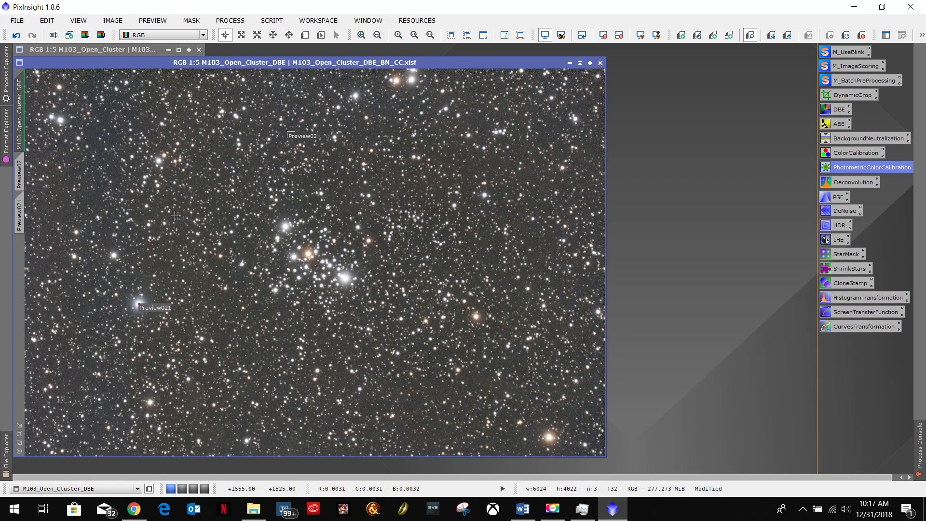
{"action": "scroll", "coordinate": [74, 134], "scroll_direction": "down", "scroll_amount": 1}
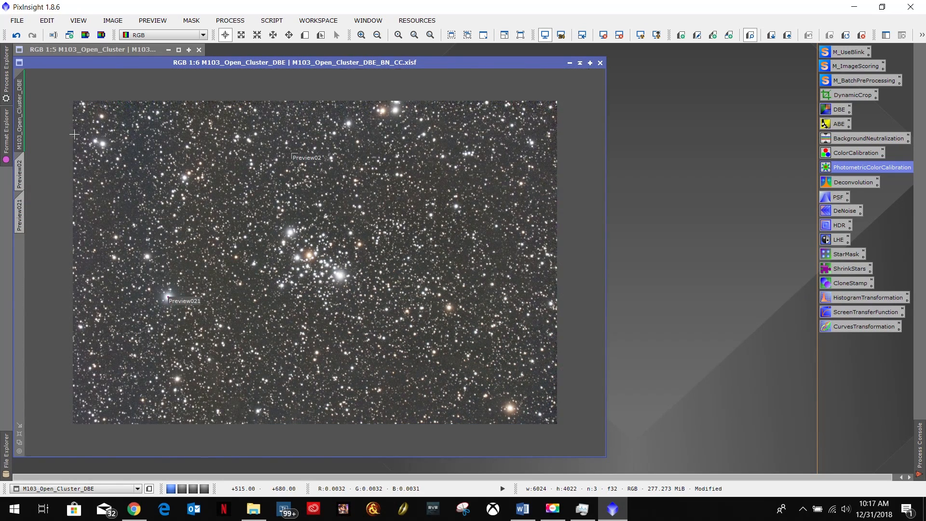
{"action": "scroll", "coordinate": [75, 134], "scroll_direction": "up", "scroll_amount": 6}
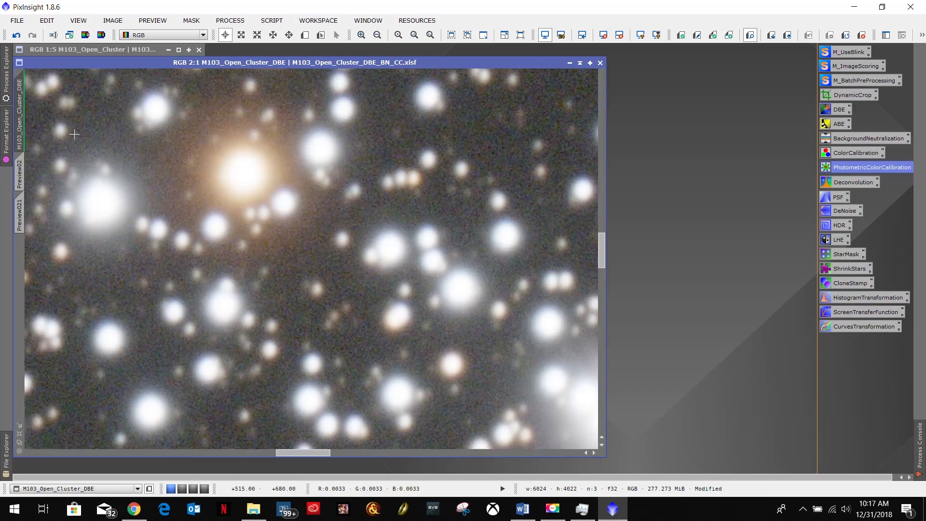
{"action": "scroll", "coordinate": [75, 134], "scroll_direction": "down", "scroll_amount": 3}
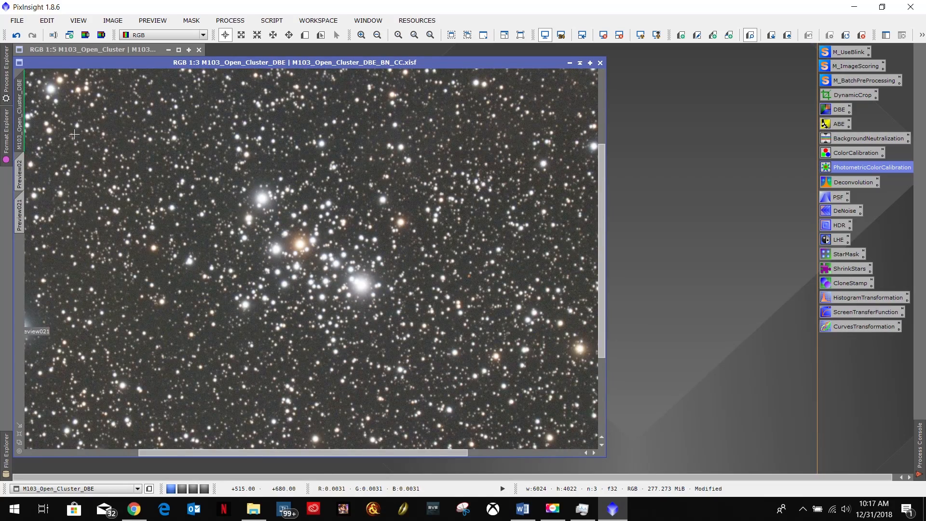
{"action": "scroll", "coordinate": [75, 134], "scroll_direction": "down", "scroll_amount": 1}
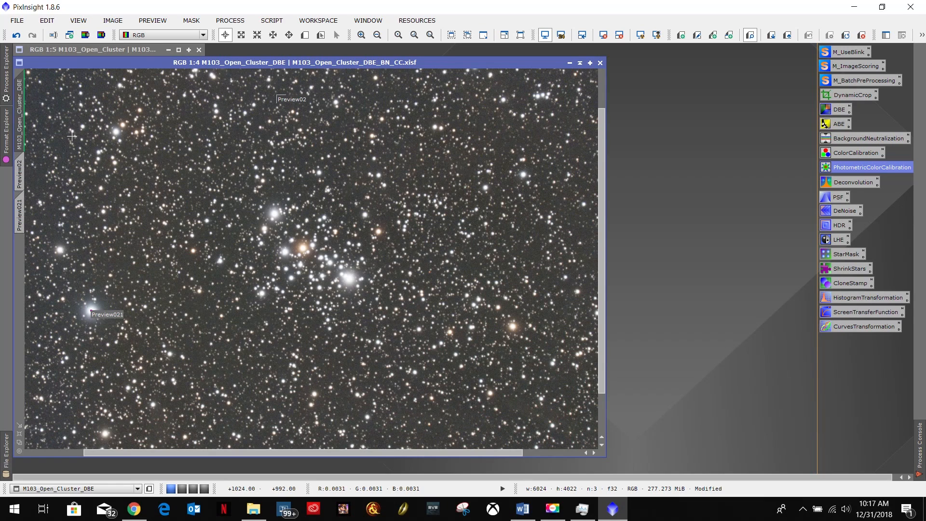
{"action": "scroll", "coordinate": [72, 137], "scroll_direction": "down", "scroll_amount": 1}
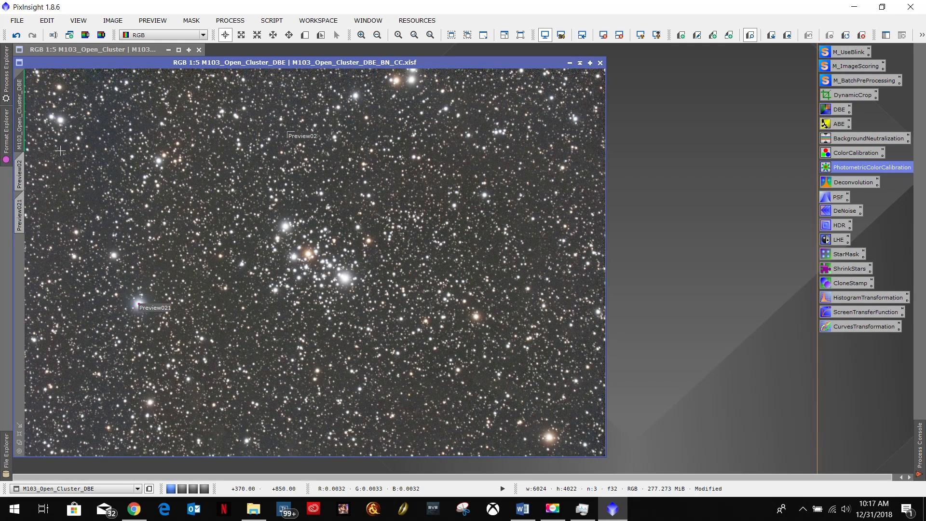
Switch the image window to the Preview02 view
{"action": "left_click", "coordinate": [21, 172]}
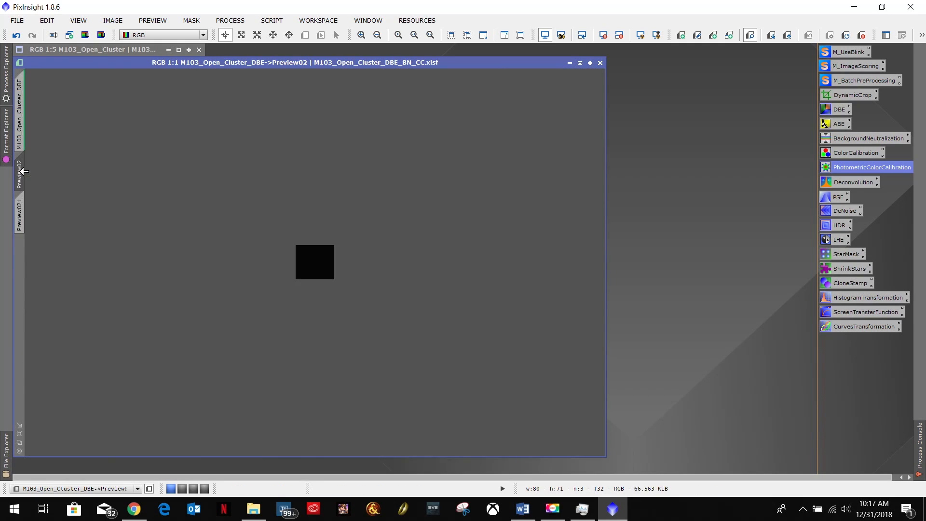
Delete Preview02 and Preview021 from the M103_Open_Cluster_DBE image
{"action": "right_click", "coordinate": [19, 172]}
{"action": "left_click", "coordinate": [47, 256]}
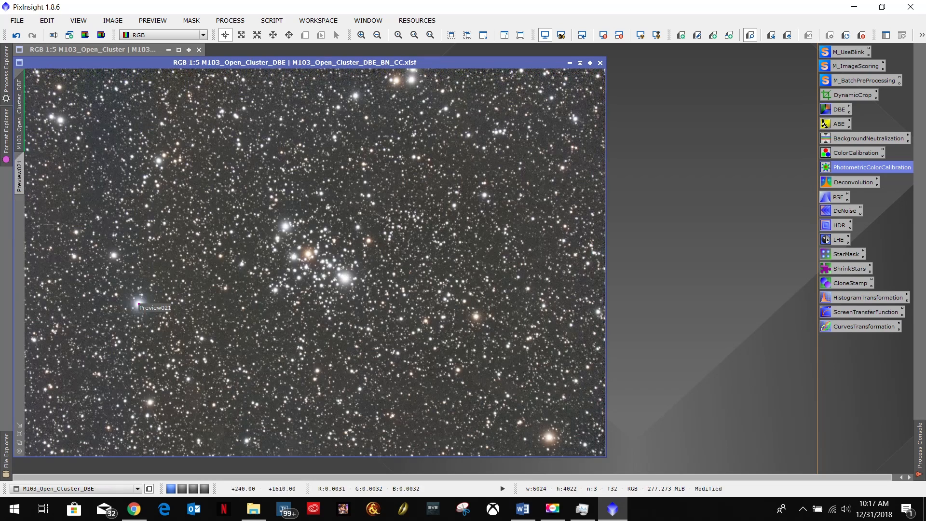
{"action": "left_click", "coordinate": [19, 178]}
{"action": "right_click", "coordinate": [19, 179]}
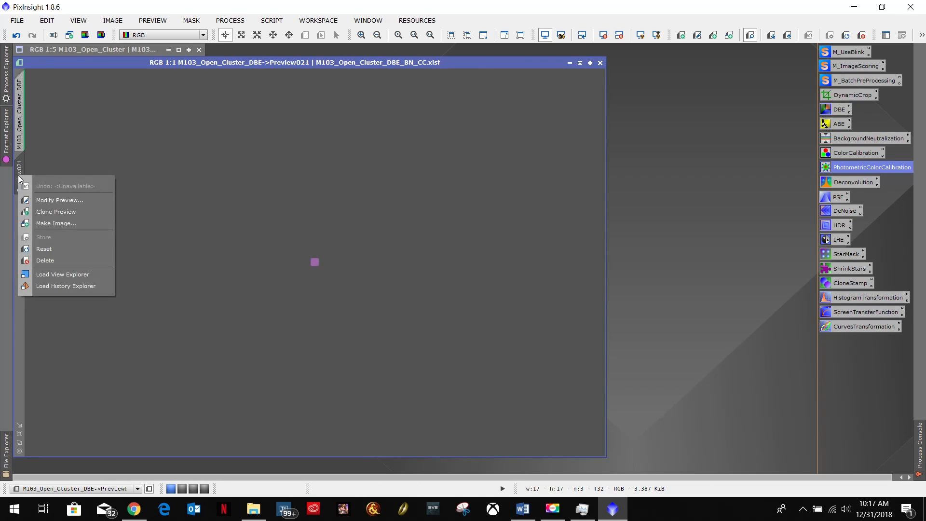
{"action": "left_click", "coordinate": [45, 260]}
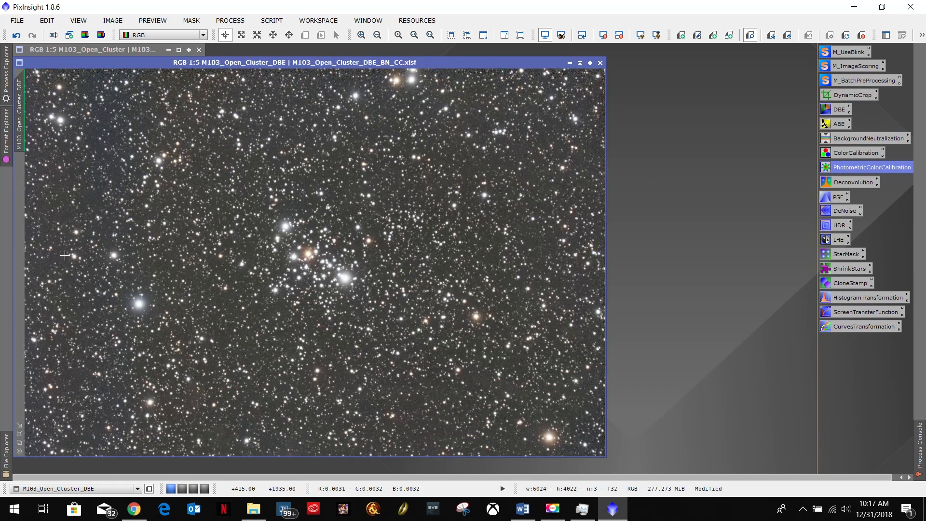
Save the image under the new name M103_Open_Cluster_DBE_BN_CC_PCC.xisf, accepting the 32-bit IEEE 754 floating point XISF options
{"action": "left_click", "coordinate": [16, 20]}
{"action": "left_click", "coordinate": [56, 108]}
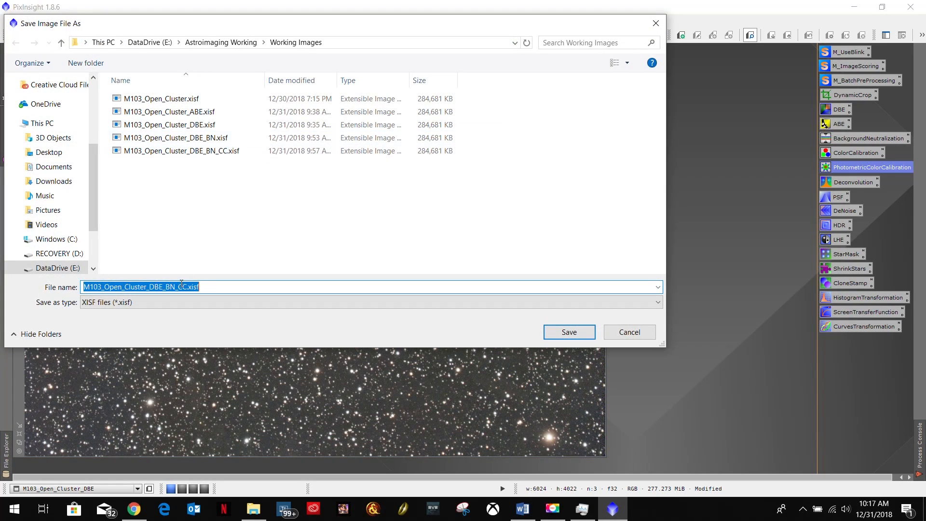
{"action": "left_click", "coordinate": [187, 286]}
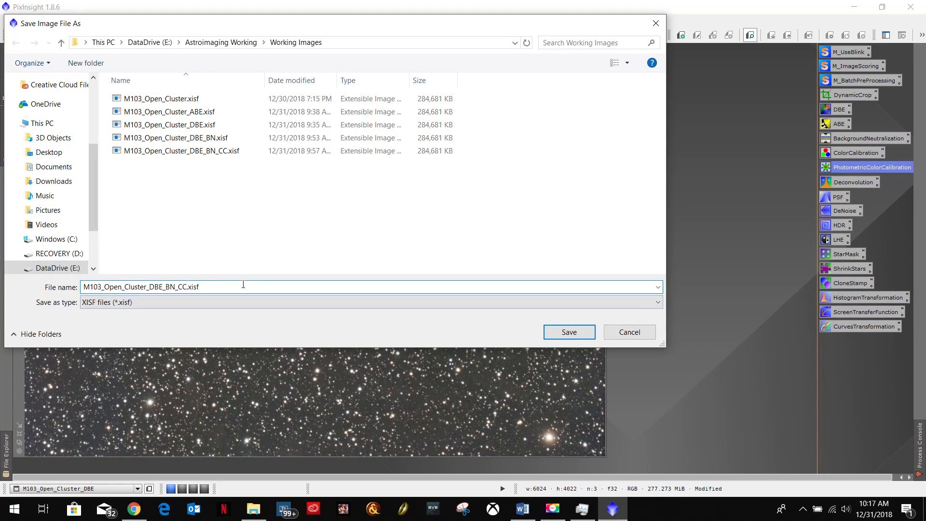
{"action": "type", "text": "_PCC"}
{"action": "left_click", "coordinate": [553, 331]}
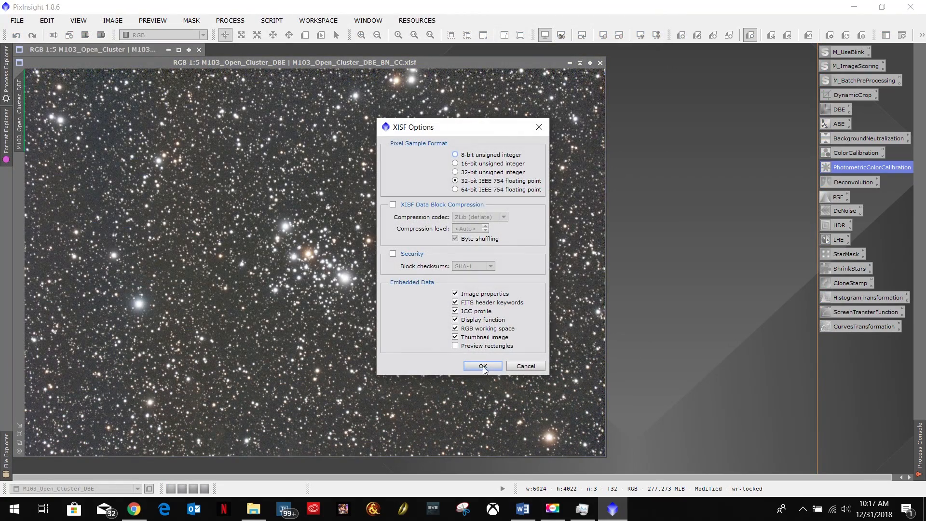
{"action": "left_click", "coordinate": [482, 367]}
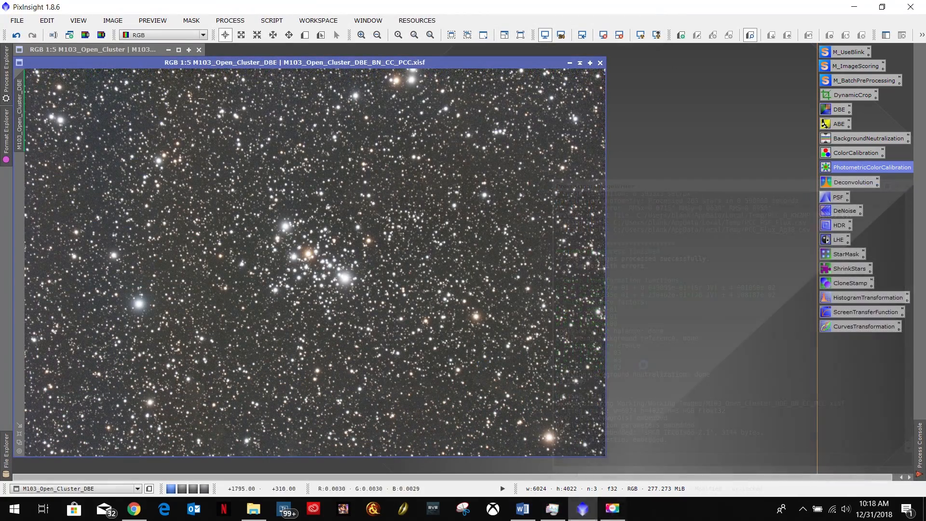
{"action": "left_click", "coordinate": [5, 68]}
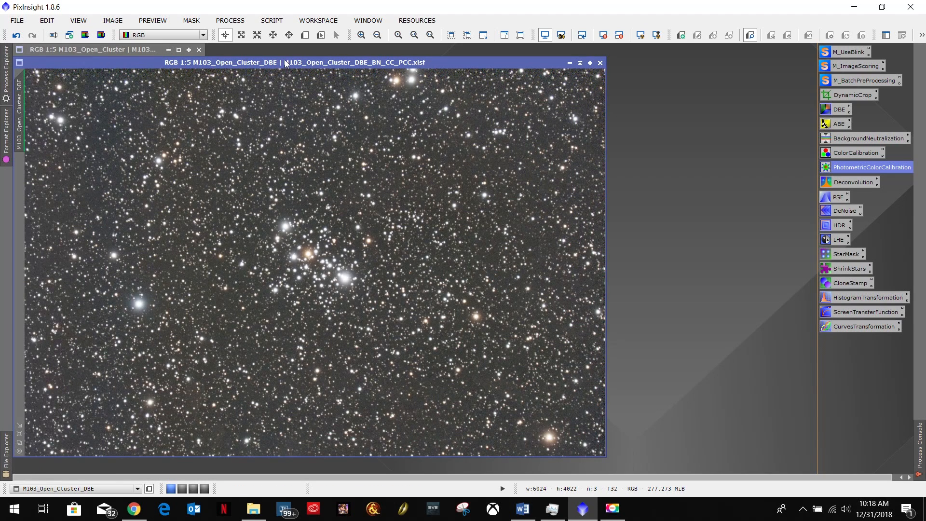
Compare the image before and after PhotometricColorCalibration and ColorCalibration by repeatedly undoing and redoing them, ending with both applied
{"action": "left_click", "coordinate": [15, 37]}
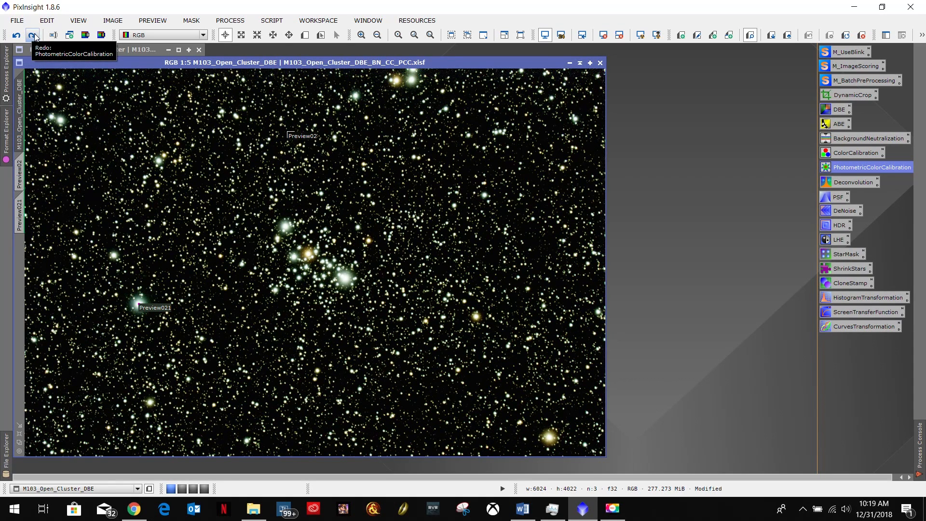
{"action": "left_click", "coordinate": [33, 35]}
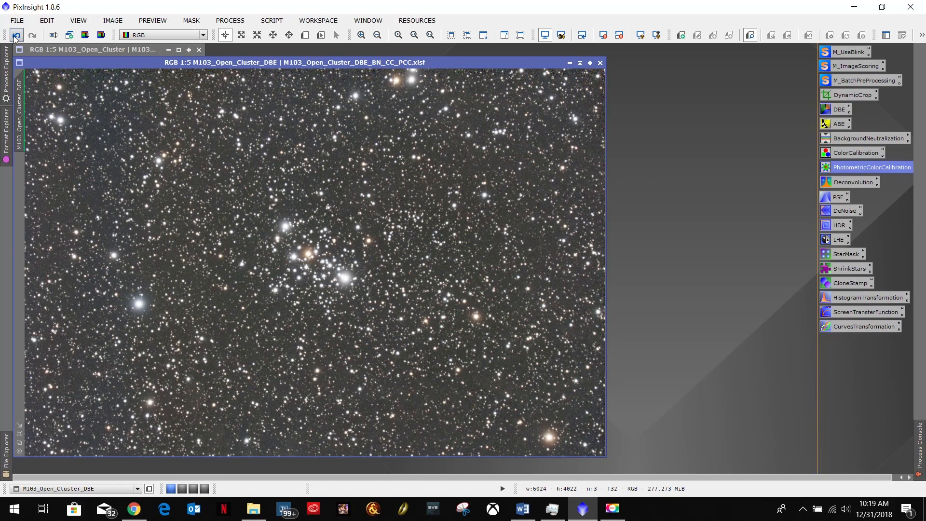
{"action": "left_click", "coordinate": [16, 35]}
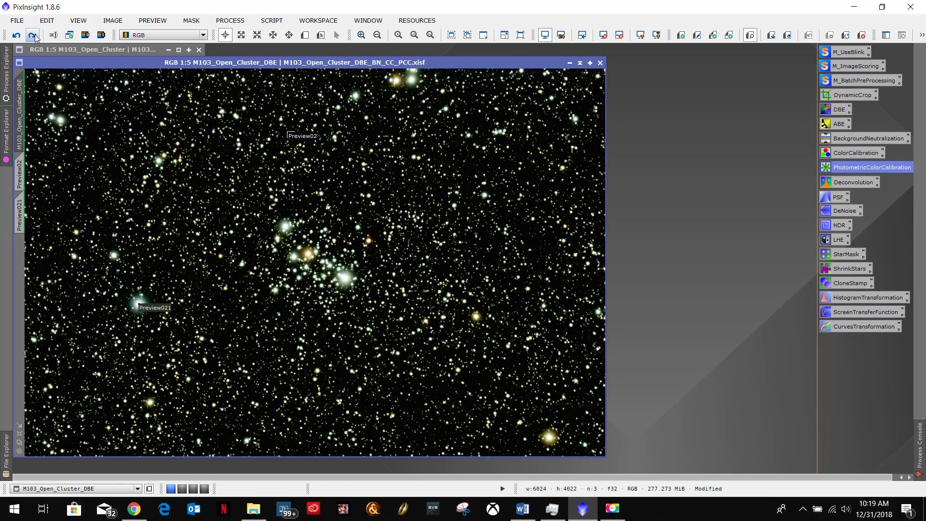
{"action": "left_click", "coordinate": [34, 36]}
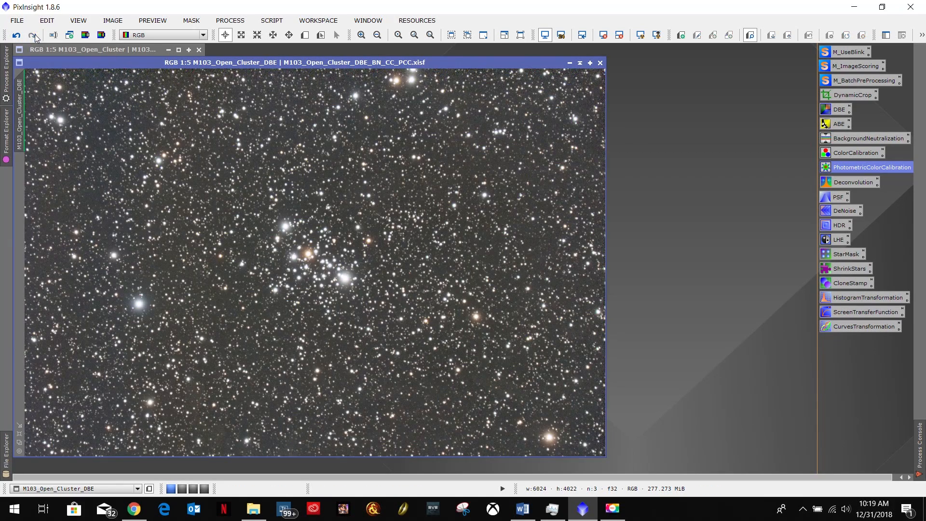
{"action": "left_click", "coordinate": [16, 36]}
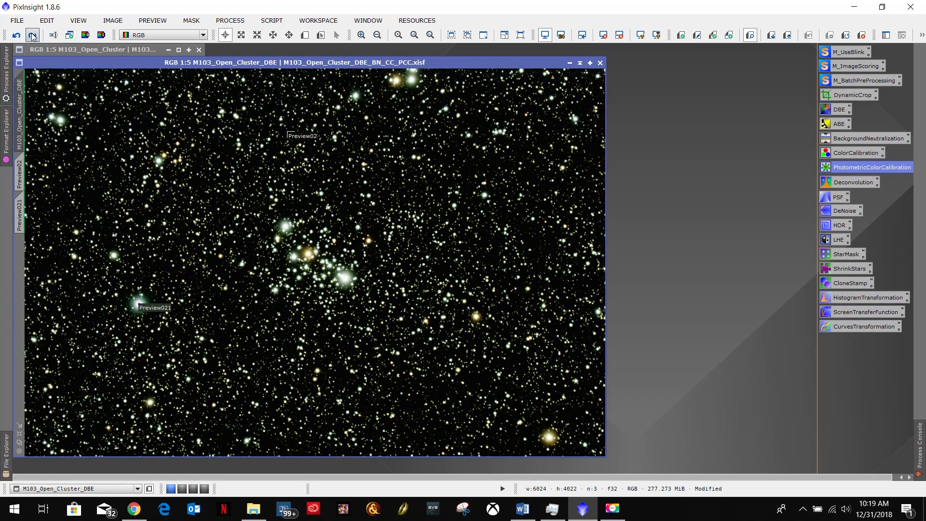
{"action": "left_click", "coordinate": [32, 37]}
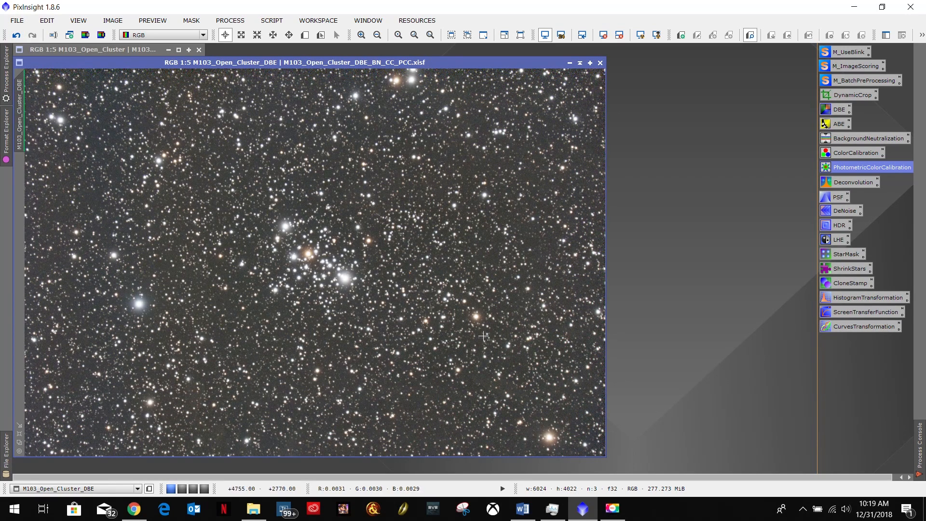
{"action": "left_click", "coordinate": [17, 36]}
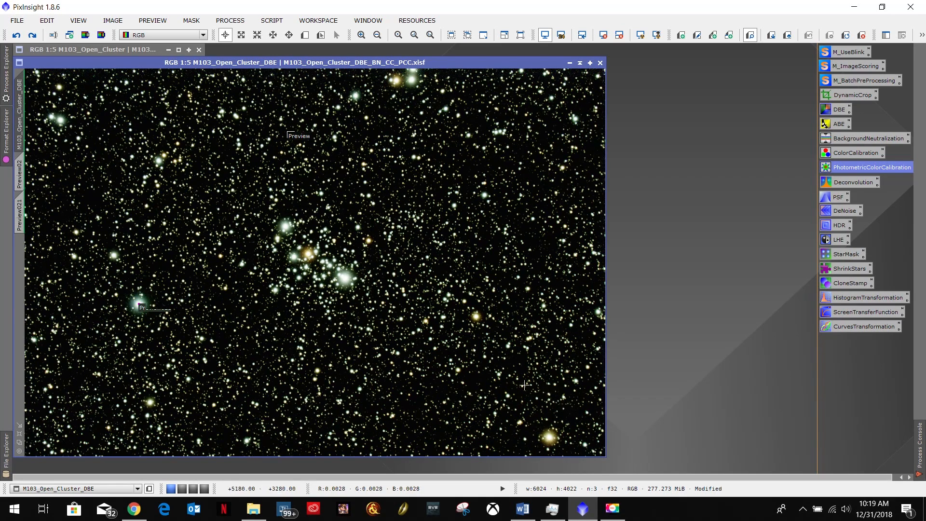
{"action": "left_click", "coordinate": [18, 36]}
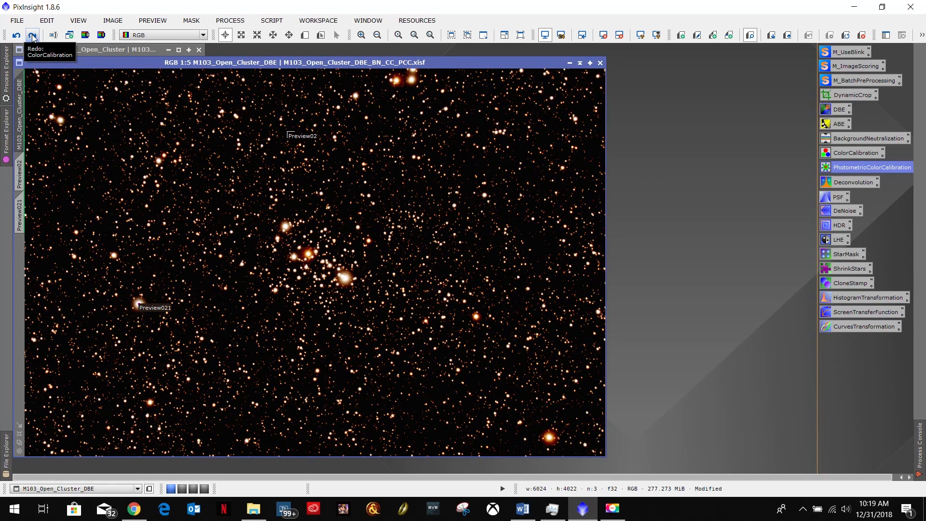
{"action": "left_click", "coordinate": [32, 36]}
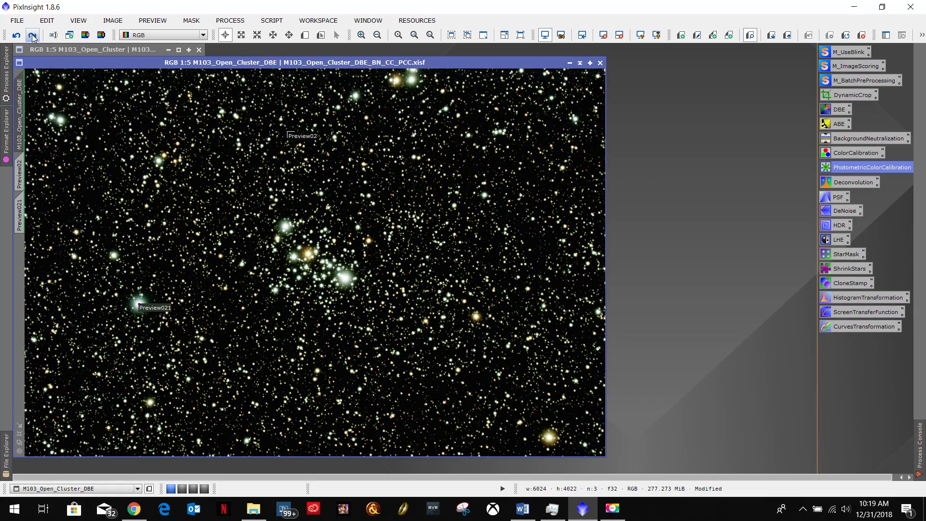
{"action": "left_click", "coordinate": [32, 36]}
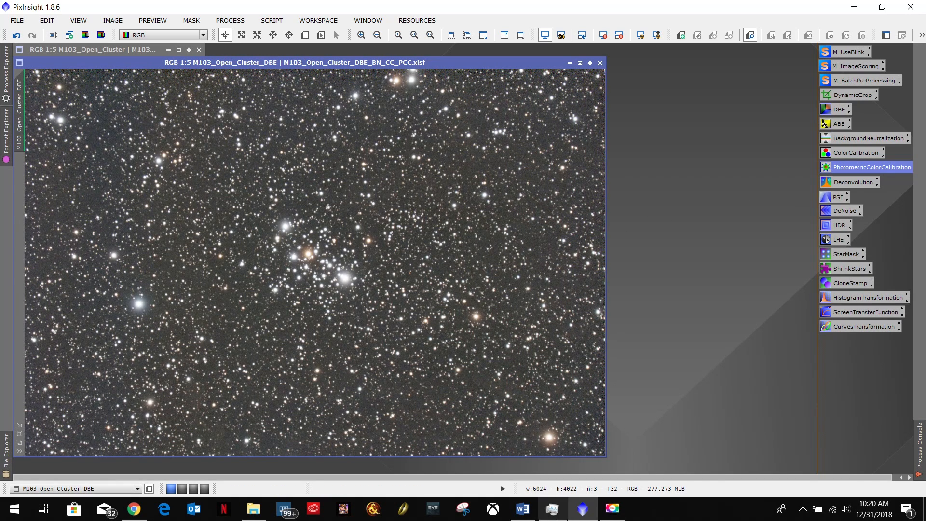
Switch to the PixInsight workflow notes in Word, review the Deconvolution section, and return to PixInsight
{"action": "left_click", "coordinate": [532, 514]}
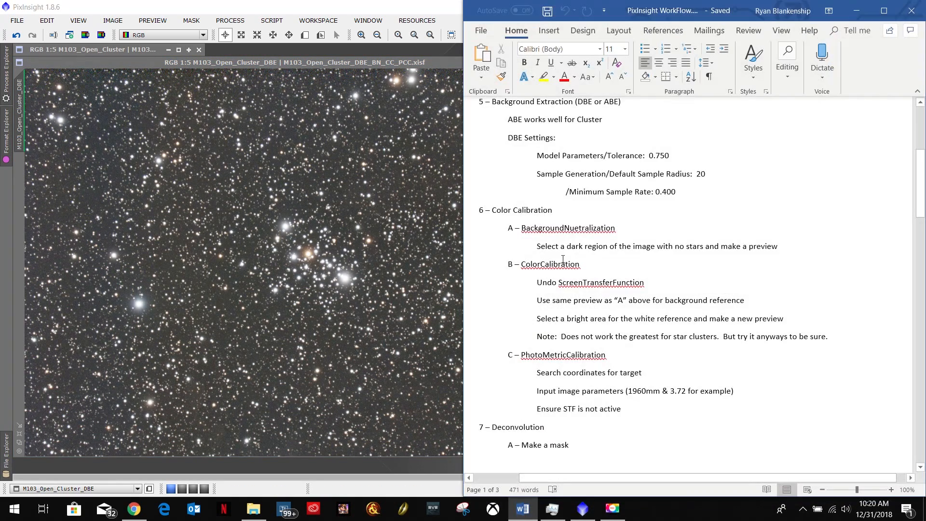
{"action": "scroll", "coordinate": [625, 225], "scroll_direction": "down", "scroll_amount": 10}
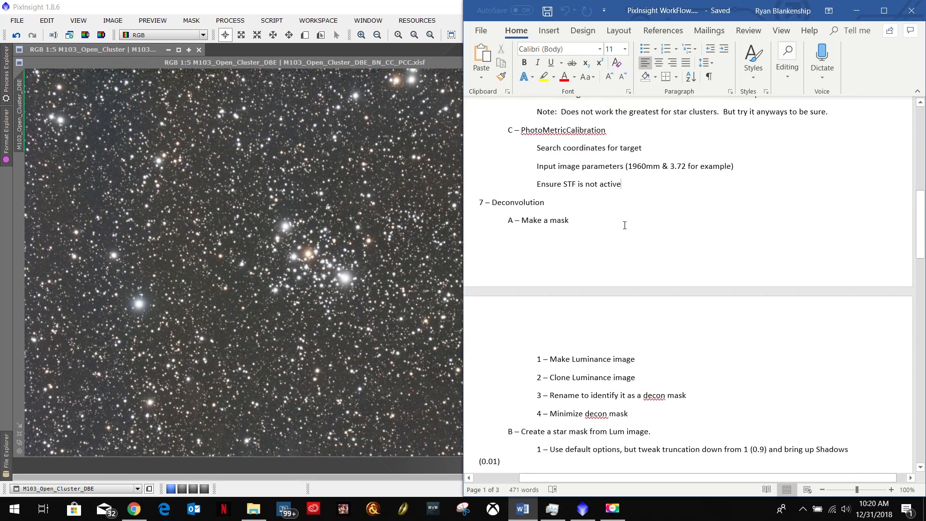
{"action": "scroll", "coordinate": [625, 225], "scroll_direction": "down", "scroll_amount": 1}
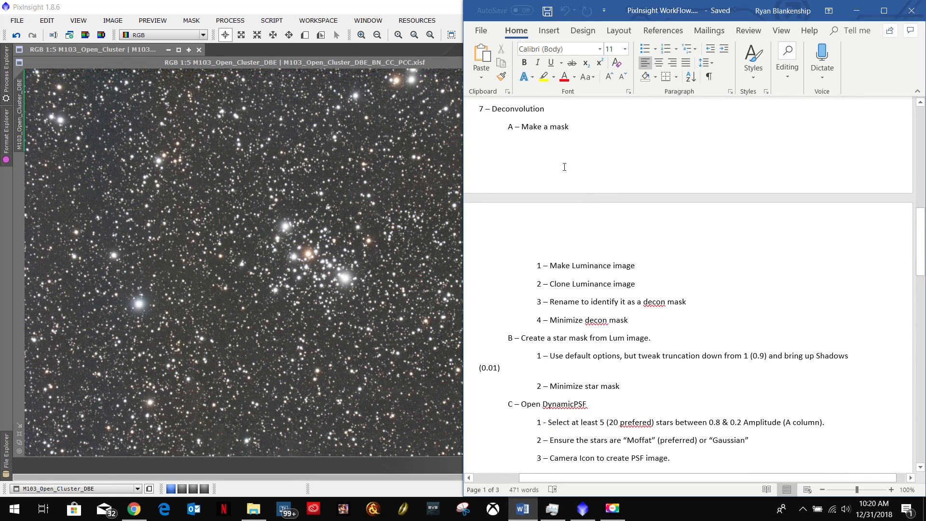
{"action": "left_click", "coordinate": [392, 4]}
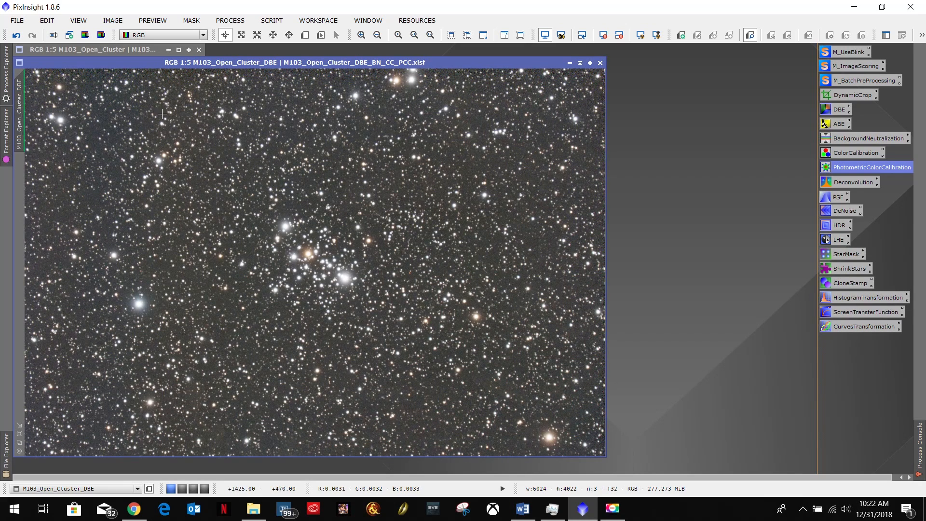
Extract the luminance of the colour-calibrated image as a new grayscale image and auto-stretch its display
{"action": "left_click", "coordinate": [86, 36]}
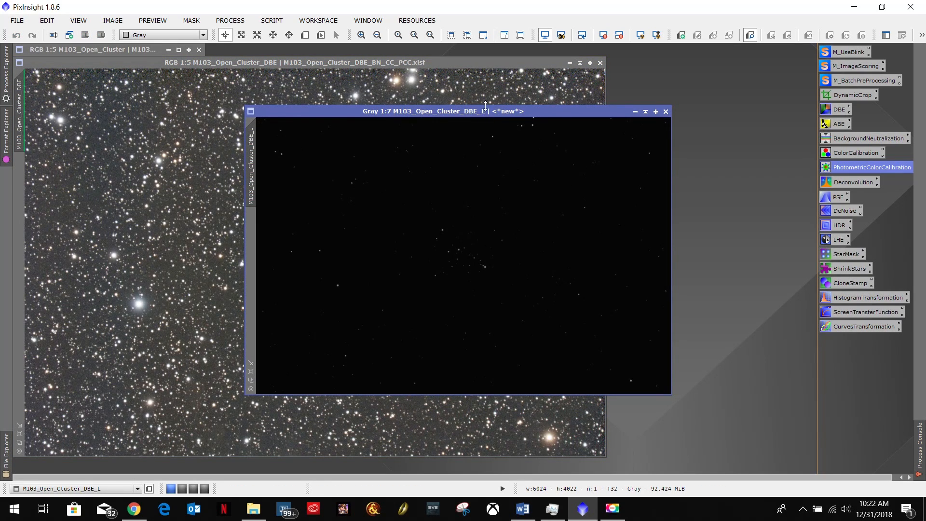
{"action": "left_click_drag", "start_coordinate": [567, 111], "coordinate": [553, 86]}
{"action": "left_click", "coordinate": [641, 35]}
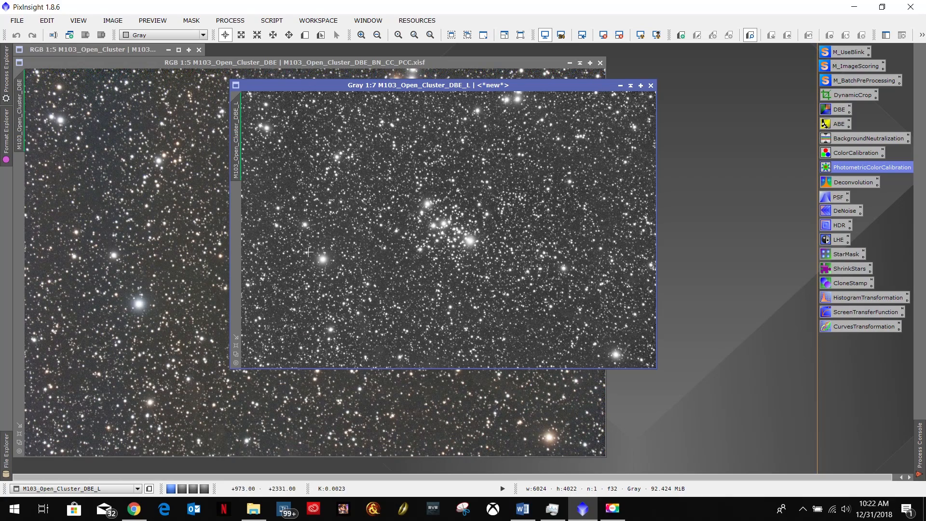
{"action": "left_click", "coordinate": [236, 345]}
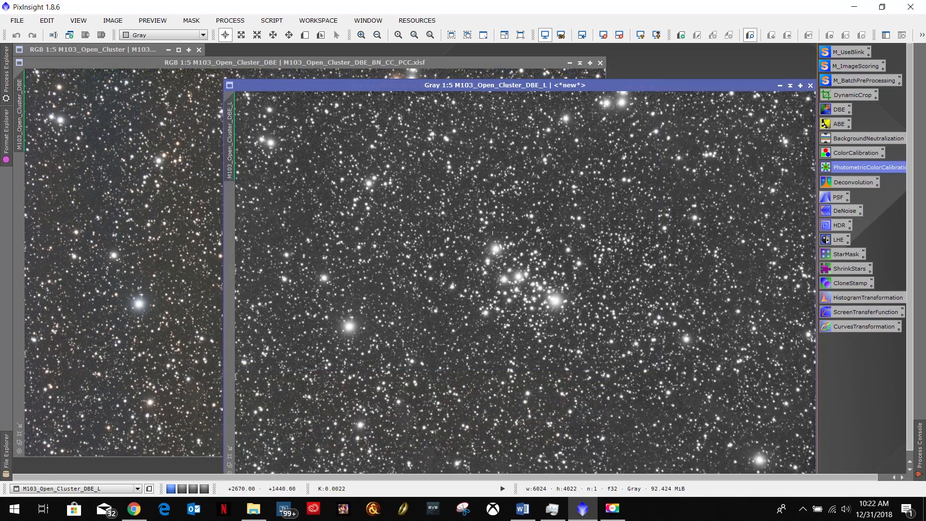
Shade the colour image window, stack it beneath the other shaded window, and move the luminance image over both
{"action": "left_click_drag", "start_coordinate": [580, 88], "coordinate": [675, 57]}
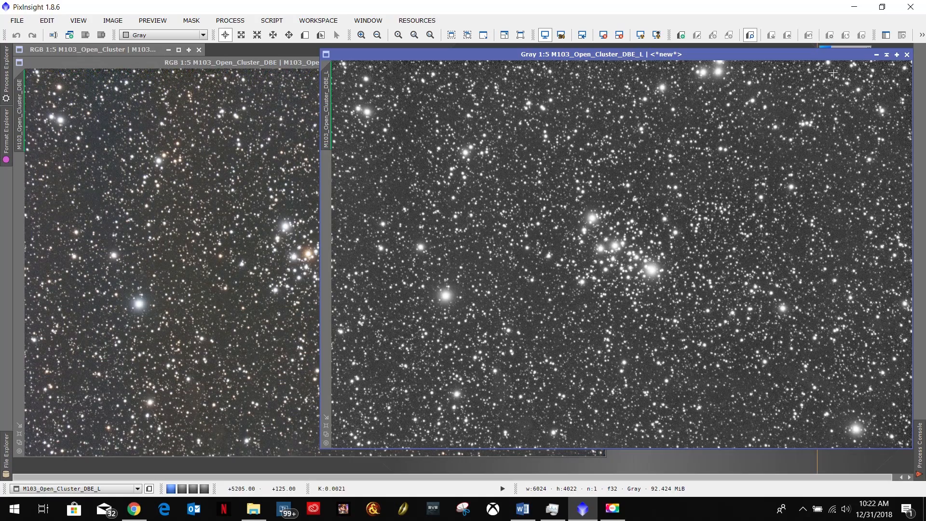
{"action": "left_click_drag", "start_coordinate": [808, 52], "coordinate": [573, 85]}
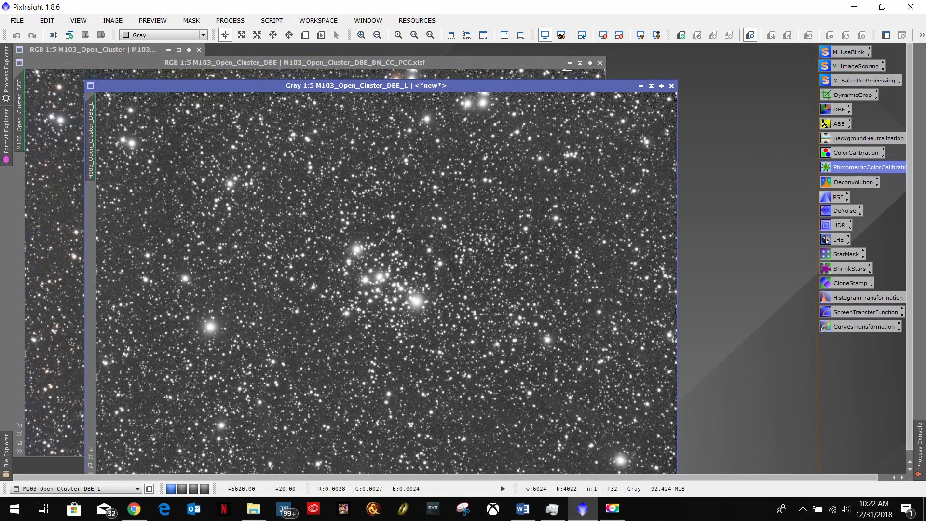
{"action": "left_click", "coordinate": [579, 63]}
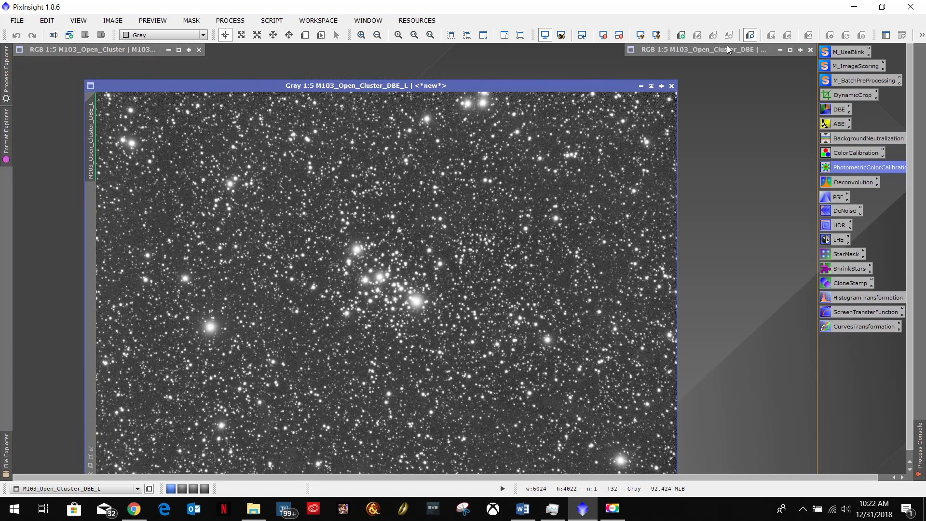
{"action": "mouse_move", "coordinate": [728, 50]}
{"action": "left_mouse_down"}
{"action": "mouse_move", "coordinate": [239, 99]}
{"action": "mouse_move", "coordinate": [195, 66]}
{"action": "mouse_move", "coordinate": [121, 63]}
{"action": "left_mouse_up"}
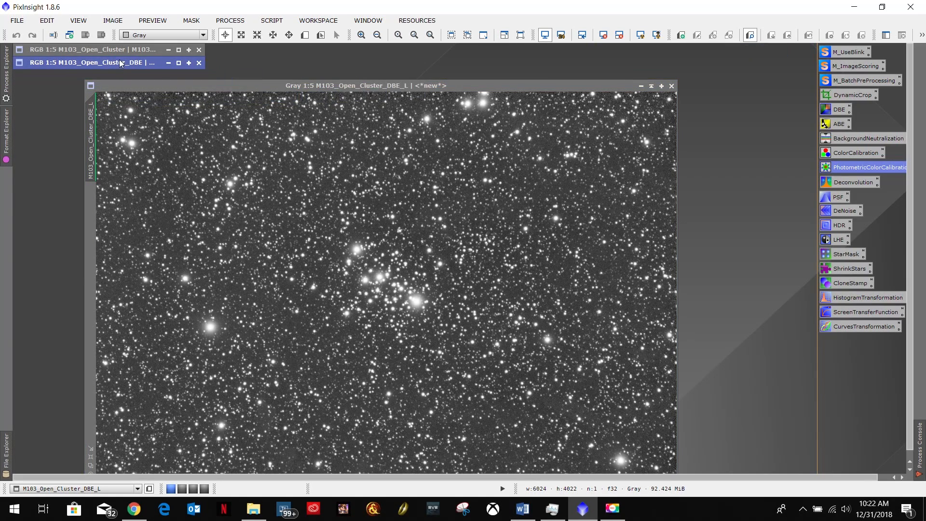
{"action": "left_click_drag", "start_coordinate": [485, 86], "coordinate": [410, 52]}
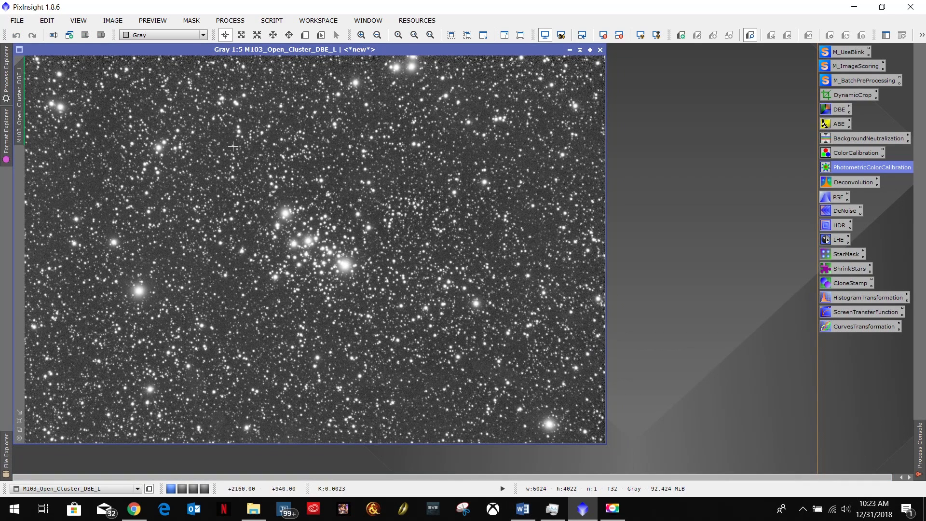
Check the luminance extraction and cloning instructions in the Word workflow notes, then hide the notes
{"action": "left_click", "coordinate": [522, 508]}
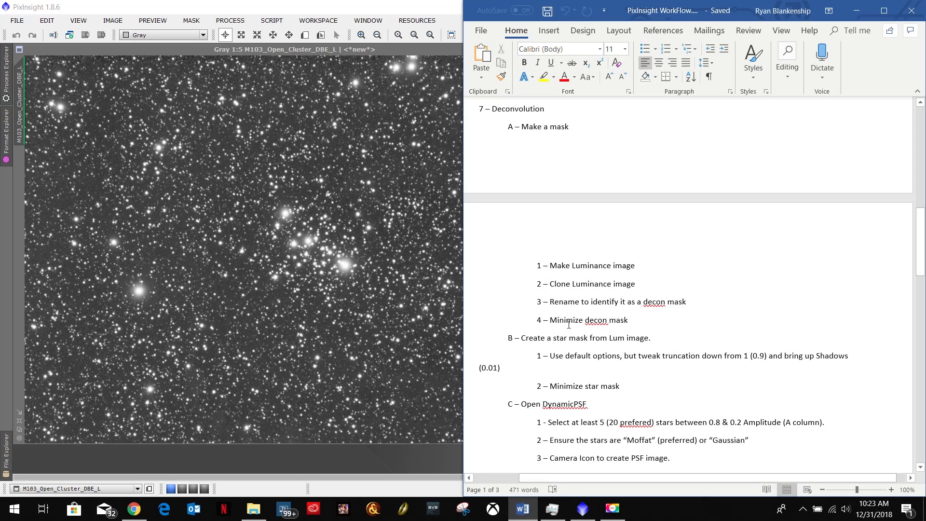
{"action": "left_click_drag", "start_coordinate": [635, 267], "coordinate": [550, 267]}
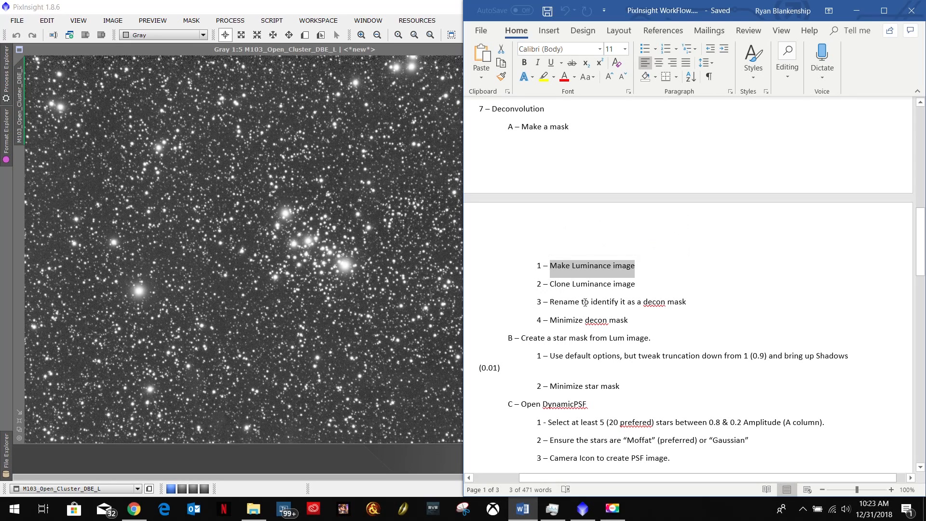
{"action": "left_click_drag", "start_coordinate": [637, 284], "coordinate": [550, 284]}
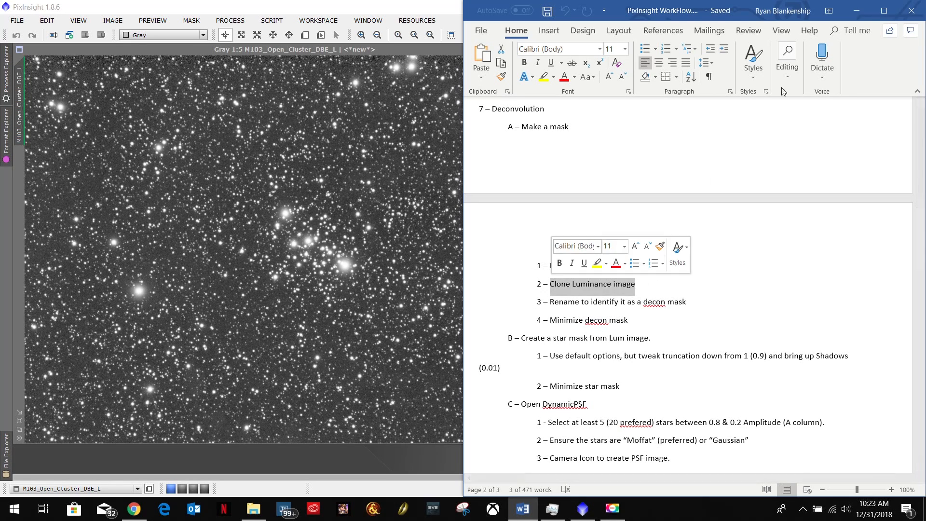
{"action": "left_click", "coordinate": [856, 10]}
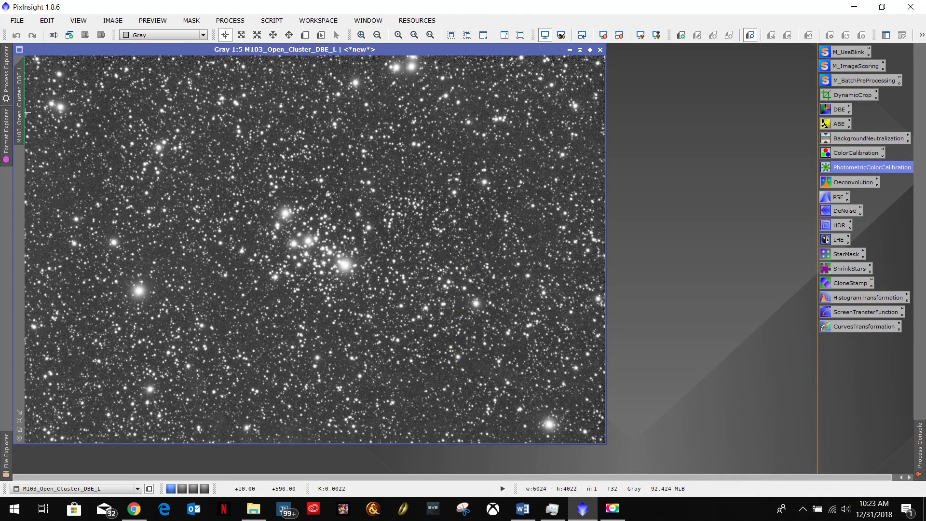
{"action": "mouse_move", "coordinate": [21, 93]}
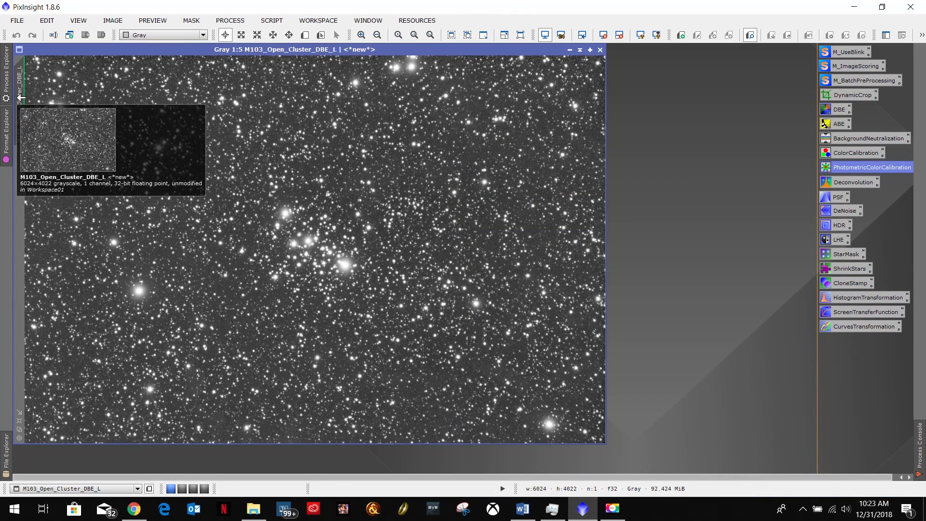
Clone the luminance image M103_Open_Cluster_DBE_L, enlarge the clone's view to 1:5, and position its window over the original
{"action": "left_click_drag", "start_coordinate": [23, 110], "coordinate": [673, 174]}
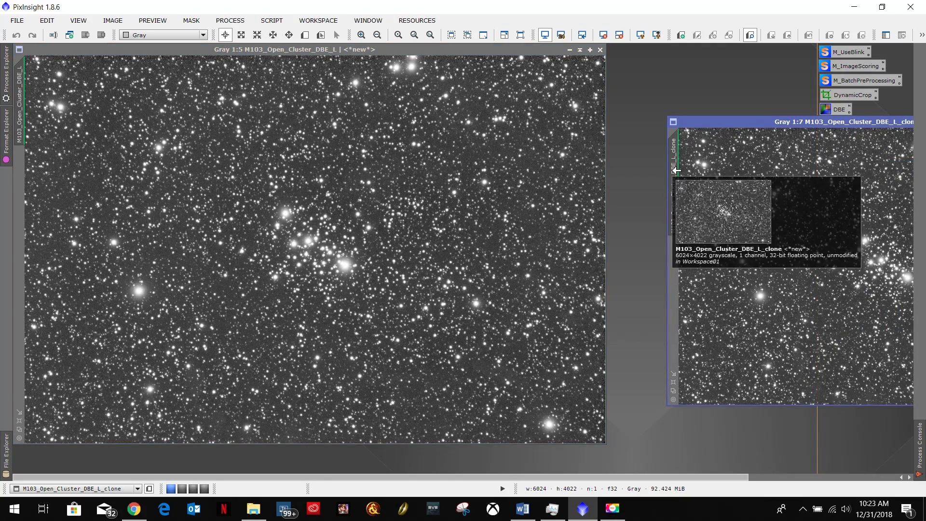
{"action": "mouse_move", "coordinate": [845, 122]}
{"action": "left_mouse_down"}
{"action": "mouse_move", "coordinate": [785, 130]}
{"action": "mouse_move", "coordinate": [312, 113]}
{"action": "left_mouse_up"}
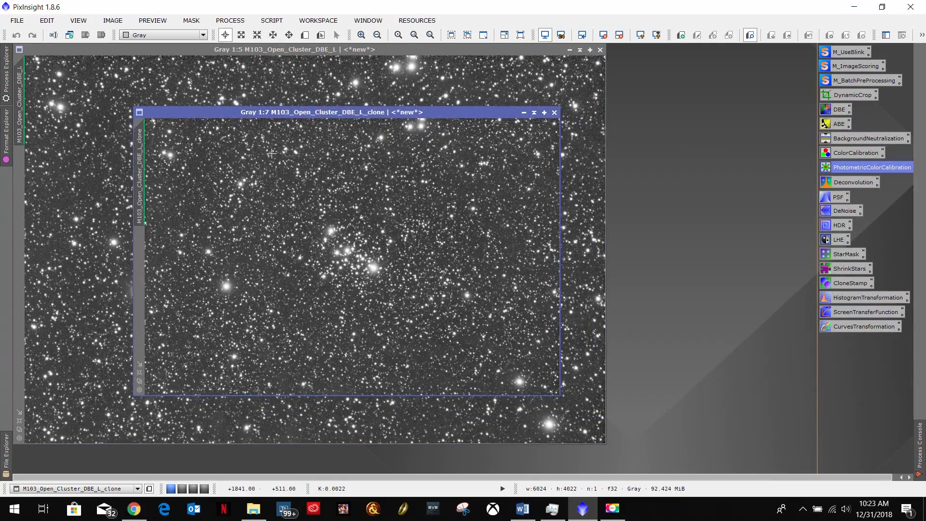
{"action": "left_click", "coordinate": [139, 372]}
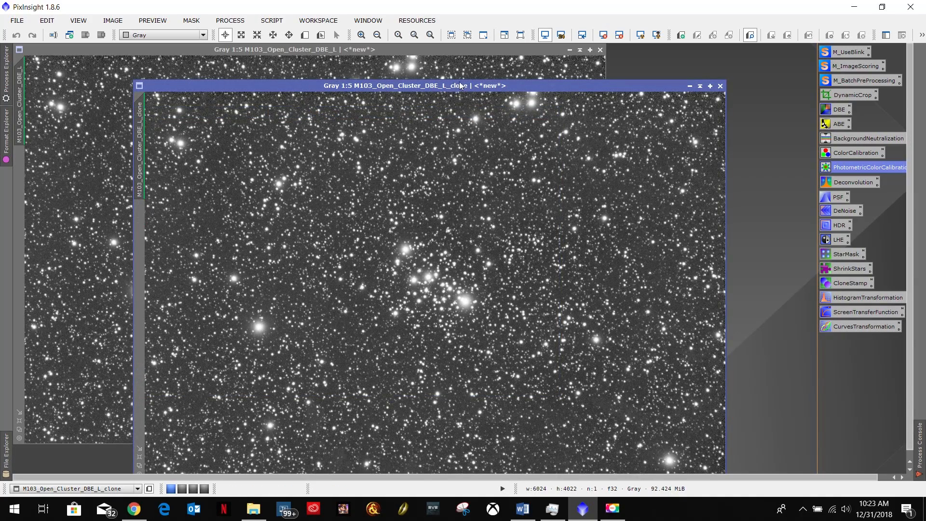
{"action": "left_click_drag", "start_coordinate": [541, 84], "coordinate": [549, 61]}
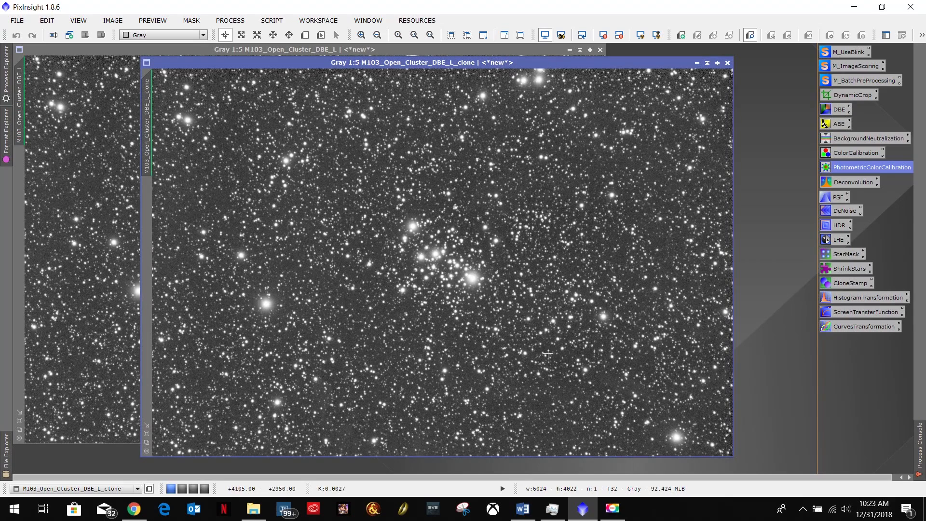
Check the renaming instruction in the Word notes and rename the luminance clone to M103_Open_Cluster_DBE_L_DeconMask
{"action": "left_click", "coordinate": [522, 508]}
{"action": "left_click_drag", "start_coordinate": [693, 302], "coordinate": [550, 302]}
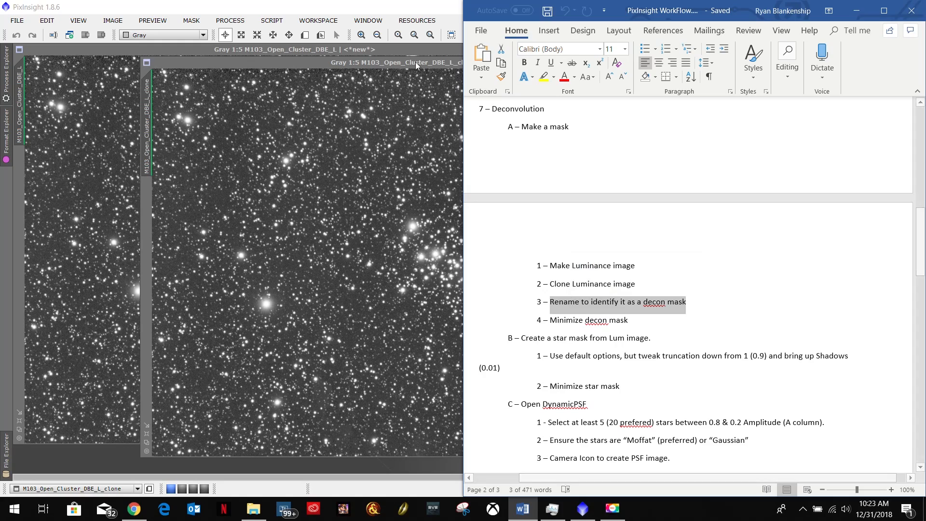
{"action": "left_click", "coordinate": [281, 62]}
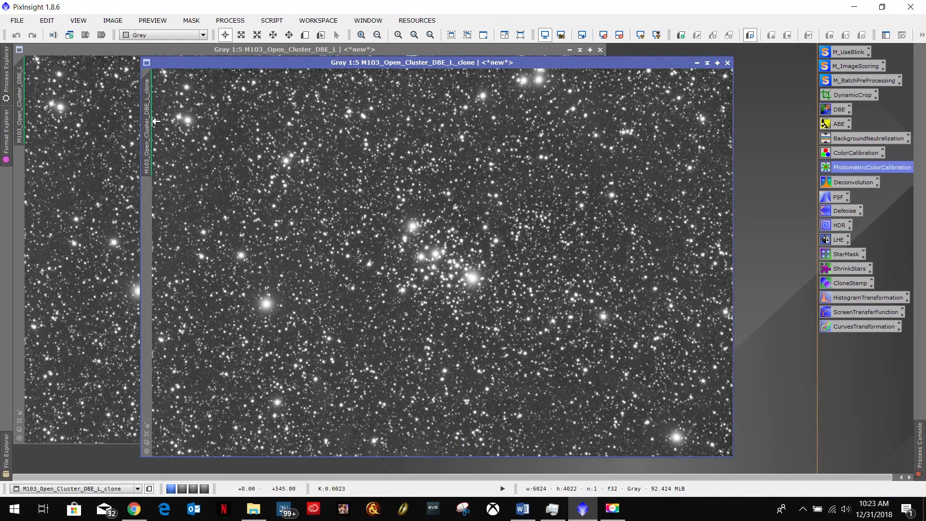
{"action": "mouse_move", "coordinate": [150, 120]}
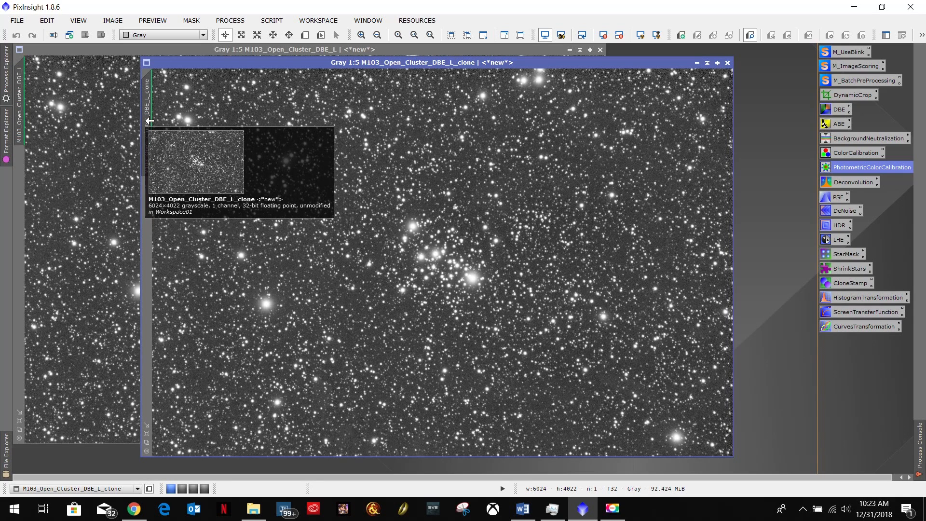
{"action": "double_click", "coordinate": [148, 121]}
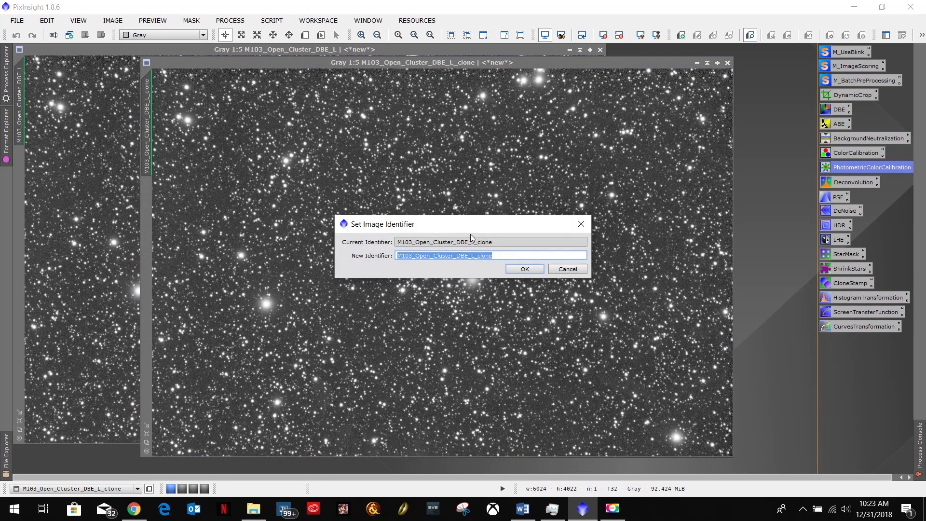
{"action": "left_click", "coordinate": [499, 255]}
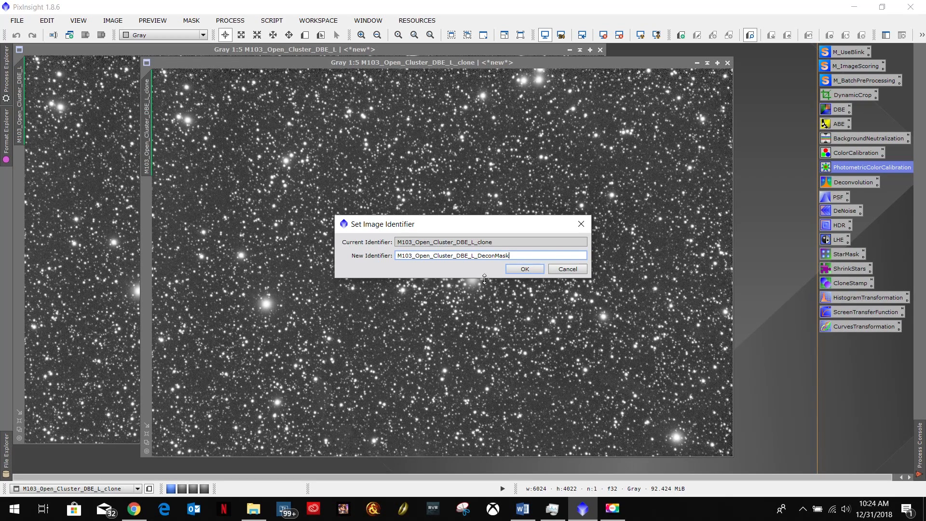
{"action": "left_click", "coordinate": [527, 267]}
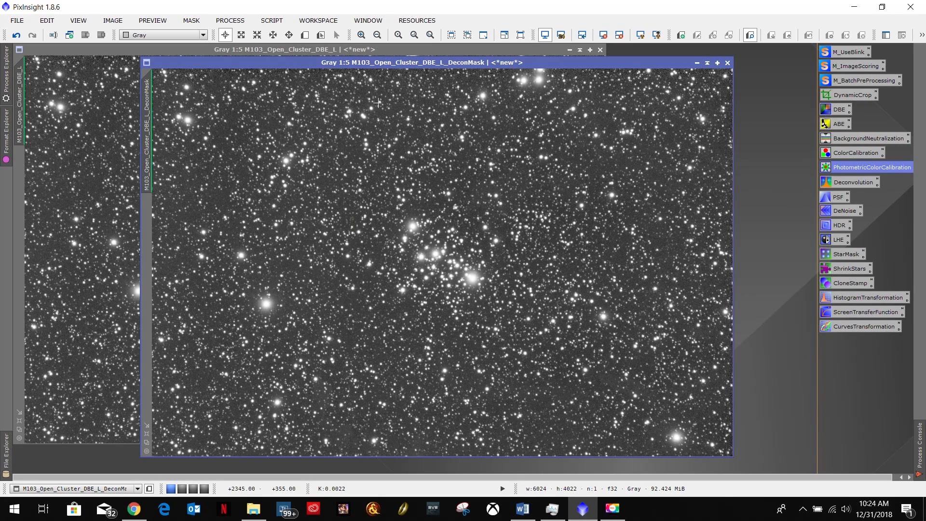
Check the instruction for minimizing the decon mask in the Word workflow notes, and hide the notes
{"action": "left_click", "coordinate": [522, 508]}
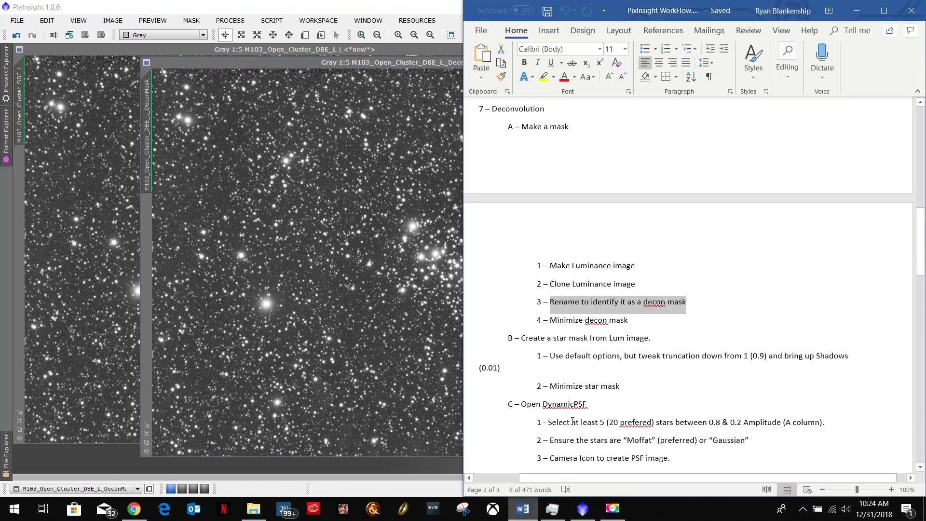
{"action": "left_click_drag", "start_coordinate": [631, 320], "coordinate": [550, 320]}
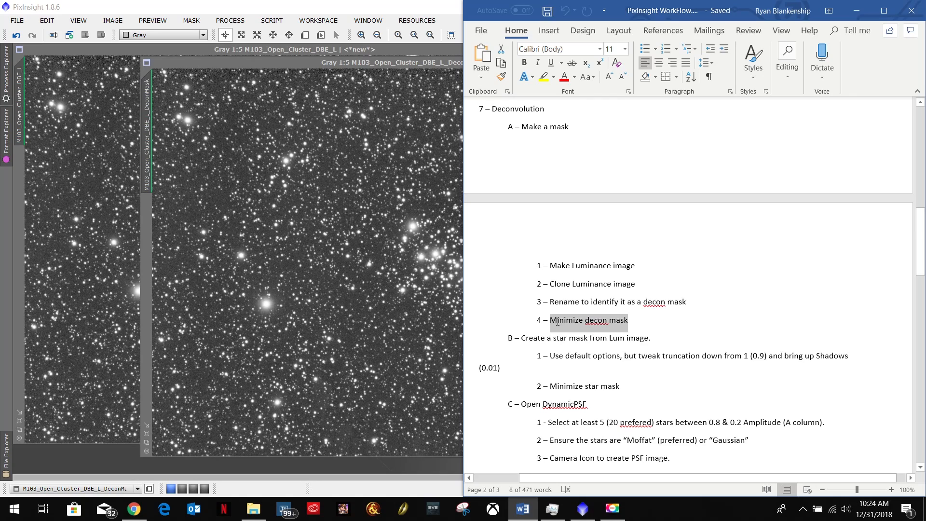
{"action": "left_click", "coordinate": [856, 12]}
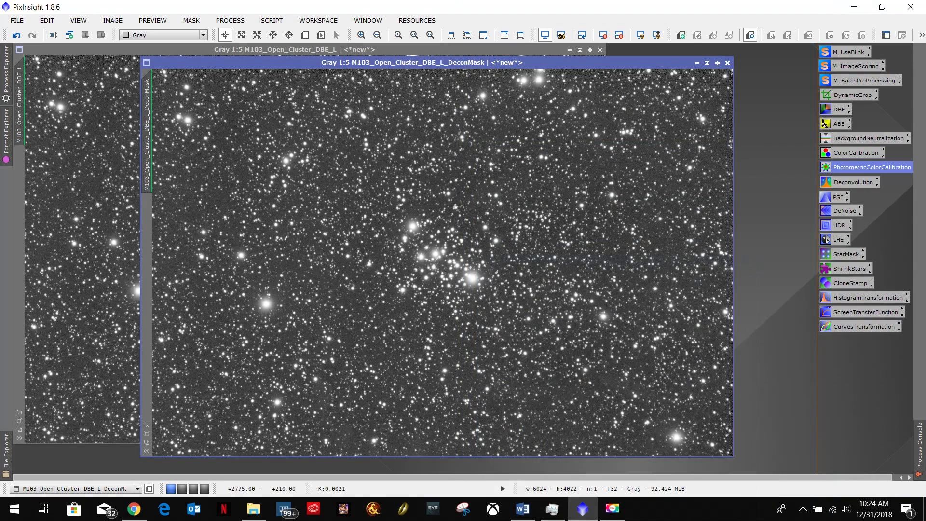
{"action": "left_click", "coordinate": [708, 65]}
{"action": "mouse_move", "coordinate": [408, 259]}
{"action": "left_mouse_down"}
{"action": "mouse_move", "coordinate": [603, 159]}
{"action": "mouse_move", "coordinate": [685, 57]}
{"action": "mouse_move", "coordinate": [699, 52]}
{"action": "mouse_move", "coordinate": [624, 55]}
{"action": "left_mouse_up"}
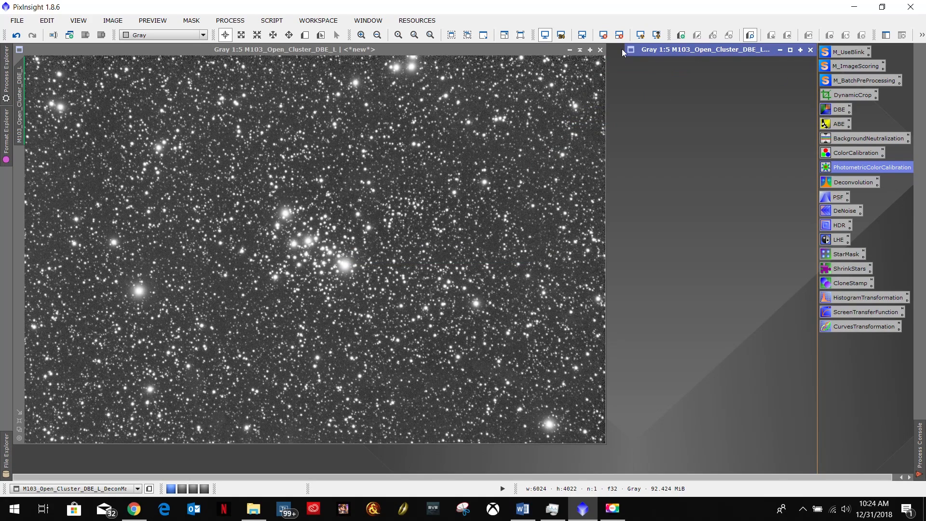
{"action": "mouse_move", "coordinate": [456, 51]}
{"action": "left_mouse_down"}
{"action": "mouse_move", "coordinate": [554, 98]}
{"action": "mouse_move", "coordinate": [693, 138]}
{"action": "left_mouse_up"}
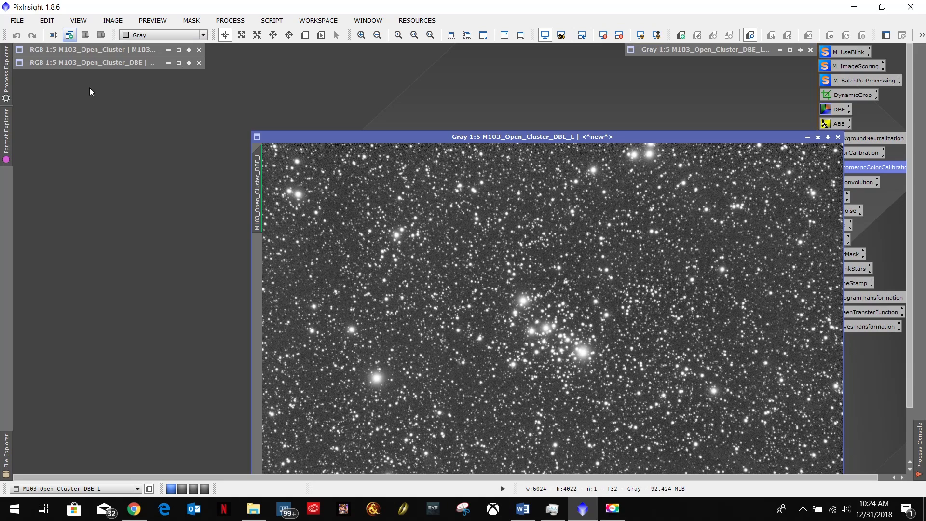
{"action": "left_click", "coordinate": [788, 49]}
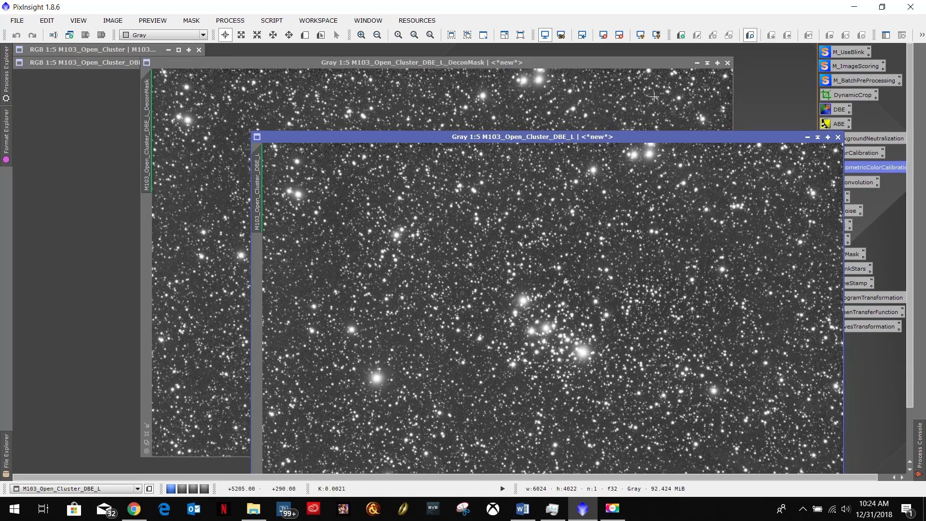
{"action": "left_click", "coordinate": [541, 60]}
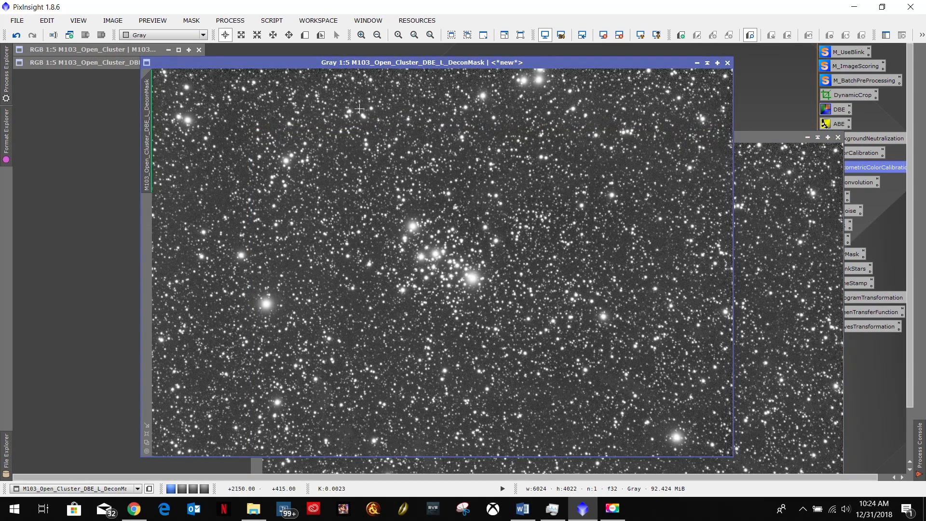
Minimize the DeconMask image to an icon beside the shaded RGB windows, and place the luminance image beneath those windows
{"action": "left_click", "coordinate": [696, 63]}
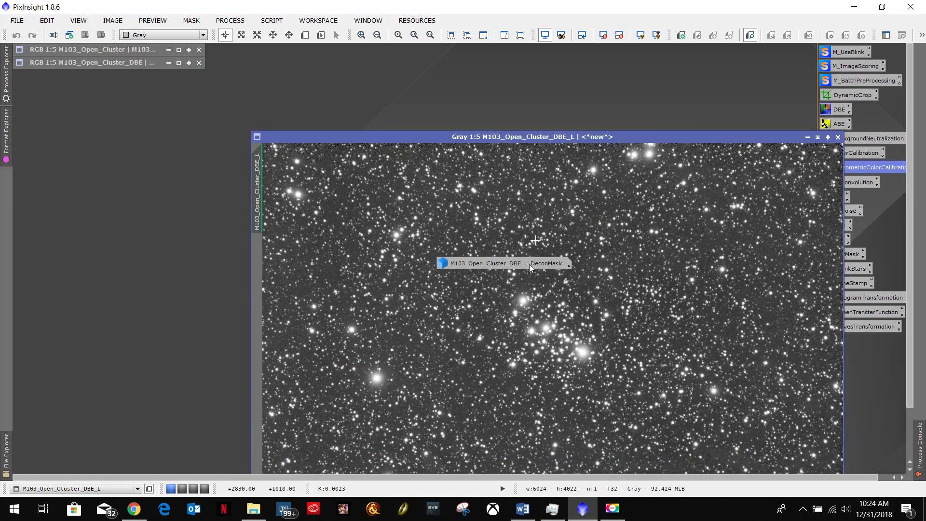
{"action": "left_click_drag", "start_coordinate": [500, 265], "coordinate": [269, 53]}
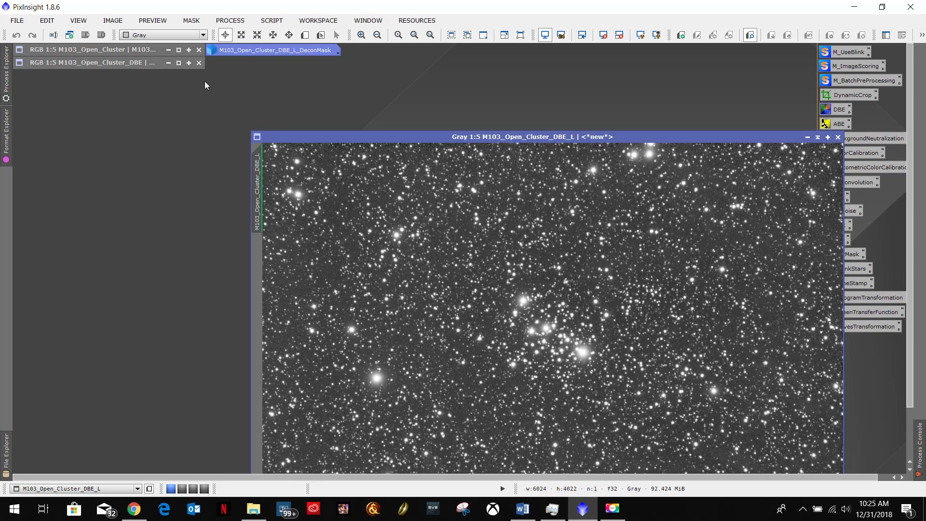
{"action": "left_click_drag", "start_coordinate": [641, 137], "coordinate": [400, 73]}
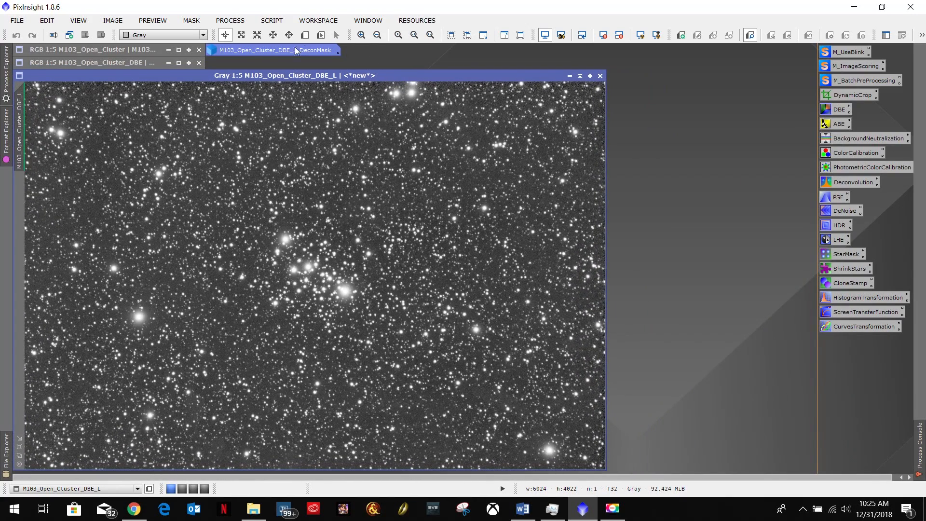
{"action": "mouse_move", "coordinate": [282, 51]}
Review the star mask creation instructions in the Word workflow notes, including the default options and truncation, and hide the notes
{"action": "left_click", "coordinate": [522, 509]}
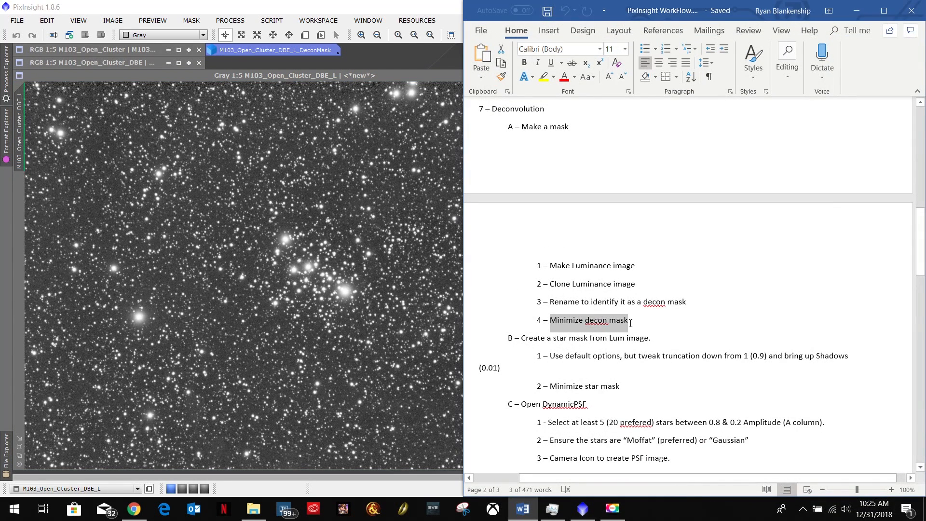
{"action": "left_click_drag", "start_coordinate": [657, 337], "coordinate": [521, 338]}
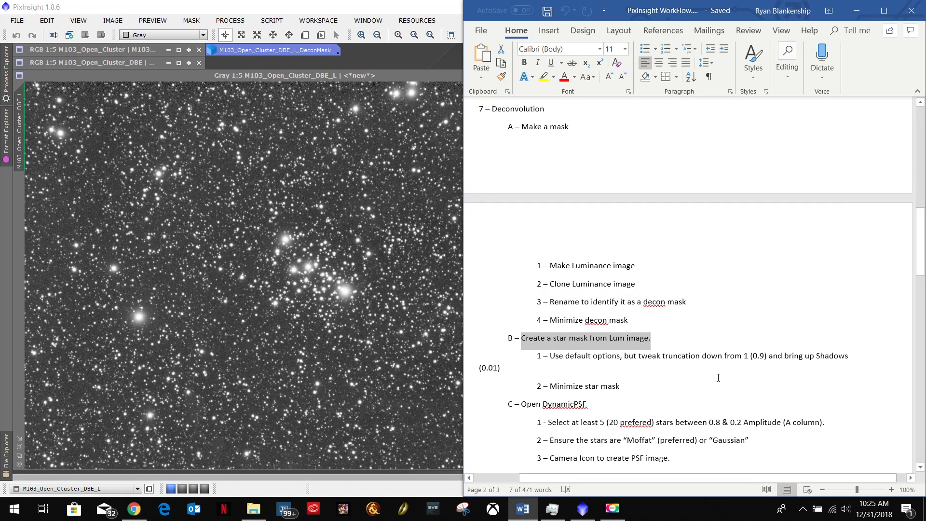
{"action": "scroll", "coordinate": [717, 376], "scroll_direction": "down", "scroll_amount": 5}
{"action": "scroll", "coordinate": [718, 377], "scroll_direction": "down", "scroll_amount": 3}
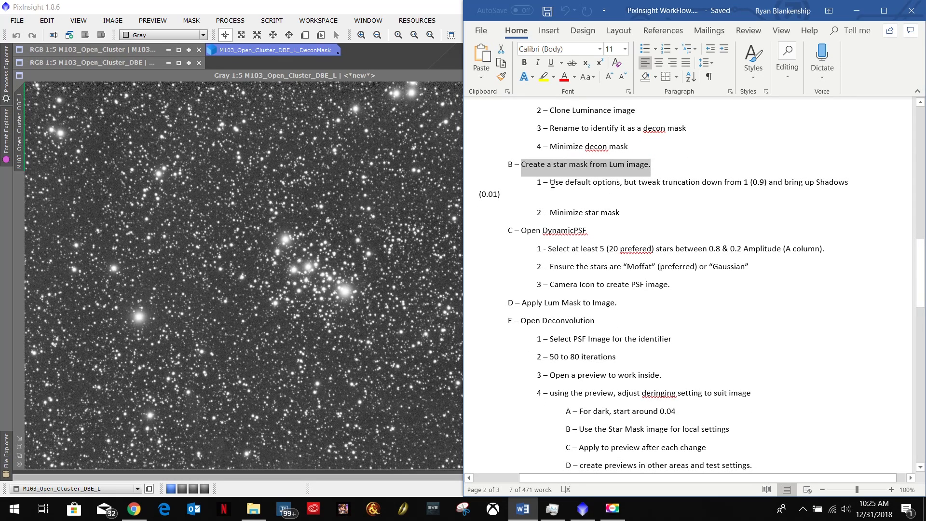
{"action": "left_click_drag", "start_coordinate": [552, 183], "coordinate": [749, 183]}
{"action": "left_click", "coordinate": [856, 11]}
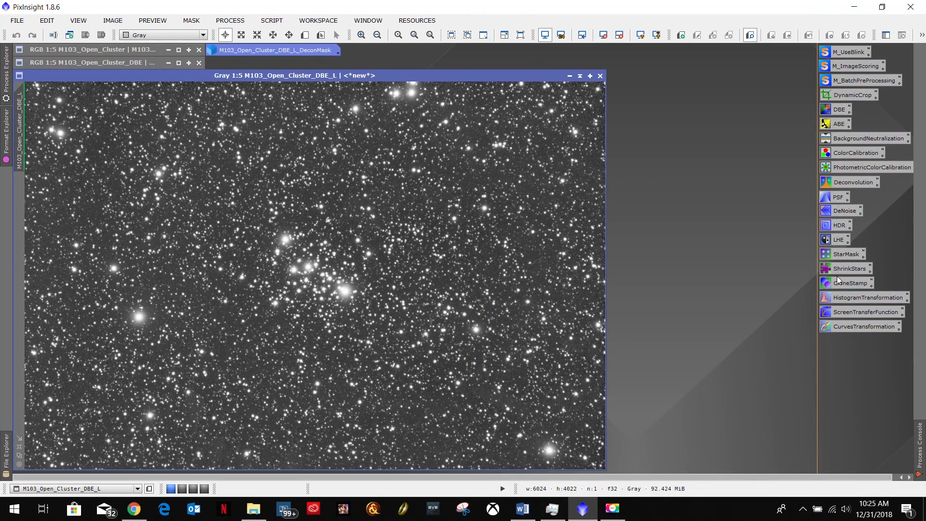
Open the StarMask process, place its window beside the luminance image, and locate StarMask in the full process list
{"action": "left_click", "coordinate": [837, 256]}
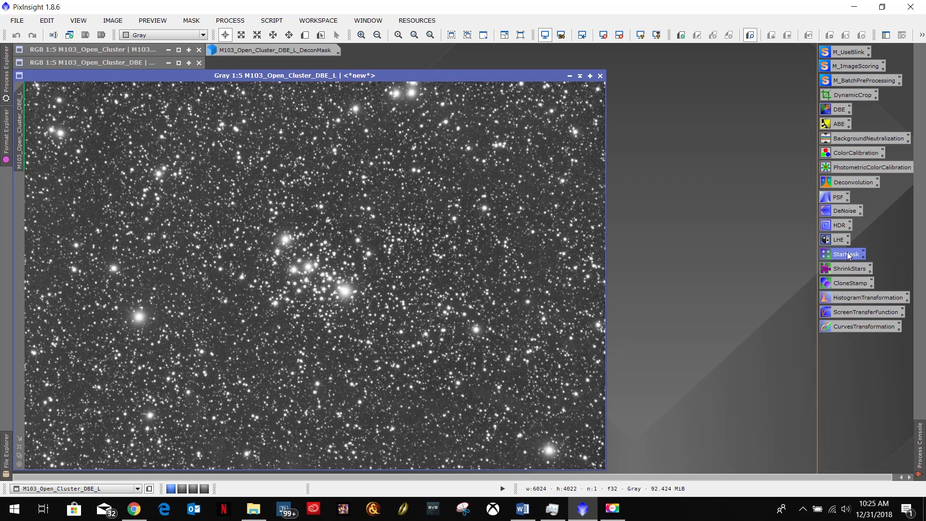
{"action": "double_click", "coordinate": [848, 255]}
{"action": "left_click_drag", "start_coordinate": [745, 125], "coordinate": [750, 48]}
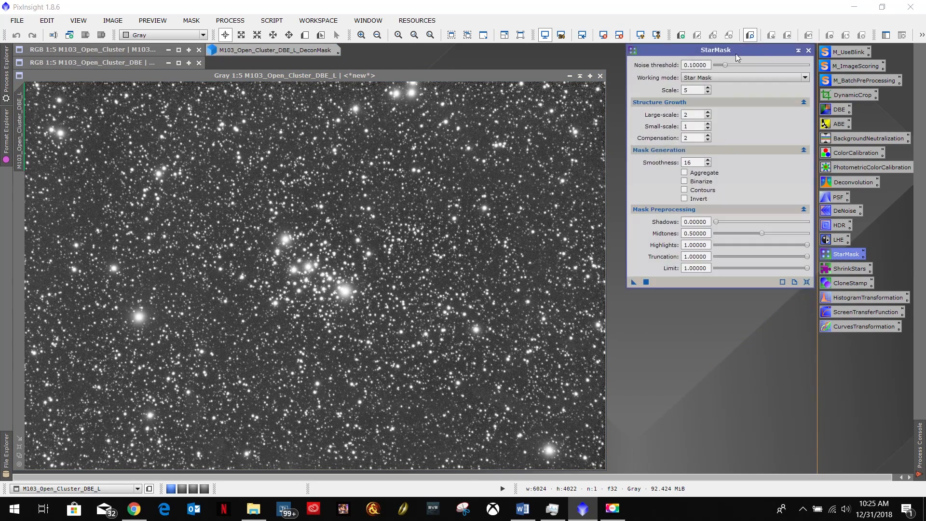
{"action": "left_click", "coordinate": [230, 20]}
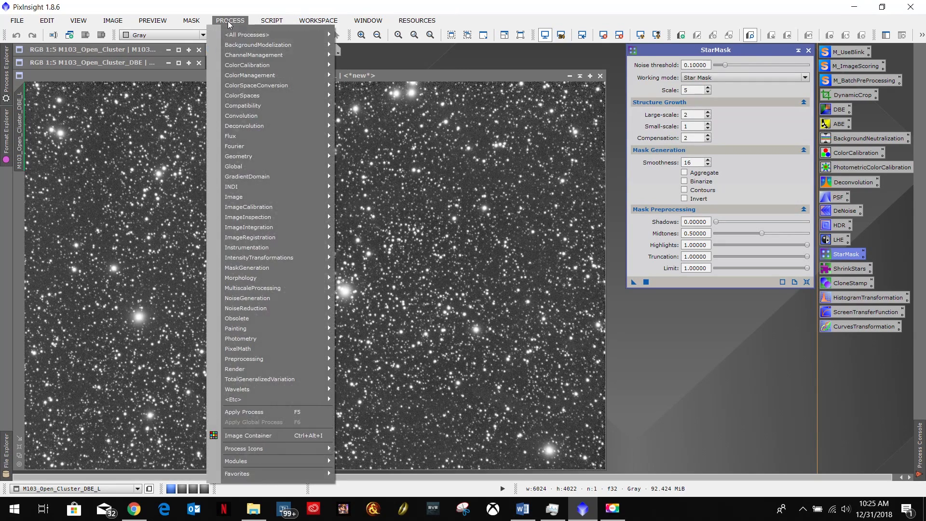
{"action": "mouse_move", "coordinate": [328, 34]}
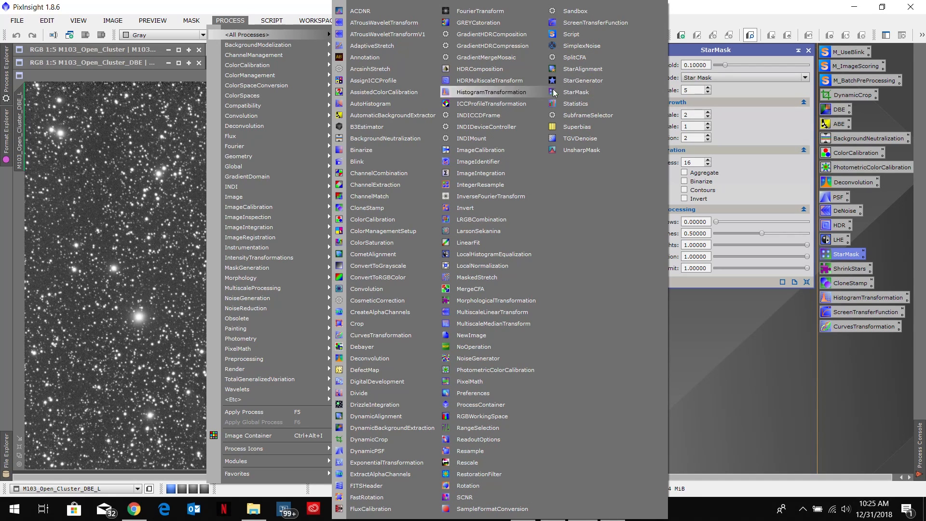
{"action": "left_click", "coordinate": [575, 92]}
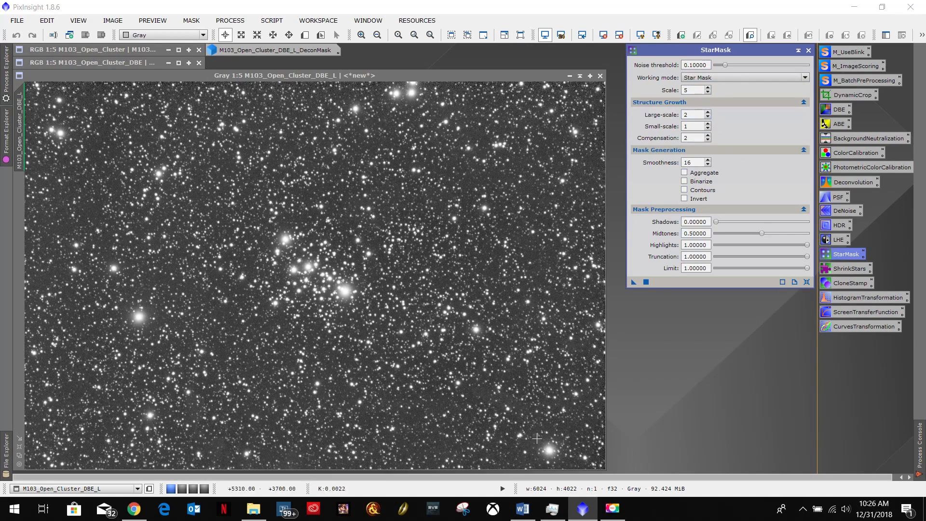
Check the truncation value in the Word workflow notes and set the StarMask truncation to 0.9
{"action": "left_click", "coordinate": [524, 511]}
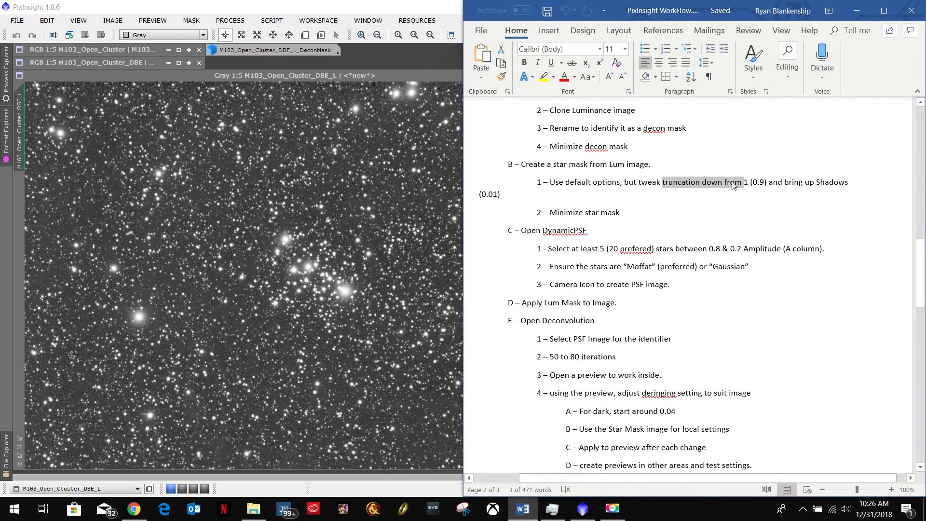
{"action": "left_click", "coordinate": [729, 183]}
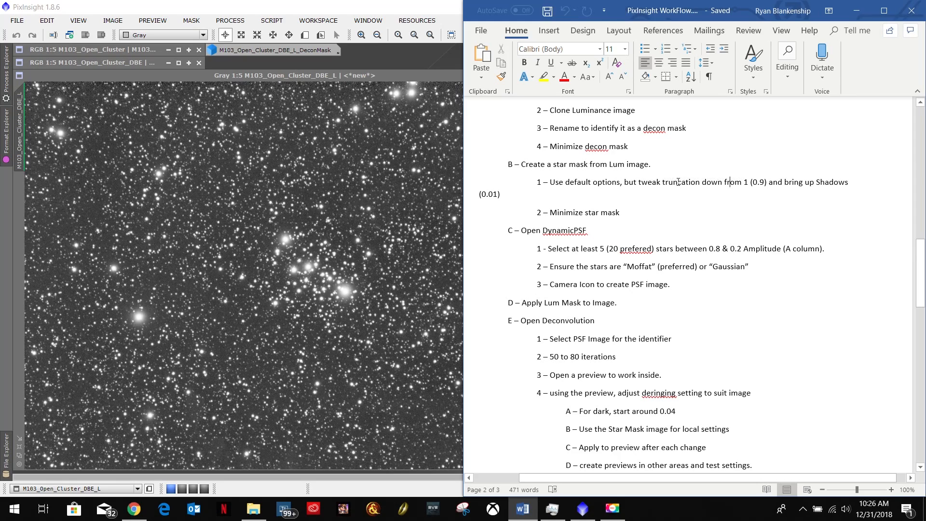
{"action": "left_click_drag", "start_coordinate": [671, 186], "coordinate": [766, 183]}
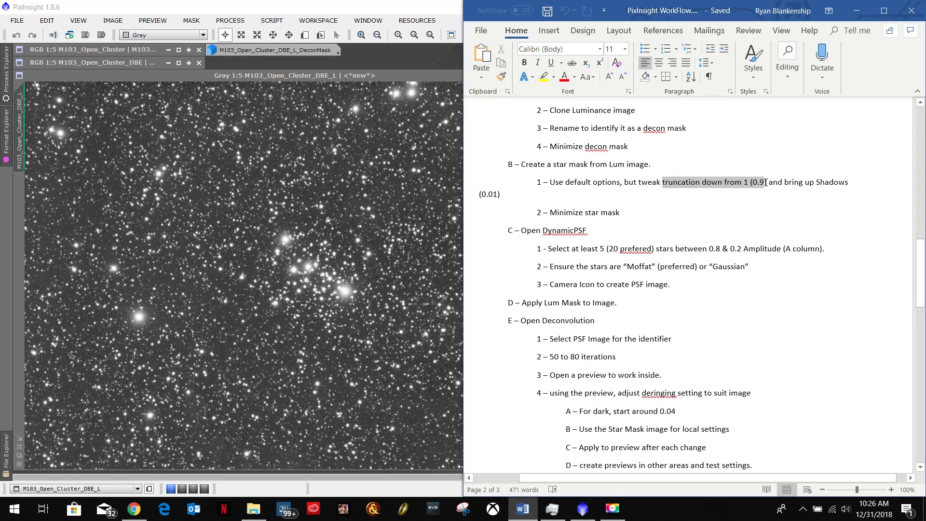
{"action": "left_click", "coordinate": [856, 10]}
{"action": "left_click", "coordinate": [689, 256]}
{"action": "left_click_drag", "start_coordinate": [692, 256], "coordinate": [662, 257]}
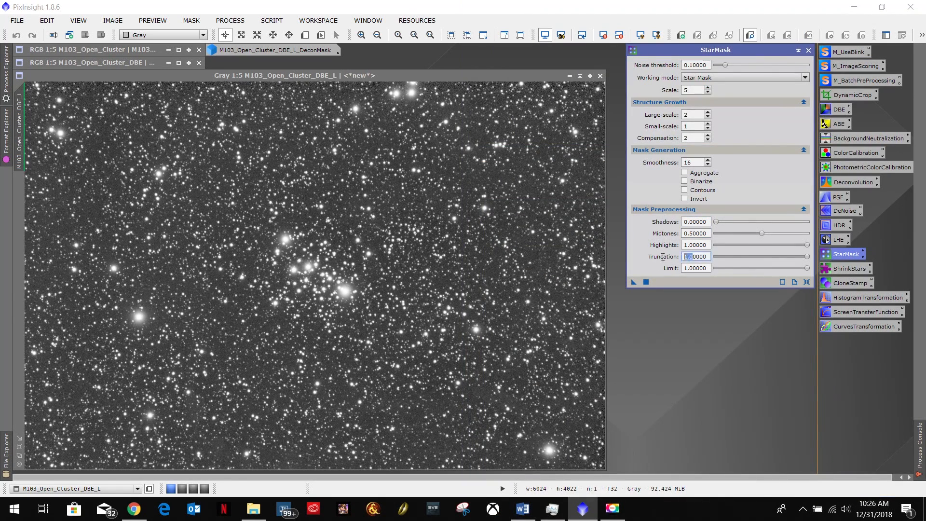
{"action": "type", "text": "0."}
Check the shadows value in the Word workflow notes and set the StarMask shadows to 0.01
{"action": "left_click", "coordinate": [522, 508]}
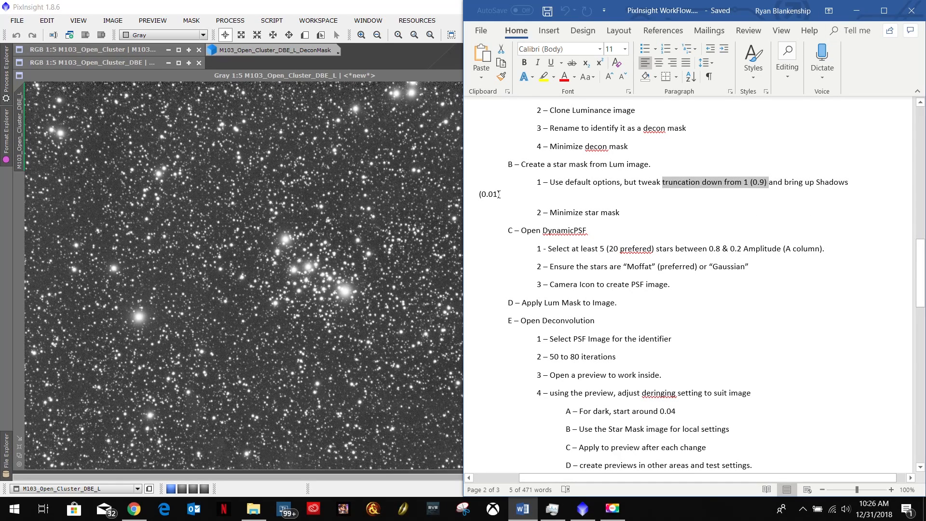
{"action": "left_click", "coordinate": [855, 11]}
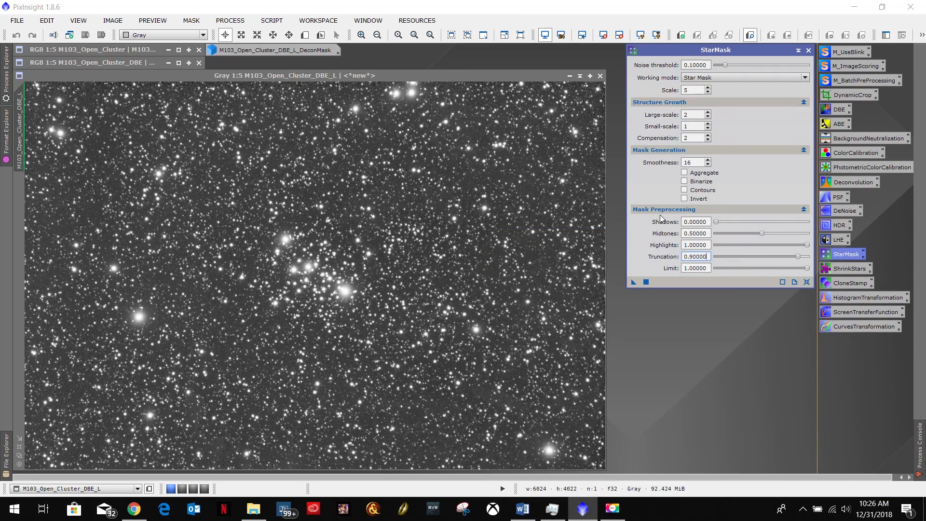
{"action": "left_click_drag", "start_coordinate": [696, 222], "coordinate": [654, 225]}
{"action": "type", "text": "0"}
{"action": "left_click", "coordinate": [646, 266]}
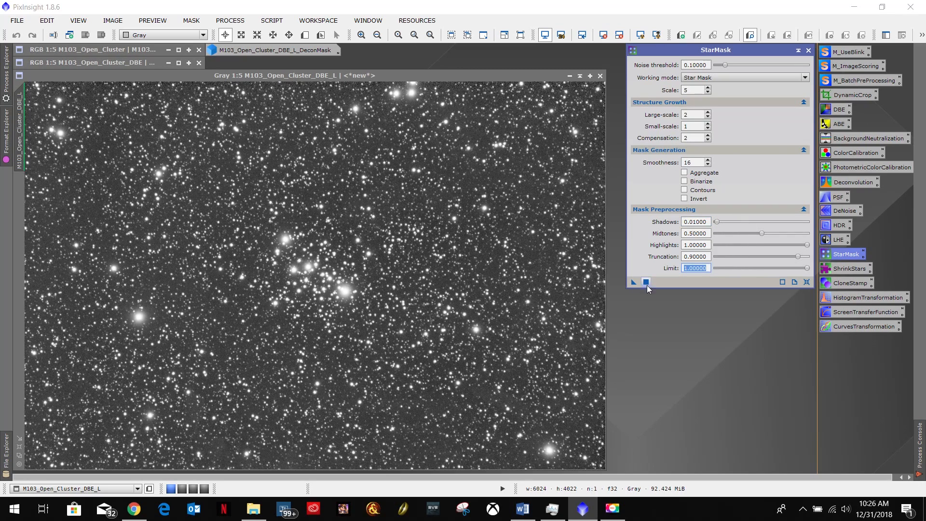
Generate a star mask by applying StarMask to the luminance image, and close StarMask to place the mask over the luminance window
{"action": "left_click", "coordinate": [523, 508]}
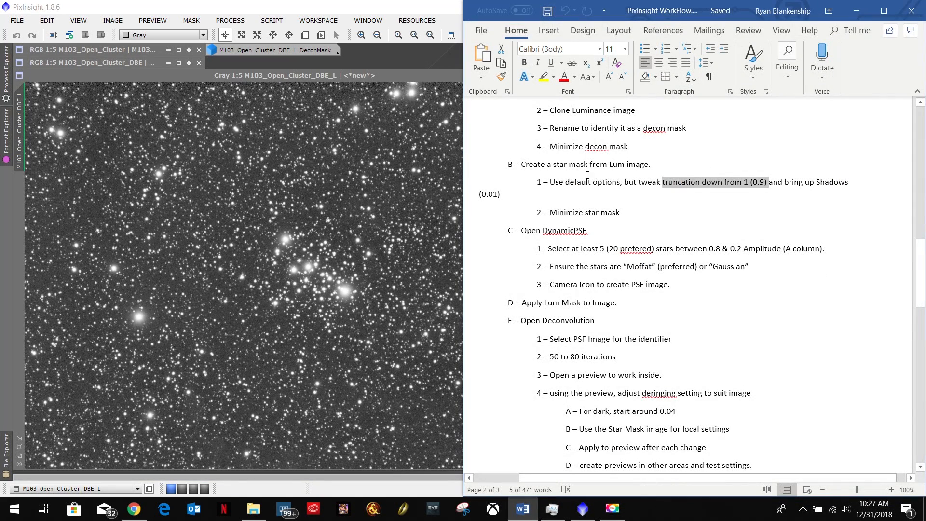
{"action": "left_click", "coordinate": [856, 11]}
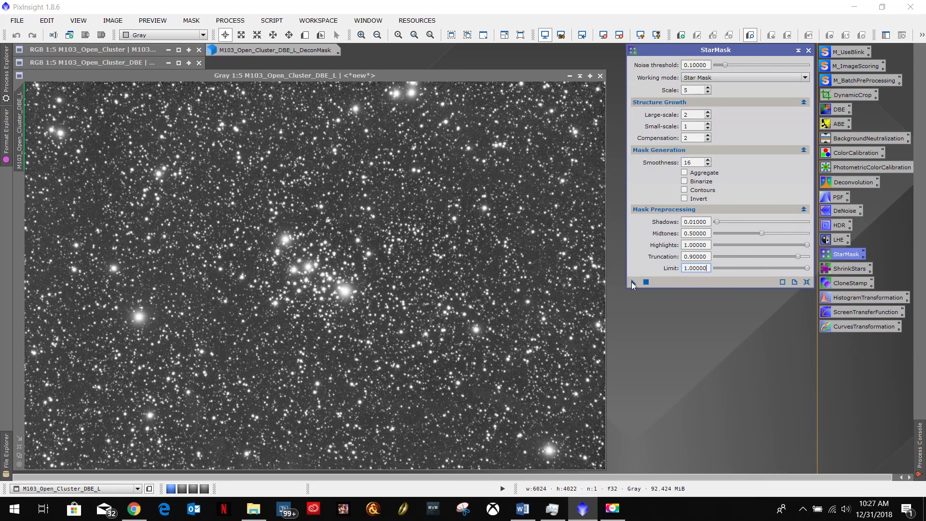
{"action": "left_click_drag", "start_coordinate": [634, 282], "coordinate": [411, 264]}
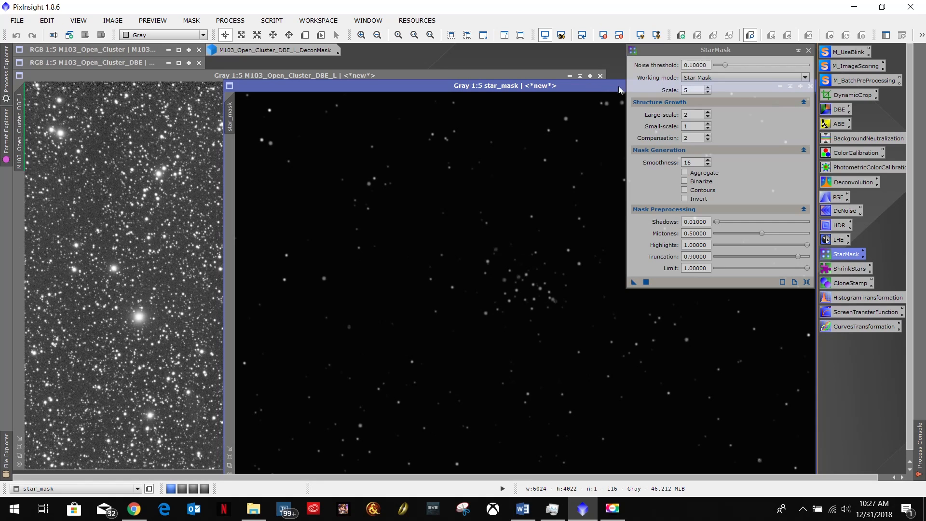
{"action": "left_click", "coordinate": [808, 50]}
{"action": "left_click_drag", "start_coordinate": [661, 85], "coordinate": [451, 75]}
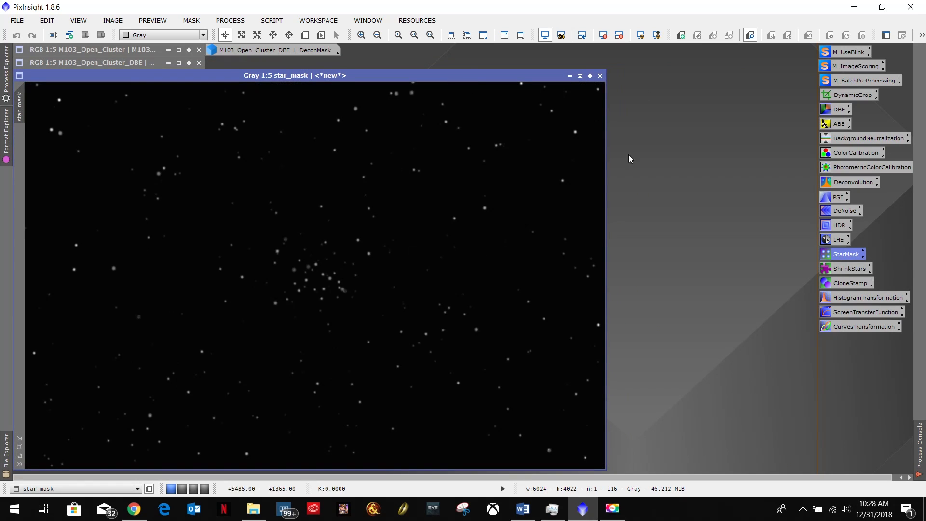
Auto-stretch the star_mask display and inspect its masked stars at 1:1 around the cluster
{"action": "left_click", "coordinate": [641, 35]}
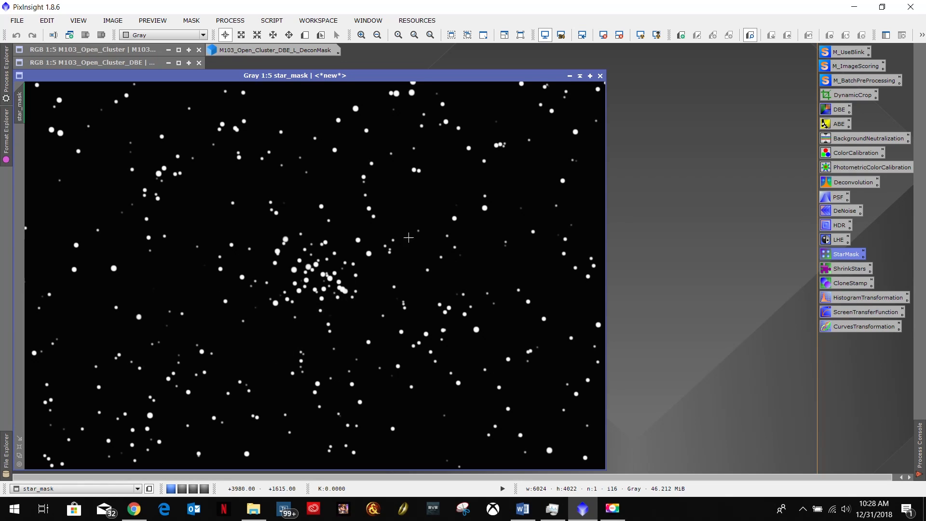
{"action": "scroll", "coordinate": [480, 198], "scroll_direction": "up", "scroll_amount": 5}
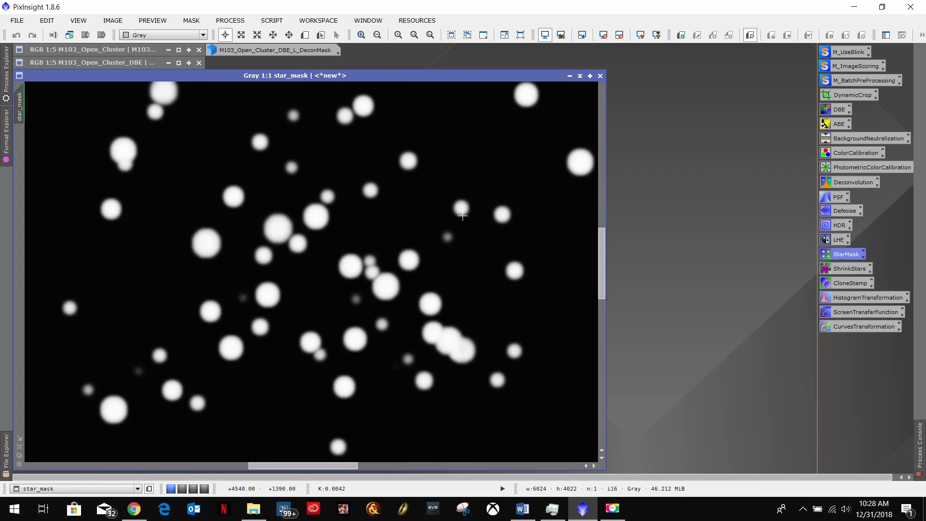
{"action": "scroll", "coordinate": [462, 217], "scroll_direction": "down", "scroll_amount": 5}
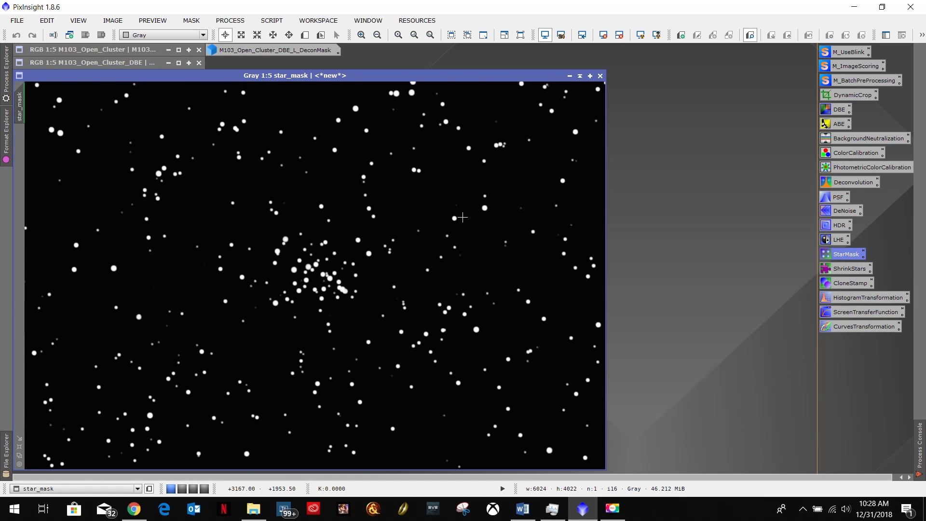
Minimize the star_mask image to an icon and place it beside the DeconMask icon
{"action": "left_click_drag", "start_coordinate": [406, 77], "coordinate": [513, 74]}
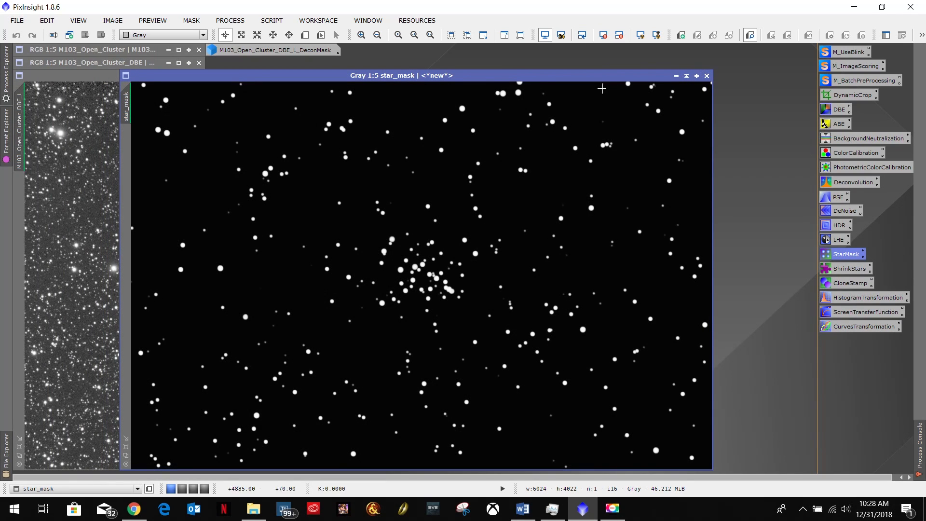
{"action": "left_click", "coordinate": [677, 76]}
{"action": "left_click_drag", "start_coordinate": [437, 277], "coordinate": [363, 51]}
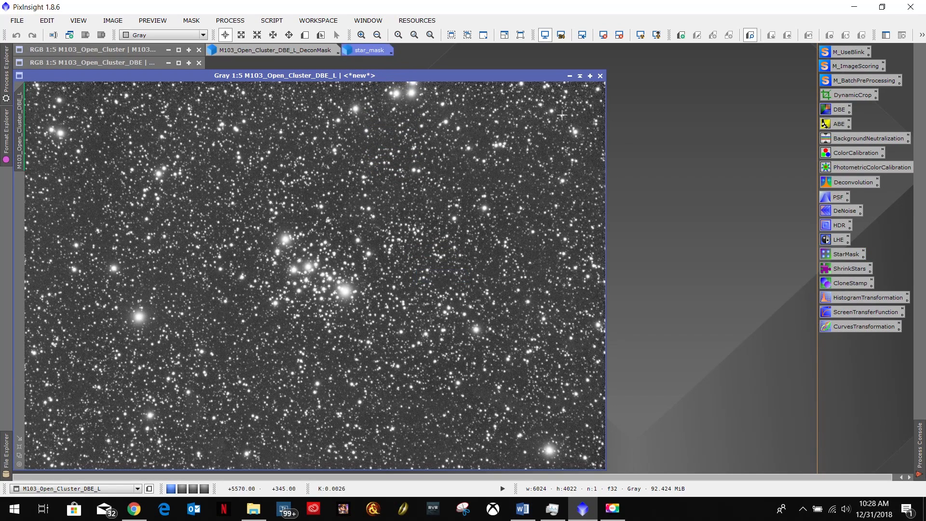
Review the workflow notes after the star mask step, highlight the DynamicPSF instruction, and hide the notes
{"action": "left_click", "coordinate": [522, 508]}
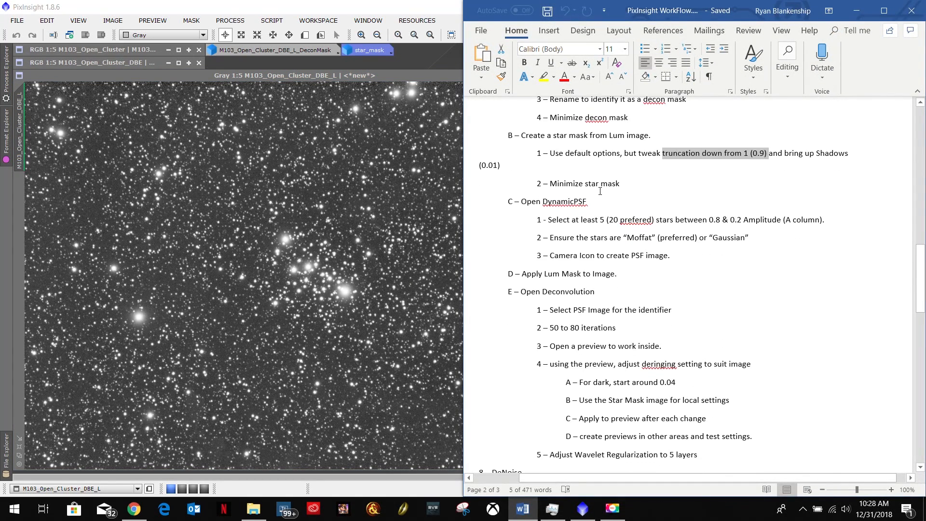
{"action": "scroll", "coordinate": [600, 191], "scroll_direction": "down", "scroll_amount": 3}
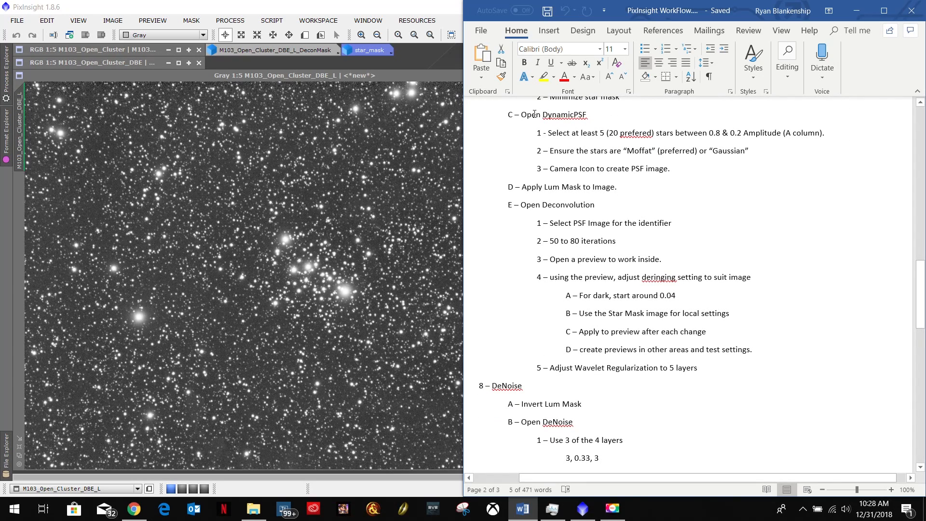
{"action": "left_click_drag", "start_coordinate": [544, 116], "coordinate": [587, 116]}
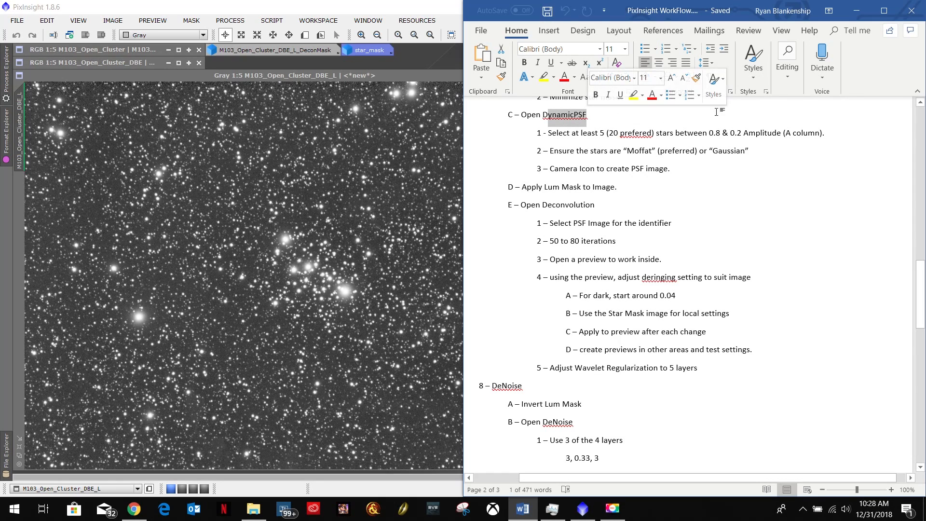
{"action": "left_click", "coordinate": [857, 11]}
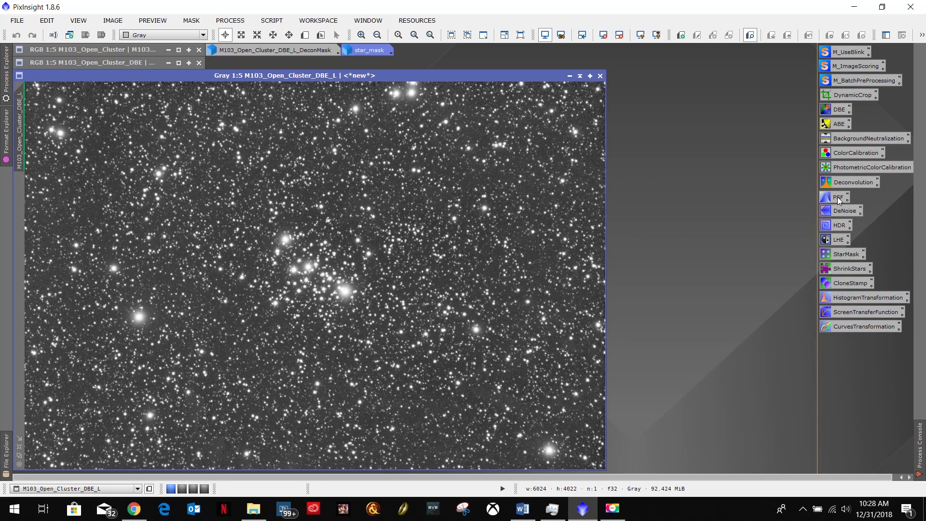
Open the DynamicPSF process and remove the old light_BINNING_1_integration_DBE star set from its list
{"action": "double_click", "coordinate": [837, 197]}
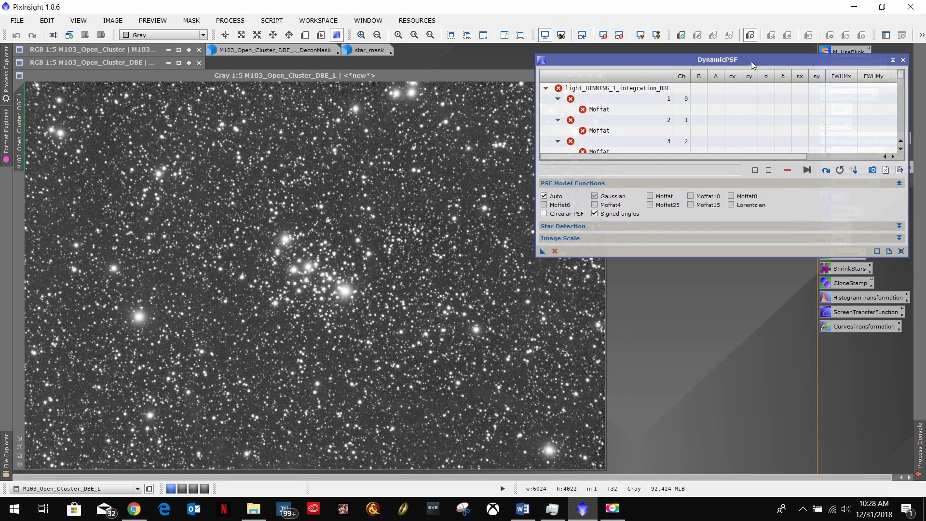
{"action": "left_click", "coordinate": [240, 24]}
{"action": "mouse_move", "coordinate": [249, 36]}
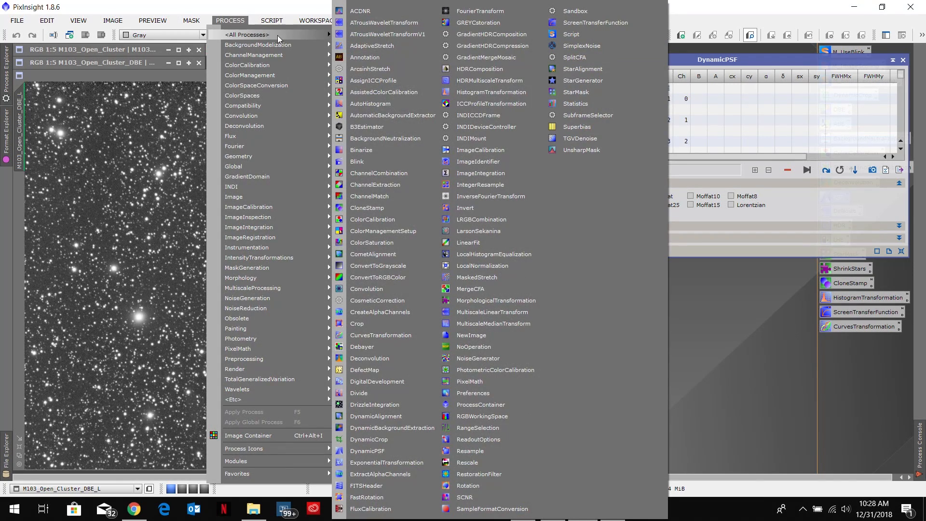
{"action": "left_click", "coordinate": [366, 451]}
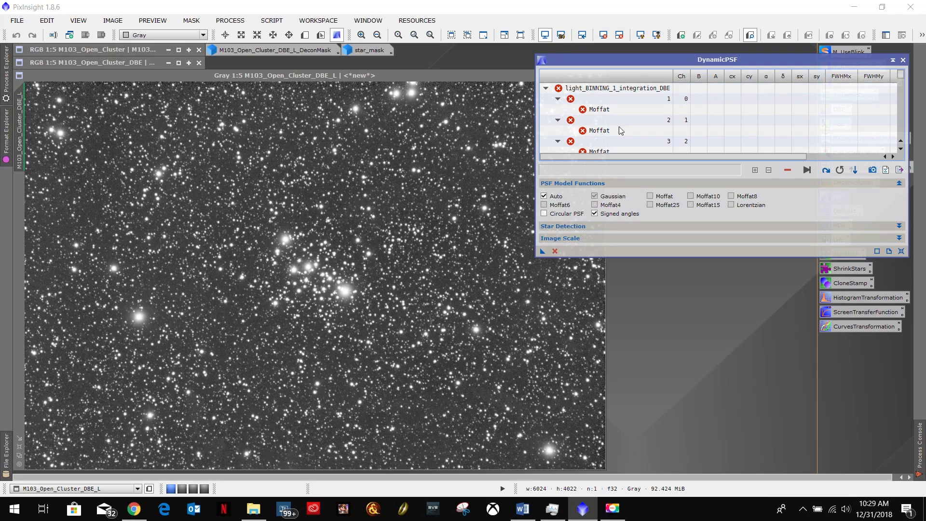
{"action": "left_click", "coordinate": [591, 89]}
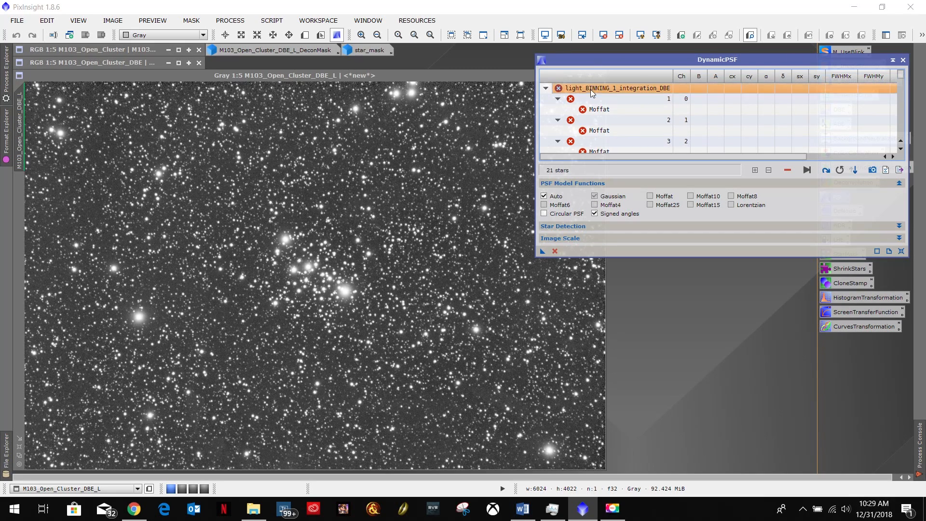
{"action": "left_click", "coordinate": [786, 172]}
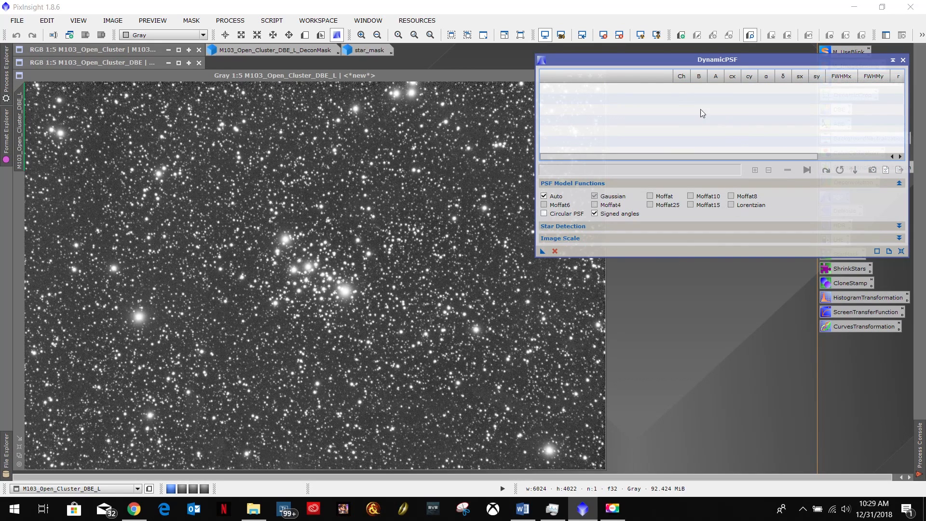
Review the star selection guidelines in the Word notes, covering the preferred 20 stars and the 0.8 to 0.2 amplitude range
{"action": "left_click", "coordinate": [522, 507]}
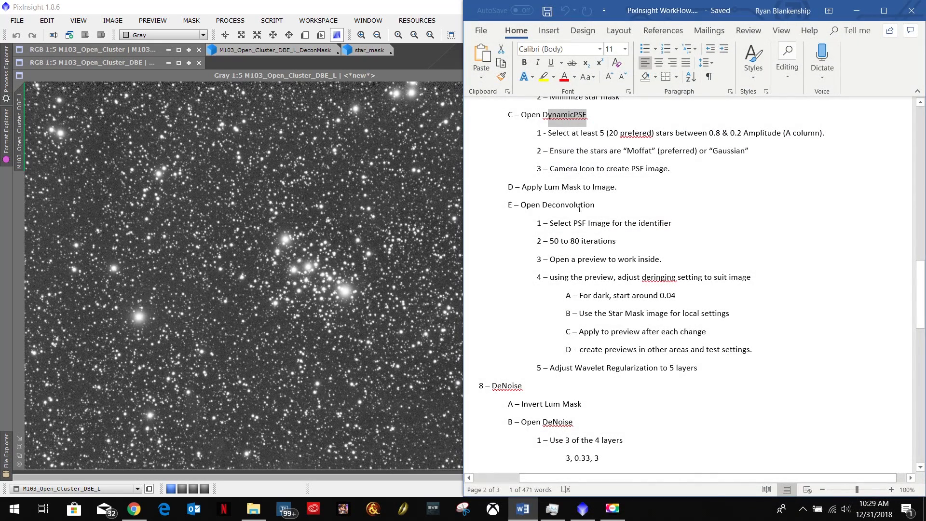
{"action": "left_click_drag", "start_coordinate": [549, 135], "coordinate": [609, 133]}
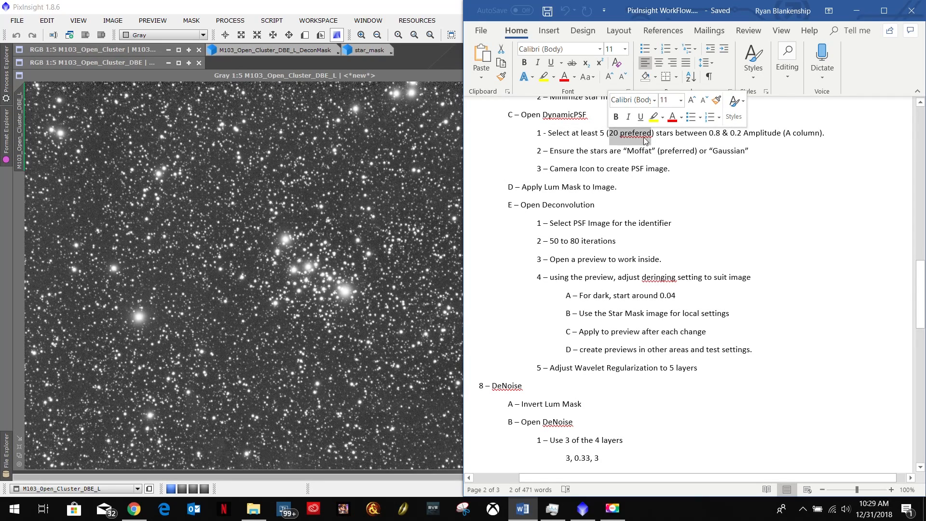
{"action": "left_click", "coordinate": [678, 133]}
{"action": "left_click_drag", "start_coordinate": [677, 132], "coordinate": [743, 135]}
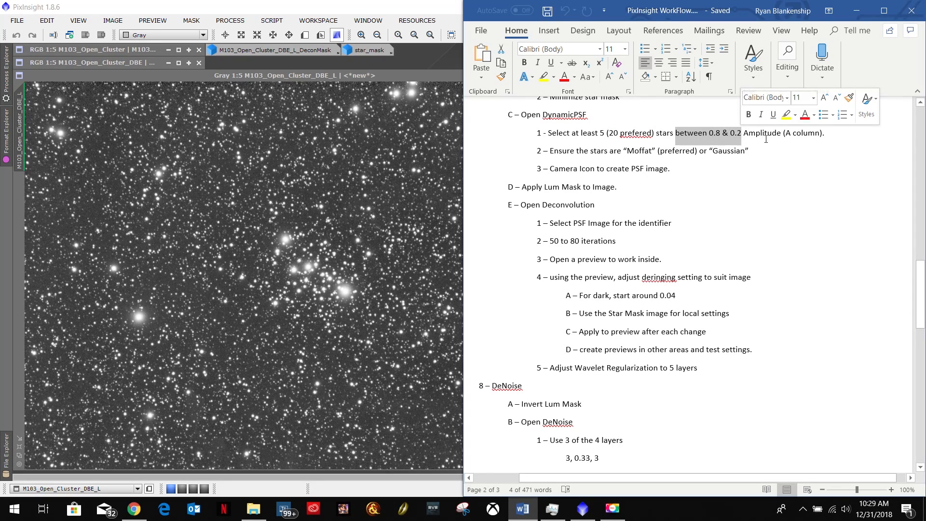
{"action": "left_click", "coordinate": [857, 10]}
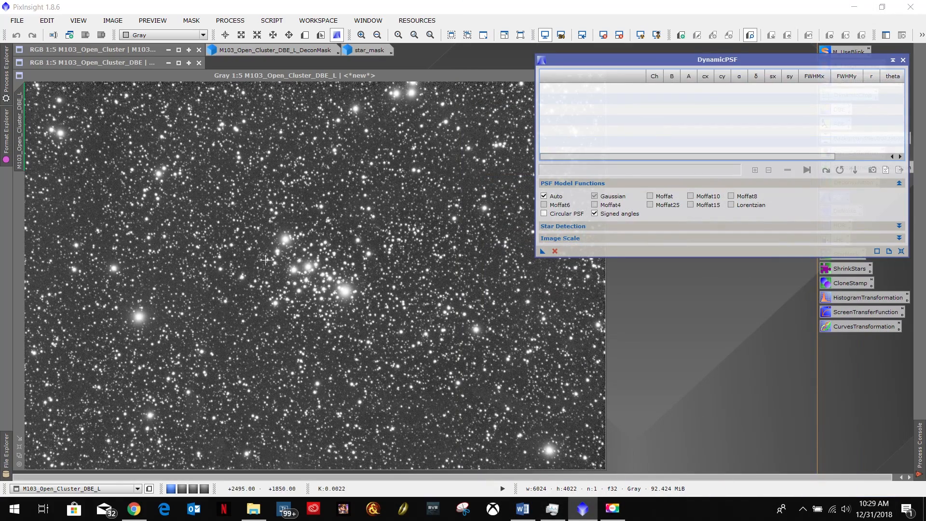
Sample an isolated medium-bright star above the cluster center for DynamicPSF, and move the process window clear of the luminance image
{"action": "scroll", "coordinate": [303, 254], "scroll_direction": "up", "scroll_amount": 4}
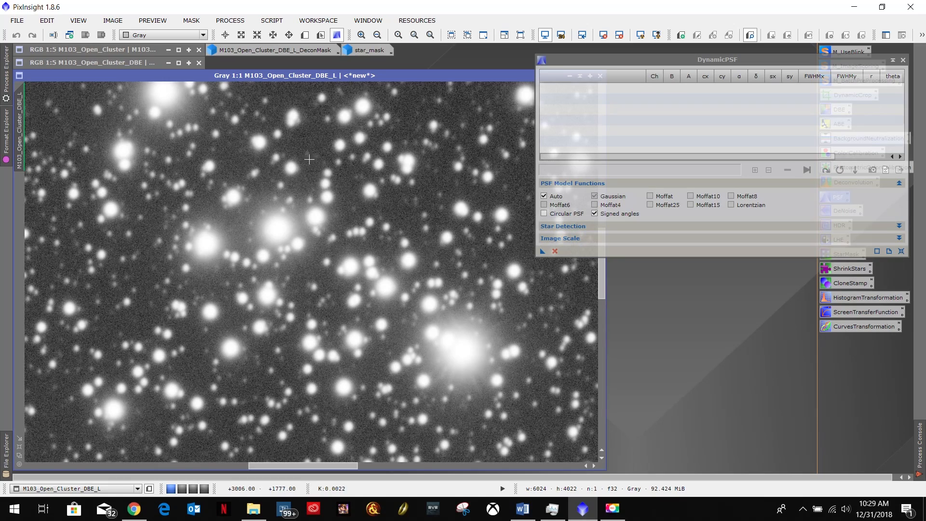
{"action": "left_click", "coordinate": [276, 229]}
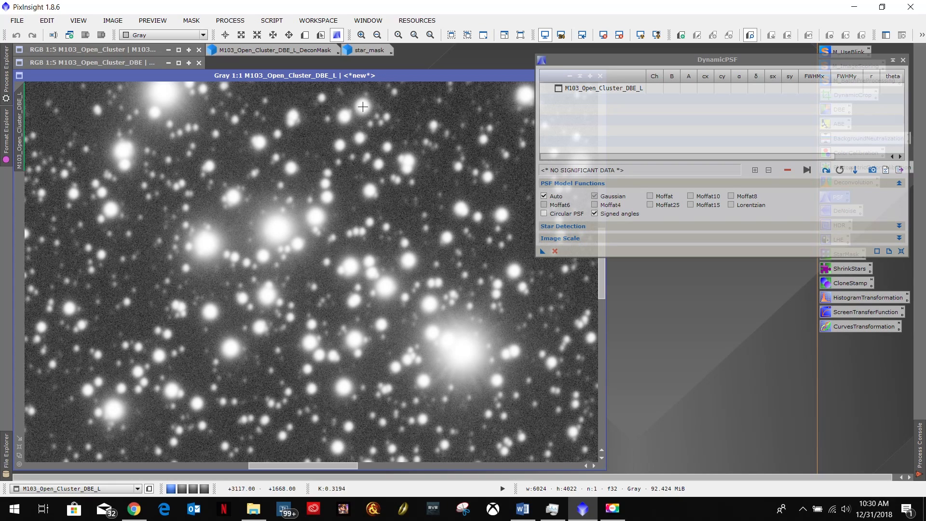
{"action": "left_click", "coordinate": [362, 106]}
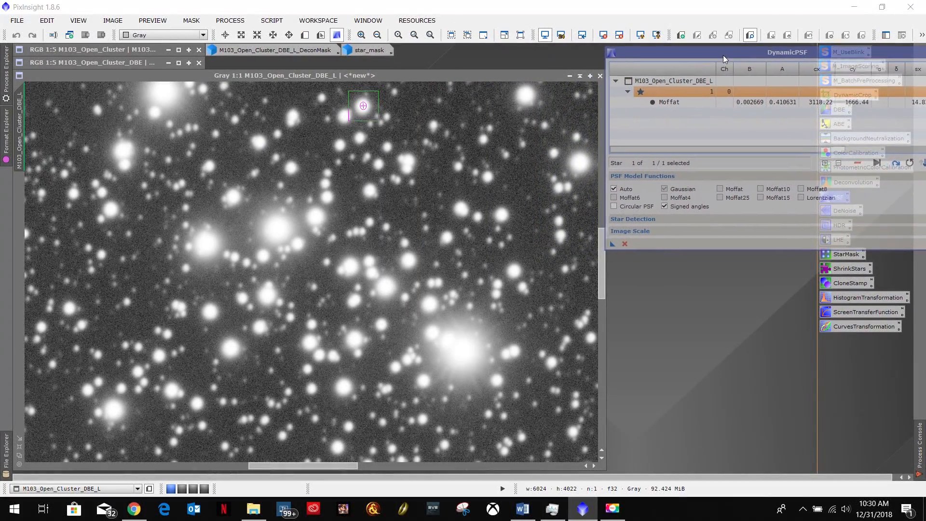
{"action": "left_click_drag", "start_coordinate": [723, 55], "coordinate": [722, 53]}
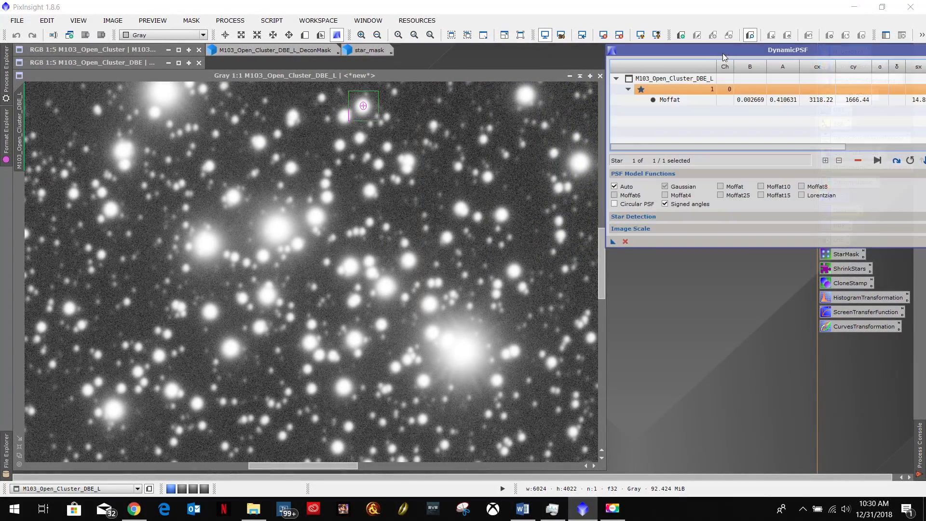
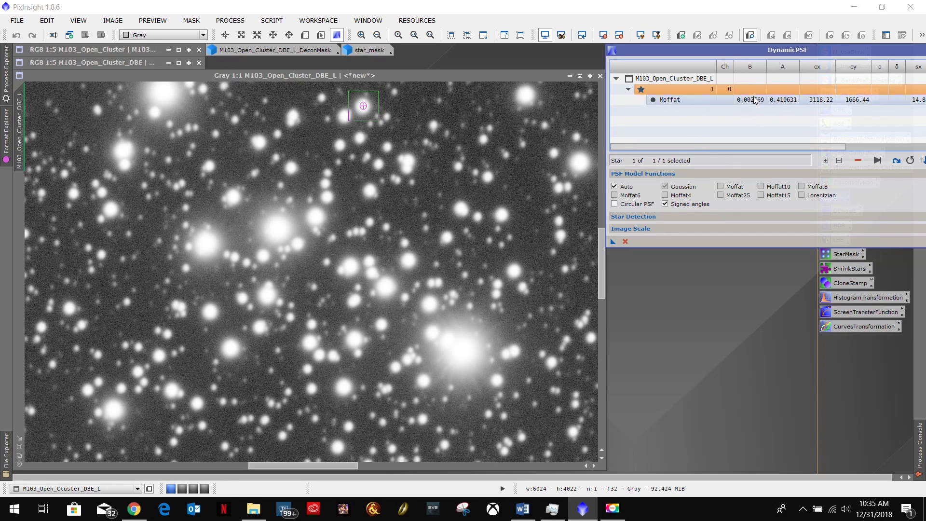
Review the Word notes on using Moffat or Gaussian stars, highlight both model names, and return to PixInsight
{"action": "left_click", "coordinate": [522, 508]}
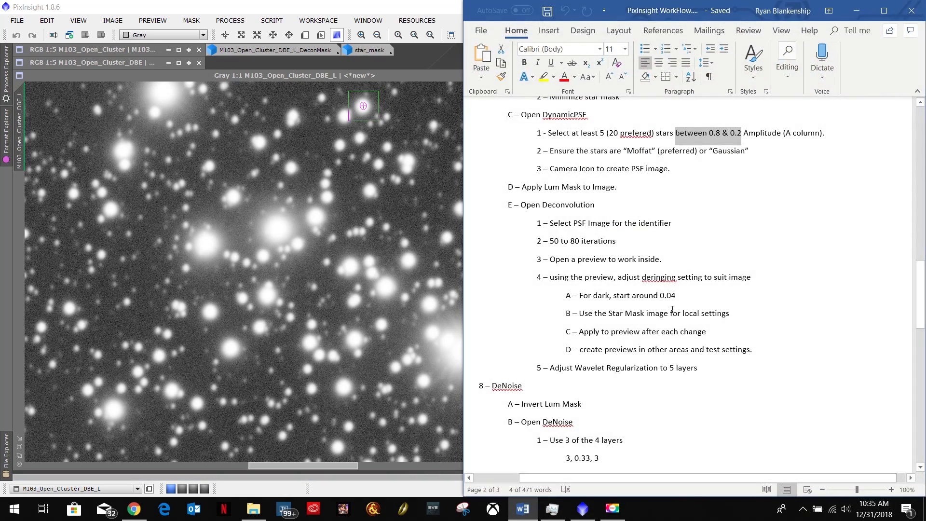
{"action": "left_click_drag", "start_coordinate": [551, 152], "coordinate": [657, 150]}
{"action": "left_click_drag", "start_coordinate": [749, 151], "coordinate": [716, 152]}
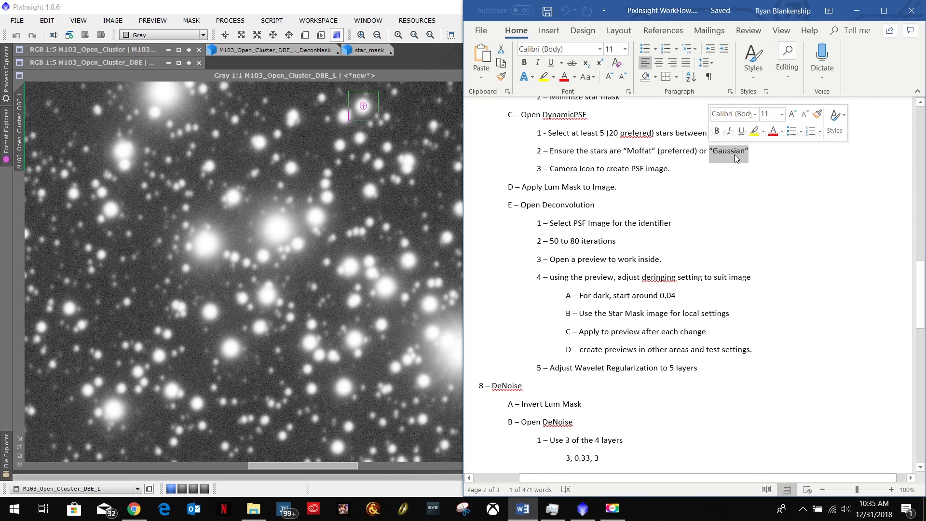
{"action": "left_click_drag", "start_coordinate": [624, 151], "coordinate": [651, 151]}
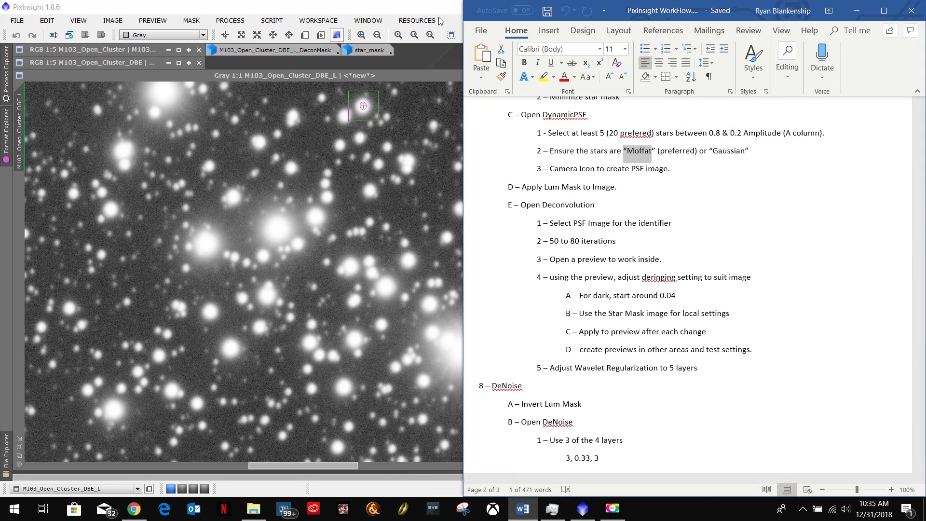
{"action": "double_click", "coordinate": [432, 5]}
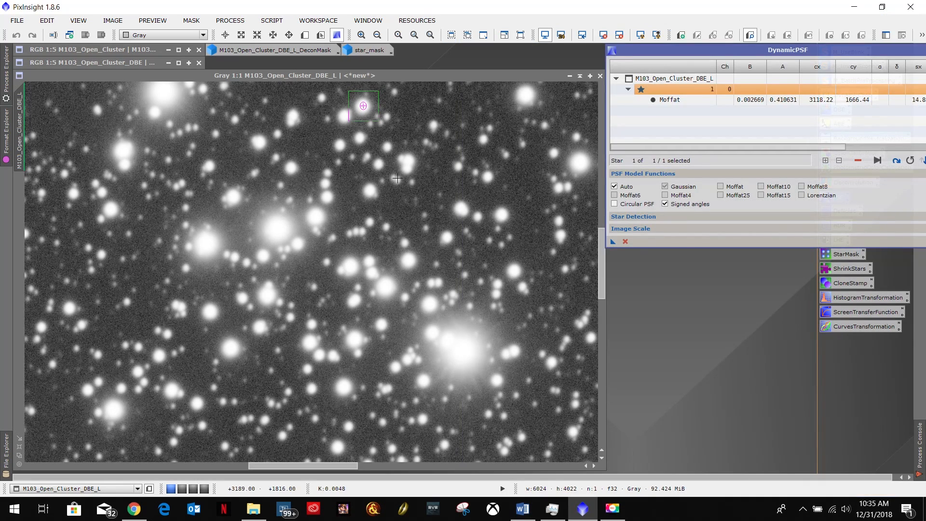
Sample a second isolated star near the cluster center, and clear all M103_Open_Cluster_DBE_L stars from the DynamicPSF list
{"action": "left_click", "coordinate": [463, 352]}
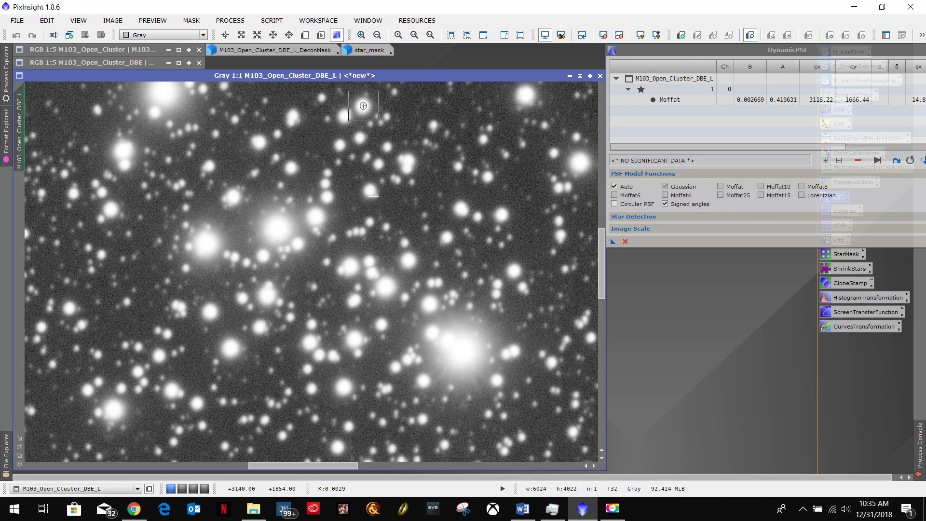
{"action": "left_click", "coordinate": [410, 259]}
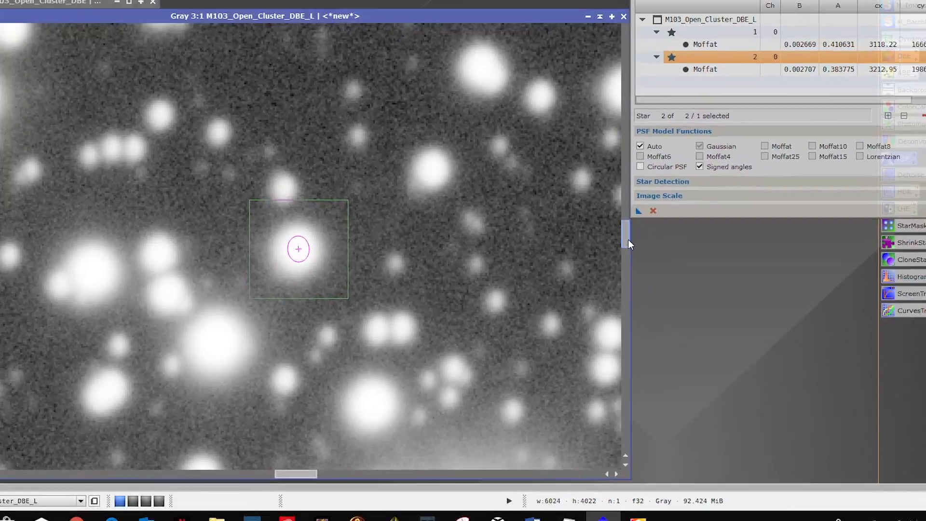
{"action": "left_click_drag", "start_coordinate": [627, 239], "coordinate": [627, 232]}
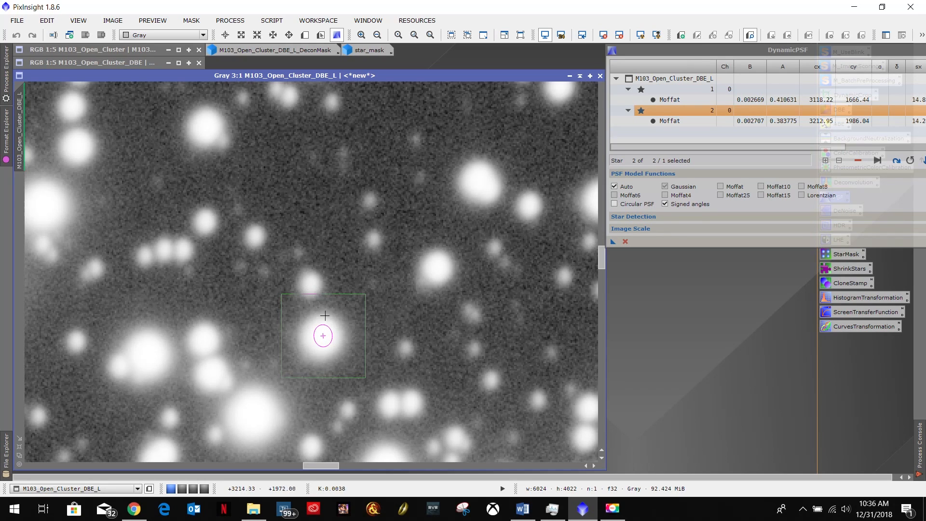
{"action": "scroll", "coordinate": [370, 251], "scroll_direction": "down", "scroll_amount": 4}
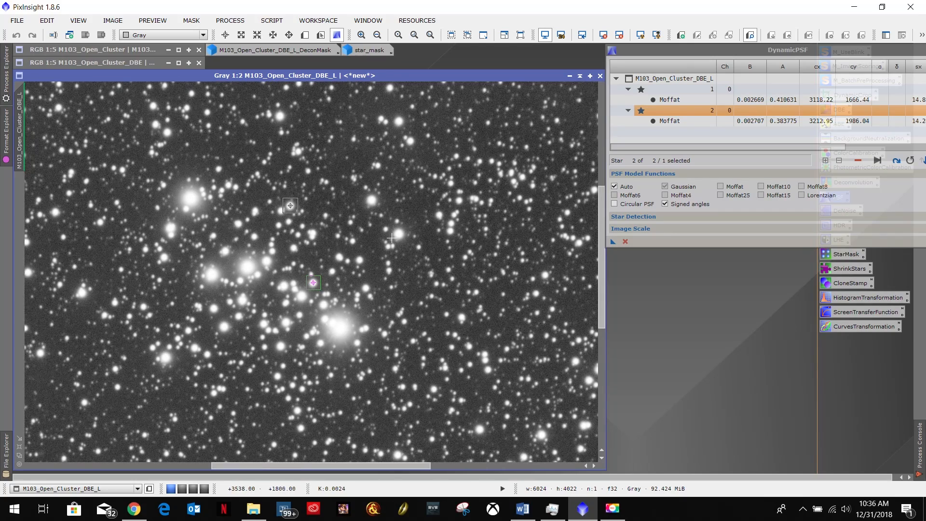
{"action": "scroll", "coordinate": [389, 232], "scroll_direction": "up", "scroll_amount": 1}
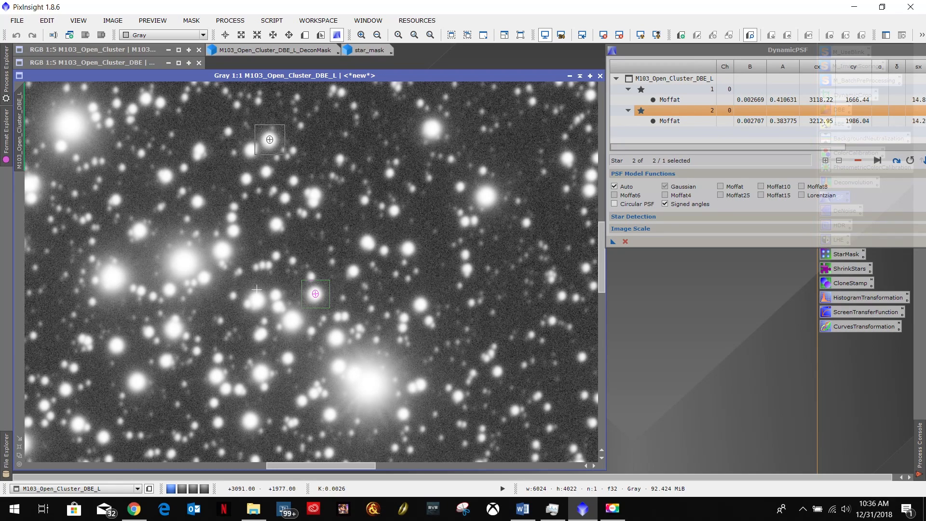
{"action": "left_click", "coordinate": [684, 87]}
{"action": "left_click", "coordinate": [857, 160]}
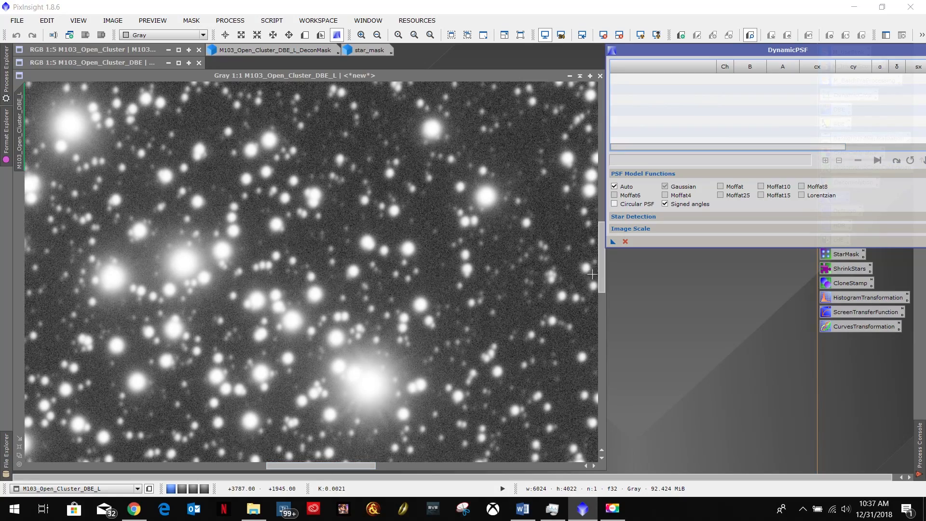
Try two fainter stars near the image's upper-left corner as DynamicPSF samples, removing each from the list
{"action": "left_click_drag", "start_coordinate": [603, 274], "coordinate": [602, 115]}
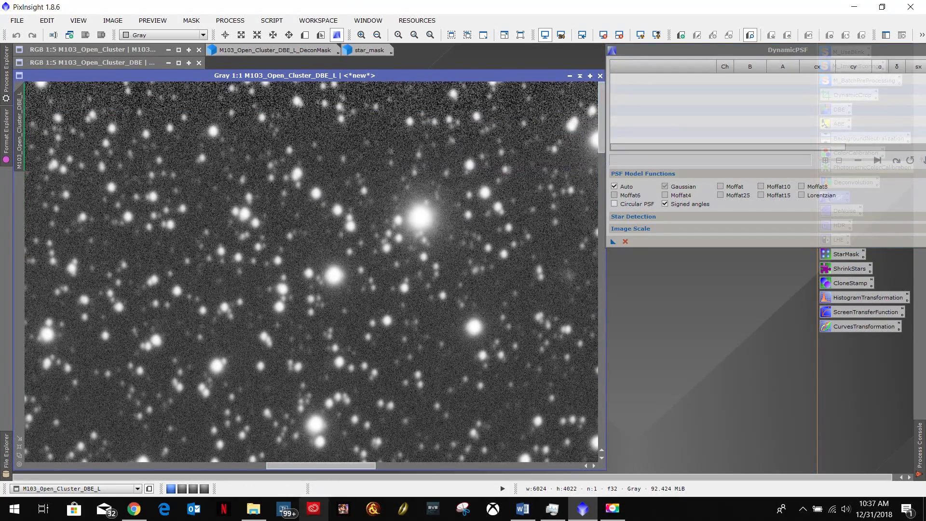
{"action": "left_click_drag", "start_coordinate": [337, 465], "coordinate": [83, 471]}
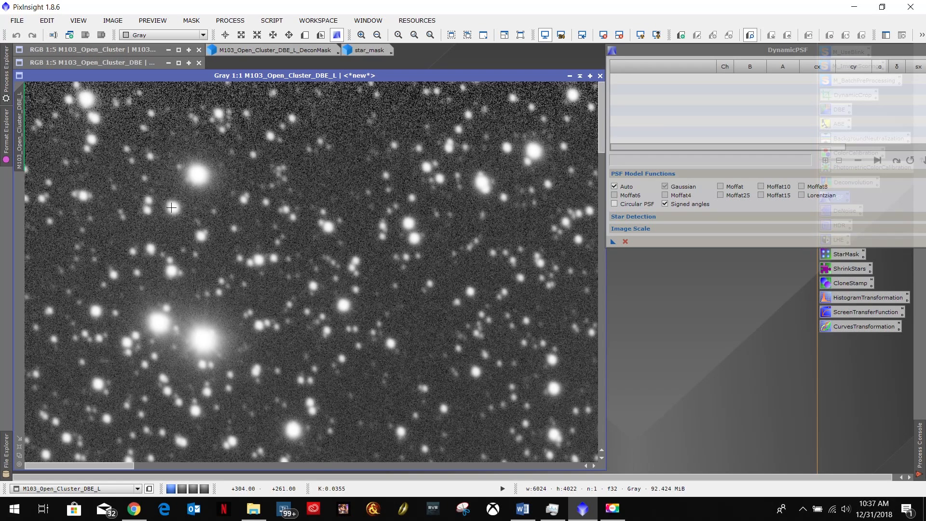
{"action": "left_click", "coordinate": [171, 207]}
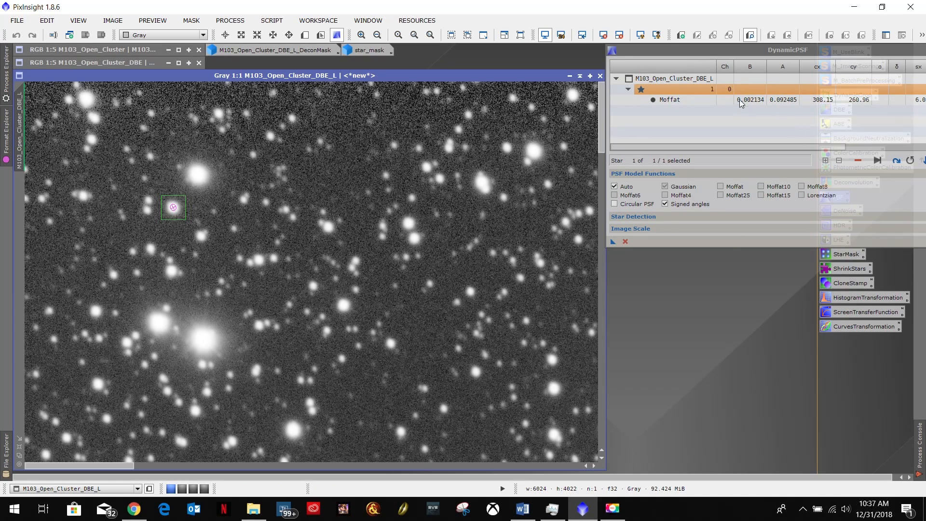
{"action": "left_click", "coordinate": [857, 160]}
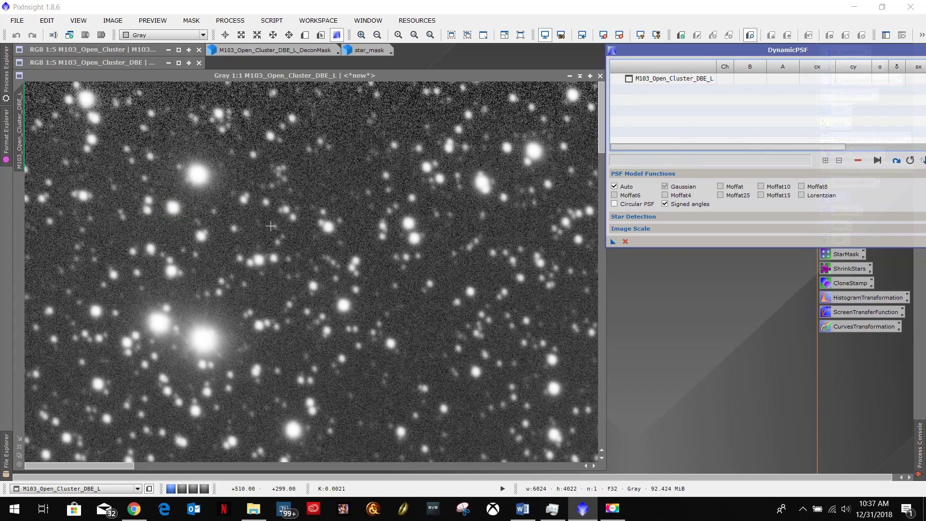
{"action": "left_click", "coordinate": [343, 304]}
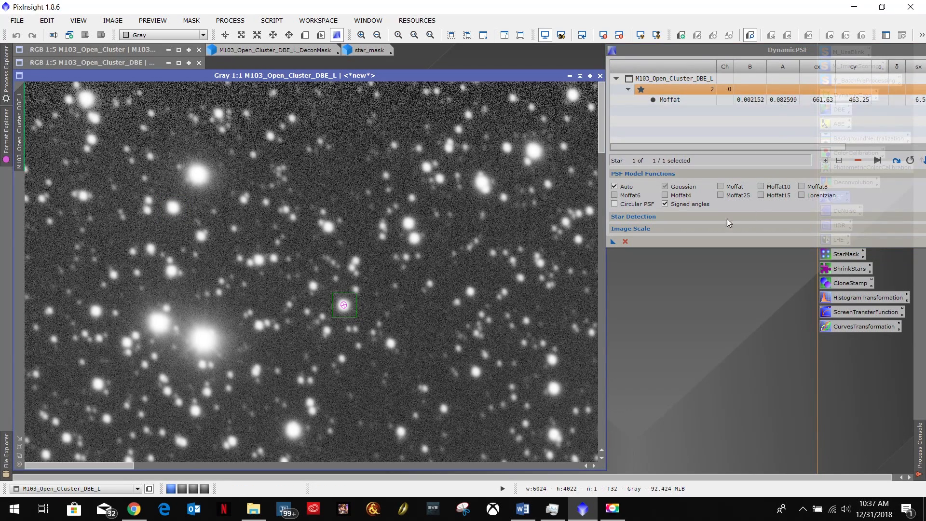
{"action": "left_click", "coordinate": [857, 160]}
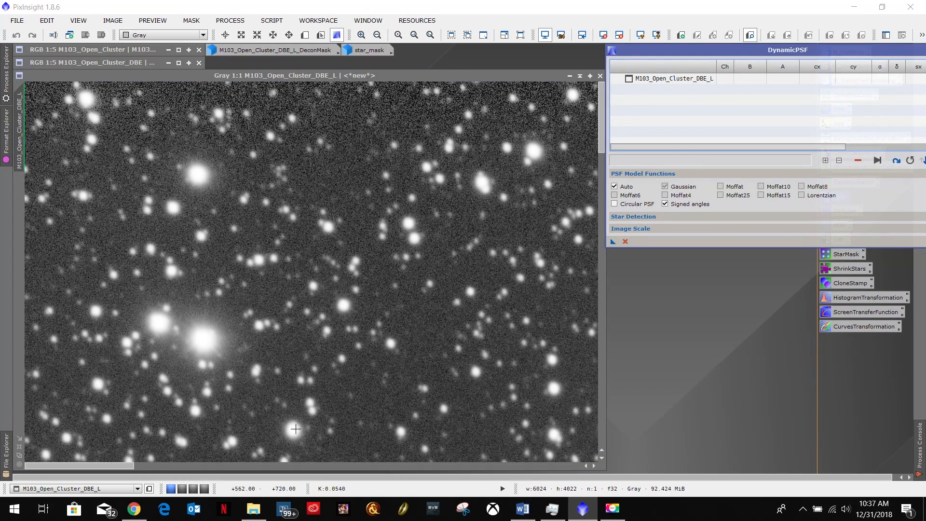
Sample isolated medium-bright stars for DynamicPSF across the upper strip of the luminance image, from its left corner to its right edge
{"action": "left_click", "coordinate": [293, 430]}
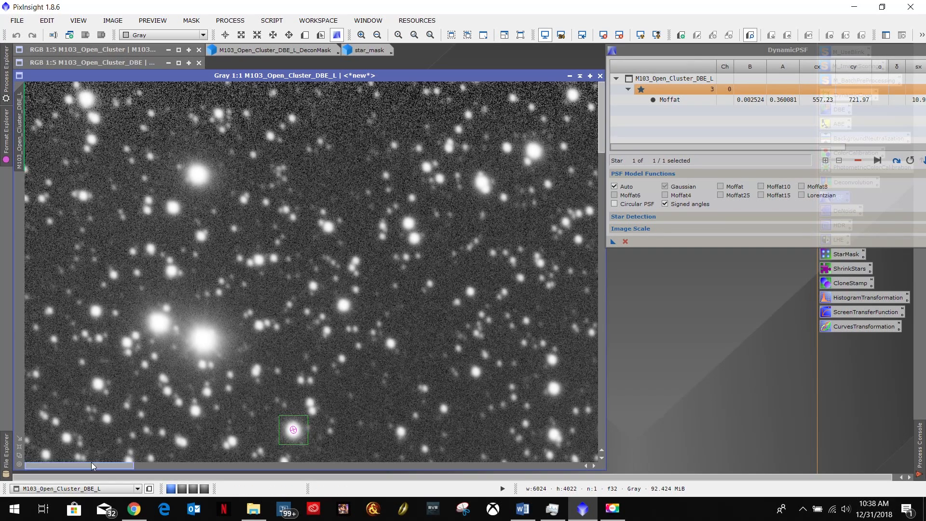
{"action": "left_click_drag", "start_coordinate": [88, 466], "coordinate": [138, 464]}
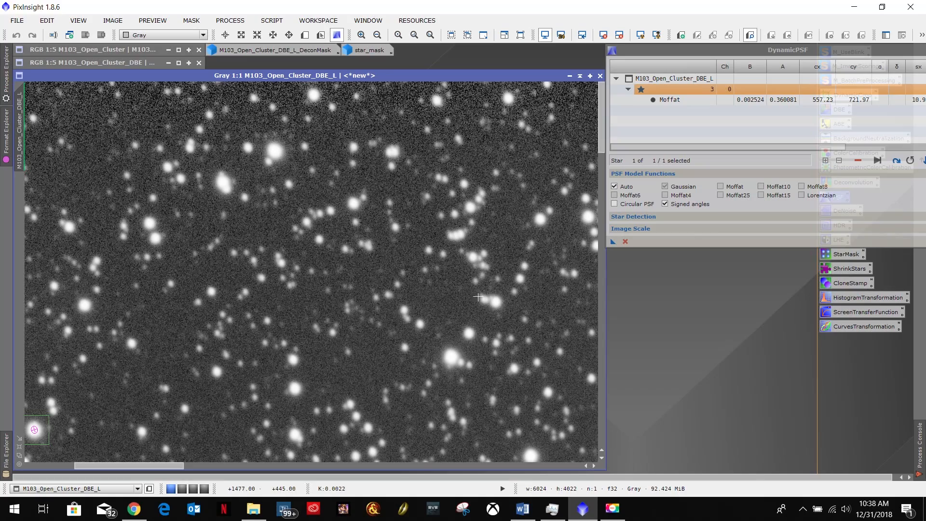
{"action": "left_click", "coordinate": [452, 359]}
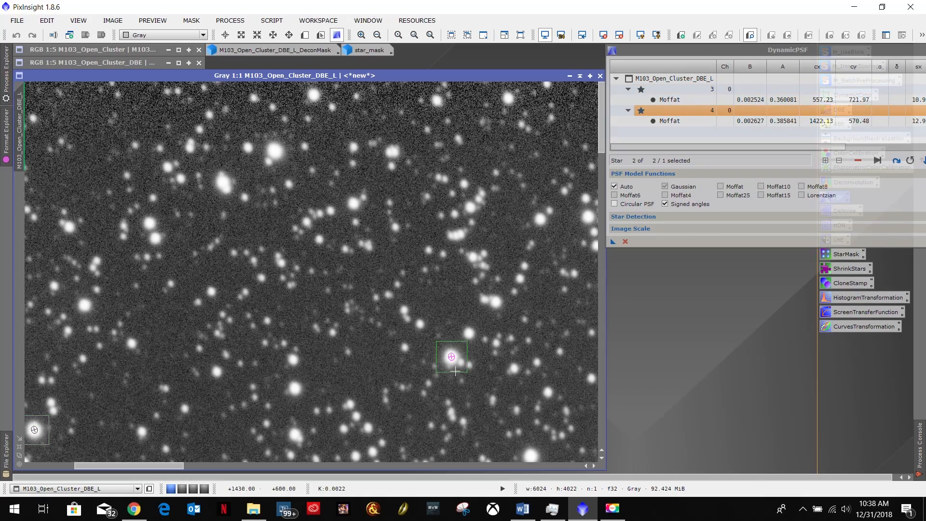
{"action": "left_click_drag", "start_coordinate": [139, 465], "coordinate": [526, 465]}
{"action": "left_click", "coordinate": [442, 280]}
{"action": "left_click", "coordinate": [417, 275]}
{"action": "left_click", "coordinate": [556, 327]}
{"action": "left_click", "coordinate": [327, 228]}
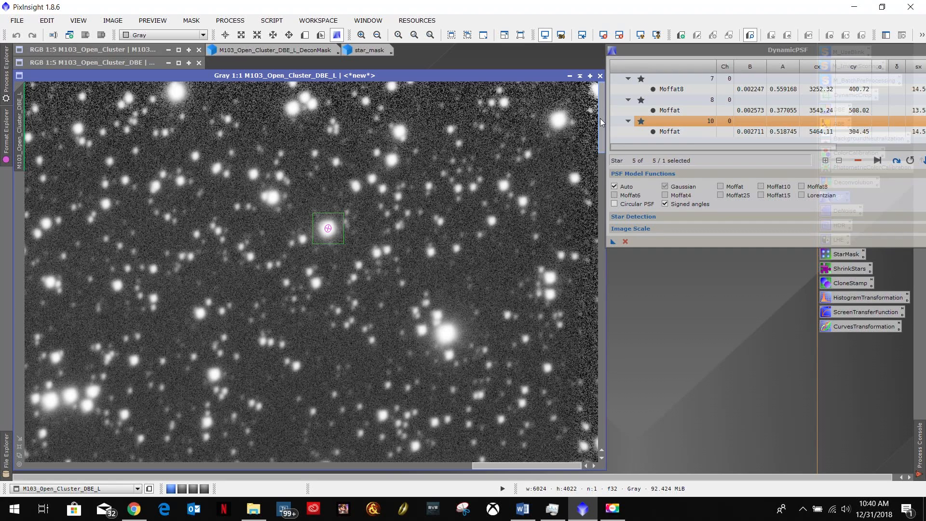
Sample four more medium-bright stars for DynamicPSF along the next strip down, working from the image's right side toward its center
{"action": "left_click_drag", "start_coordinate": [601, 123], "coordinate": [616, 178]}
{"action": "left_click", "coordinate": [382, 254]}
{"action": "left_click_drag", "start_coordinate": [526, 466], "coordinate": [233, 466]}
{"action": "left_click", "coordinate": [450, 202]}
{"action": "left_click", "coordinate": [225, 395]}
{"action": "left_click", "coordinate": [525, 385]}
Add a medium-bright star from the image's middle strip to the DynamicPSF set, and delete the unsuitable sample
{"action": "left_click_drag", "start_coordinate": [304, 466], "coordinate": [116, 491]}
{"action": "left_click_drag", "start_coordinate": [601, 170], "coordinate": [601, 243]}
{"action": "left_click_drag", "start_coordinate": [99, 466], "coordinate": [522, 468]}
{"action": "left_click", "coordinate": [388, 309]}
{"action": "left_click", "coordinate": [185, 234]}
{"action": "left_click", "coordinate": [857, 160]}
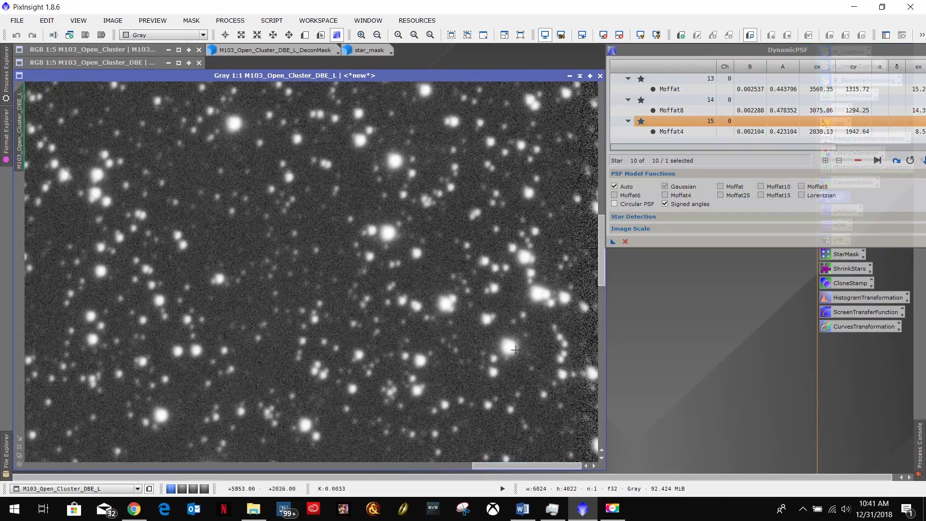
Sample medium-bright stars for DynamicPSF across the strip just below the image's middle, working from the right edge toward the left
{"action": "left_click_drag", "start_coordinate": [601, 251], "coordinate": [602, 318]}
{"action": "left_click", "coordinate": [286, 203]}
{"action": "left_click_drag", "start_coordinate": [520, 466], "coordinate": [115, 466]}
{"action": "left_click", "coordinate": [311, 370]}
{"action": "left_click", "coordinate": [465, 269]}
{"action": "left_click", "coordinate": [312, 369]}
{"action": "left_click", "coordinate": [764, 213]}
Sample stars for DynamicPSF across the lower part of the image from left to right, deleting the unsuitable pick
{"action": "left_click_drag", "start_coordinate": [602, 289], "coordinate": [605, 358]}
{"action": "left_click", "coordinate": [490, 334]}
{"action": "left_click", "coordinate": [858, 160]}
{"action": "left_click", "coordinate": [444, 443]}
{"action": "left_click_drag", "start_coordinate": [87, 466], "coordinate": [505, 469]}
{"action": "left_click", "coordinate": [398, 333]}
{"action": "left_click", "coordinate": [473, 253]}
{"action": "left_click", "coordinate": [171, 154]}
Complete the 20-star DynamicPSF set with stars from the image's bottom right and bottom left, deleting the unsuitable sample
{"action": "left_click_drag", "start_coordinate": [601, 403], "coordinate": [604, 432]}
{"action": "left_click", "coordinate": [494, 403]}
{"action": "left_click_drag", "start_coordinate": [526, 466], "coordinate": [99, 468]}
{"action": "left_click", "coordinate": [464, 384]}
{"action": "left_click", "coordinate": [858, 161]}
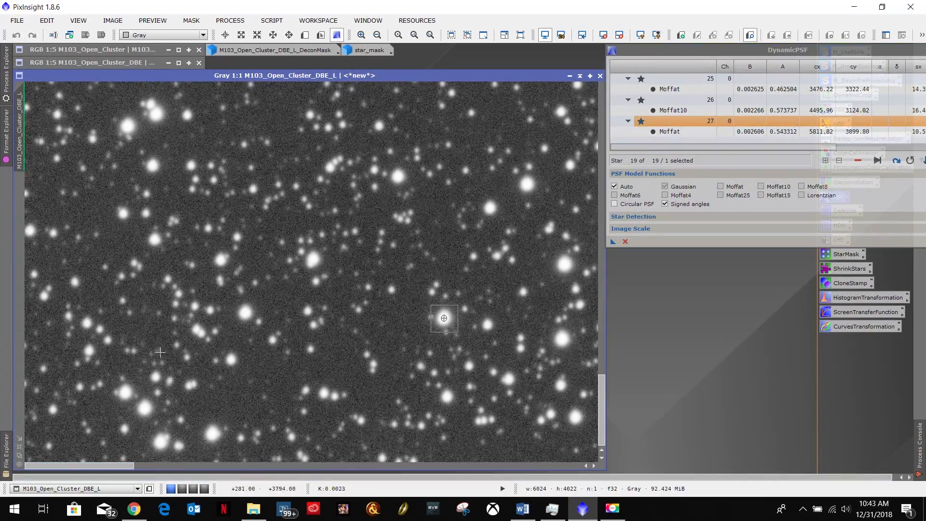
{"action": "left_click", "coordinate": [527, 184]}
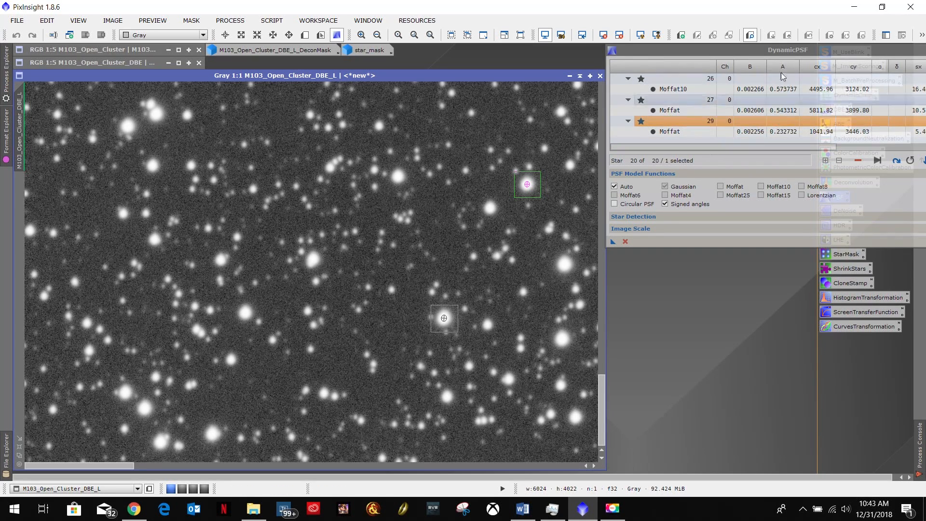
Enlarge the DynamicPSF window to check every sampled star's model and amplitude, and shrink the window again
{"action": "left_click_drag", "start_coordinate": [822, 50], "coordinate": [636, 66]}
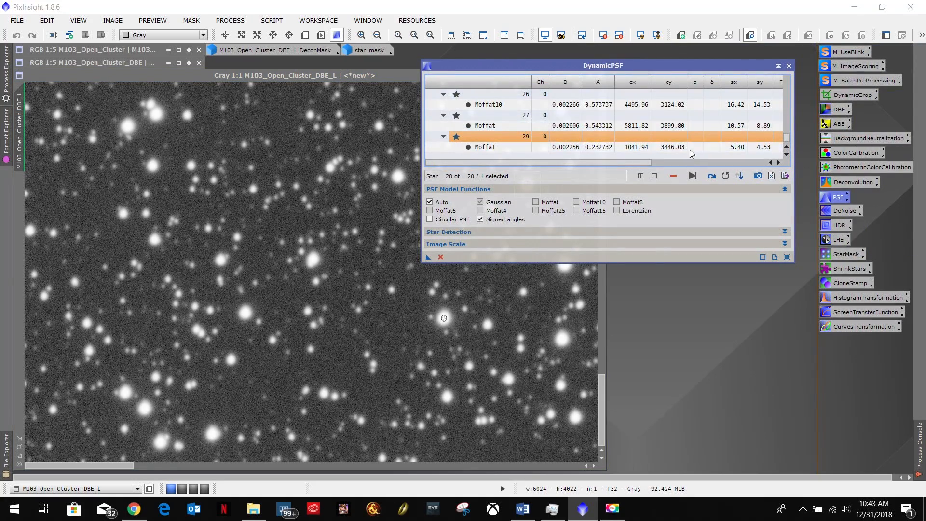
{"action": "left_click_drag", "start_coordinate": [651, 263], "coordinate": [682, 478]}
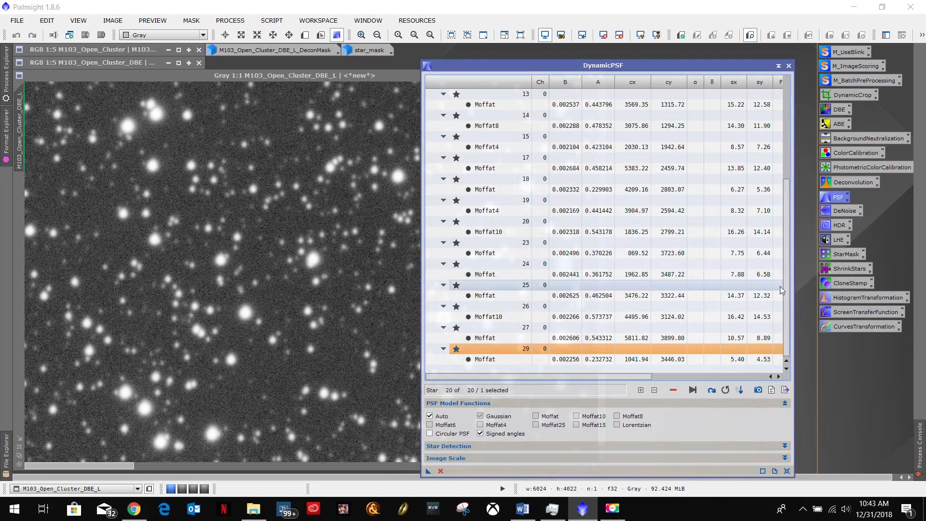
{"action": "left_click_drag", "start_coordinate": [786, 294], "coordinate": [791, 191]}
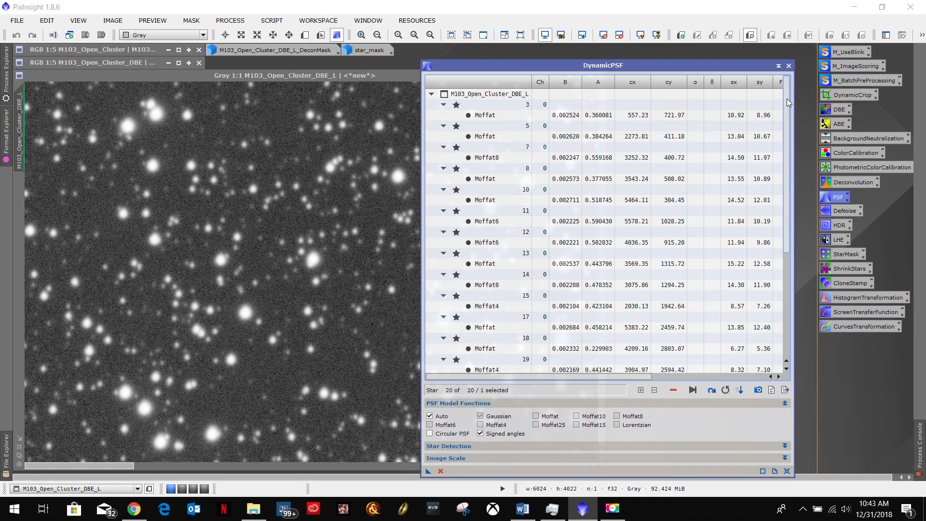
{"action": "left_click_drag", "start_coordinate": [789, 102], "coordinate": [801, 201]}
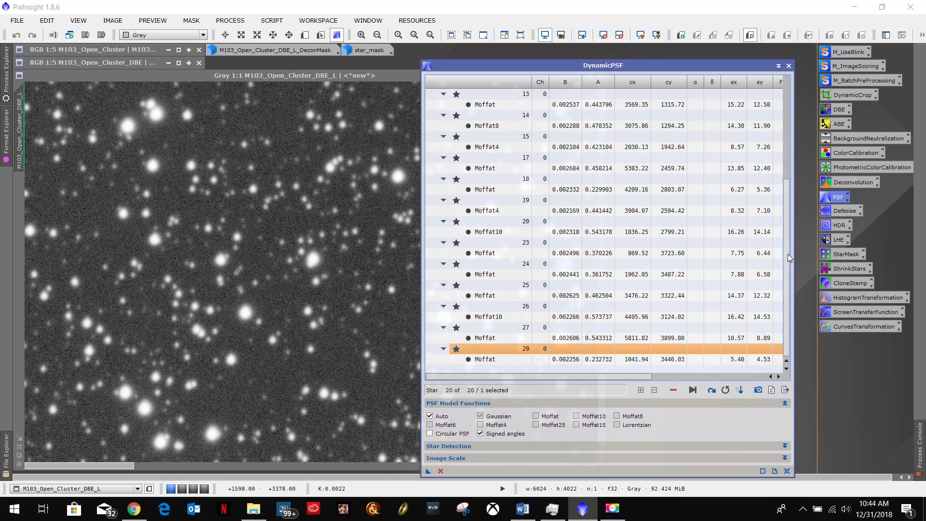
{"action": "scroll", "coordinate": [788, 260], "scroll_direction": "up", "scroll_amount": 5}
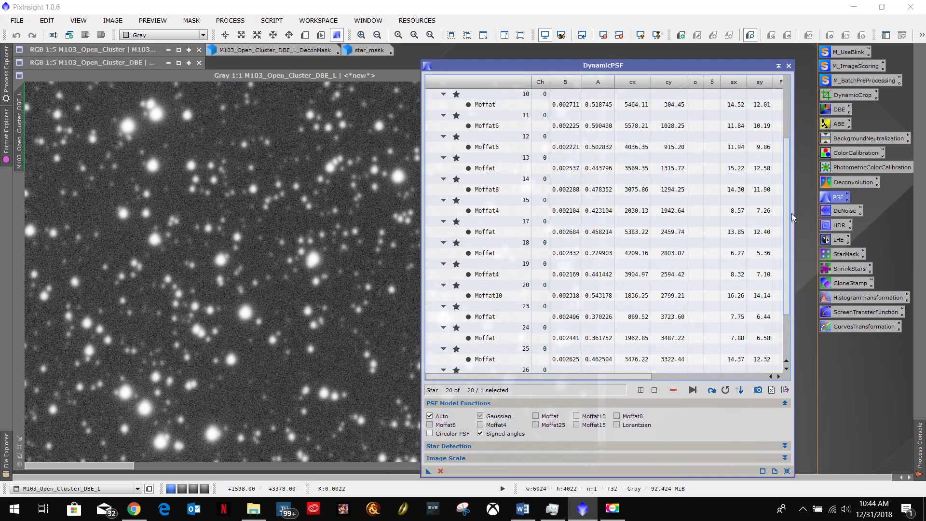
{"action": "scroll", "coordinate": [787, 261], "scroll_direction": "down", "scroll_amount": 5}
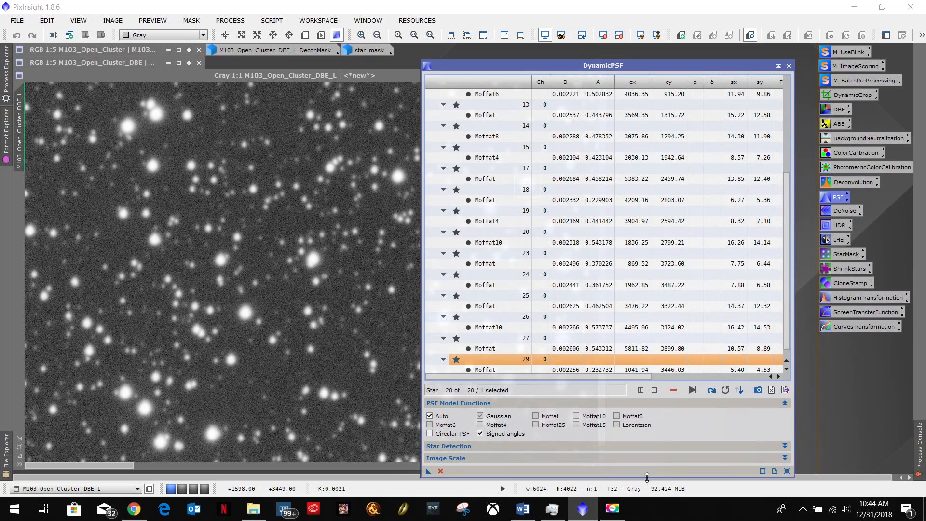
{"action": "left_click_drag", "start_coordinate": [647, 477], "coordinate": [647, 254]}
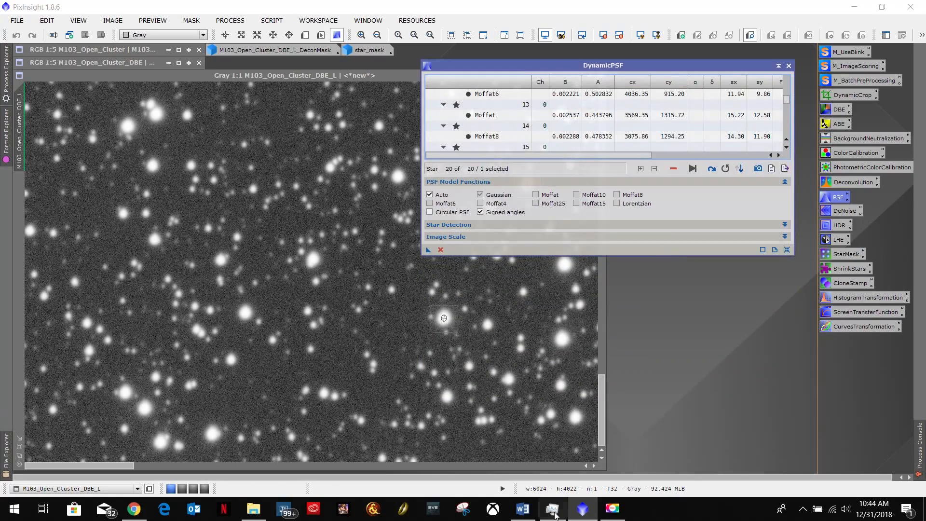
Move the DynamicPSF window aside, review and highlight the Word note on creating the PSF image, and return to PixInsight
{"action": "left_click_drag", "start_coordinate": [644, 72], "coordinate": [240, 83]}
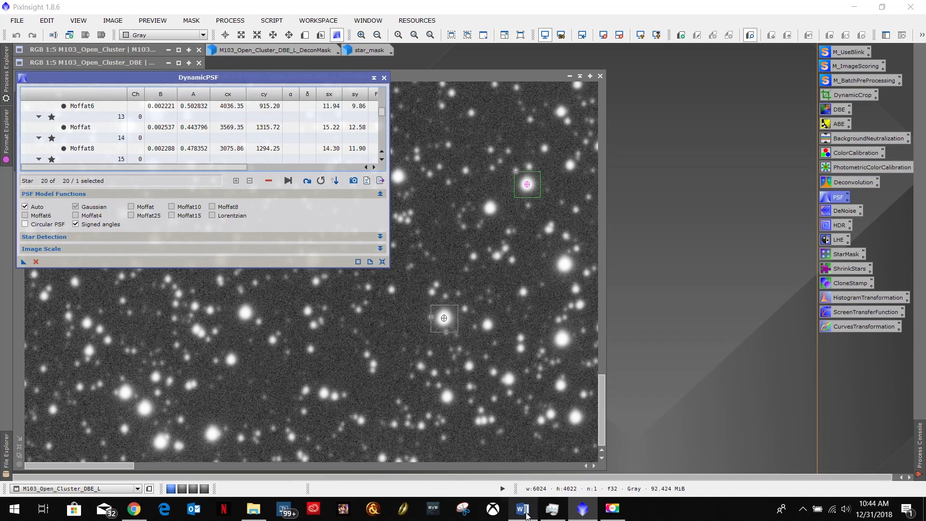
{"action": "left_click", "coordinate": [522, 508]}
{"action": "left_click_drag", "start_coordinate": [696, 165], "coordinate": [552, 153]}
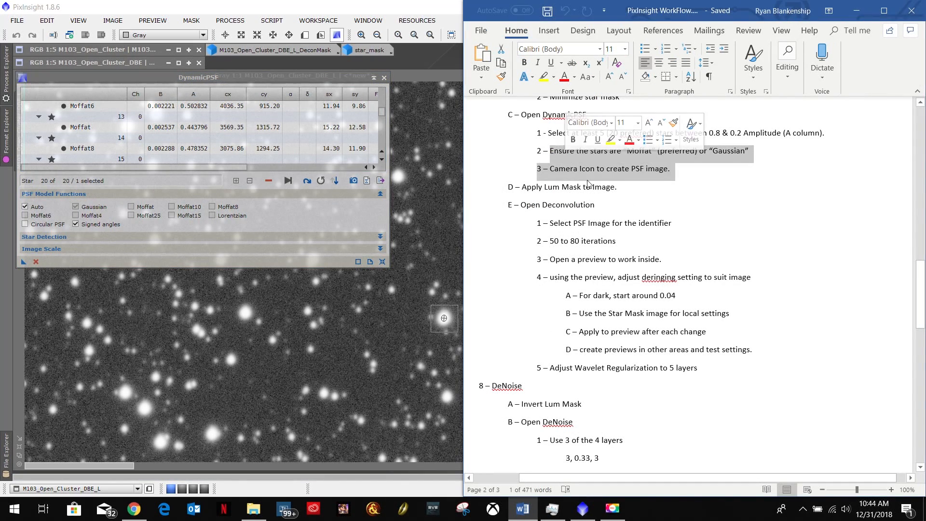
{"action": "left_click", "coordinate": [629, 169]}
{"action": "left_click_drag", "start_coordinate": [670, 169], "coordinate": [554, 170]}
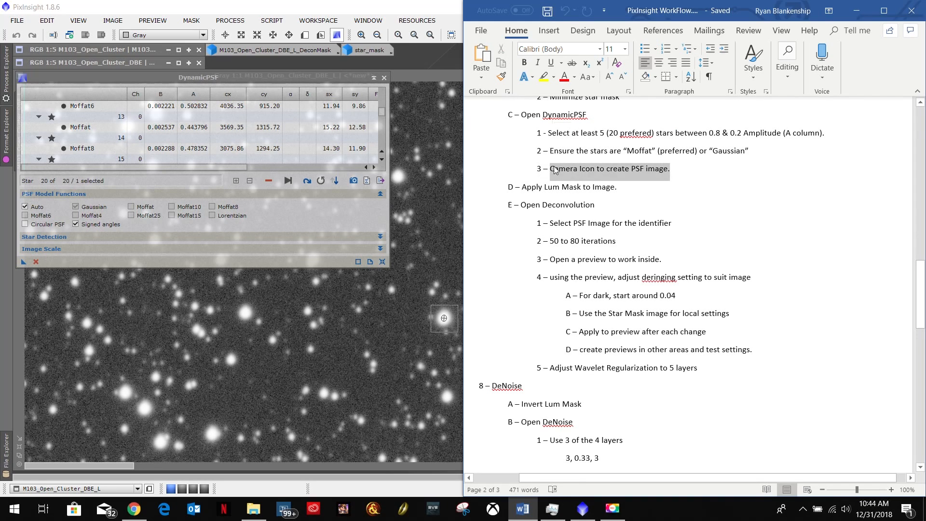
{"action": "left_click", "coordinate": [856, 11]}
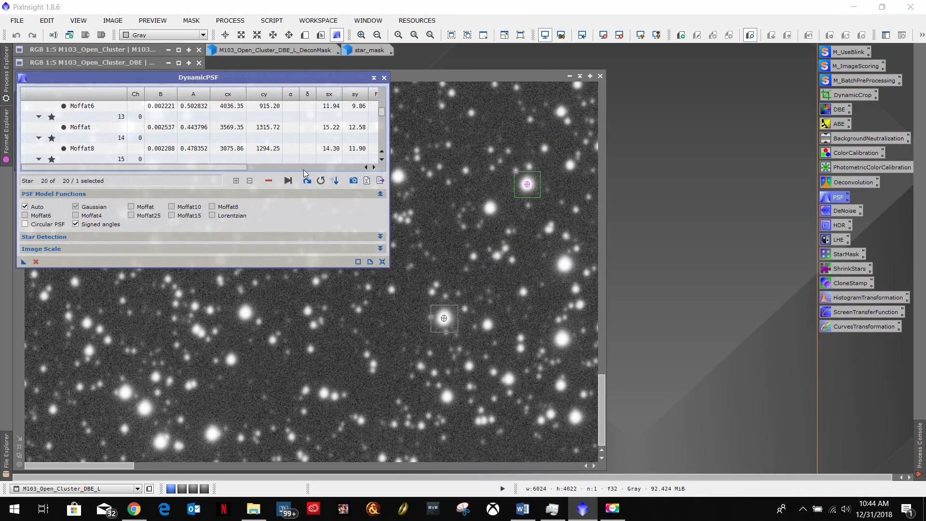
Generate the PSF image from the sampled stars, and slightly shorten the DynamicPSF window
{"action": "left_click", "coordinate": [354, 181]}
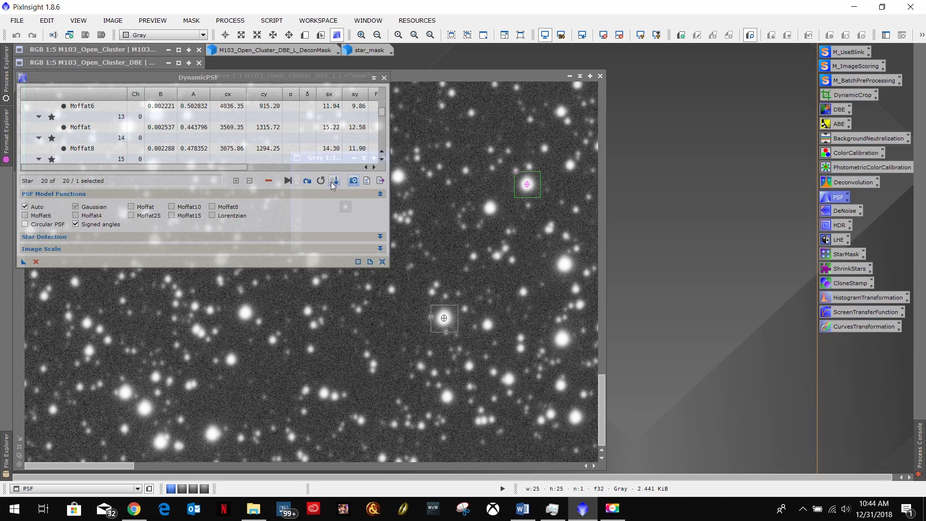
{"action": "left_click", "coordinate": [277, 83]}
{"action": "mouse_move", "coordinate": [921, 447]}
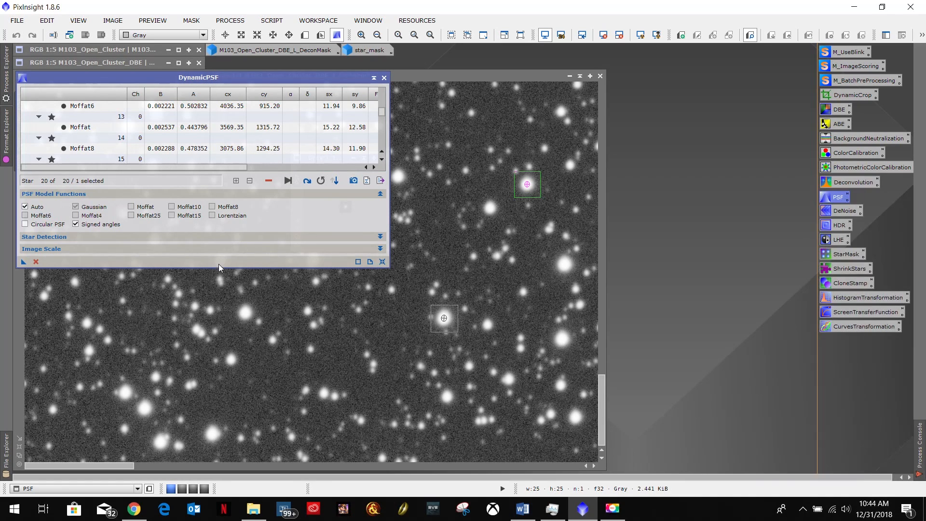
{"action": "mouse_move", "coordinate": [219, 269]}
{"action": "left_mouse_down"}
{"action": "mouse_move", "coordinate": [221, 366]}
{"action": "mouse_move", "coordinate": [222, 258]}
{"action": "left_mouse_up"}
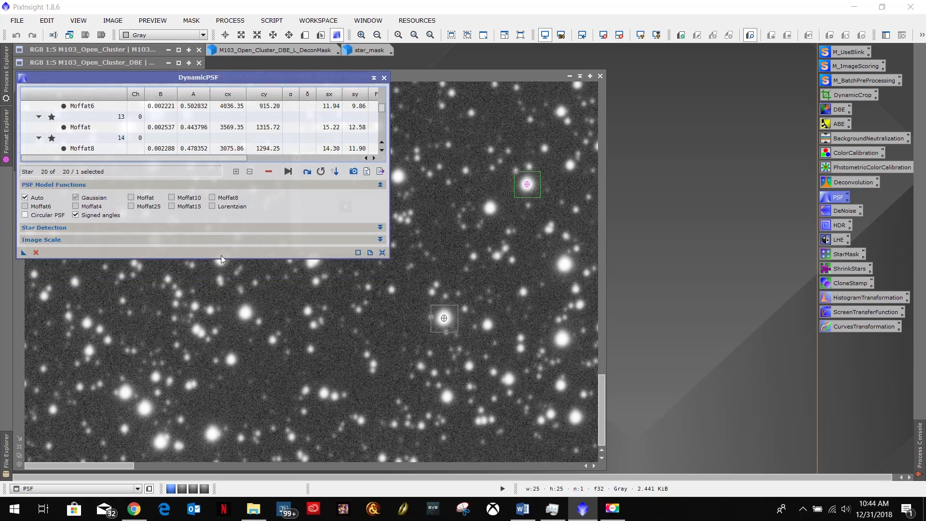
Expand the Star Detection and Image Scale settings in DynamicPSF, and review the sampled star list
{"action": "left_click", "coordinate": [93, 228]}
{"action": "left_click", "coordinate": [110, 273]}
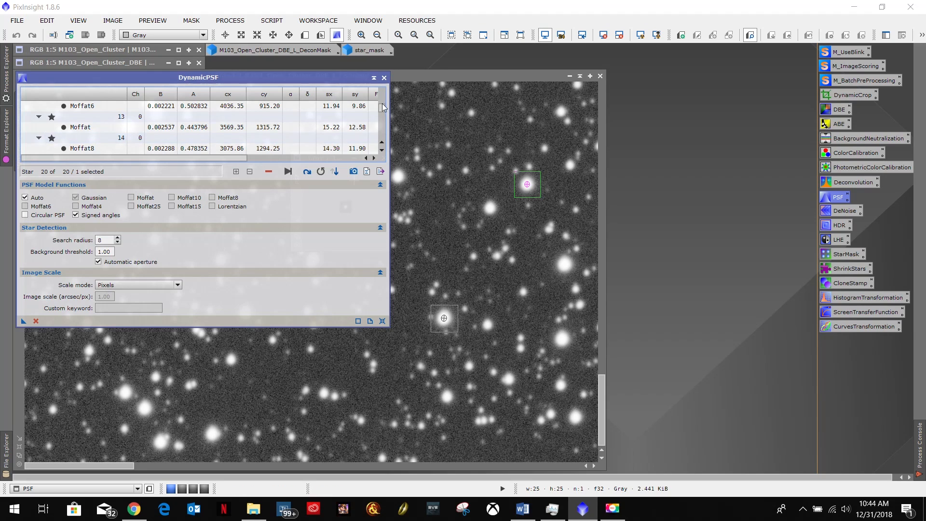
{"action": "scroll", "coordinate": [384, 108], "scroll_direction": "up", "scroll_amount": 3}
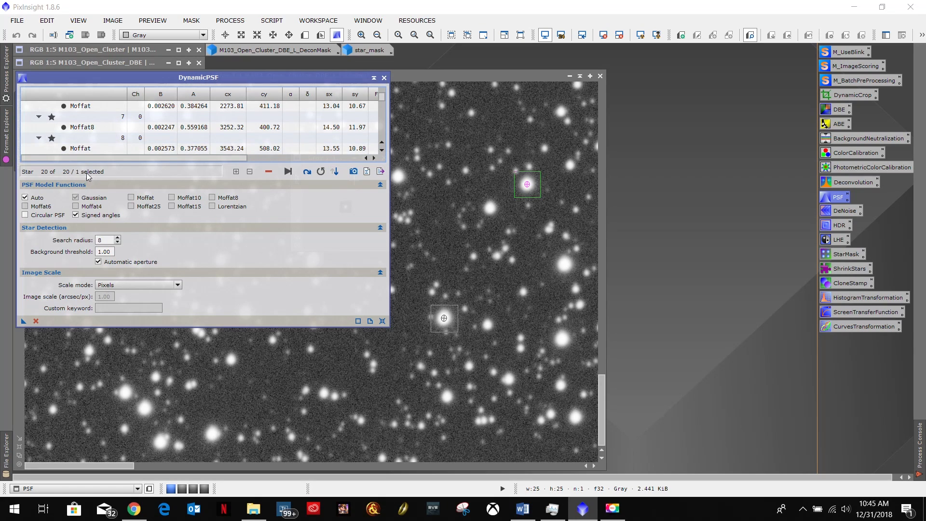
Select all 20 sampled stars in DynamicPSF, generate a new PSF image from them, and place it beside the first PSF image
{"action": "left_click", "coordinate": [171, 149]}
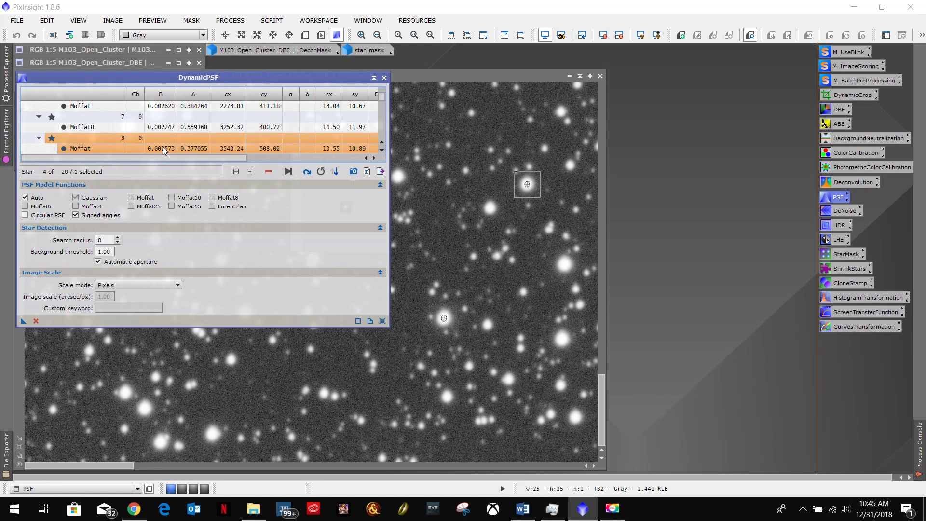
{"action": "key", "text": "ctrl+a"}
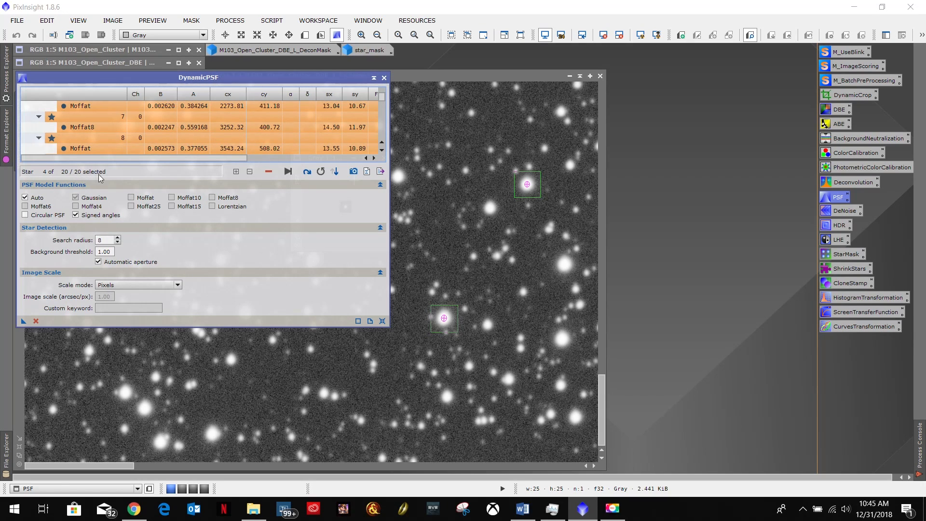
{"action": "left_click", "coordinate": [354, 171]}
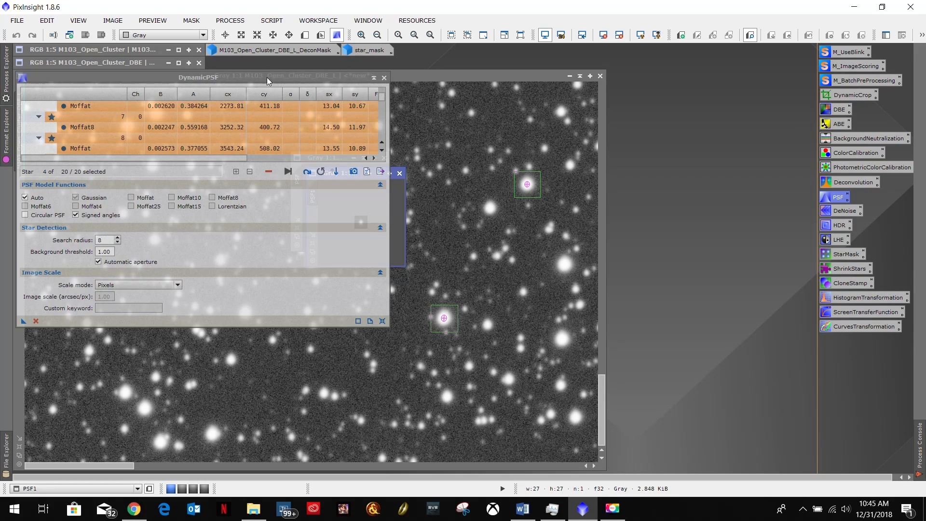
{"action": "left_click_drag", "start_coordinate": [264, 79], "coordinate": [751, 55]}
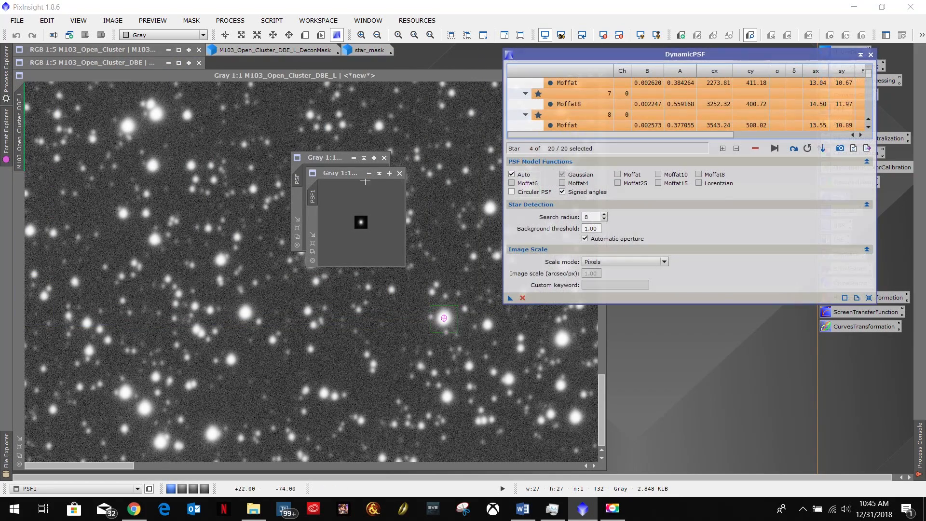
{"action": "left_click_drag", "start_coordinate": [355, 173], "coordinate": [240, 159]}
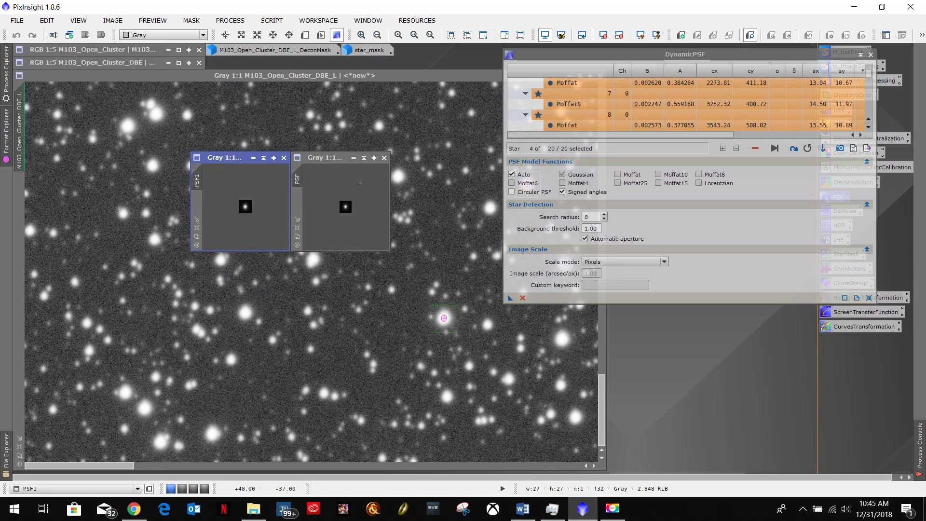
Enlarge the PSF and PSF1 images to compare their star shapes, and close the older PSF image
{"action": "scroll", "coordinate": [330, 210], "scroll_direction": "up", "scroll_amount": 2}
{"action": "scroll", "coordinate": [331, 210], "scroll_direction": "up", "scroll_amount": 4}
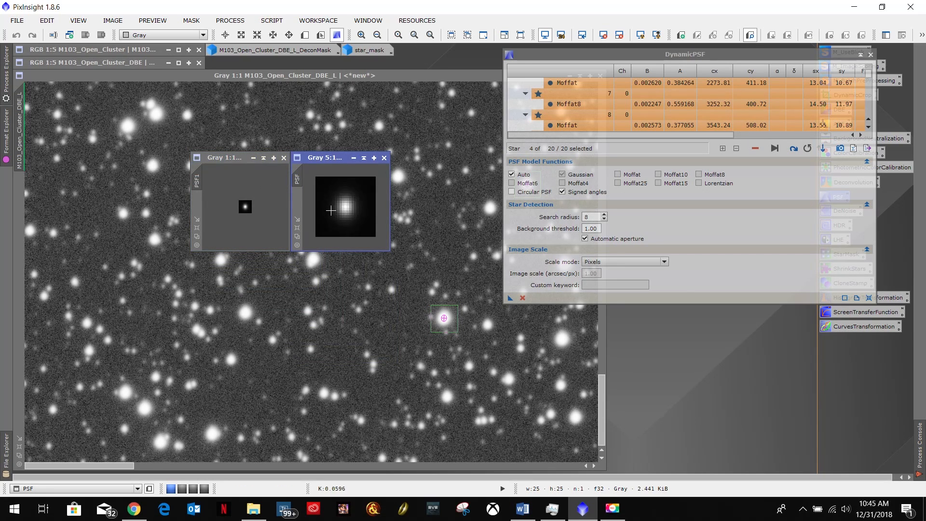
{"action": "scroll", "coordinate": [331, 209], "scroll_direction": "up", "scroll_amount": 1}
{"action": "scroll", "coordinate": [330, 209], "scroll_direction": "down", "scroll_amount": 1}
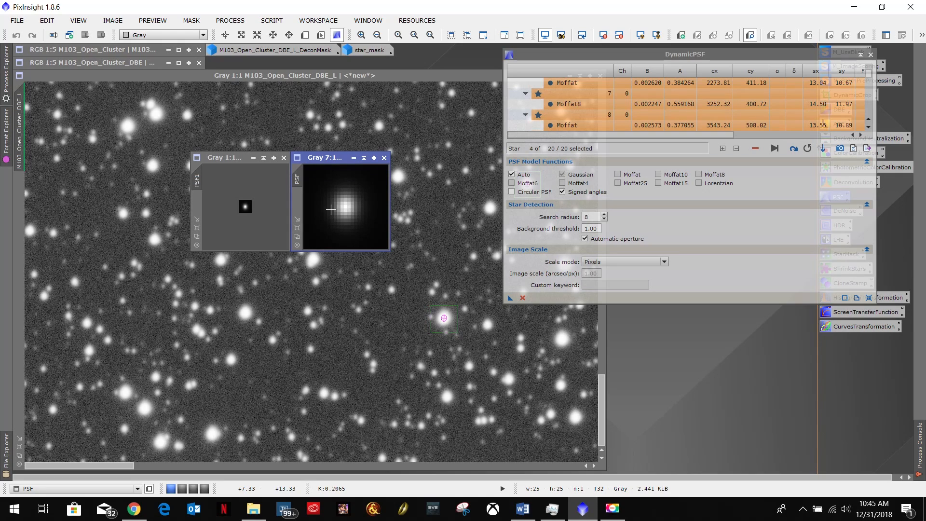
{"action": "left_click", "coordinate": [238, 173]}
{"action": "scroll", "coordinate": [245, 177], "scroll_direction": "up", "scroll_amount": 6}
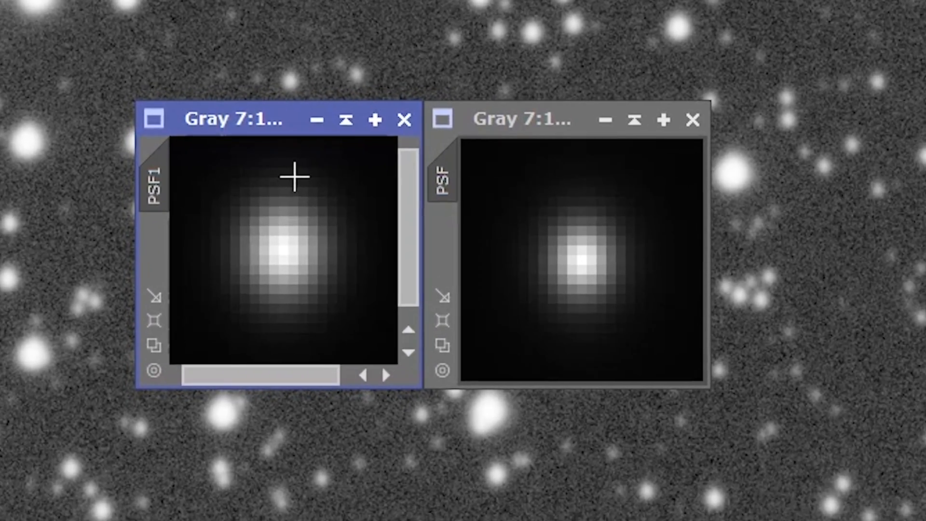
{"action": "scroll", "coordinate": [282, 177], "scroll_direction": "down", "scroll_amount": 1}
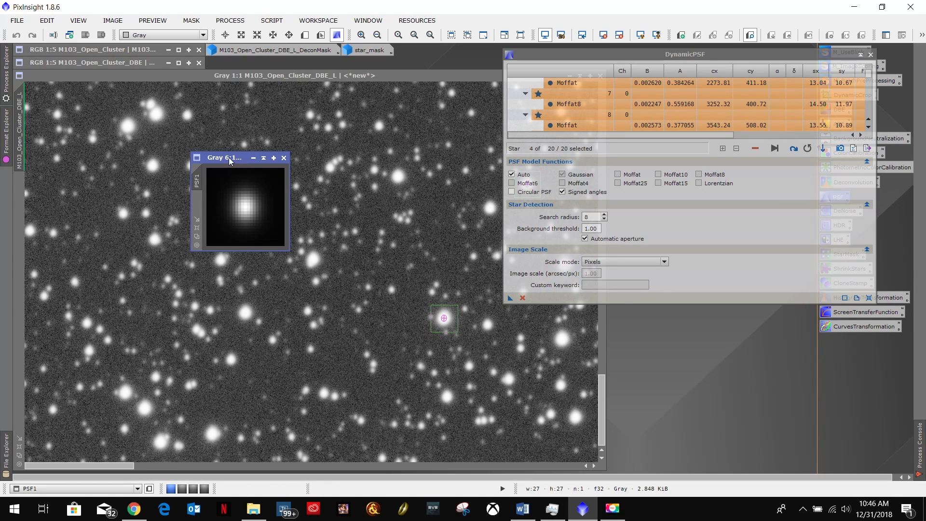
Minimize the PSF1 image beside the other iconized images, and close the DynamicPSF session
{"action": "left_click_drag", "start_coordinate": [230, 161], "coordinate": [363, 95]}
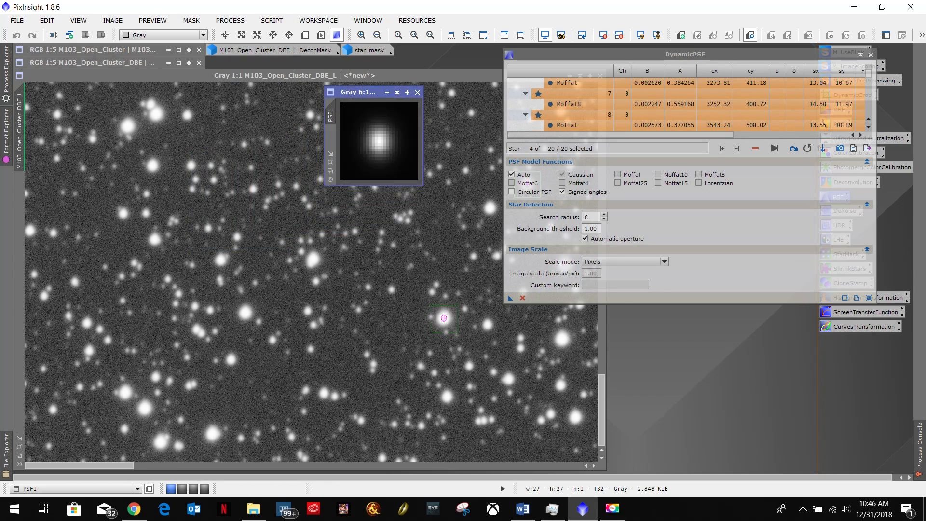
{"action": "left_click", "coordinate": [388, 94]}
{"action": "left_click_drag", "start_coordinate": [390, 143], "coordinate": [408, 56]}
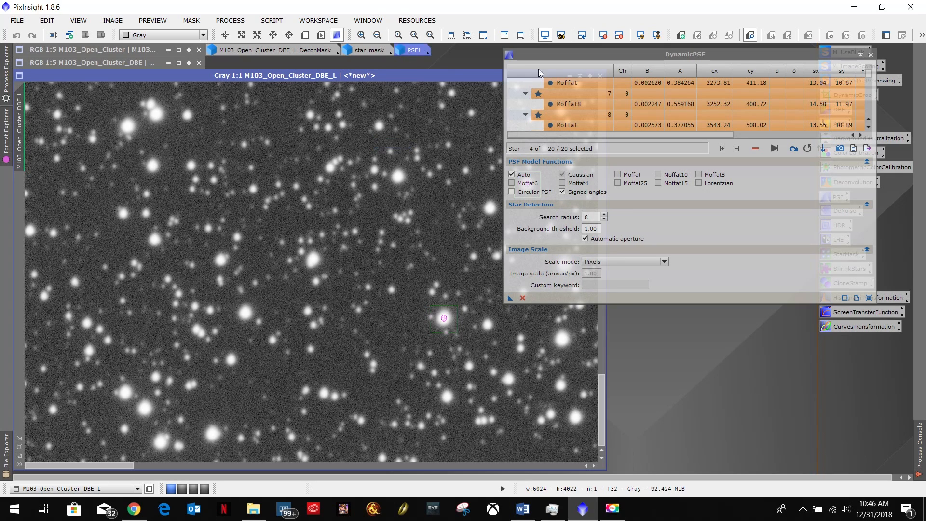
{"action": "left_click", "coordinate": [870, 56]}
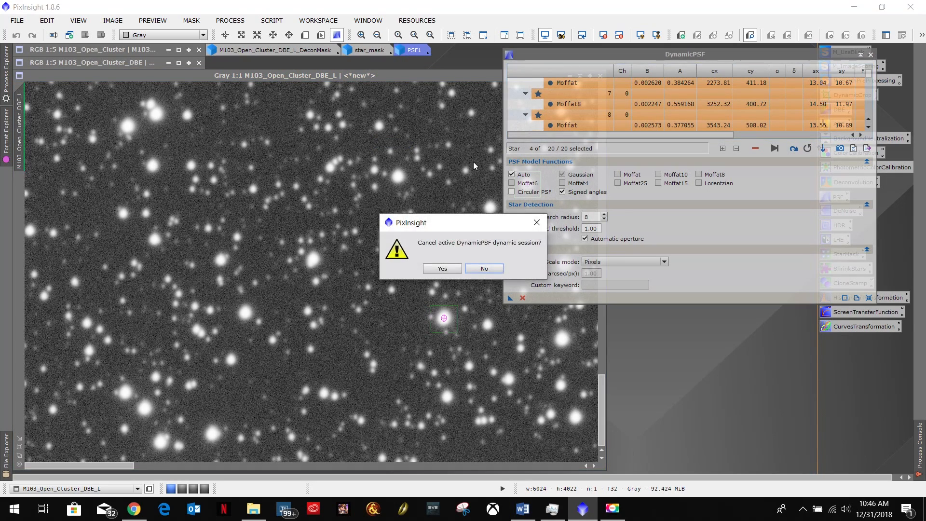
{"action": "left_click", "coordinate": [442, 268]}
{"action": "scroll", "coordinate": [411, 277], "scroll_direction": "down", "scroll_amount": 3}
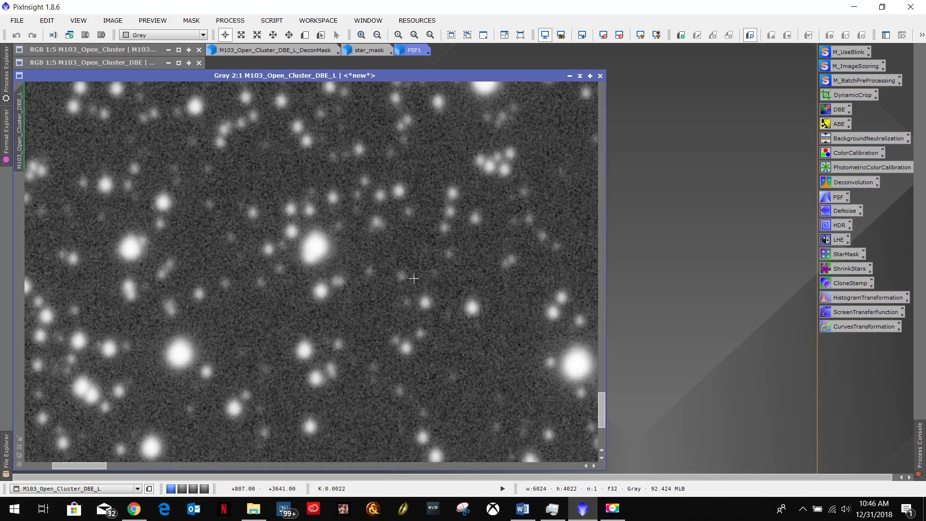
{"action": "scroll", "coordinate": [414, 280], "scroll_direction": "down", "scroll_amount": 1}
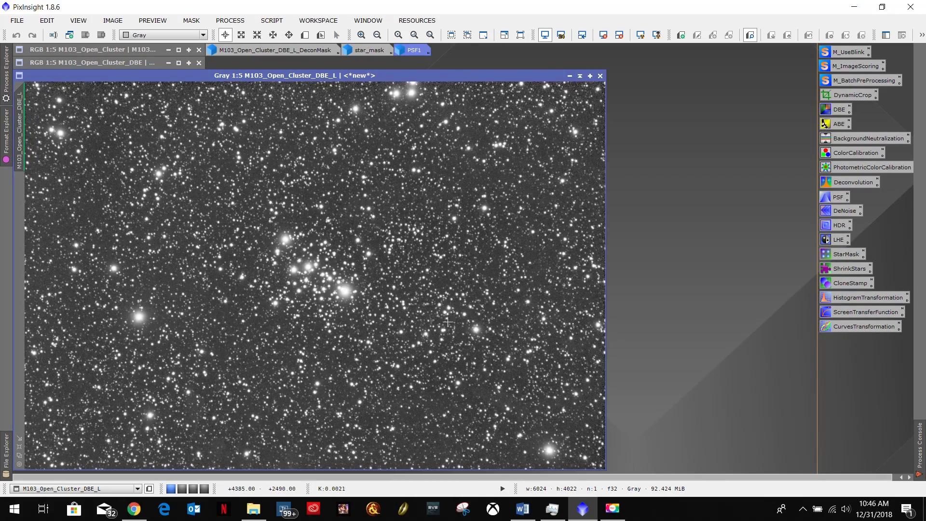
Check the Word note on applying the luminance mask, return to PixInsight, and arrange the luminance image beside the restored M103_Open_Cluster_DBE image
{"action": "left_click", "coordinate": [522, 508]}
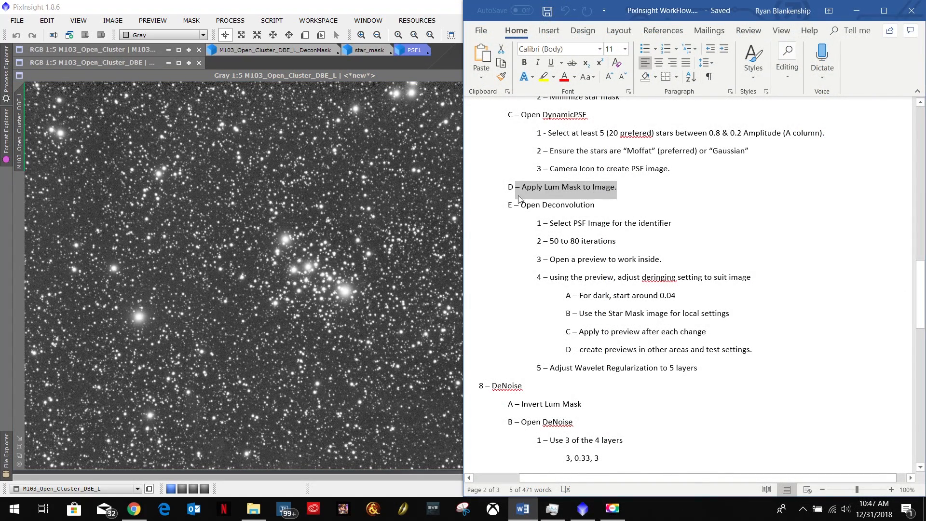
{"action": "left_click", "coordinate": [372, 7]}
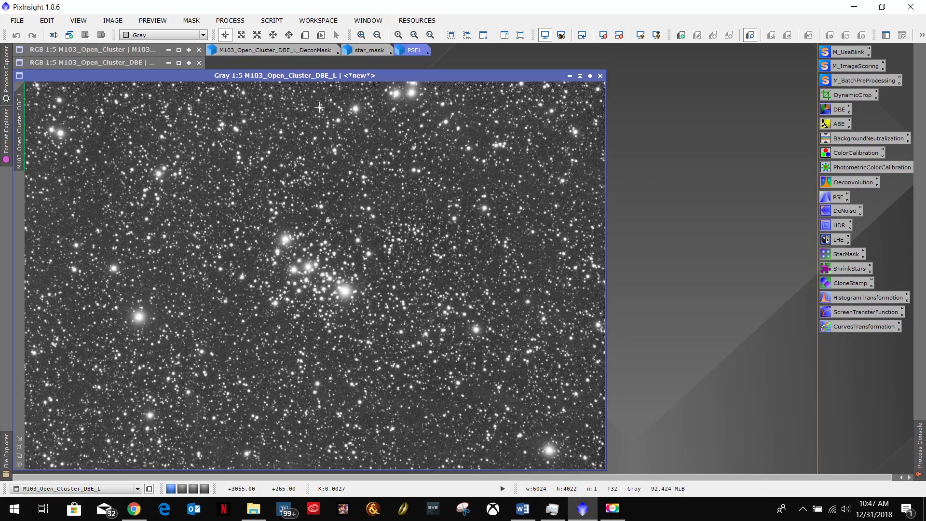
{"action": "left_click_drag", "start_coordinate": [395, 79], "coordinate": [603, 66]}
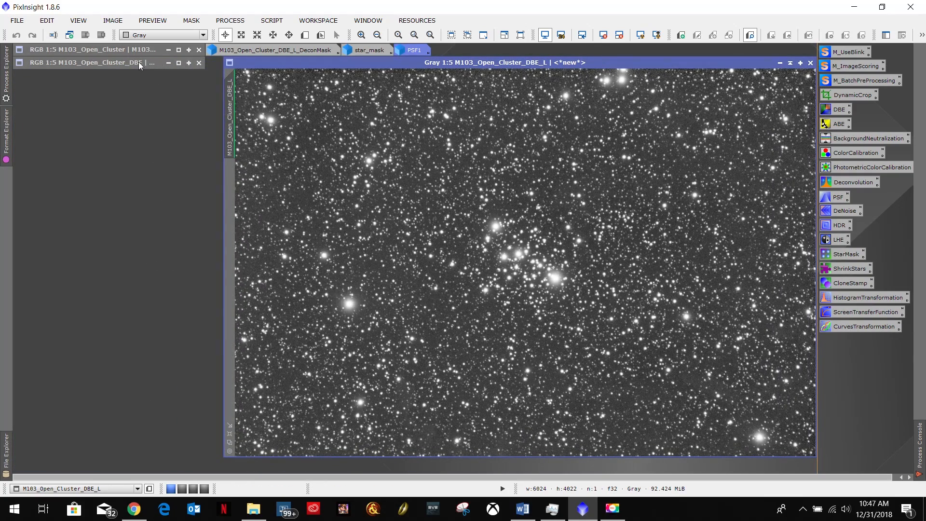
{"action": "left_click", "coordinate": [178, 63]}
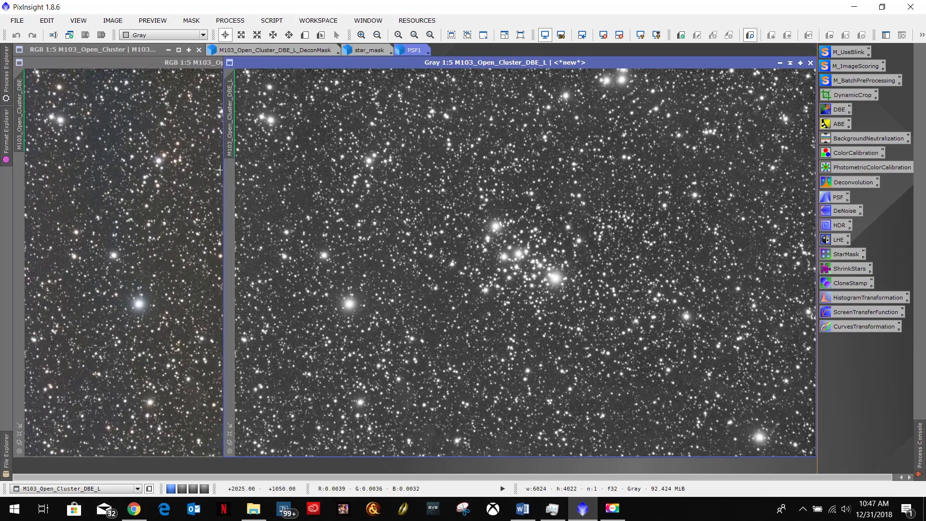
{"action": "left_click", "coordinate": [133, 65]}
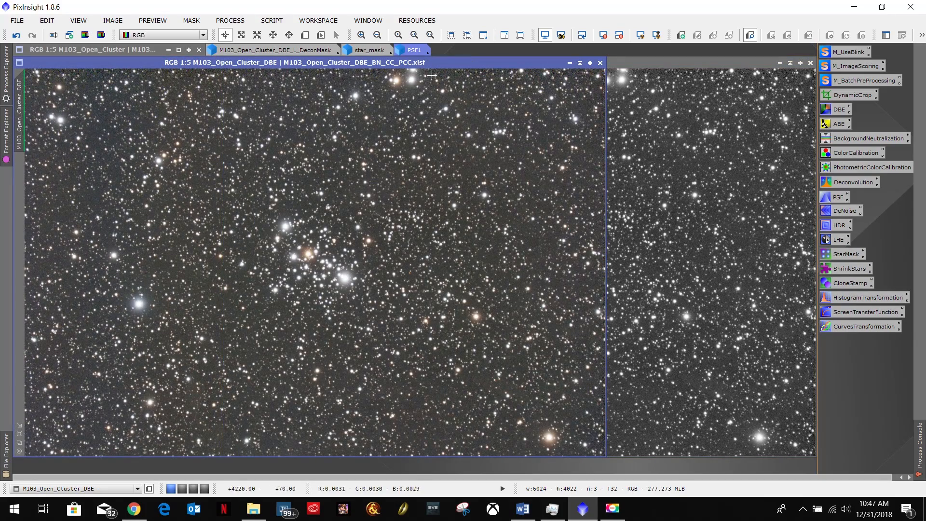
{"action": "left_click", "coordinate": [704, 63]}
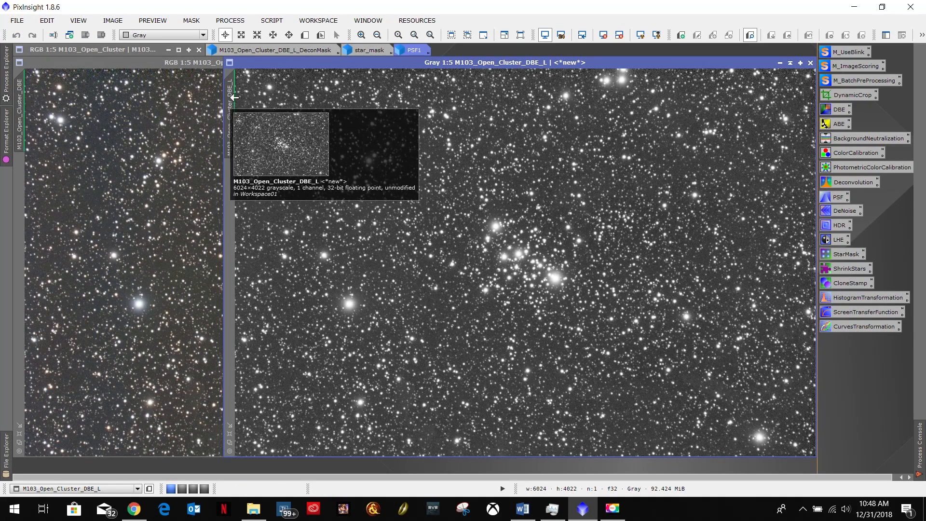
Apply M103_Open_Cluster_DBE_L as a mask to the M103_Open_Cluster_DBE image, and minimize the luminance image beside PSF1
{"action": "left_click_drag", "start_coordinate": [234, 91], "coordinate": [19, 213]}
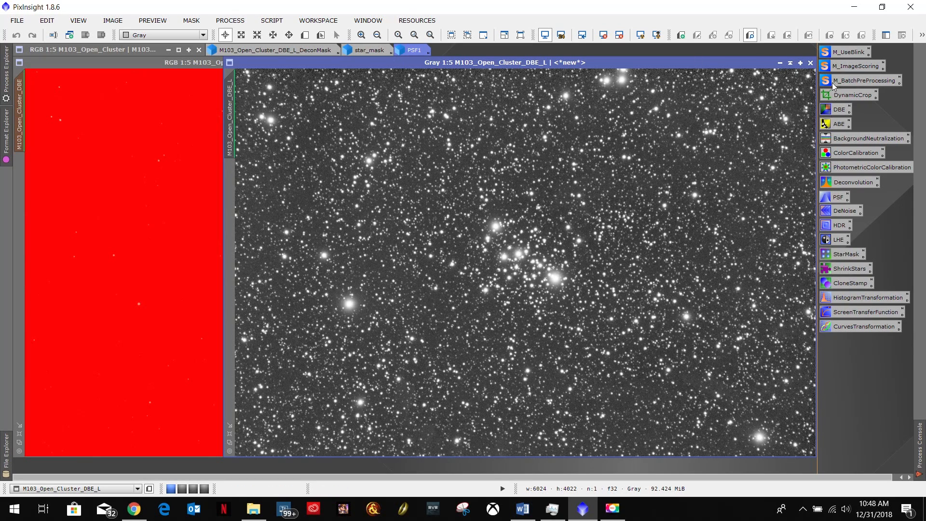
{"action": "left_click", "coordinate": [780, 63]}
{"action": "left_click", "coordinate": [762, 75]}
{"action": "left_click_drag", "start_coordinate": [554, 262], "coordinate": [467, 52]}
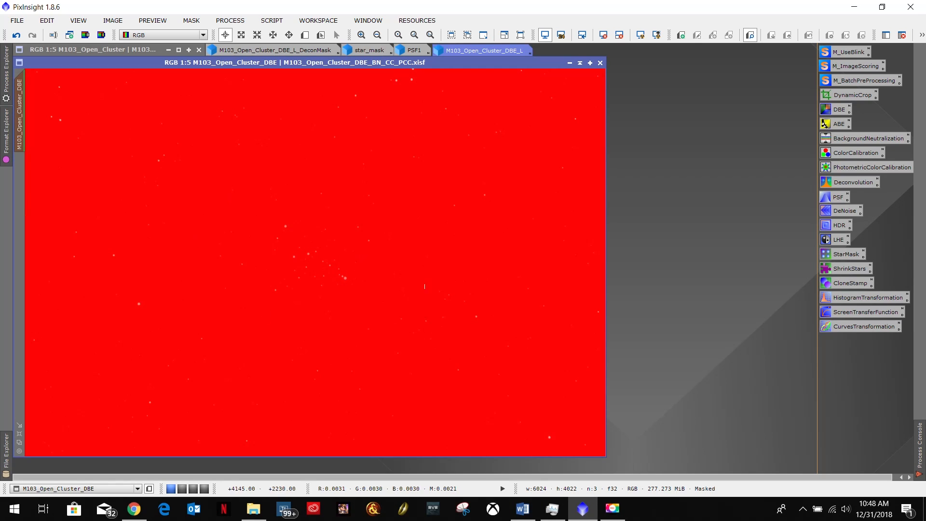
Invert the mask on the color image and inspect which parts of the cluster's bright stars are covered
{"action": "left_click", "coordinate": [191, 20]}
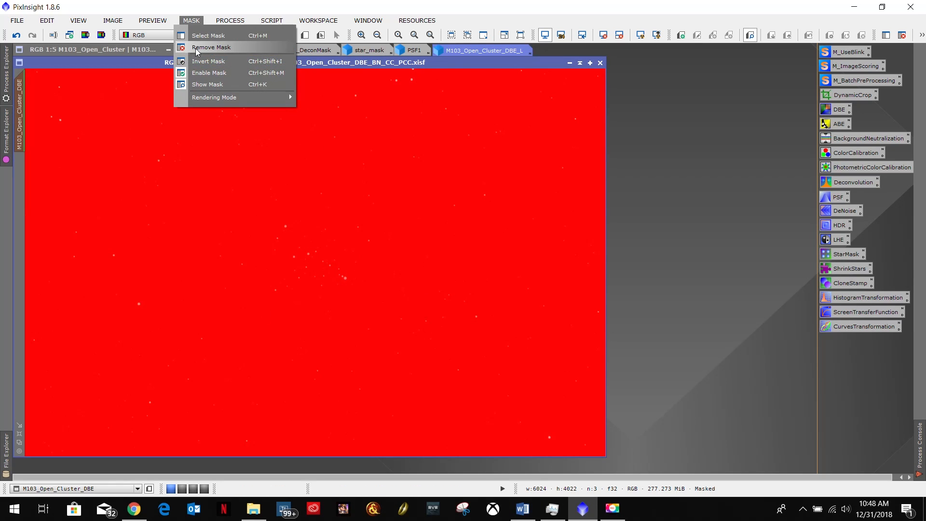
{"action": "left_click", "coordinate": [199, 62]}
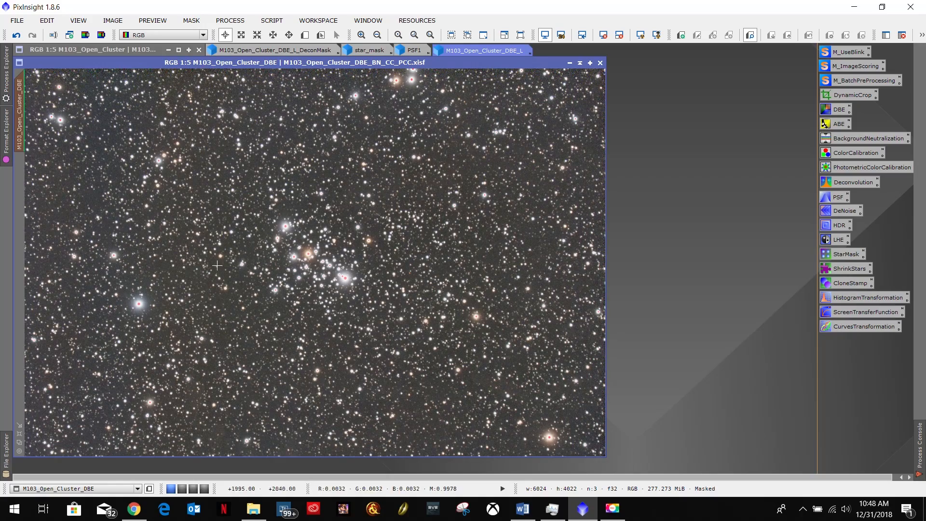
{"action": "scroll", "coordinate": [309, 257], "scroll_direction": "up", "scroll_amount": 5}
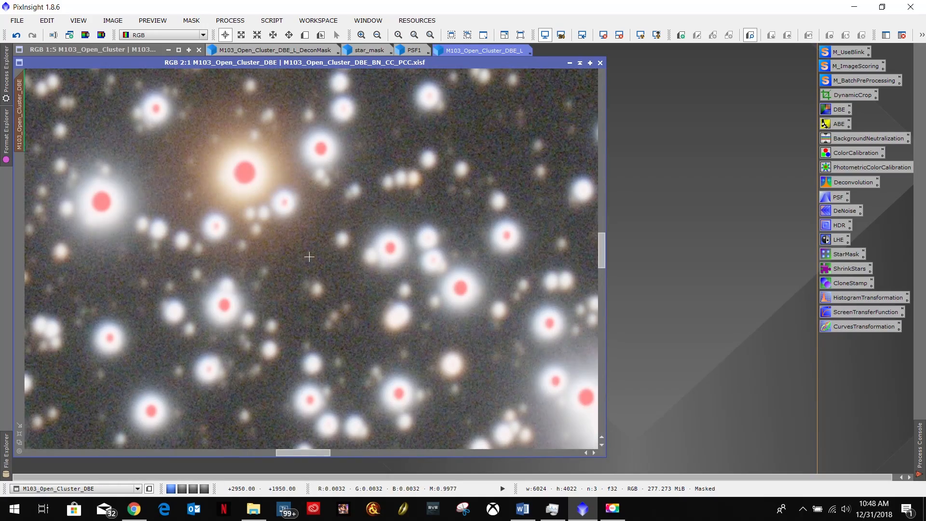
{"action": "scroll", "coordinate": [309, 257], "scroll_direction": "down", "scroll_amount": 4}
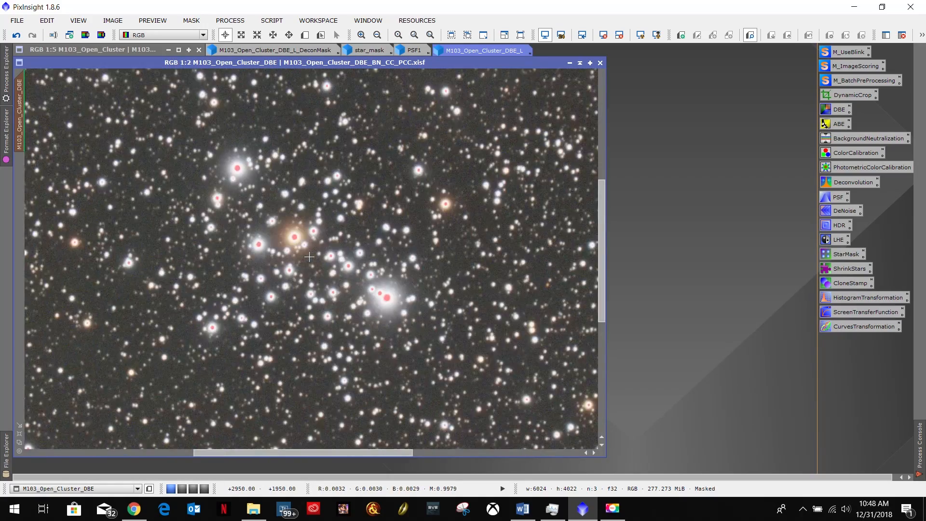
Invert the mask back so the background is protected, and inspect the exposed star cores in the cluster
{"action": "left_click", "coordinate": [193, 21]}
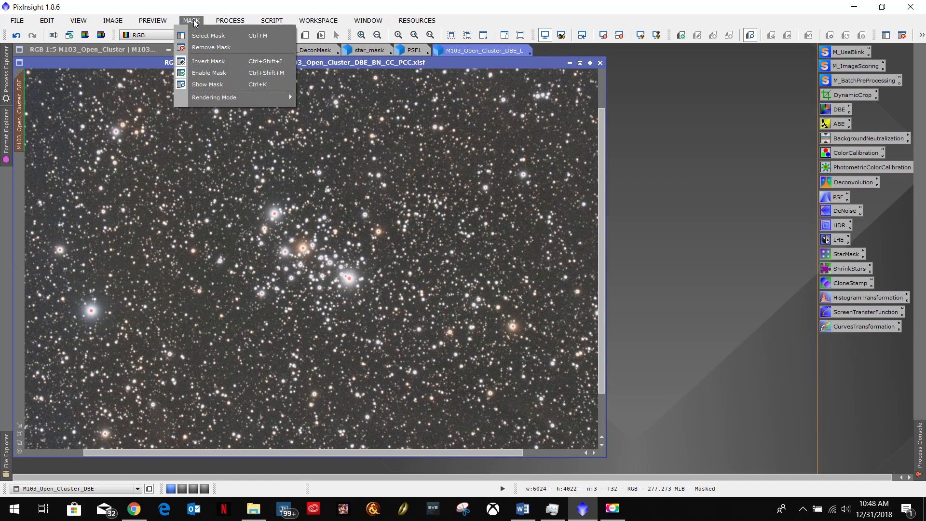
{"action": "left_click", "coordinate": [200, 70]}
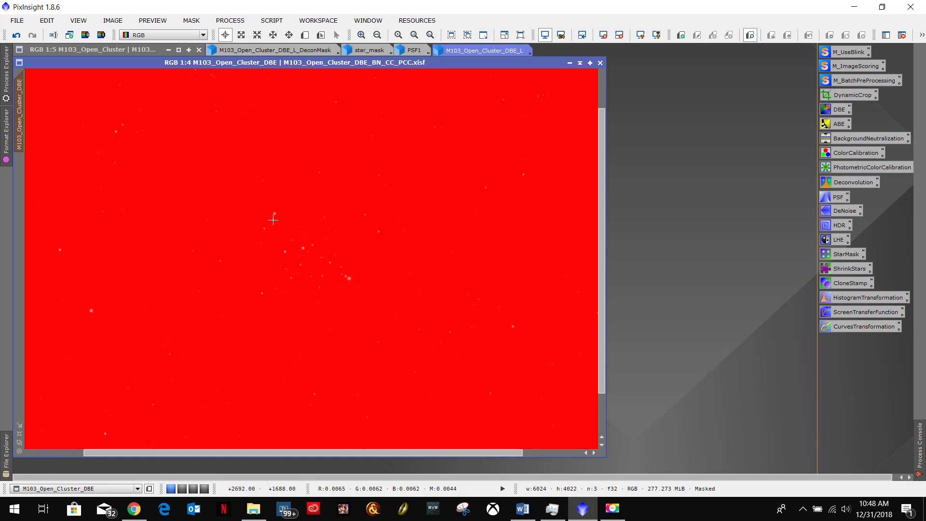
{"action": "scroll", "coordinate": [301, 251], "scroll_direction": "up", "scroll_amount": 5}
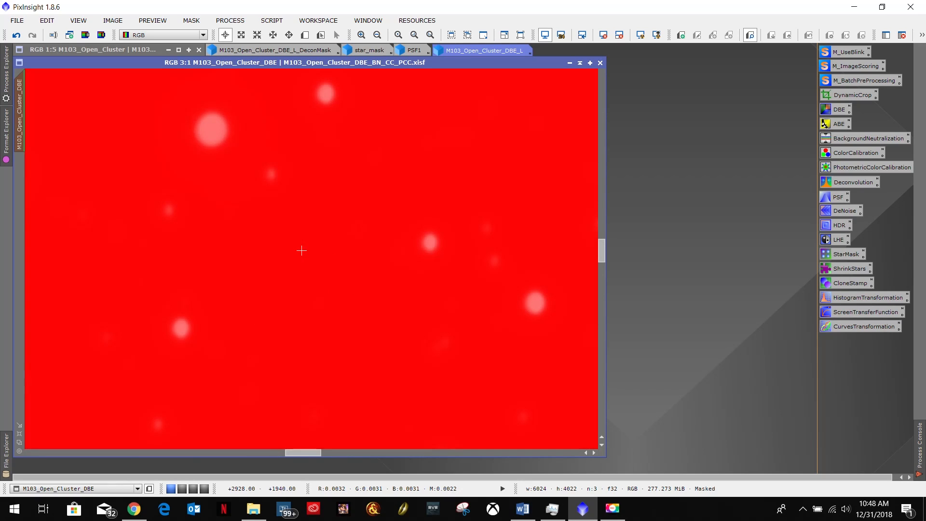
{"action": "scroll", "coordinate": [302, 251], "scroll_direction": "down", "scroll_amount": 7}
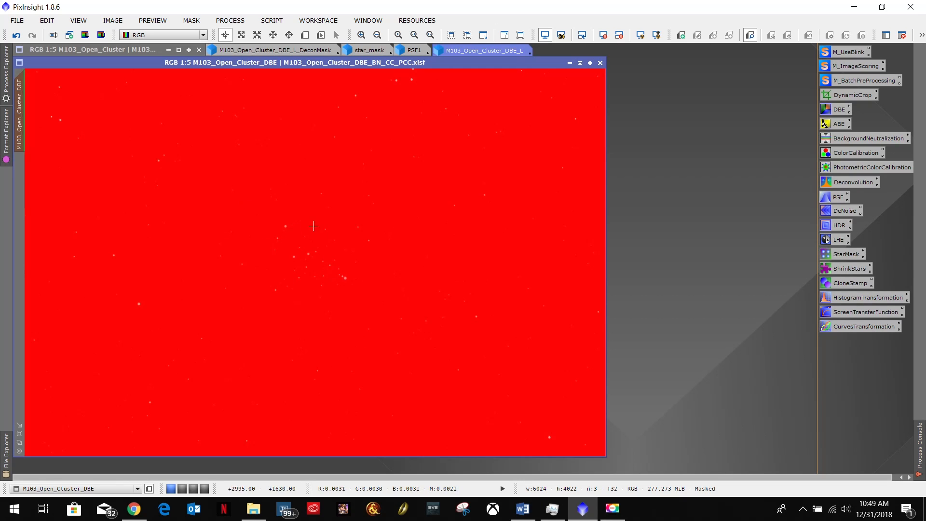
Hide the mask overlay on the color image, and bring the luminance image alongside to compare the identifier tabs of both images
{"action": "left_click", "coordinate": [190, 23]}
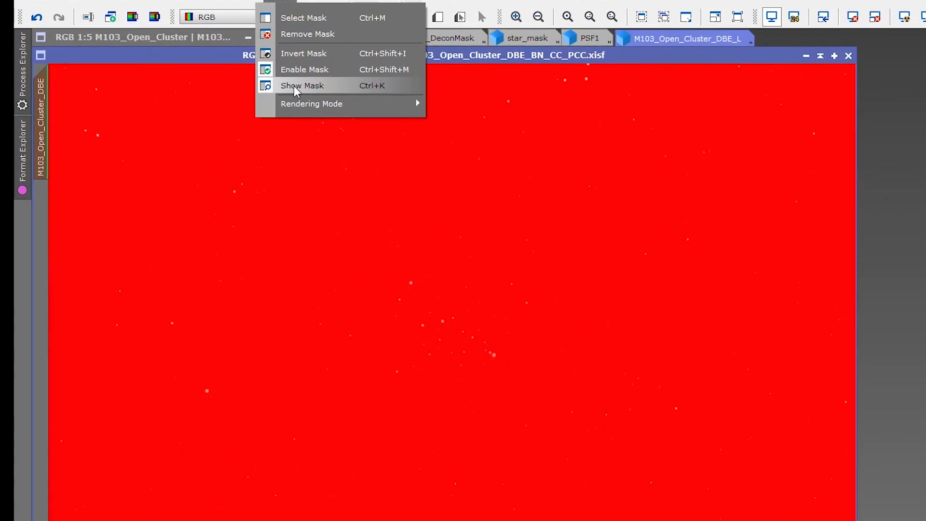
{"action": "left_click", "coordinate": [201, 85]}
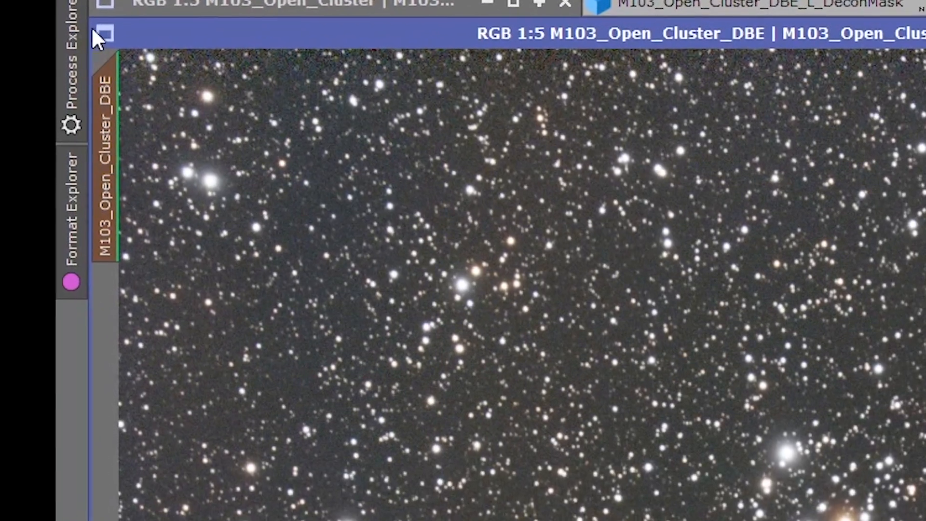
{"action": "mouse_move", "coordinate": [108, 238]}
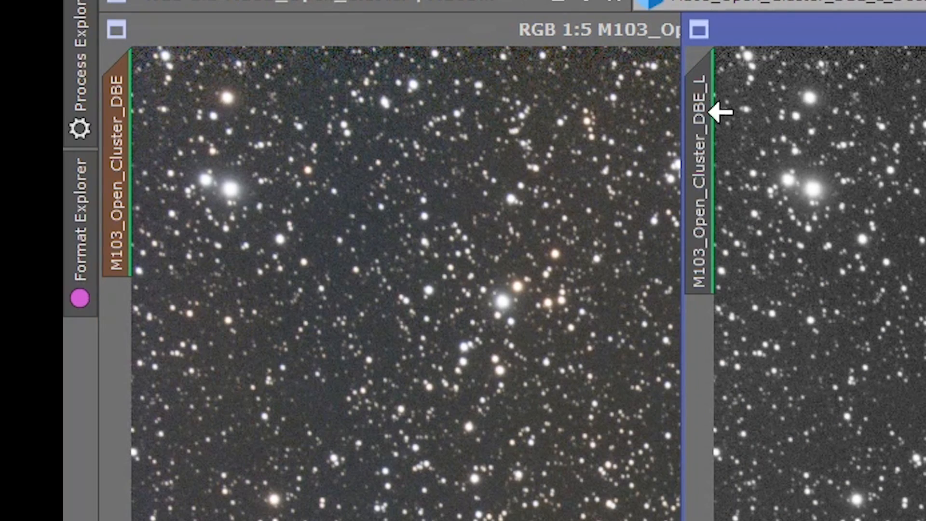
{"action": "left_click_drag", "start_coordinate": [871, 10], "coordinate": [323, 19]}
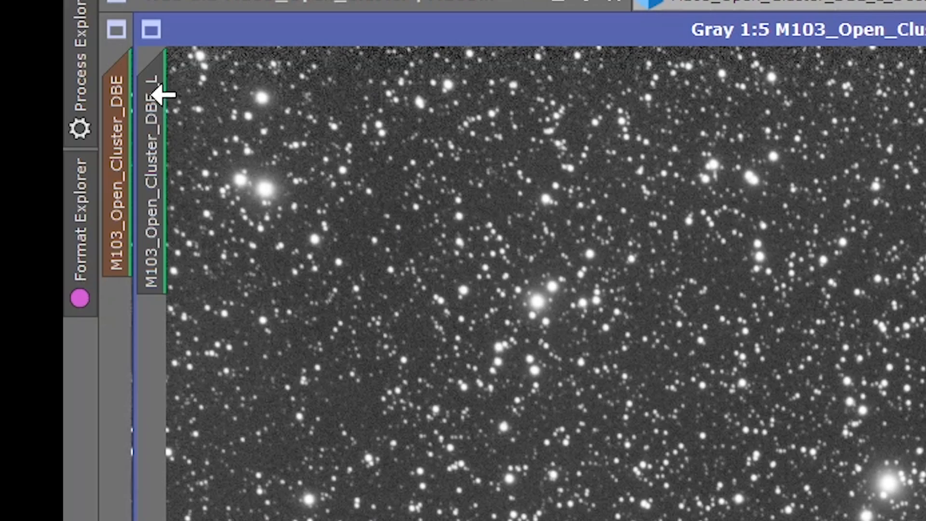
{"action": "mouse_move", "coordinate": [147, 175]}
{"action": "mouse_move", "coordinate": [120, 128]}
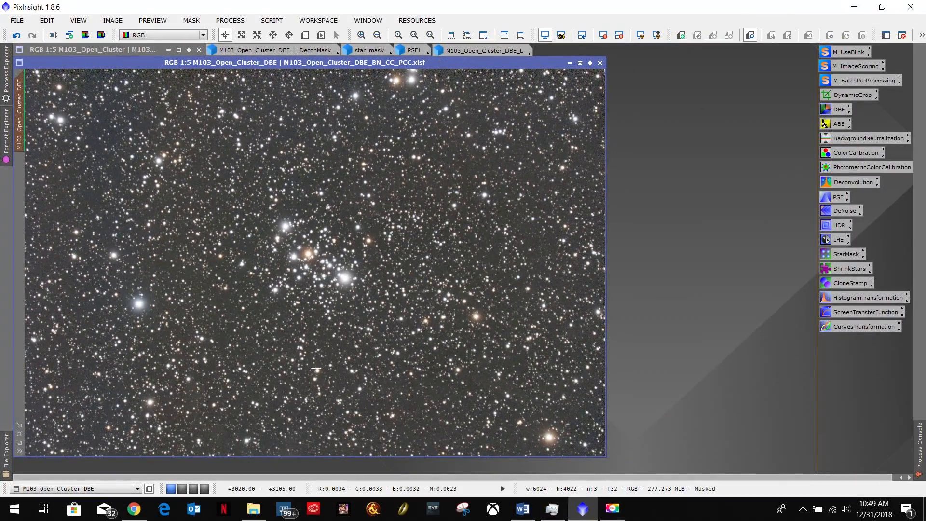
Switch to the Word workflow notes to mark the Open Deconvolution entry, and return to PixInsight to open the Deconvolution process
{"action": "left_click", "coordinate": [522, 508]}
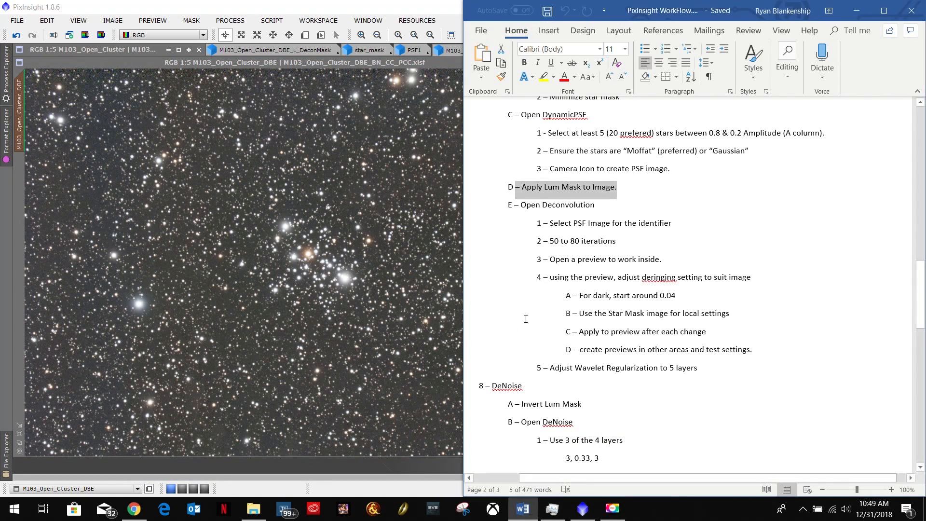
{"action": "left_click", "coordinate": [561, 192]}
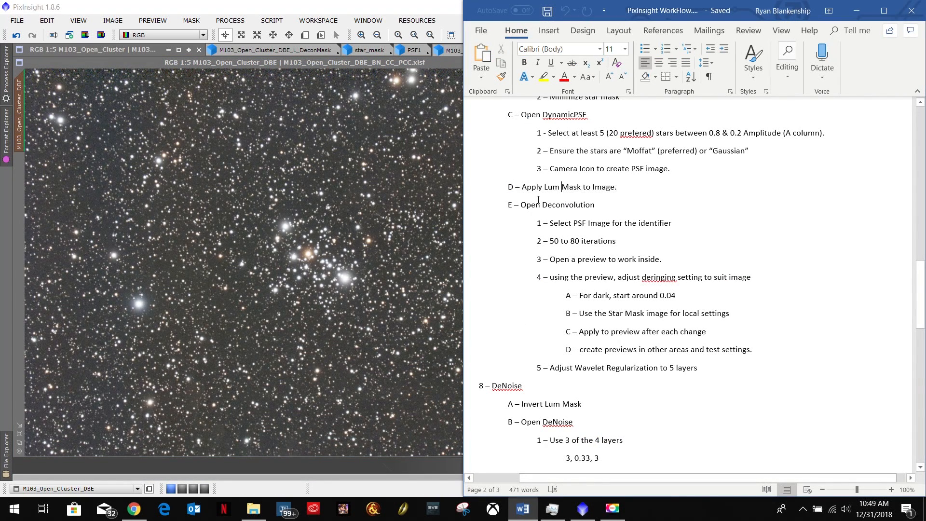
{"action": "left_click_drag", "start_coordinate": [521, 204], "coordinate": [594, 205]}
{"action": "left_click", "coordinate": [856, 11]}
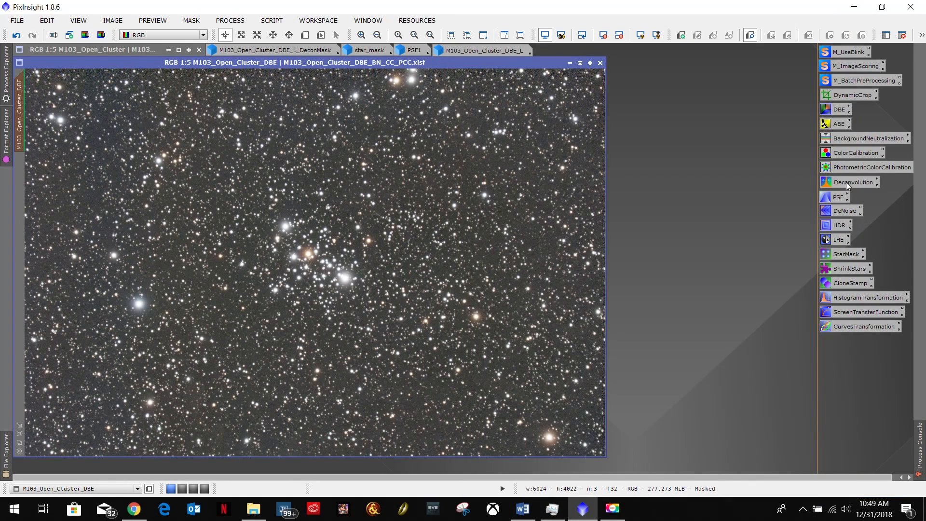
{"action": "double_click", "coordinate": [850, 183]}
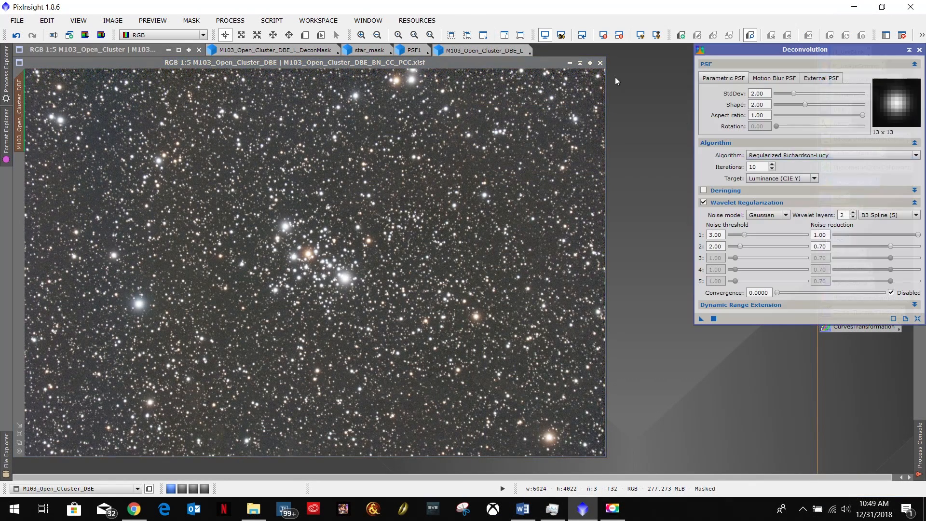
{"action": "left_click", "coordinate": [227, 22]}
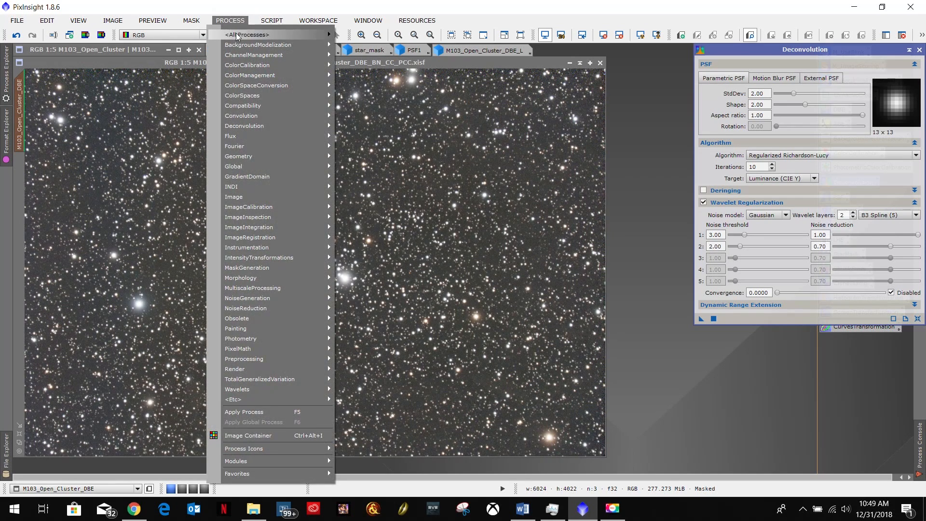
{"action": "mouse_move", "coordinate": [326, 36]}
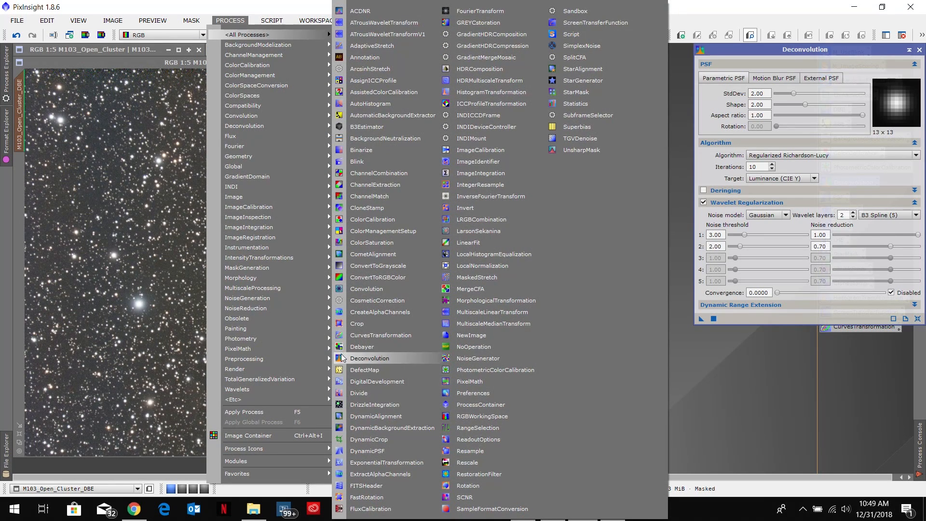
{"action": "left_click", "coordinate": [716, 4]}
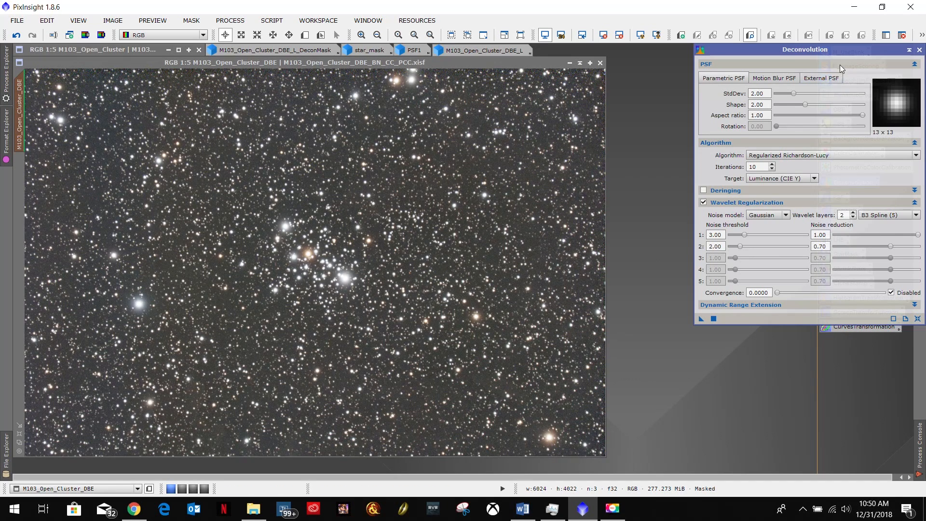
Move the Deconvolution window beside the color image, and select PSF1 as its external PSF view
{"action": "left_click_drag", "start_coordinate": [851, 51], "coordinate": [763, 51]}
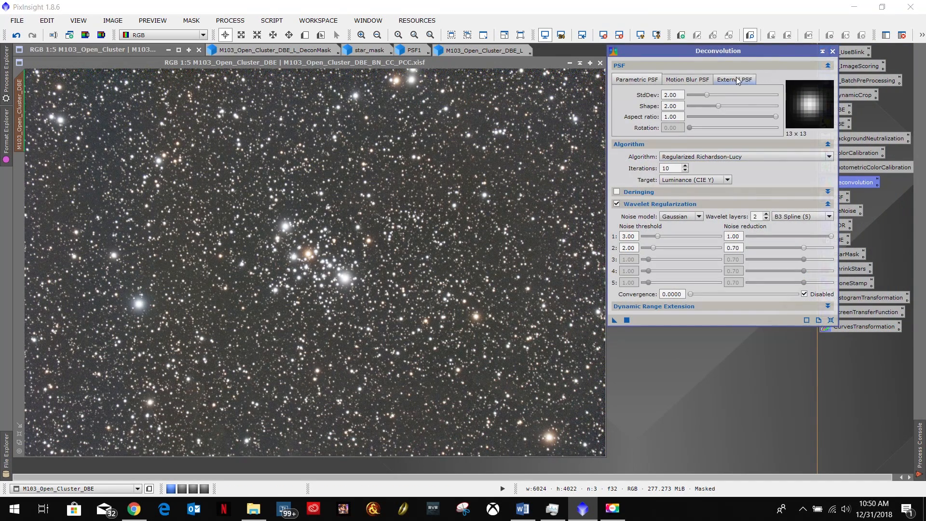
{"action": "left_click", "coordinate": [739, 80]}
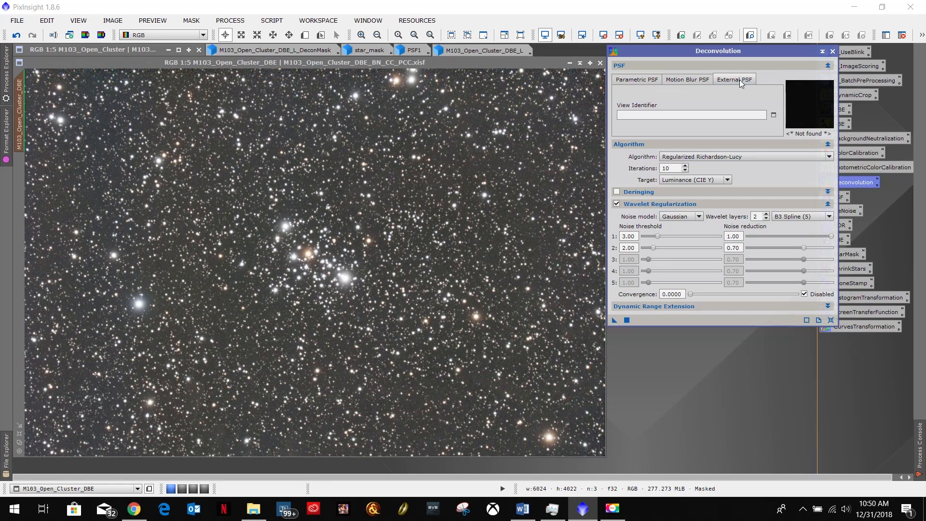
{"action": "left_click", "coordinate": [648, 79]}
{"action": "left_click", "coordinate": [736, 78]}
{"action": "left_click", "coordinate": [774, 115]}
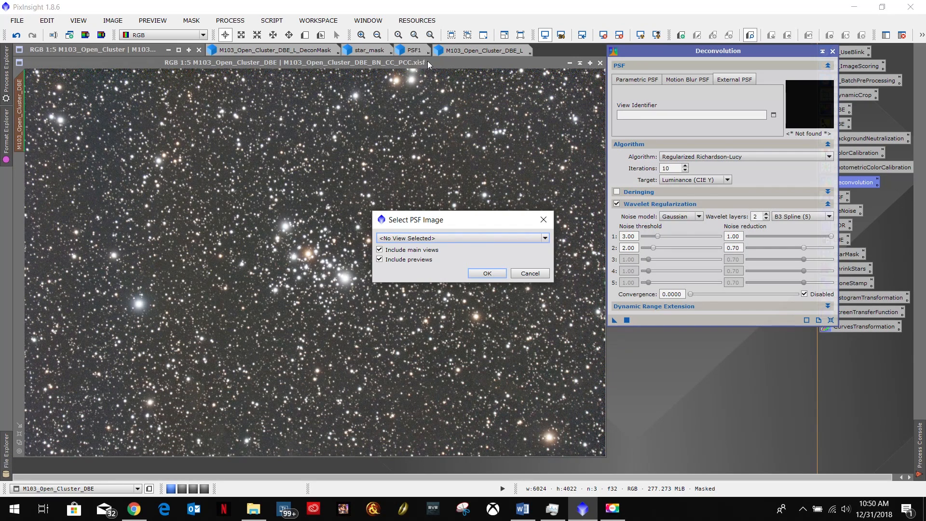
{"action": "left_click", "coordinate": [545, 239]}
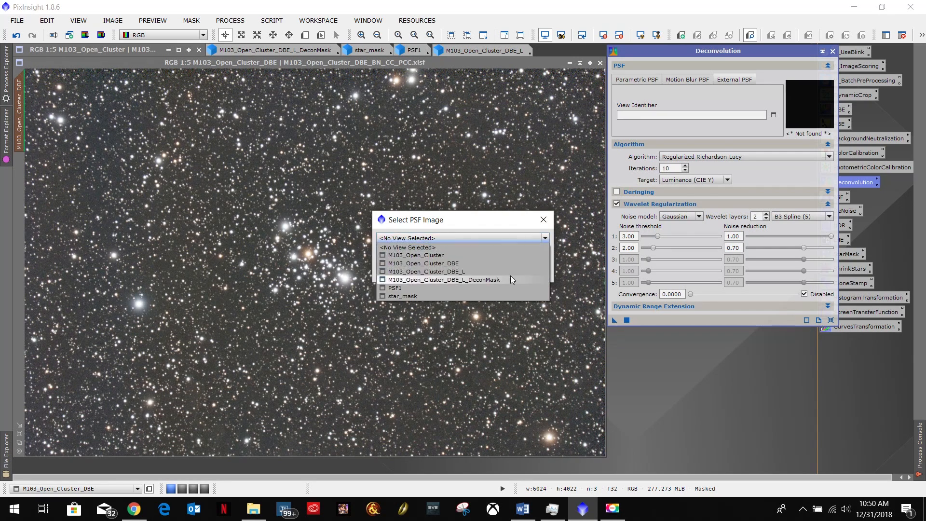
{"action": "left_click", "coordinate": [392, 289]}
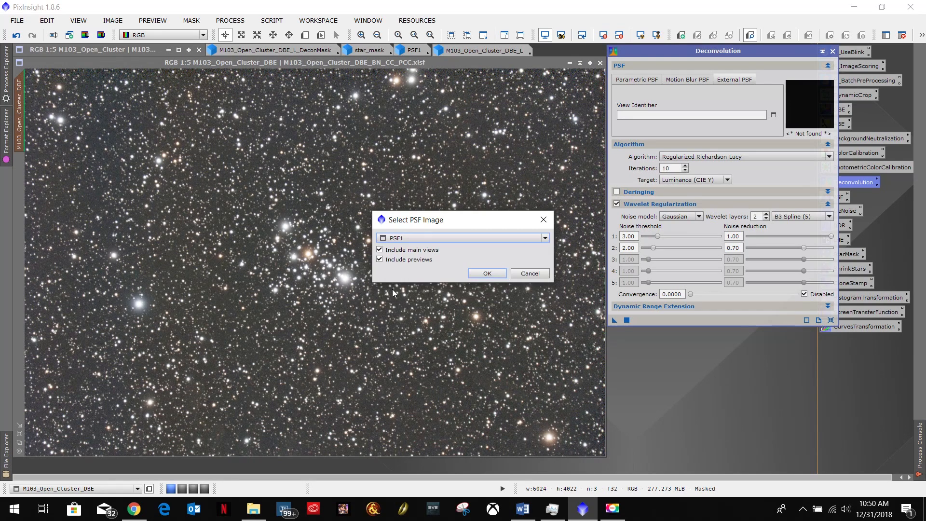
{"action": "left_click", "coordinate": [486, 273]}
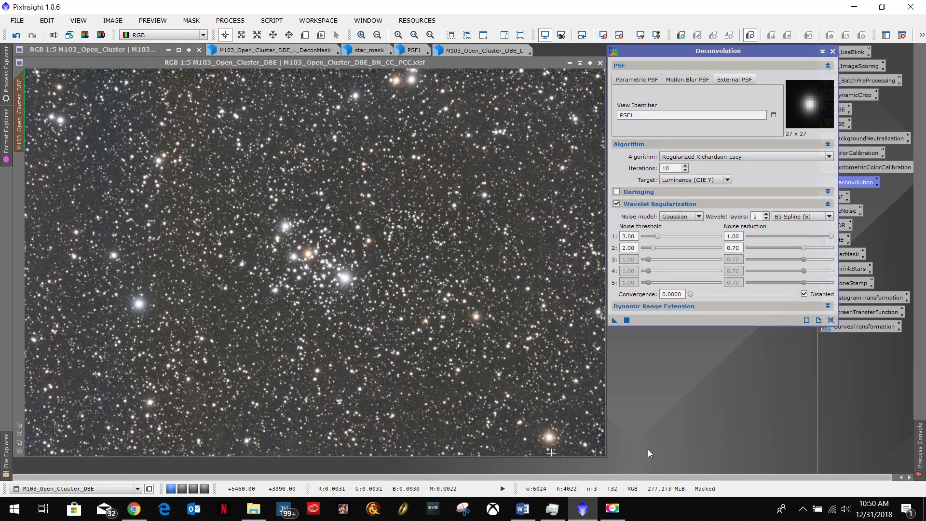
Check the recommended iterations in the Word notes, and set the Deconvolution iterations to 80 in PixInsight
{"action": "left_click", "coordinate": [522, 508]}
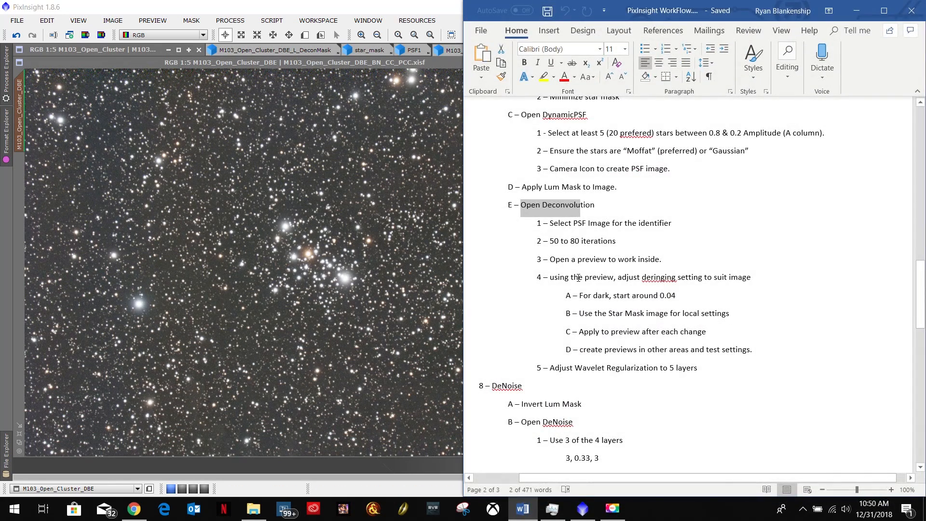
{"action": "left_click_drag", "start_coordinate": [617, 242], "coordinate": [536, 241]}
{"action": "left_click", "coordinate": [856, 11]}
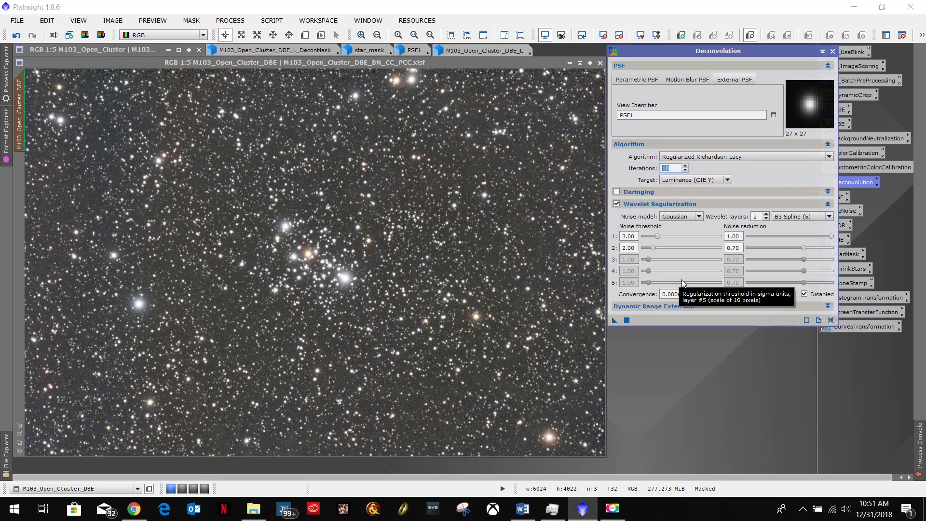
{"action": "type", "text": "8"}
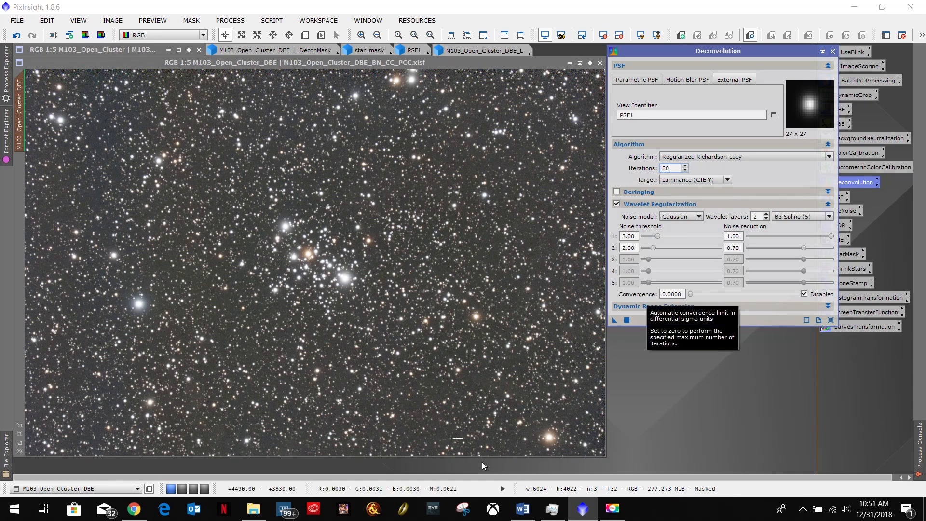
Following the notes' preview entry, create a preview of about 795 × 1210 pixels over the cluster's bright stars and open it
{"action": "left_click", "coordinate": [529, 515]}
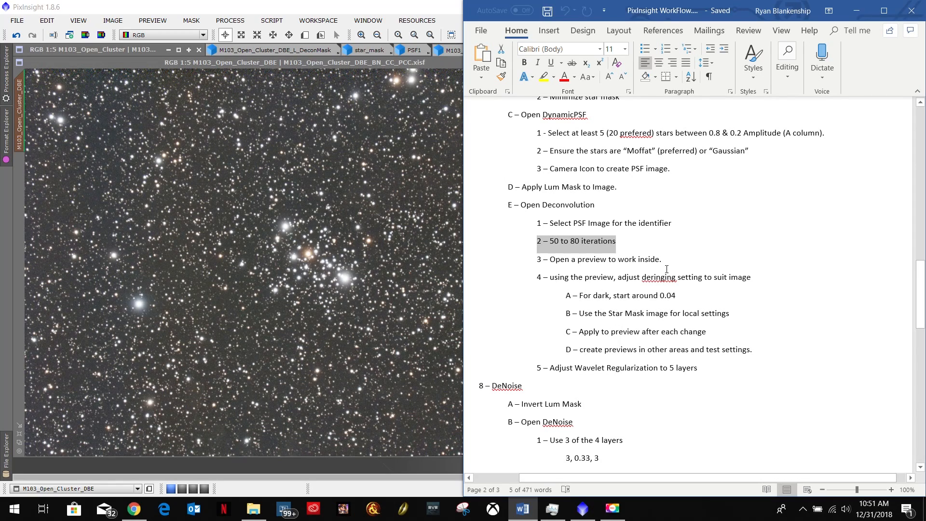
{"action": "left_click_drag", "start_coordinate": [671, 258], "coordinate": [550, 259]}
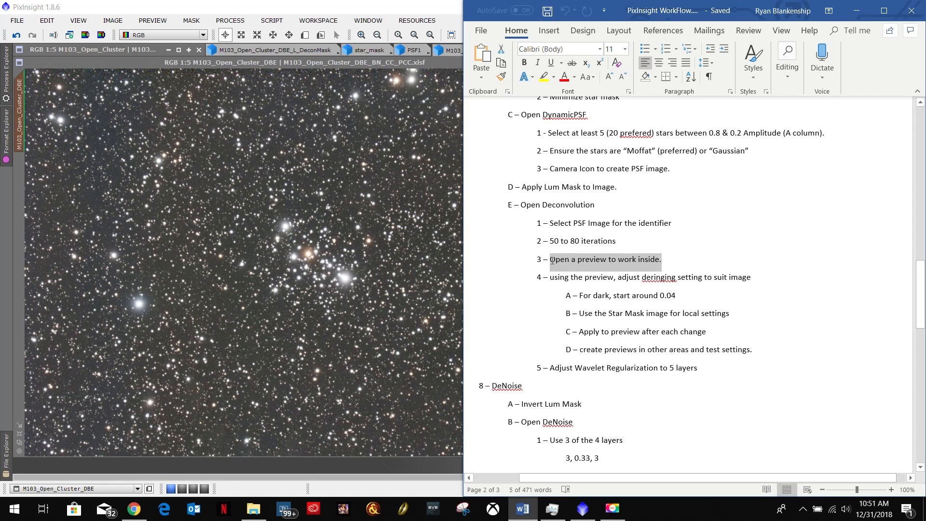
{"action": "left_click", "coordinate": [856, 10]}
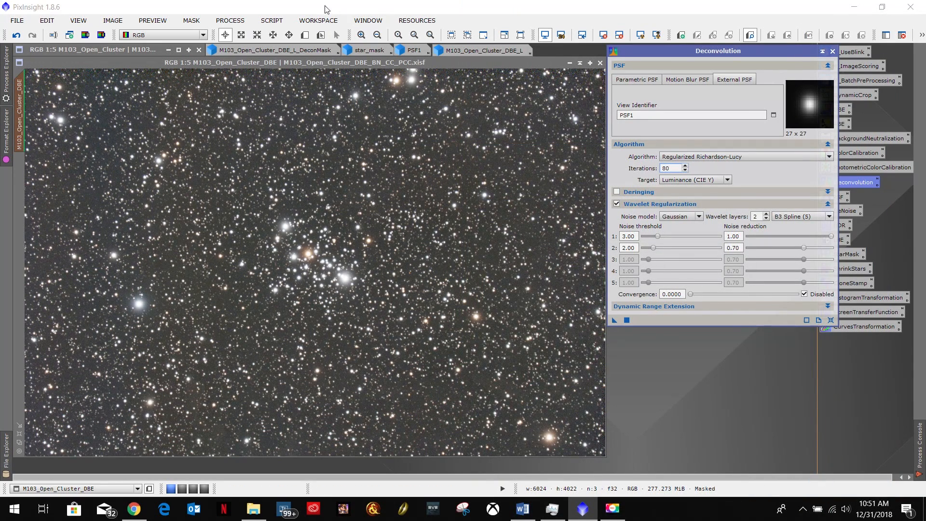
{"action": "left_click", "coordinate": [305, 36]}
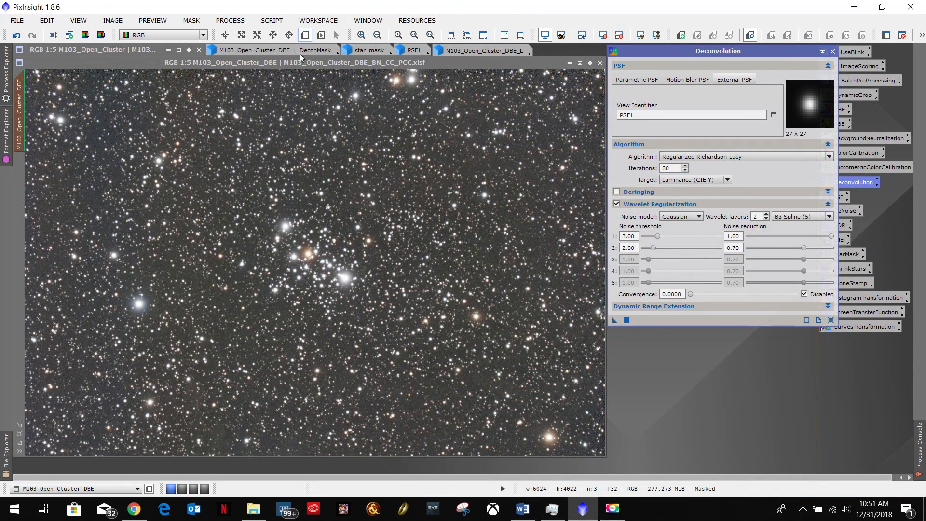
{"action": "left_click_drag", "start_coordinate": [244, 205], "coordinate": [320, 321]}
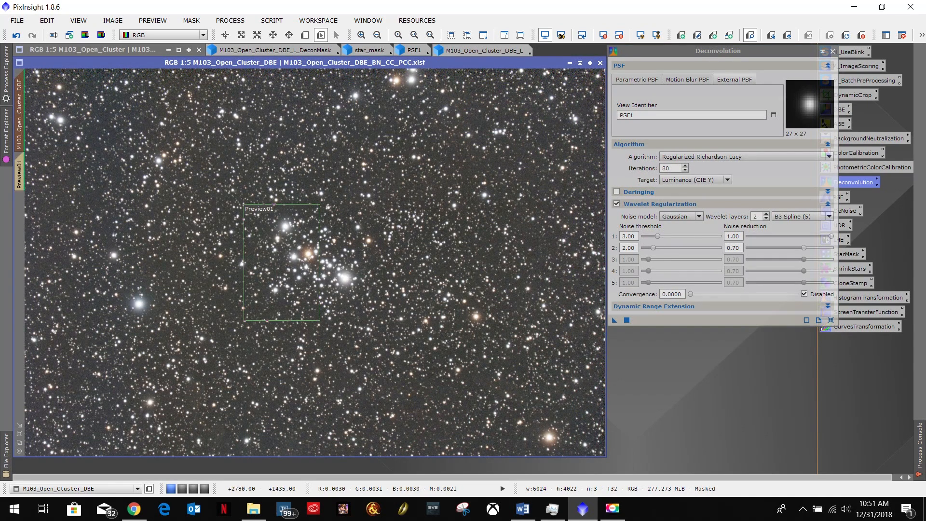
{"action": "left_click", "coordinate": [20, 174]}
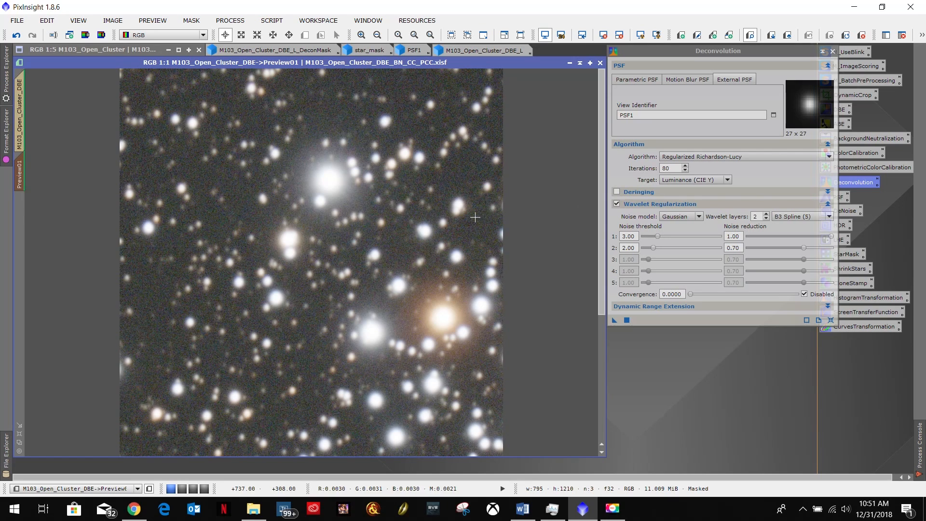
{"action": "left_click", "coordinate": [20, 109]}
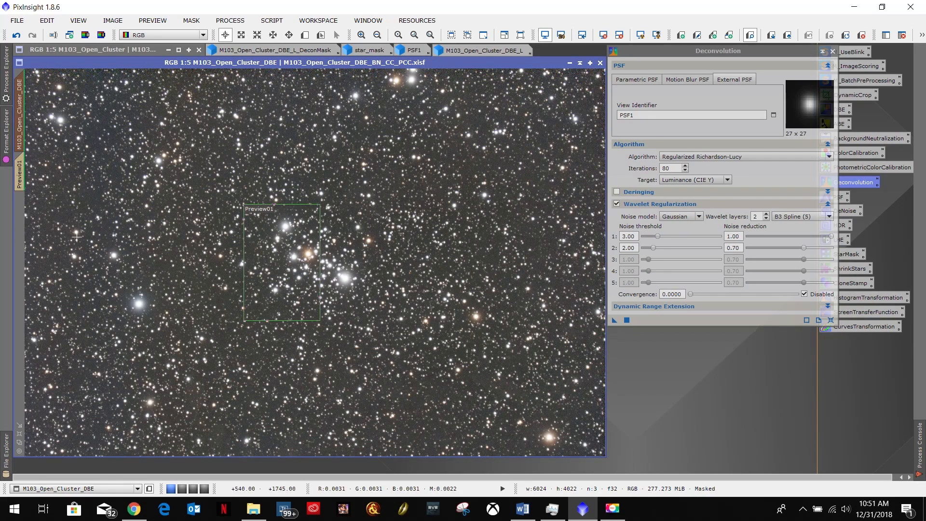
{"action": "left_click", "coordinate": [20, 174]}
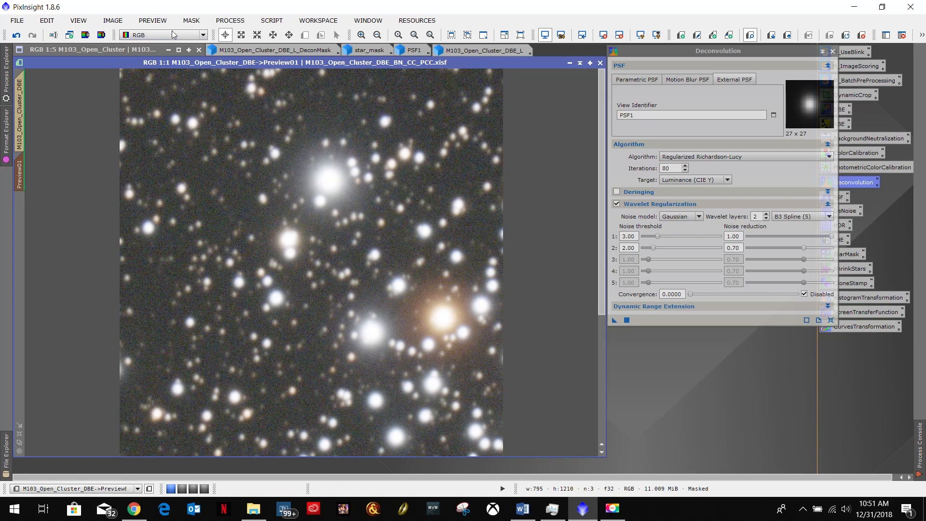
Show the mask overlay on the preview to inspect which star cores are exposed, and hide the overlay again
{"action": "left_click", "coordinate": [191, 20]}
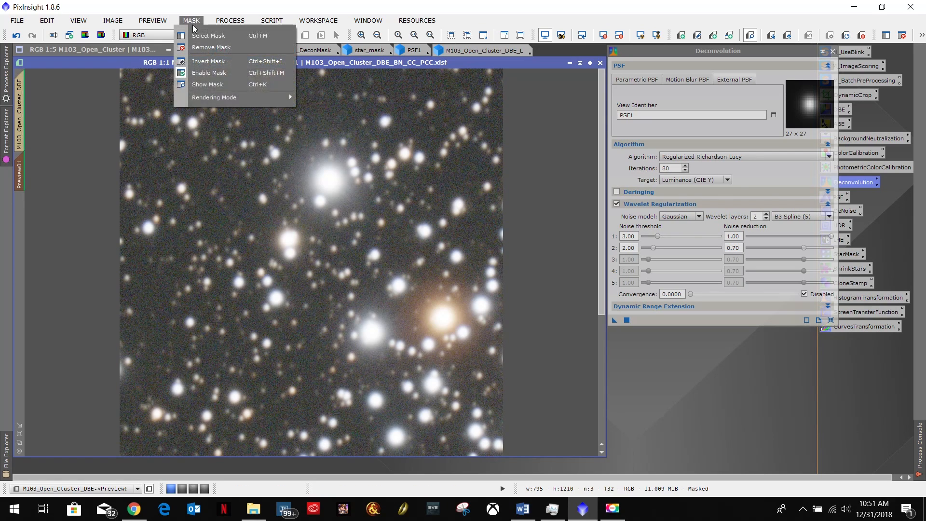
{"action": "left_click", "coordinate": [207, 85]}
{"action": "left_click", "coordinate": [191, 20]}
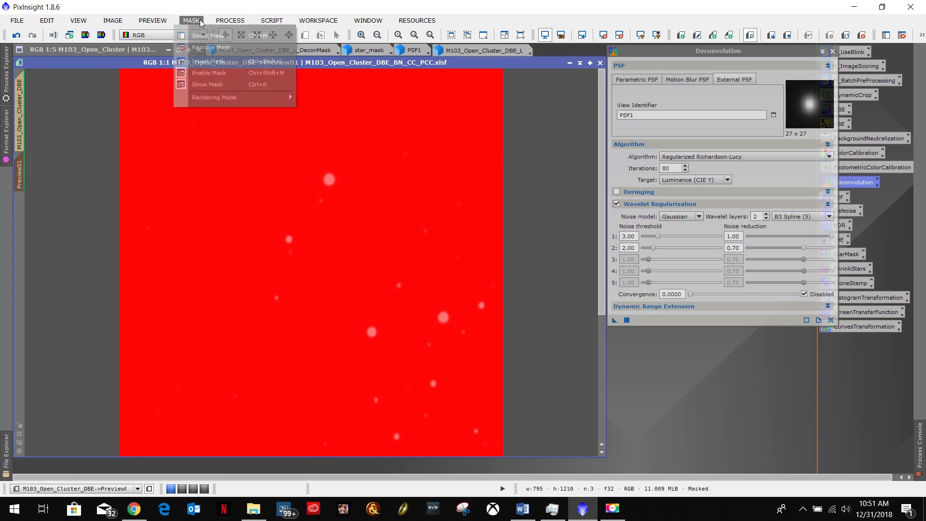
{"action": "left_click", "coordinate": [200, 85]}
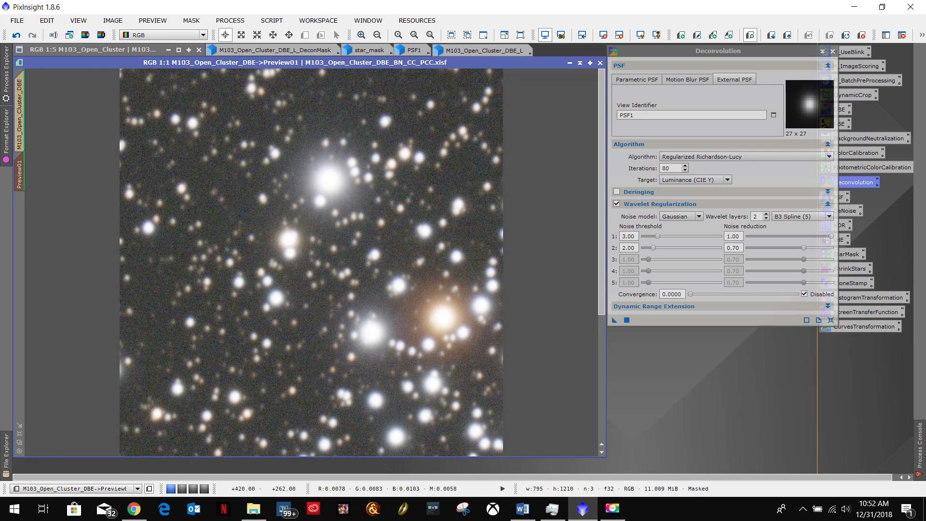
{"action": "mouse_move", "coordinate": [6, 91]}
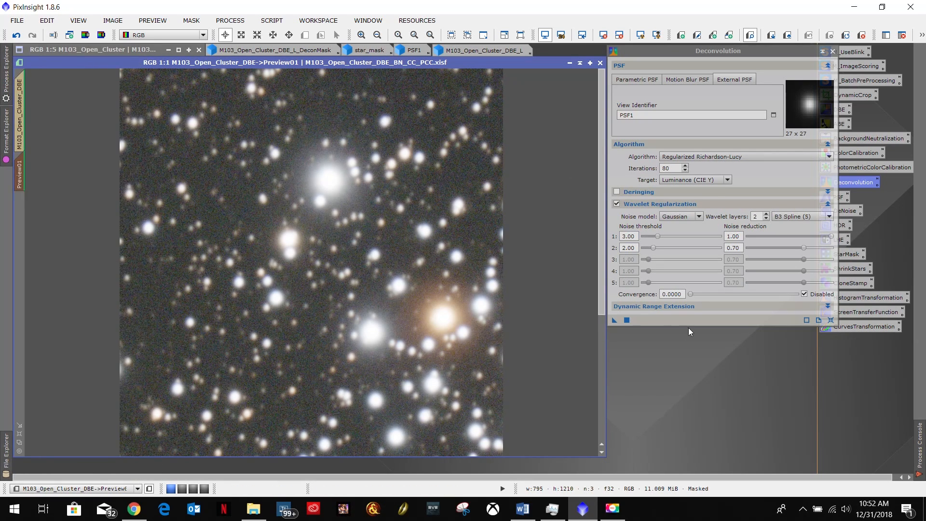
Mark the deringing entry in the Word notes, and enable Deringing in the Deconvolution process with its settings expanded
{"action": "left_click", "coordinate": [523, 508]}
{"action": "left_click_drag", "start_coordinate": [550, 278], "coordinate": [741, 278]}
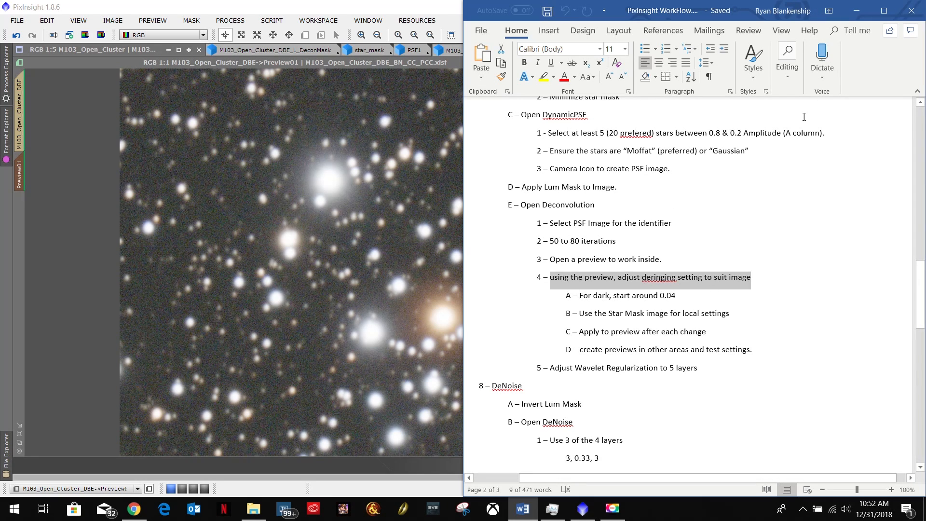
{"action": "left_click", "coordinate": [856, 10]}
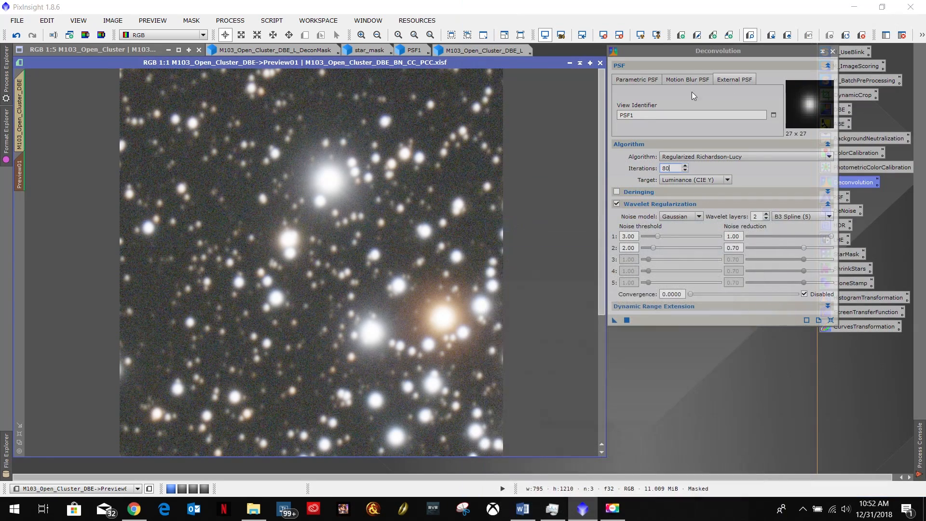
{"action": "left_click", "coordinate": [616, 192]}
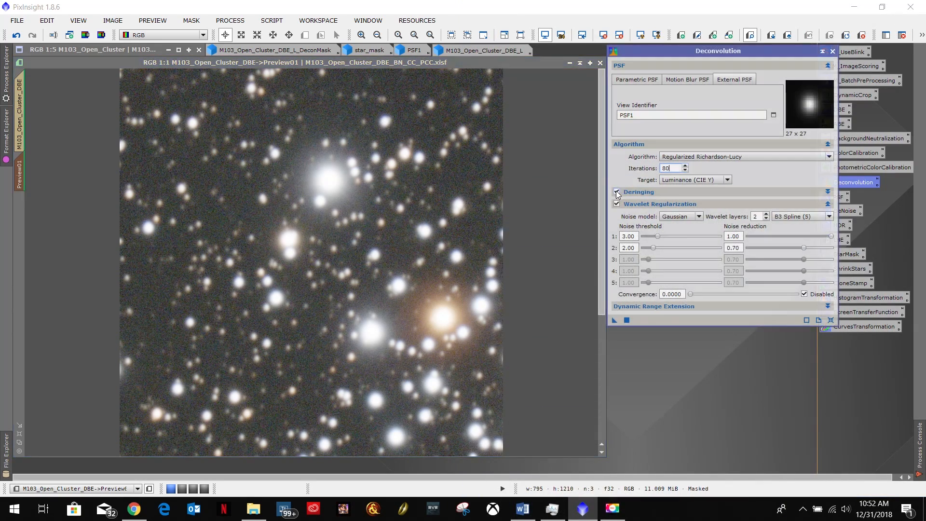
{"action": "left_click", "coordinate": [676, 193]}
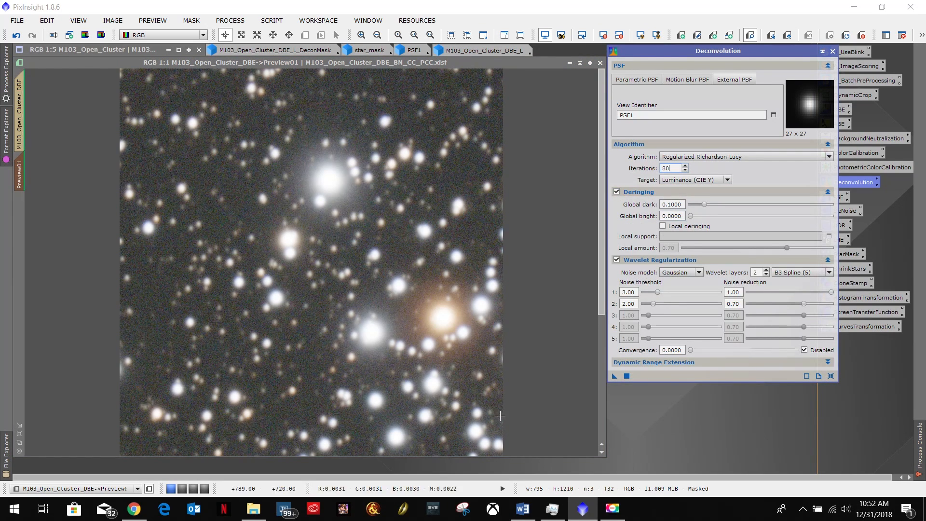
Mark the starting dark value in the Word notes, and set the Deconvolution's Global dark deringing to 0.04 in PixInsight
{"action": "left_click", "coordinate": [522, 508]}
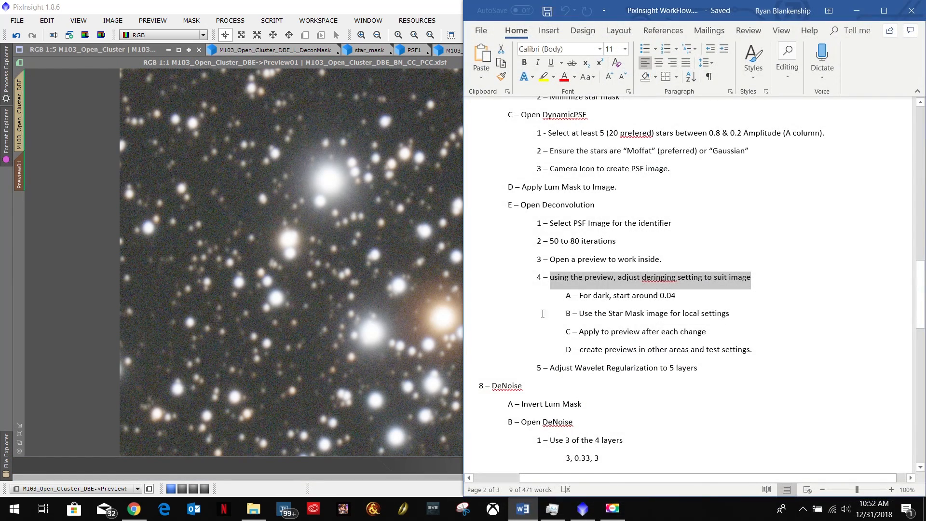
{"action": "left_click_drag", "start_coordinate": [690, 296], "coordinate": [579, 296]}
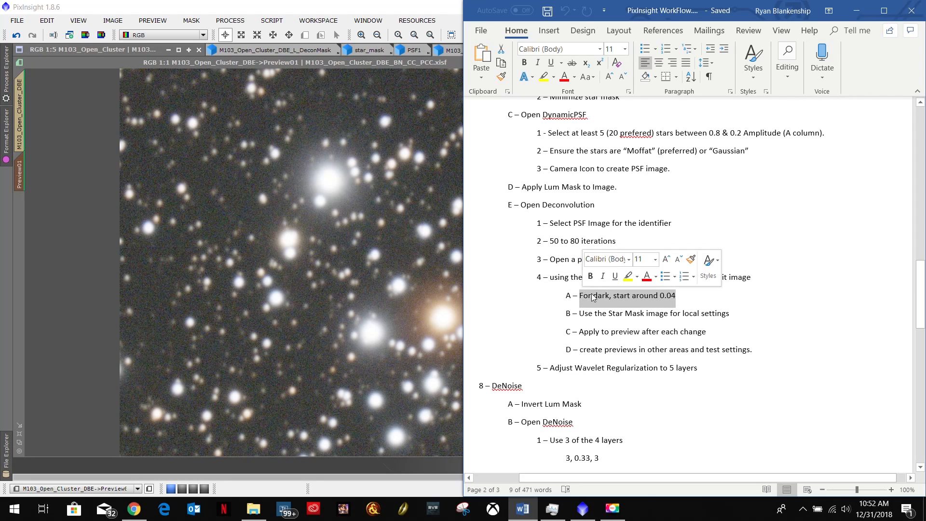
{"action": "left_click", "coordinate": [863, 13]}
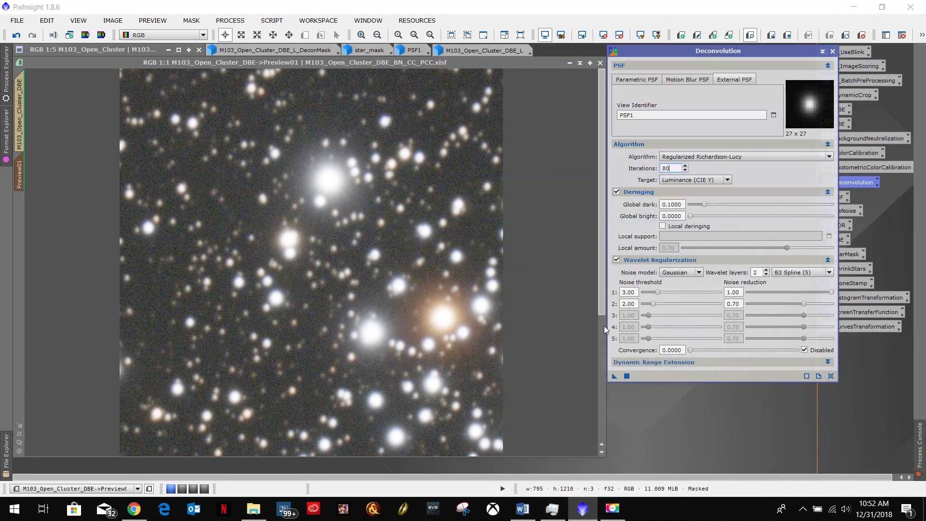
{"action": "left_click_drag", "start_coordinate": [685, 203], "coordinate": [647, 205]}
{"action": "type", "text": "04"}
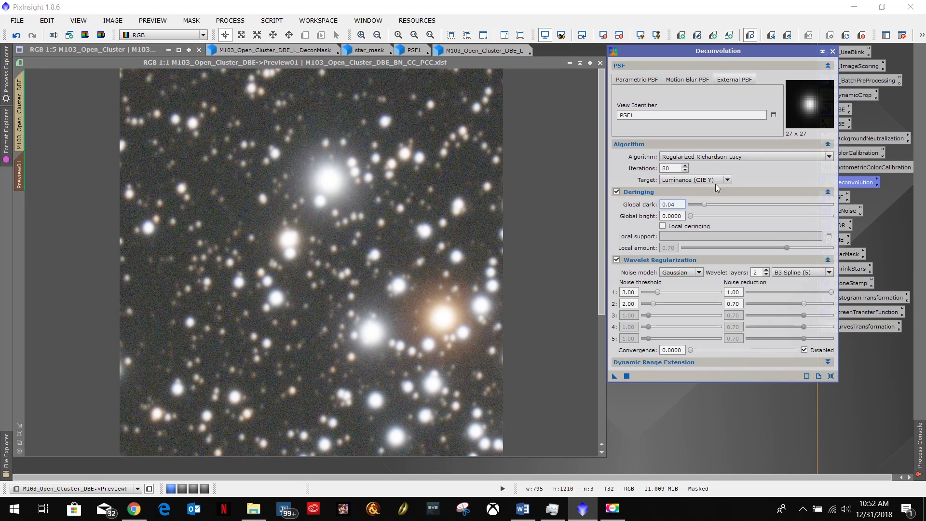
Following the notes' Star Mask entry, enable Local deringing in PixInsight and choose star_mask as the local support image
{"action": "left_click", "coordinate": [522, 508]}
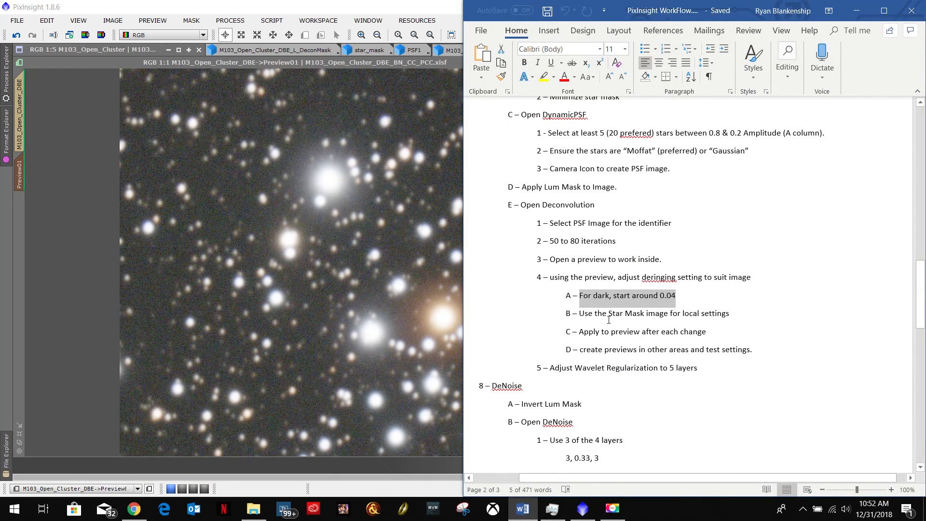
{"action": "left_click_drag", "start_coordinate": [737, 317], "coordinate": [609, 317]}
{"action": "left_click", "coordinate": [861, 14]}
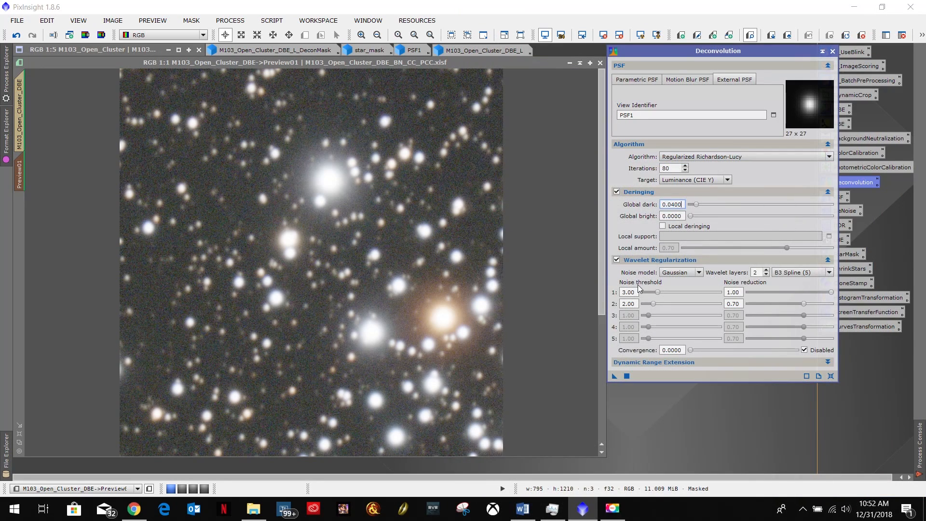
{"action": "left_click", "coordinate": [663, 226]}
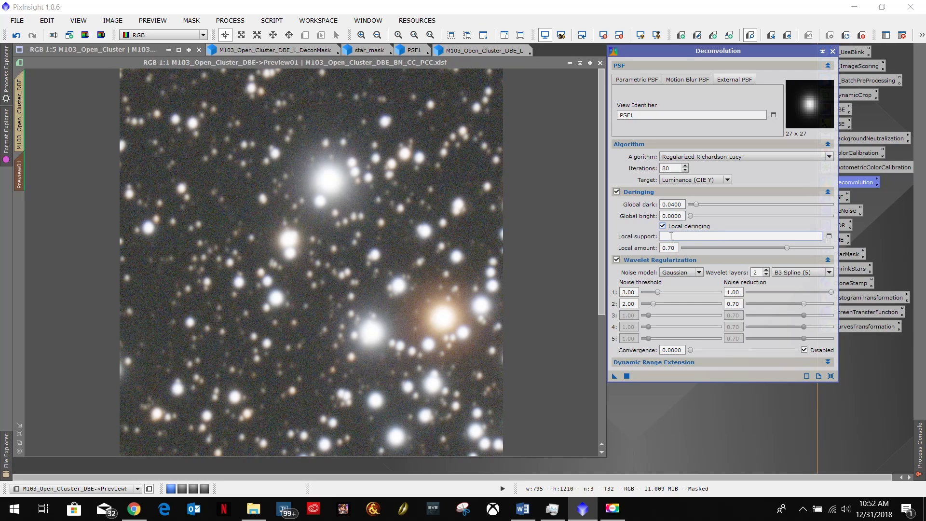
{"action": "left_click", "coordinate": [828, 236]}
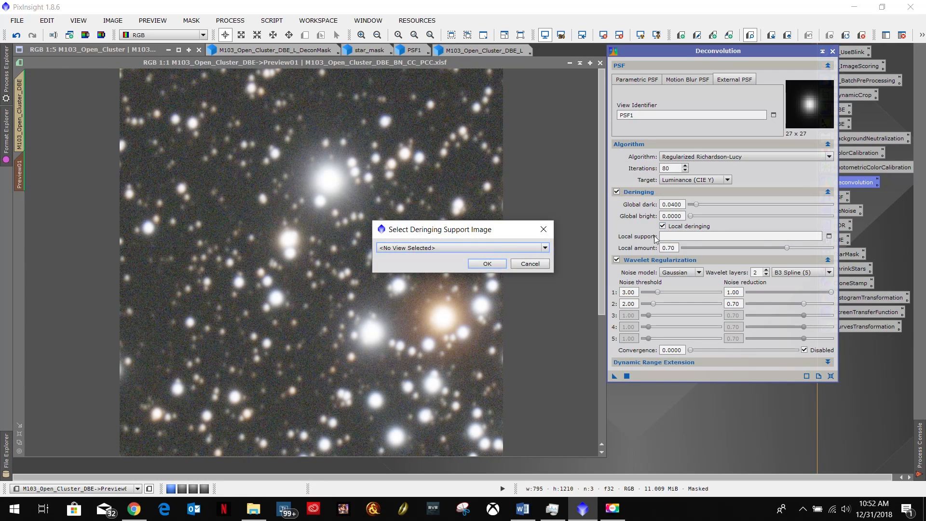
{"action": "left_click", "coordinate": [494, 248]}
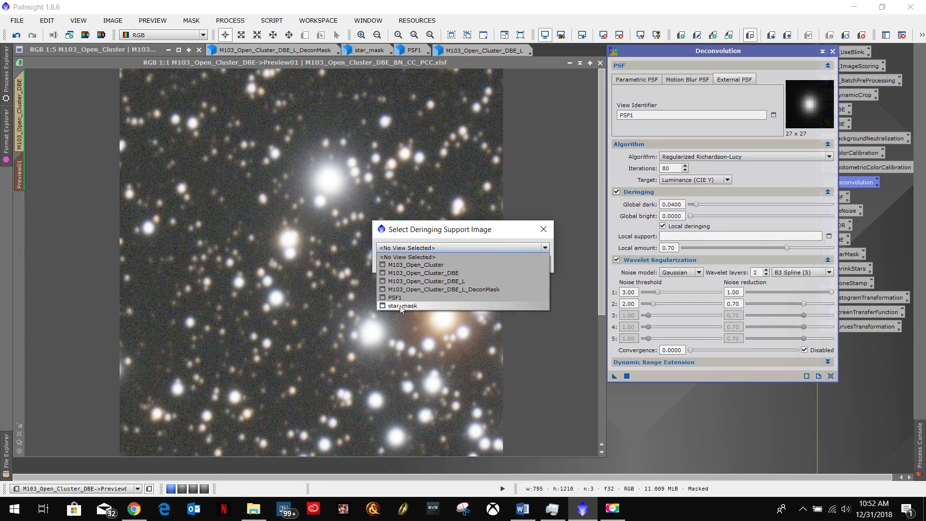
{"action": "left_click", "coordinate": [400, 305]}
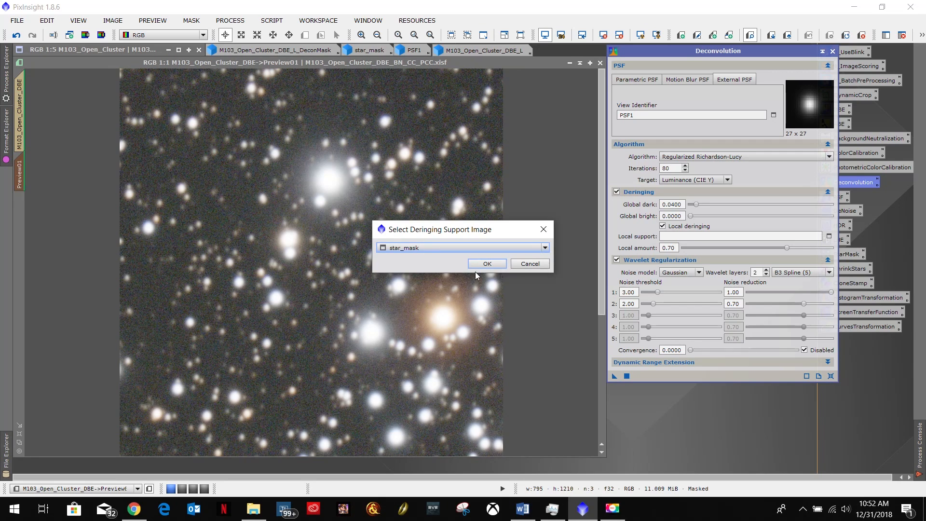
{"action": "left_click", "coordinate": [488, 264]}
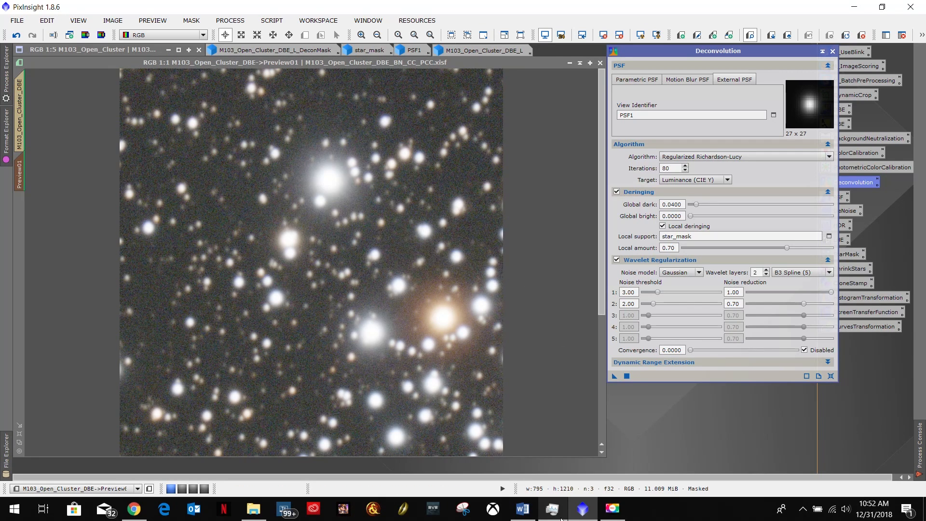
Check the deringing notes in Word, then apply Deconvolution to the PixInsight preview and inspect its stars up close
{"action": "left_click", "coordinate": [522, 509]}
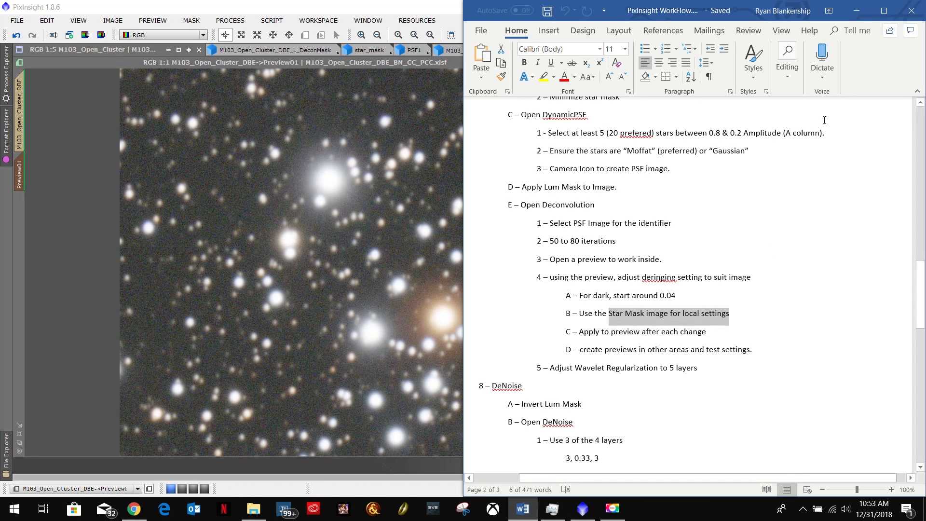
{"action": "left_click", "coordinate": [856, 10]}
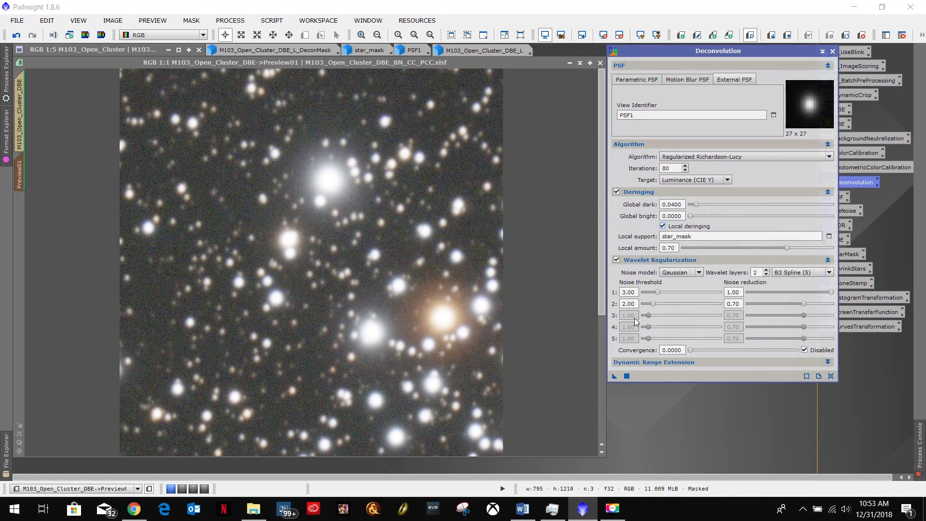
{"action": "left_click_drag", "start_coordinate": [614, 376], "coordinate": [347, 314]}
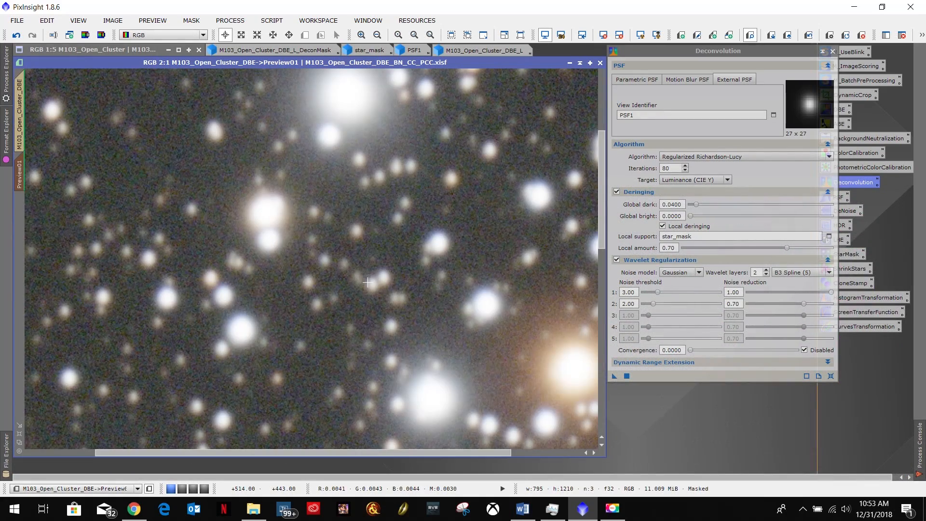
{"action": "scroll", "coordinate": [304, 262], "scroll_direction": "up", "scroll_amount": 1}
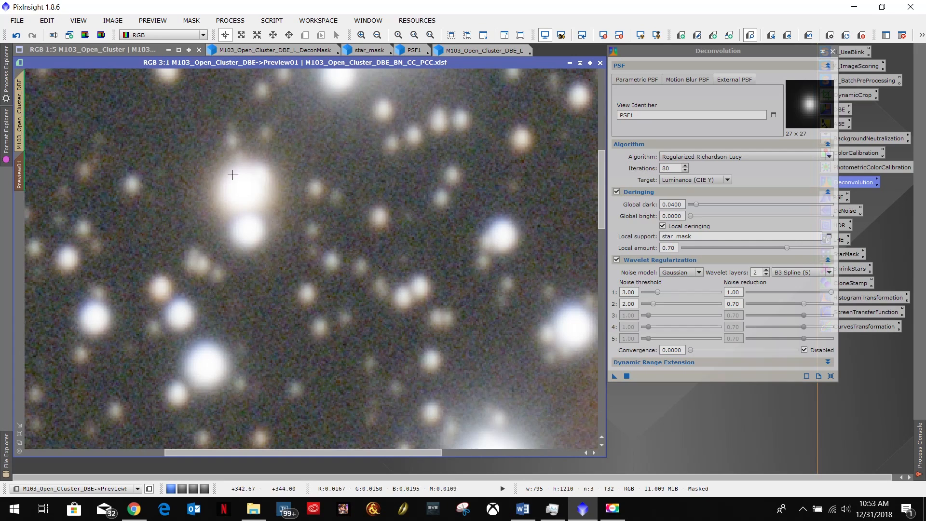
{"action": "scroll", "coordinate": [309, 340], "scroll_direction": "down", "scroll_amount": 2}
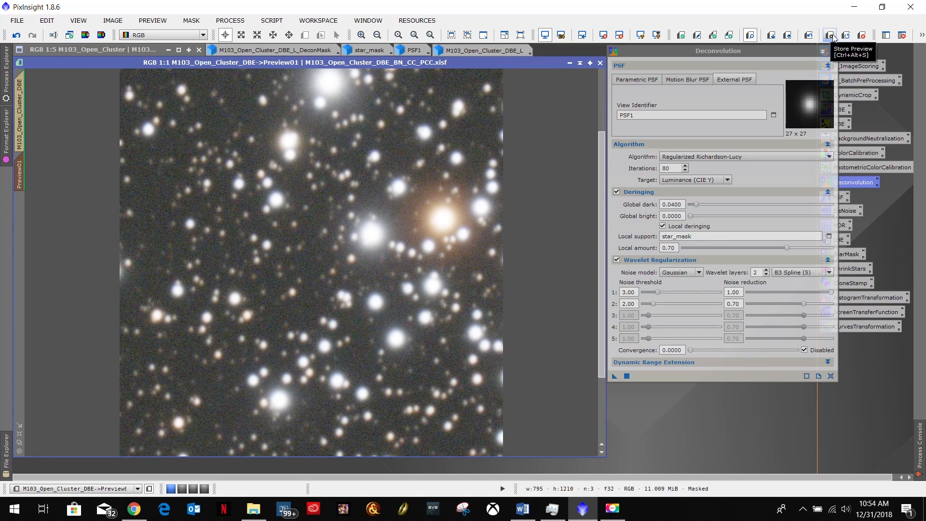
{"action": "left_click", "coordinate": [844, 38]}
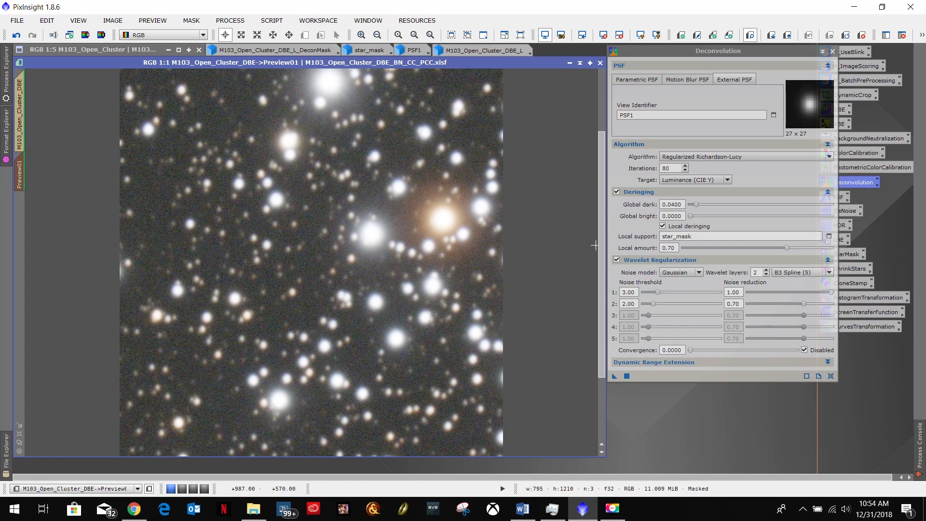
Try a Global dark value of 0.1, applying Deconvolution to the preview and inspecting the stars up close
{"action": "left_click", "coordinate": [671, 204]}
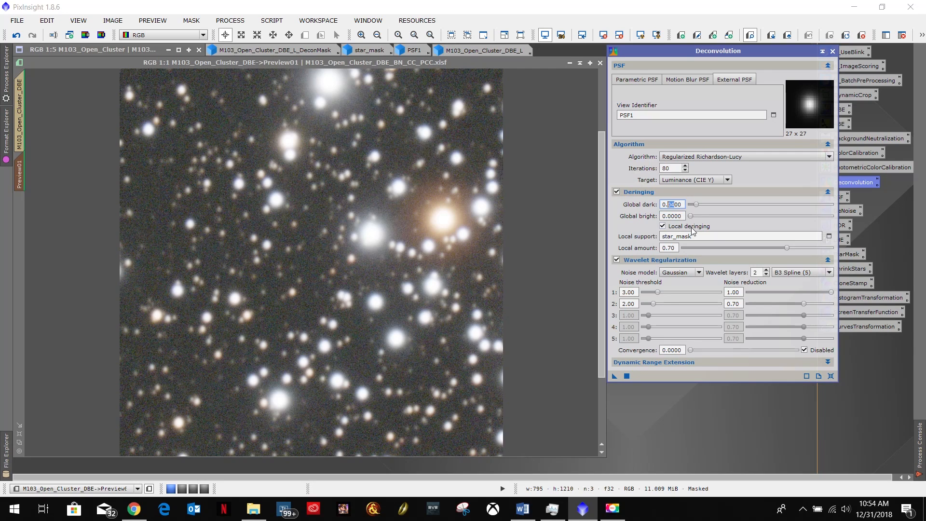
{"action": "type", "text": "000"}
{"action": "left_click", "coordinate": [614, 376]}
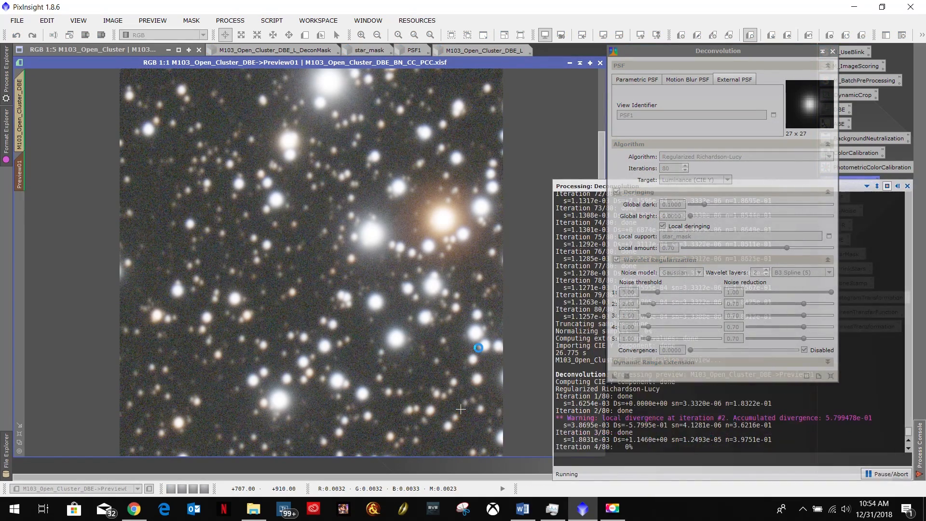
{"action": "scroll", "coordinate": [263, 207], "scroll_direction": "up", "scroll_amount": 2}
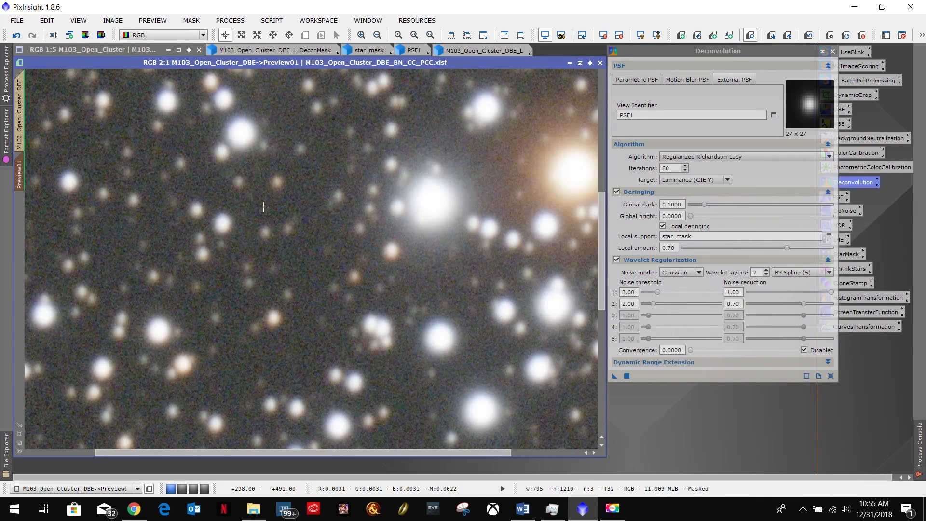
{"action": "scroll", "coordinate": [452, 245], "scroll_direction": "down", "scroll_amount": 2}
{"action": "scroll", "coordinate": [347, 157], "scroll_direction": "up", "scroll_amount": 1}
{"action": "scroll", "coordinate": [348, 167], "scroll_direction": "down", "scroll_amount": 1}
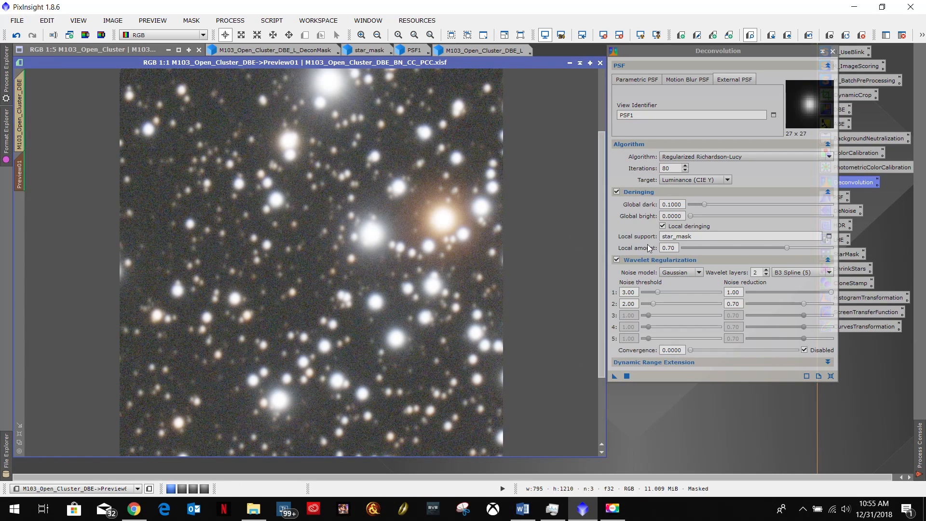
Test a Global dark value of 0.2 by running Deconvolution on the preview and examining the stars
{"action": "left_click", "coordinate": [672, 204]}
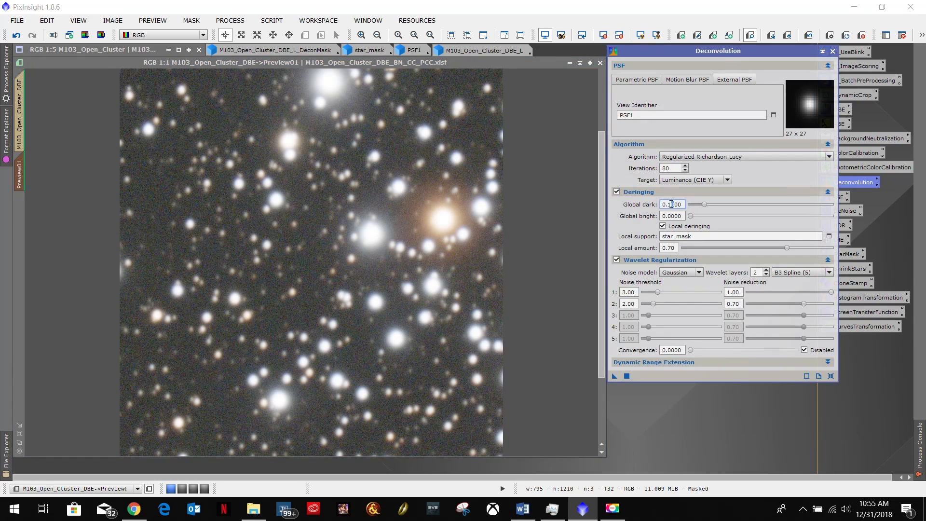
{"action": "left_click_drag", "start_coordinate": [668, 204], "coordinate": [673, 228]}
{"action": "left_click", "coordinate": [671, 215]}
{"action": "left_click", "coordinate": [671, 204]}
{"action": "left_click", "coordinate": [715, 362]}
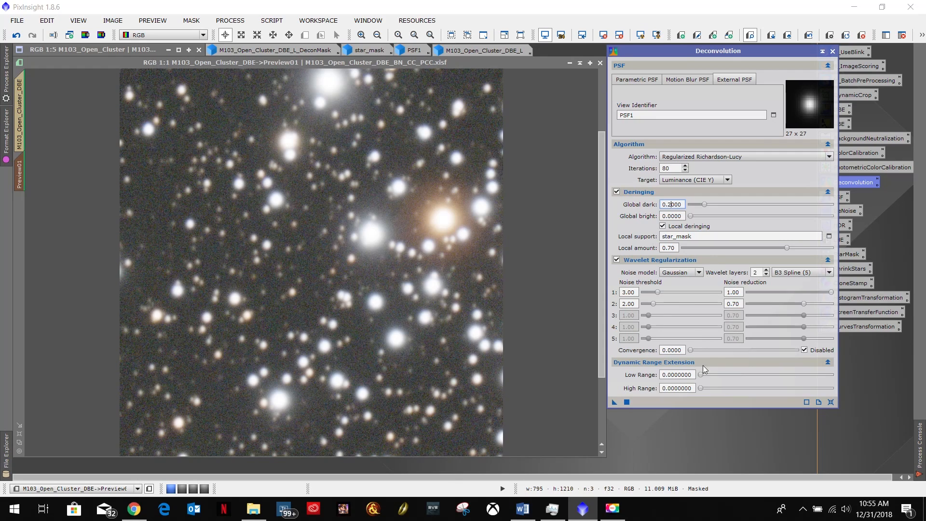
{"action": "left_click", "coordinate": [713, 362]}
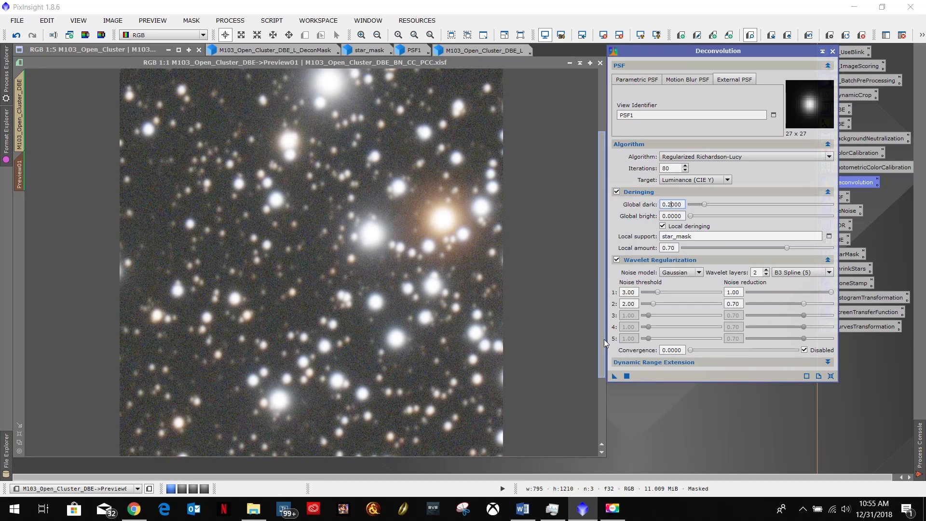
{"action": "left_click_drag", "start_coordinate": [614, 376], "coordinate": [424, 310]}
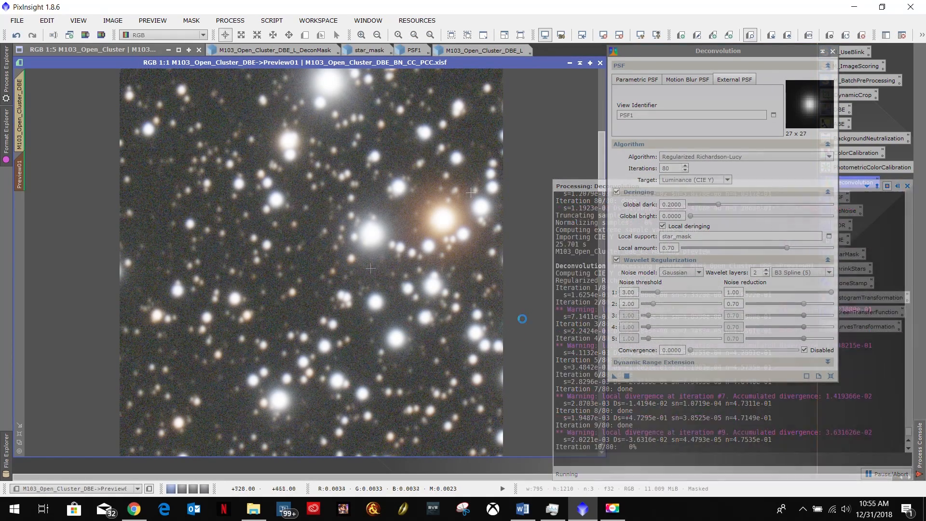
{"action": "scroll", "coordinate": [370, 268], "scroll_direction": "up", "scroll_amount": 2}
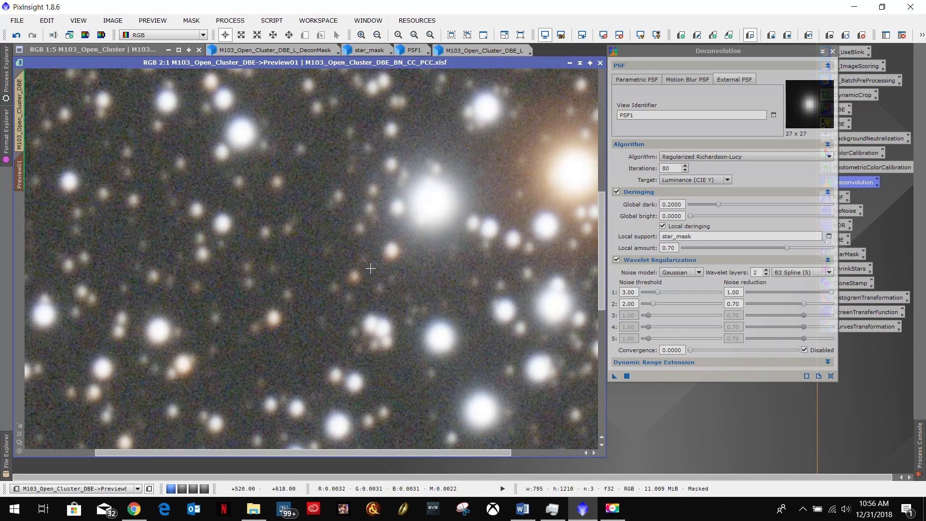
{"action": "scroll", "coordinate": [365, 268], "scroll_direction": "down", "scroll_amount": 2}
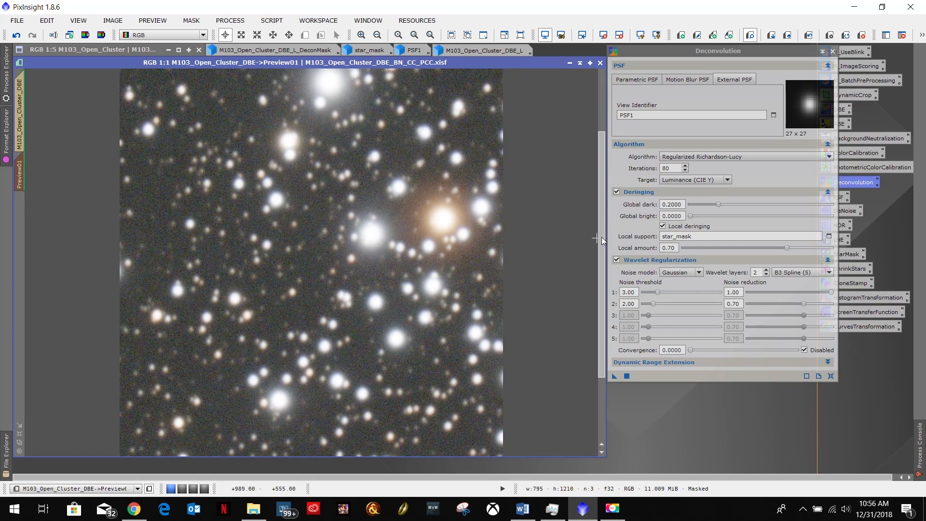
Set Global dark to 0.04, and mark the entry on adjusting Wavelet Regularization to 5 layers in the Word notes
{"action": "left_click", "coordinate": [673, 205]}
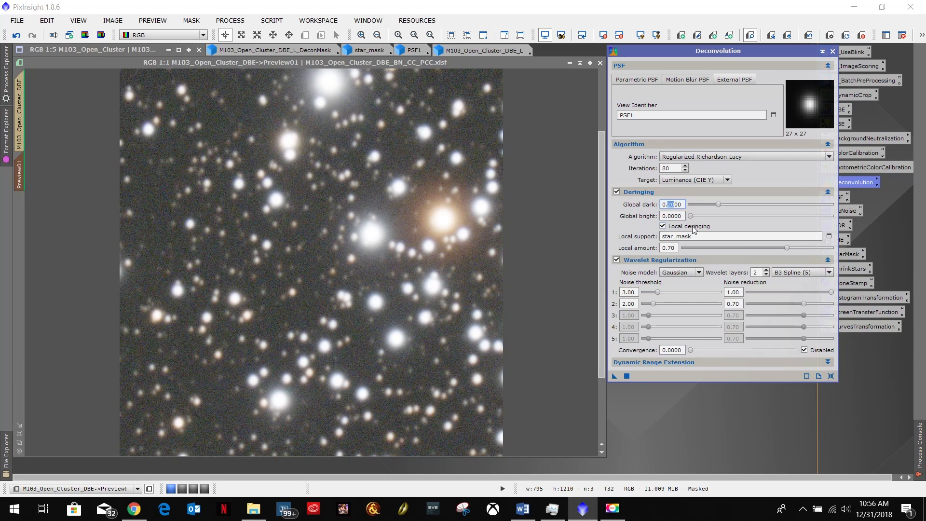
{"action": "type", "text": "4"}
{"action": "left_click", "coordinate": [523, 509]}
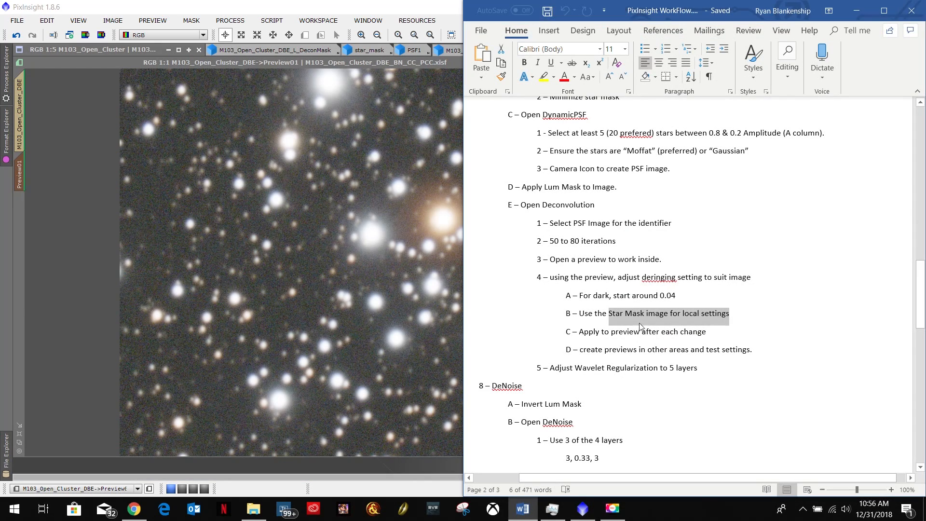
{"action": "left_click_drag", "start_coordinate": [702, 367], "coordinate": [555, 371]}
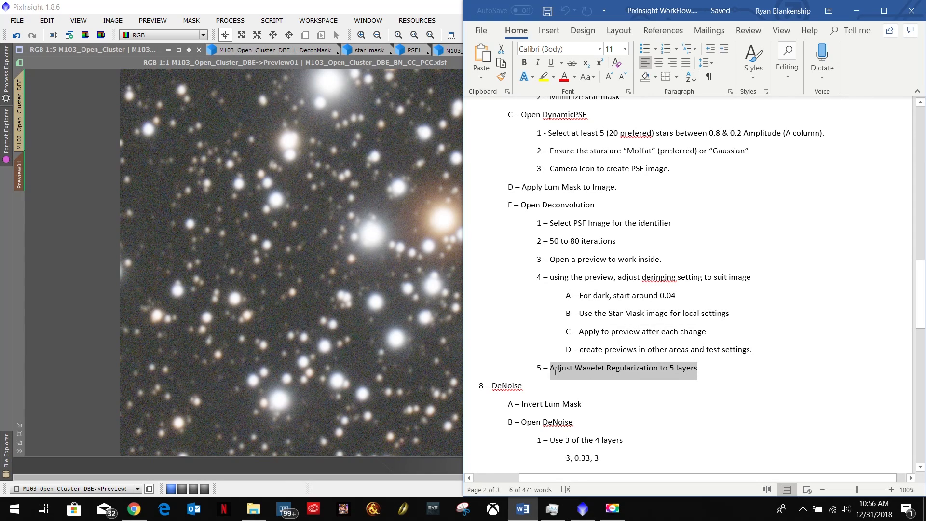
{"action": "left_click", "coordinate": [706, 369]}
{"action": "left_click_drag", "start_coordinate": [697, 367], "coordinate": [550, 370]}
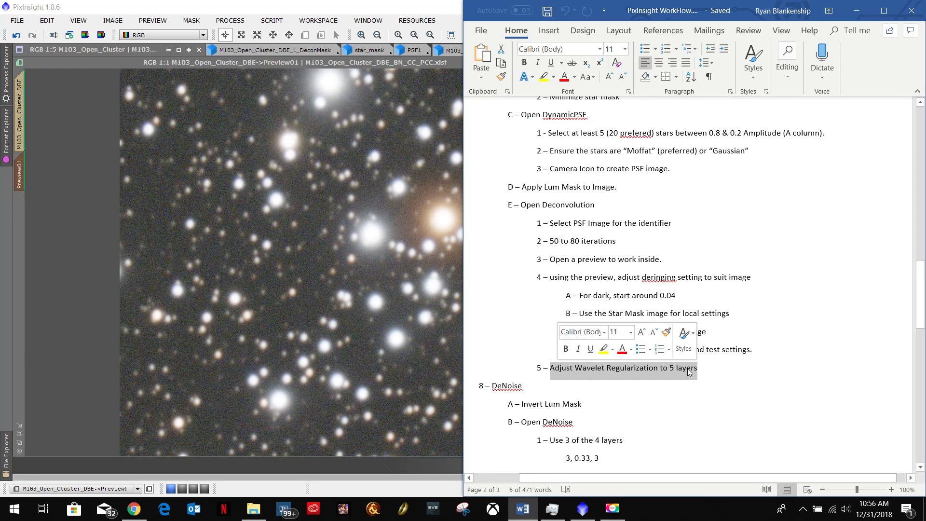
{"action": "key", "text": "alt+Tab"}
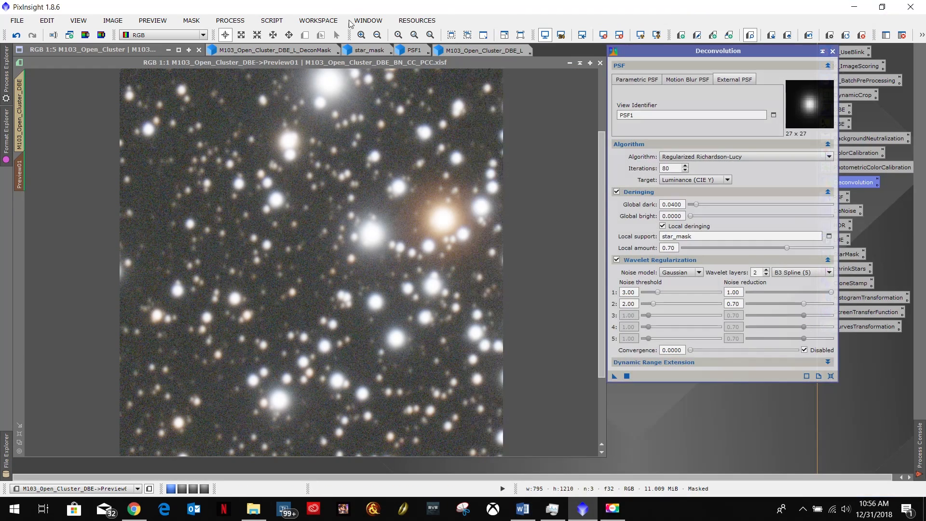
Set the Wavelet Regularization to 5 layers, apply Deconvolution to the preview and inspect the stars at 3:1
{"action": "left_click", "coordinate": [766, 271]}
{"action": "left_click", "coordinate": [766, 270]}
{"action": "left_click", "coordinate": [766, 270]}
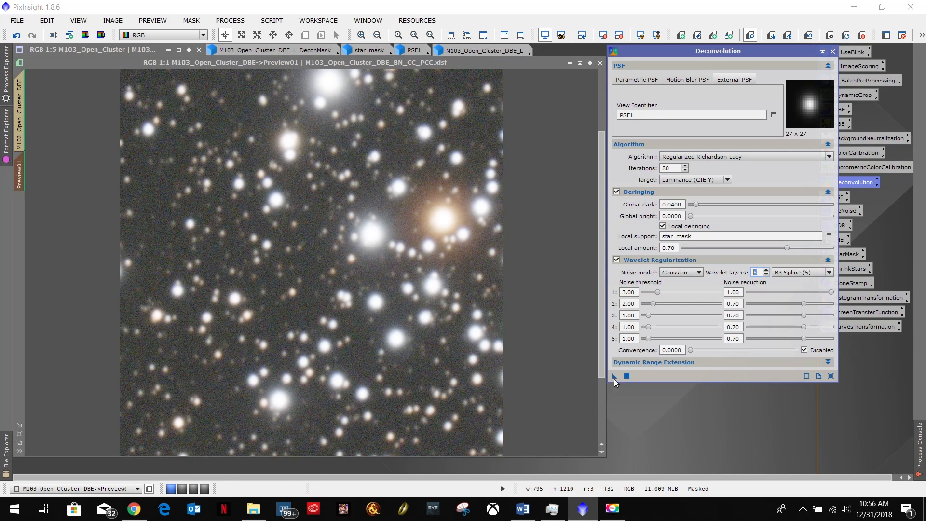
{"action": "left_click_drag", "start_coordinate": [615, 376], "coordinate": [355, 368]}
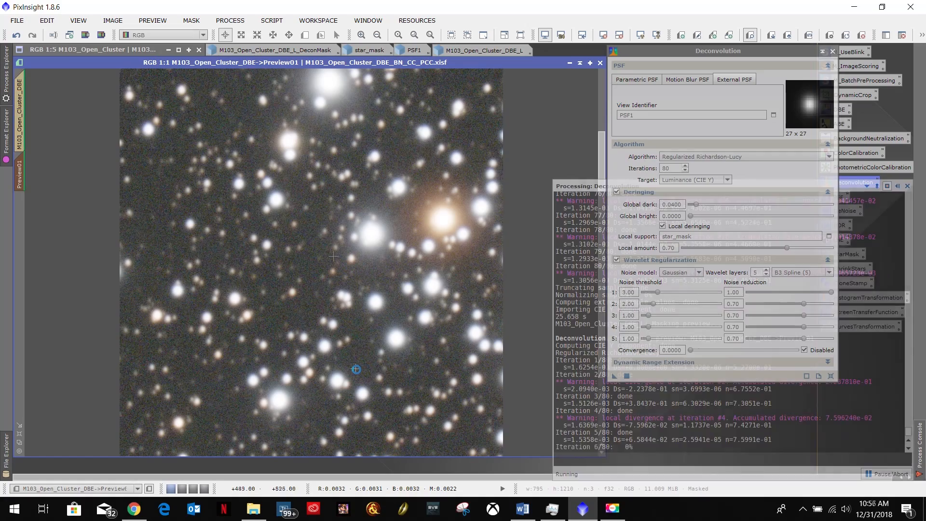
{"action": "scroll", "coordinate": [347, 219], "scroll_direction": "up", "scroll_amount": 2}
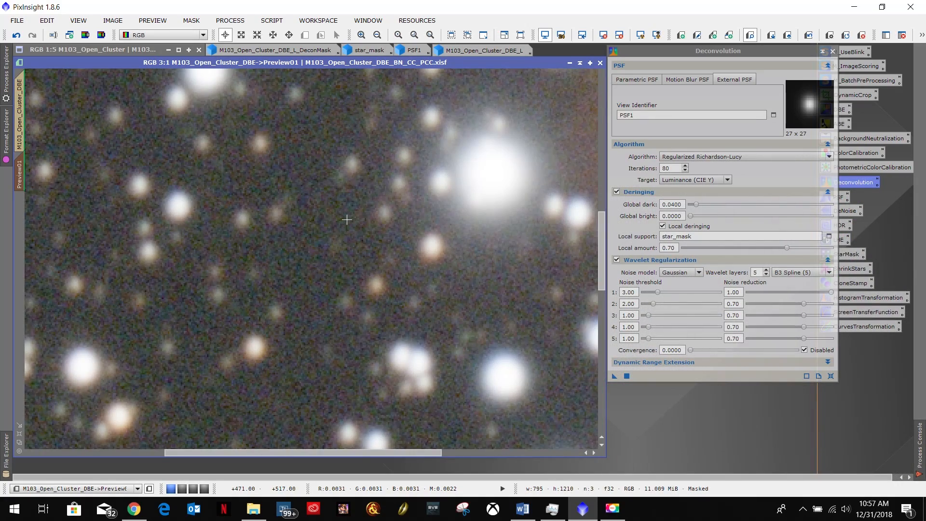
Examine the deconvolved stars in Preview01 at different zoom levels and delete the preview
{"action": "scroll", "coordinate": [347, 220], "scroll_direction": "down", "scroll_amount": 2}
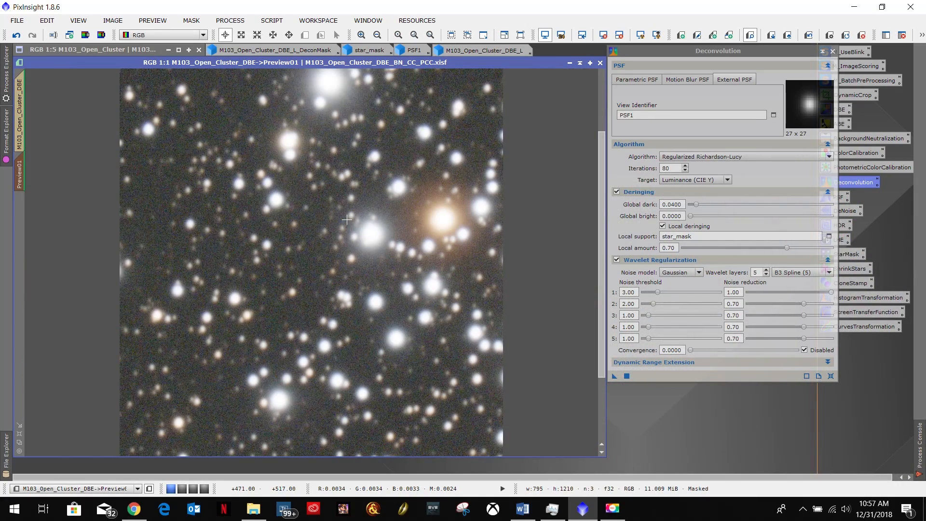
{"action": "scroll", "coordinate": [348, 143], "scroll_direction": "up", "scroll_amount": 1}
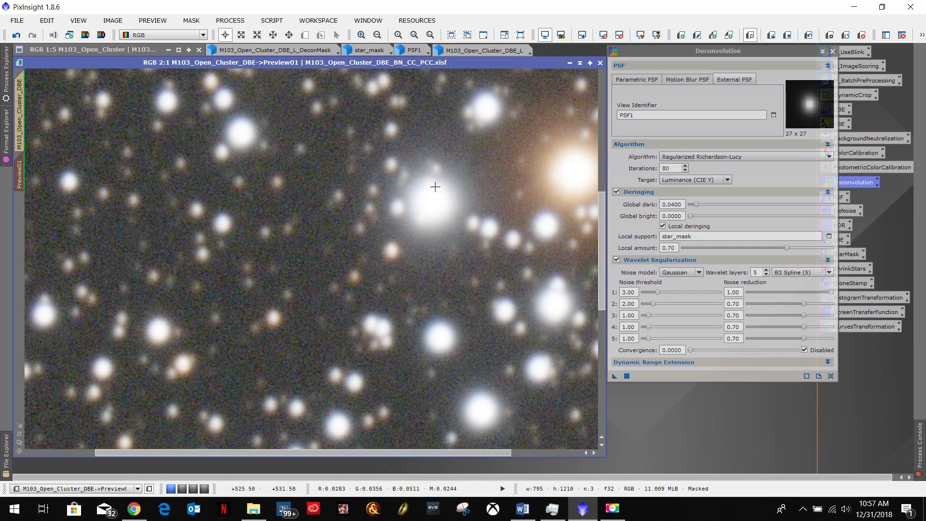
{"action": "scroll", "coordinate": [288, 262], "scroll_direction": "down", "scroll_amount": 2}
{"action": "scroll", "coordinate": [288, 261], "scroll_direction": "up", "scroll_amount": 1}
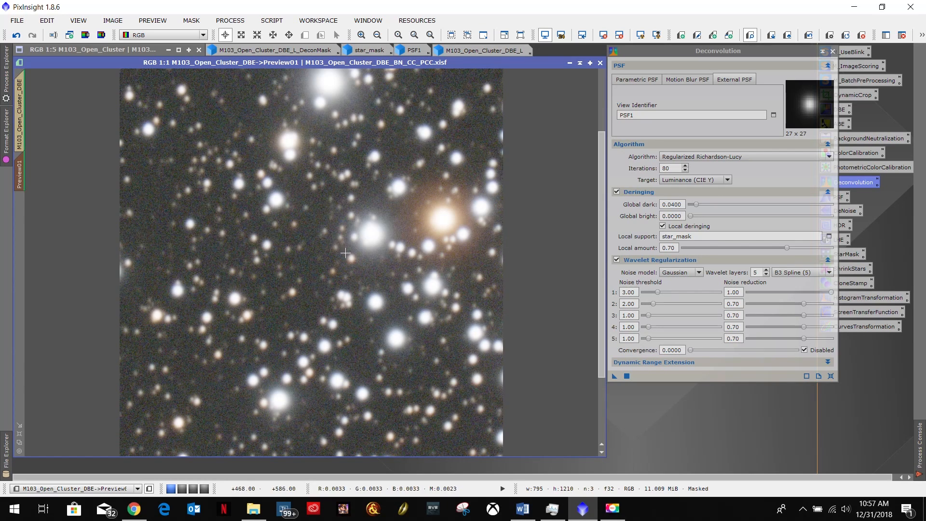
{"action": "right_click", "coordinate": [27, 172]}
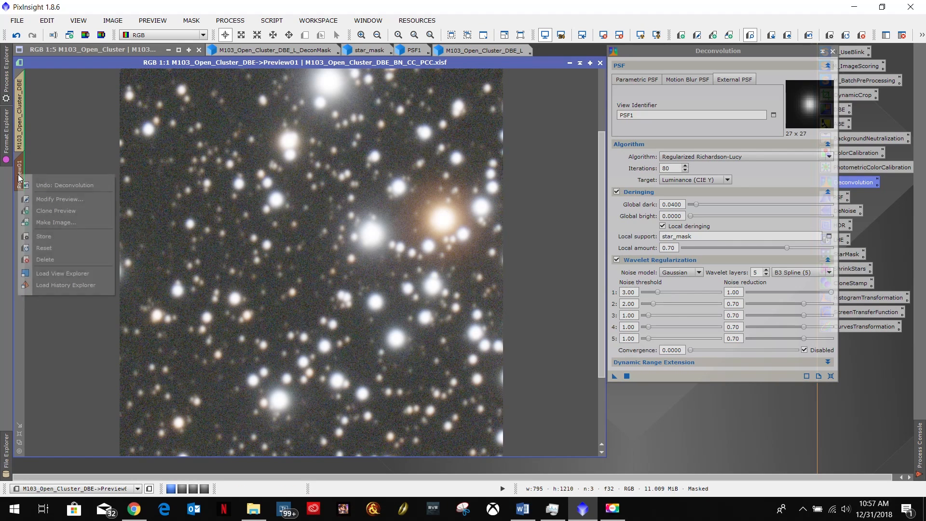
{"action": "left_click", "coordinate": [54, 259]}
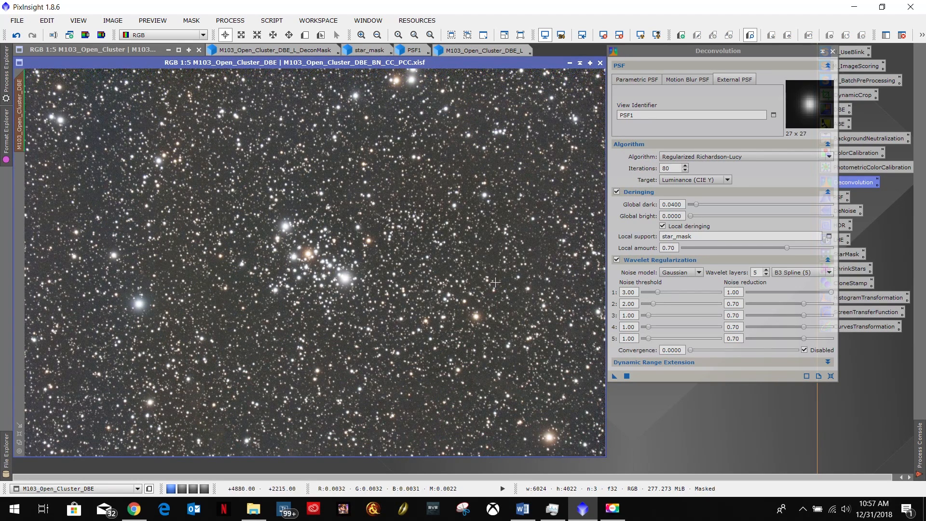
Create a new preview around the bright orange star southeast of the cluster and apply Deconvolution to it
{"action": "left_click", "coordinate": [458, 284]}
{"action": "left_click", "coordinate": [304, 35]}
{"action": "left_click_drag", "start_coordinate": [449, 285], "coordinate": [500, 351]}
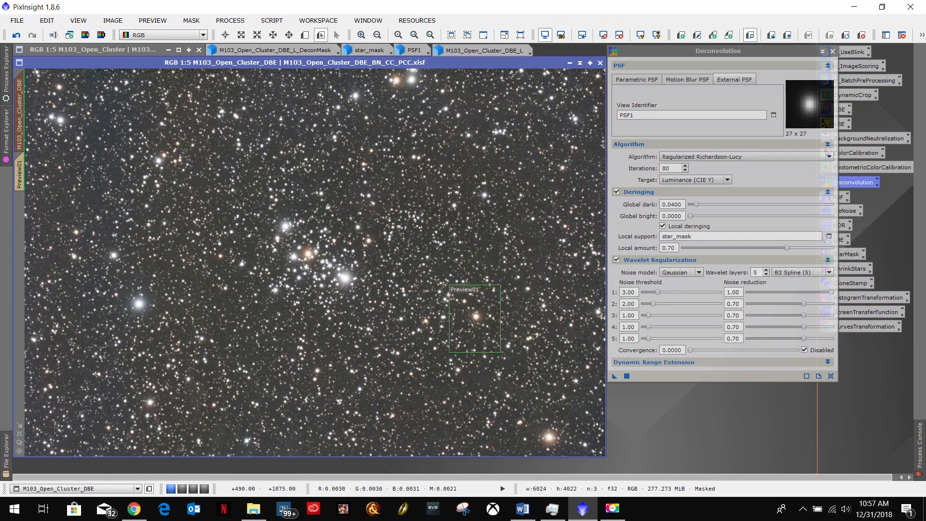
{"action": "left_click", "coordinate": [19, 175]}
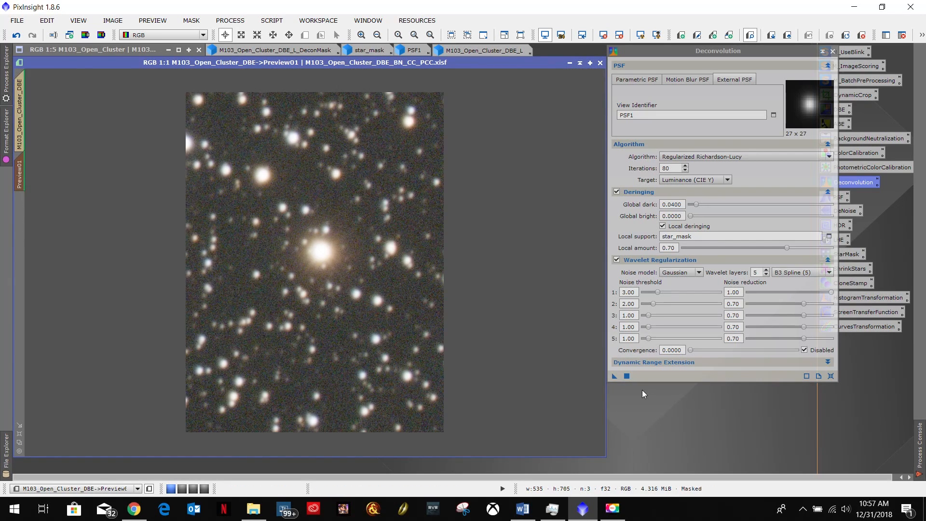
{"action": "left_click_drag", "start_coordinate": [615, 376], "coordinate": [347, 308]}
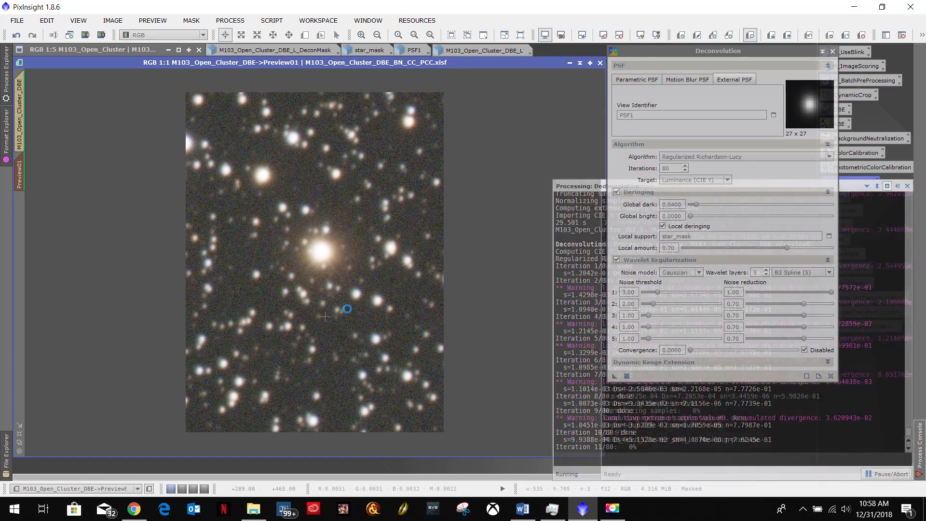
Inspect the deconvolved orange star and its surroundings up close, and delete this test preview
{"action": "scroll", "coordinate": [297, 262], "scroll_direction": "up", "scroll_amount": 2}
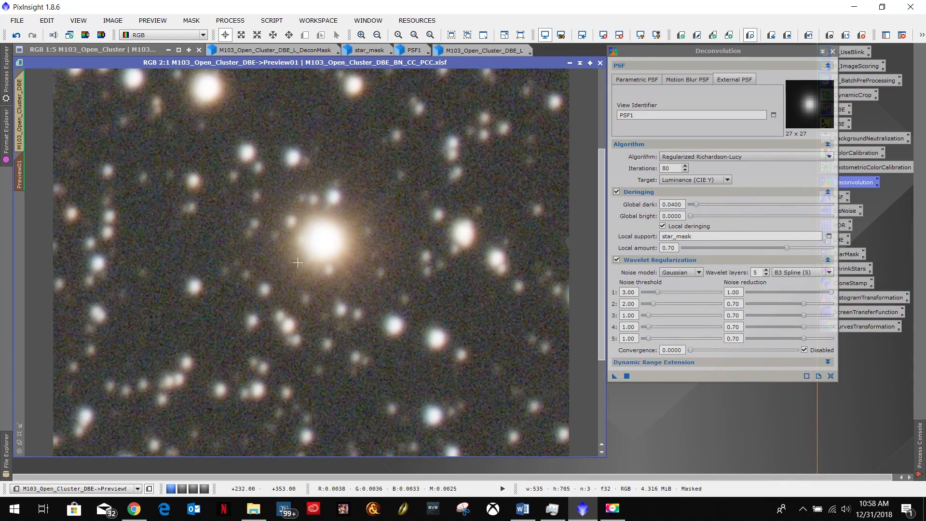
{"action": "scroll", "coordinate": [298, 262], "scroll_direction": "down", "scroll_amount": 2}
{"action": "scroll", "coordinate": [297, 263], "scroll_direction": "down", "scroll_amount": 1}
{"action": "scroll", "coordinate": [297, 262], "scroll_direction": "up", "scroll_amount": 1}
{"action": "scroll", "coordinate": [297, 263], "scroll_direction": "up", "scroll_amount": 1}
{"action": "right_click", "coordinate": [19, 181]}
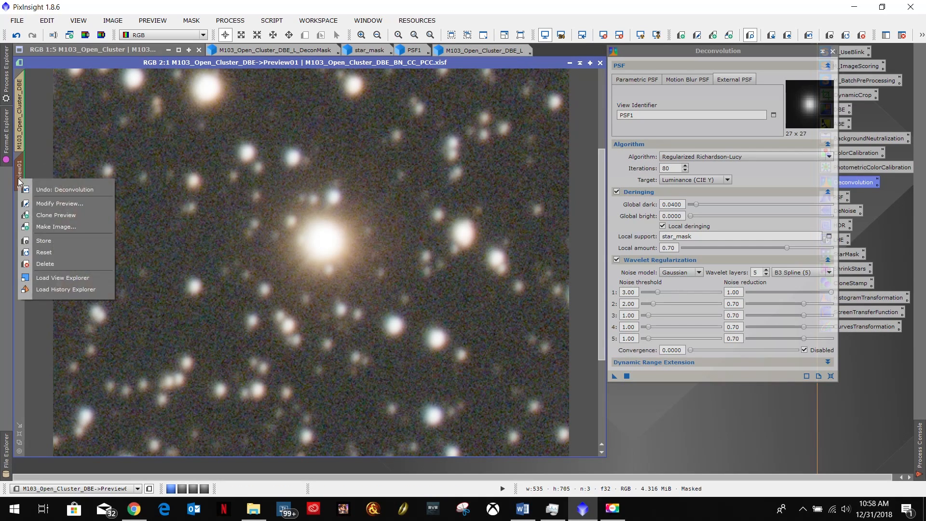
{"action": "left_click", "coordinate": [56, 264]}
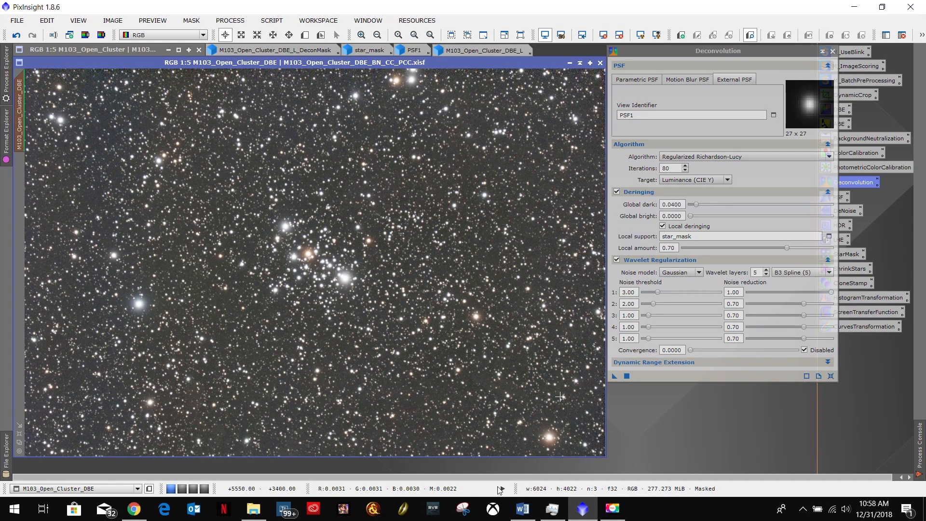
Check the Deconvolution entries in the Word notes and apply Deconvolution with the current settings to the full image
{"action": "left_click", "coordinate": [523, 509]}
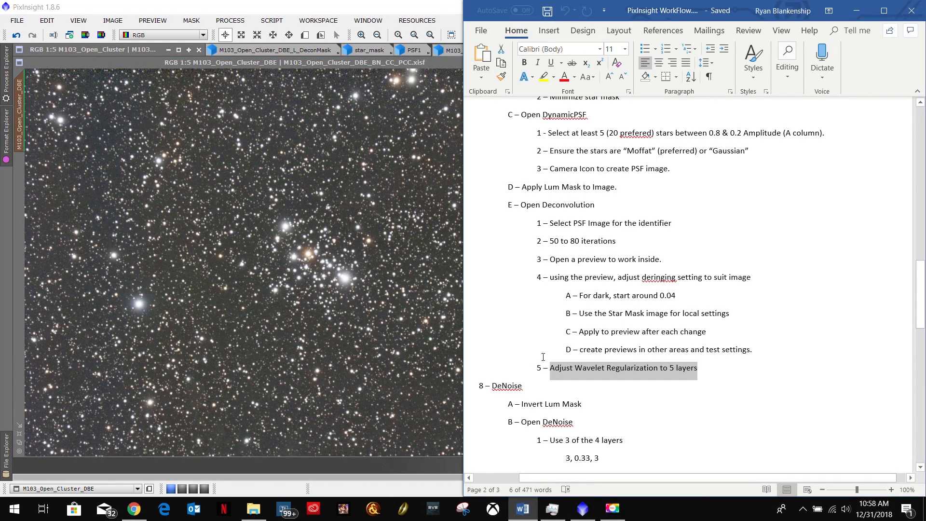
{"action": "left_click", "coordinate": [856, 11]}
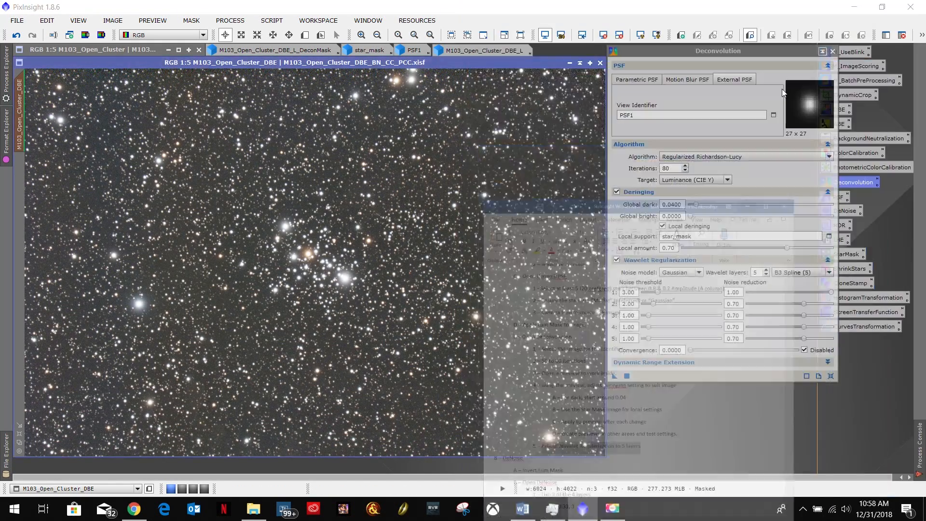
{"action": "left_click_drag", "start_coordinate": [615, 378], "coordinate": [352, 227]}
{"action": "left_click_drag", "start_coordinate": [352, 233], "coordinate": [372, 253]}
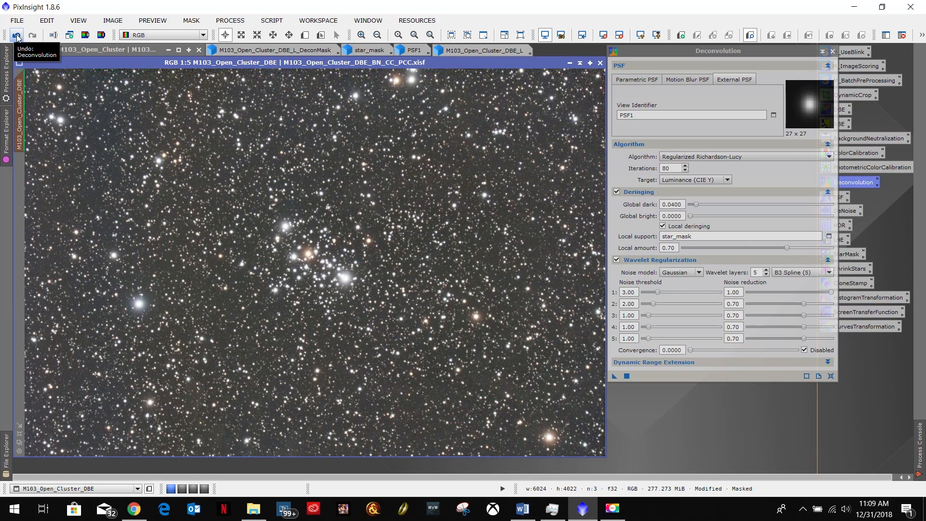
Compare the cluster stars before and after Deconvolution by undoing and redoing it, leaving it applied
{"action": "left_click", "coordinate": [17, 35]}
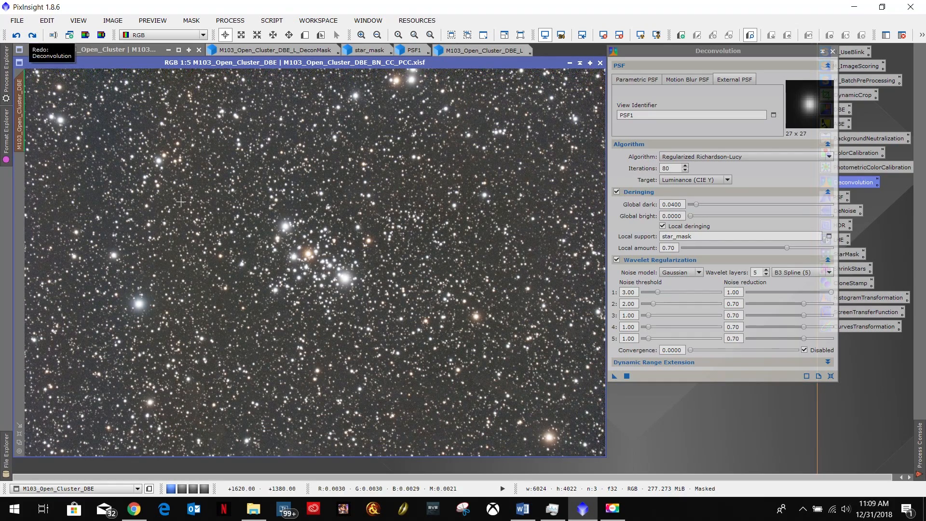
{"action": "scroll", "coordinate": [181, 202], "scroll_direction": "up", "scroll_amount": 3}
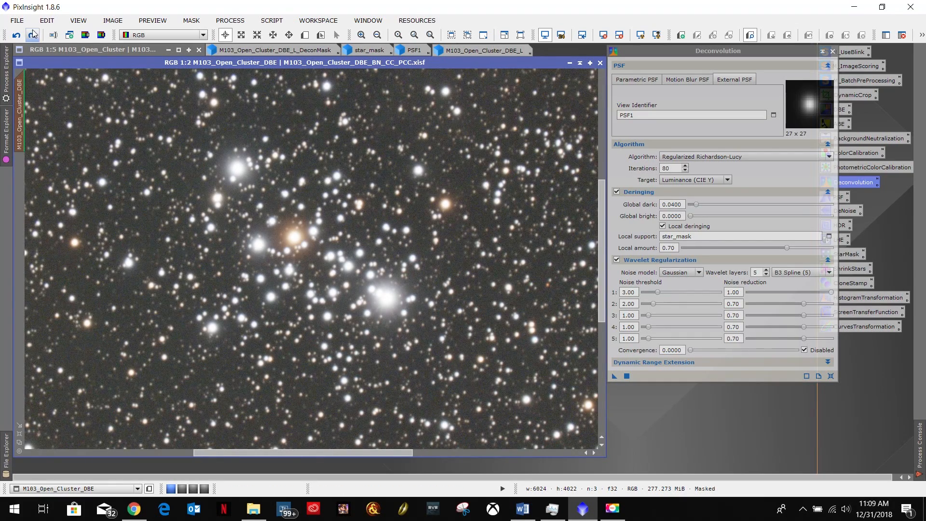
{"action": "left_click", "coordinate": [32, 36]}
{"action": "left_click", "coordinate": [12, 38]}
{"action": "left_click", "coordinate": [30, 36]}
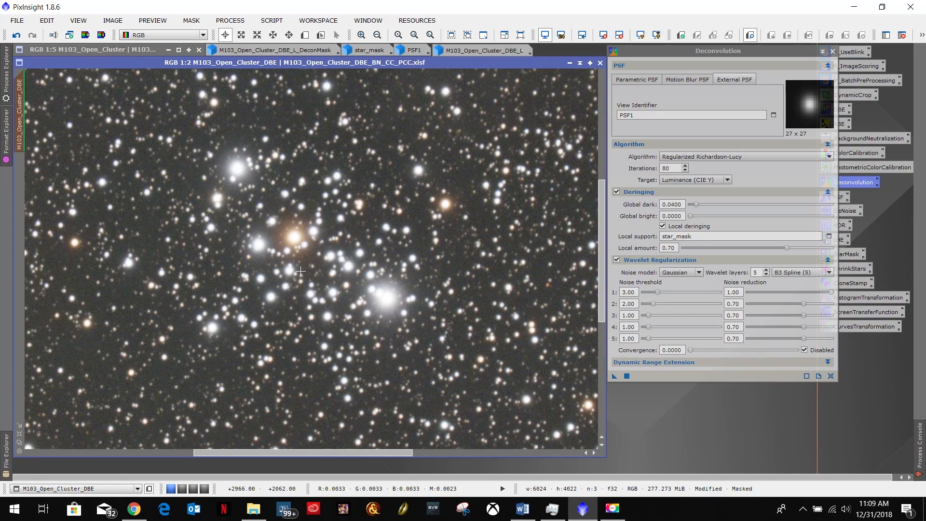
{"action": "scroll", "coordinate": [300, 271], "scroll_direction": "down", "scroll_amount": 4}
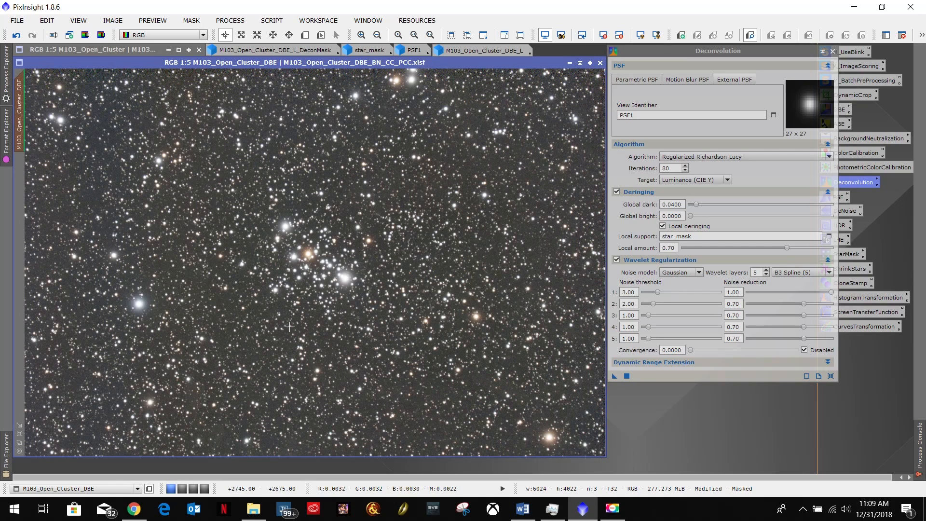
Close Deconvolution and save the image as M103_Open_Cluster_DBE_BN_CC_PCC_Decon.xisf with the 32-bit IEEE 754 floating point format
{"action": "left_click", "coordinate": [833, 52]}
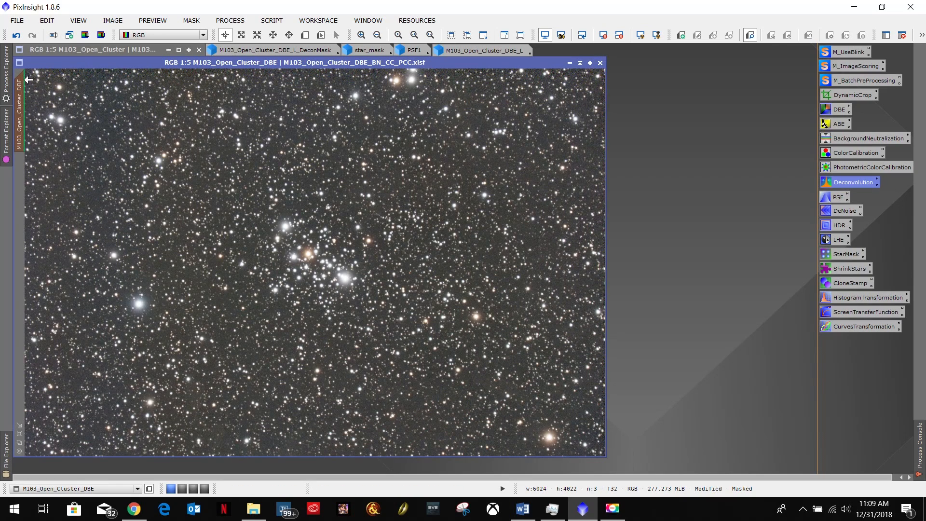
{"action": "left_click", "coordinate": [523, 508]}
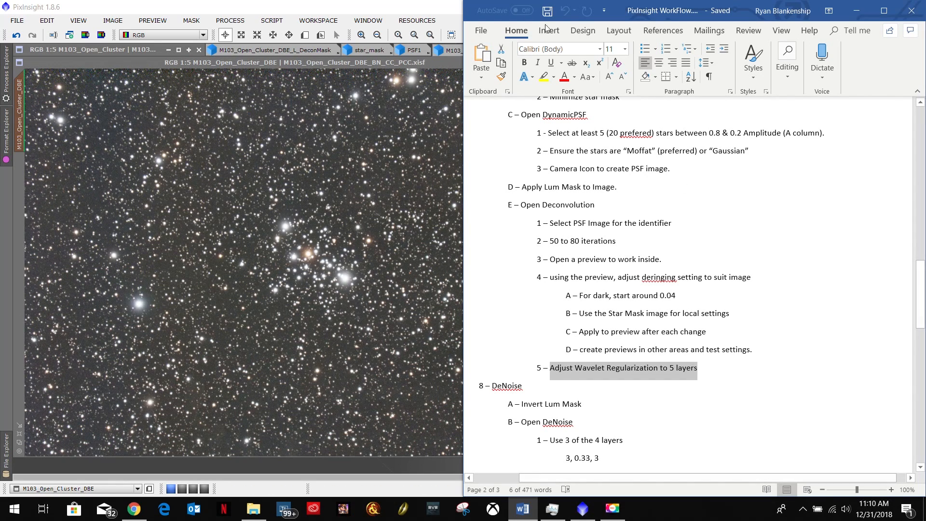
{"action": "left_click", "coordinate": [218, 63]}
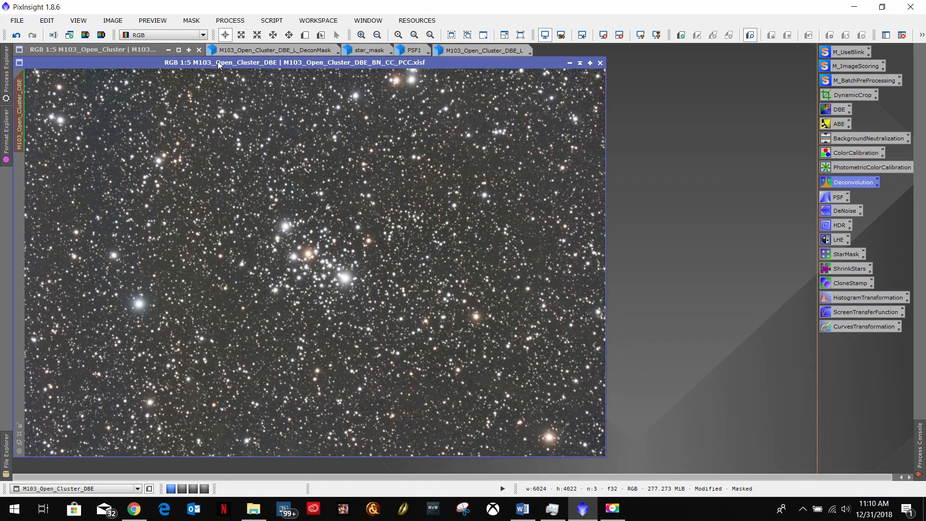
{"action": "left_click", "coordinate": [16, 21]}
{"action": "left_click", "coordinate": [41, 109]}
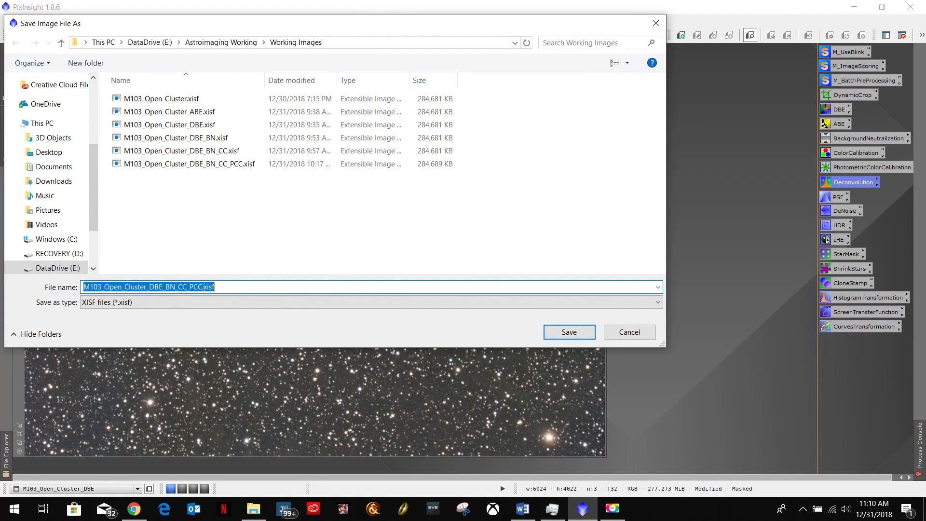
{"action": "left_click", "coordinate": [202, 286]}
{"action": "type", "text": "_Dec"}
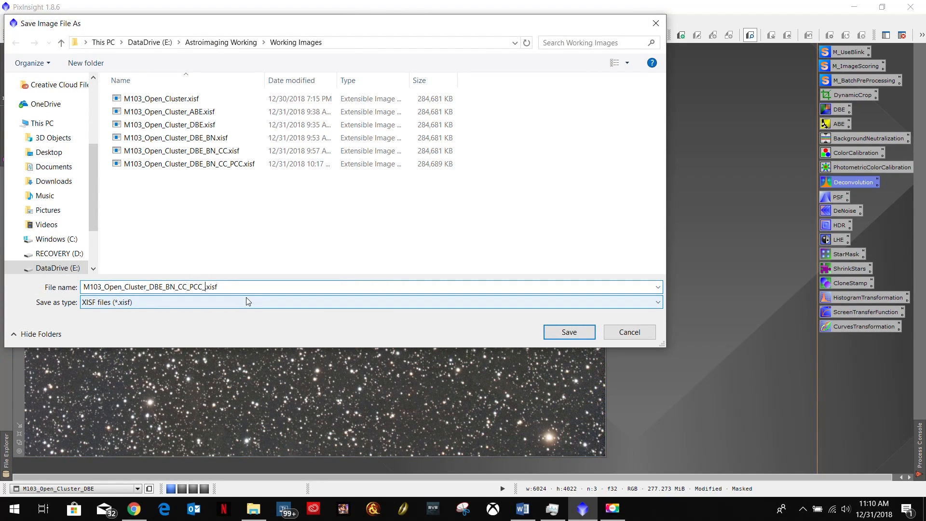
{"action": "type", "text": "on"}
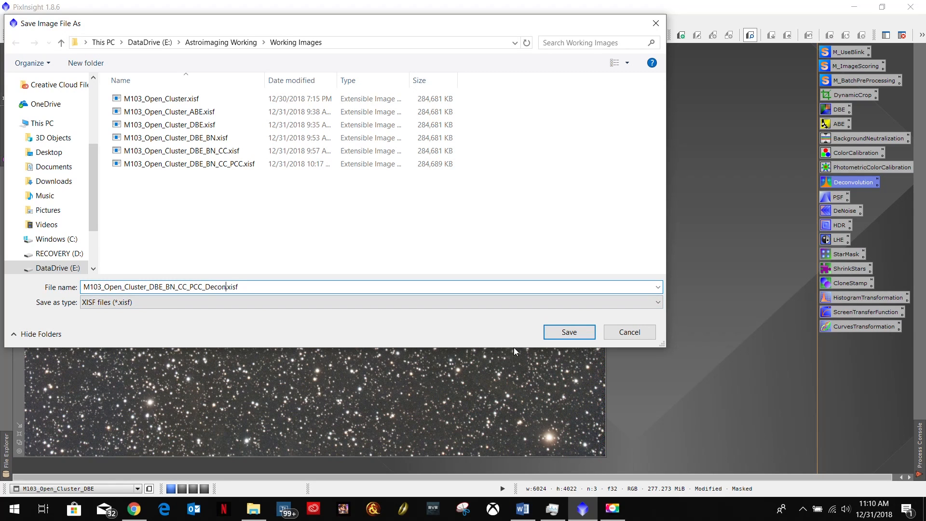
{"action": "left_click", "coordinate": [556, 331]}
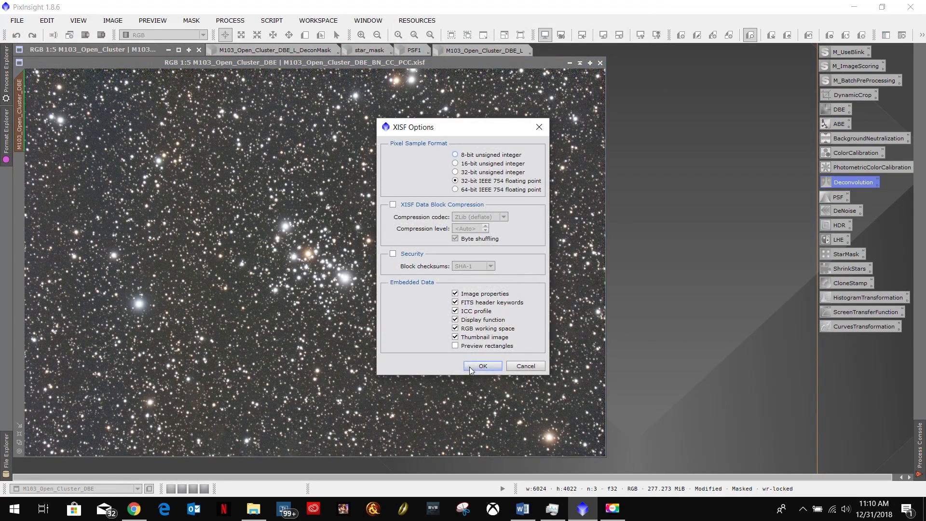
{"action": "left_click", "coordinate": [482, 365]}
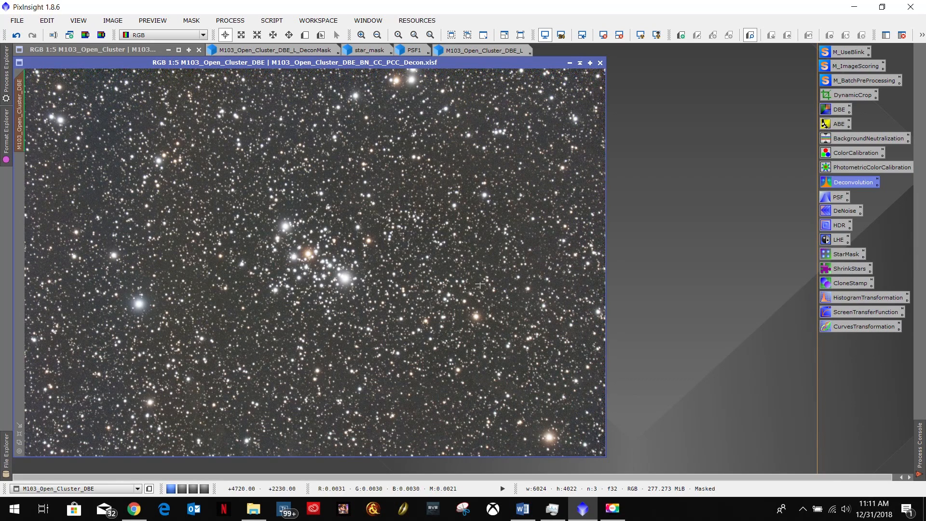
Read the DeNoise section of the workflow notes in Word
{"action": "left_click", "coordinate": [522, 509]}
{"action": "left_click", "coordinate": [577, 399]}
{"action": "scroll", "coordinate": [578, 398], "scroll_direction": "down", "scroll_amount": 5}
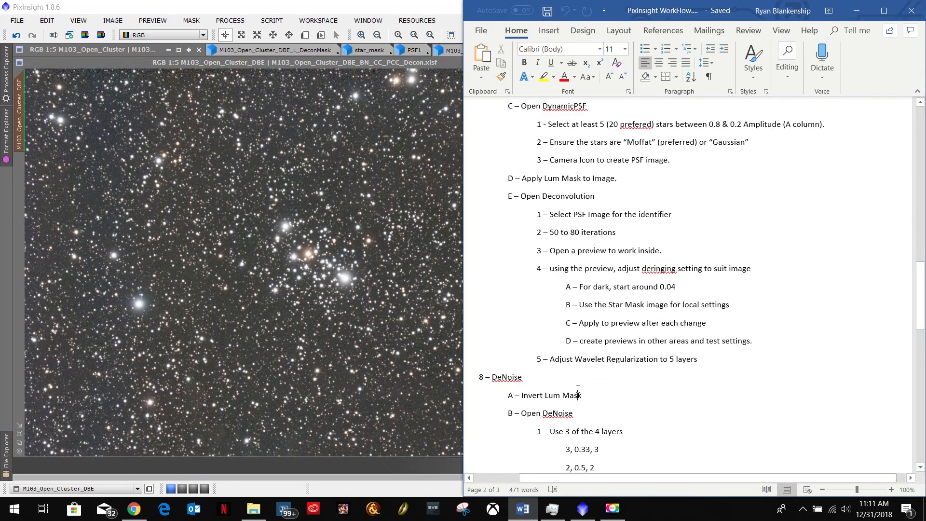
{"action": "scroll", "coordinate": [577, 389], "scroll_direction": "down", "scroll_amount": 1}
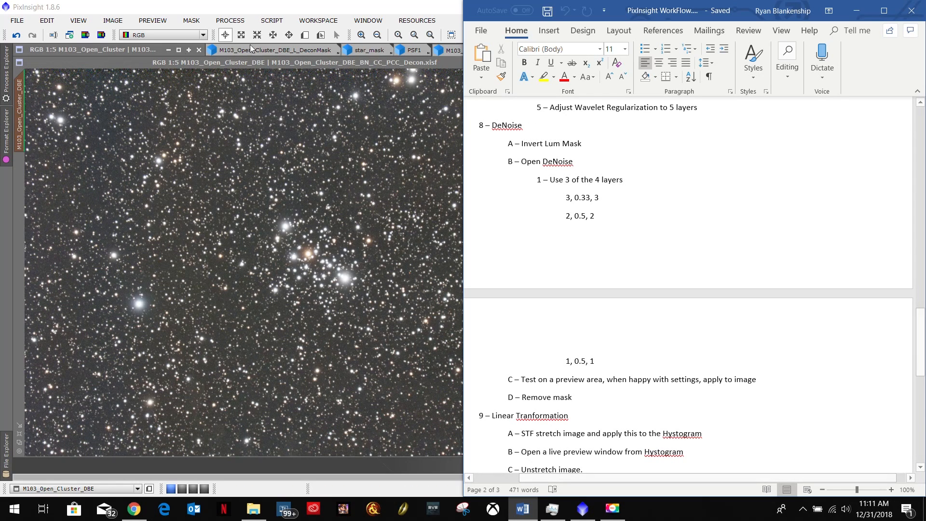
Show the mask on the deconvolved image in PixInsight and invert it, checking the star cores up close
{"action": "left_click", "coordinate": [137, 62]}
{"action": "left_click", "coordinate": [192, 20]}
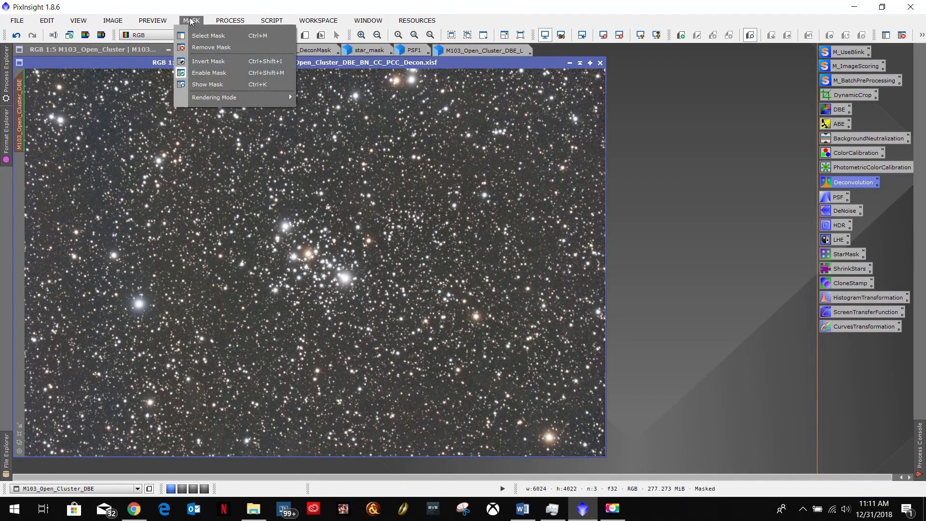
{"action": "left_click", "coordinate": [202, 85]}
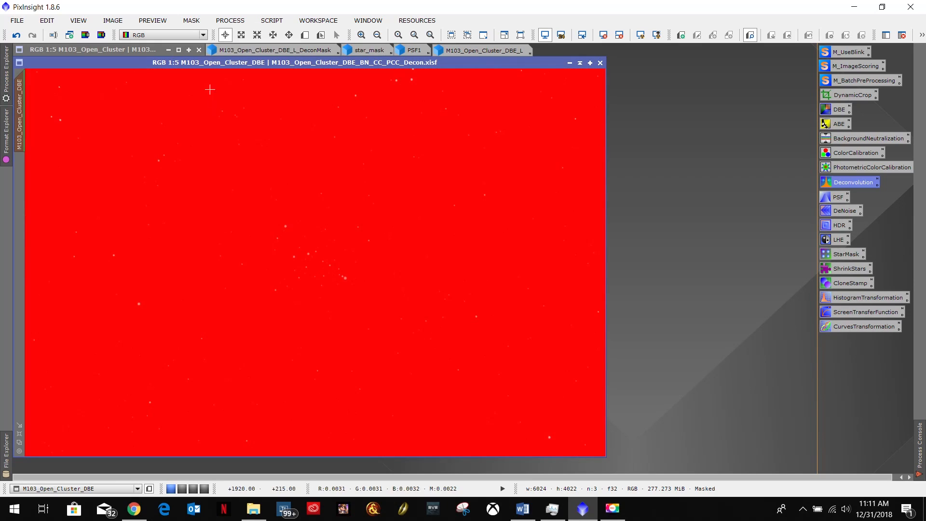
{"action": "left_click", "coordinate": [191, 20]}
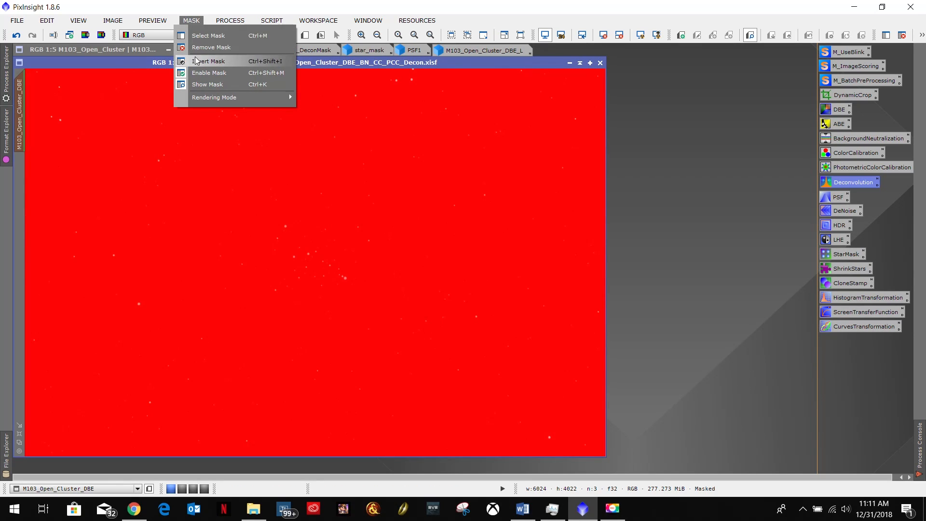
{"action": "left_click", "coordinate": [203, 85]}
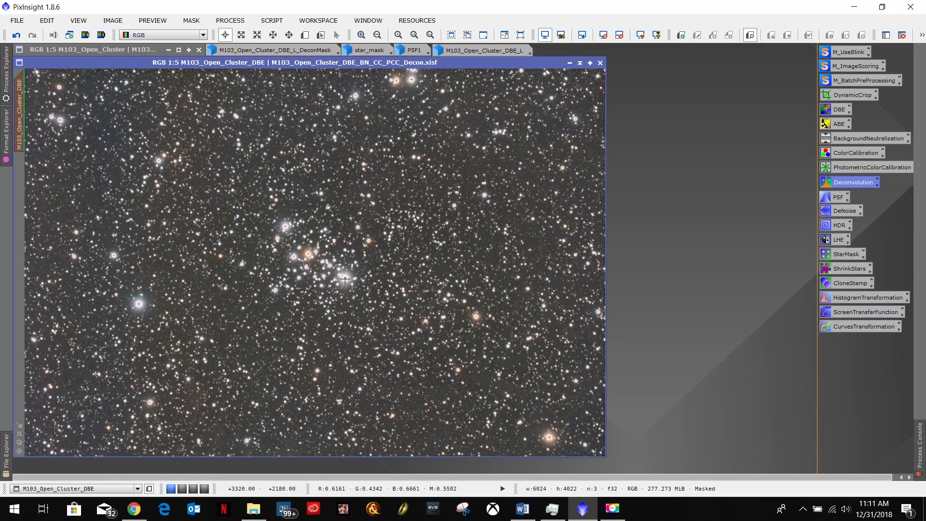
{"action": "scroll", "coordinate": [316, 263], "scroll_direction": "up", "scroll_amount": 4}
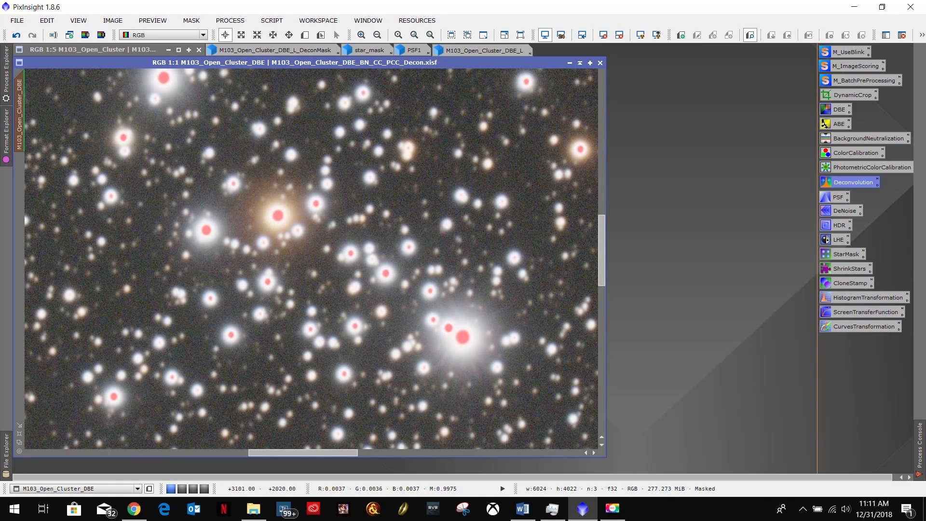
{"action": "scroll", "coordinate": [293, 232], "scroll_direction": "down", "scroll_amount": 4}
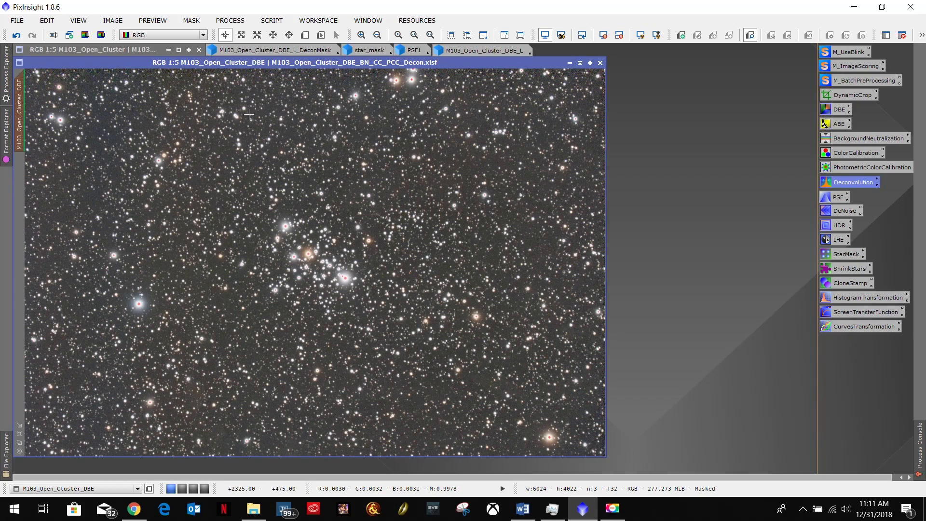
{"action": "scroll", "coordinate": [438, 251], "scroll_direction": "up", "scroll_amount": 6}
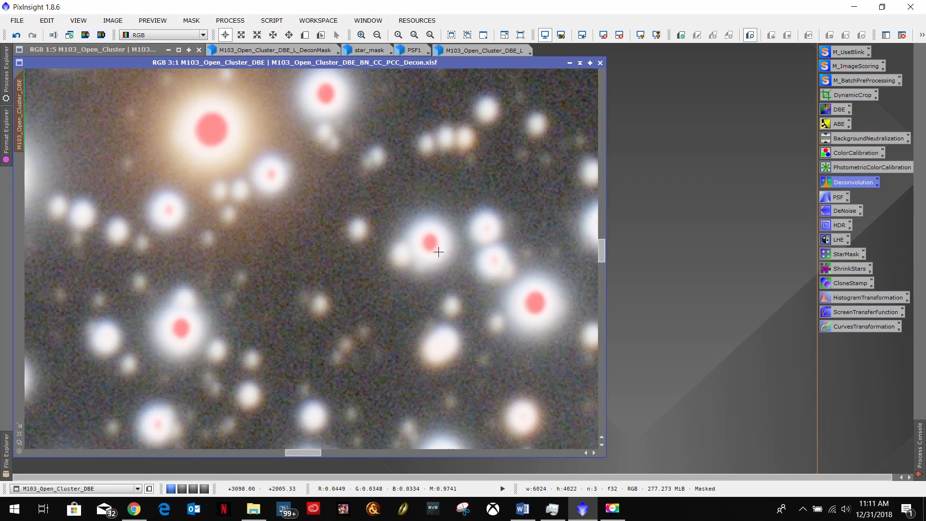
Check the DeNoise section of the workflow notes in Word, and open the DeNoise process in PixInsight
{"action": "scroll", "coordinate": [309, 216], "scroll_direction": "down", "scroll_amount": 6}
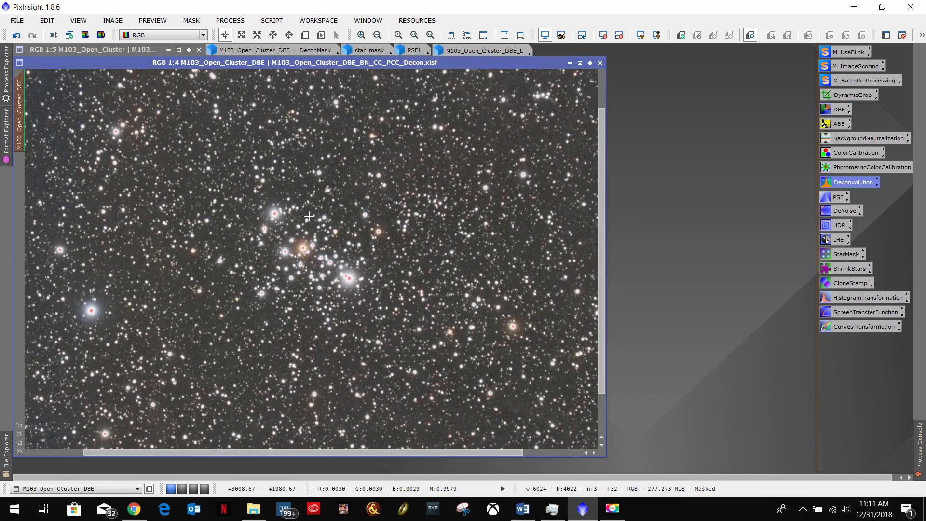
{"action": "left_click", "coordinate": [522, 508]}
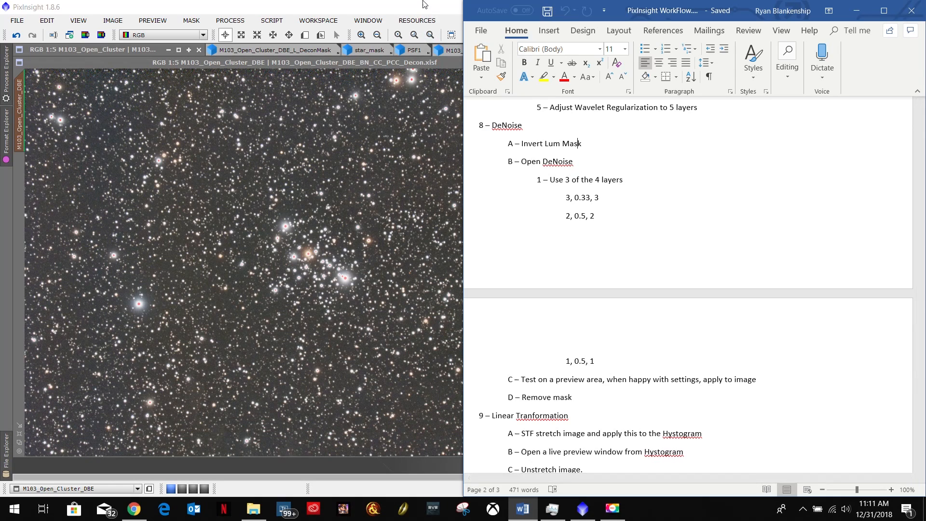
{"action": "key", "text": "alt+Tab"}
{"action": "left_click", "coordinate": [845, 211]}
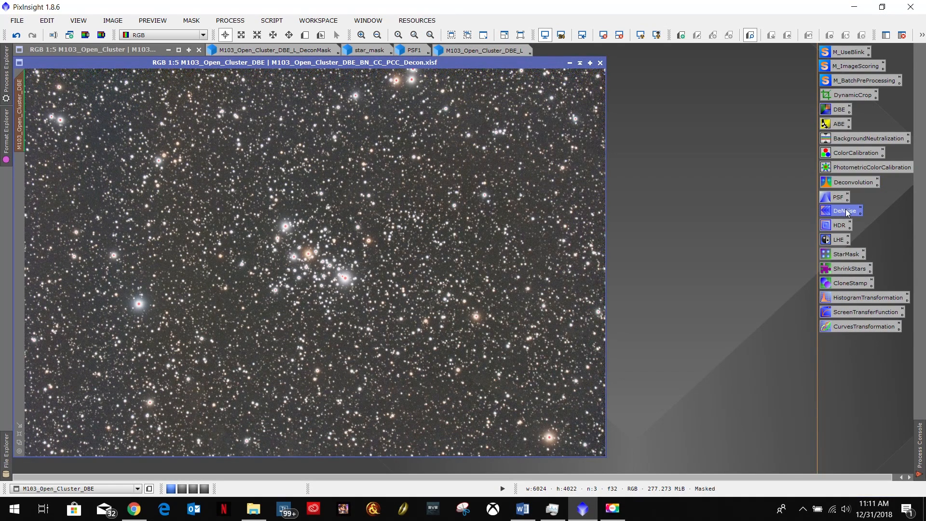
{"action": "double_click", "coordinate": [846, 211]}
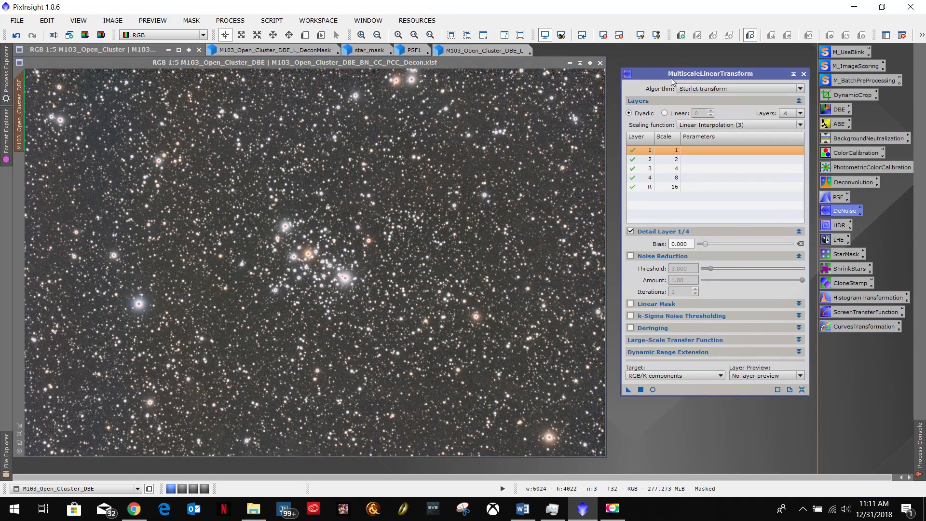
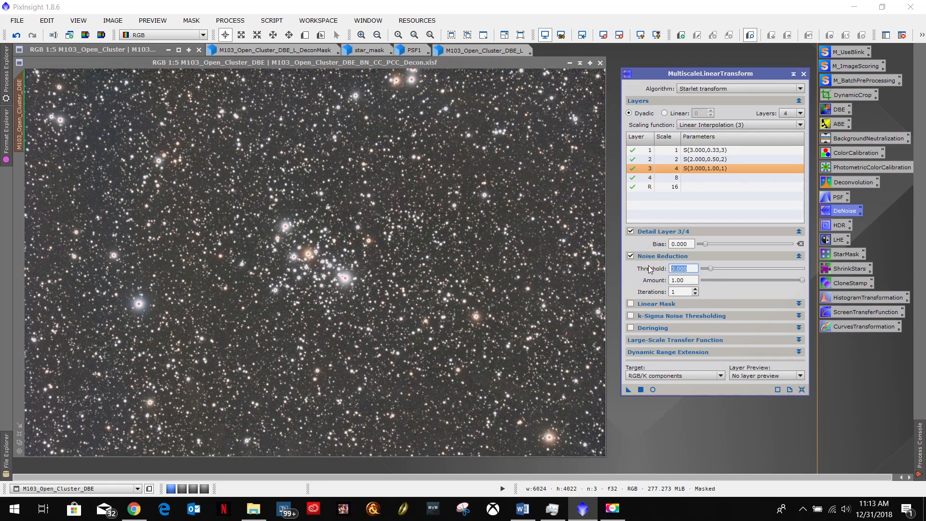
Set layer 3's noise reduction to a threshold of 1 and an amount of 0.5
{"action": "type", "text": "1"}
{"action": "key", "text": "Tab"}
{"action": "type", "text": "0.5"}
{"action": "key", "text": "Tab"}
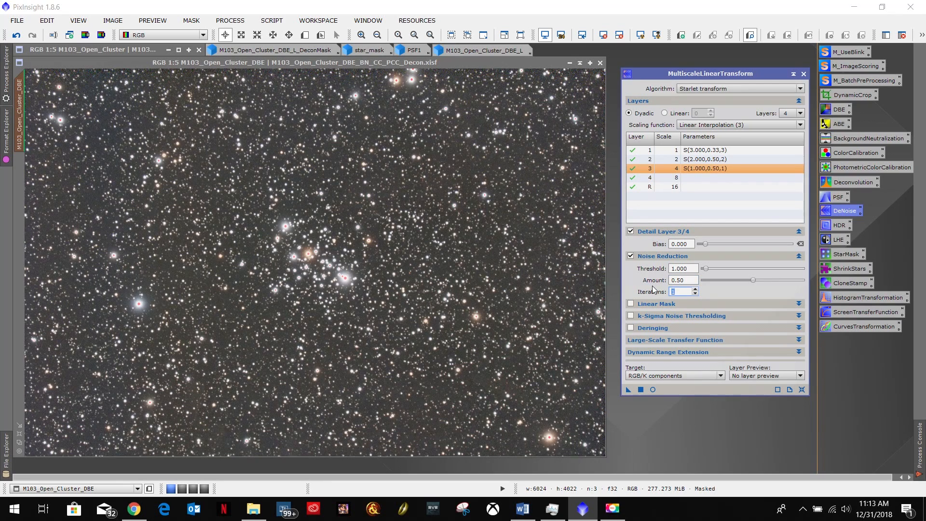
Read the notes in Word on testing DeNoise on a preview area and removing the mask
{"action": "left_click", "coordinate": [522, 508]}
{"action": "scroll", "coordinate": [568, 332], "scroll_direction": "down", "scroll_amount": 3}
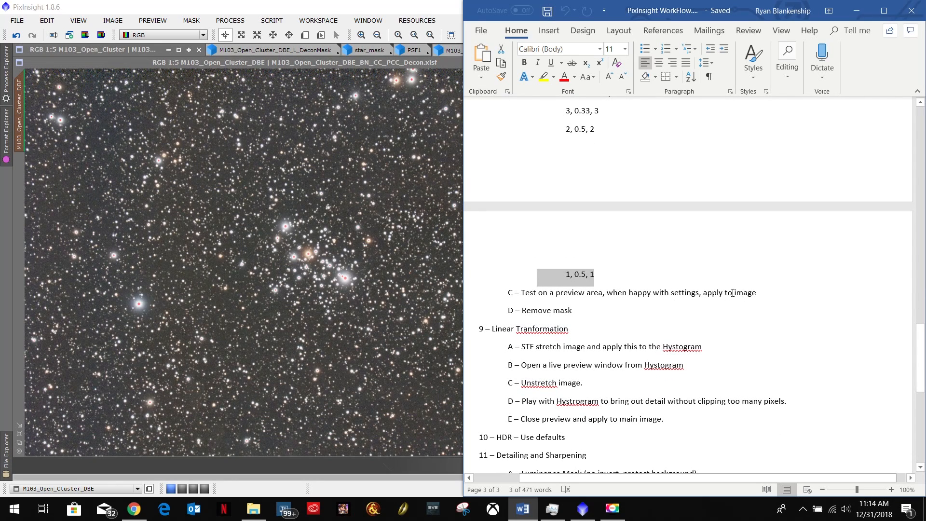
{"action": "left_click_drag", "start_coordinate": [756, 292], "coordinate": [608, 293]}
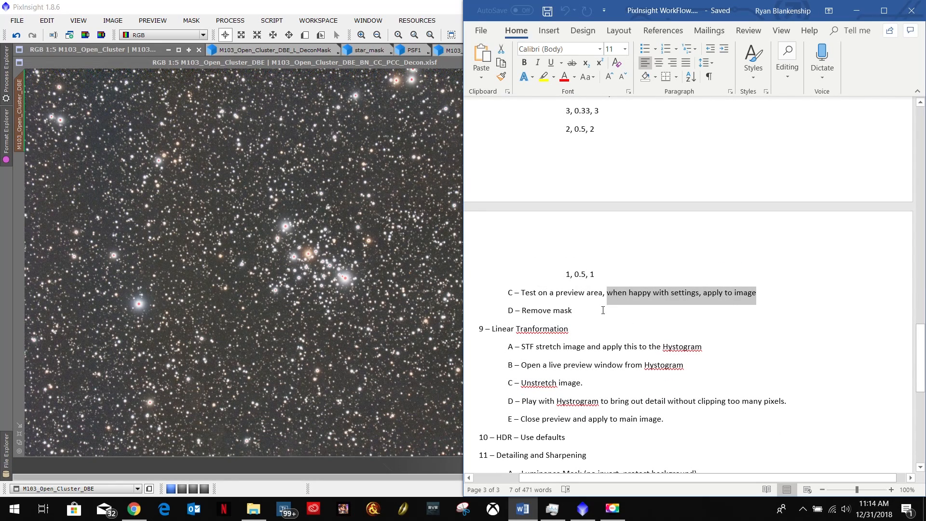
{"action": "left_click", "coordinate": [581, 311]}
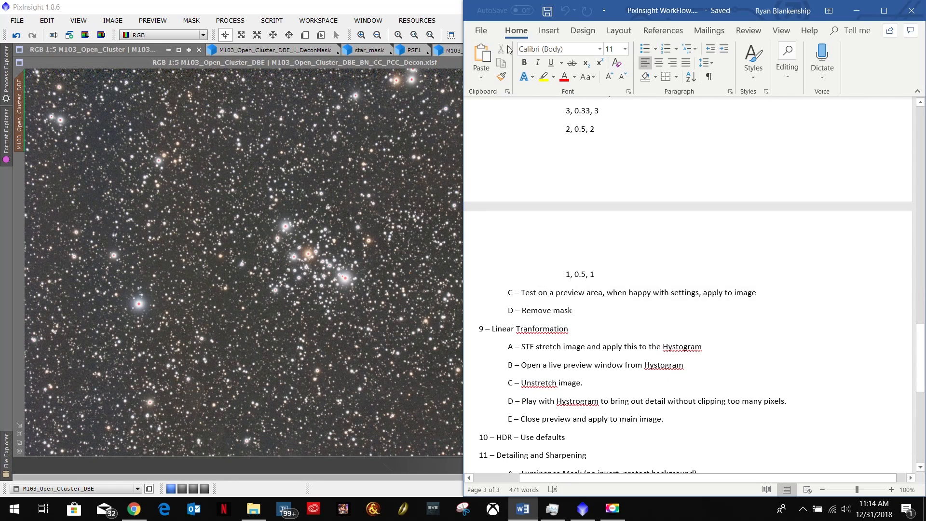
Return to PixInsight, hide the mask overlay and define a preview of about 875 × 1130 px around the cluster core
{"action": "left_click", "coordinate": [426, 5]}
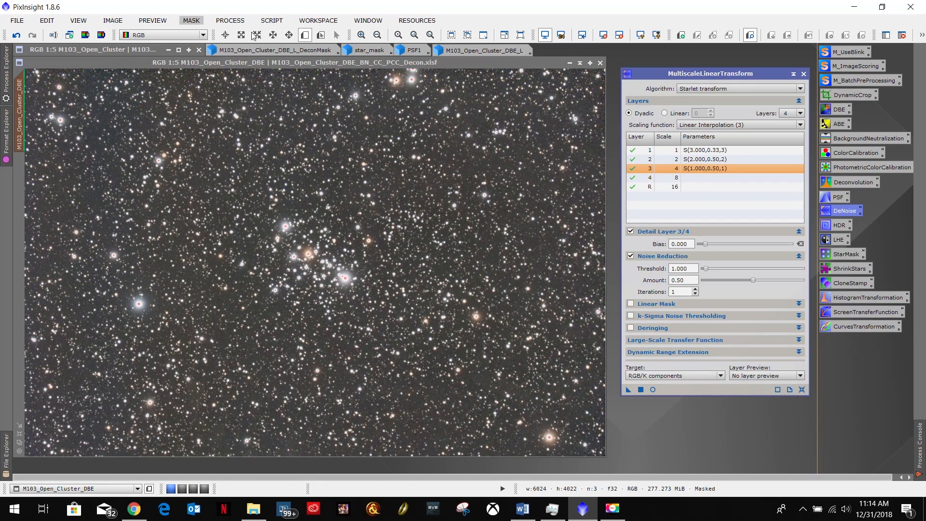
{"action": "left_click", "coordinate": [184, 21]}
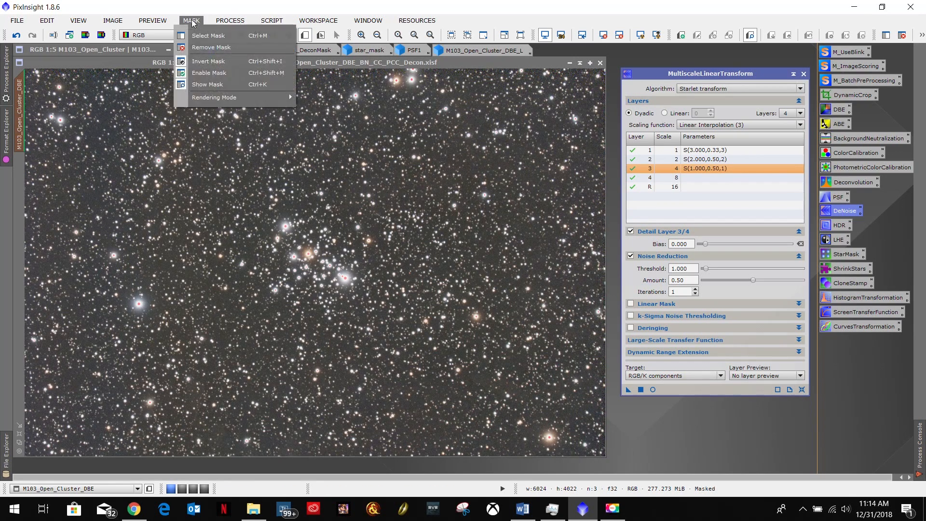
{"action": "left_click", "coordinate": [199, 86]}
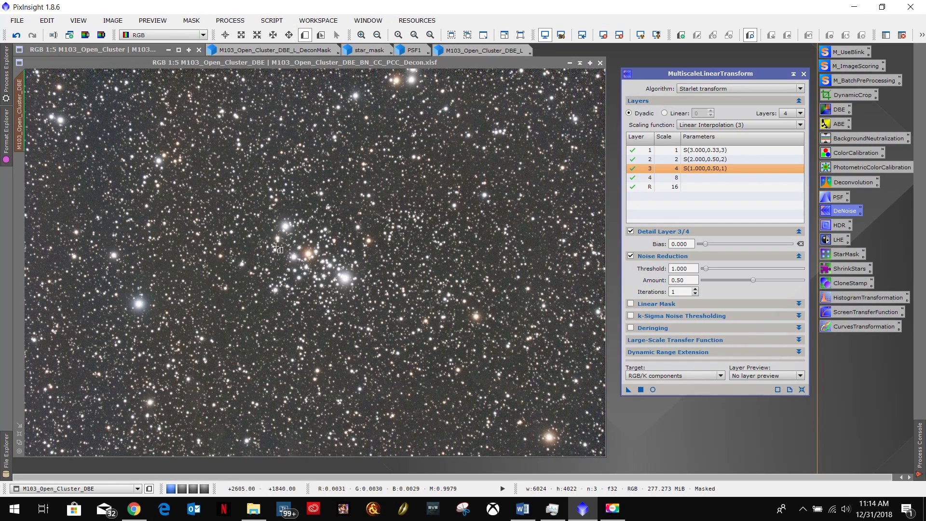
{"action": "left_click", "coordinate": [242, 191]}
{"action": "left_click_drag", "start_coordinate": [243, 191], "coordinate": [328, 302]}
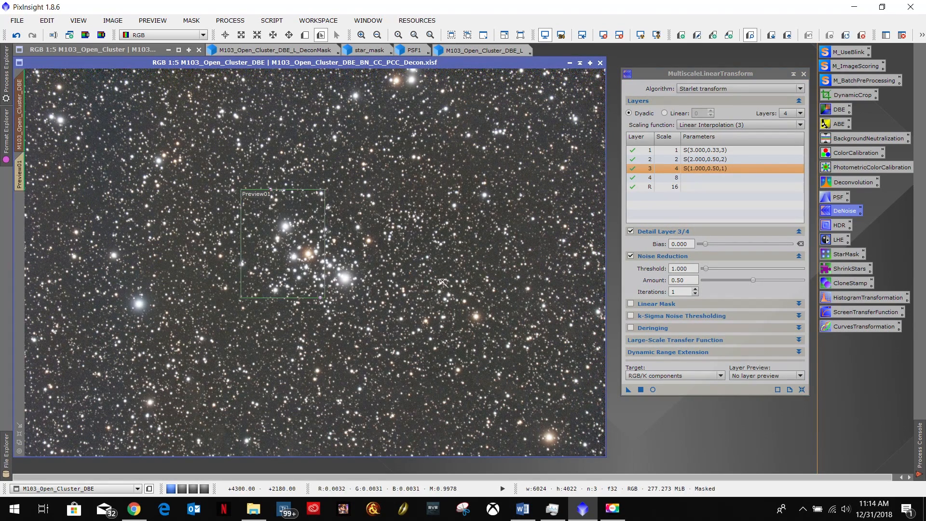
Open the cluster preview and test the current noise reduction settings on it
{"action": "left_click", "coordinate": [19, 174]}
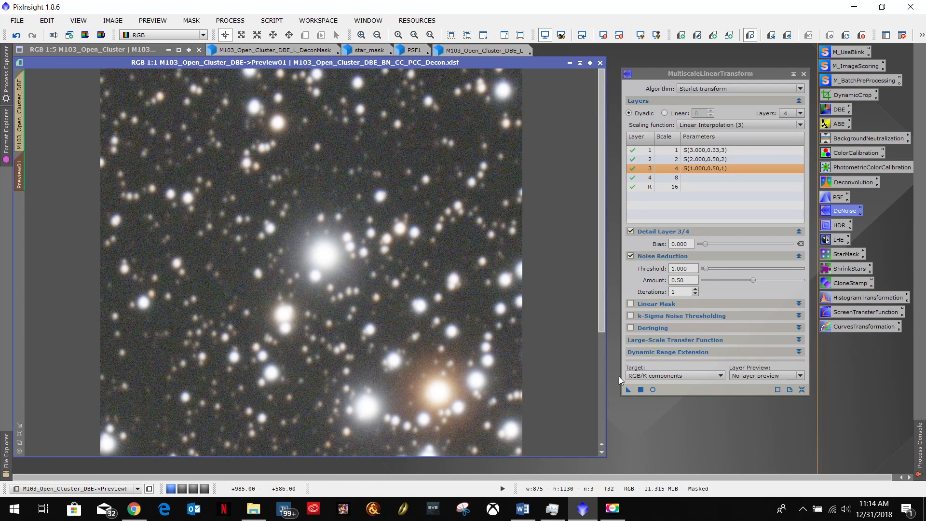
{"action": "left_click", "coordinate": [628, 390]}
{"action": "left_click_drag", "start_coordinate": [628, 392], "coordinate": [324, 295]}
Try layer 3's noise reduction amount at 0.7 by applying it to the cluster preview
{"action": "double_click", "coordinate": [686, 279]}
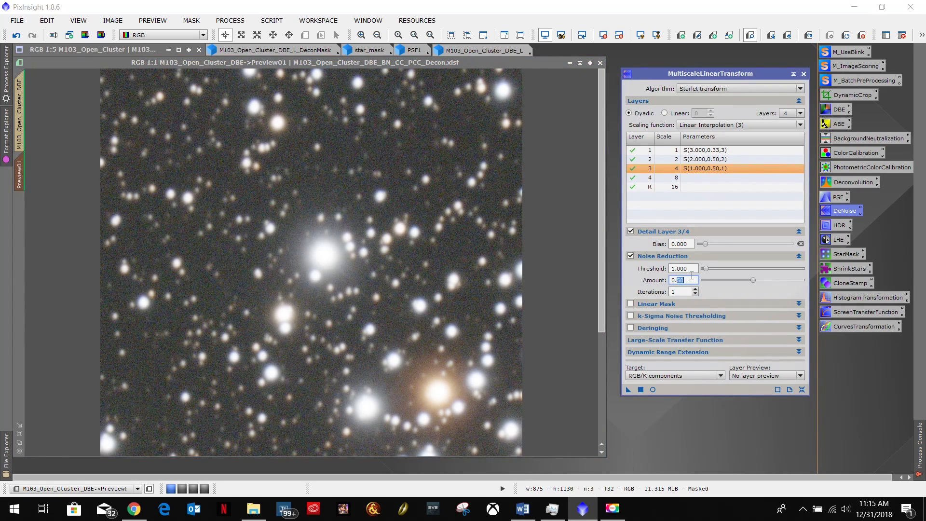
{"action": "key", "text": "BackSpace"}
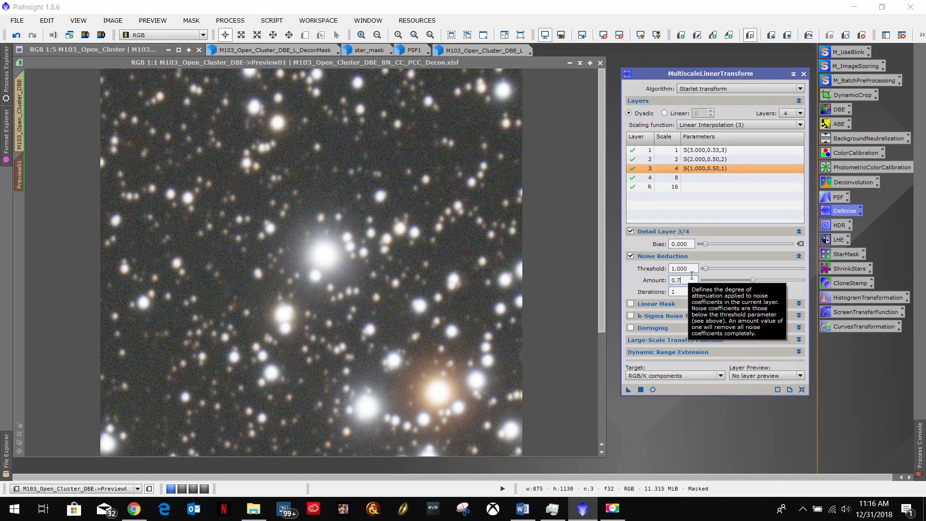
{"action": "left_click", "coordinate": [628, 389]}
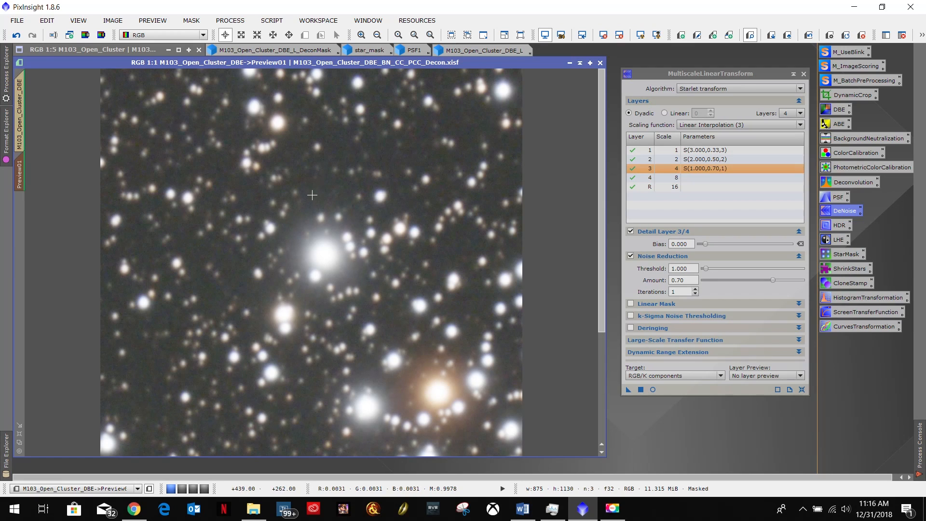
Compare the cluster preview repeatedly with and without the noise reduction
{"action": "left_click", "coordinate": [809, 39]}
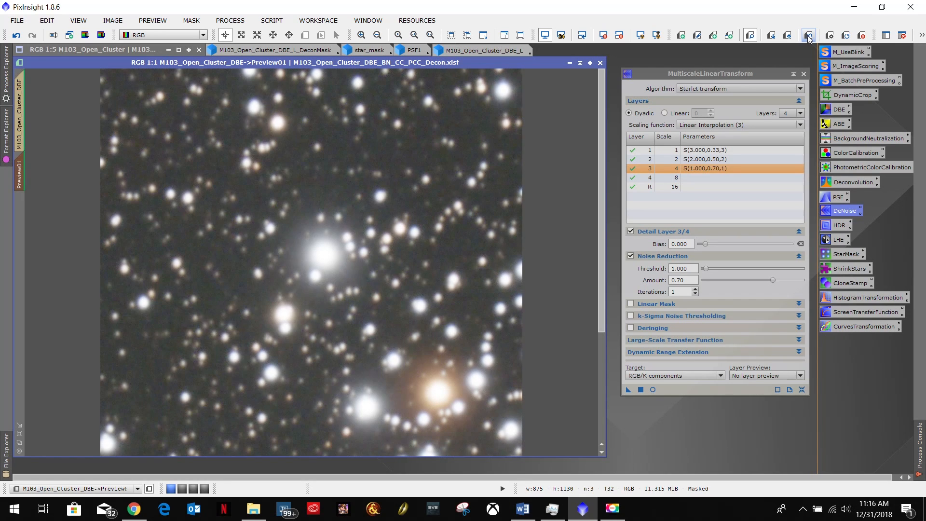
{"action": "left_click", "coordinate": [808, 39]}
{"action": "left_click", "coordinate": [809, 40]}
{"action": "left_click", "coordinate": [808, 40]}
{"action": "left_click", "coordinate": [808, 40]}
{"action": "left_click", "coordinate": [809, 40]}
{"action": "left_click", "coordinate": [809, 40]}
{"action": "left_click", "coordinate": [809, 39]}
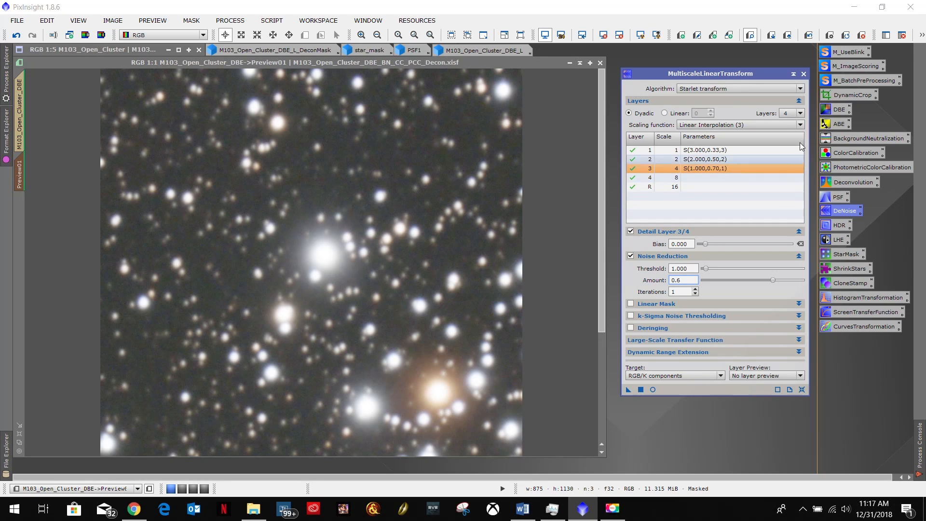
Set layer 3's noise reduction amount to 0.6, apply it to the preview and compare before and after
{"action": "key", "text": "Return"}
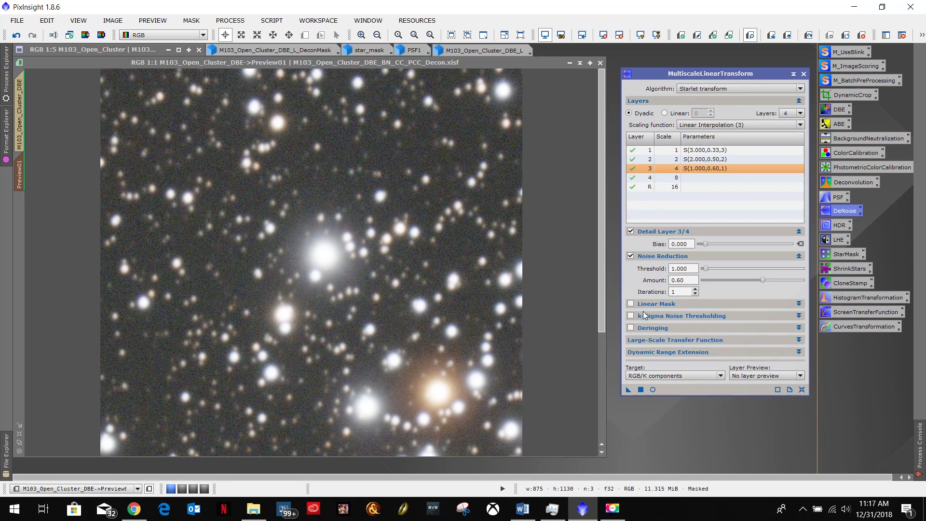
{"action": "left_click_drag", "start_coordinate": [628, 390], "coordinate": [357, 293]}
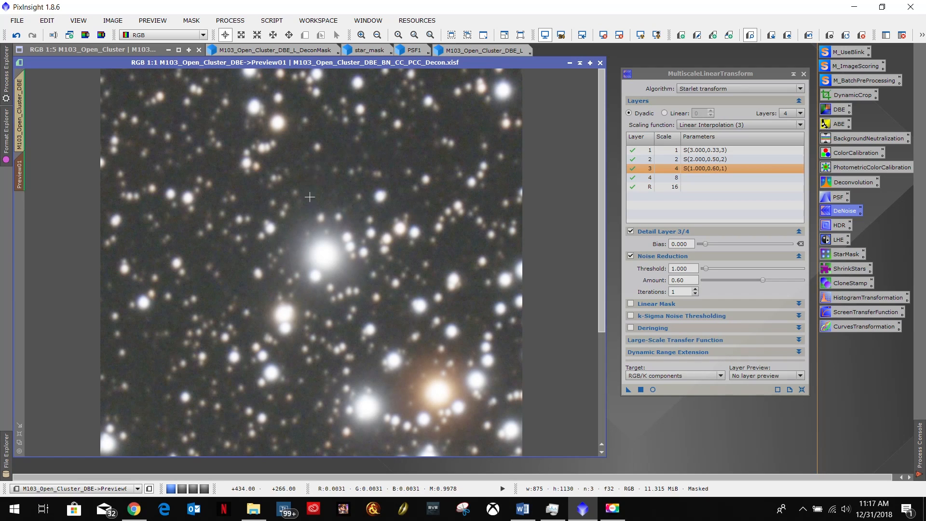
{"action": "left_click", "coordinate": [808, 38]}
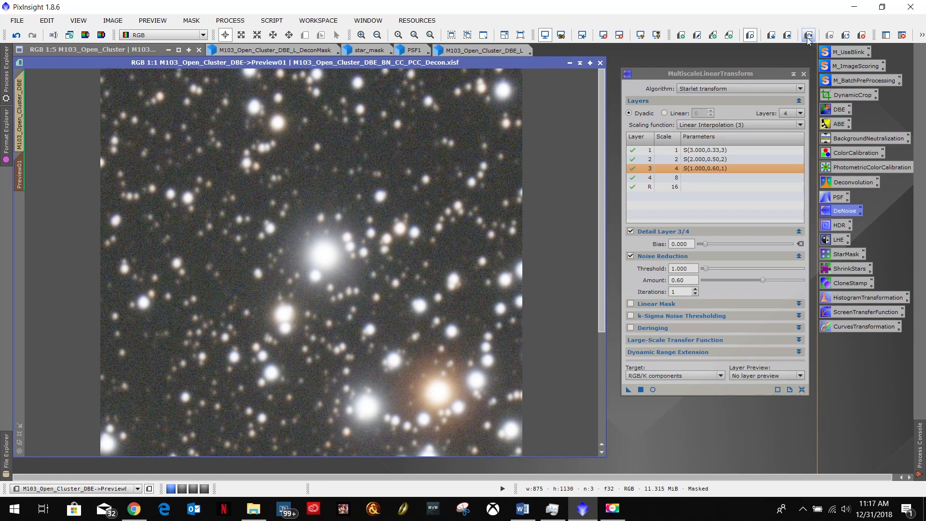
{"action": "left_click", "coordinate": [808, 40]}
{"action": "left_click", "coordinate": [808, 39]}
{"action": "left_click", "coordinate": [808, 39]}
Inspect the noise reduction on the whole image in an enlarged real-time preview window, and close that window
{"action": "left_click", "coordinate": [20, 111]}
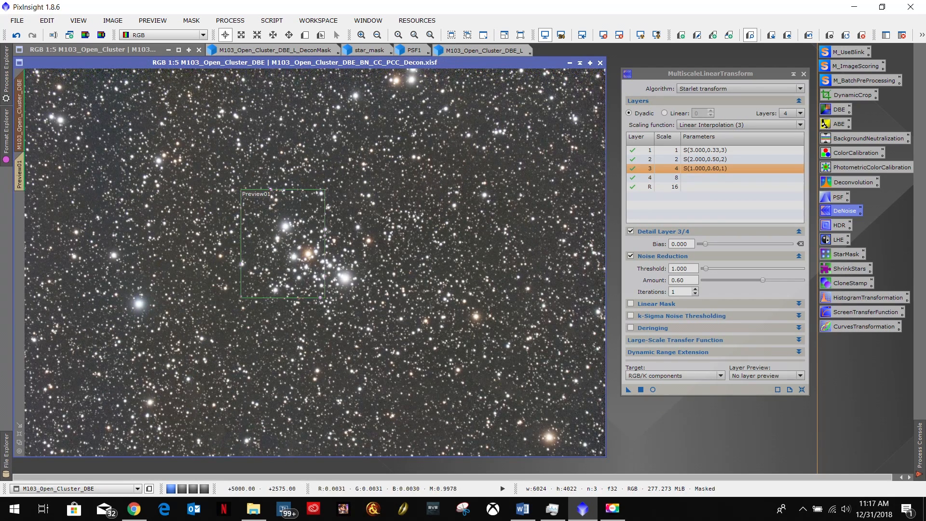
{"action": "left_click", "coordinate": [652, 389]}
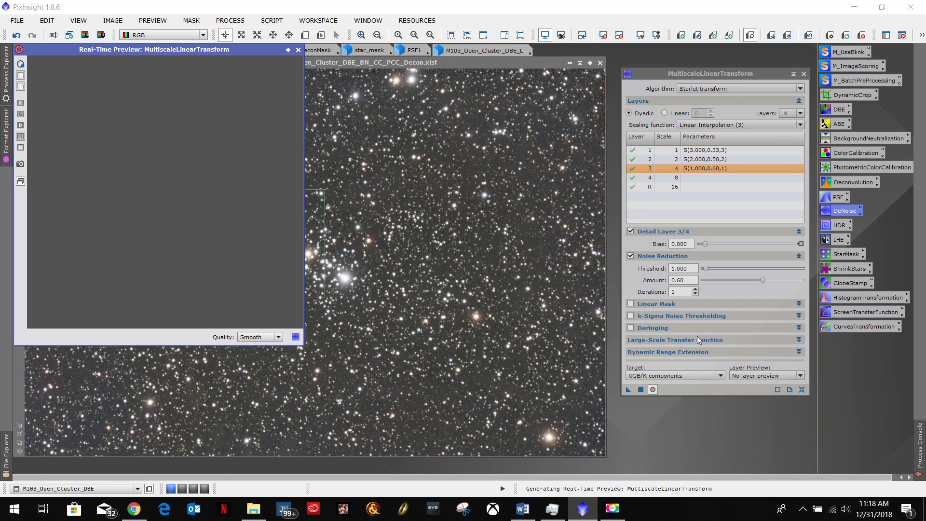
{"action": "left_click", "coordinate": [687, 355]}
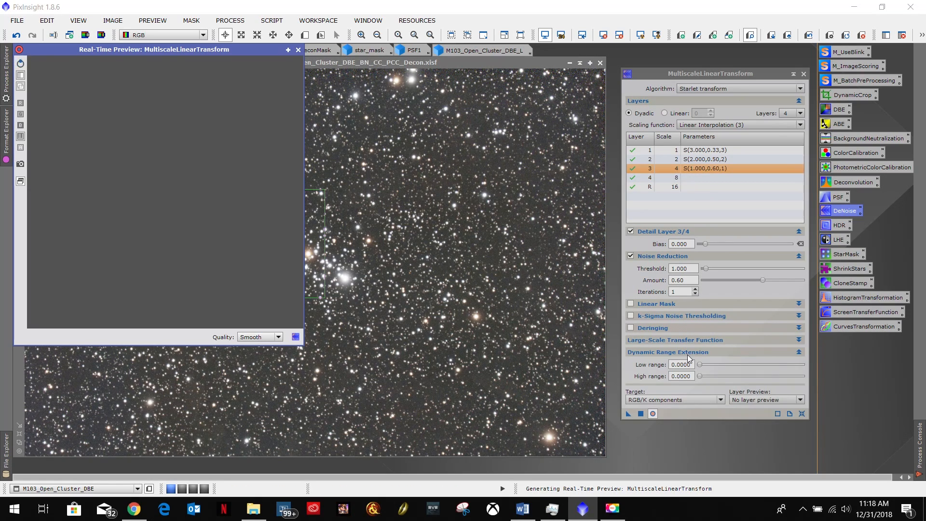
{"action": "left_click", "coordinate": [689, 352]}
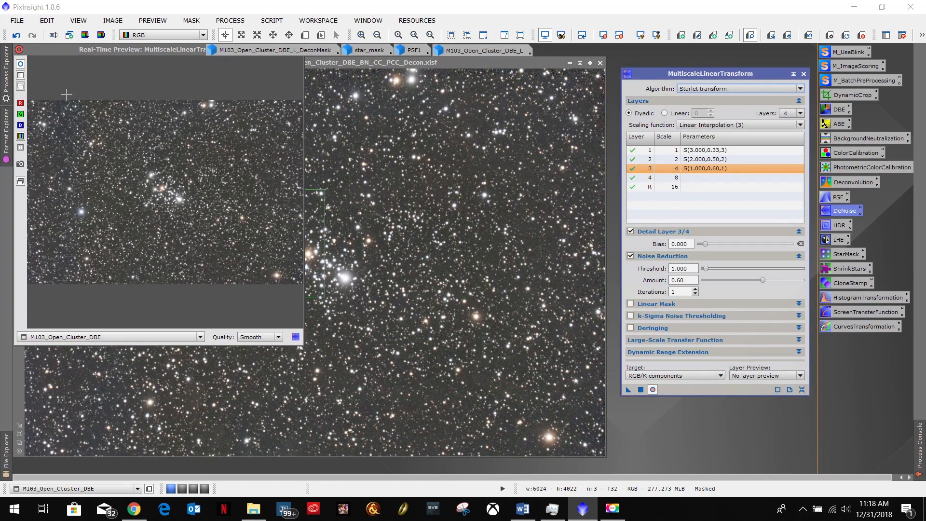
{"action": "left_click_drag", "start_coordinate": [303, 344], "coordinate": [571, 432]}
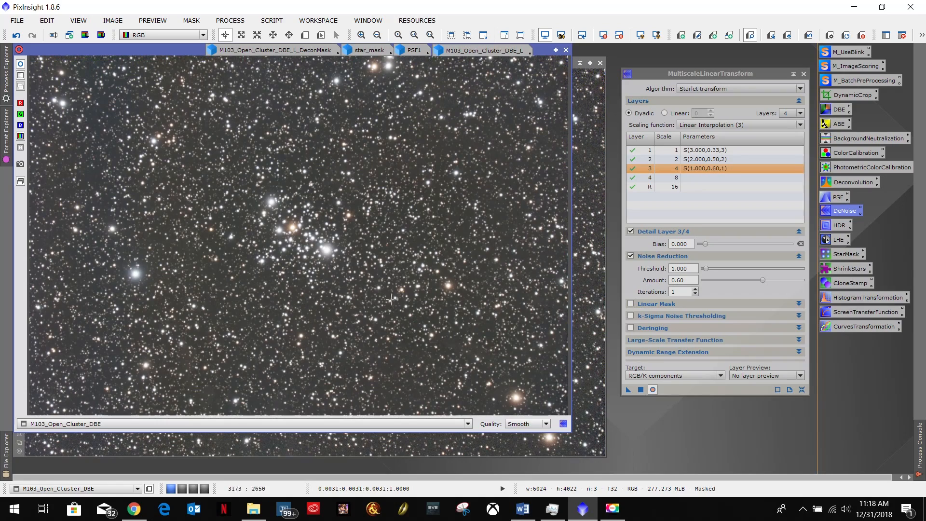
{"action": "left_click_drag", "start_coordinate": [142, 49], "coordinate": [168, 95]}
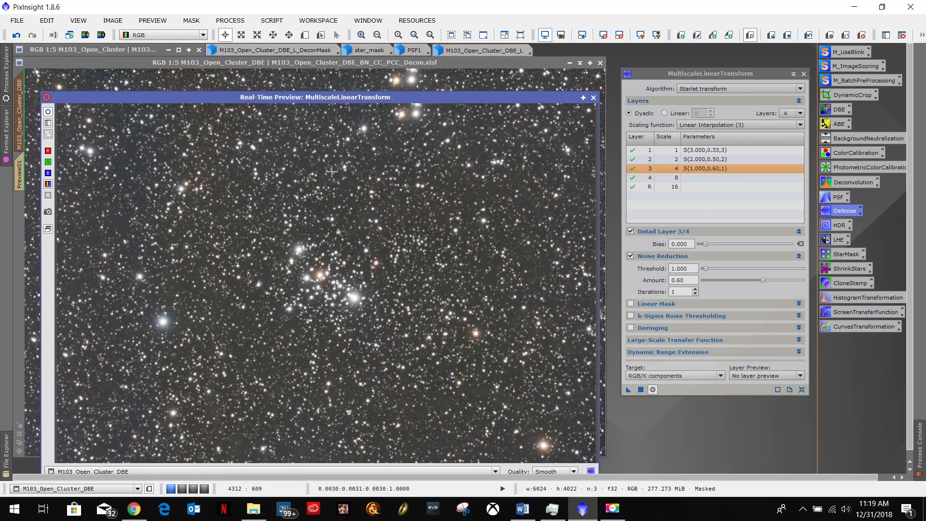
{"action": "left_click", "coordinate": [593, 97]}
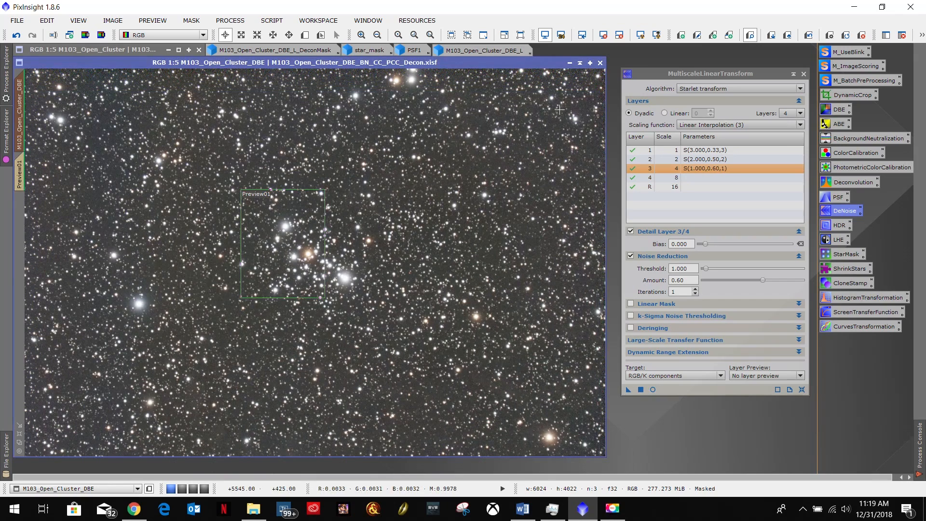
Check the denoised cluster preview once more and delete it from the main image
{"action": "left_click", "coordinate": [21, 174]}
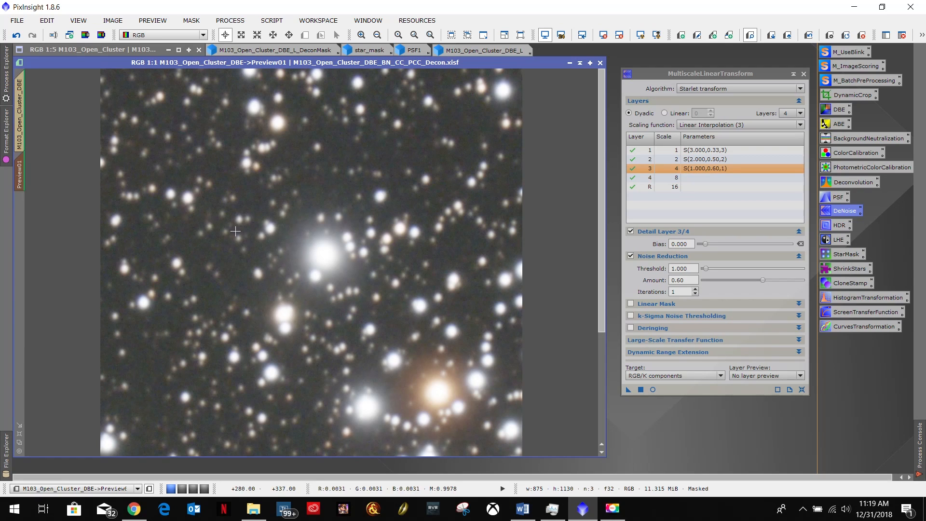
{"action": "right_click", "coordinate": [23, 170]}
{"action": "left_click", "coordinate": [17, 125]}
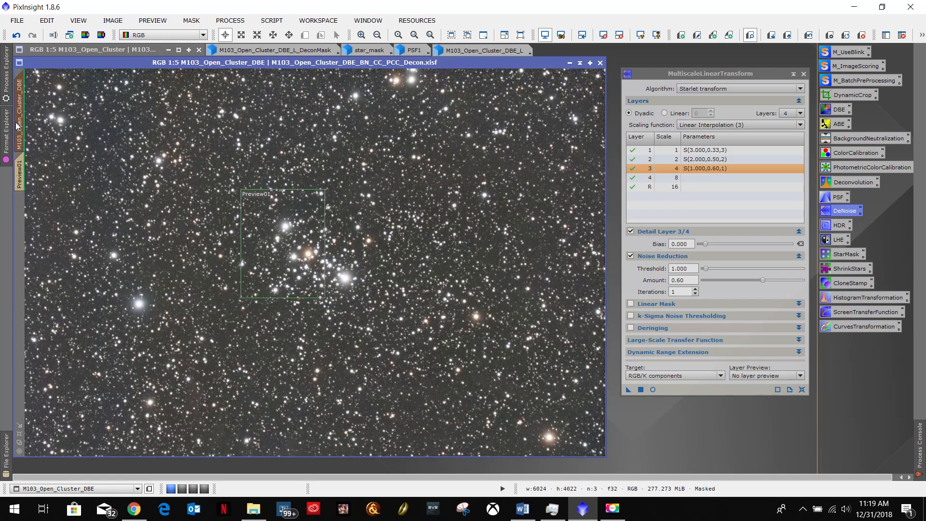
{"action": "right_click", "coordinate": [21, 171]}
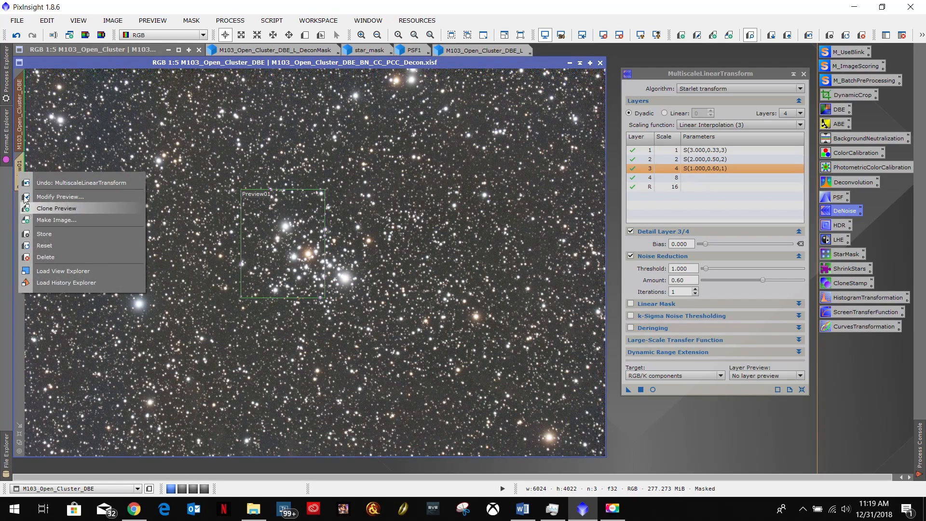
{"action": "left_click", "coordinate": [19, 166]}
{"action": "right_click", "coordinate": [20, 170]}
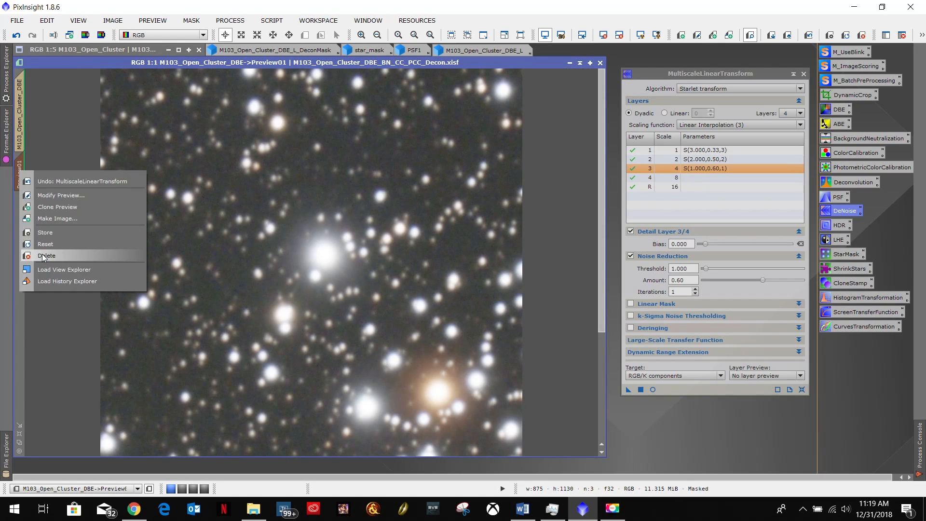
{"action": "left_click", "coordinate": [43, 256]}
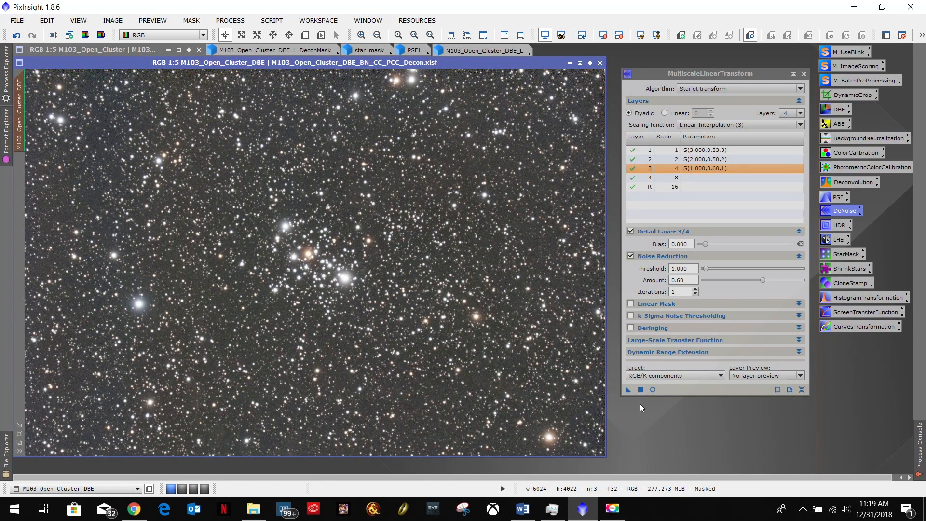
Show the mask over the main cluster image, hide it again, and apply the three-layer noise reduction to the whole image
{"action": "left_click", "coordinate": [191, 20]}
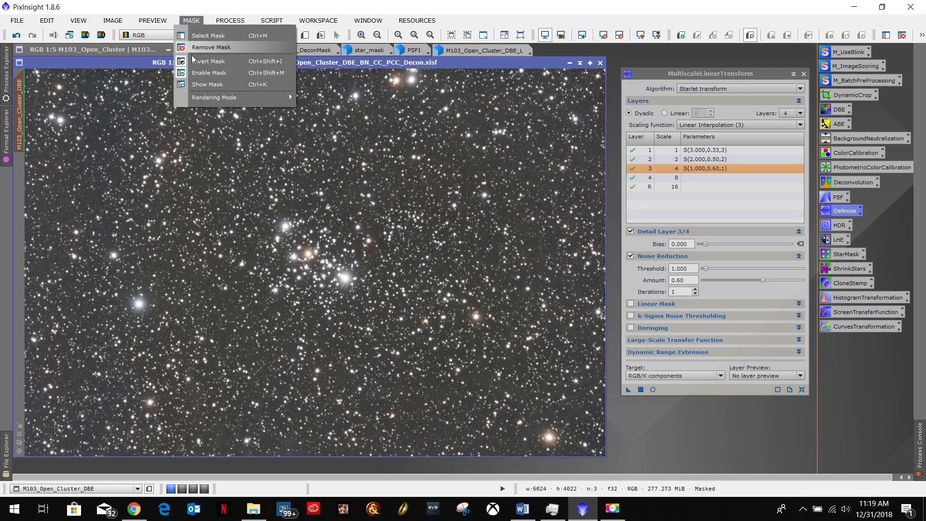
{"action": "left_click", "coordinate": [193, 85]}
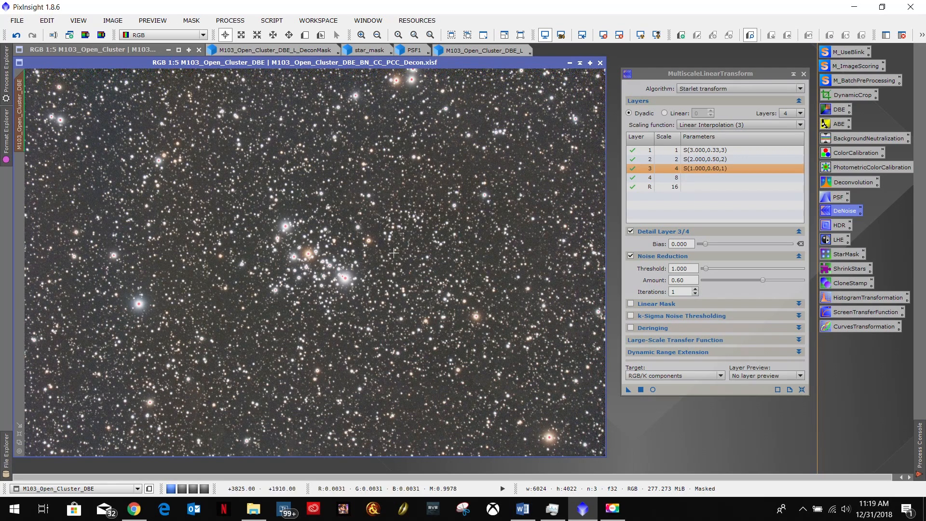
{"action": "left_click", "coordinate": [191, 20]}
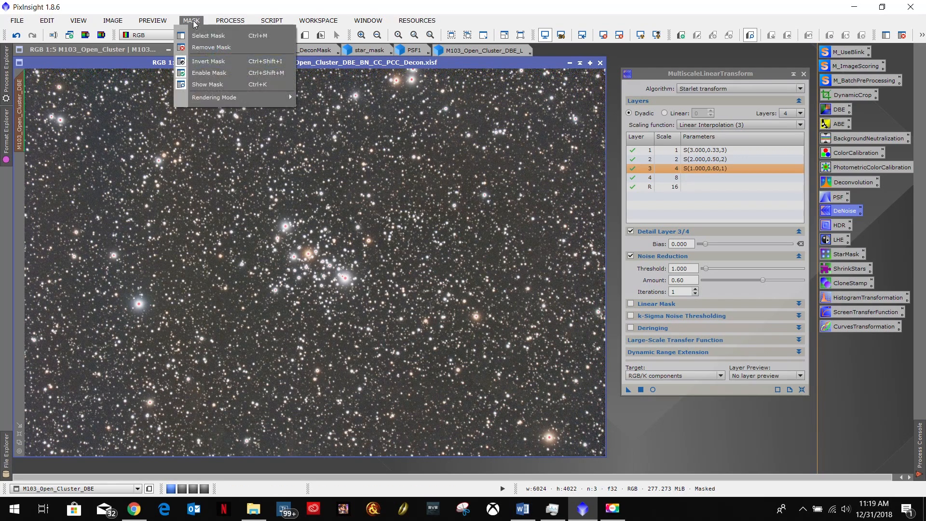
{"action": "left_click", "coordinate": [197, 85]}
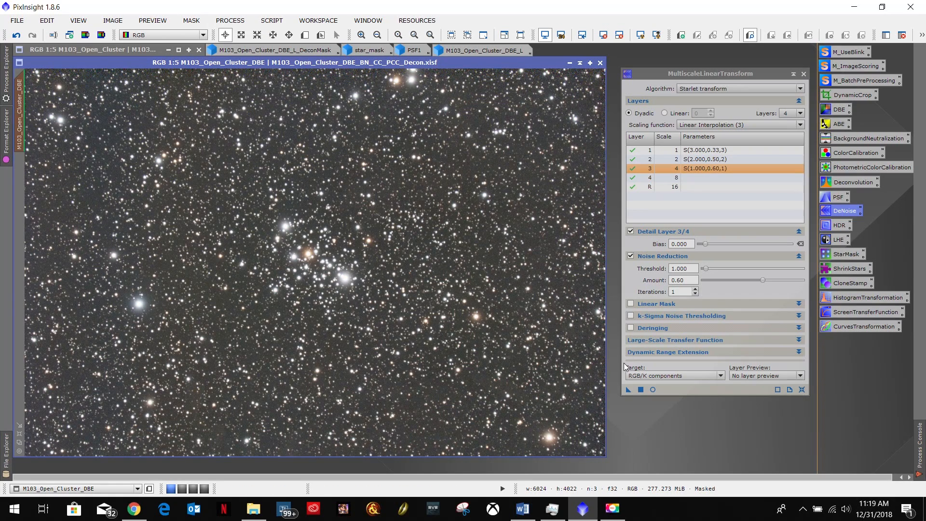
{"action": "left_click", "coordinate": [627, 389]}
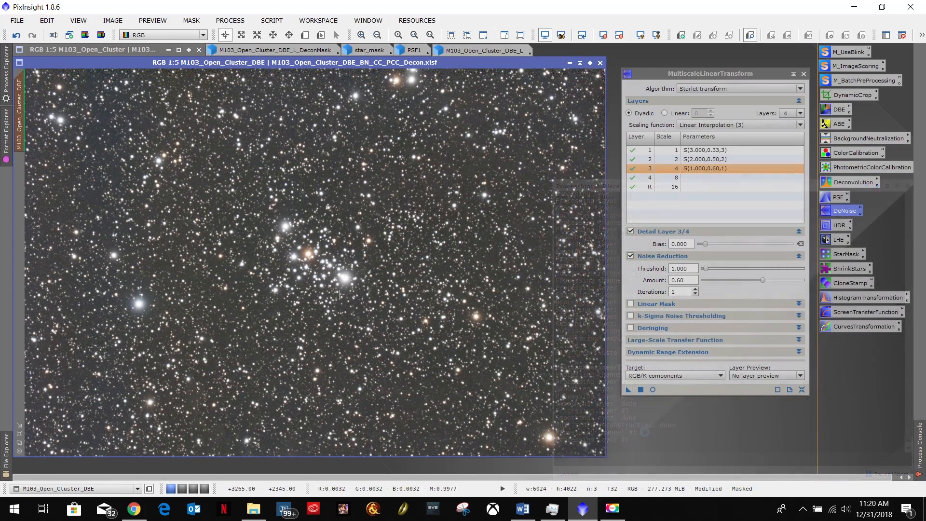
Examine the noise reduction across the main image, from the cluster's centre up to the upper edge
{"action": "scroll", "coordinate": [329, 245], "scroll_direction": "up", "scroll_amount": 3}
{"action": "scroll", "coordinate": [329, 245], "scroll_direction": "up", "scroll_amount": 3}
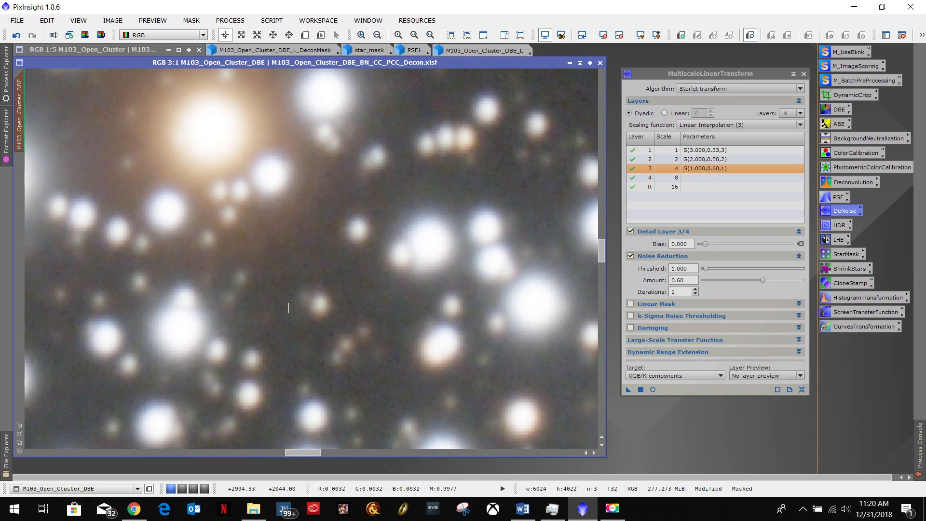
{"action": "scroll", "coordinate": [323, 246], "scroll_direction": "down", "scroll_amount": 6}
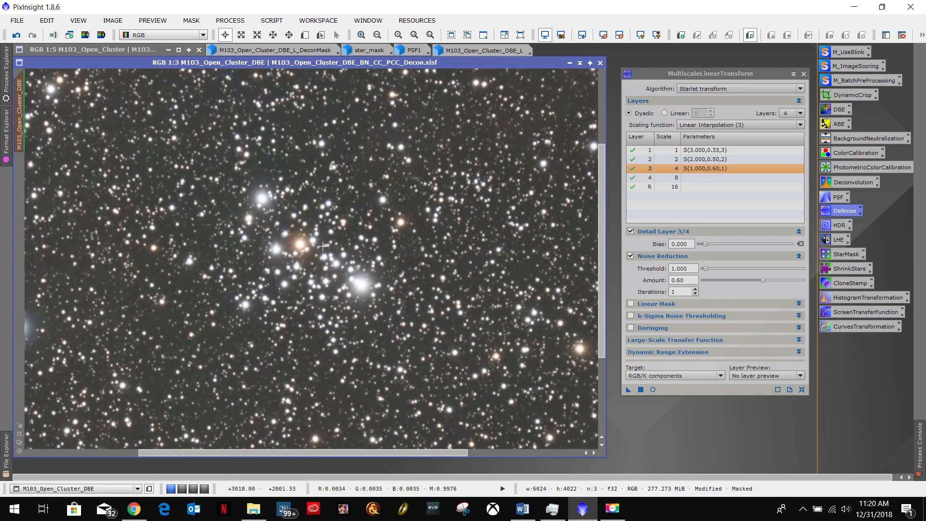
{"action": "scroll", "coordinate": [316, 263], "scroll_direction": "up", "scroll_amount": 4}
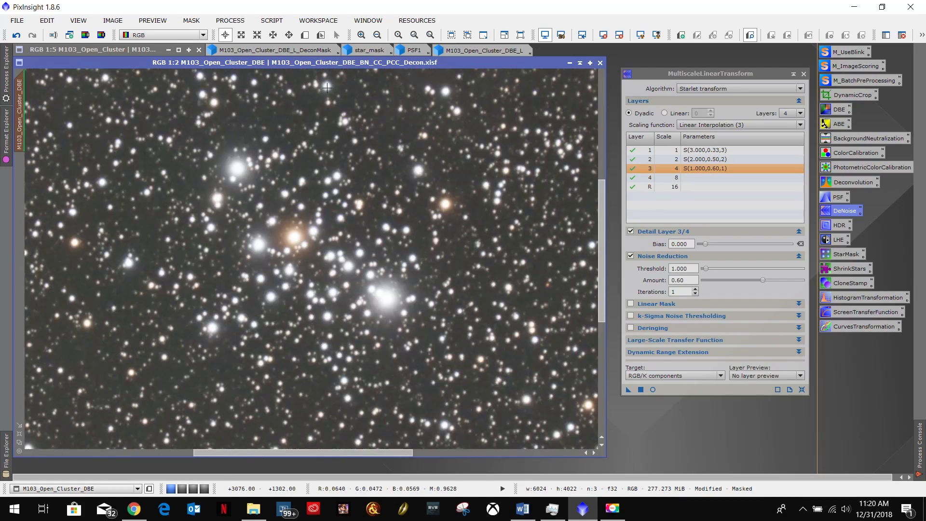
{"action": "left_click_drag", "start_coordinate": [598, 273], "coordinate": [592, 117]}
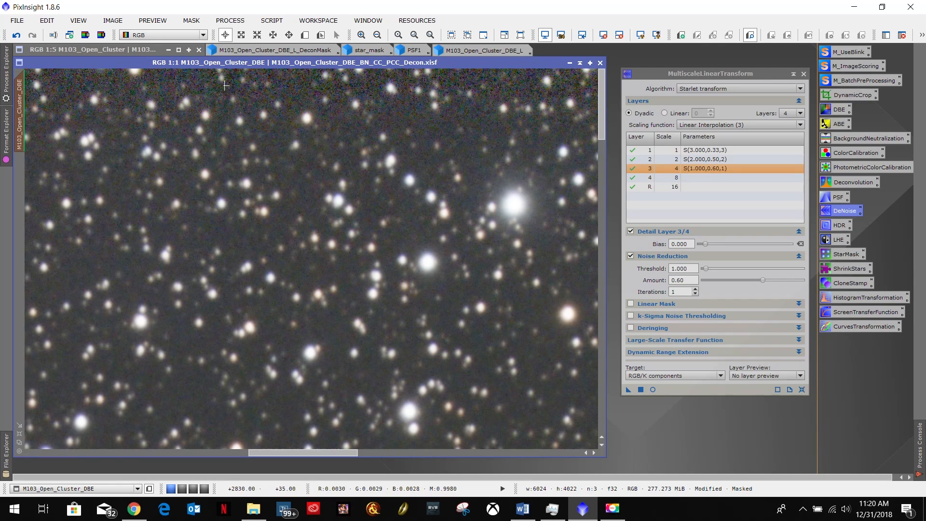
{"action": "scroll", "coordinate": [507, 136], "scroll_direction": "down", "scroll_amount": 3}
{"action": "scroll", "coordinate": [506, 136], "scroll_direction": "down", "scroll_amount": 1}
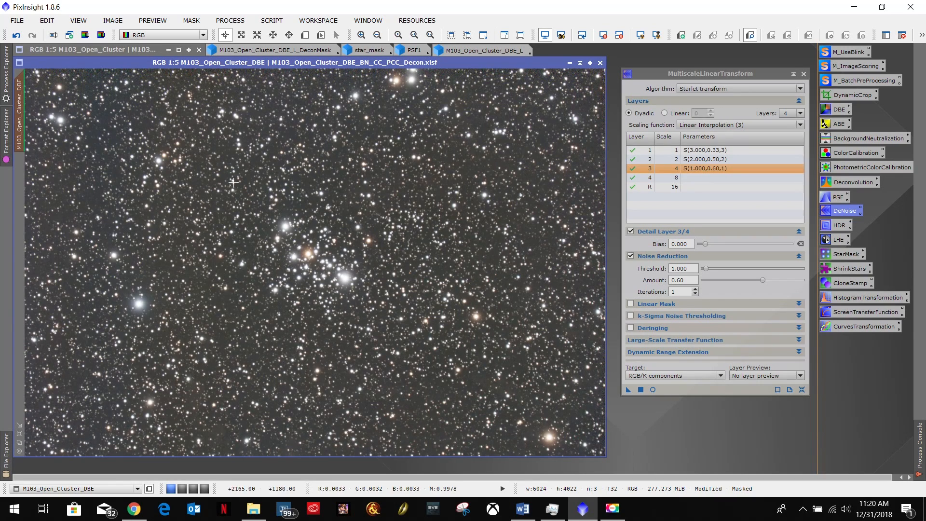
Read in the Word workflow notes what follows applying the noise reduction, and return to PixInsight
{"action": "left_click", "coordinate": [6, 68]}
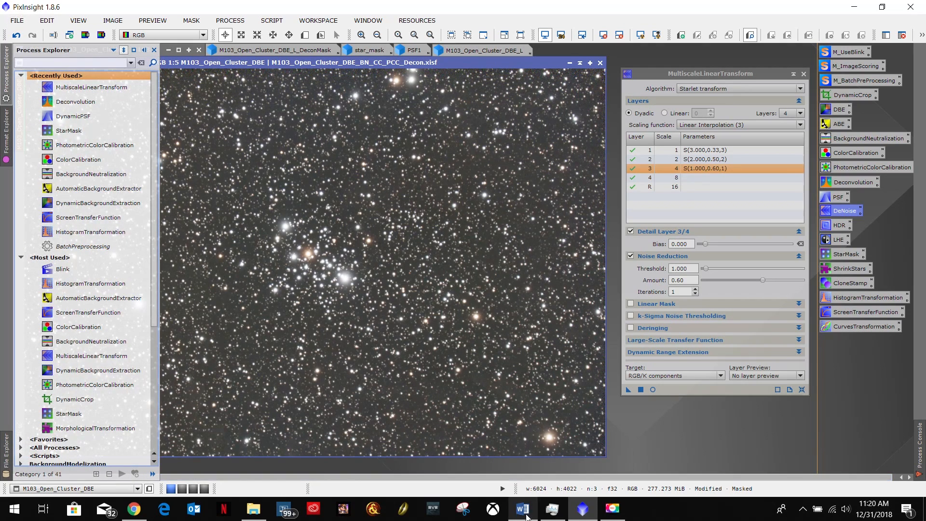
{"action": "left_click", "coordinate": [522, 508]}
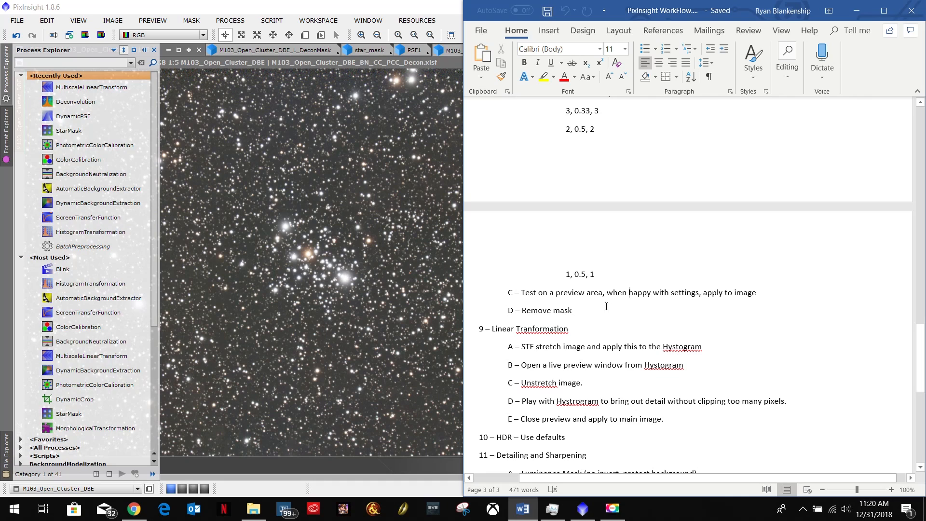
{"action": "left_click", "coordinate": [343, 5]}
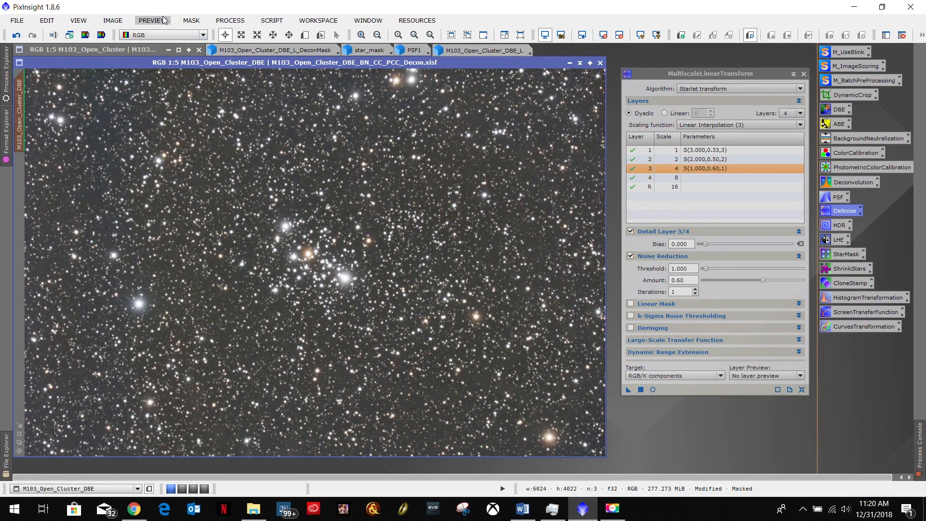
Remove the mask from the denoised main cluster image
{"action": "left_click", "coordinate": [113, 20]}
{"action": "mouse_move", "coordinate": [191, 21]}
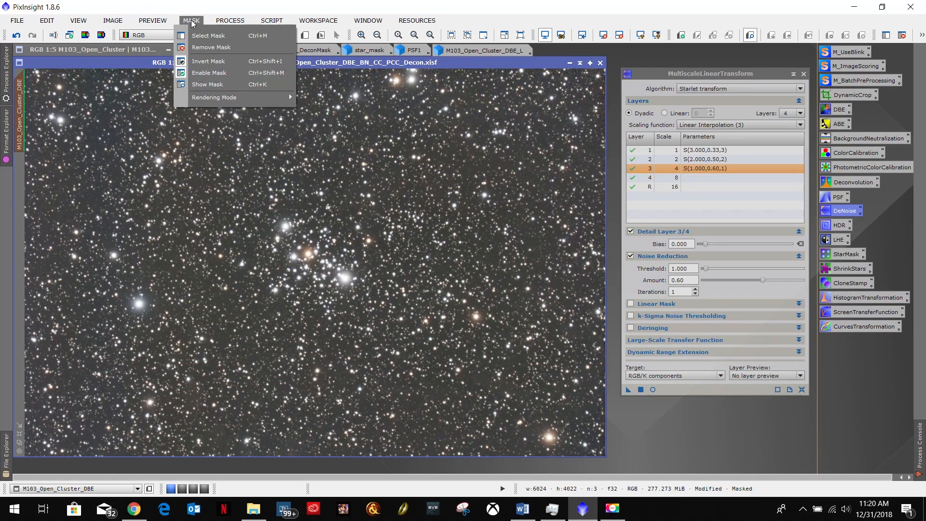
{"action": "left_click", "coordinate": [198, 47]}
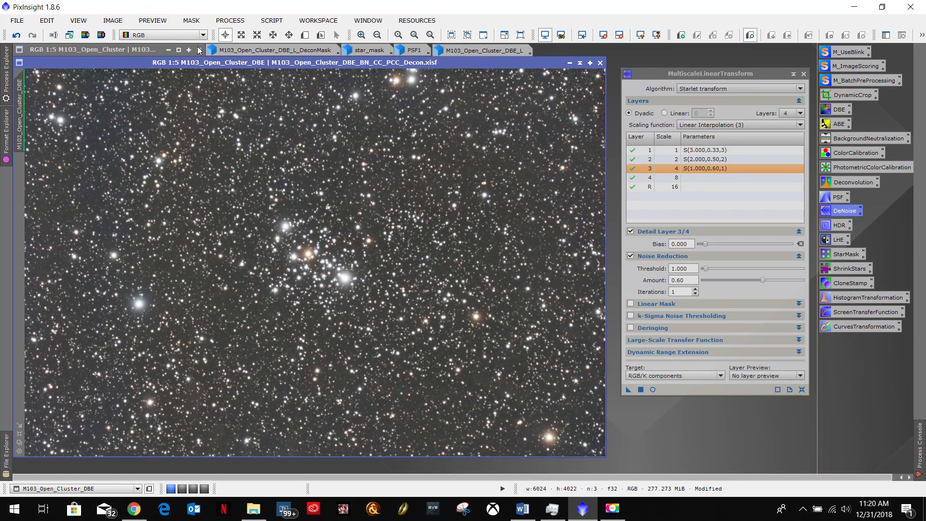
Begin saving the denoised image as a new XISF file, editing the file name right after "Decon"
{"action": "left_click", "coordinate": [18, 21]}
{"action": "left_click", "coordinate": [45, 112]}
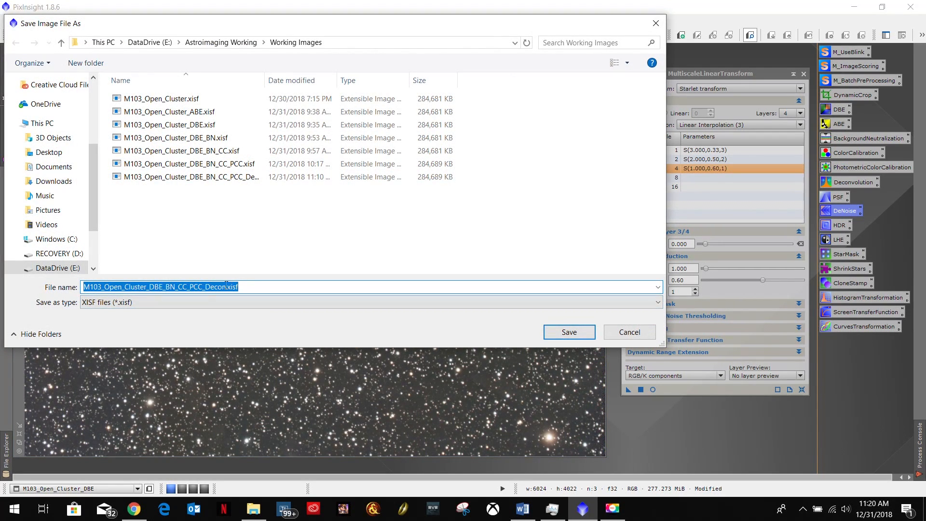
{"action": "left_click", "coordinate": [226, 286]}
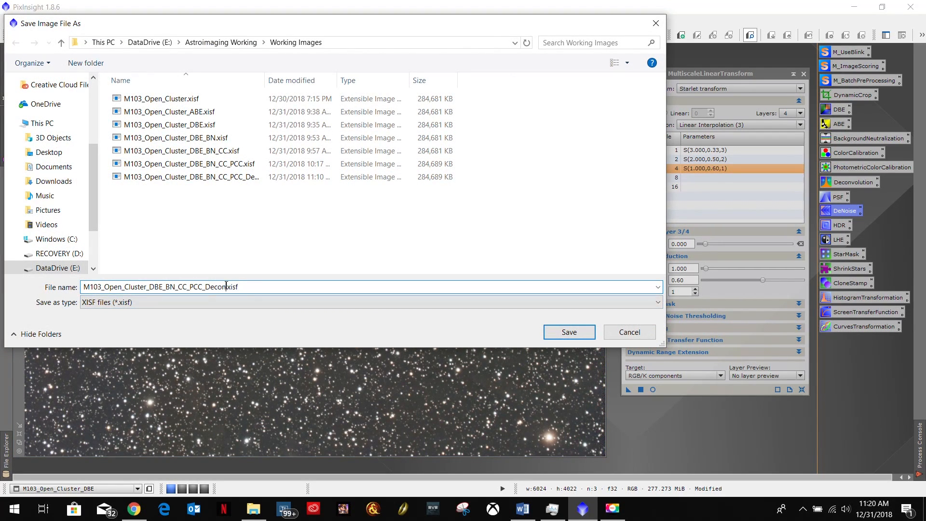
Save the noise-reduced image as M103_Open_Cluster_DBE_BN_CC_PCC_Decon_DeNoise.xisf in 32-bit IEEE 754 floating point format
{"action": "type", "text": "_DeNoise"}
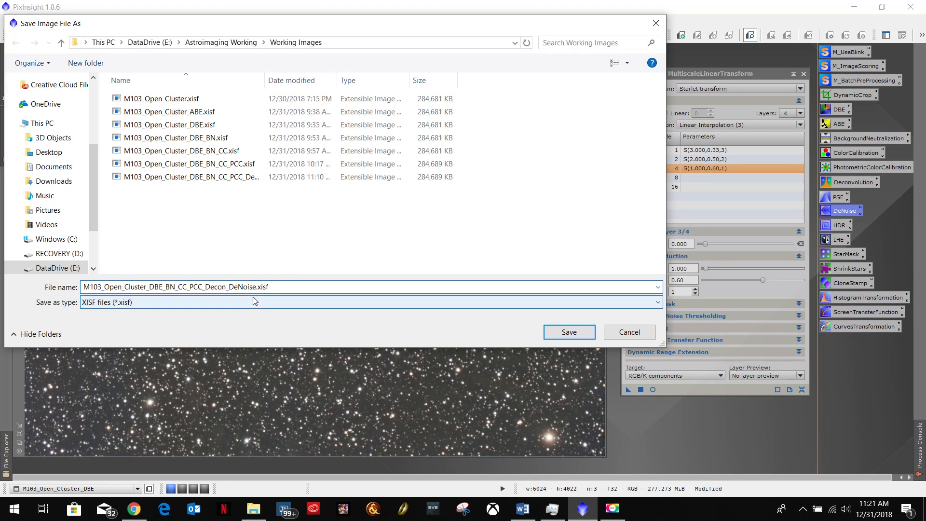
{"action": "left_click", "coordinate": [554, 331]}
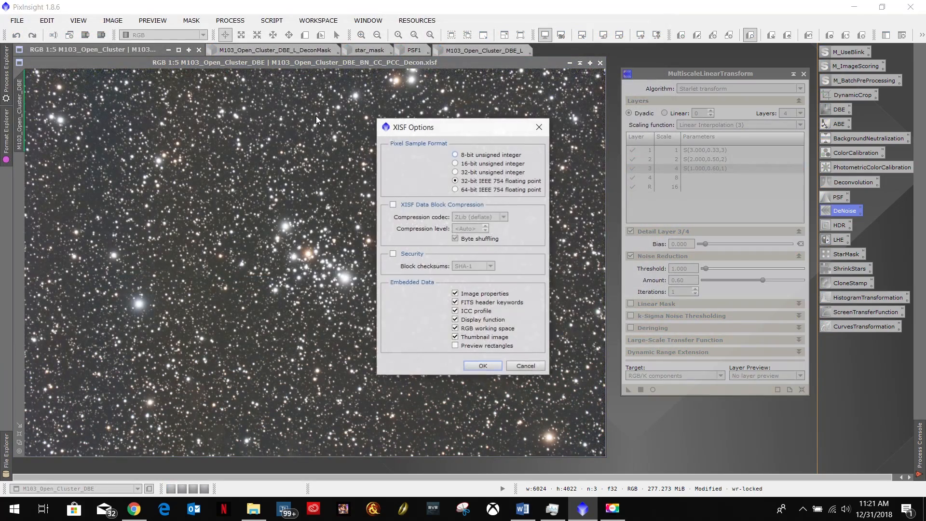
{"action": "left_click", "coordinate": [482, 366]}
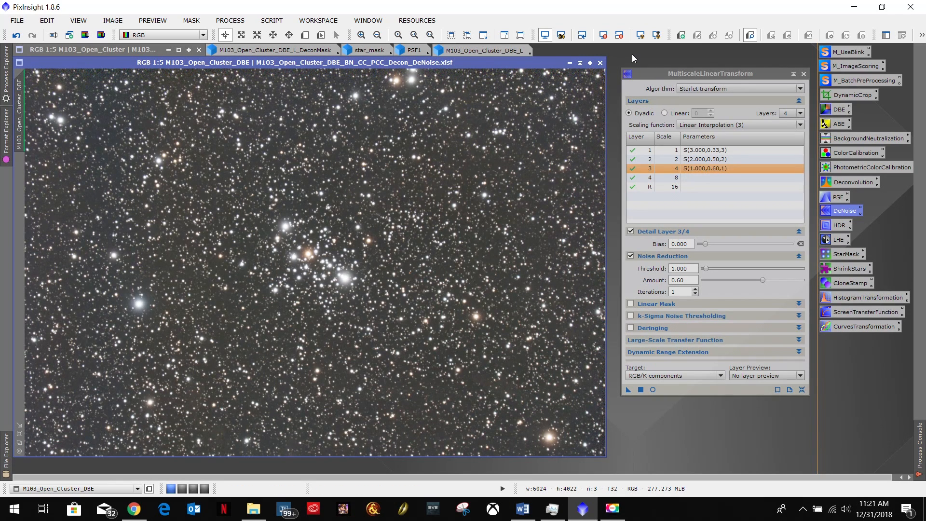
{"action": "key", "text": "ctrl+o"}
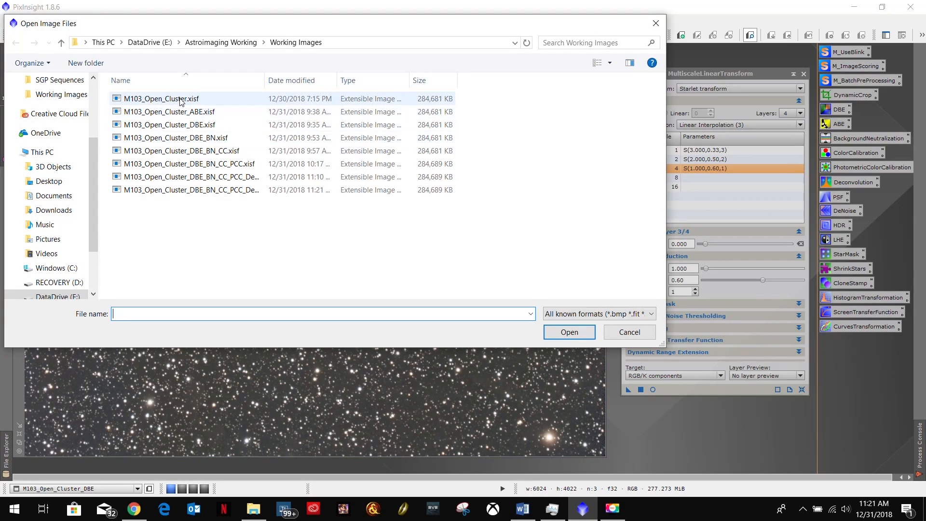
{"action": "left_click", "coordinate": [148, 101]}
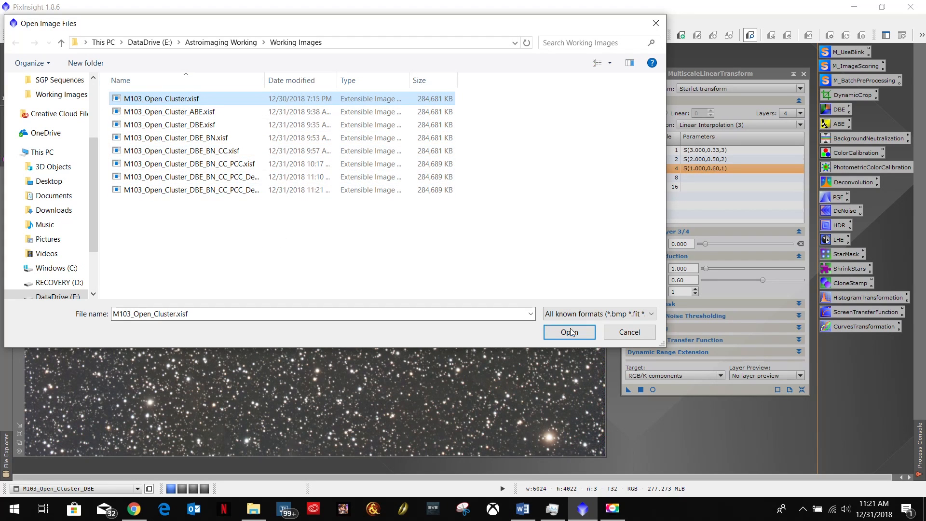
{"action": "left_click", "coordinate": [628, 332]}
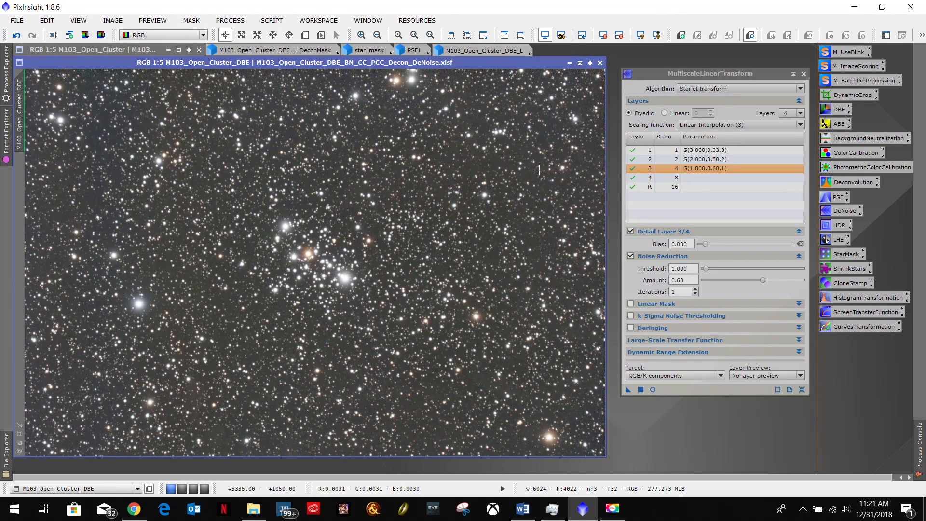
Close the MultiscaleLinearTransform window and look through the remaining processing steps in the Word workflow notes
{"action": "left_click", "coordinate": [804, 75]}
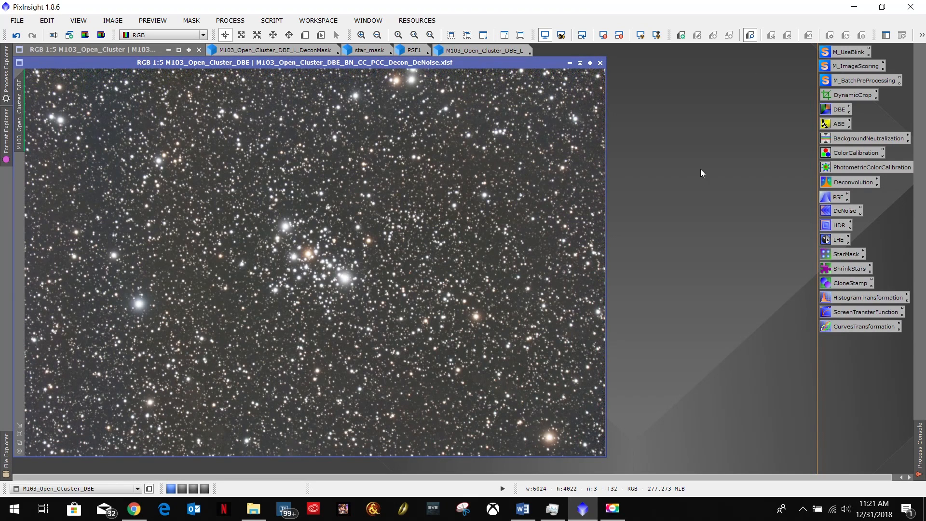
{"action": "left_click", "coordinate": [522, 509]}
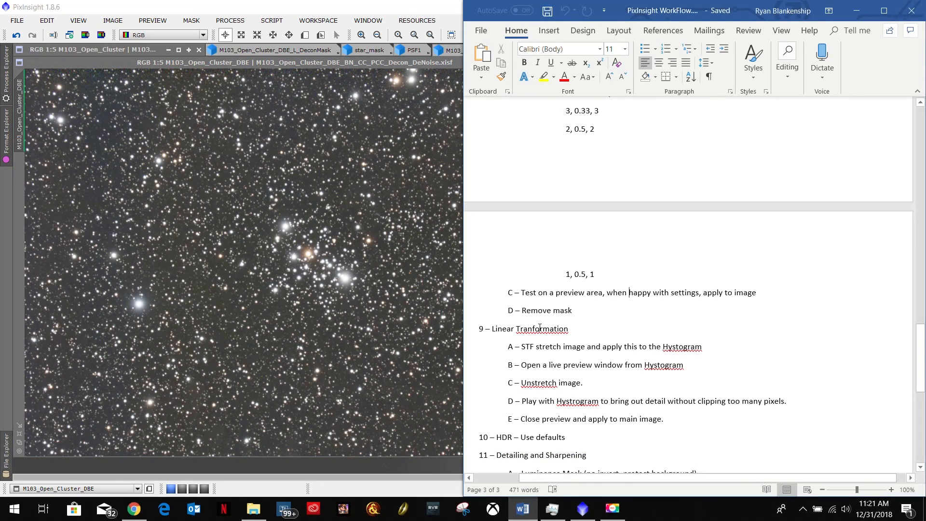
{"action": "scroll", "coordinate": [549, 286], "scroll_direction": "down", "scroll_amount": 9}
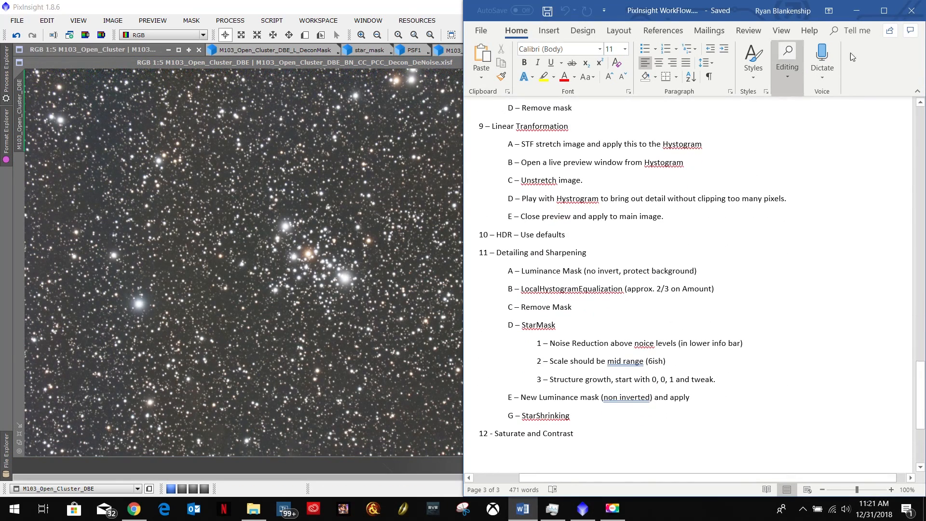
{"action": "left_click", "coordinate": [856, 11]}
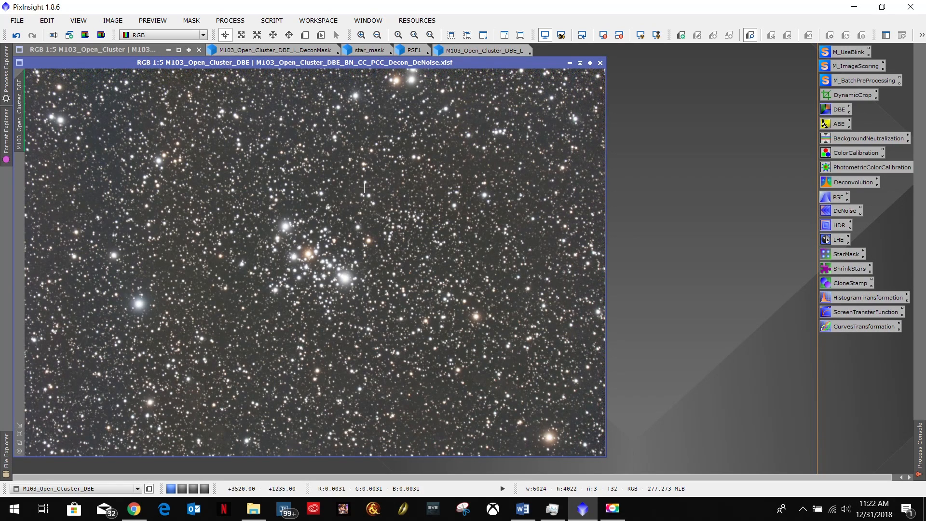
Reread the linear transformation section of the Word workflow notes, then return to PixInsight
{"action": "left_click", "coordinate": [522, 508]}
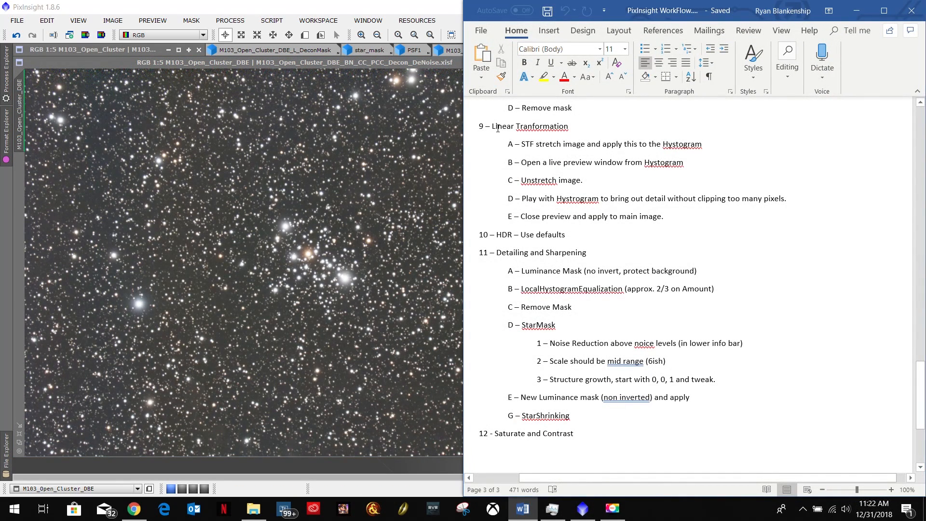
{"action": "triple_click", "coordinate": [559, 134]}
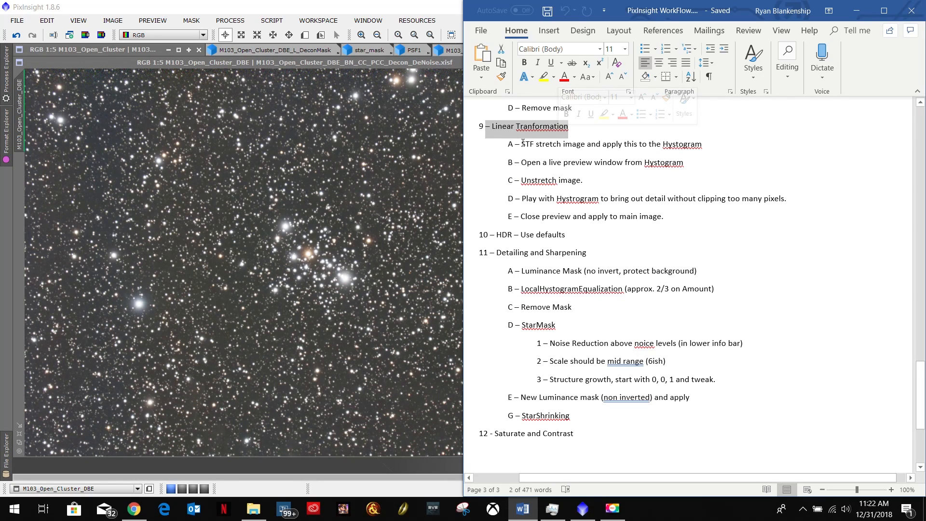
{"action": "left_click_drag", "start_coordinate": [522, 144], "coordinate": [639, 145]}
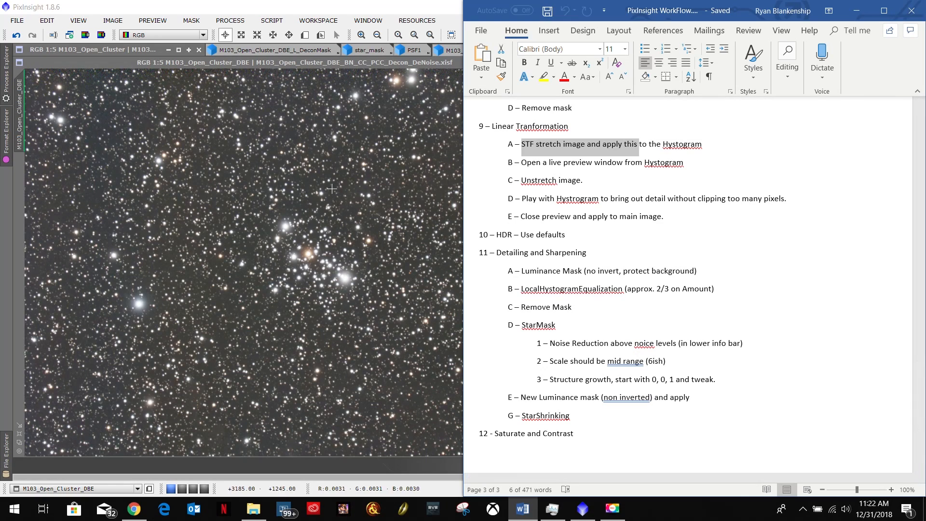
{"action": "left_click", "coordinate": [315, 155]}
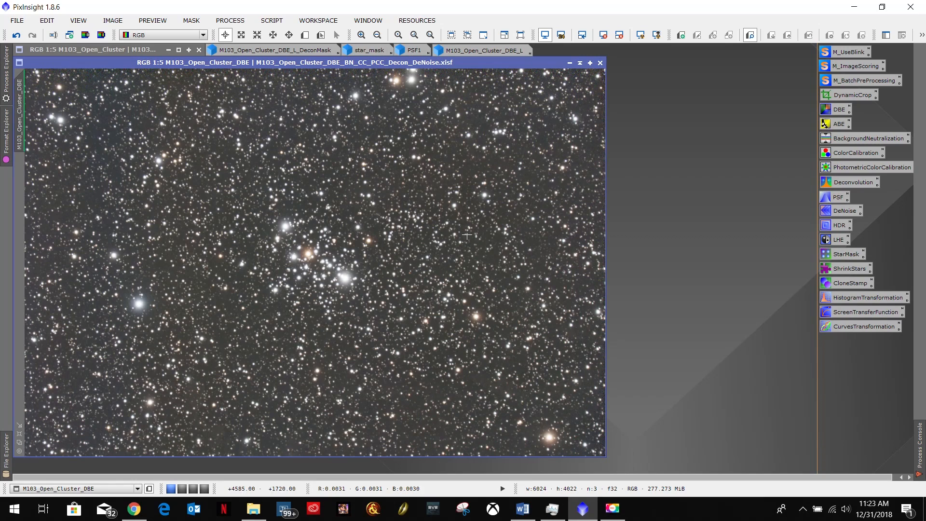
Reset the image's screen stretch and open the ScreenTransferFunction and HistogramTransformation processes
{"action": "left_click", "coordinate": [603, 41]}
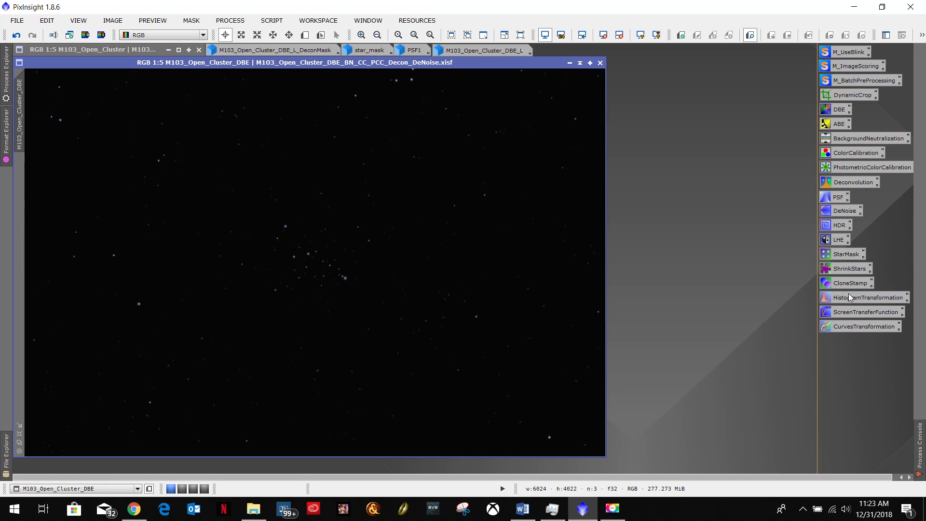
{"action": "double_click", "coordinate": [850, 314]}
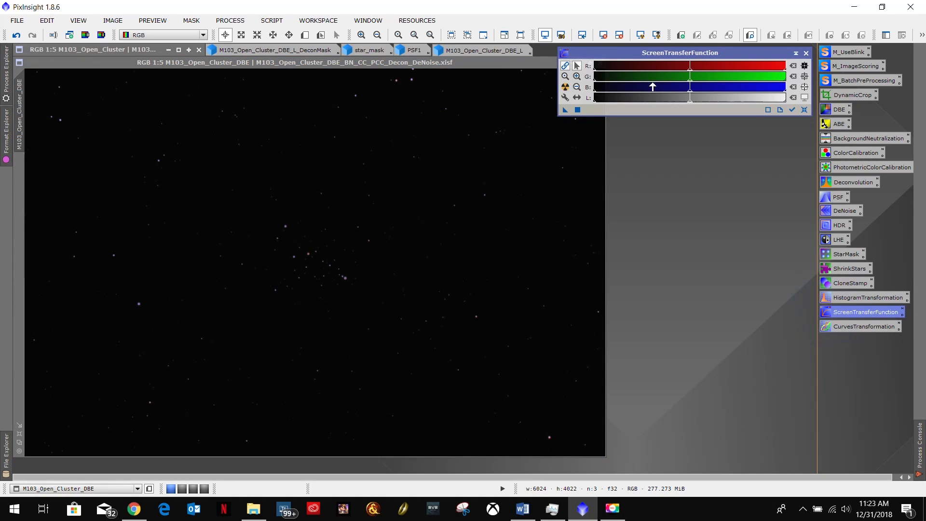
{"action": "double_click", "coordinate": [851, 299]}
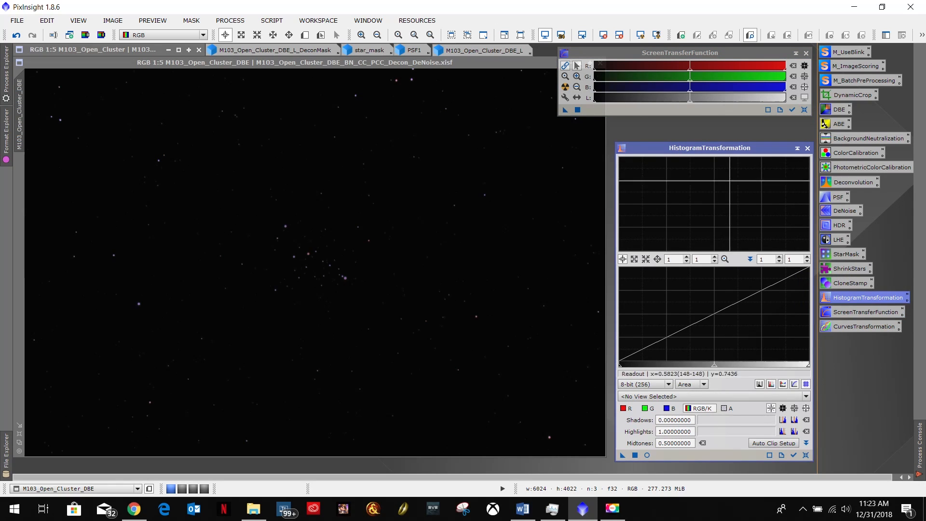
{"action": "left_click", "coordinate": [664, 53]}
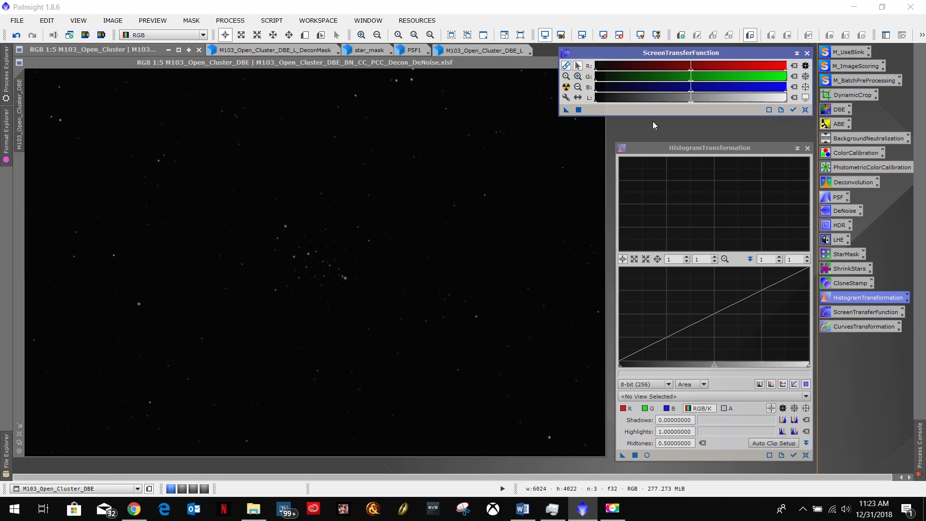
Close the leftover luminance image M103_Open_Cluster_DBE_L and the PSF1 image without saving them
{"action": "left_click", "coordinate": [702, 396]}
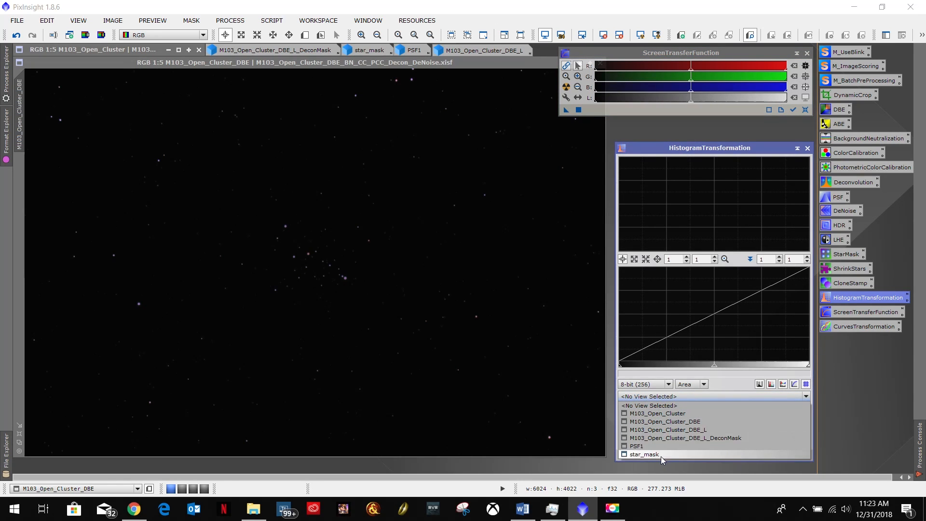
{"action": "left_click", "coordinate": [461, 66]}
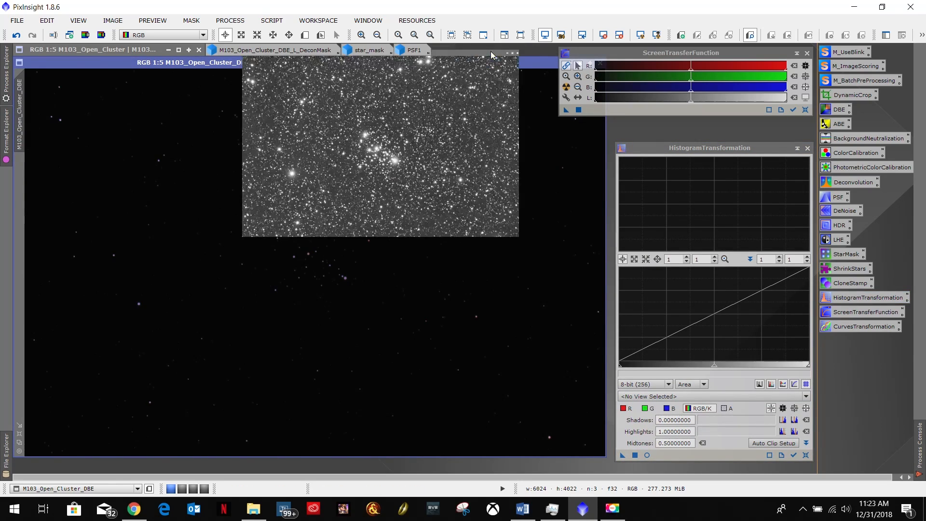
{"action": "left_click", "coordinate": [490, 51]}
{"action": "left_click_drag", "start_coordinate": [653, 53], "coordinate": [734, 57]}
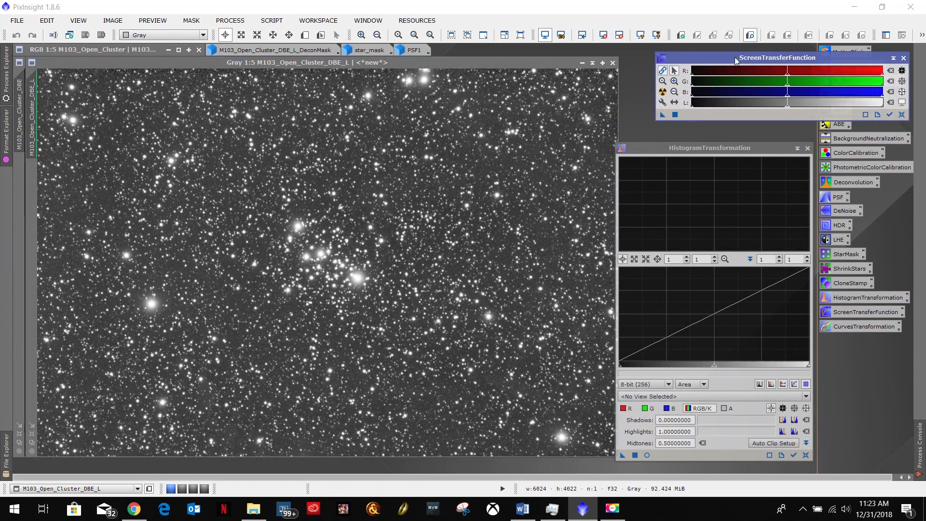
{"action": "left_click", "coordinate": [613, 63]}
{"action": "left_click", "coordinate": [443, 278]}
{"action": "left_click", "coordinate": [413, 50]}
{"action": "left_click", "coordinate": [420, 92]}
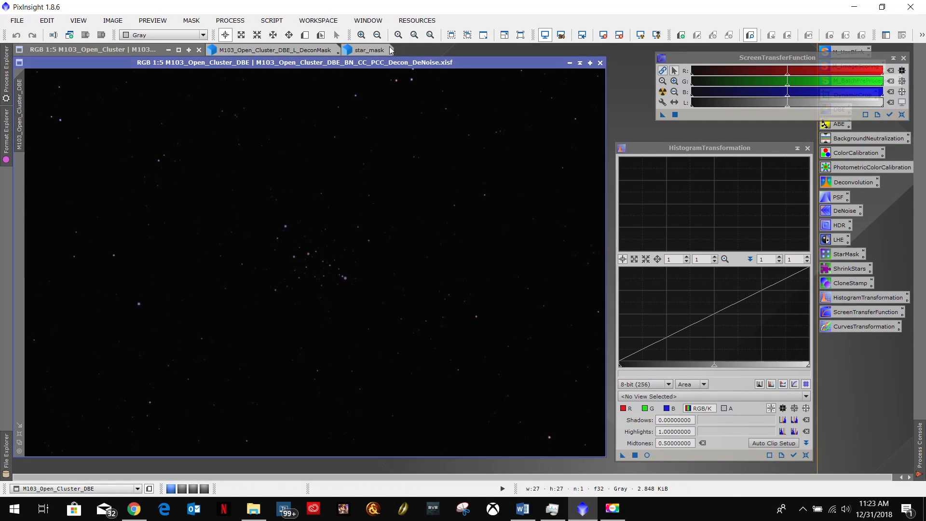
Close the star_mask and M103_Open_Cluster_DBE_L_DeconMask images, discarding their unsaved process history
{"action": "left_click", "coordinate": [374, 50]}
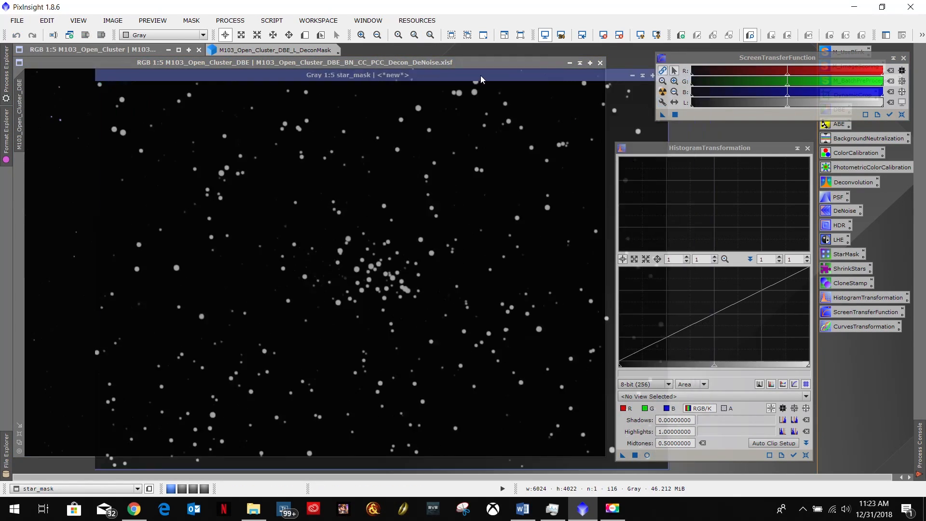
{"action": "left_click_drag", "start_coordinate": [480, 75], "coordinate": [393, 78]}
{"action": "left_click", "coordinate": [573, 78]}
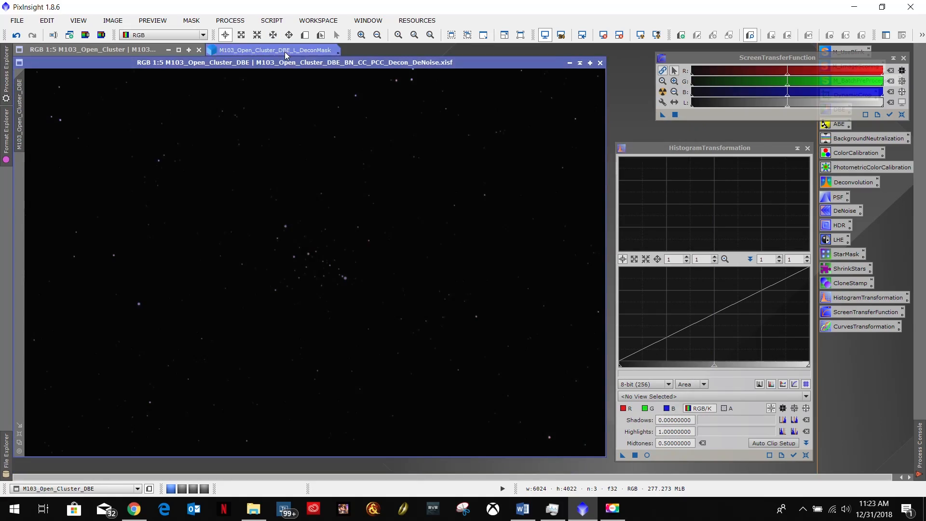
{"action": "left_click", "coordinate": [285, 50]}
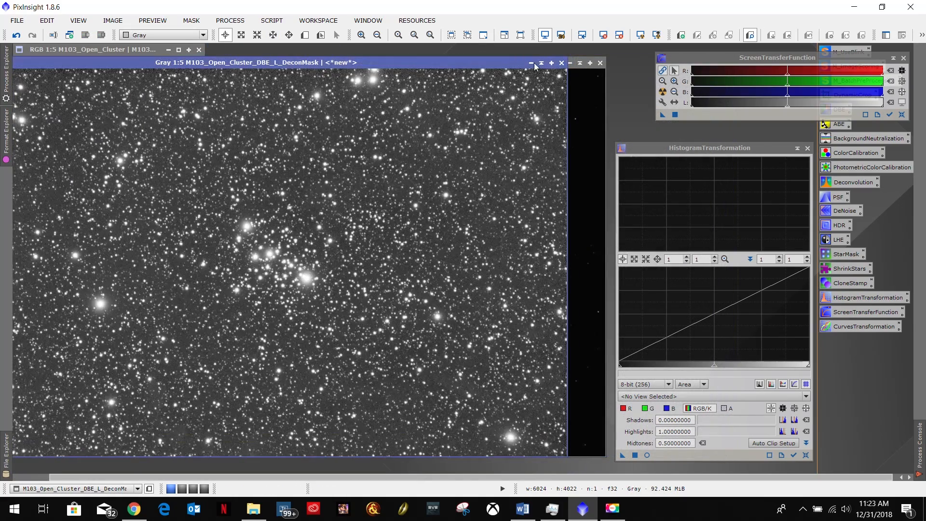
{"action": "left_click", "coordinate": [561, 63]}
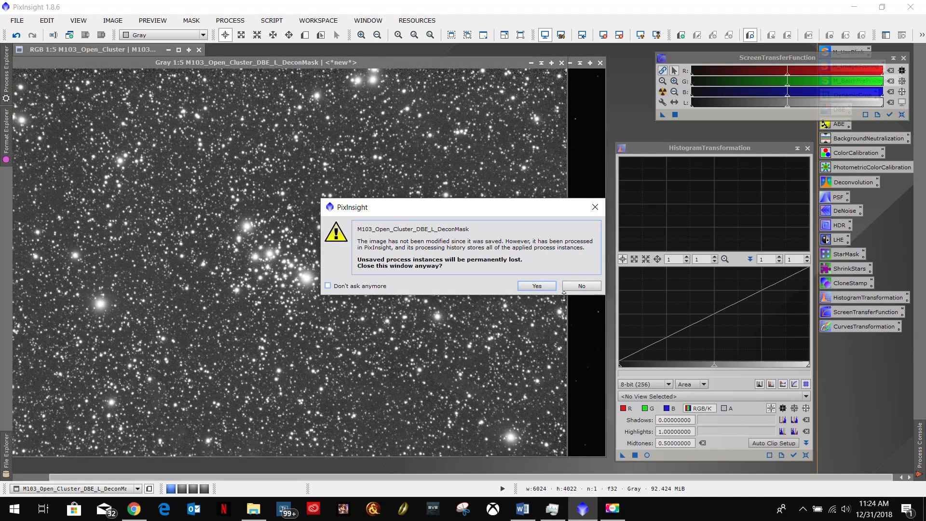
{"action": "left_click", "coordinate": [537, 286]}
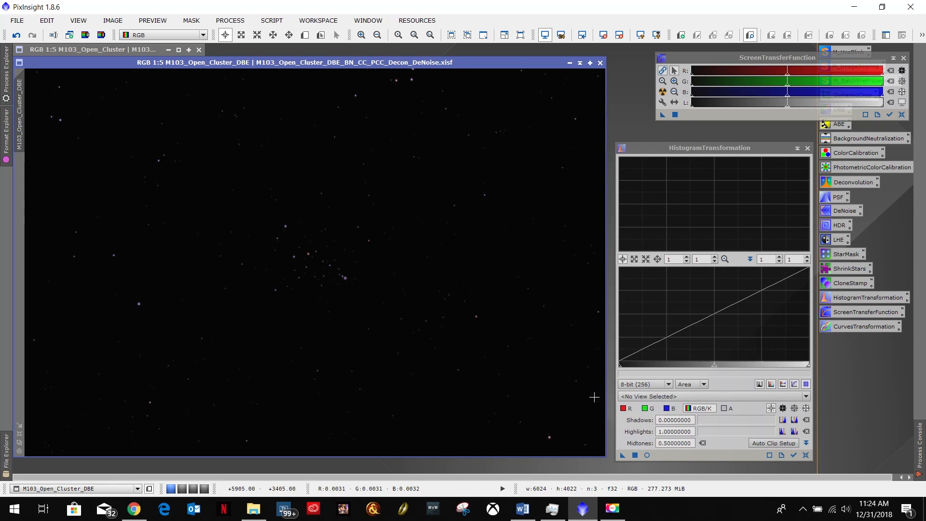
Move the ScreenTransferFunction window beside the image and choose M103_Open_Cluster_DBE as the HistogramTransformation view
{"action": "mouse_move", "coordinate": [458, 62]}
{"action": "left_mouse_down"}
{"action": "mouse_move", "coordinate": [452, 178]}
{"action": "mouse_move", "coordinate": [468, 60]}
{"action": "mouse_move", "coordinate": [456, 59]}
{"action": "left_mouse_up"}
{"action": "left_click_drag", "start_coordinate": [750, 57], "coordinate": [663, 53]}
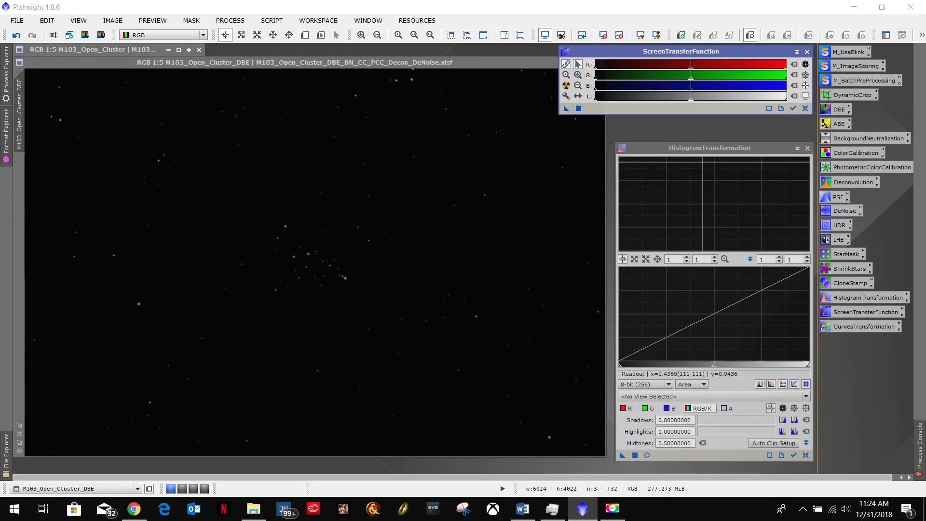
{"action": "left_click", "coordinate": [668, 397]}
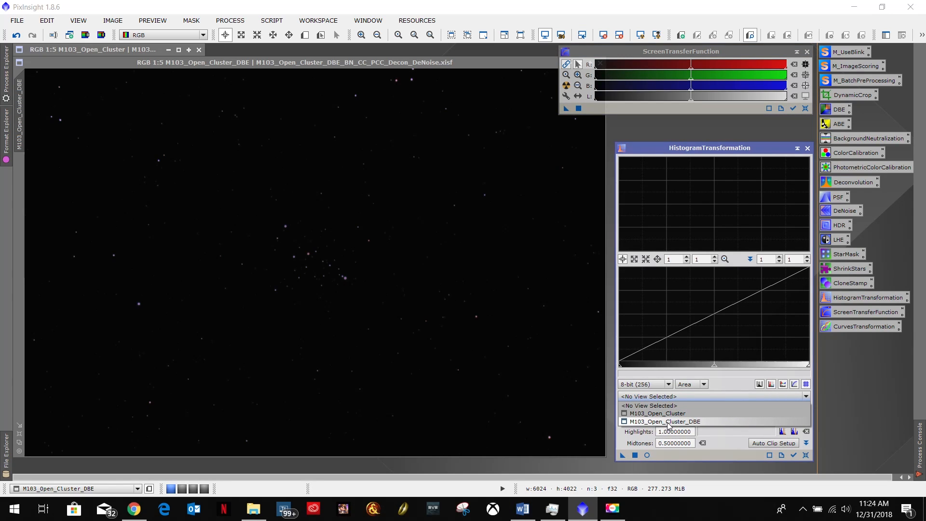
{"action": "left_click", "coordinate": [667, 423]}
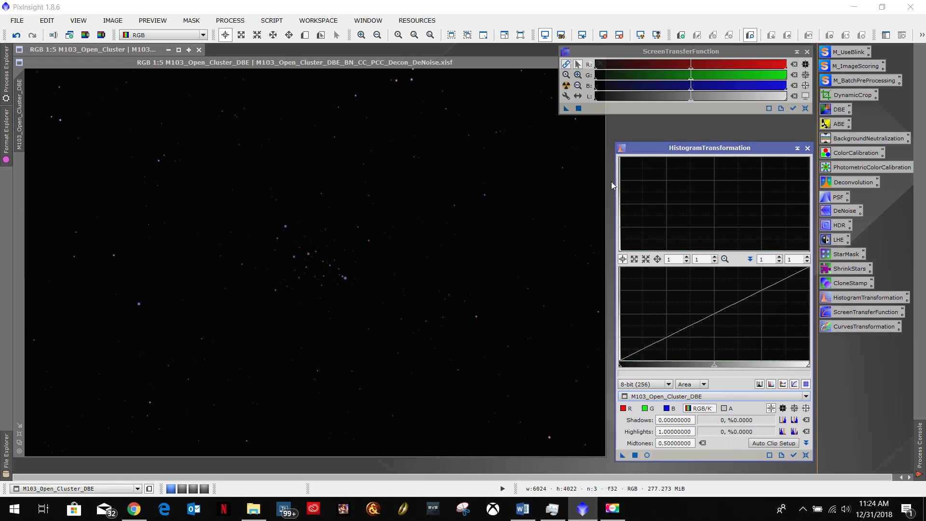
Apply an automatic ScreenTransferFunction stretch to the M103_Open_Cluster_DBE image
{"action": "left_click", "coordinate": [590, 50]}
{"action": "left_click", "coordinate": [510, 62]}
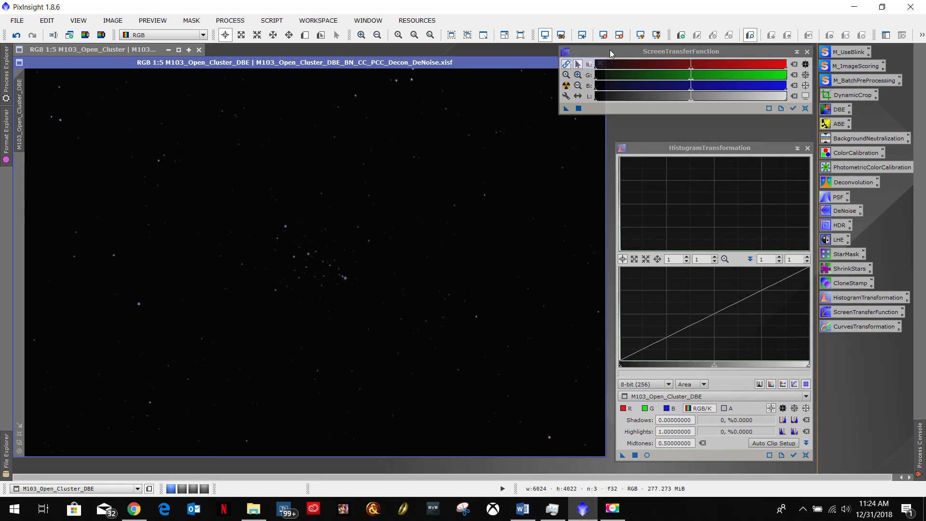
{"action": "left_click", "coordinate": [615, 48]}
{"action": "left_click", "coordinate": [483, 58]}
{"action": "left_click", "coordinate": [627, 51]}
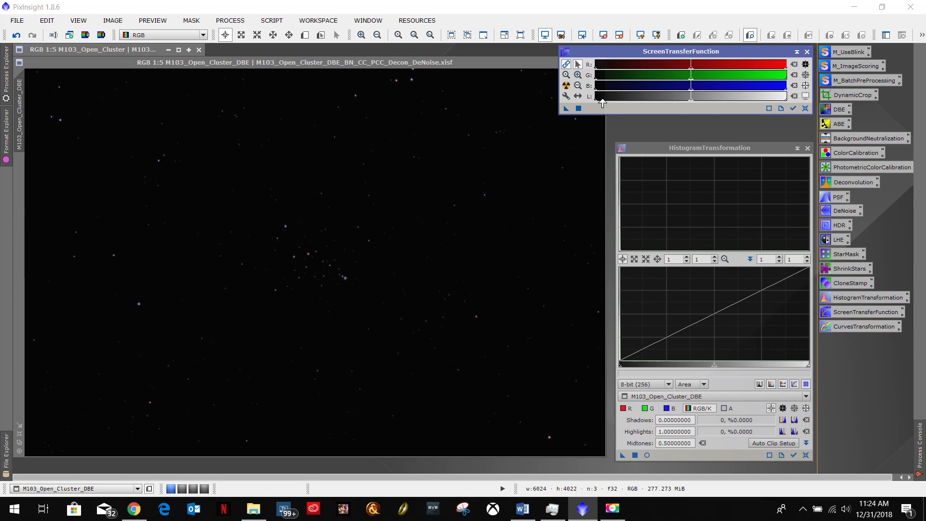
{"action": "left_click", "coordinate": [565, 86]}
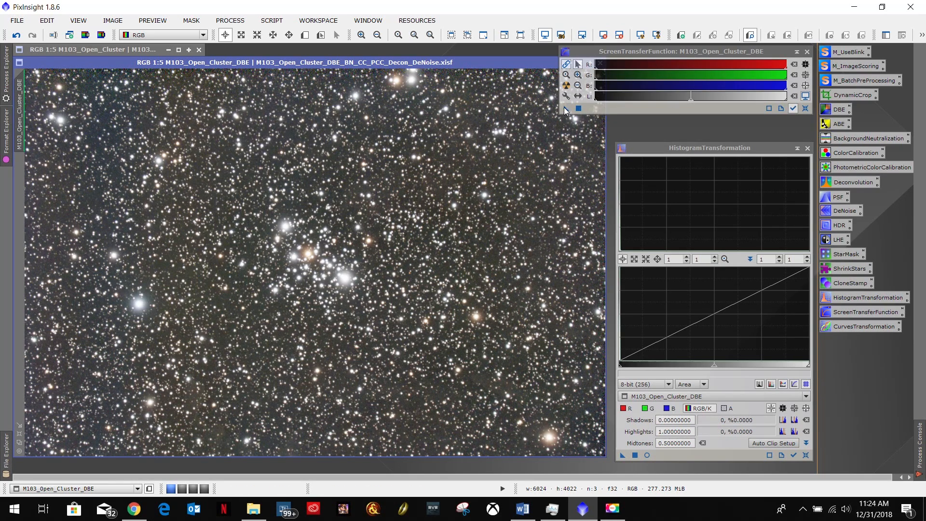
Transfer the ScreenTransferFunction stretch into HistogramTransformation and make the M103_Open_Cluster_DBE image active
{"action": "left_click_drag", "start_coordinate": [566, 109], "coordinate": [711, 438]}
{"action": "left_click_drag", "start_coordinate": [705, 458], "coordinate": [702, 456]}
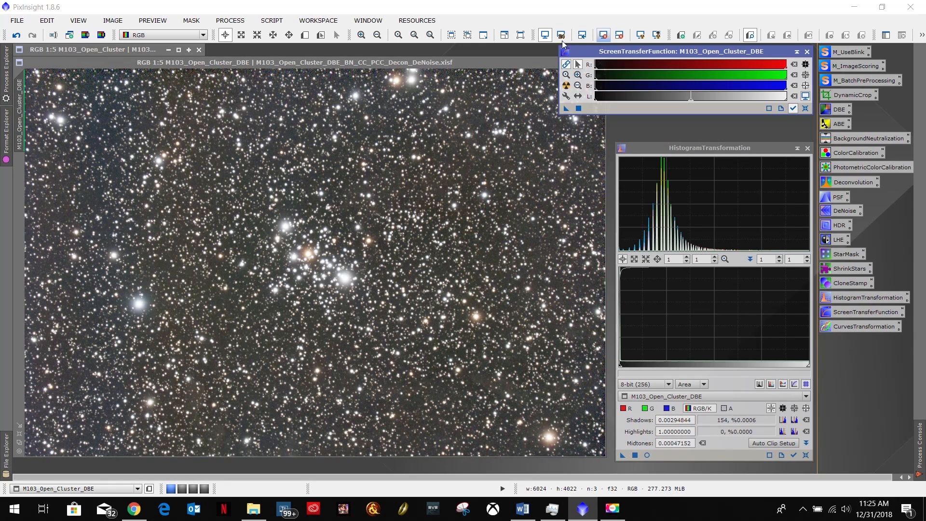
{"action": "left_click", "coordinate": [478, 64]}
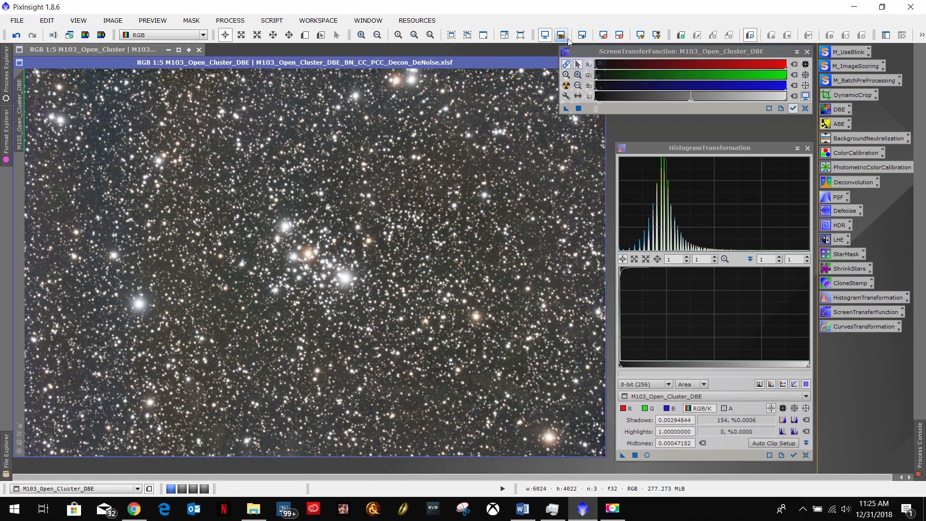
Reset the screen stretch on the M103_Open_Cluster_DBE image and collapse the ScreenTransferFunction window
{"action": "left_click", "coordinate": [603, 36]}
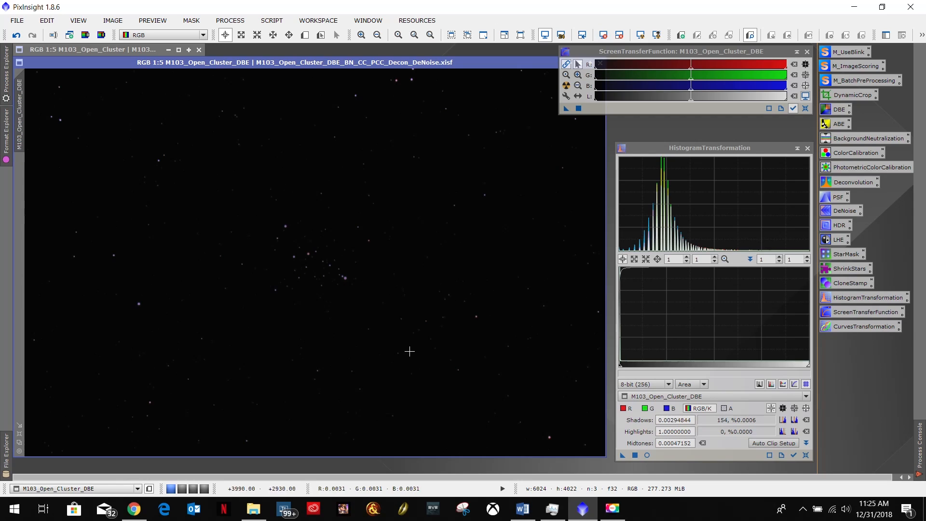
{"action": "left_click", "coordinate": [798, 53]}
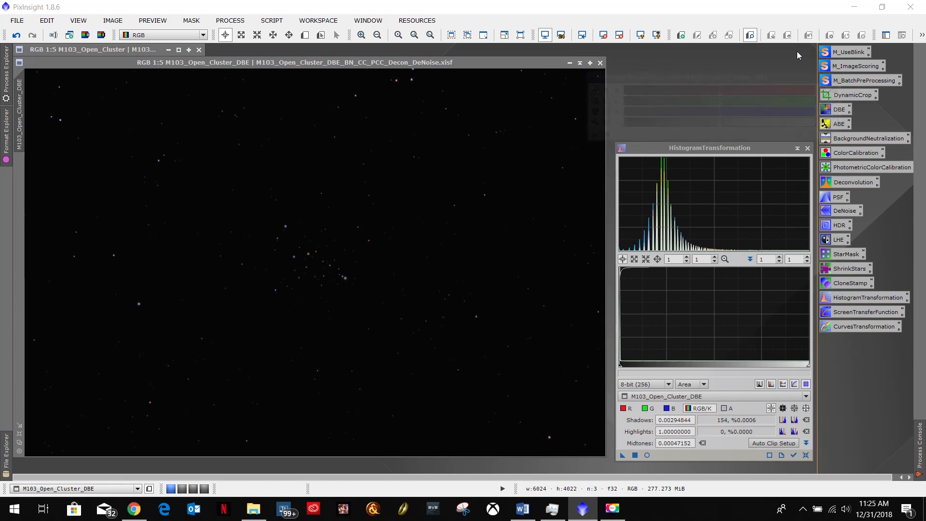
{"action": "left_click", "coordinate": [754, 53]}
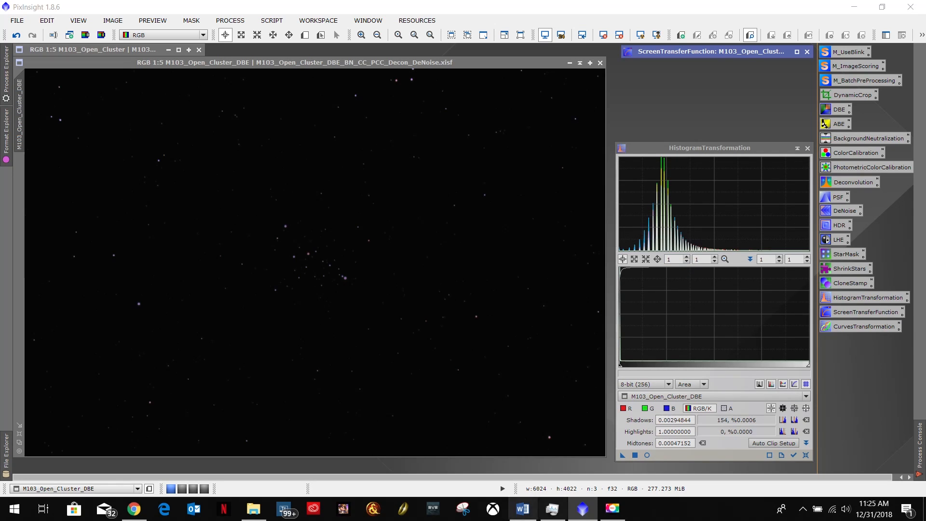
Open a real-time preview of HistogramTransformation, move it clear of the tool window, and check the Linear Transformation notes in Word
{"action": "left_click", "coordinate": [647, 455]}
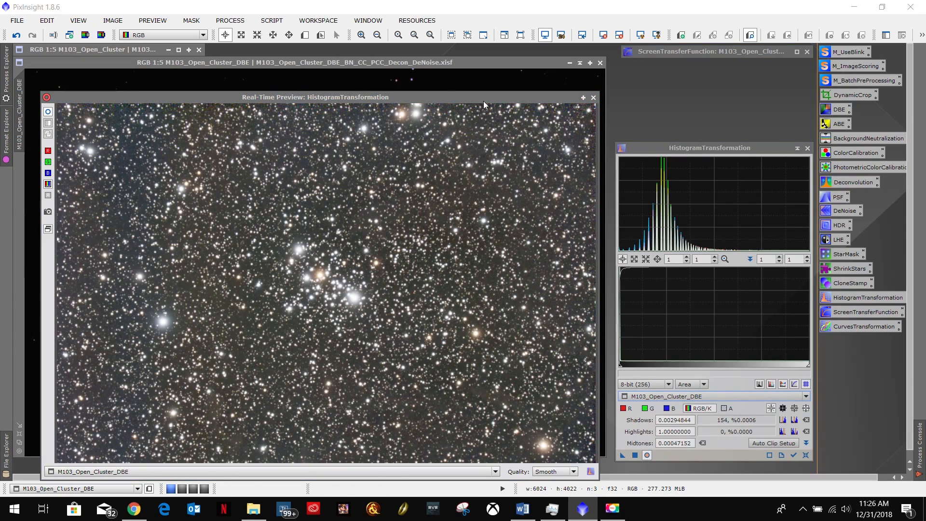
{"action": "left_click_drag", "start_coordinate": [480, 98], "coordinate": [497, 57]}
{"action": "left_click", "coordinate": [522, 508]}
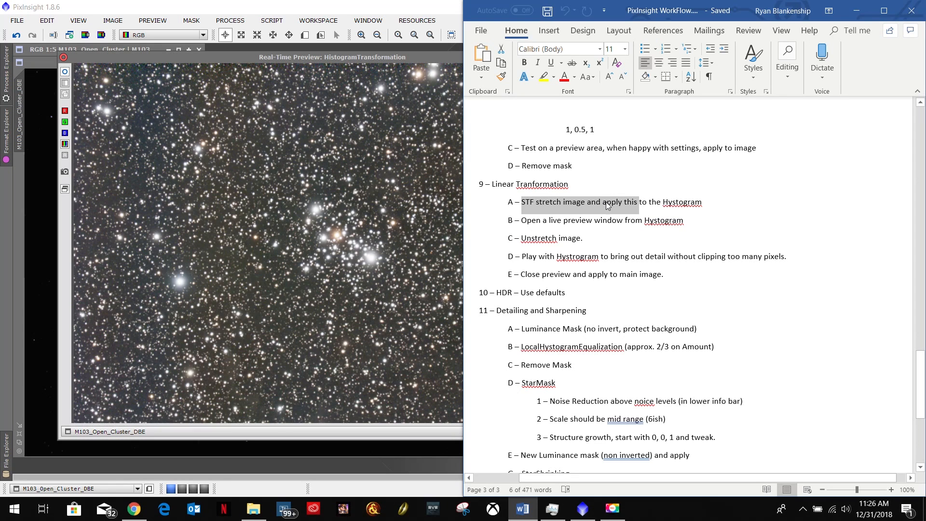
{"action": "left_click", "coordinate": [429, 56]}
Try an automatic screen stretch on the M103_Open_Cluster_DBE image and remove it again
{"action": "left_click", "coordinate": [639, 38]}
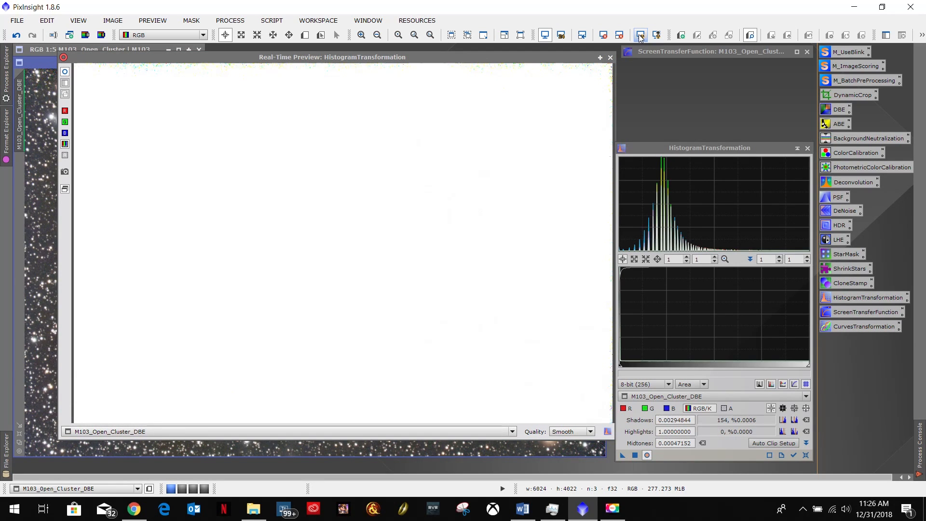
{"action": "left_click", "coordinate": [603, 37]}
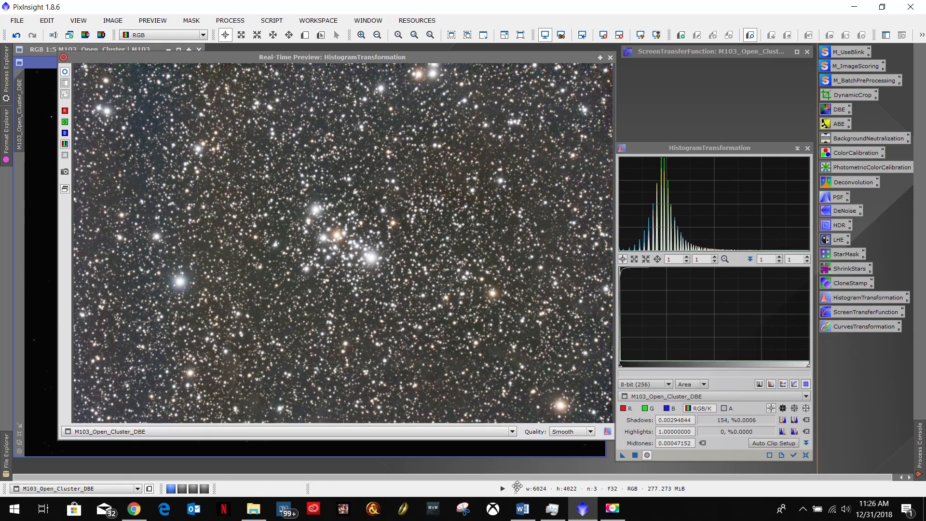
Highlight item 9D on adjusting the histogram in the Word workflow notes and return to the real-time preview in PixInsight
{"action": "left_click", "coordinate": [519, 515]}
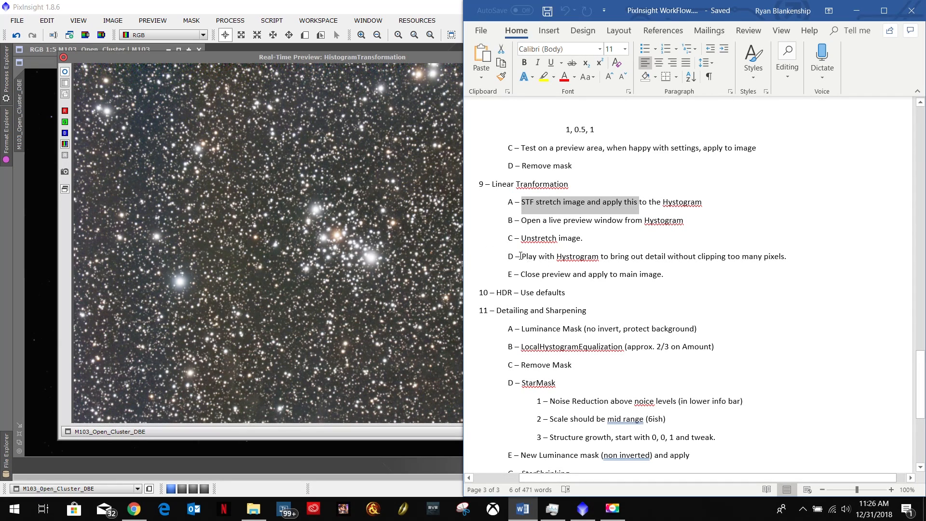
{"action": "left_click_drag", "start_coordinate": [523, 256], "coordinate": [761, 258]}
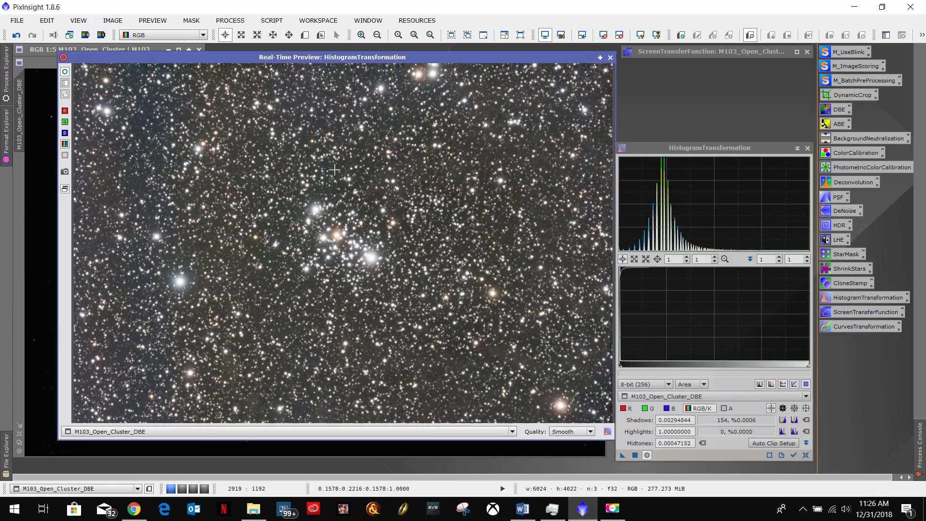
{"action": "left_click", "coordinate": [332, 169]}
Test extreme shadows clipping values of 0.00678061 and 0.00000000 in HistogramTransformation against the real-time preview
{"action": "scroll", "coordinate": [621, 357], "scroll_direction": "up", "scroll_amount": 2}
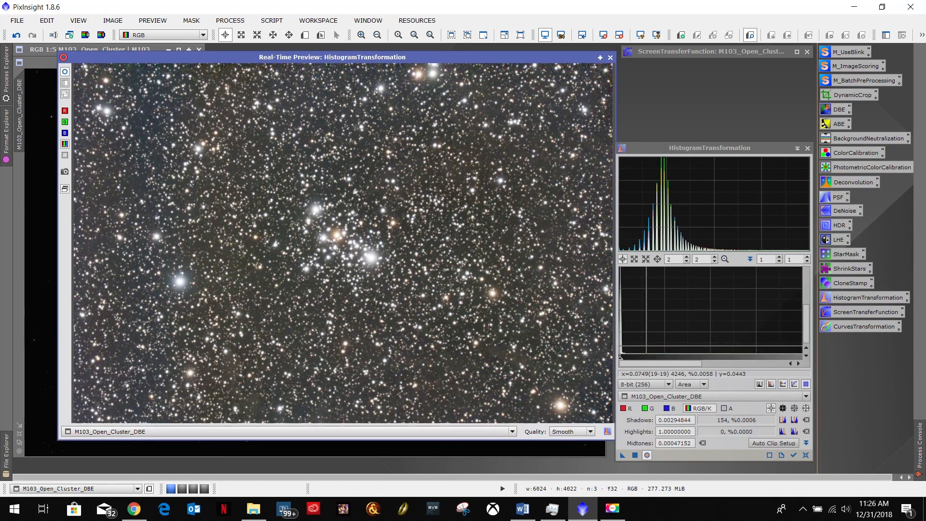
{"action": "scroll", "coordinate": [621, 358], "scroll_direction": "up", "scroll_amount": 15}
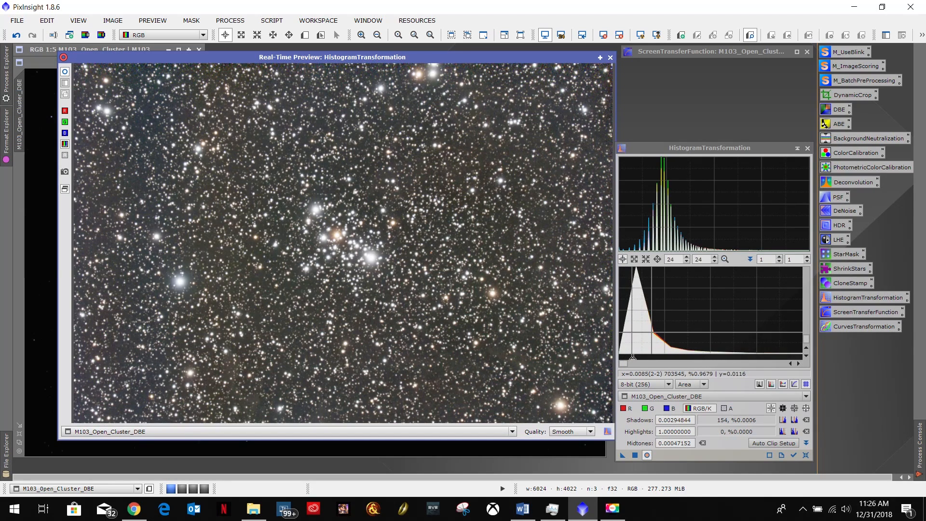
{"action": "scroll", "coordinate": [711, 314], "scroll_direction": "up", "scroll_amount": 10}
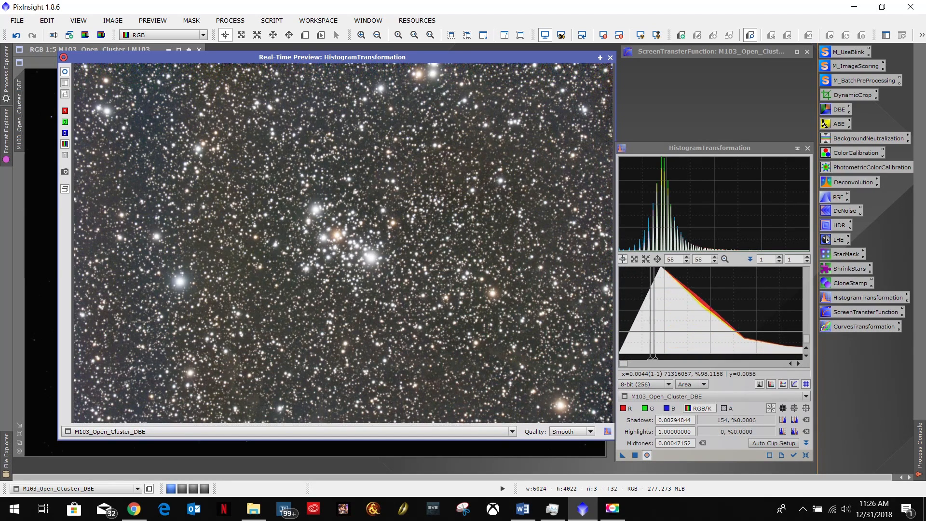
{"action": "scroll", "coordinate": [711, 310], "scroll_direction": "up", "scroll_amount": 5}
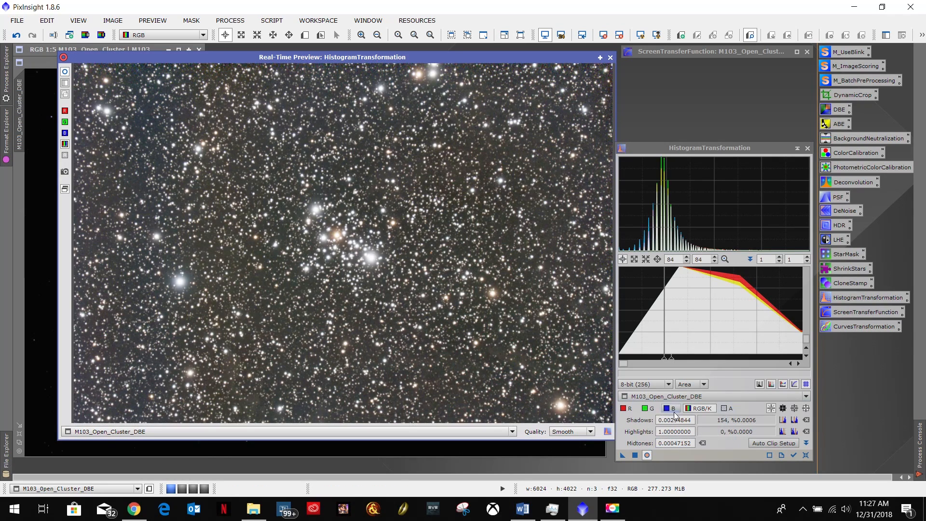
{"action": "left_click", "coordinate": [664, 362]}
{"action": "left_click_drag", "start_coordinate": [664, 361], "coordinate": [723, 366]}
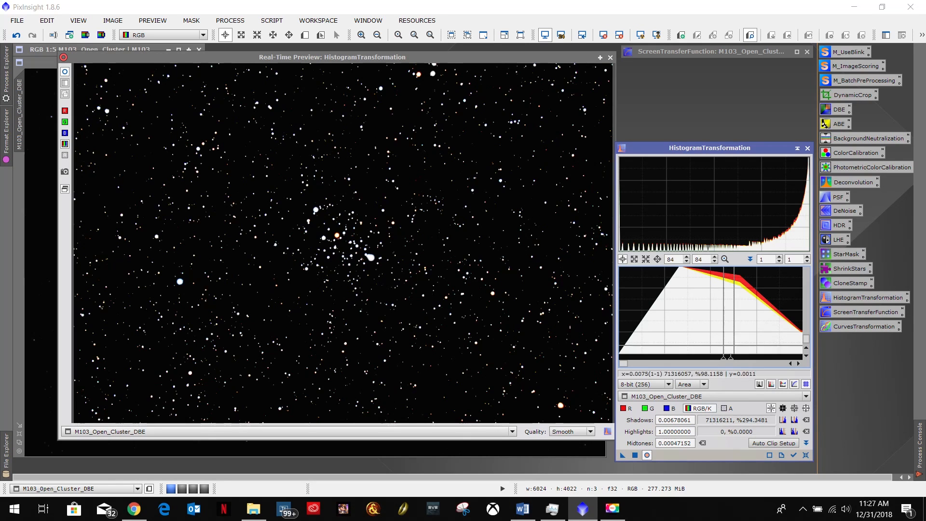
{"action": "left_click_drag", "start_coordinate": [724, 361], "coordinate": [619, 362]}
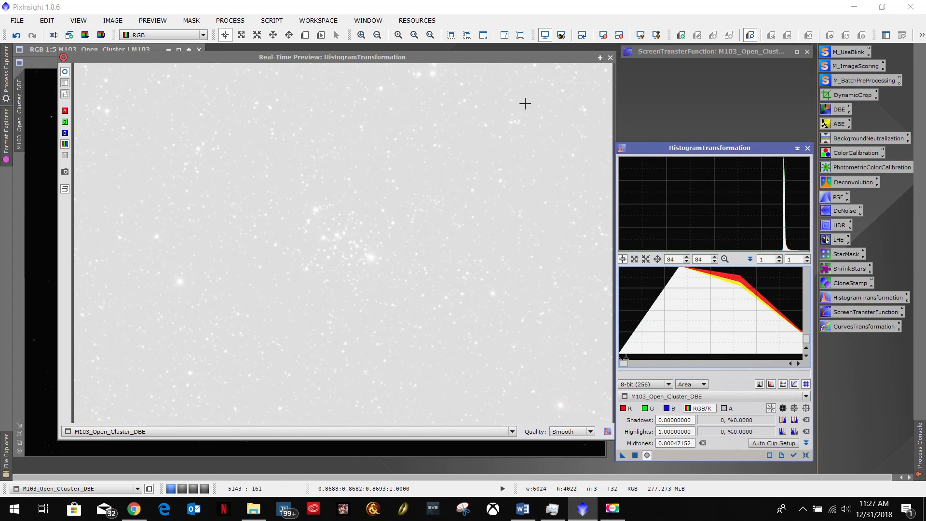
Fine-tune the shadows clipping point on the HistogramTransformation histogram to 0.00299972
{"action": "left_click_drag", "start_coordinate": [621, 361], "coordinate": [666, 364]}
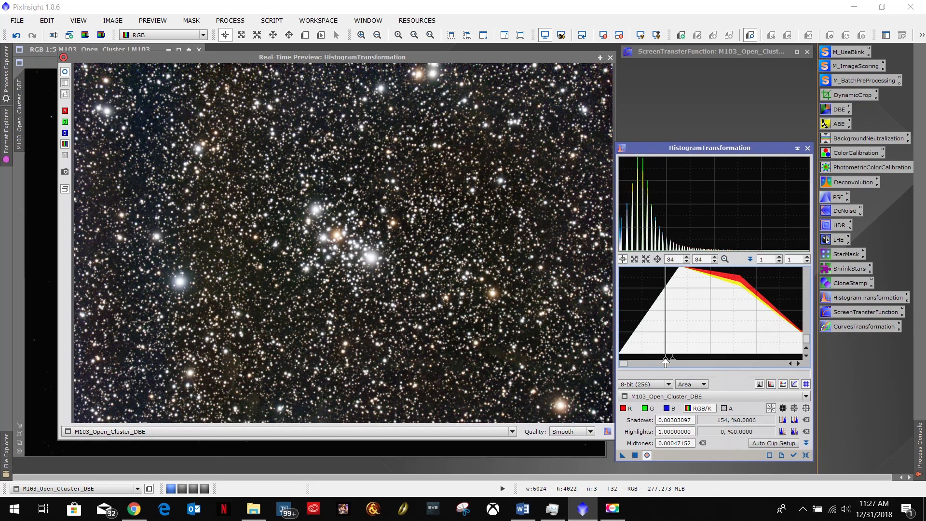
{"action": "left_click_drag", "start_coordinate": [666, 362], "coordinate": [667, 362]}
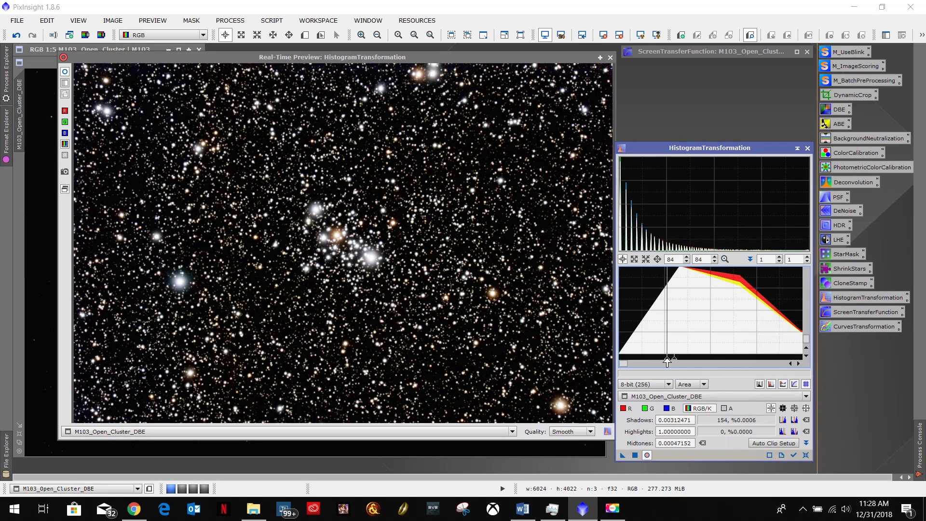
{"action": "left_click_drag", "start_coordinate": [666, 362], "coordinate": [665, 361]}
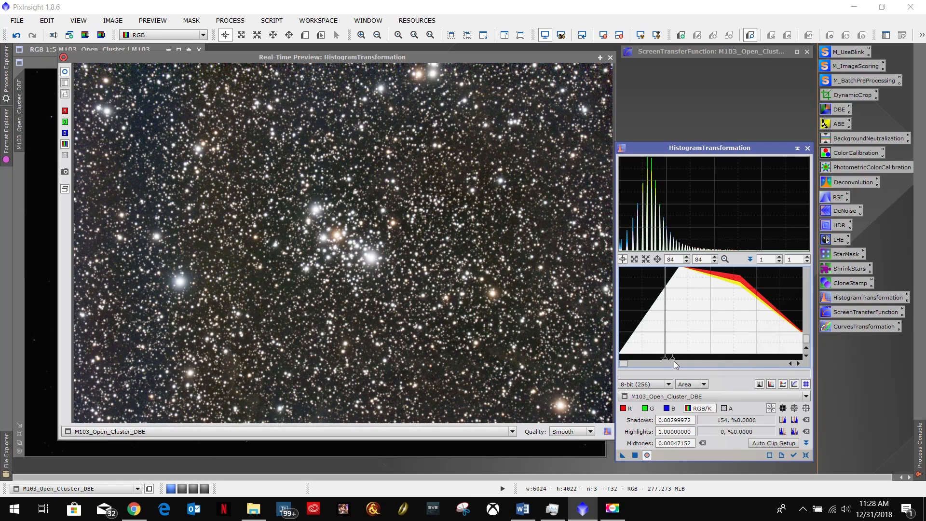
Darken the preview by adjusting the HistogramTransformation midtones balance to 0.00087755
{"action": "mouse_move", "coordinate": [673, 362]}
{"action": "left_mouse_down"}
{"action": "mouse_move", "coordinate": [703, 360]}
{"action": "mouse_move", "coordinate": [679, 363]}
{"action": "left_mouse_up"}
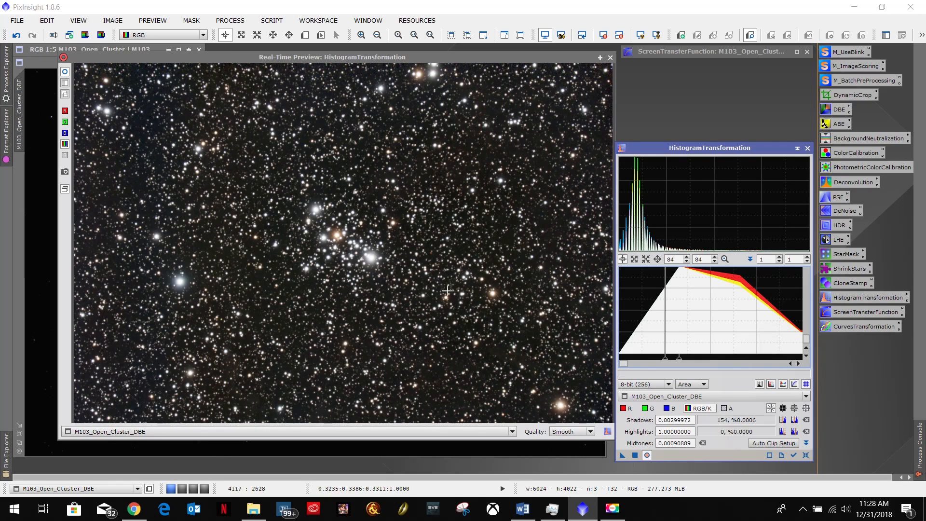
{"action": "mouse_move", "coordinate": [679, 363]}
{"action": "left_mouse_down"}
{"action": "mouse_move", "coordinate": [762, 369]}
{"action": "mouse_move", "coordinate": [675, 375]}
{"action": "mouse_move", "coordinate": [671, 362]}
{"action": "mouse_move", "coordinate": [698, 365]}
{"action": "mouse_move", "coordinate": [677, 367]}
{"action": "left_mouse_up"}
{"action": "right_click", "coordinate": [677, 363]}
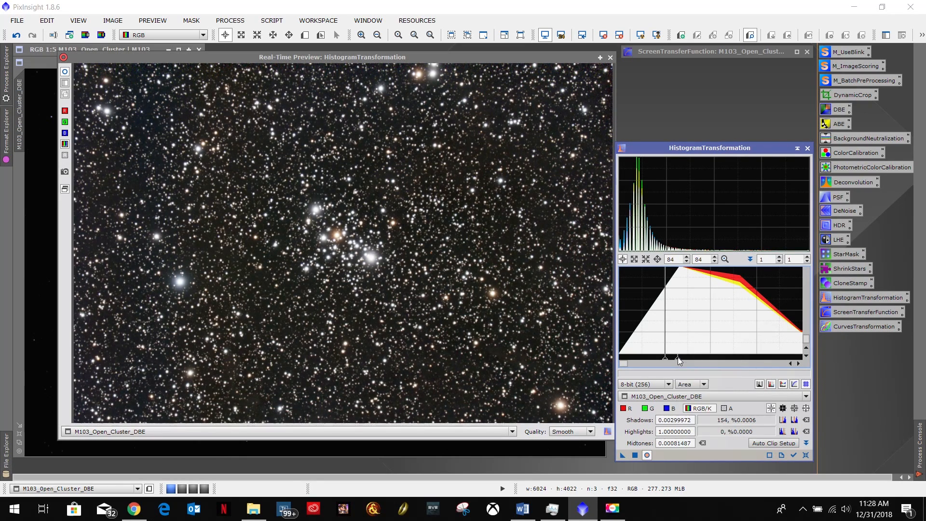
{"action": "left_click_drag", "start_coordinate": [678, 357], "coordinate": [678, 357]}
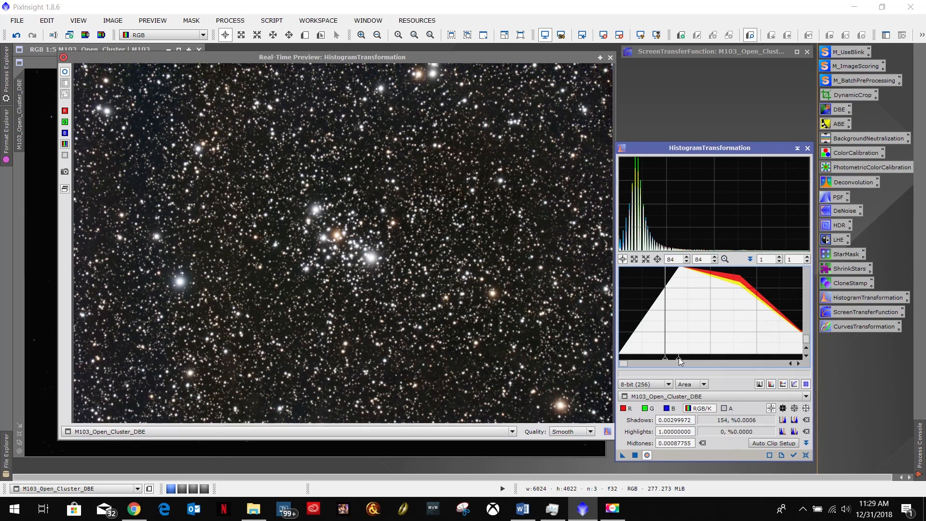
Refine the HistogramTransformation stretch to shadows 0.00290598 and midtones 0.00159835
{"action": "left_click_drag", "start_coordinate": [625, 364], "coordinate": [797, 367]}
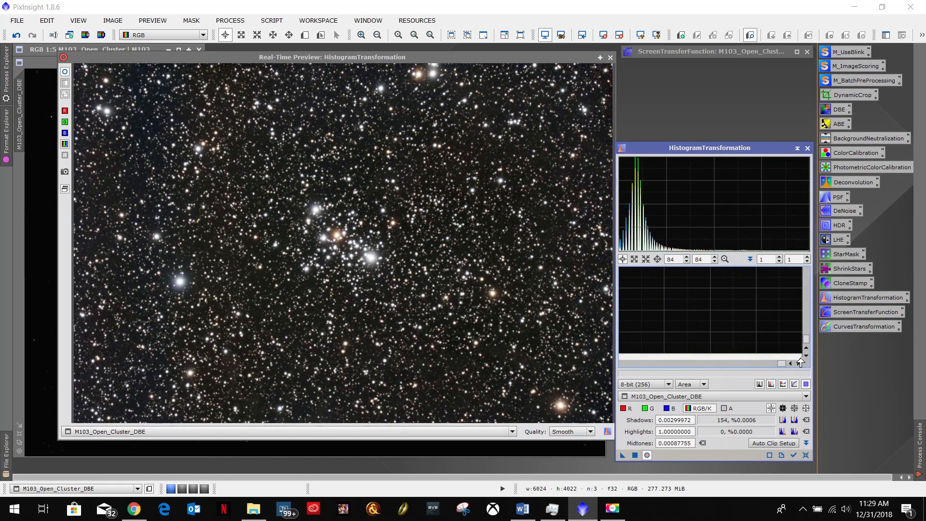
{"action": "left_click_drag", "start_coordinate": [801, 362], "coordinate": [849, 363]}
{"action": "left_click_drag", "start_coordinate": [782, 362], "coordinate": [619, 359]}
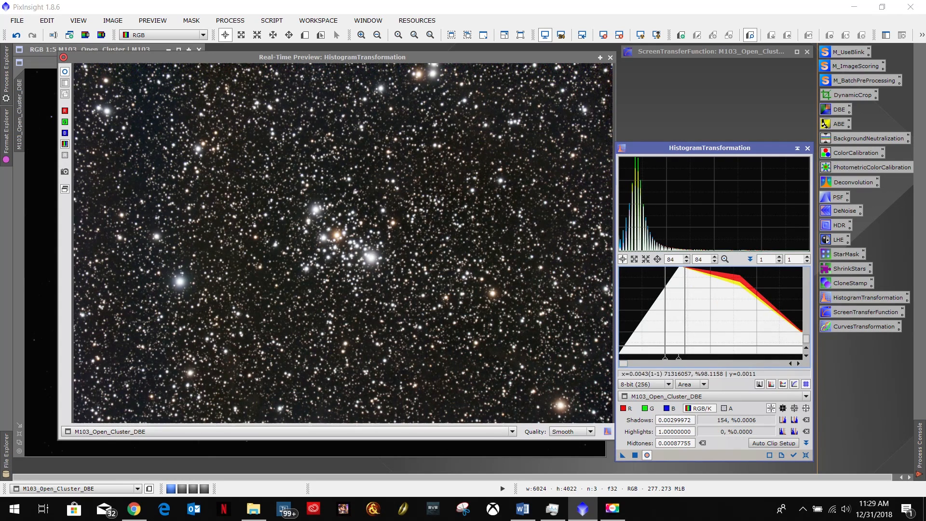
{"action": "left_click_drag", "start_coordinate": [663, 361], "coordinate": [664, 361]}
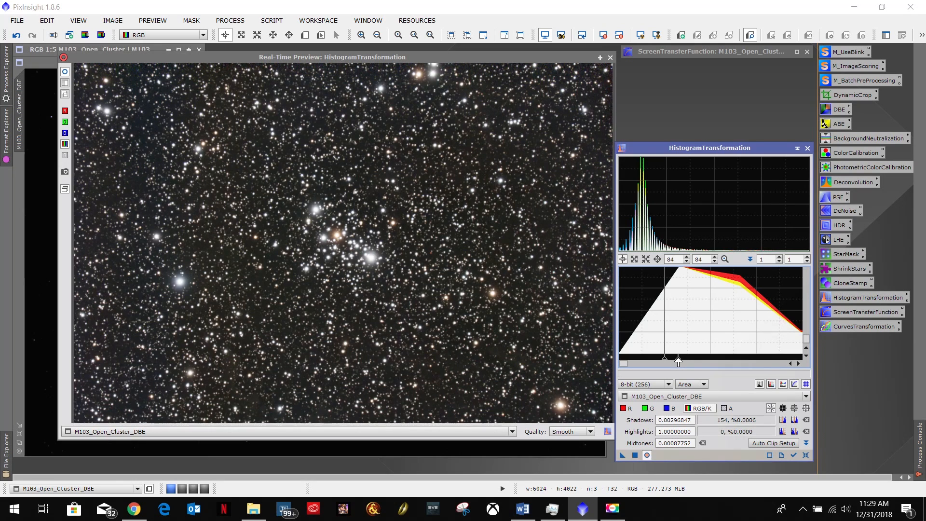
{"action": "mouse_move", "coordinate": [678, 362]}
{"action": "left_mouse_down"}
{"action": "mouse_move", "coordinate": [689, 362]}
{"action": "mouse_move", "coordinate": [664, 362]}
{"action": "left_mouse_up"}
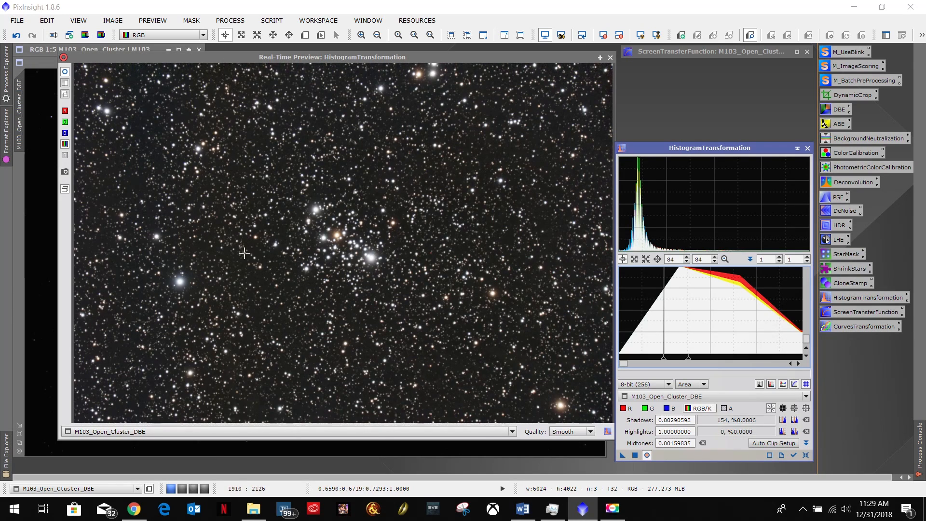
Highlight item 9E on closing the preview and applying to the main image in the Word notes, and return to PixInsight
{"action": "left_click", "coordinate": [522, 508]}
{"action": "left_click_drag", "start_coordinate": [667, 274], "coordinate": [512, 276]}
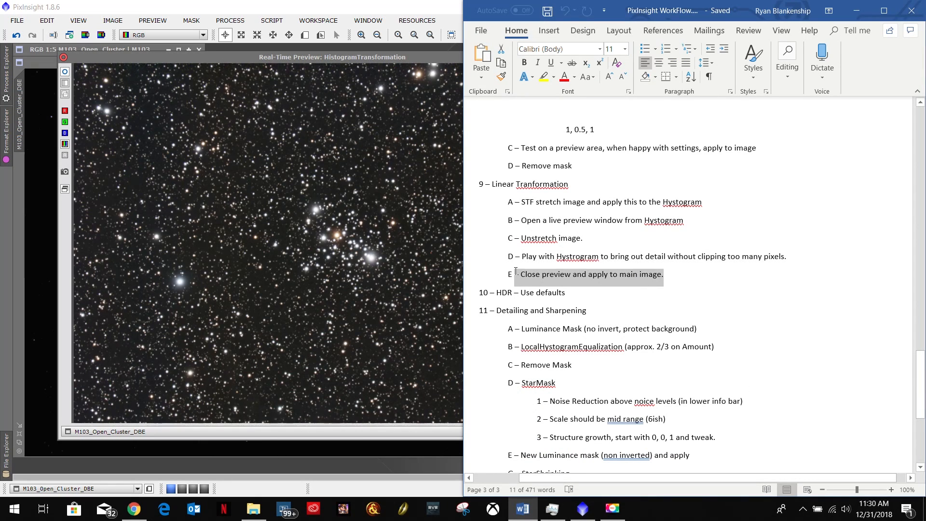
{"action": "left_click", "coordinate": [398, 62]}
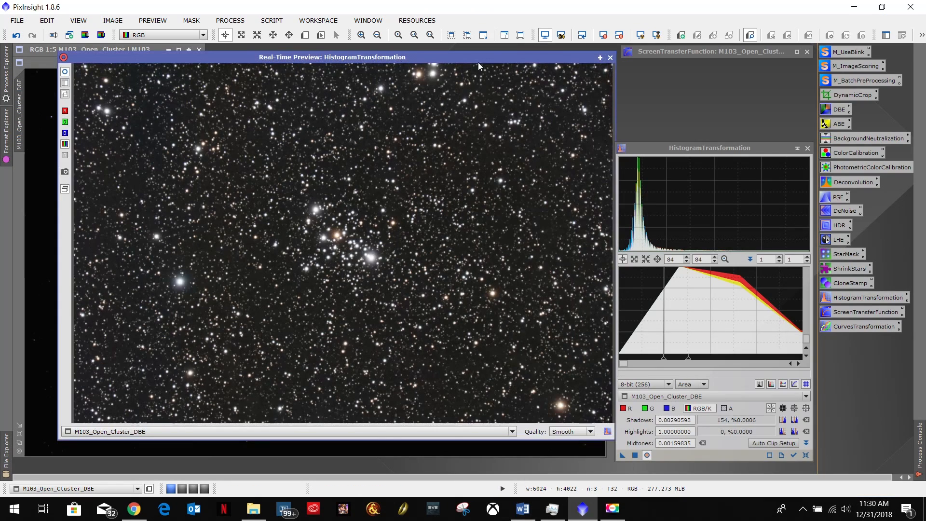
Close the real-time preview and apply the HistogramTransformation to the M103_Open_Cluster_DBE image
{"action": "left_click", "coordinate": [609, 57]}
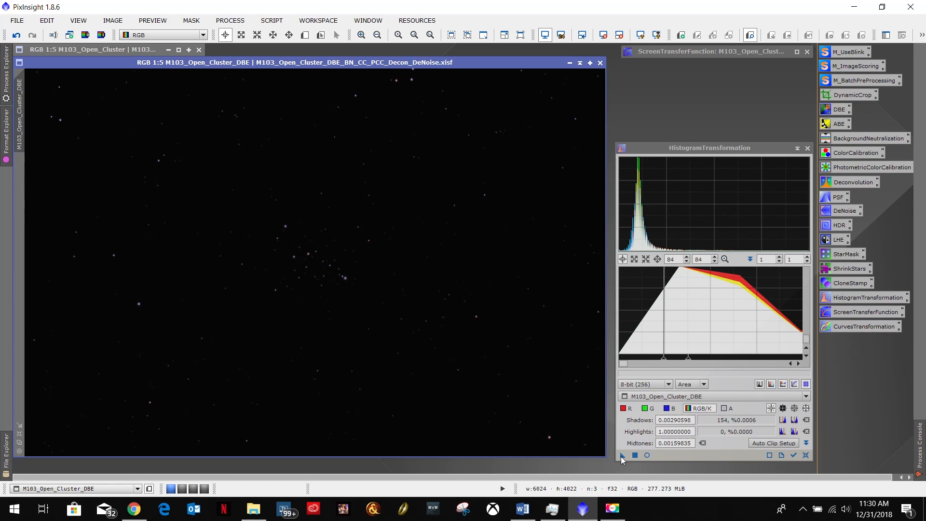
{"action": "left_click_drag", "start_coordinate": [621, 457], "coordinate": [226, 255]}
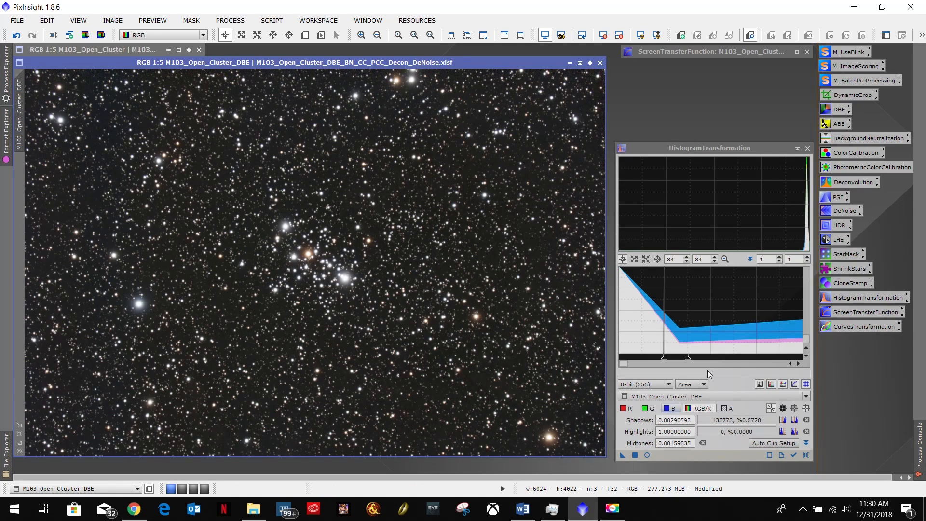
Close the HistogramTransformation window and the ScreenTransferFunction window
{"action": "left_click", "coordinate": [806, 148]}
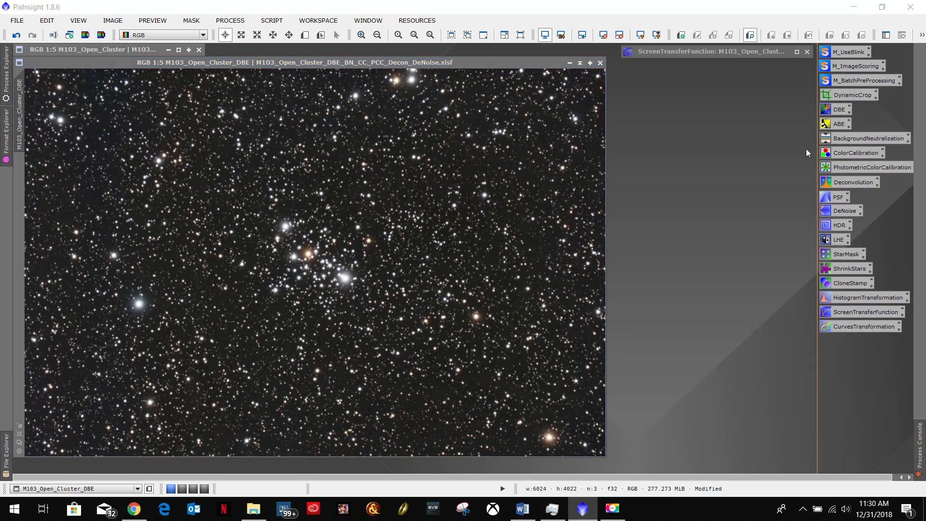
{"action": "double_click", "coordinate": [762, 49]}
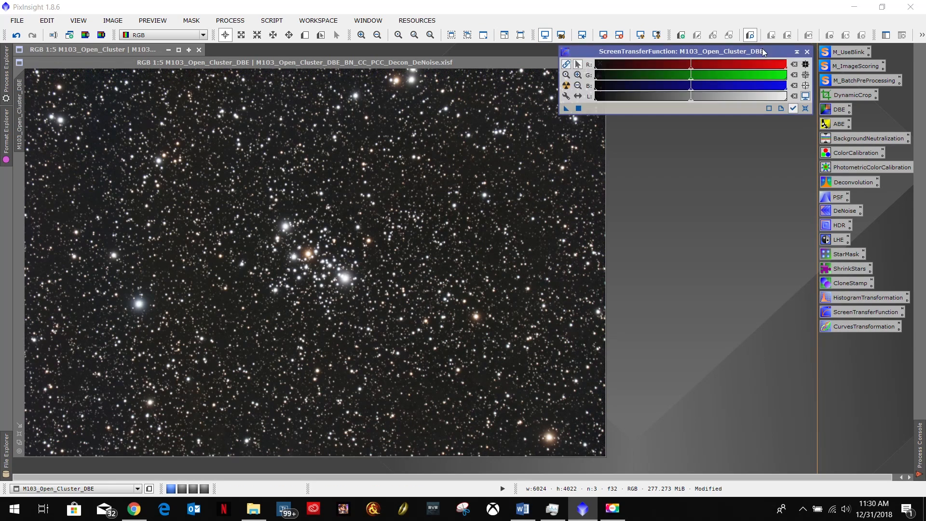
{"action": "left_click", "coordinate": [807, 51]}
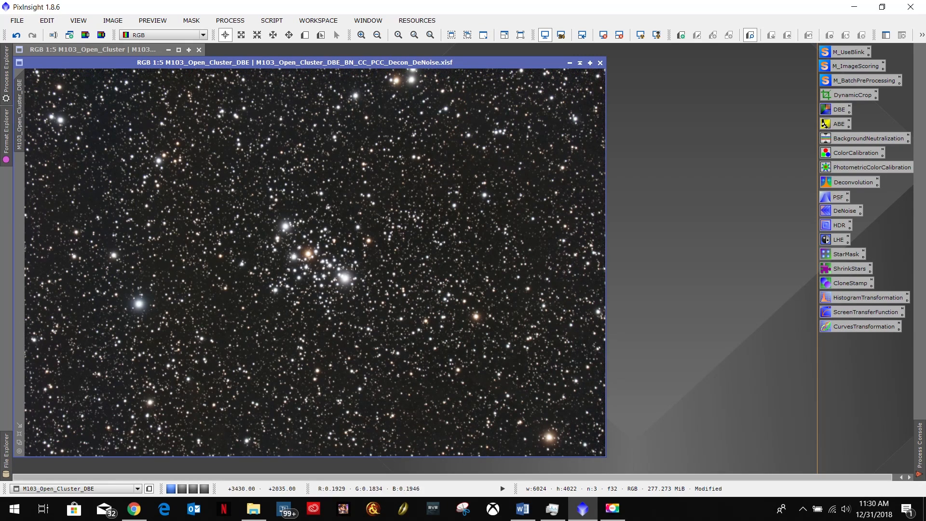
Save the stretched image as M103_Open_Cluster_DBE_BN_CC_PCC_Decon_DeNoise_LT.xisf with the default XISF options
{"action": "left_click", "coordinate": [18, 21]}
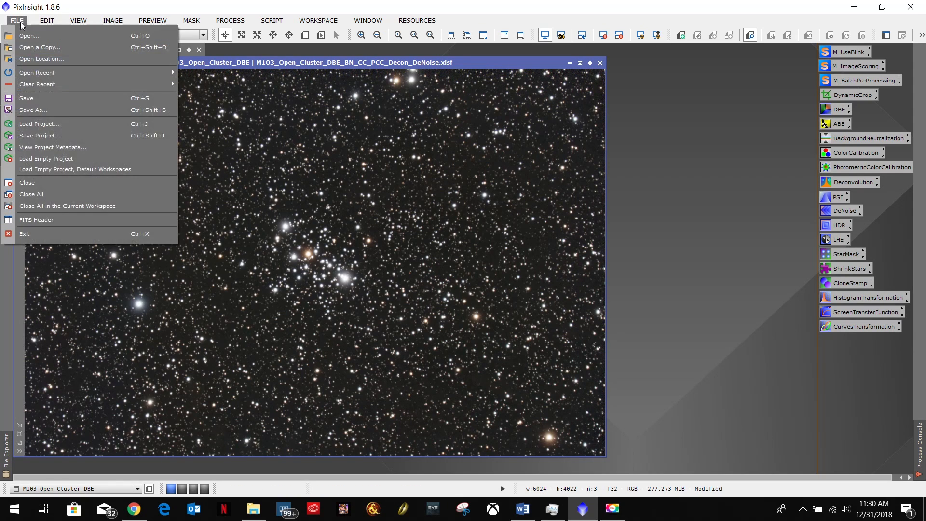
{"action": "left_click", "coordinate": [69, 110]}
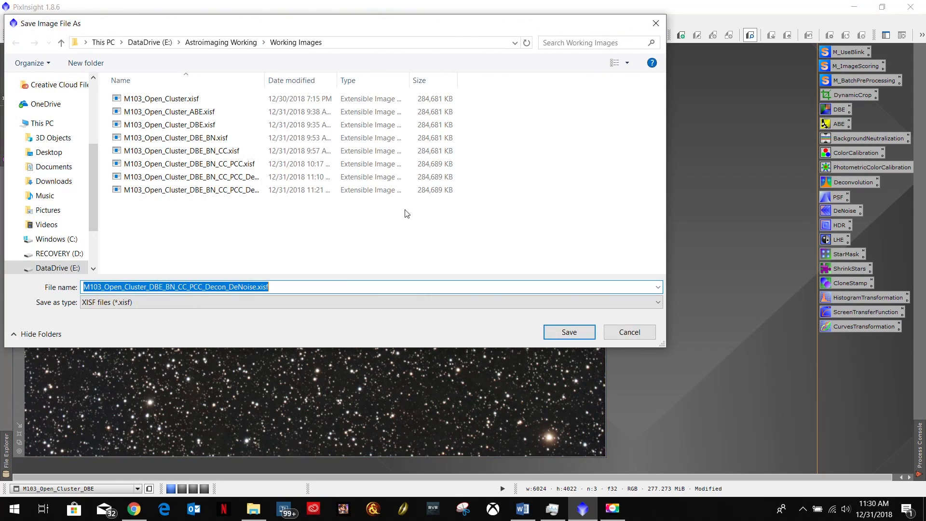
{"action": "left_click", "coordinate": [257, 282]}
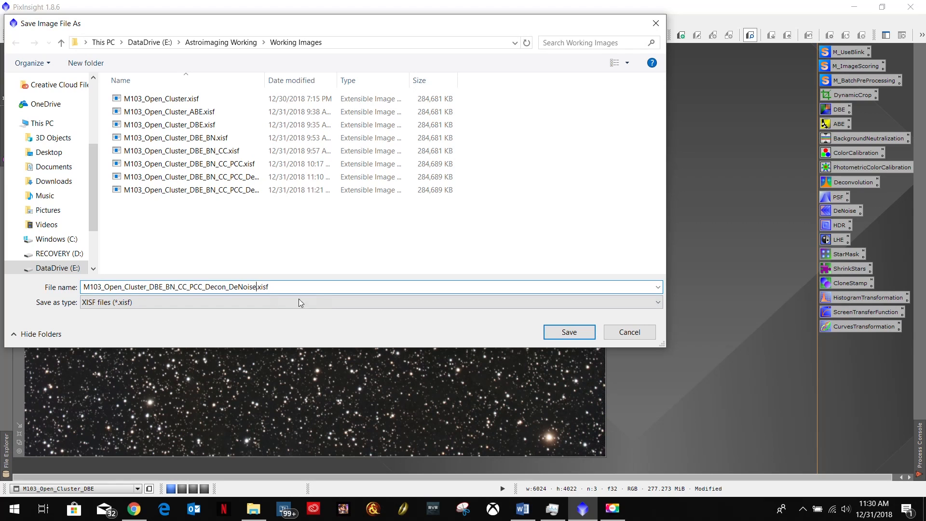
{"action": "type", "text": "_LT"}
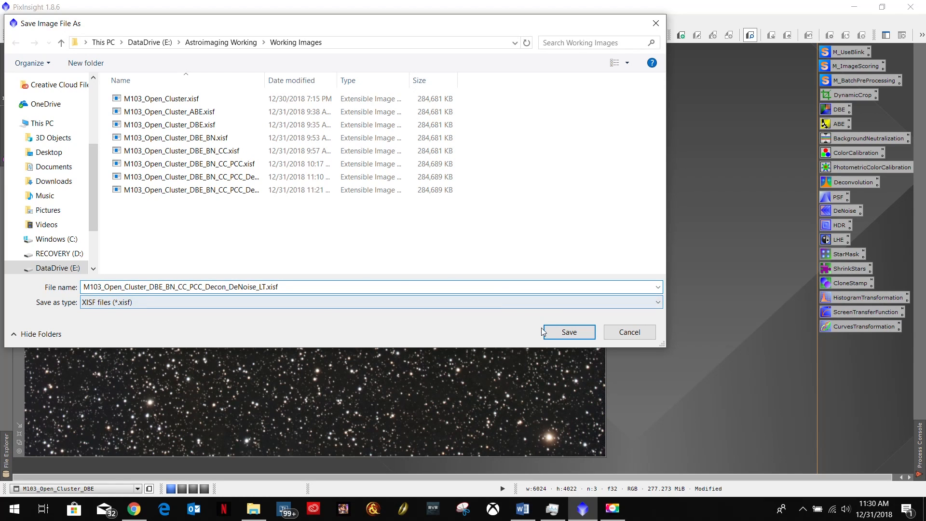
{"action": "left_click", "coordinate": [562, 332]}
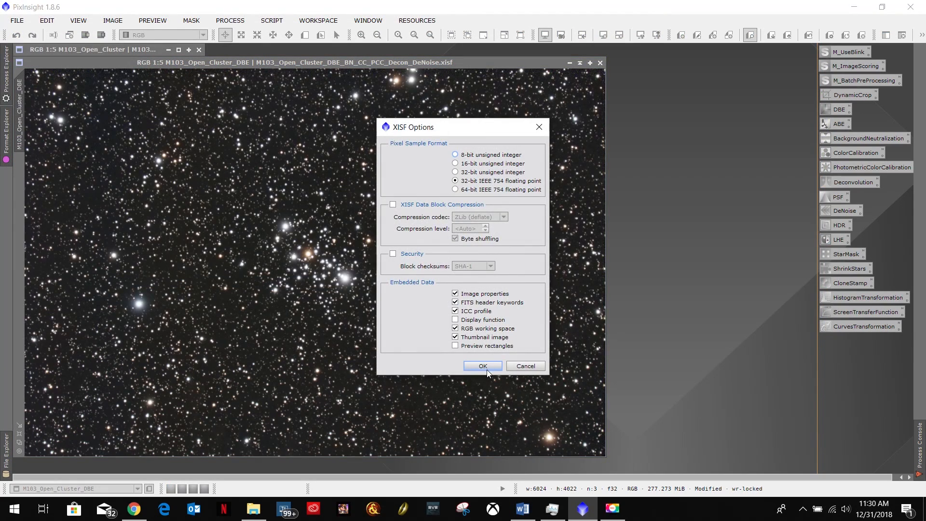
{"action": "left_click", "coordinate": [483, 366]}
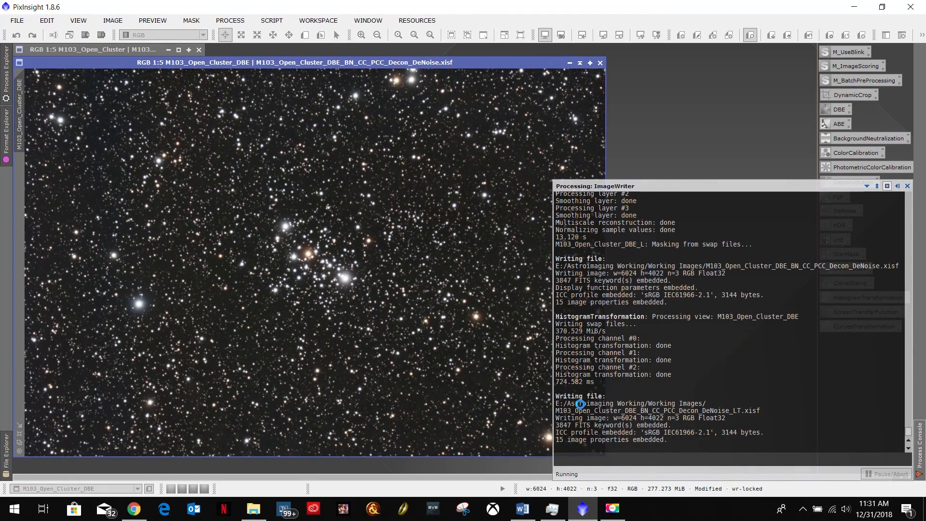
Consult item 10 on HDR in the Word workflow notes, and return to PixInsight
{"action": "left_click", "coordinate": [531, 514]}
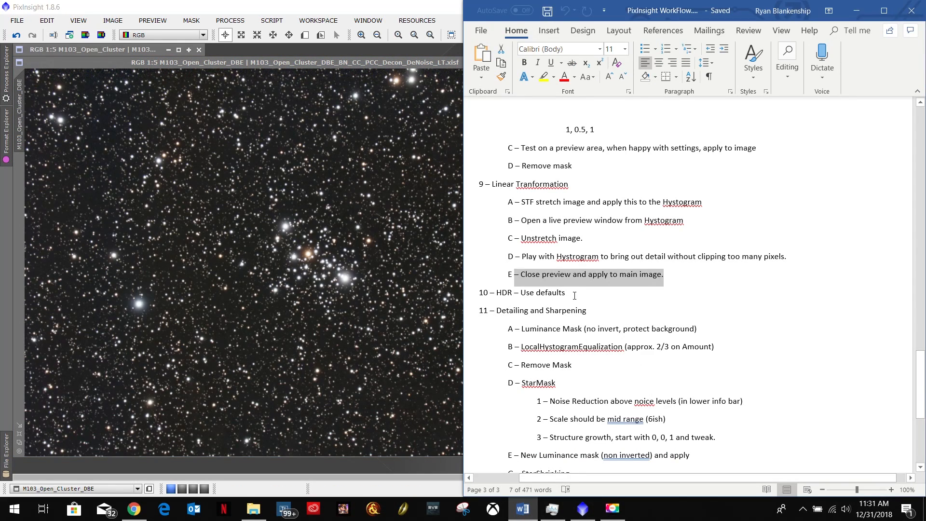
{"action": "left_click_drag", "start_coordinate": [564, 291], "coordinate": [476, 284]}
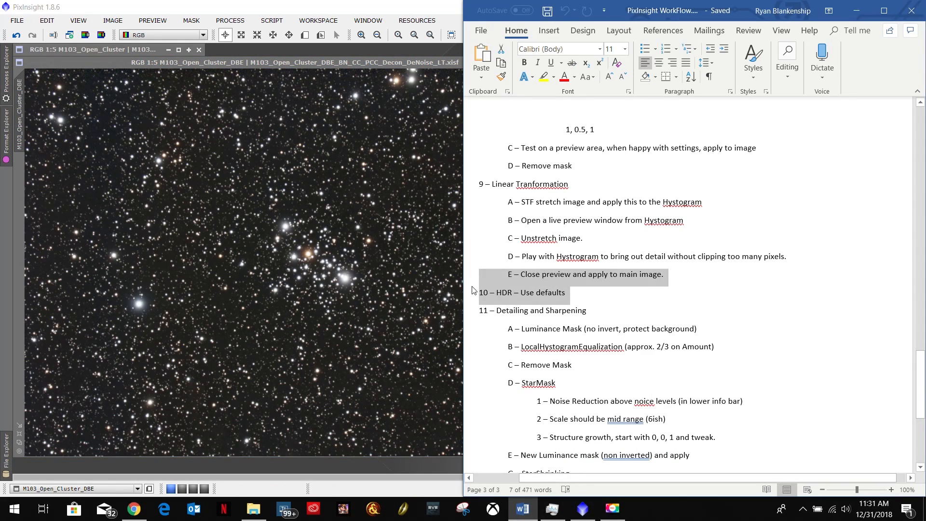
{"action": "left_click", "coordinate": [582, 293]}
{"action": "key", "text": "alt+Tab"}
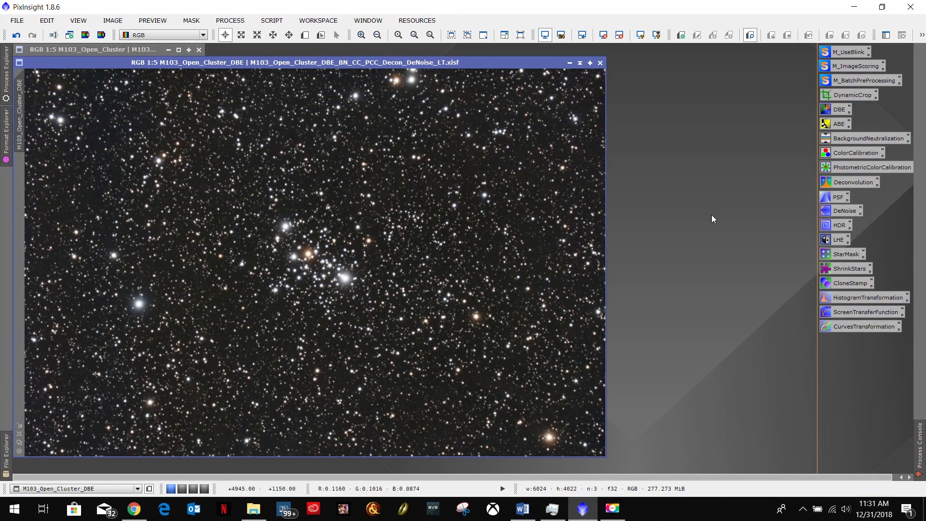
Open HDRMultiscaleTransform beside the image, locate it in the full process list, and review its Midtones Balance options
{"action": "double_click", "coordinate": [835, 225]}
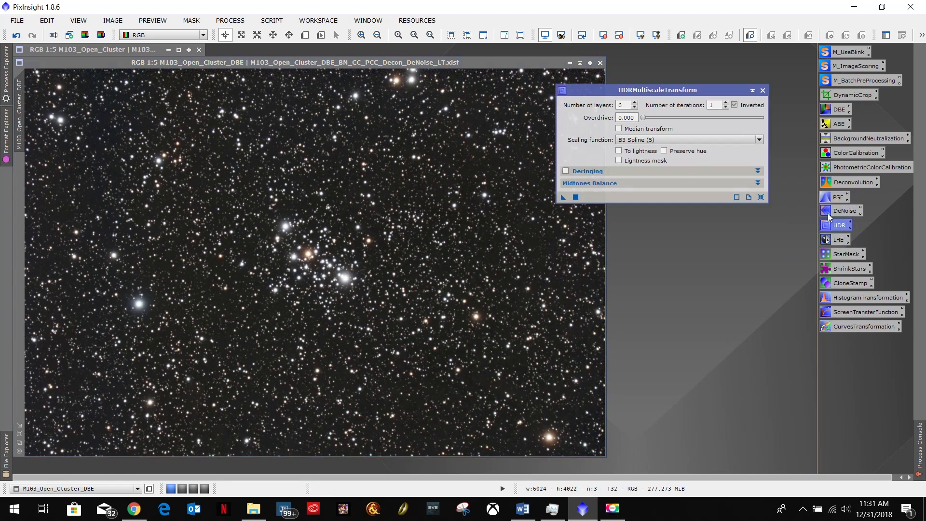
{"action": "left_click_drag", "start_coordinate": [642, 90], "coordinate": [695, 58]}
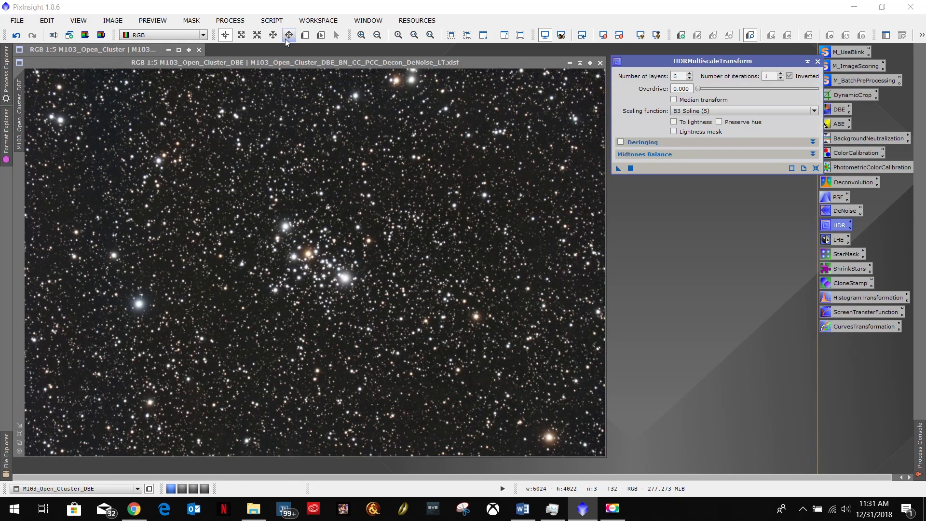
{"action": "left_click", "coordinate": [231, 20]}
{"action": "mouse_move", "coordinate": [251, 35]}
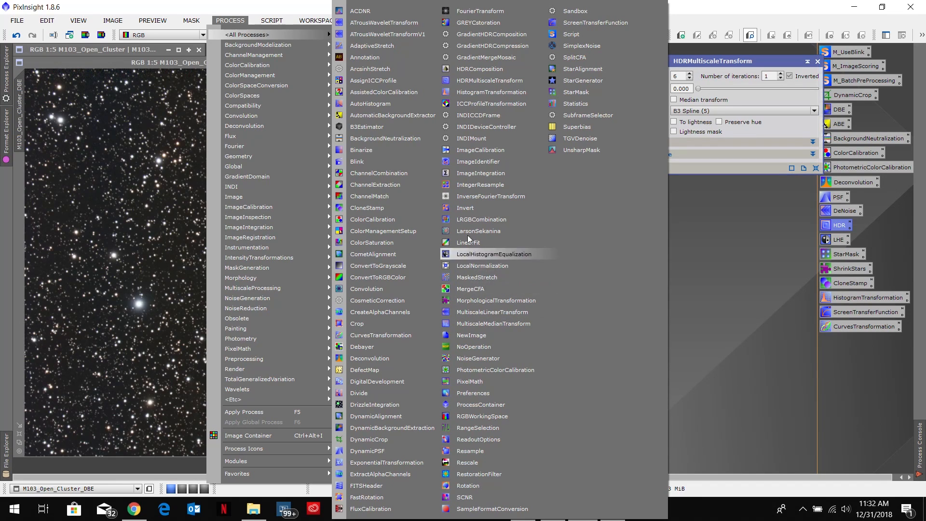
{"action": "left_click", "coordinate": [479, 81]}
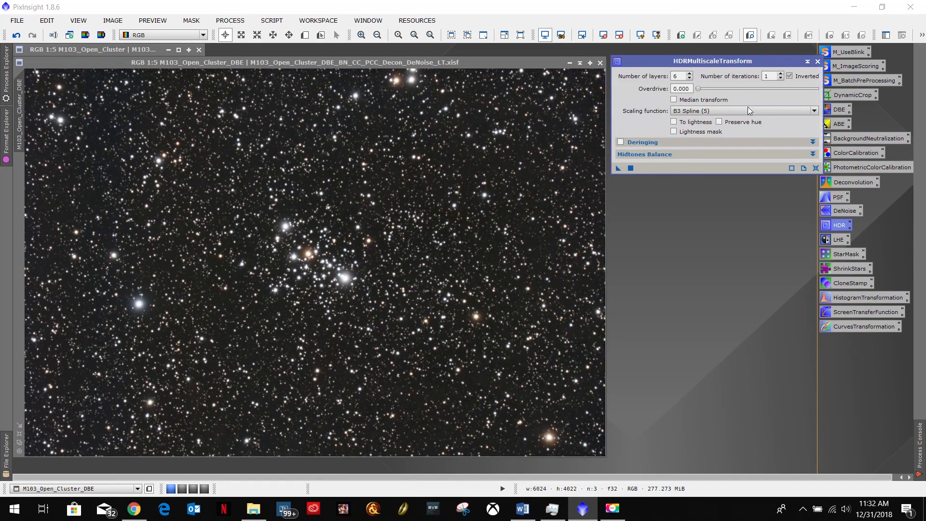
{"action": "left_click", "coordinate": [665, 154]}
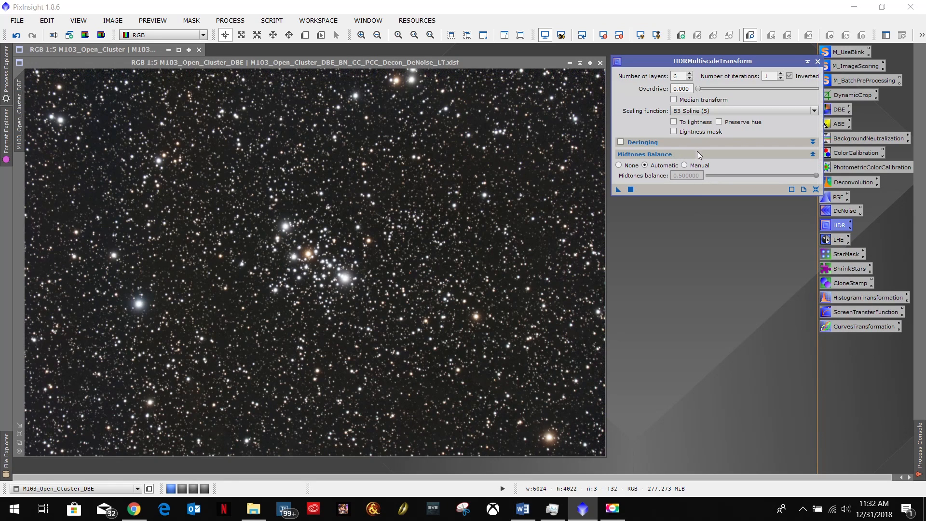
{"action": "left_click", "coordinate": [698, 155]}
Highlight item 10 on using the HDR defaults in the Word notes, and return to PixInsight
{"action": "left_click", "coordinate": [522, 509]}
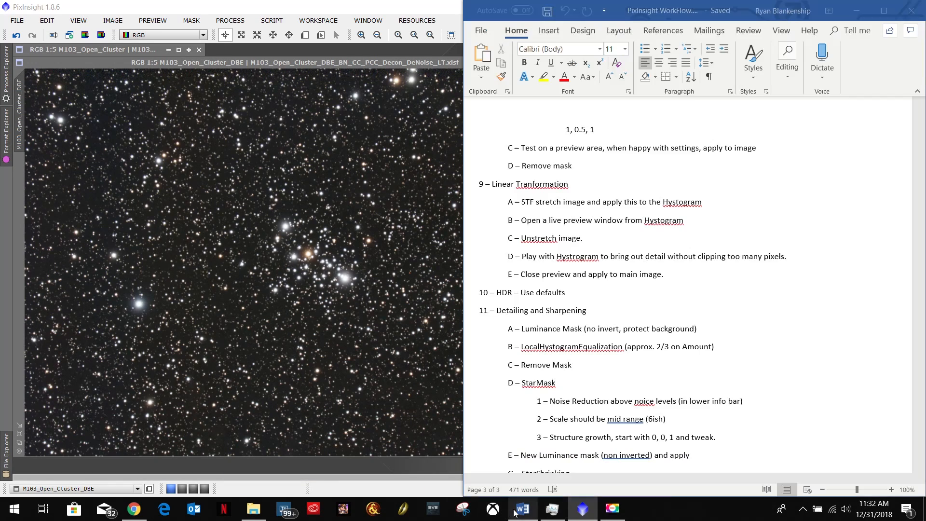
{"action": "left_click_drag", "start_coordinate": [570, 299], "coordinate": [478, 295]}
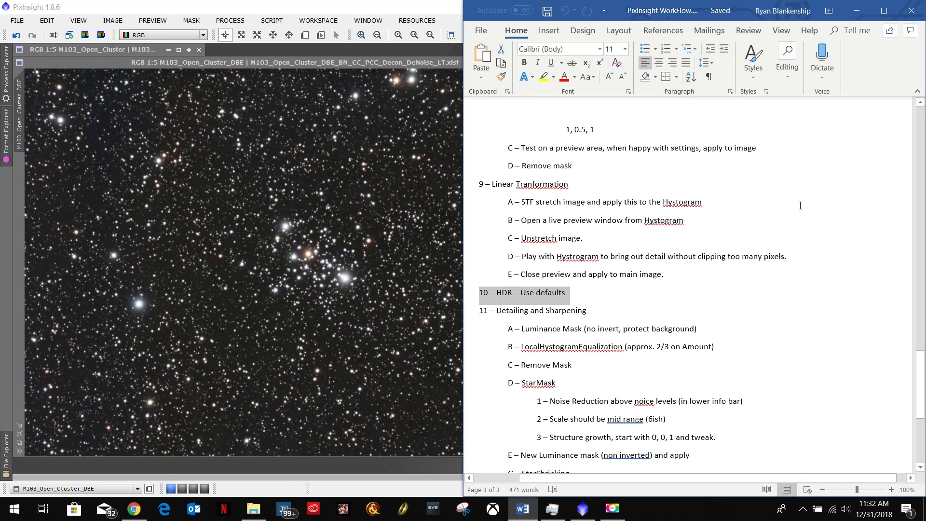
{"action": "left_click", "coordinate": [852, 16]}
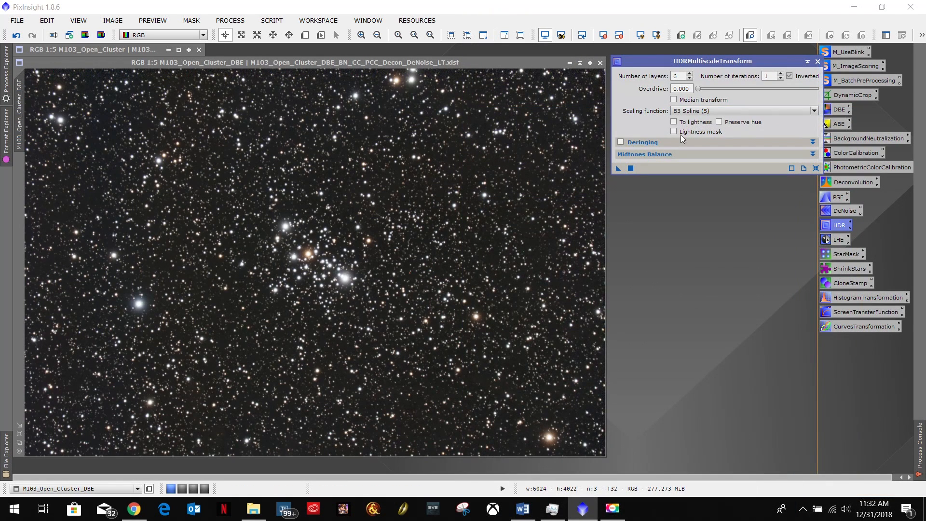
Apply HDRMultiscaleTransform with its default settings to the M103_Open_Cluster_DBE image, and close the process window after inspecting the cluster stars
{"action": "left_click_drag", "start_coordinate": [618, 169], "coordinate": [367, 191]}
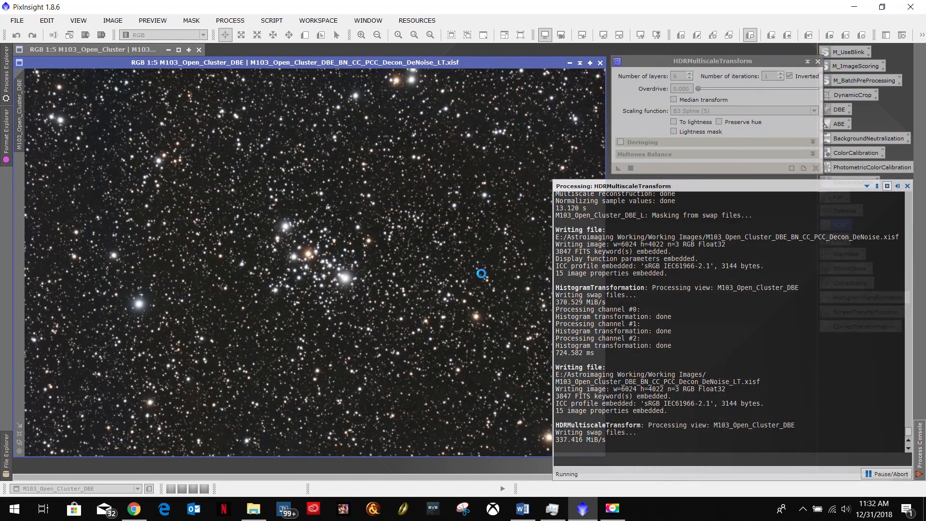
{"action": "left_click", "coordinate": [17, 36]}
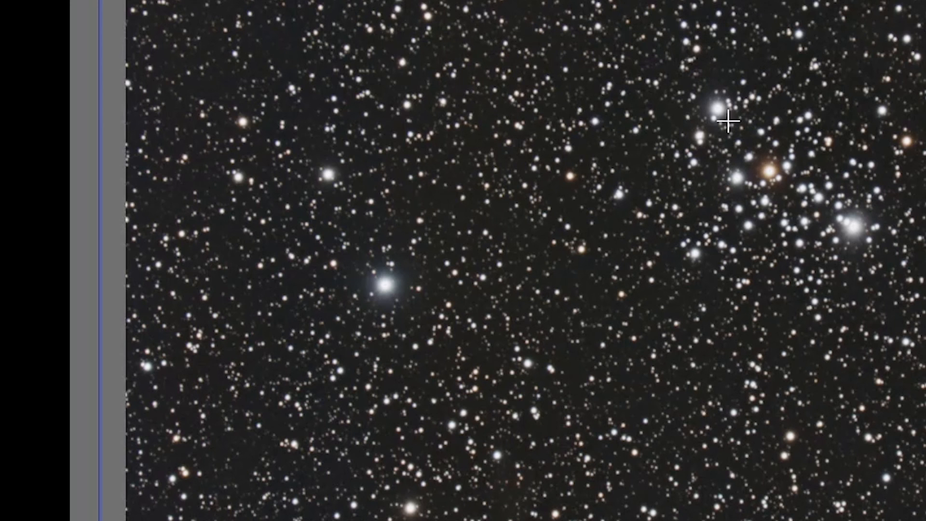
{"action": "scroll", "coordinate": [753, 101], "scroll_direction": "up", "scroll_amount": 6}
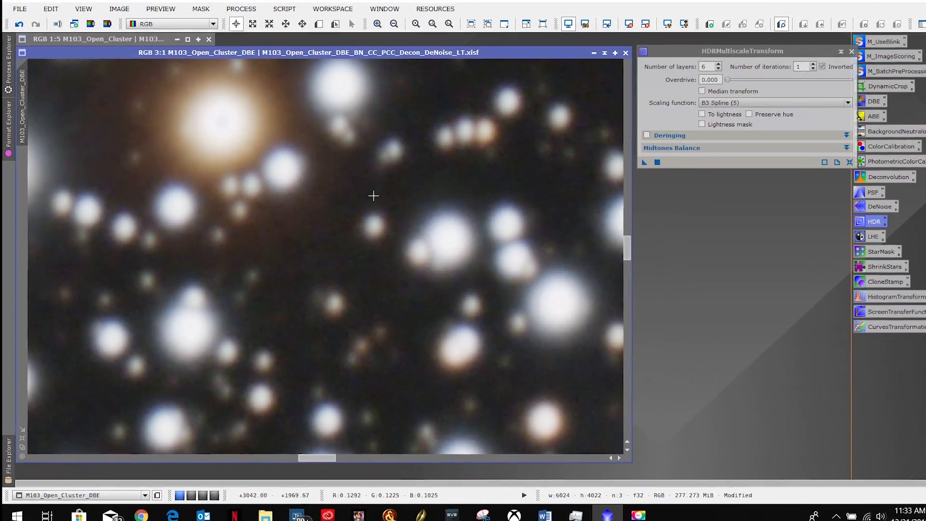
{"action": "scroll", "coordinate": [302, 252], "scroll_direction": "up", "scroll_amount": 2}
{"action": "scroll", "coordinate": [302, 251], "scroll_direction": "down", "scroll_amount": 3}
{"action": "scroll", "coordinate": [302, 252], "scroll_direction": "down", "scroll_amount": 5}
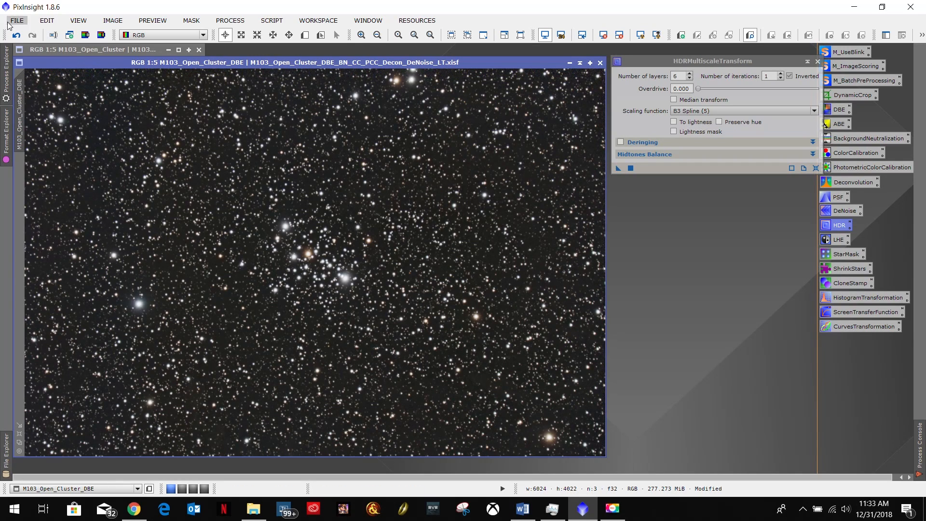
{"action": "left_click", "coordinate": [817, 62]}
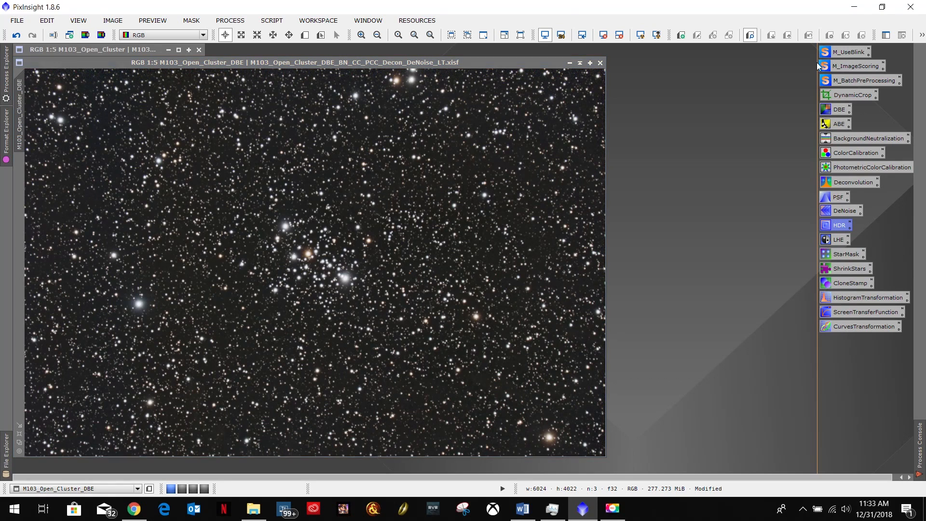
Save the HDR-processed image as M103_Open_Cluster_DBE_BN_CC_PCC_Decon_DeNoise_LT_HDR.xisf with the default XISF options
{"action": "left_click", "coordinate": [17, 20]}
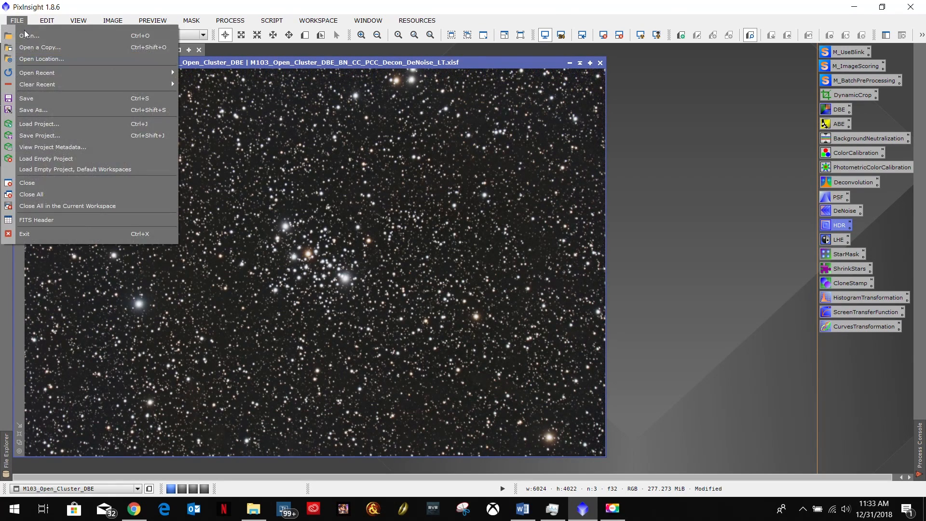
{"action": "left_click", "coordinate": [37, 110]}
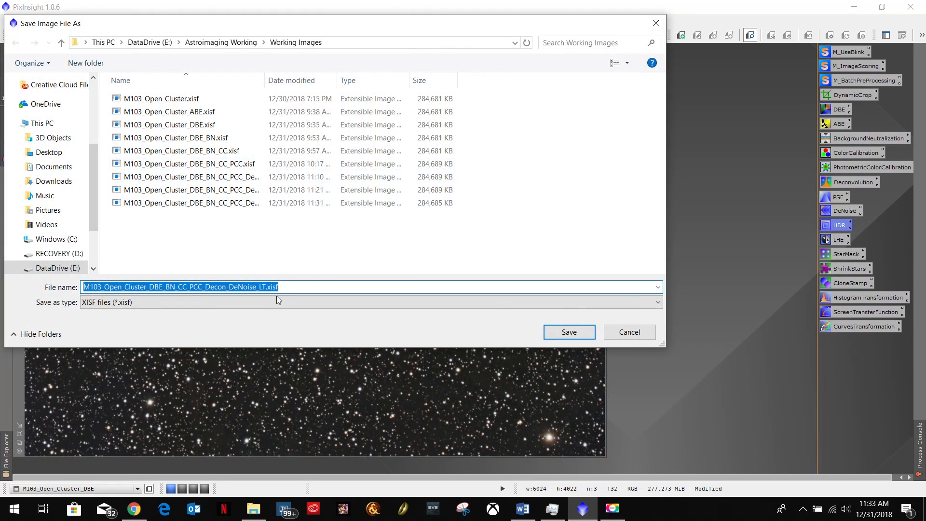
{"action": "left_click", "coordinate": [265, 286]}
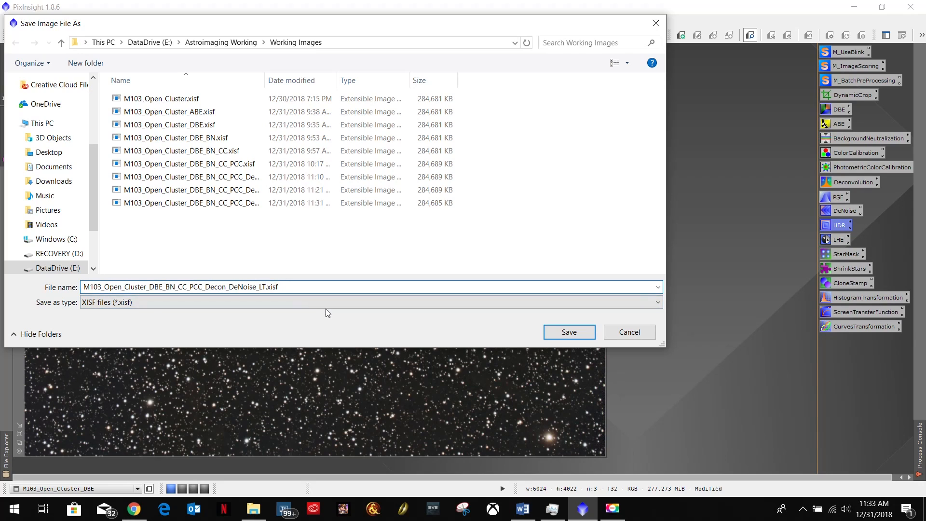
{"action": "type", "text": "_HDR"}
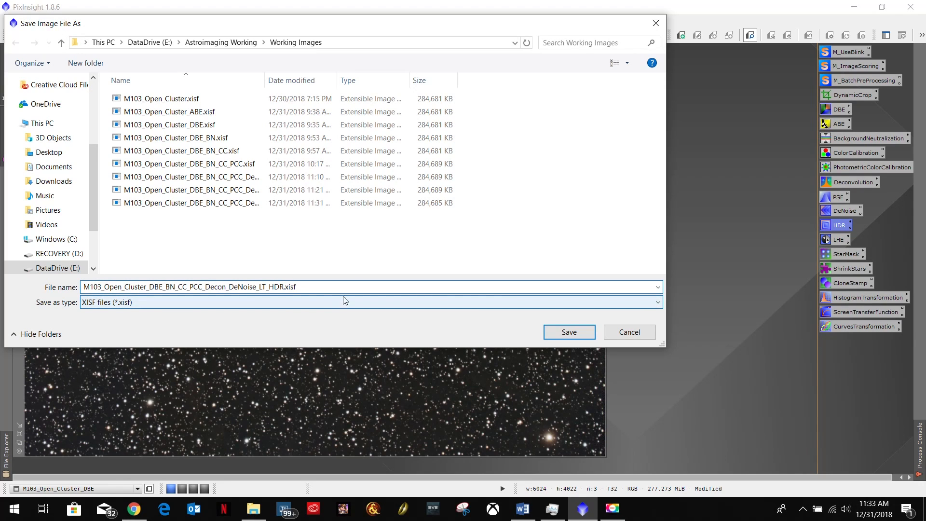
{"action": "left_click", "coordinate": [558, 334]}
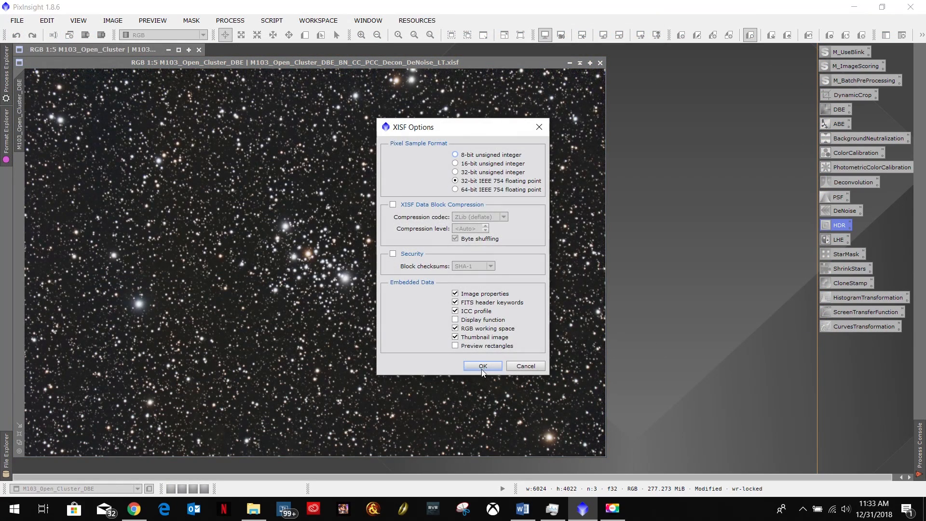
{"action": "left_click", "coordinate": [483, 367]}
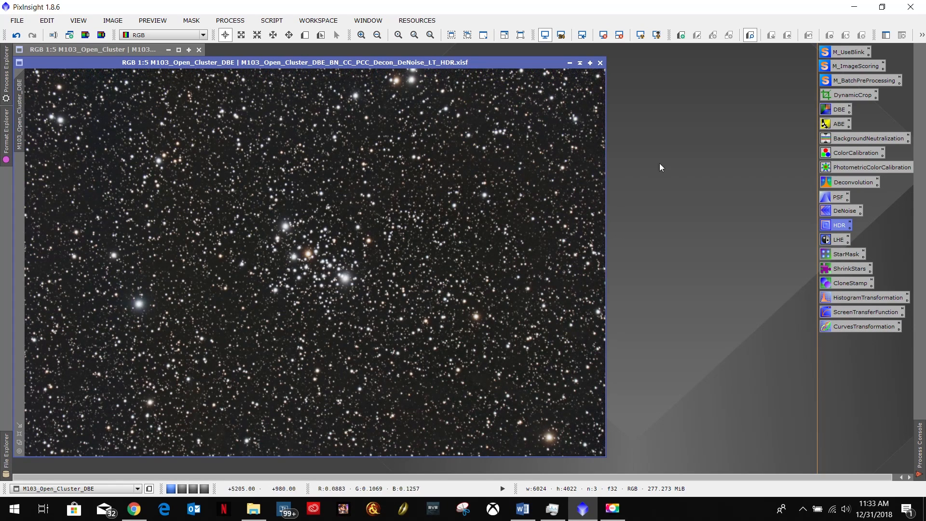
Review the full names of the saved processing stages in the Working Images folder without opening any file
{"action": "double_click", "coordinate": [678, 149]}
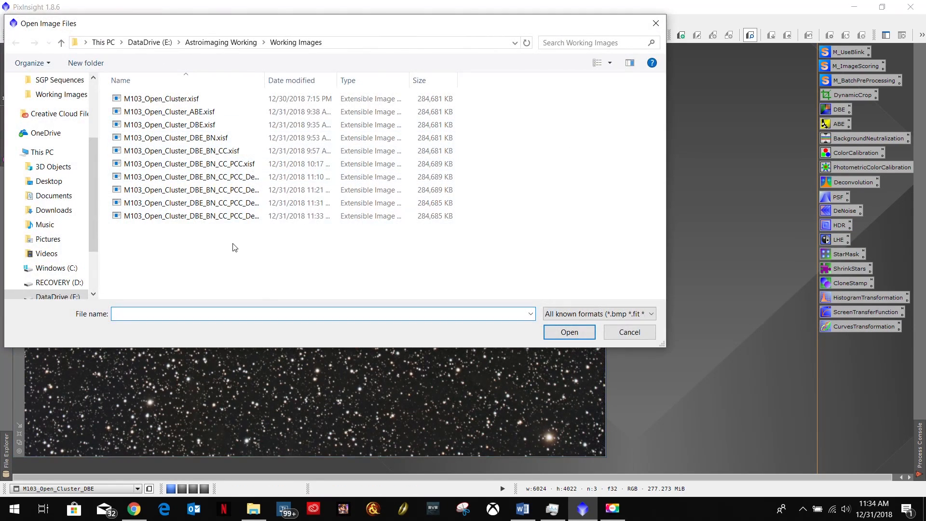
{"action": "left_click_drag", "start_coordinate": [264, 81], "coordinate": [366, 82]}
{"action": "left_click", "coordinate": [255, 192]}
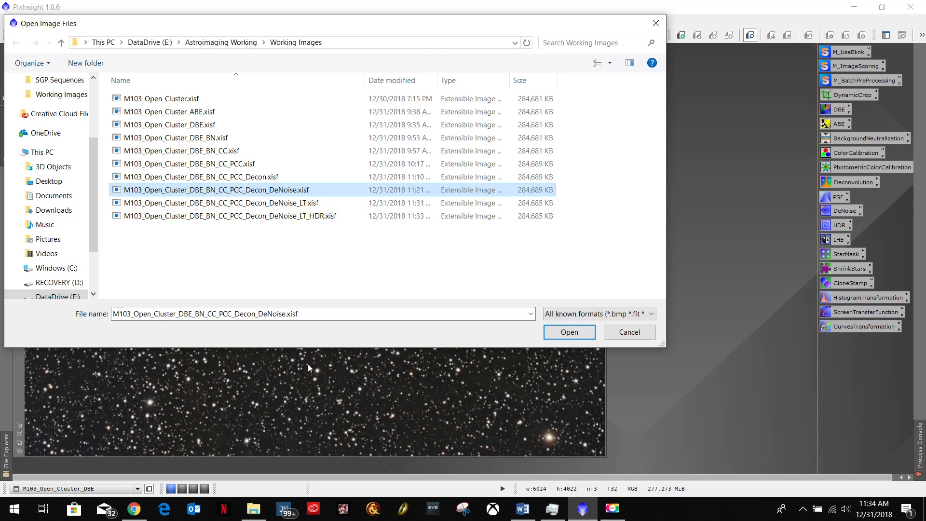
{"action": "left_click", "coordinate": [656, 23]}
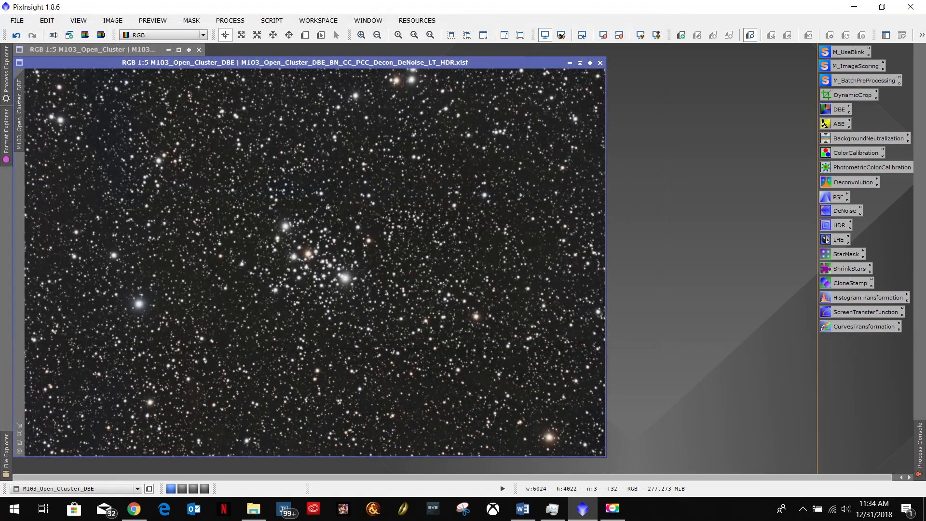
{"action": "double_click", "coordinate": [644, 207]}
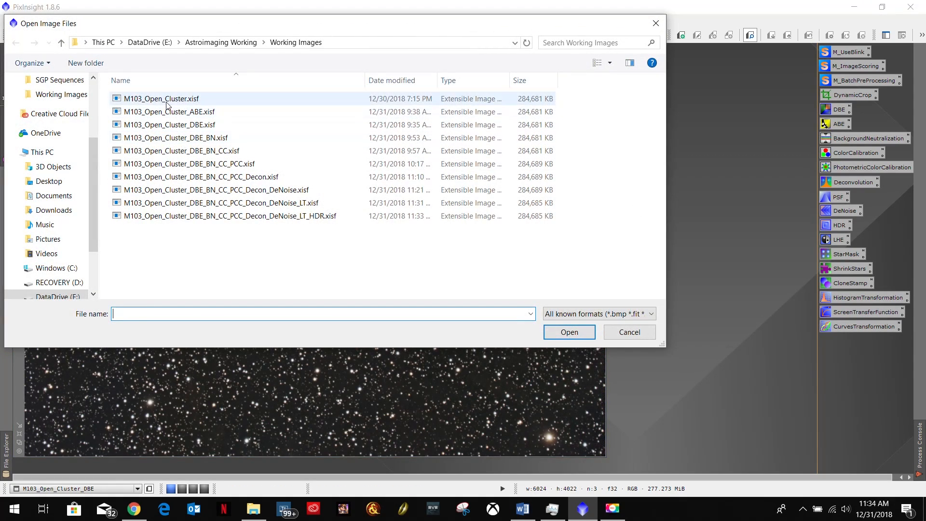
{"action": "left_click", "coordinate": [166, 100]}
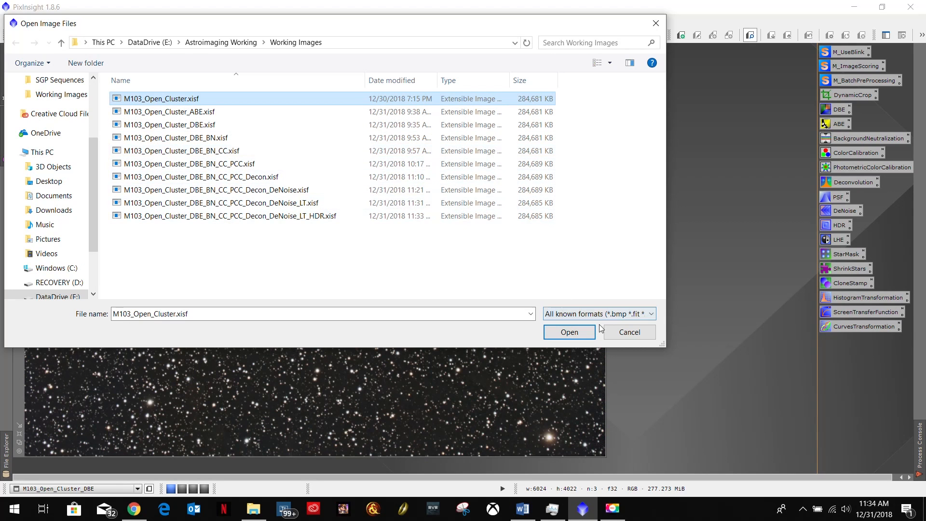
{"action": "left_click", "coordinate": [635, 333]}
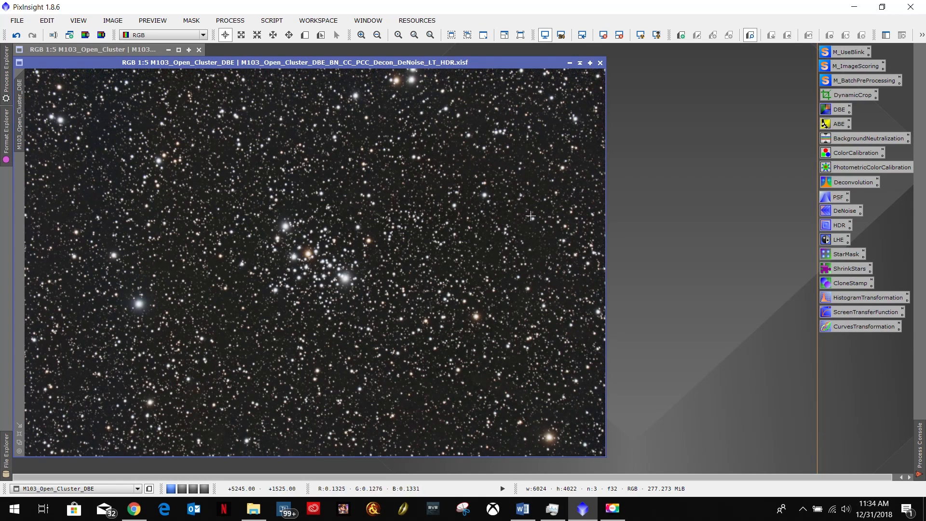
Highlight the Detailing and Sharpening heading and its Luminance Mask item in the Word notes, and return to PixInsight
{"action": "left_click", "coordinate": [522, 509]}
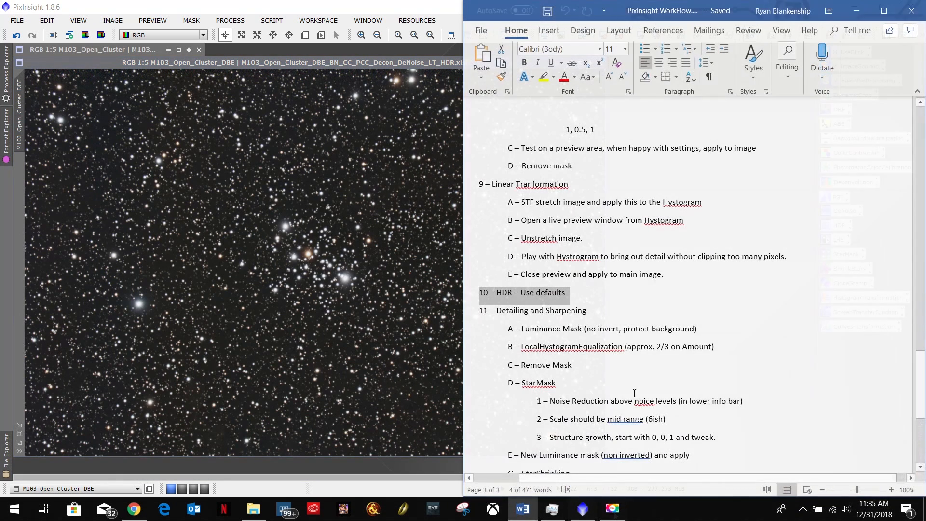
{"action": "scroll", "coordinate": [621, 305], "scroll_direction": "down", "scroll_amount": 3}
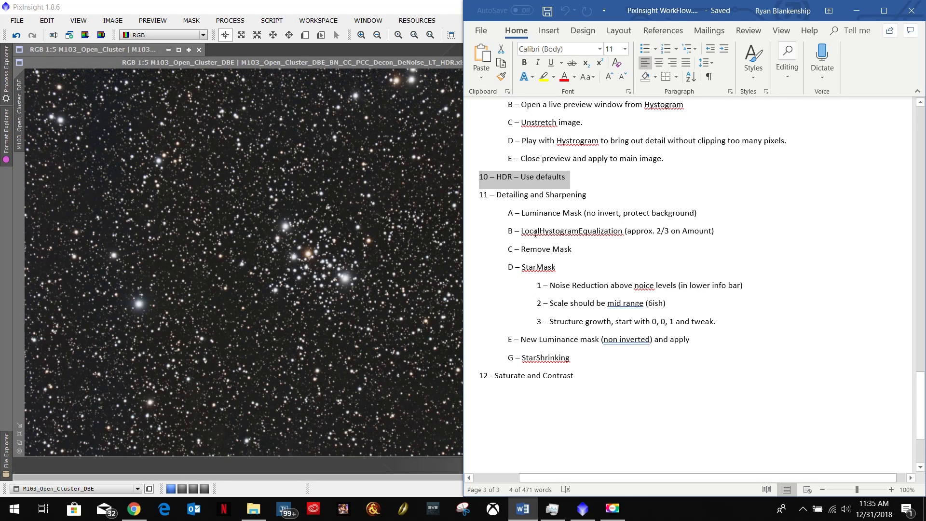
{"action": "left_click_drag", "start_coordinate": [593, 193], "coordinate": [505, 198]}
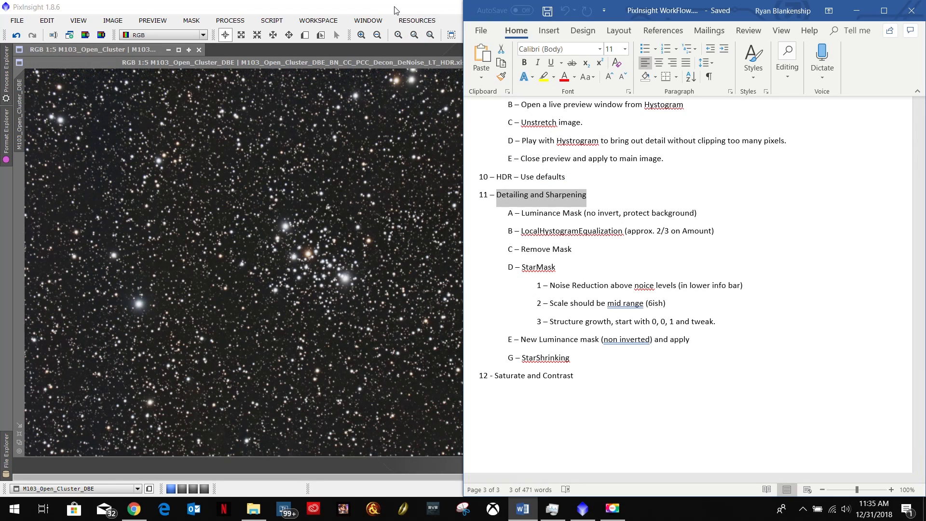
{"action": "left_click_drag", "start_coordinate": [520, 213], "coordinate": [694, 213]}
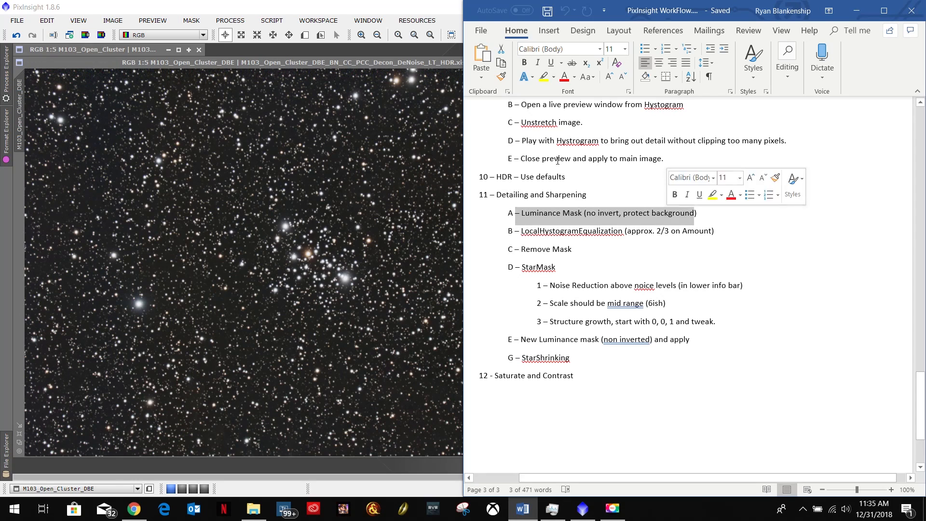
{"action": "double_click", "coordinate": [388, 4]}
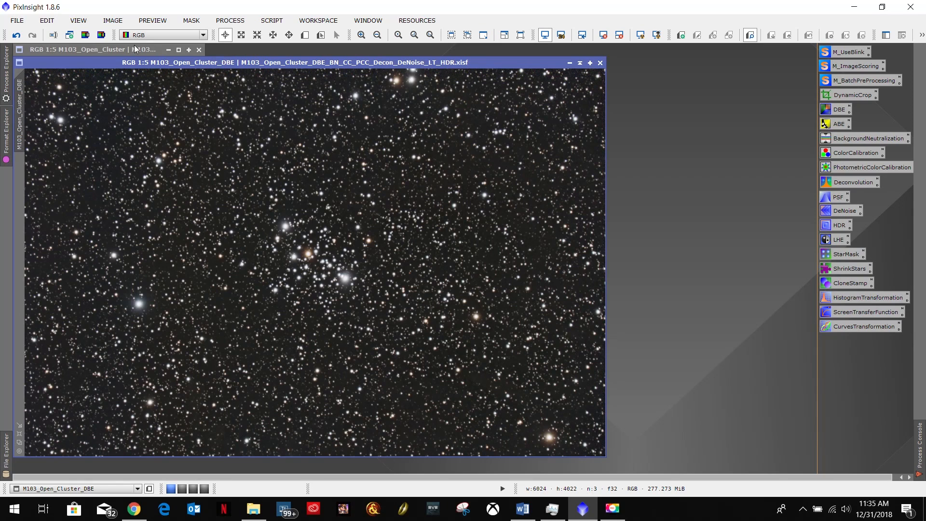
Extract the CIE L* component of the HDR-processed M103_Open_Cluster_DBE image, and place the enlarged lightness image beside the color original
{"action": "left_click", "coordinate": [85, 37]}
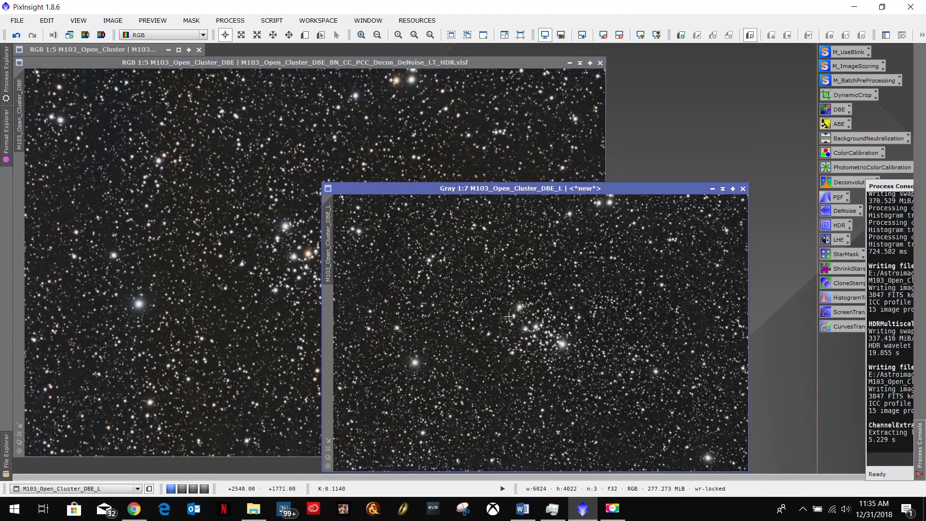
{"action": "left_click_drag", "start_coordinate": [603, 187], "coordinate": [528, 133]}
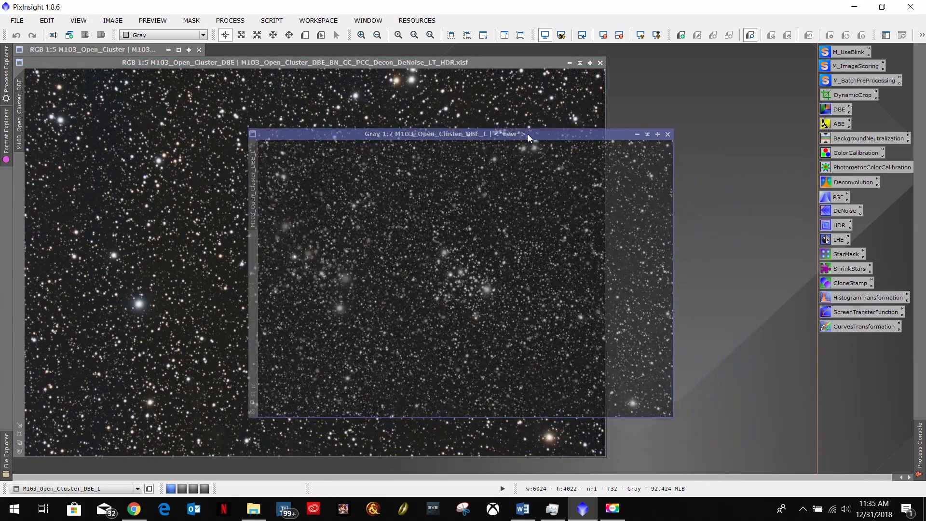
{"action": "left_click", "coordinate": [251, 394]}
{"action": "left_click_drag", "start_coordinate": [398, 86], "coordinate": [382, 59]}
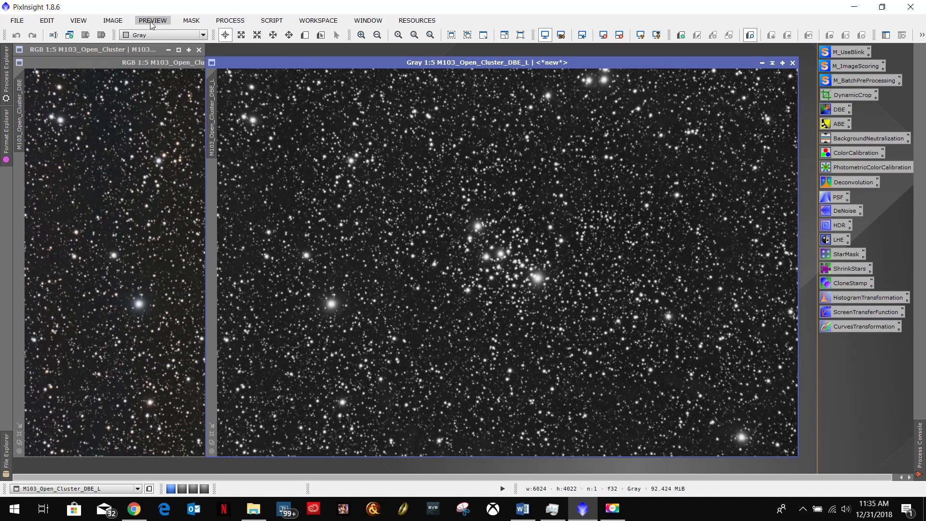
Locate the Lightness (CIE L*) extraction command for the color image, and bring the extracted lightness image to the front
{"action": "left_click", "coordinate": [112, 22]}
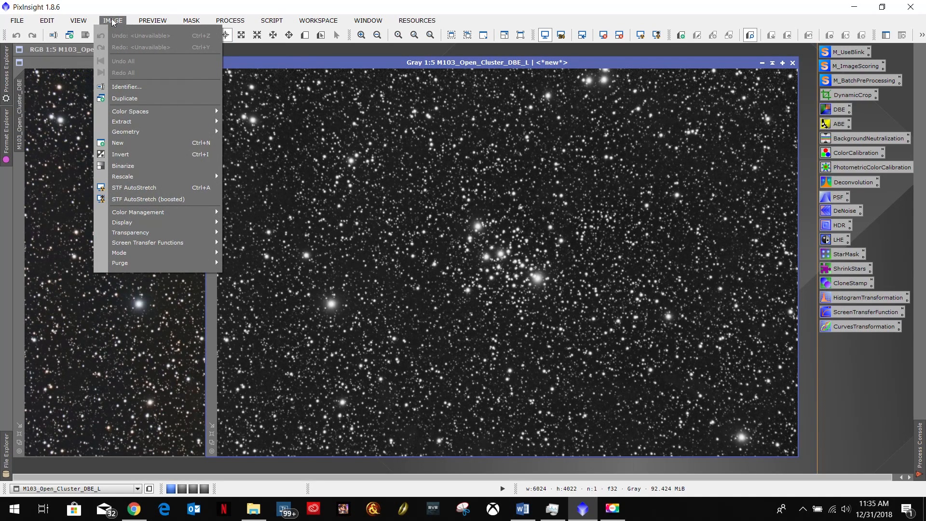
{"action": "mouse_move", "coordinate": [187, 24]}
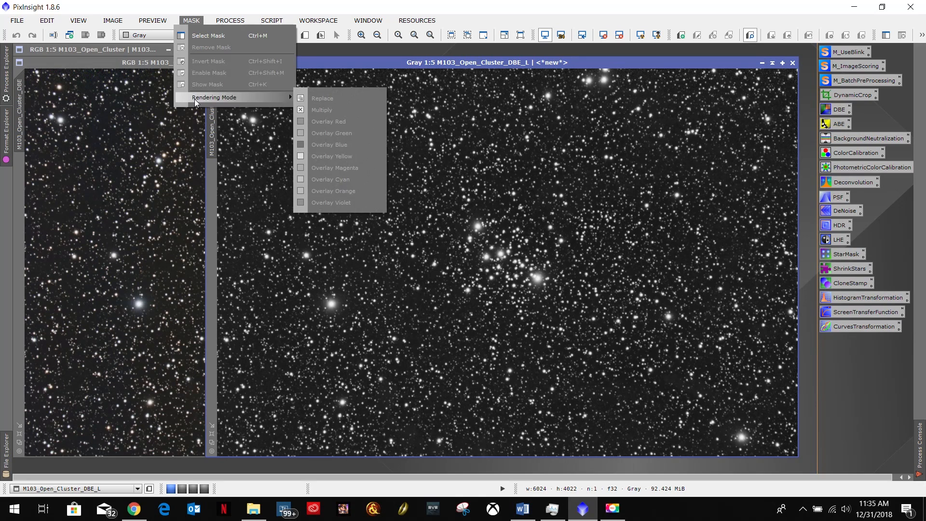
{"action": "mouse_move", "coordinate": [140, 19]}
{"action": "mouse_move", "coordinate": [113, 21]}
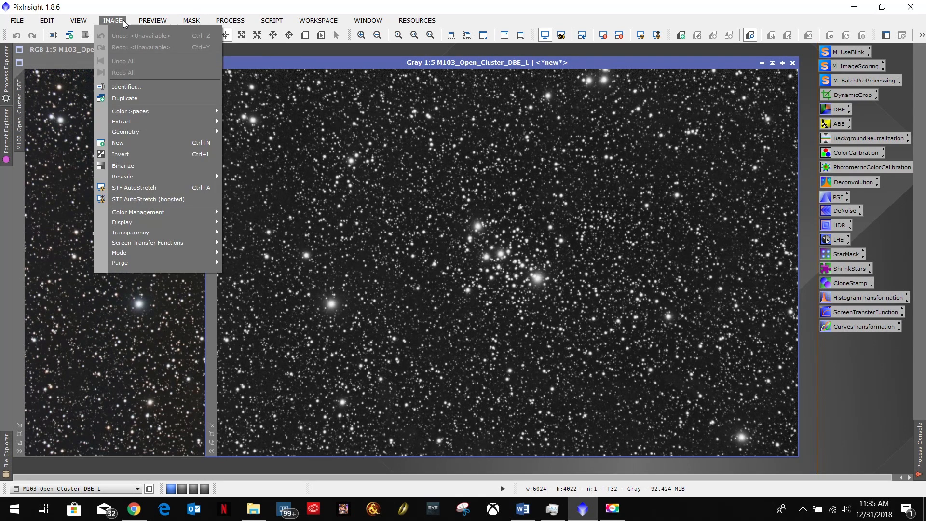
{"action": "mouse_move", "coordinate": [137, 124]}
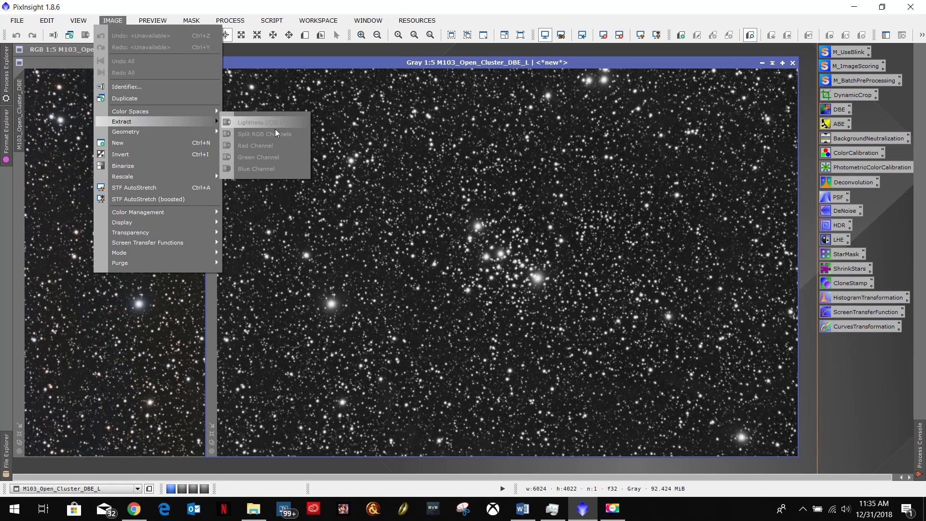
{"action": "left_click", "coordinate": [313, 63]}
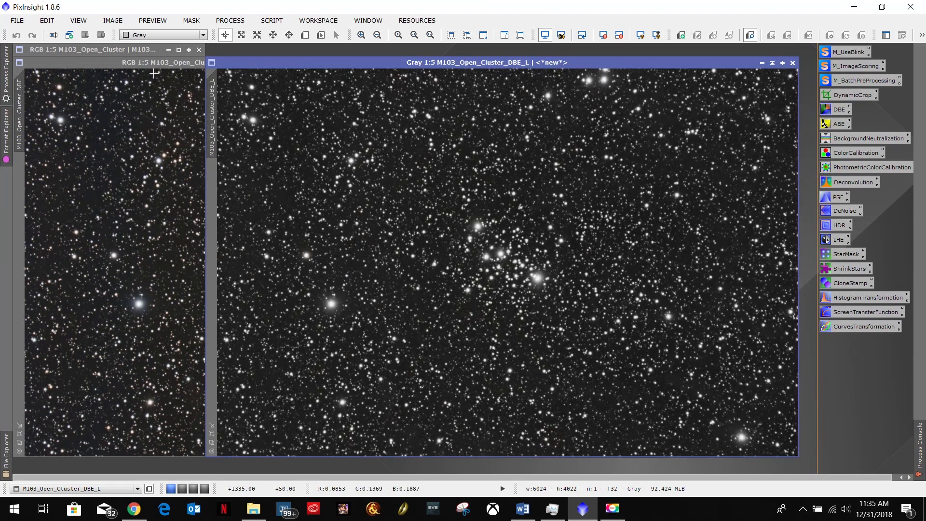
{"action": "left_click", "coordinate": [90, 62]}
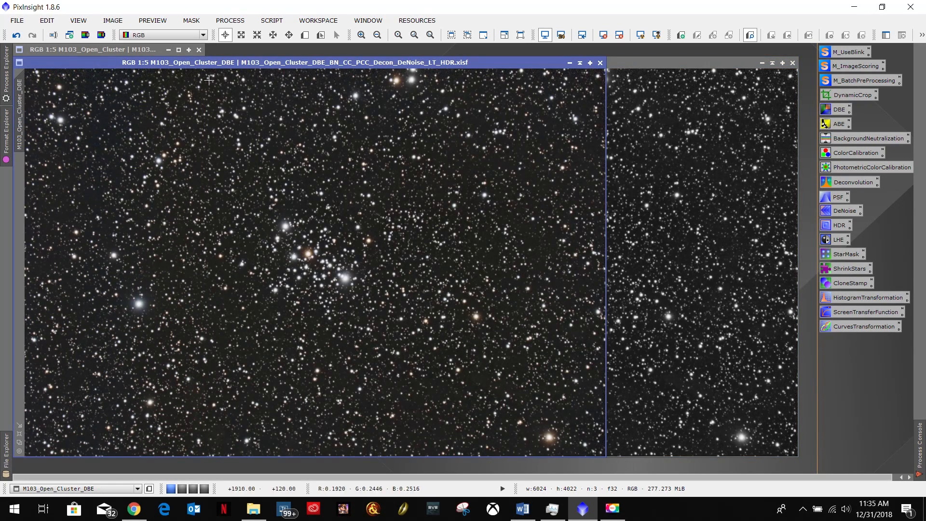
{"action": "left_click", "coordinate": [114, 21]}
{"action": "mouse_move", "coordinate": [145, 122]}
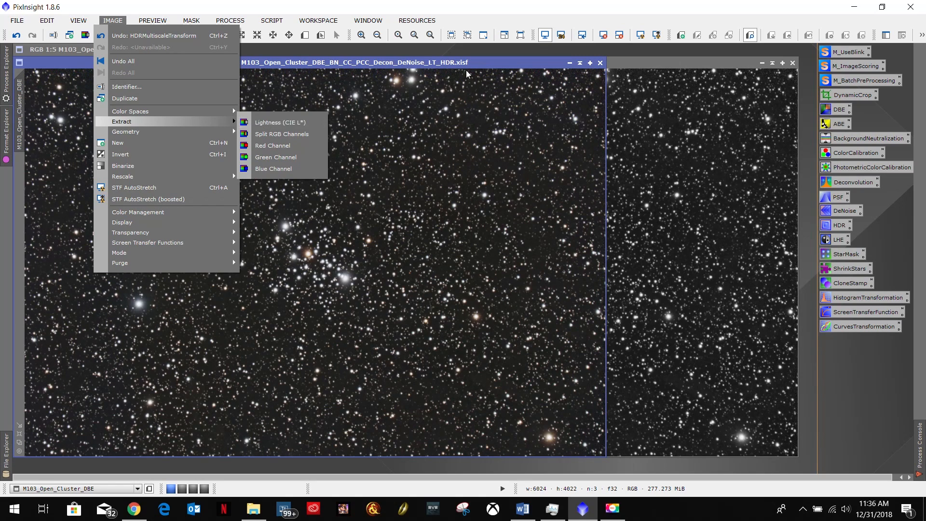
{"action": "left_click", "coordinate": [268, 127]}
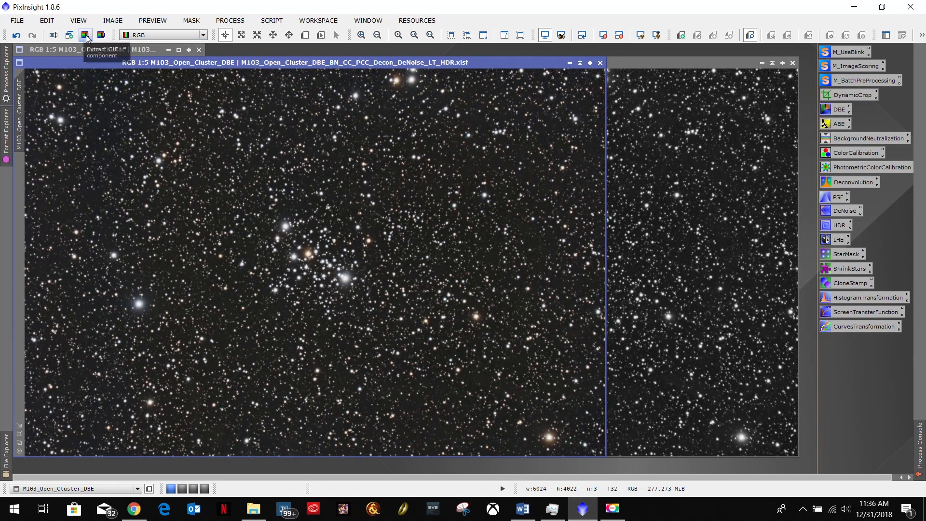
{"action": "left_click", "coordinate": [634, 62]}
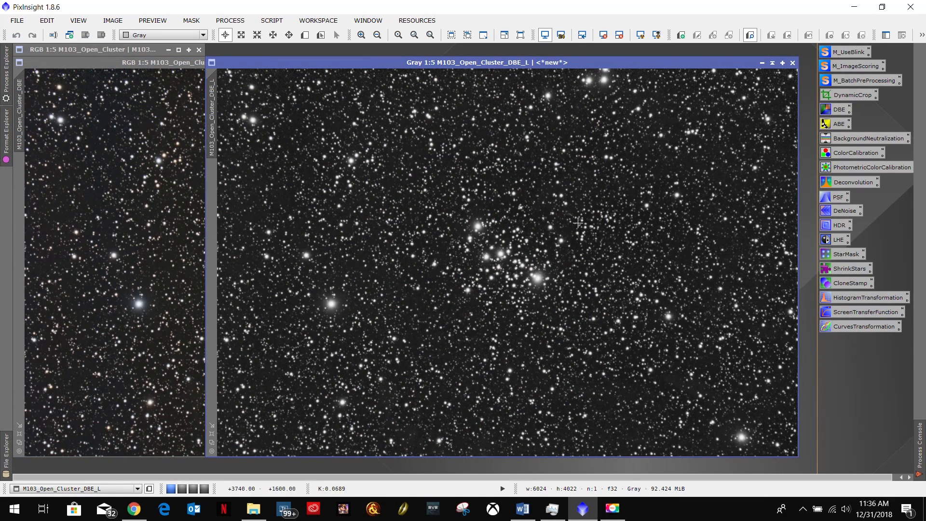
Highlight the "no invert, protect background" remark on the luminance mask in the Word notes, and return to PixInsight
{"action": "left_click", "coordinate": [522, 508]}
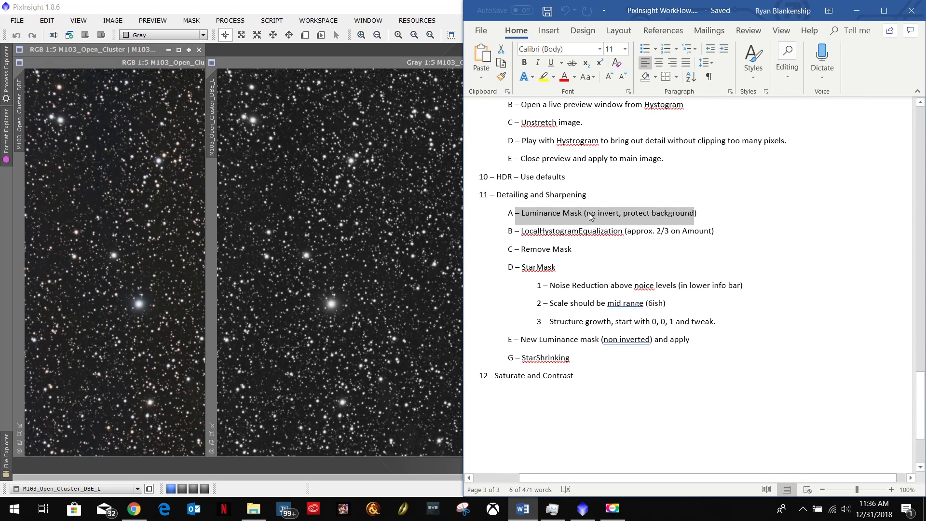
{"action": "left_click", "coordinate": [560, 214]}
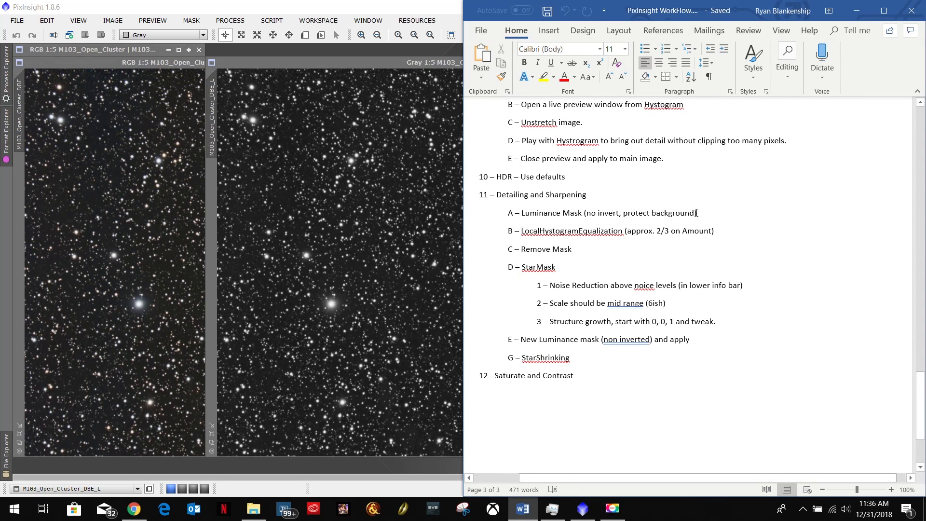
{"action": "left_click_drag", "start_coordinate": [685, 213], "coordinate": [586, 216]}
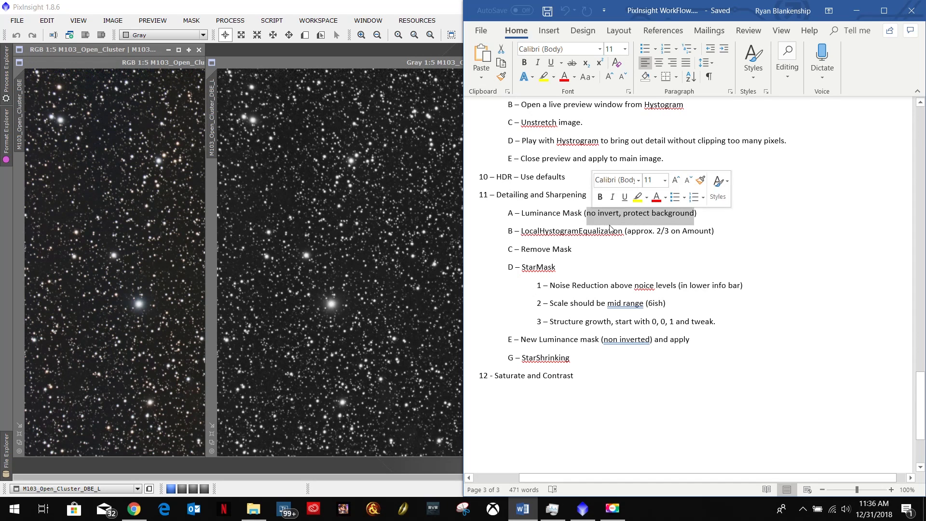
{"action": "left_click", "coordinate": [378, 62]}
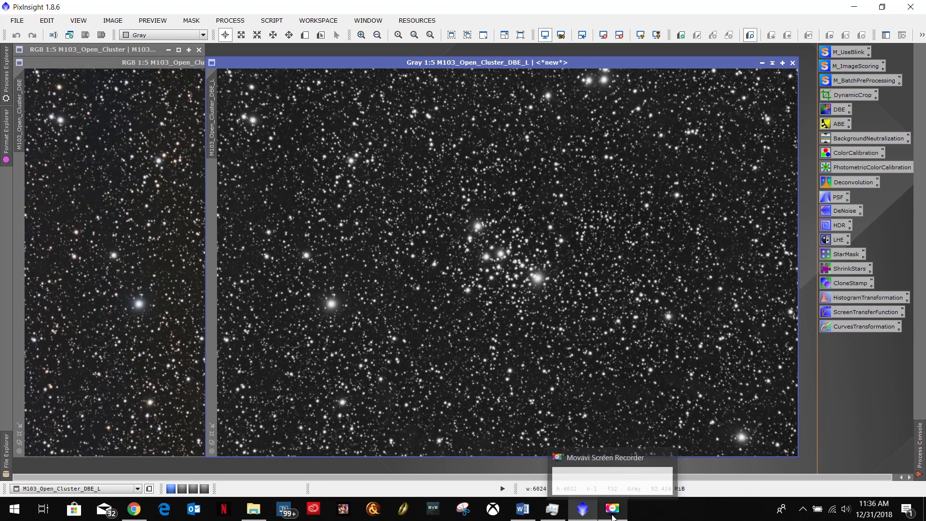
{"action": "left_click", "coordinate": [528, 513]}
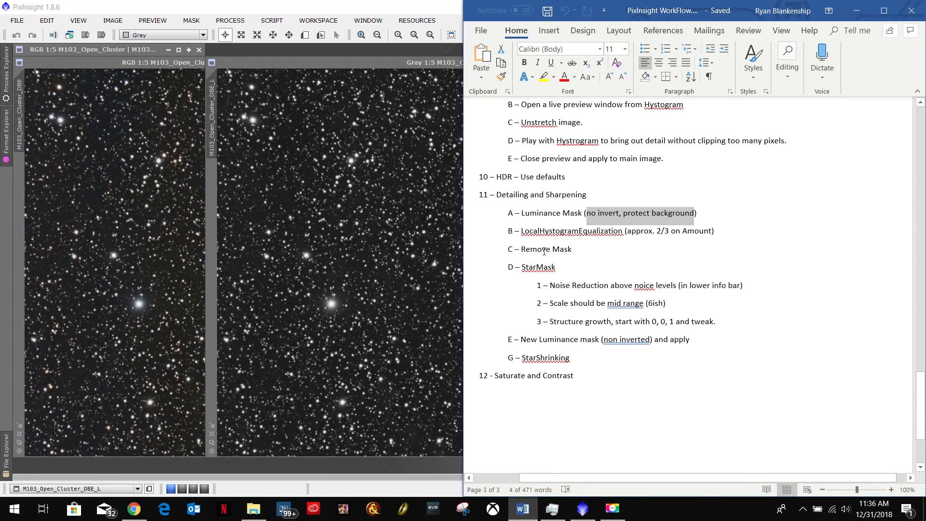
{"action": "left_click", "coordinate": [345, 63]}
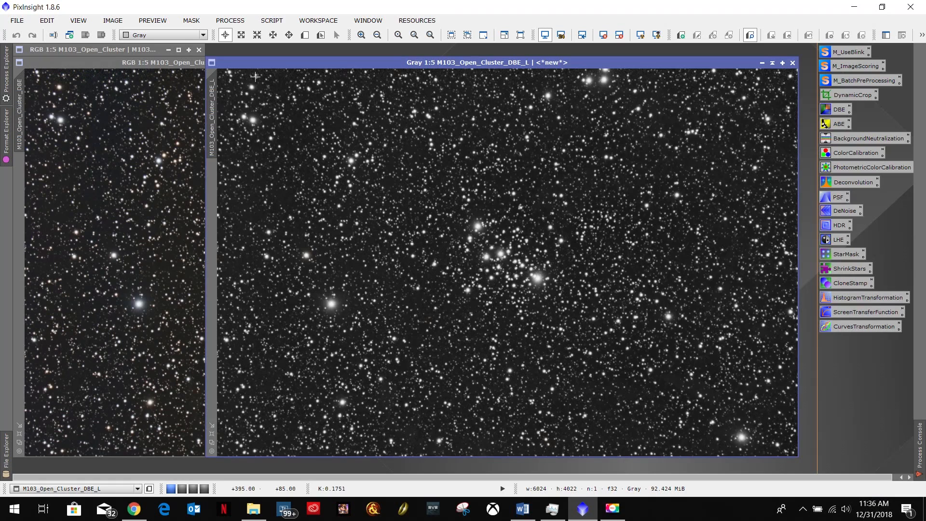
Apply M103_Open_Cluster_DBE_L as a non-inverted mask to M103_Open_Cluster_DBE, and minimize the mask image above the main image
{"action": "left_click_drag", "start_coordinate": [215, 125], "coordinate": [18, 221]}
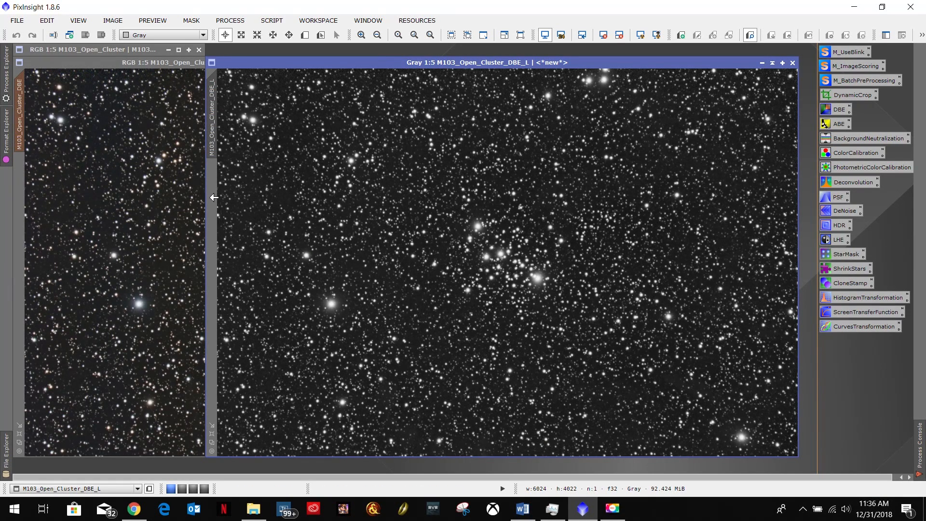
{"action": "left_click", "coordinate": [761, 63]}
{"action": "left_click_drag", "start_coordinate": [545, 264], "coordinate": [249, 53]}
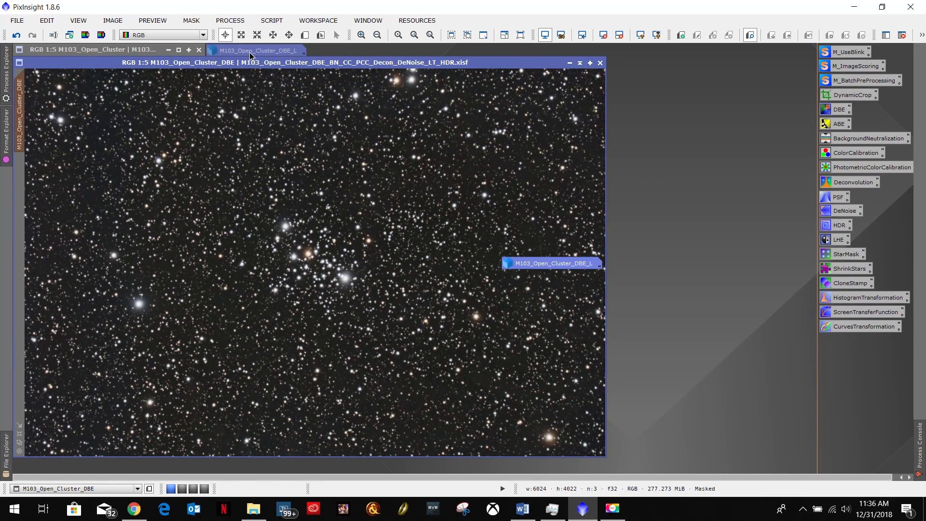
Show the mask overlay on M103_Open_Cluster_DBE, examine how it covers the stars and background, and hide the overlay
{"action": "left_click", "coordinate": [189, 20]}
{"action": "left_click", "coordinate": [207, 85]}
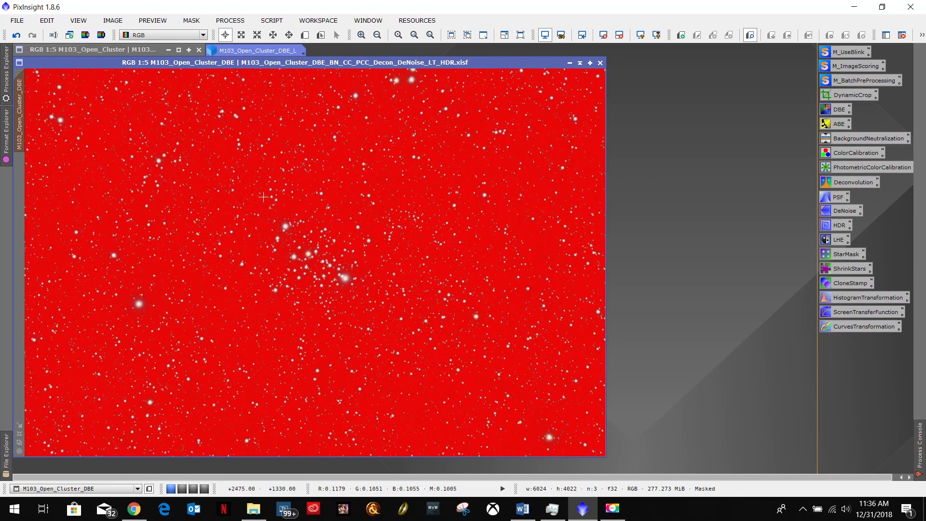
{"action": "scroll", "coordinate": [238, 204], "scroll_direction": "up", "scroll_amount": 5}
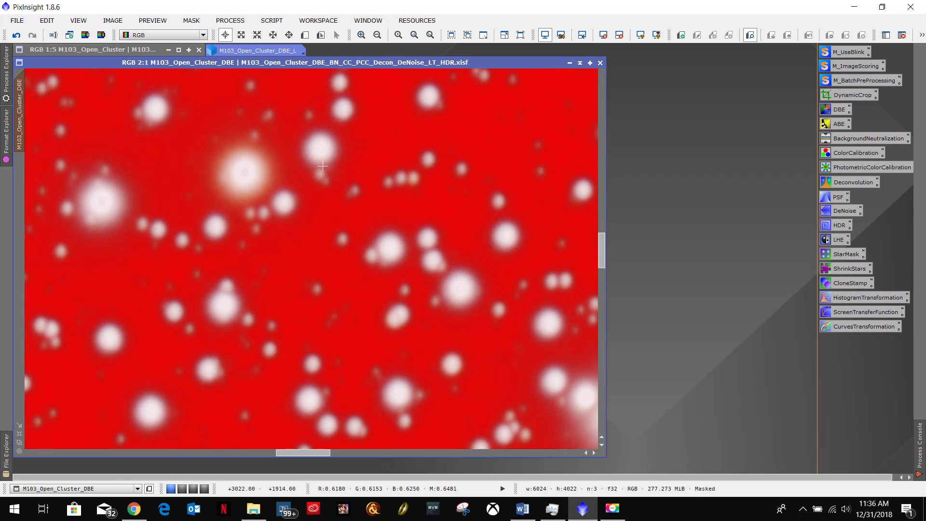
{"action": "scroll", "coordinate": [323, 166], "scroll_direction": "down", "scroll_amount": 3}
{"action": "scroll", "coordinate": [327, 173], "scroll_direction": "up", "scroll_amount": 5}
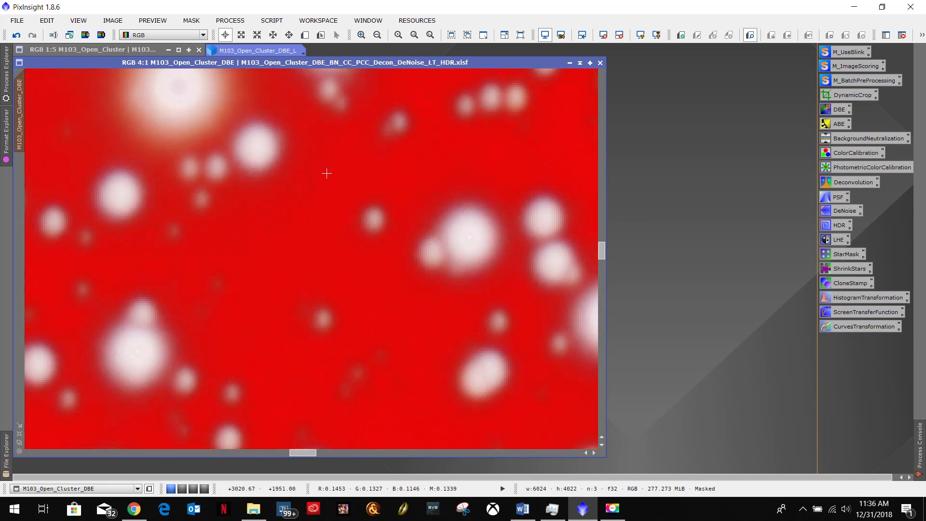
{"action": "scroll", "coordinate": [327, 173], "scroll_direction": "down", "scroll_amount": 6}
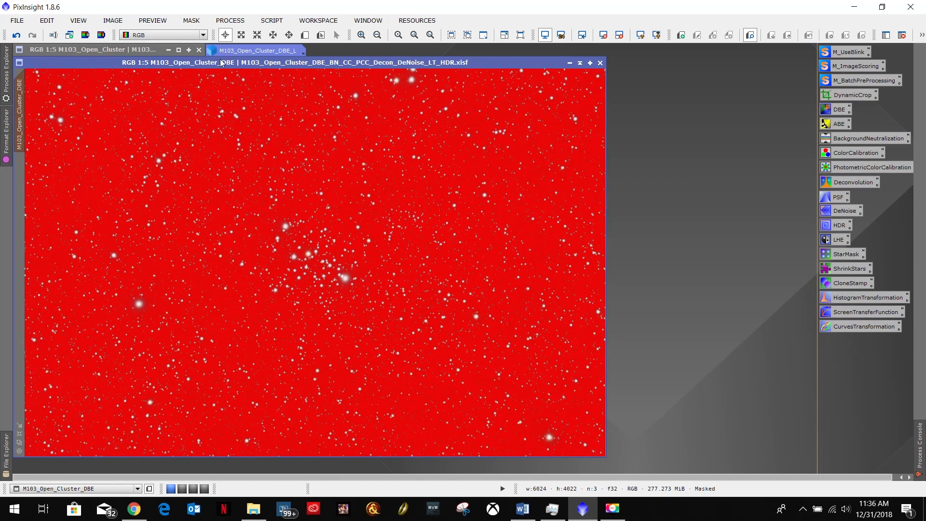
{"action": "left_click", "coordinate": [191, 20]}
{"action": "left_click", "coordinate": [200, 83]}
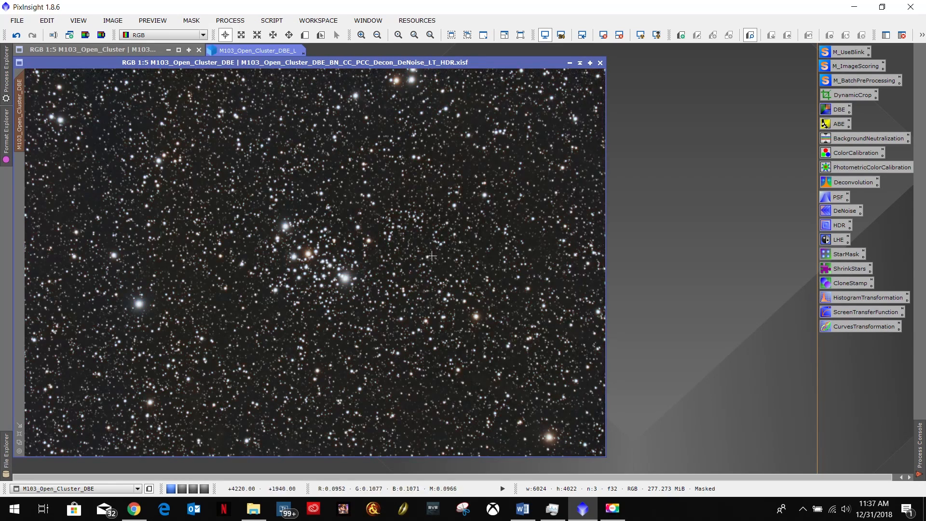
Highlight the LocalHystogramEqualization item in the Word notes, and open the LocalHistogramEqualization process in PixInsight
{"action": "left_click", "coordinate": [522, 510]}
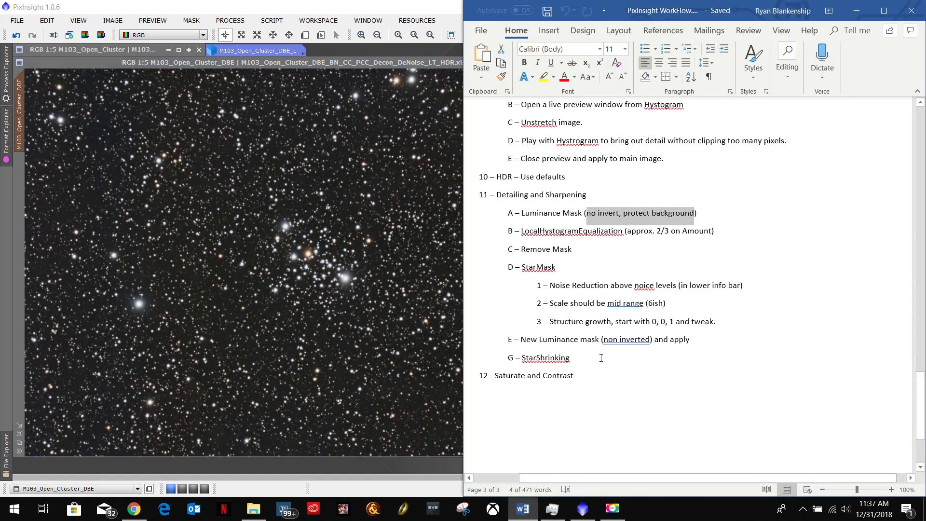
{"action": "left_click_drag", "start_coordinate": [524, 231], "coordinate": [625, 230]}
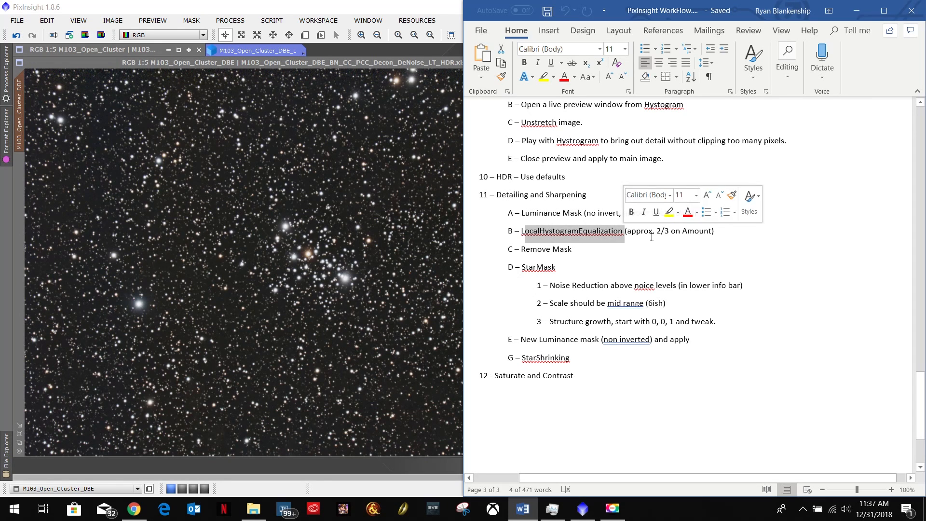
{"action": "left_click", "coordinate": [442, 62]}
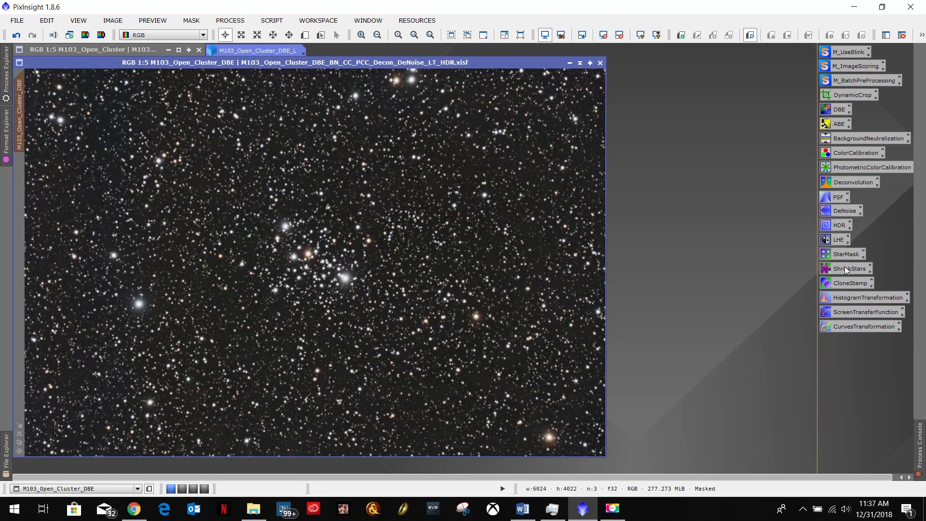
{"action": "left_click", "coordinate": [838, 243]}
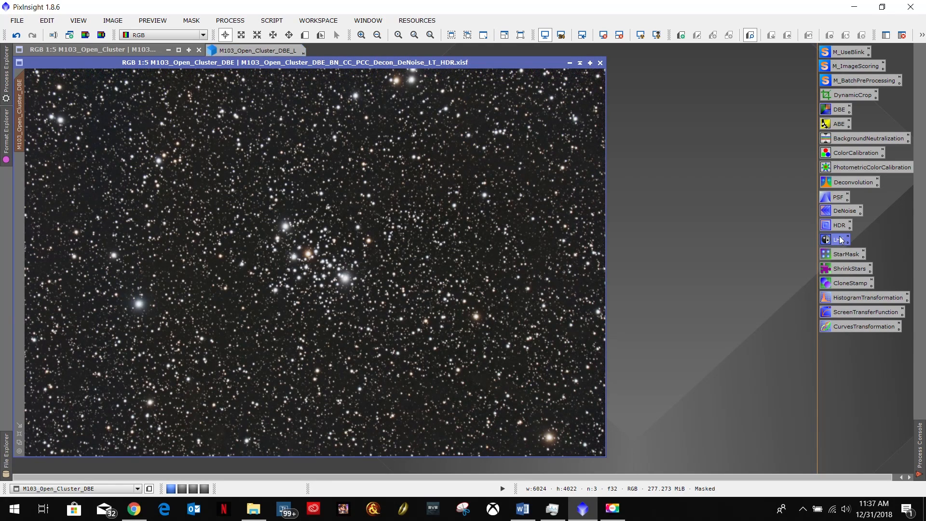
{"action": "double_click", "coordinate": [839, 240]}
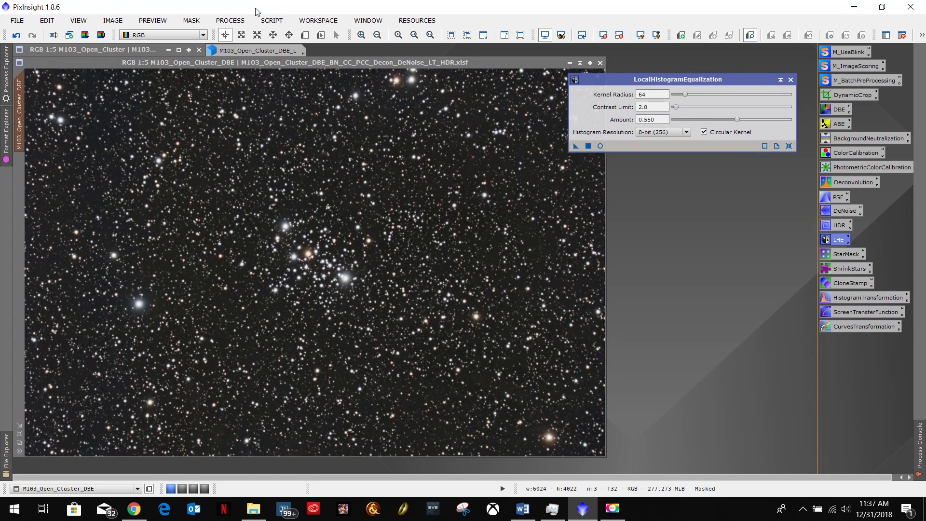
Locate LocalHistogramEqualization in the full list of processes and open it from there
{"action": "left_click", "coordinate": [230, 20]}
{"action": "mouse_move", "coordinate": [240, 34]}
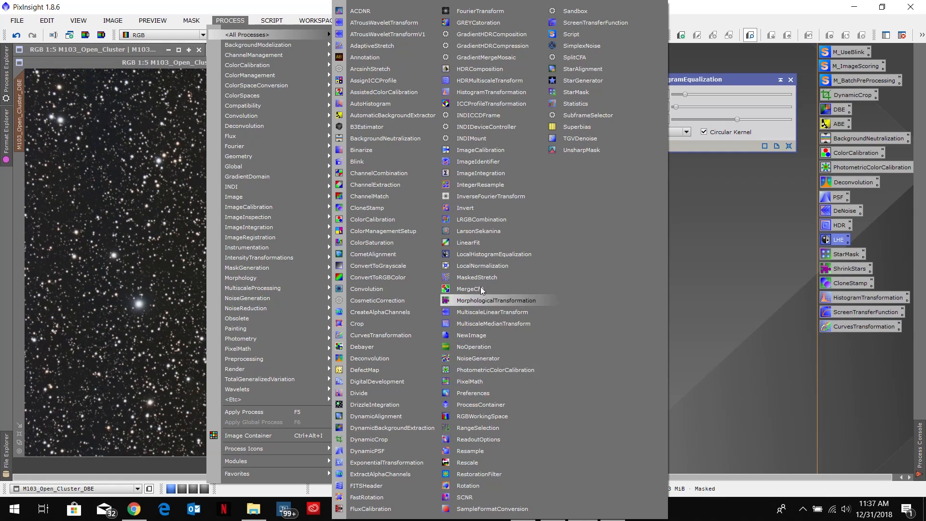
{"action": "left_click", "coordinate": [499, 258]}
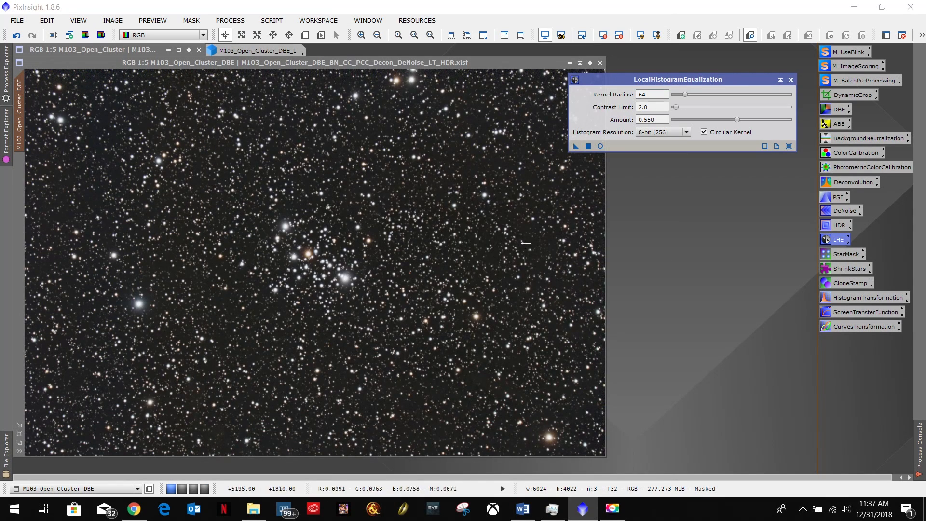
Highlight the remark about using approx. 2/3 on Amount for LocalHystogramEqualization in the Word notes, and return to PixInsight
{"action": "left_click", "coordinate": [522, 509]}
{"action": "left_click_drag", "start_coordinate": [714, 232], "coordinate": [665, 232]}
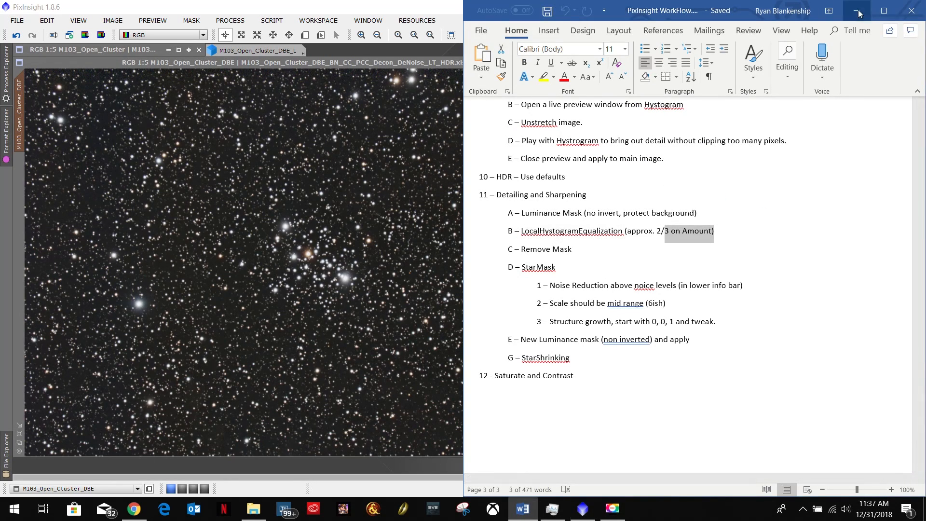
{"action": "left_click", "coordinate": [857, 12]}
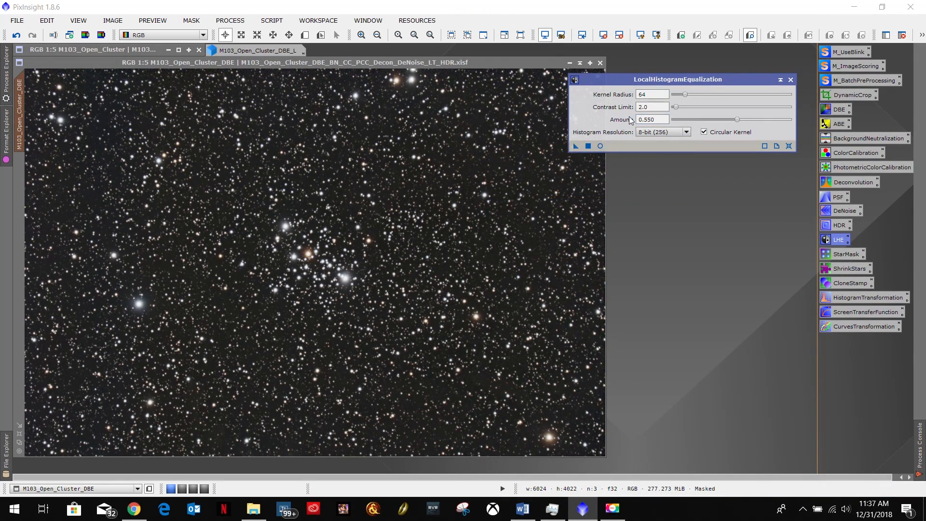
Set the LocalHistogramEqualization Amount to 0.666 and check it against the Word notes
{"action": "left_click_drag", "start_coordinate": [660, 120], "coordinate": [611, 120]}
{"action": "type", "text": "0."}
{"action": "left_click", "coordinate": [587, 146]}
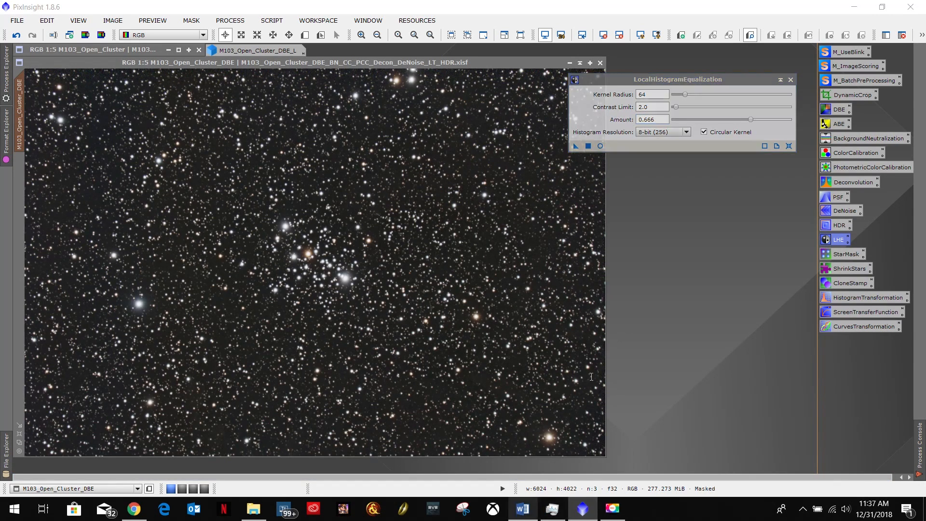
{"action": "key", "text": "alt+Tab"}
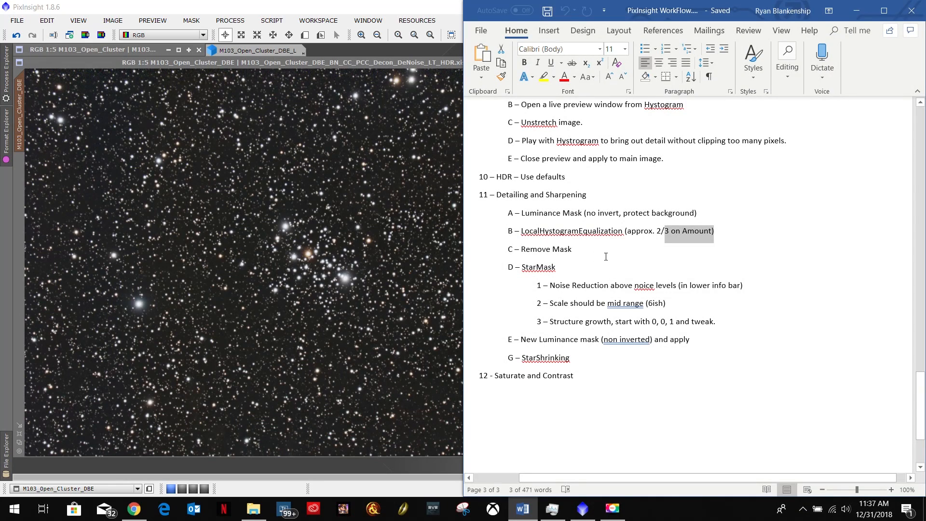
{"action": "left_click", "coordinate": [855, 10]}
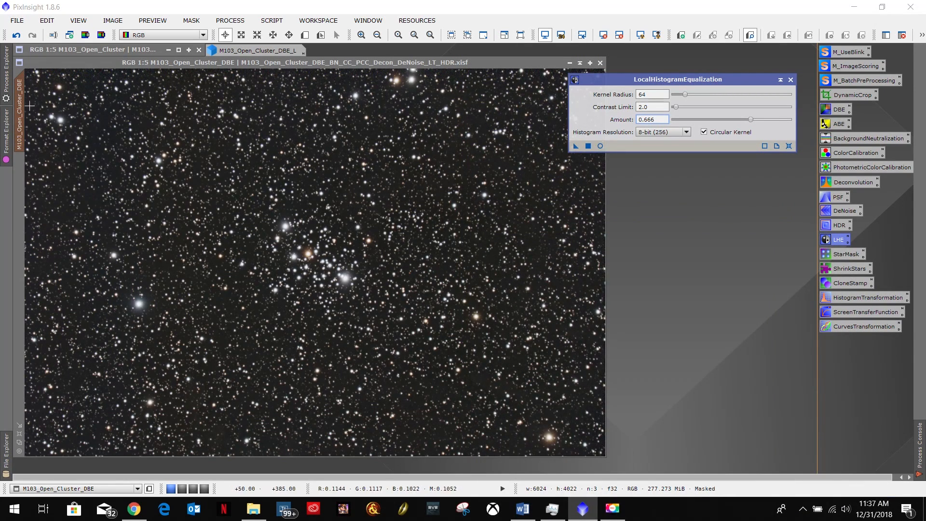
Create a preview around the central star cluster, open it, and apply LocalHistogramEqualization to it
{"action": "key", "text": "alt+n"}
{"action": "left_click_drag", "start_coordinate": [228, 181], "coordinate": [351, 295]}
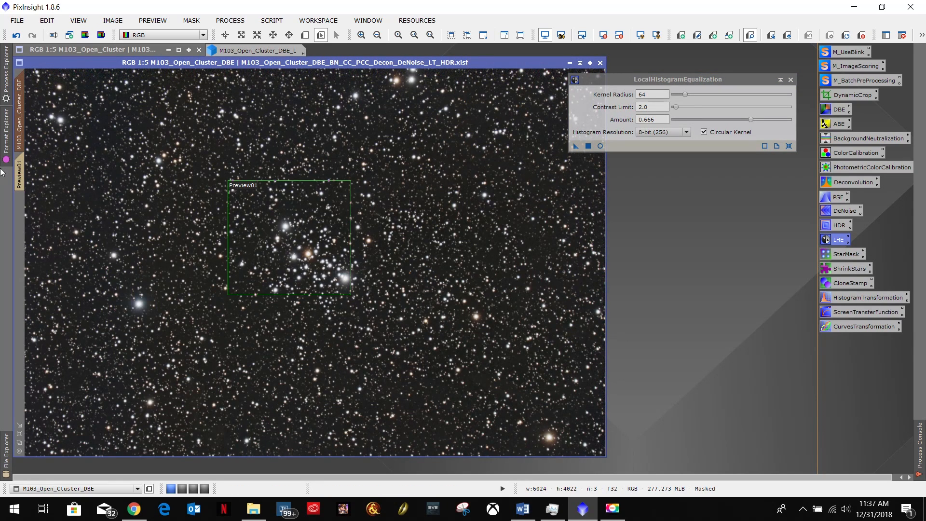
{"action": "left_click", "coordinate": [20, 174]}
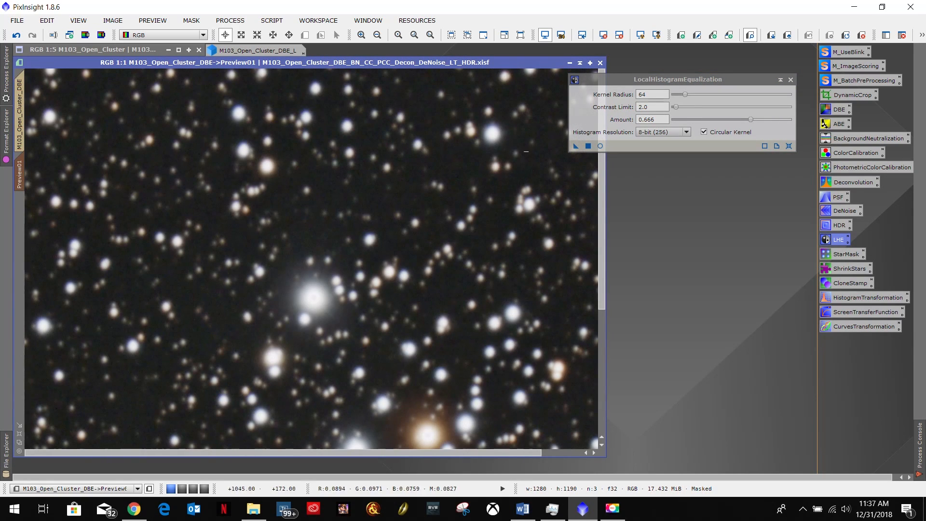
{"action": "left_click", "coordinate": [575, 146]}
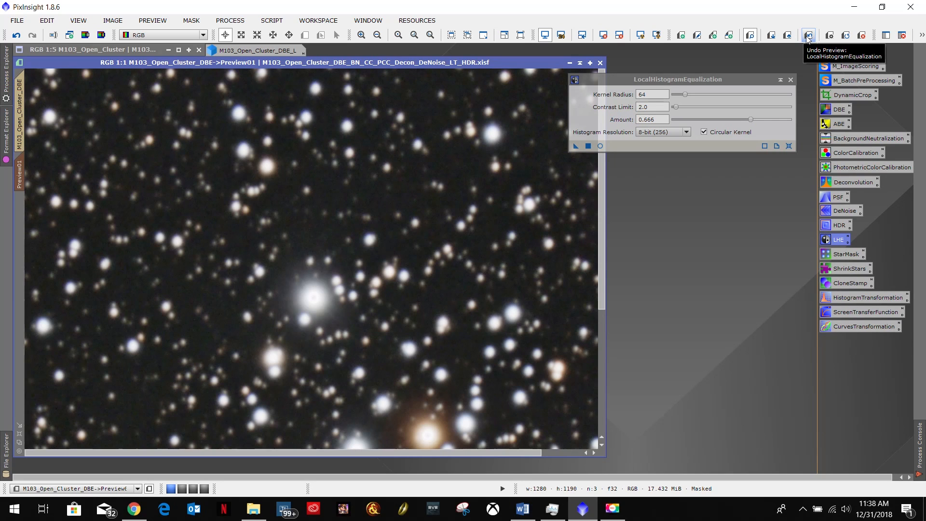
Compare the preview repeatedly before and after LocalHistogramEqualization, examining the stars and background
{"action": "left_click", "coordinate": [808, 36]}
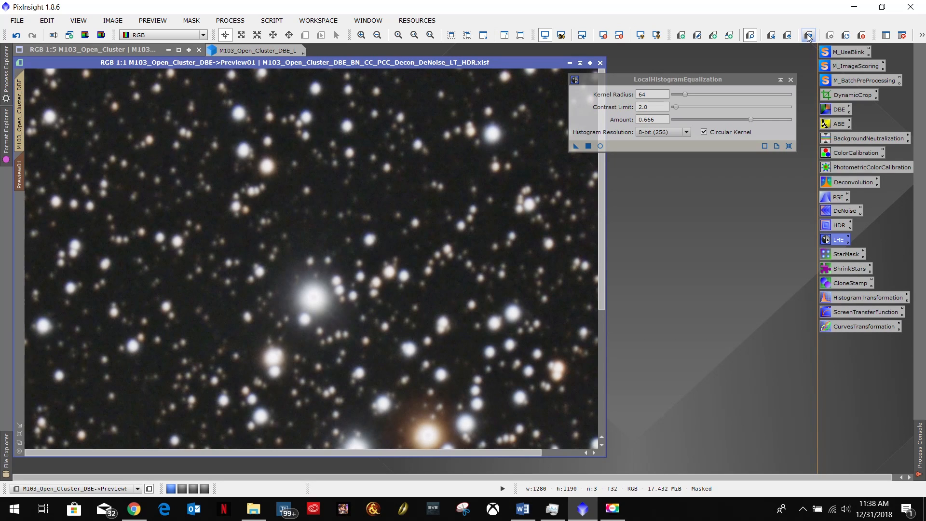
{"action": "left_click", "coordinate": [807, 35]}
{"action": "left_click", "coordinate": [808, 35]}
{"action": "left_click", "coordinate": [808, 35]}
{"action": "left_click", "coordinate": [808, 35]}
{"action": "left_click", "coordinate": [808, 35]}
{"action": "left_click", "coordinate": [808, 35]}
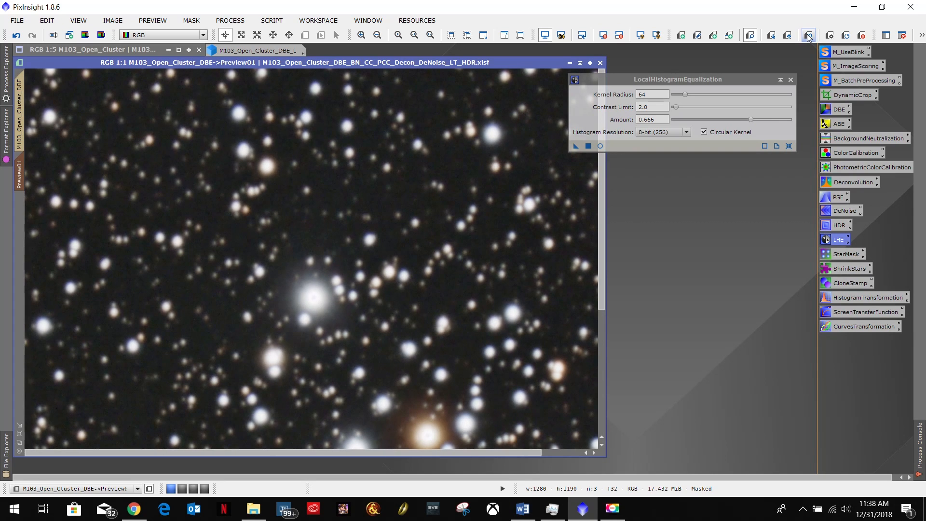
{"action": "left_click", "coordinate": [808, 36]}
{"action": "left_click", "coordinate": [808, 35]}
{"action": "left_click", "coordinate": [808, 35]}
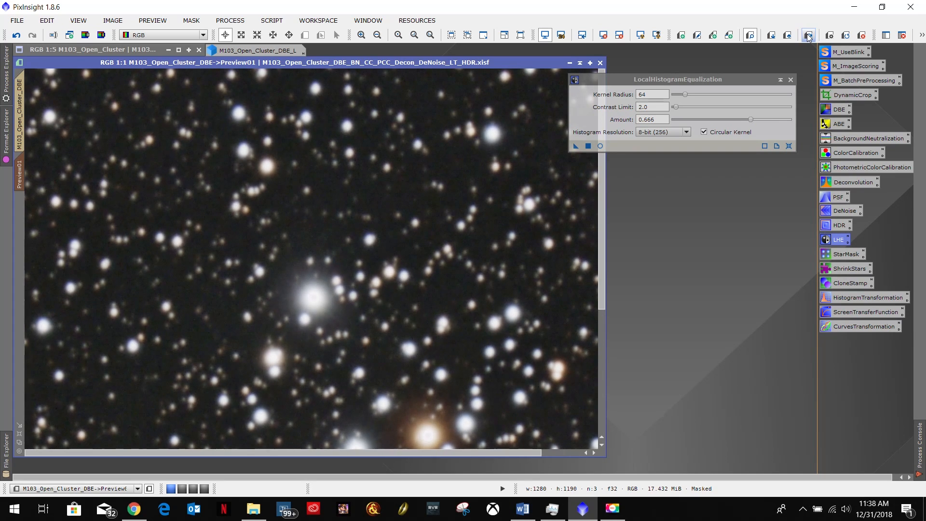
{"action": "left_click", "coordinate": [808, 35]}
{"action": "left_click", "coordinate": [808, 35]}
{"action": "left_click", "coordinate": [808, 35]}
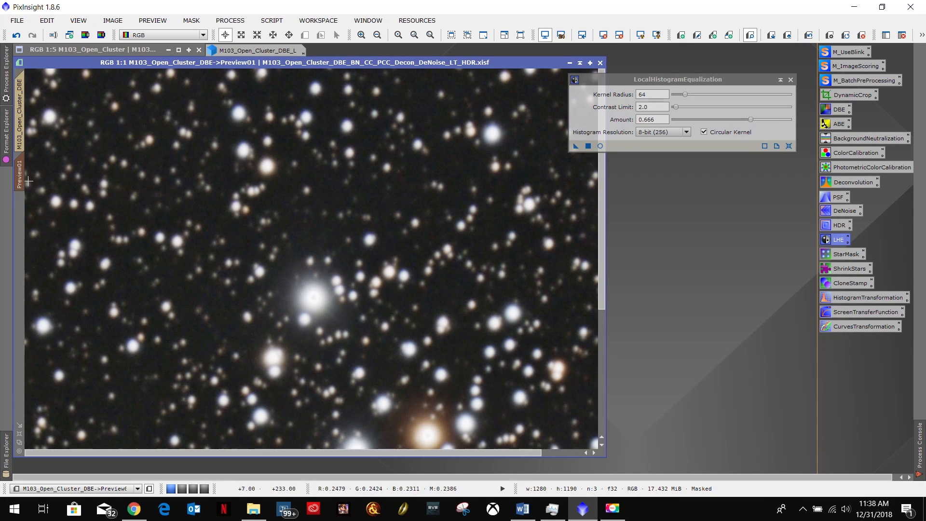
Delete the preview and apply LocalHistogramEqualization to the full M103_Open_Cluster_DBE image
{"action": "right_click", "coordinate": [23, 177]}
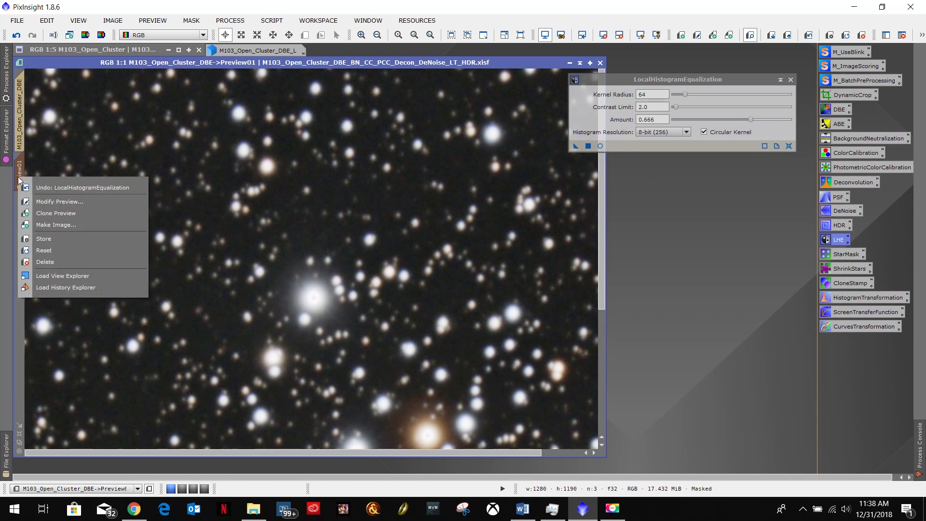
{"action": "left_click", "coordinate": [53, 261]}
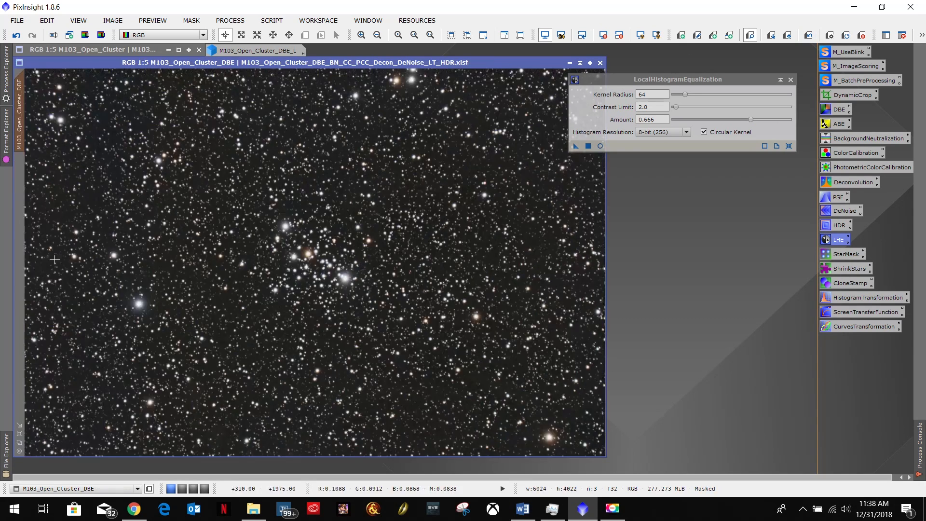
{"action": "left_click", "coordinate": [573, 146]}
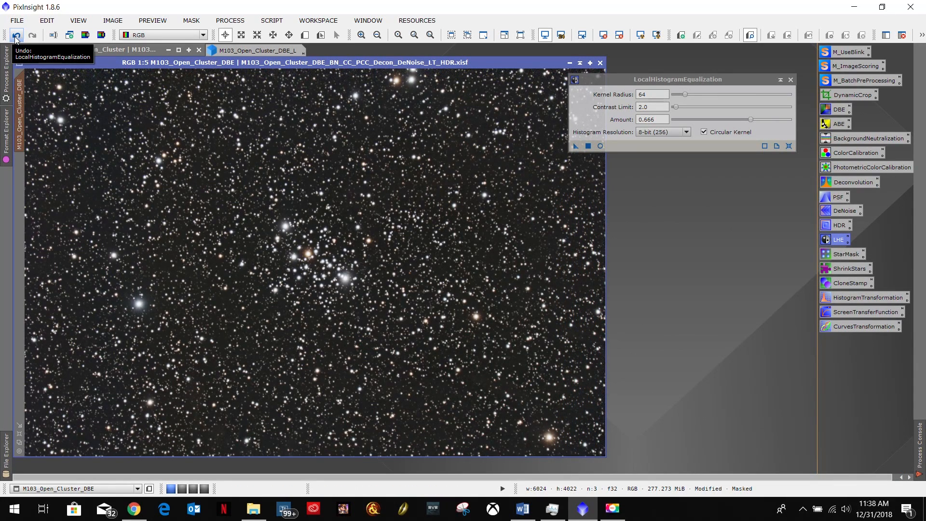
Compare the full image before and after LocalHistogramEqualization by undoing and redoing it, leaving the equalization applied
{"action": "left_click", "coordinate": [16, 38]}
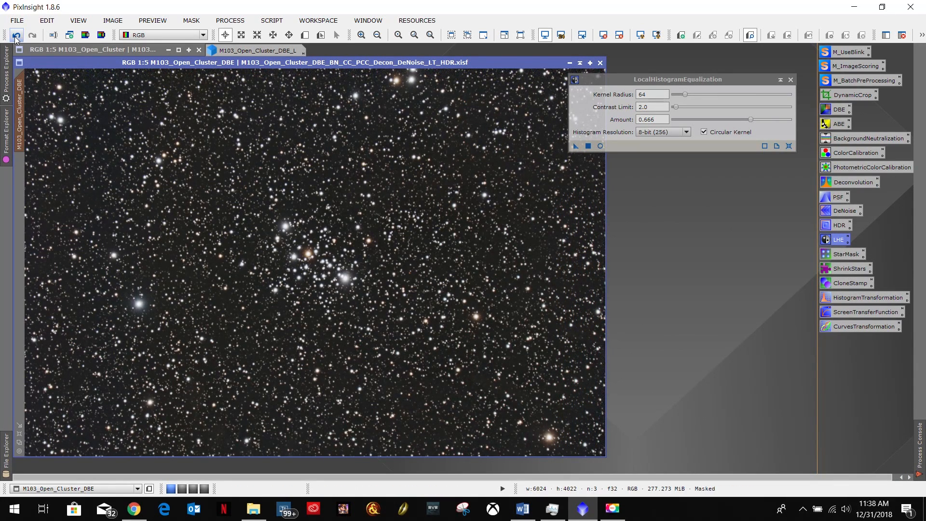
{"action": "left_click", "coordinate": [32, 37]}
{"action": "left_click", "coordinate": [16, 35]}
{"action": "left_click", "coordinate": [38, 37]}
{"action": "left_click", "coordinate": [16, 36]}
{"action": "left_click", "coordinate": [32, 35]}
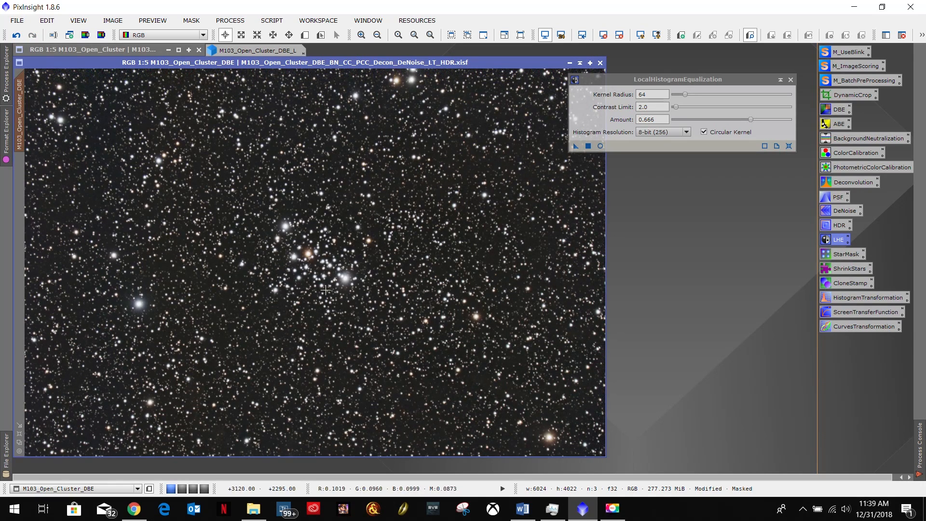
Check the Word notes, close LocalHistogramEqualization, and remove the luminance mask from M103_Open_Cluster_DBE
{"action": "left_click", "coordinate": [522, 509]}
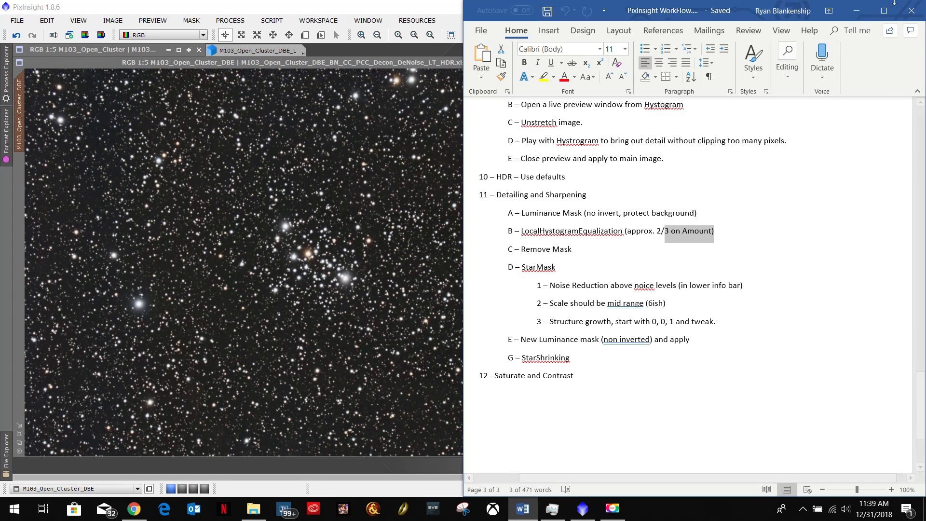
{"action": "left_click", "coordinate": [857, 10]}
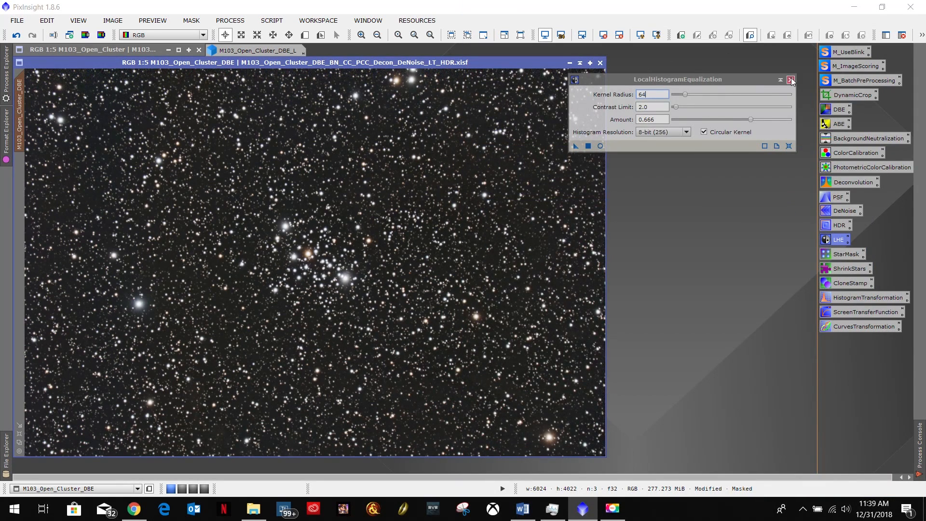
{"action": "left_click", "coordinate": [791, 78]}
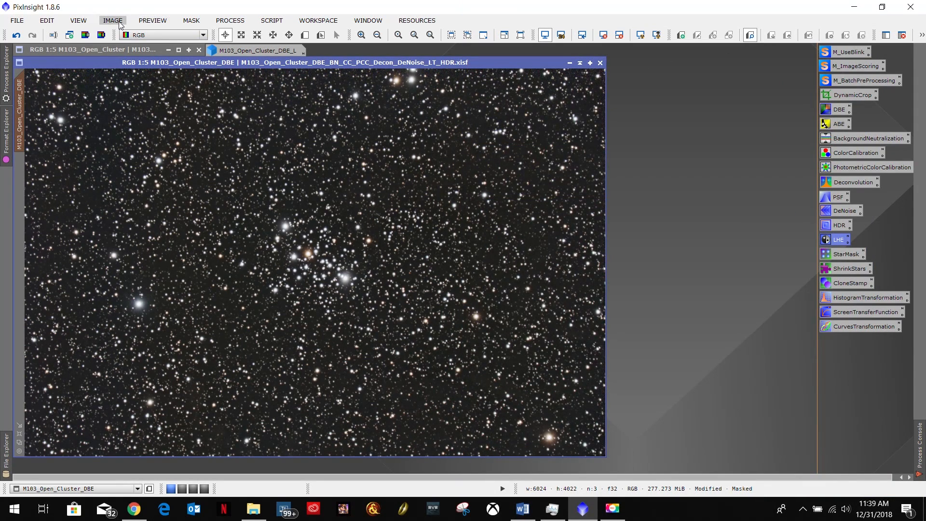
{"action": "left_click", "coordinate": [191, 20]}
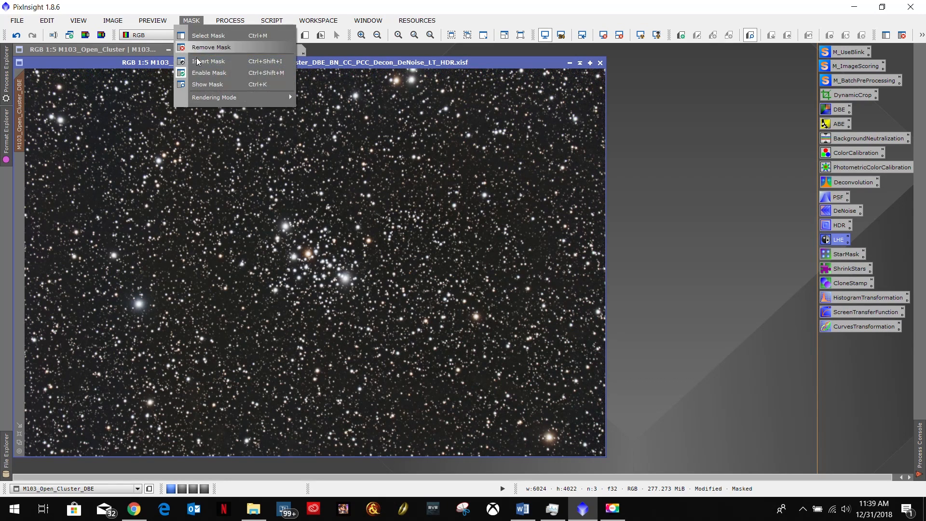
{"action": "left_click", "coordinate": [211, 47]}
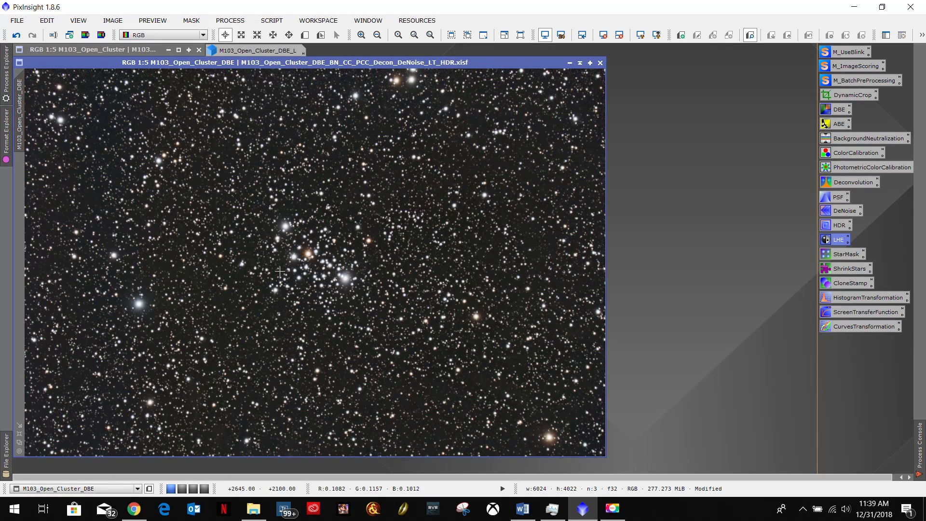
Highlight the StarMask item in the Word notes, and open the StarMask process in PixInsight
{"action": "left_click", "coordinate": [522, 516]}
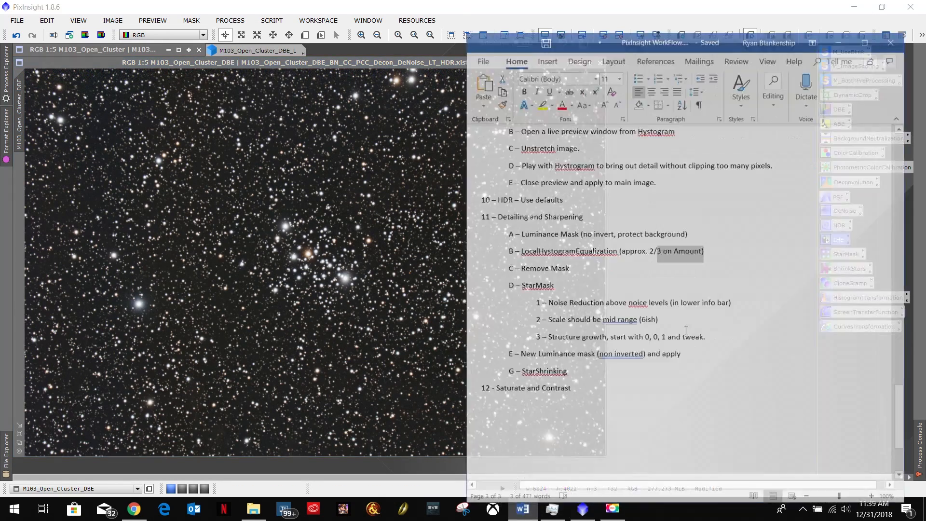
{"action": "left_click_drag", "start_coordinate": [526, 267], "coordinate": [573, 265]}
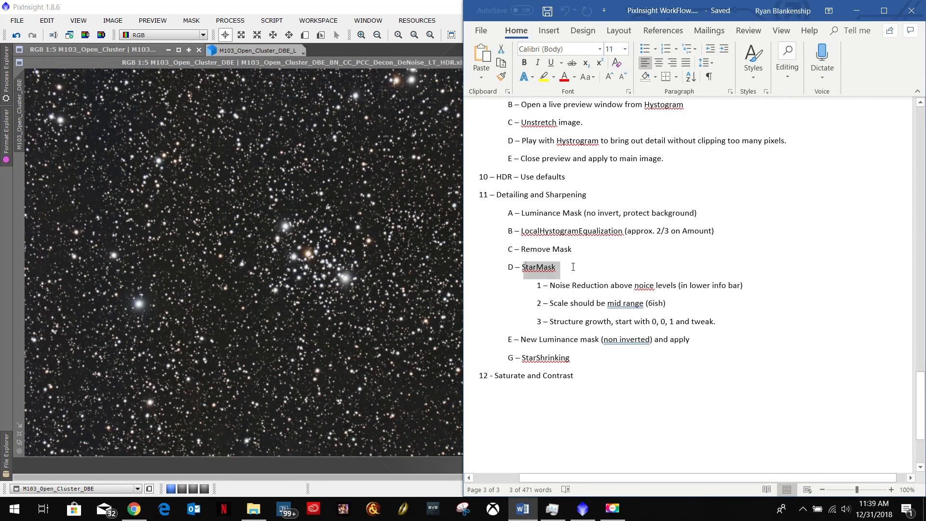
{"action": "left_click", "coordinate": [384, 63]}
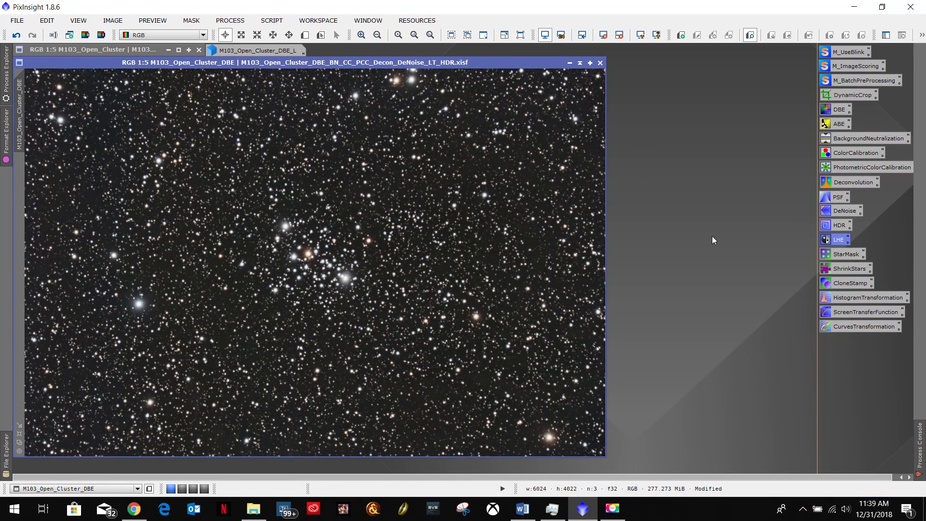
{"action": "double_click", "coordinate": [841, 255]}
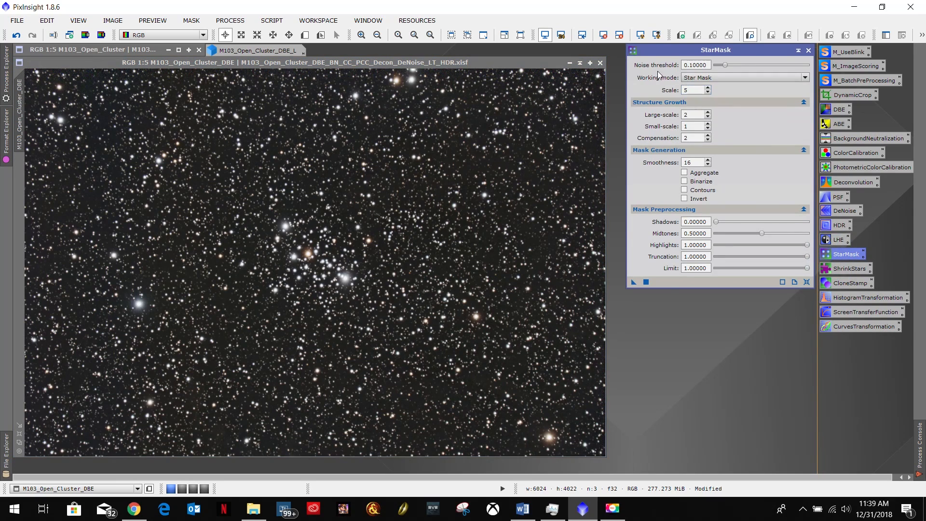
Highlight the remark on noise reduction above noise levels under StarMask in the Word notes, and return to PixInsight
{"action": "left_click", "coordinate": [522, 509]}
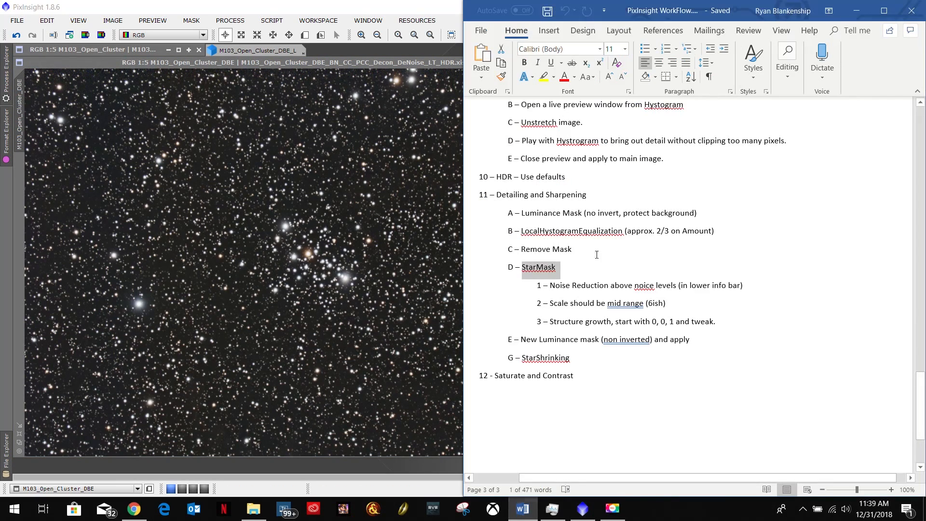
{"action": "left_click_drag", "start_coordinate": [550, 285], "coordinate": [727, 286]}
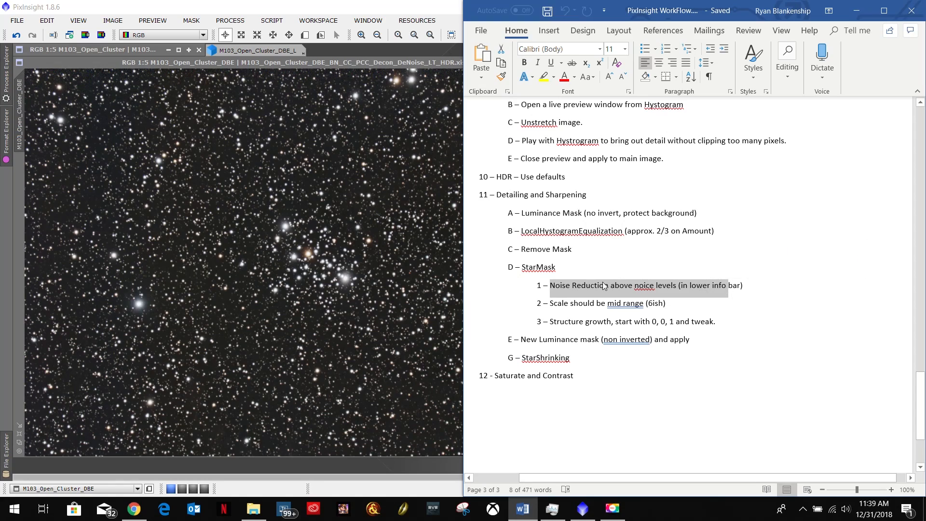
{"action": "left_click", "coordinate": [389, 61]}
Inspect the background pixel levels of M103_Open_Cluster_DBE at 1:1, and set the StarMask noise threshold to 0.127
{"action": "scroll", "coordinate": [341, 292], "scroll_direction": "up", "scroll_amount": 4}
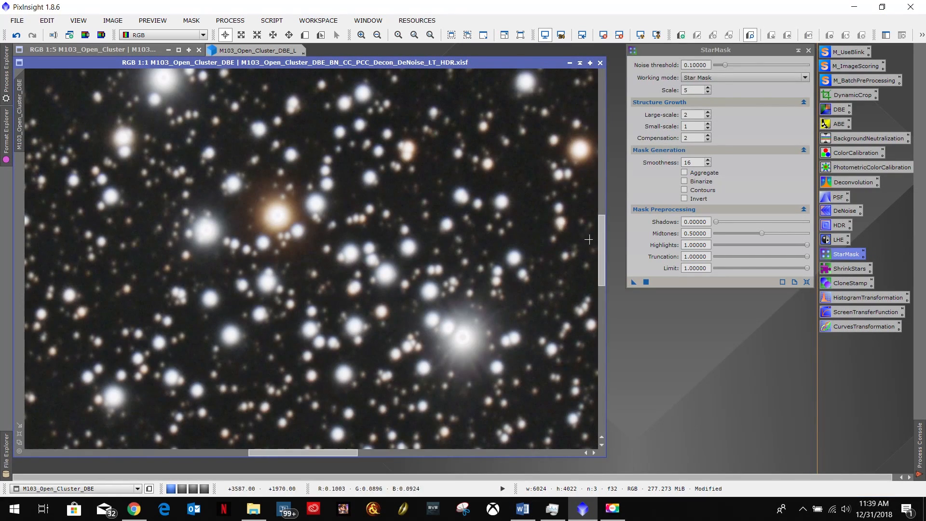
{"action": "left_click_drag", "start_coordinate": [600, 241], "coordinate": [601, 316]}
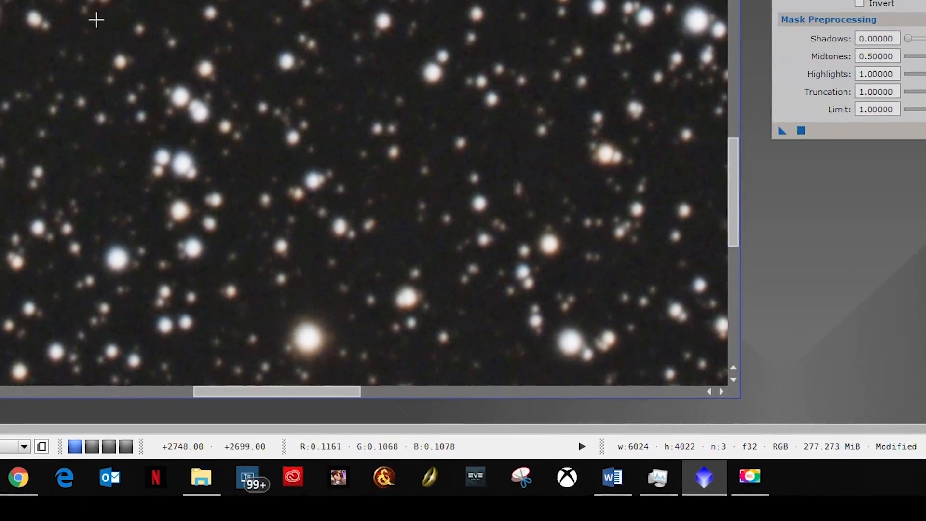
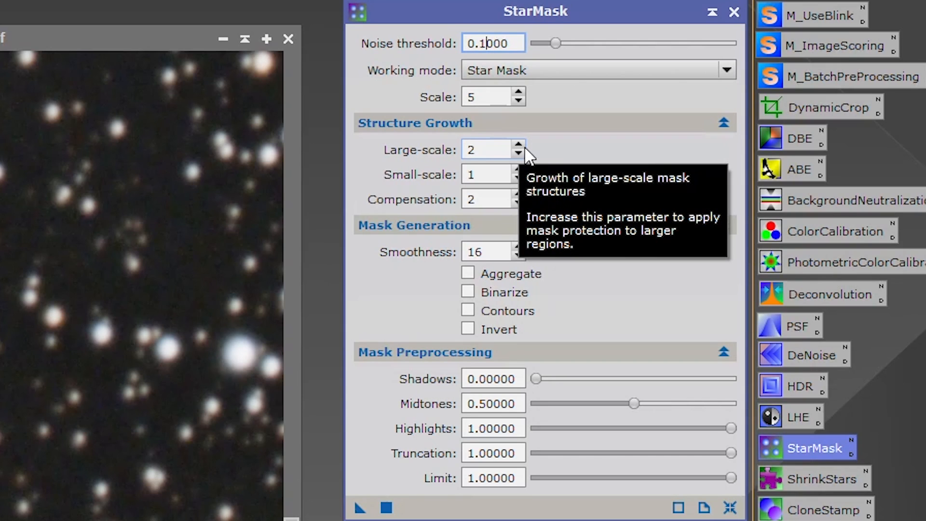
{"action": "type", "text": "25"}
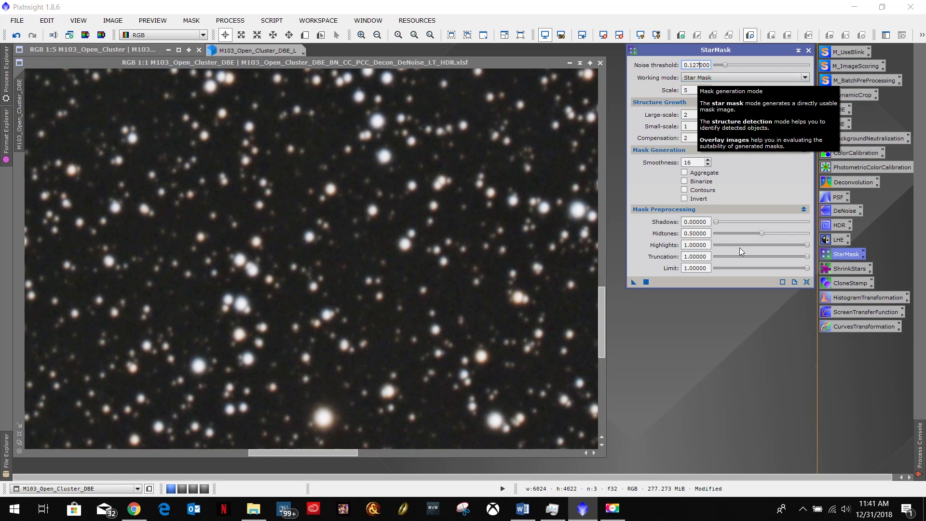
Highlight the mid-range scale remark under StarMask in the Word notes, and set the StarMask scale to 6 in PixInsight
{"action": "left_click", "coordinate": [522, 508]}
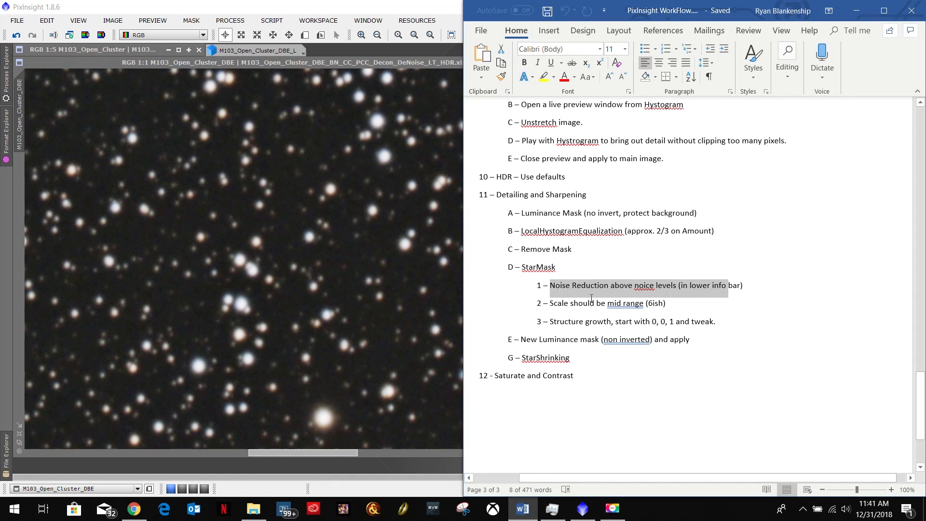
{"action": "left_click_drag", "start_coordinate": [550, 304], "coordinate": [665, 304]}
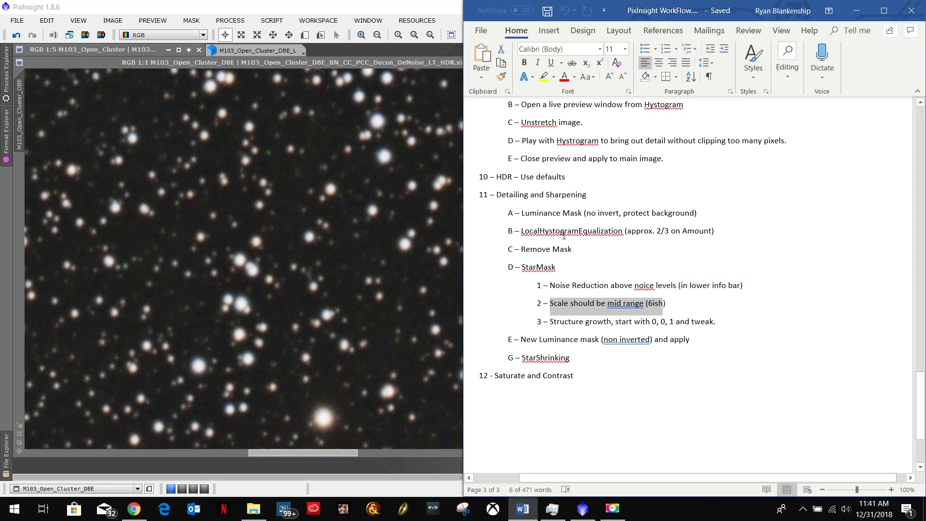
{"action": "left_click", "coordinate": [432, 8]}
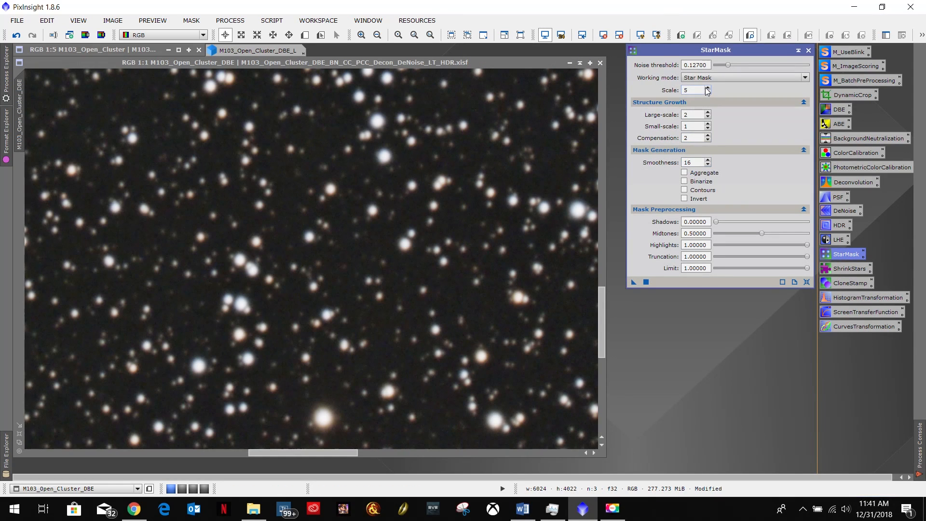
{"action": "left_click", "coordinate": [708, 88]}
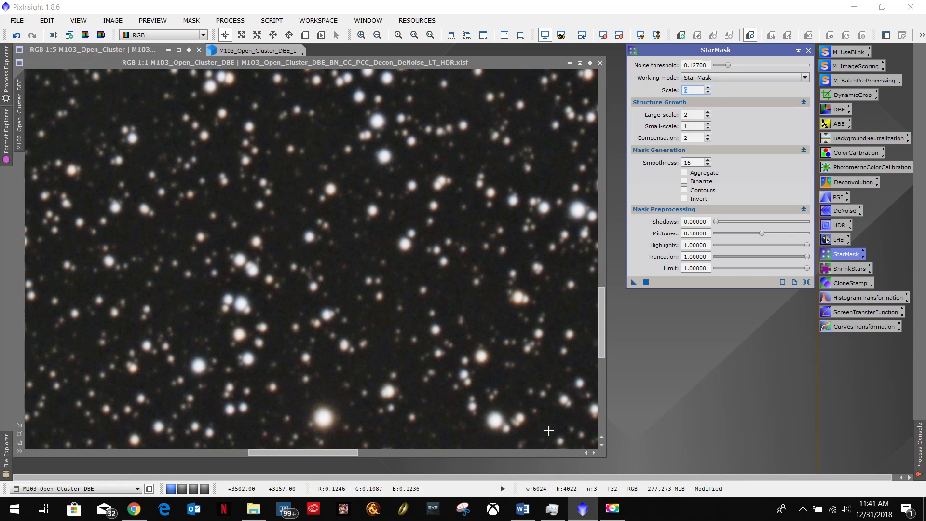
Highlight the structure growth remark under StarMask in the Word notes, and return to PixInsight
{"action": "scroll", "coordinate": [381, 311], "scroll_direction": "down", "scroll_amount": 3}
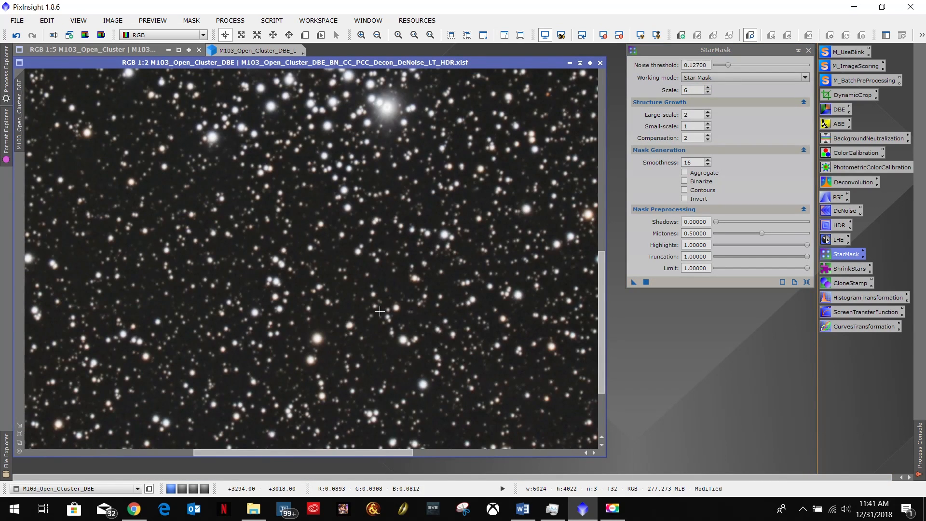
{"action": "scroll", "coordinate": [379, 311], "scroll_direction": "down", "scroll_amount": 1}
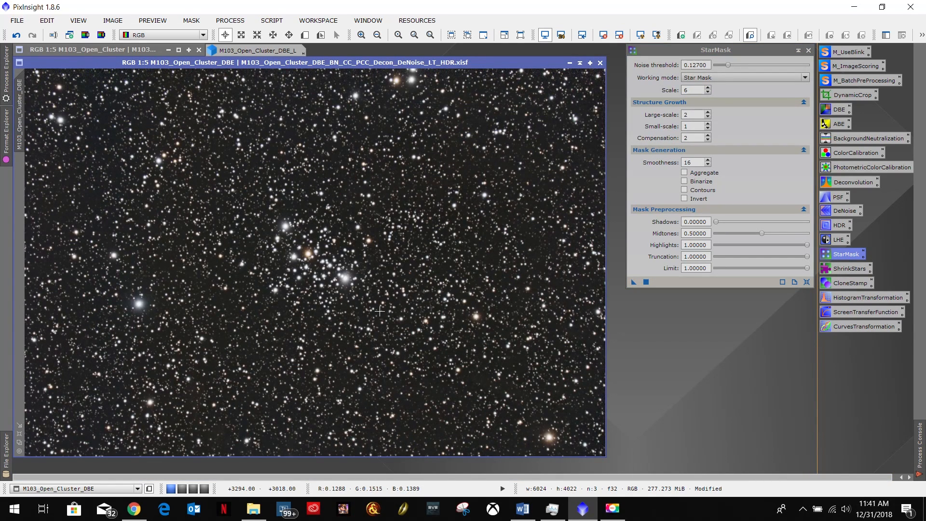
{"action": "left_click", "coordinate": [521, 509]}
{"action": "left_click_drag", "start_coordinate": [551, 320], "coordinate": [715, 322]}
{"action": "key", "text": "alt+Tab"}
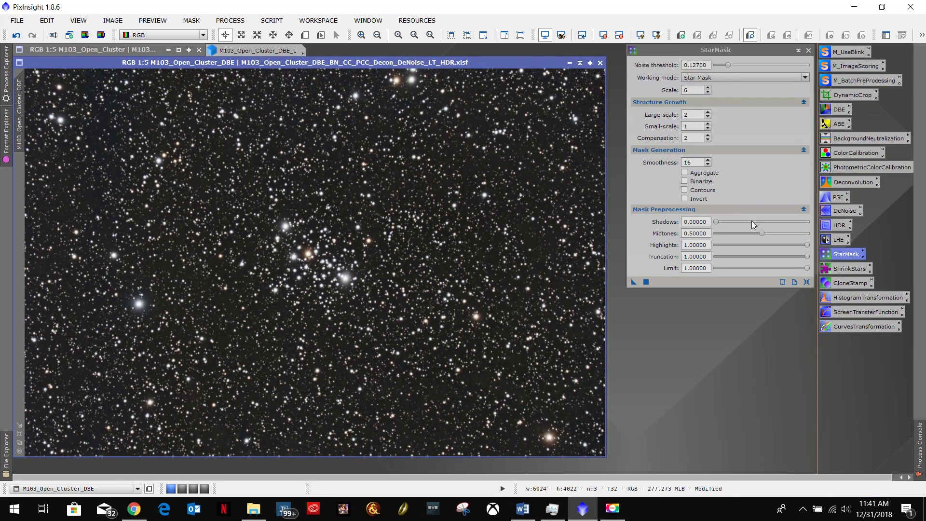
Set the StarMask structure growth to large-scale 0, small-scale 0 and compensation 1
{"action": "left_click", "coordinate": [699, 114]}
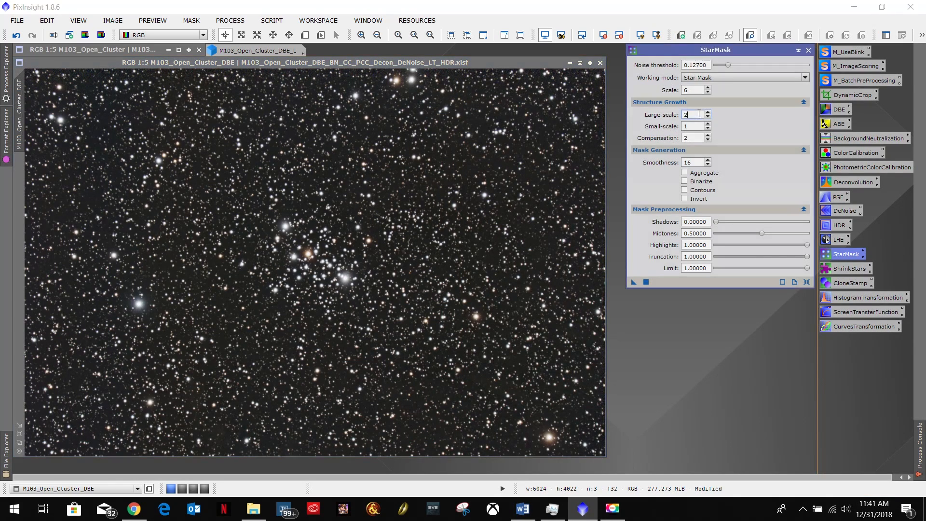
{"action": "type", "text": "0"}
{"action": "key", "text": "Tab"}
{"action": "type", "text": "10"}
{"action": "key", "text": "Tab"}
{"action": "type", "text": "0"}
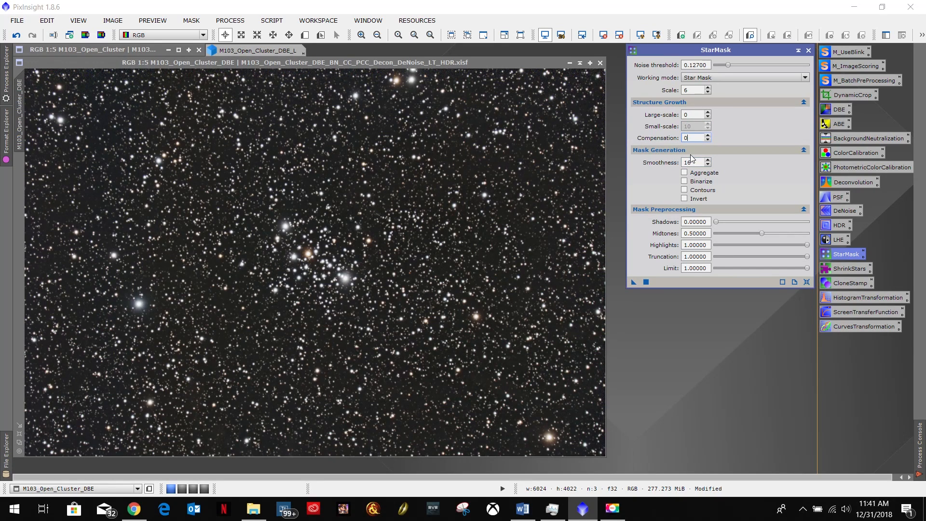
{"action": "type", "text": ".1"}
{"action": "key", "text": "shift+Tab"}
{"action": "type", "text": "0"}
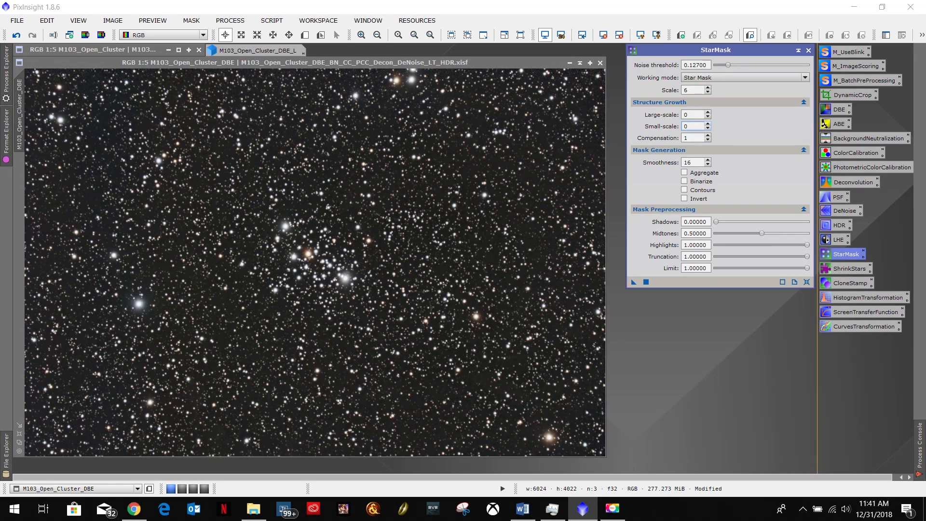
Create a preview around the central cluster of M103_Open_Cluster_DBE, and generate a test star mask from it at scale 6
{"action": "left_click", "coordinate": [304, 35]}
{"action": "left_click_drag", "start_coordinate": [252, 202], "coordinate": [362, 301]}
{"action": "left_click", "coordinate": [21, 174]}
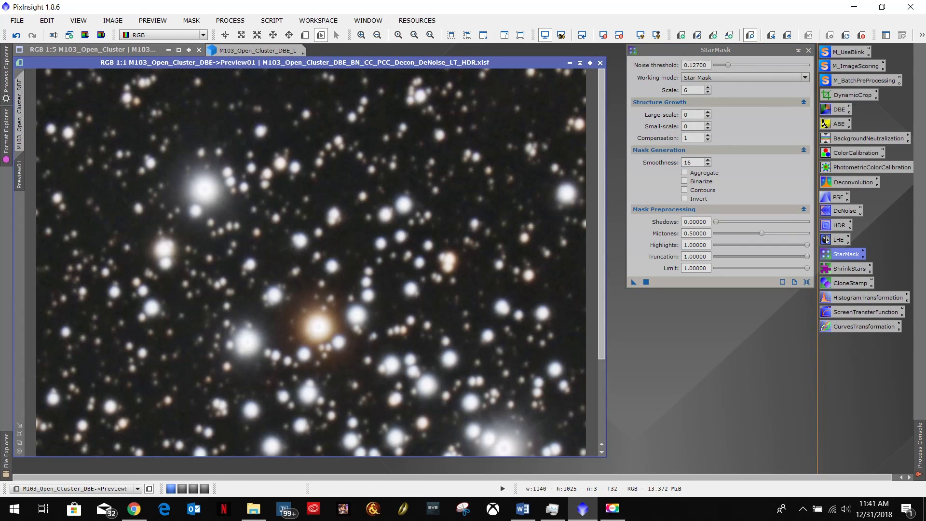
{"action": "left_click", "coordinate": [634, 283]}
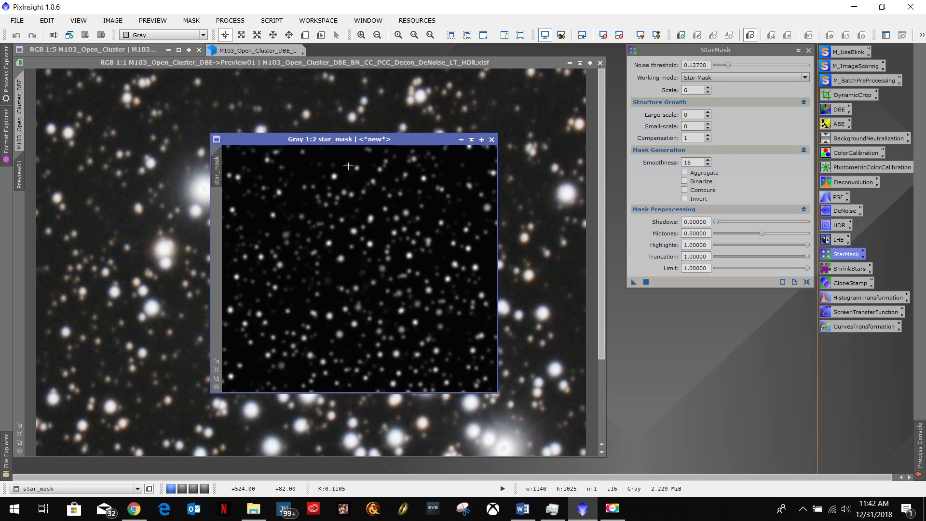
Inspect the scale 6 test mask at 1:1, and park it minimized above the image window
{"action": "left_click_drag", "start_coordinate": [366, 142], "coordinate": [295, 129]}
{"action": "scroll", "coordinate": [290, 260], "scroll_direction": "up", "scroll_amount": 1}
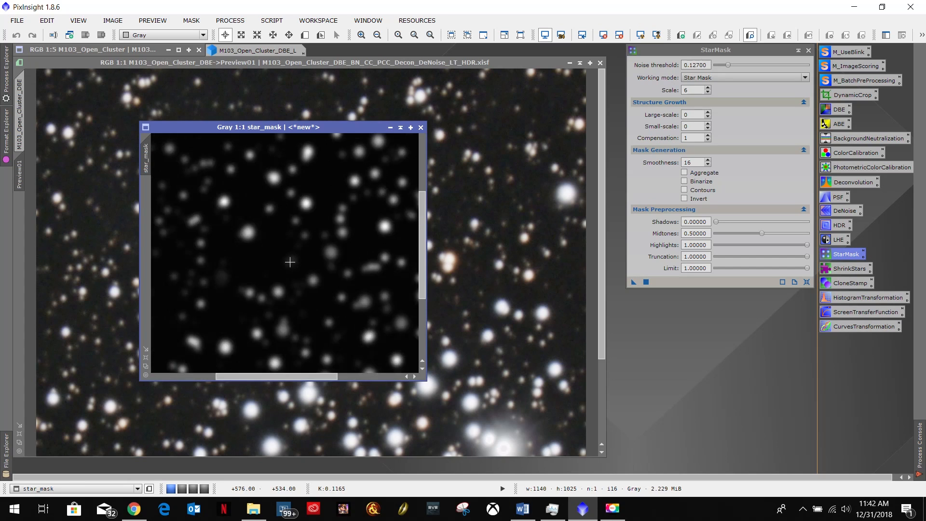
{"action": "scroll", "coordinate": [289, 262], "scroll_direction": "down", "scroll_amount": 1}
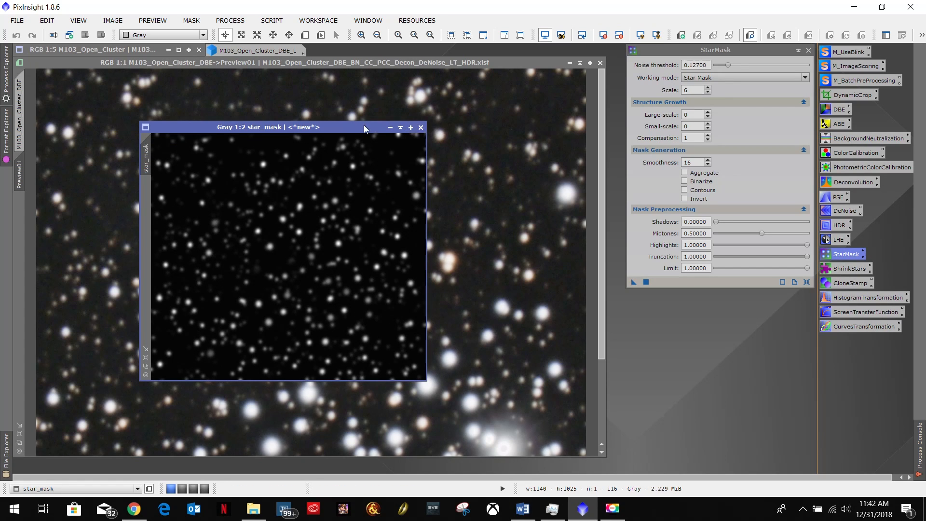
{"action": "left_click", "coordinate": [391, 126]}
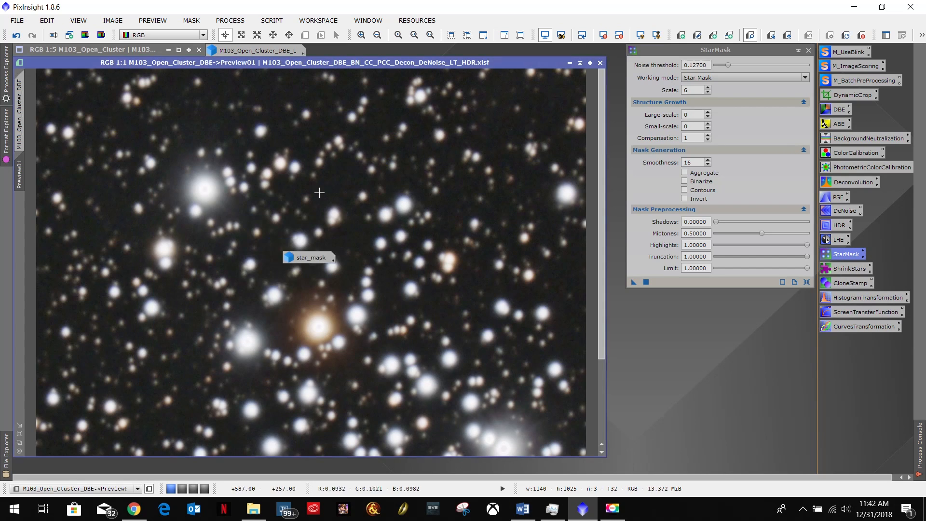
{"action": "left_click_drag", "start_coordinate": [309, 257], "coordinate": [340, 51]}
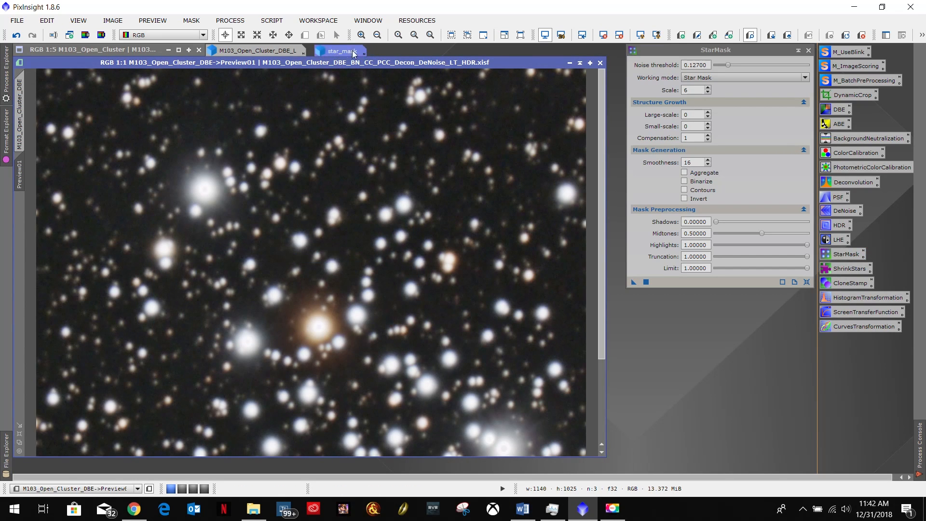
Generate a second test star mask from the preview at scale 8, and park it minimized beside the first mask
{"action": "double_click", "coordinate": [699, 91]}
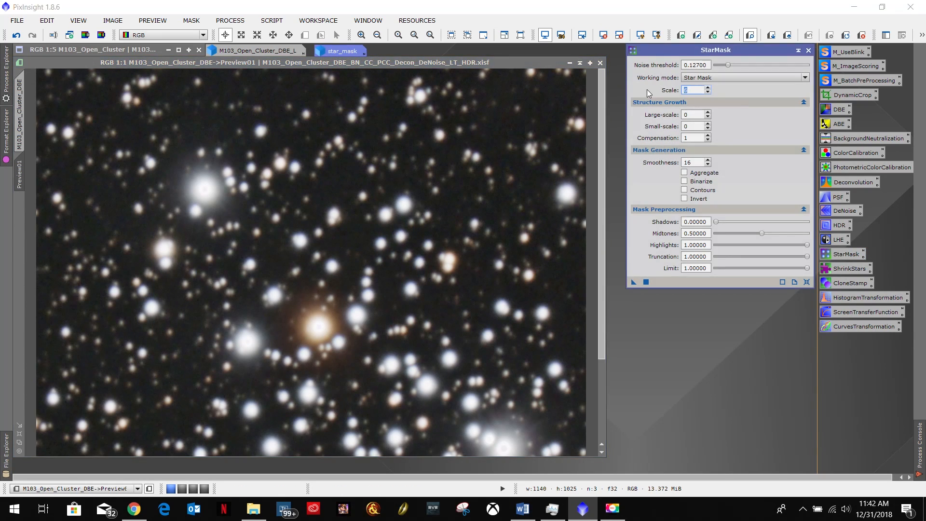
{"action": "type", "text": "8"}
{"action": "left_click_drag", "start_coordinate": [633, 282], "coordinate": [289, 239]}
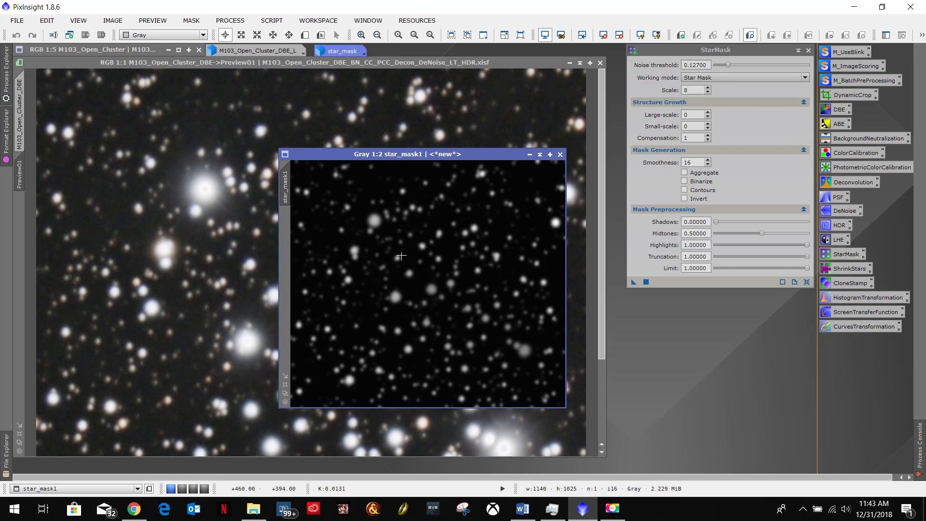
{"action": "left_click", "coordinate": [529, 155]}
{"action": "left_click_drag", "start_coordinate": [448, 283], "coordinate": [518, 52]}
{"action": "left_click_drag", "start_coordinate": [353, 50], "coordinate": [460, 49]}
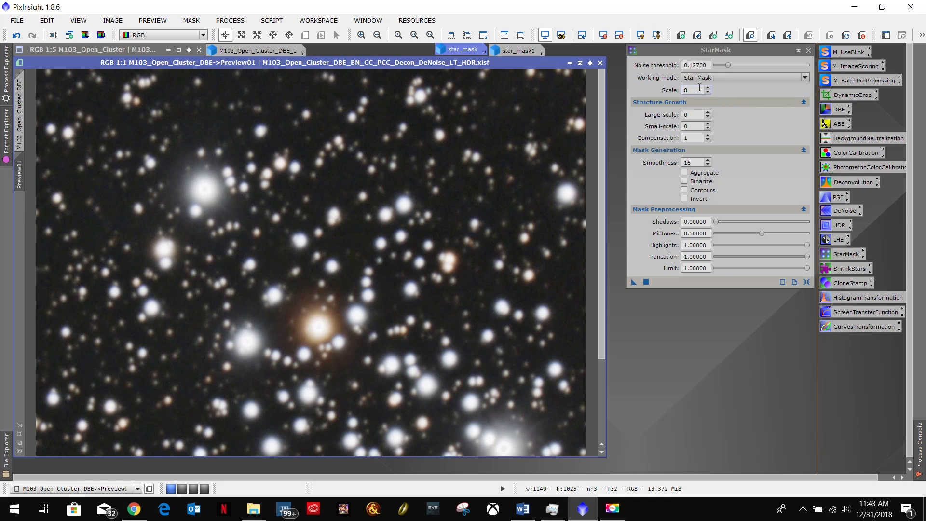
Set the StarMask scale to 4, and generate a third test star mask from the preview
{"action": "double_click", "coordinate": [699, 88]}
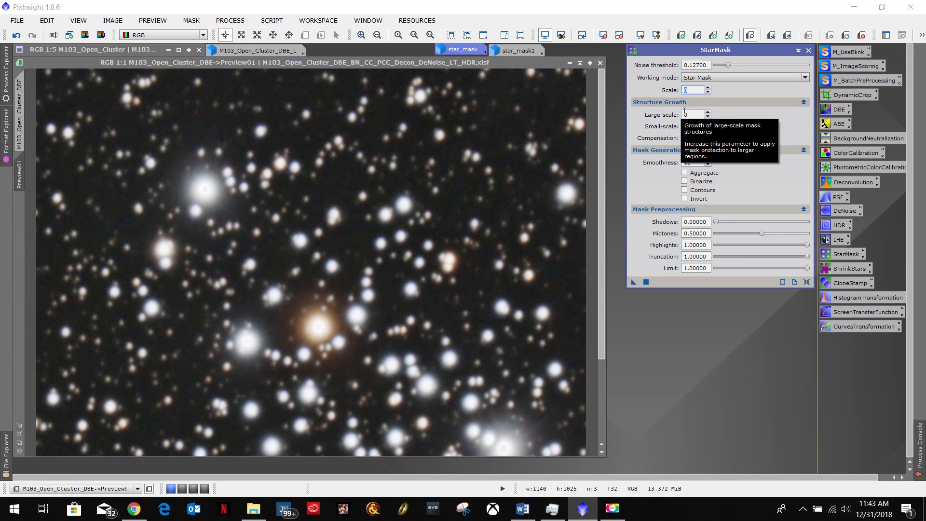
{"action": "left_click", "coordinate": [633, 280]}
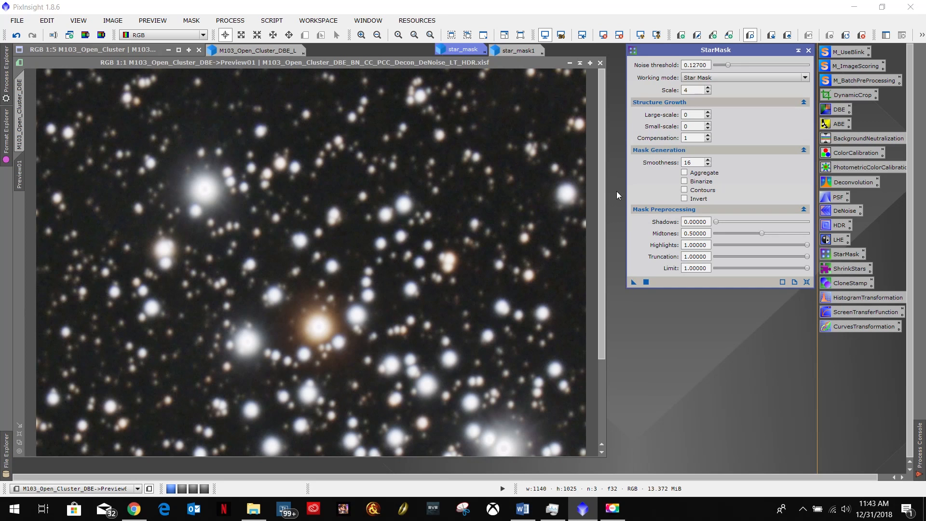
{"action": "left_click_drag", "start_coordinate": [633, 285], "coordinate": [436, 291]}
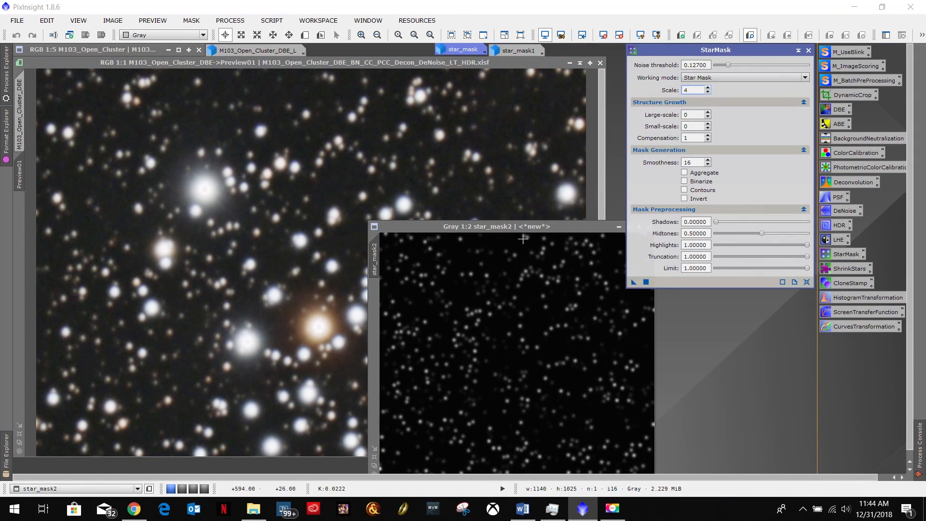
Arrange the scale 4, 6 and 8 test masks side by side, moving StarMask out of the way to compare them
{"action": "left_click_drag", "start_coordinate": [572, 227], "coordinate": [487, 125]}
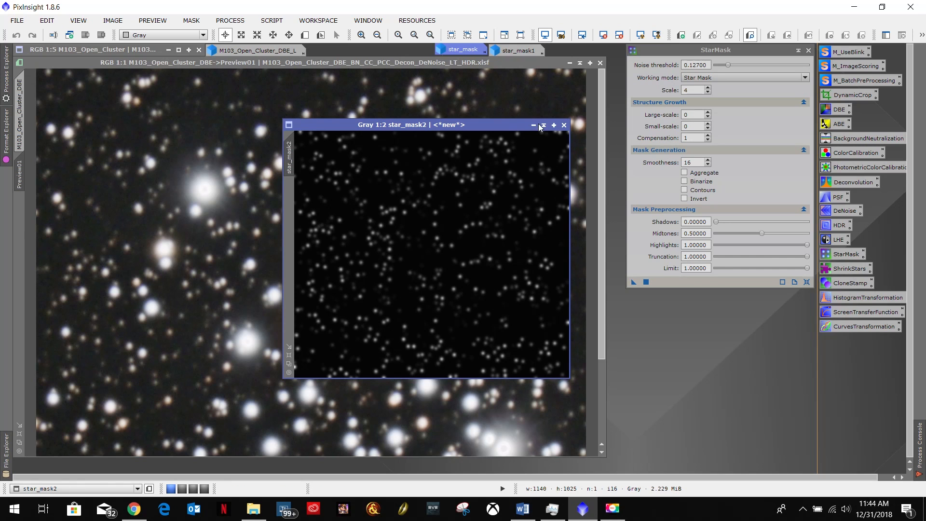
{"action": "left_click_drag", "start_coordinate": [505, 123], "coordinate": [266, 95]}
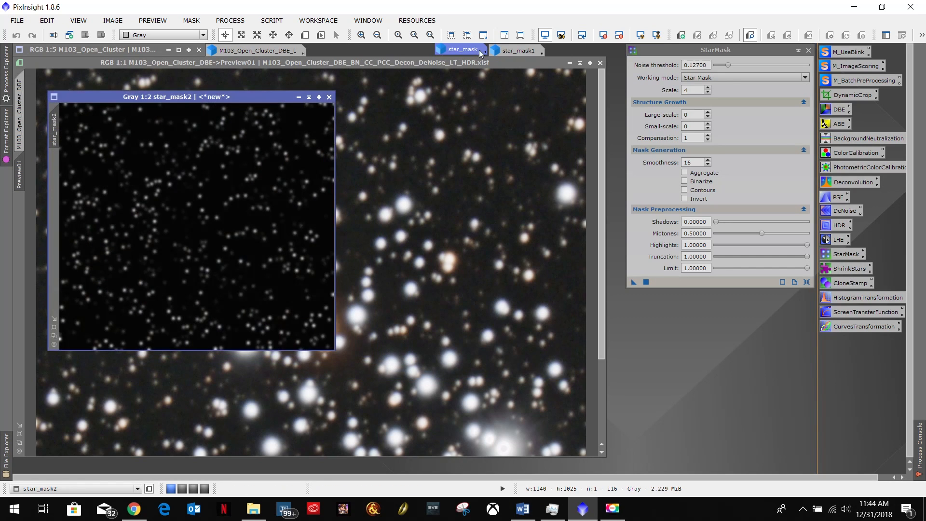
{"action": "double_click", "coordinate": [462, 50]}
{"action": "left_click_drag", "start_coordinate": [294, 127], "coordinate": [470, 97]}
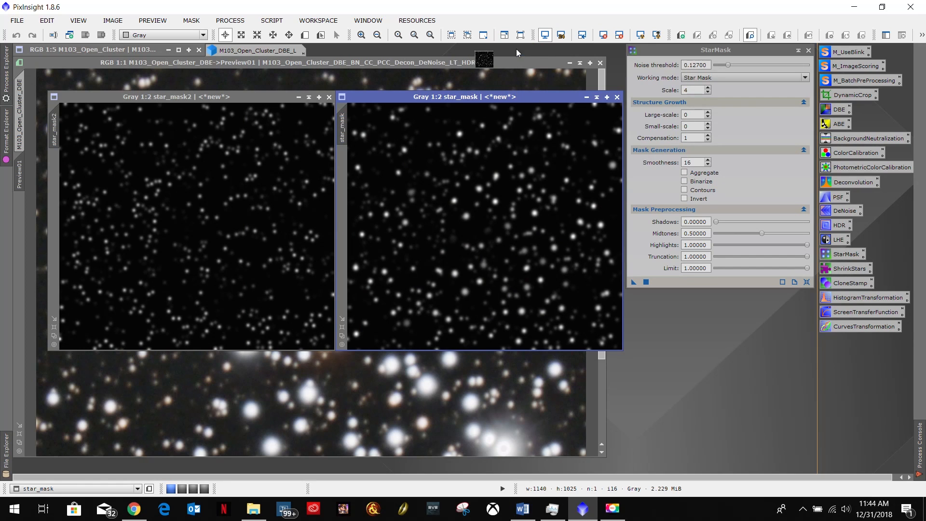
{"action": "double_click", "coordinate": [516, 50]}
{"action": "left_click_drag", "start_coordinate": [400, 155], "coordinate": [735, 97]}
{"action": "left_click_drag", "start_coordinate": [736, 53], "coordinate": [556, 357]}
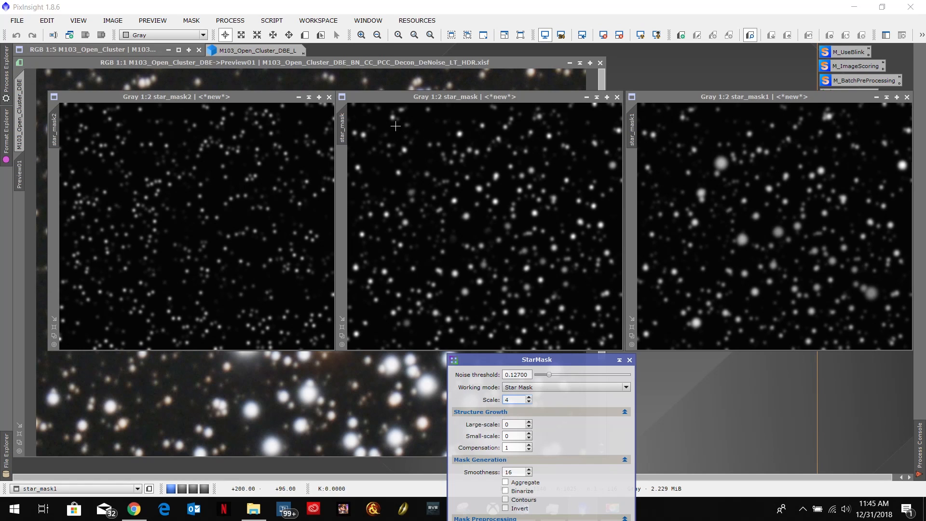
Close all three test star masks generated from the preview
{"action": "left_click", "coordinate": [328, 96]}
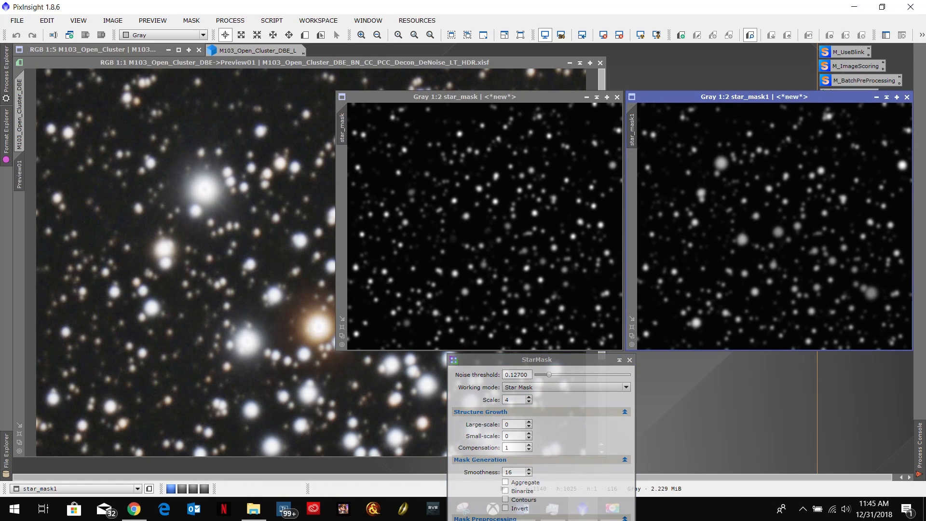
{"action": "left_click", "coordinate": [907, 96]}
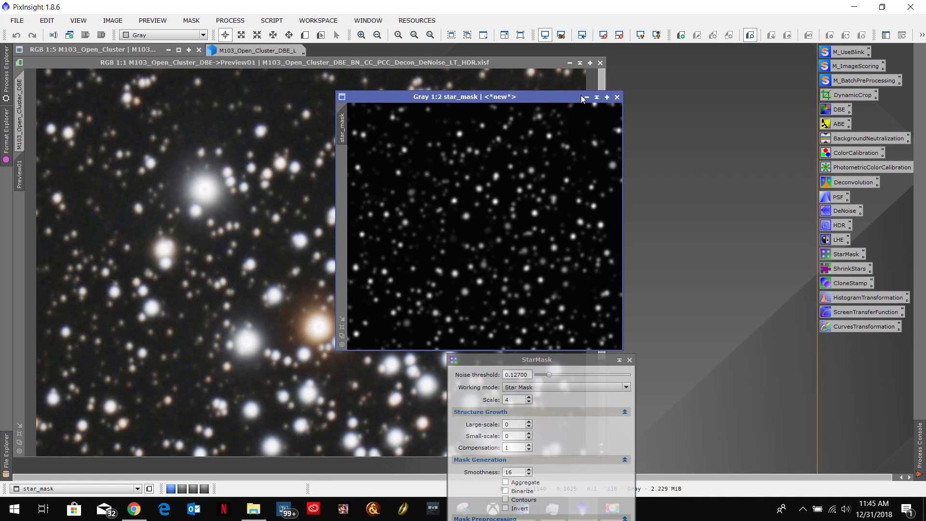
{"action": "left_click", "coordinate": [617, 97]}
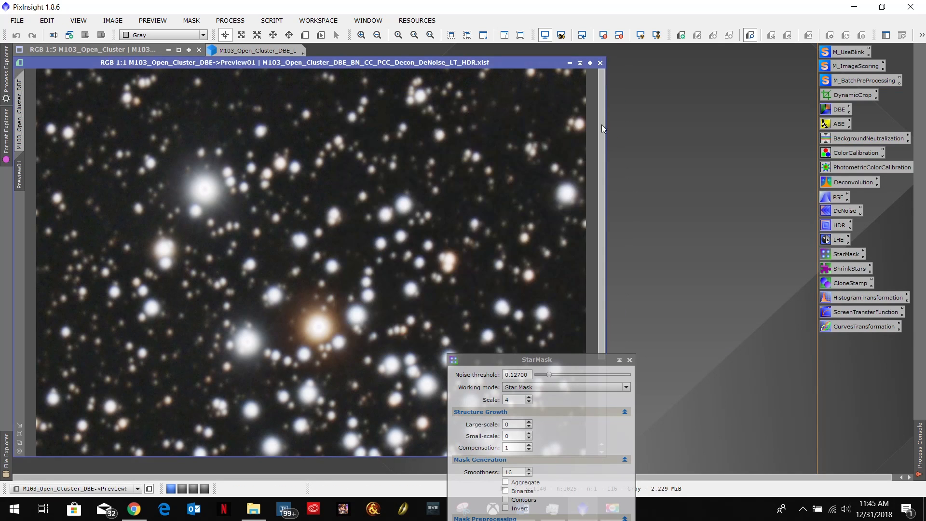
Move StarMask back beside the image, and set its scale to 6
{"action": "left_click", "coordinate": [566, 355]}
{"action": "left_click_drag", "start_coordinate": [570, 357], "coordinate": [745, 51]}
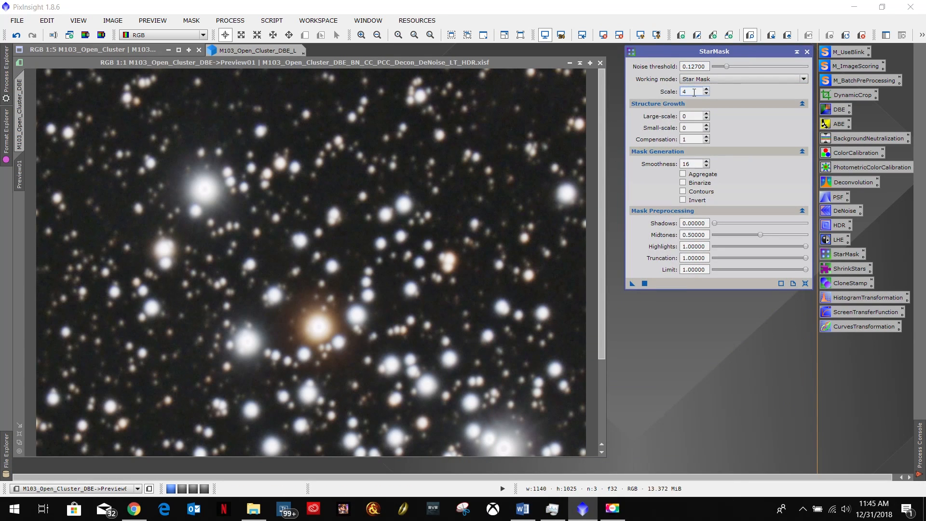
{"action": "type", "text": "6"}
Delete the preview from M103_Open_Cluster_DBE, and generate a star mask from the full image
{"action": "left_click", "coordinate": [512, 63]}
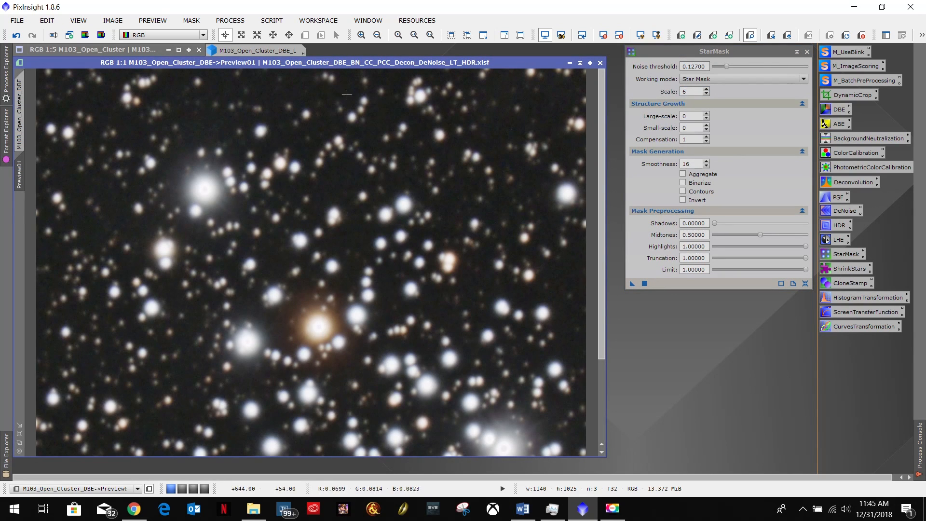
{"action": "right_click", "coordinate": [19, 181]}
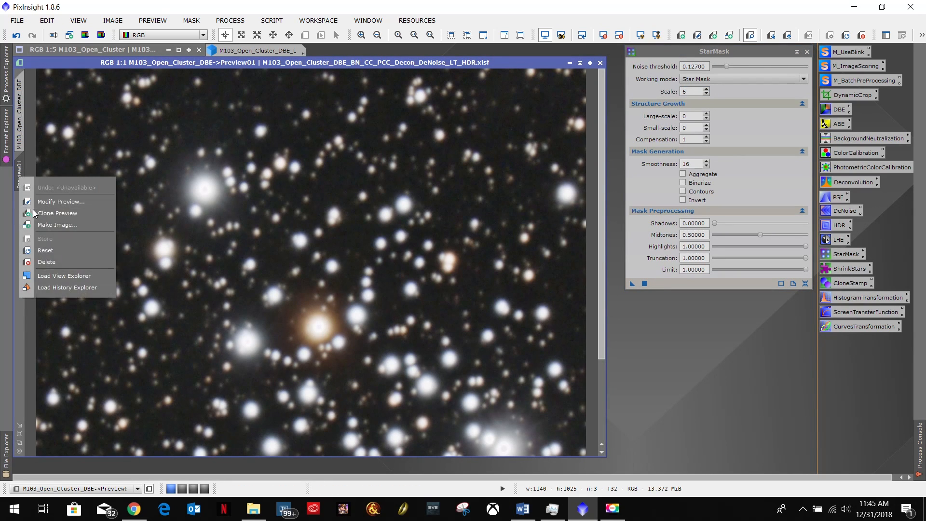
{"action": "left_click", "coordinate": [52, 264]}
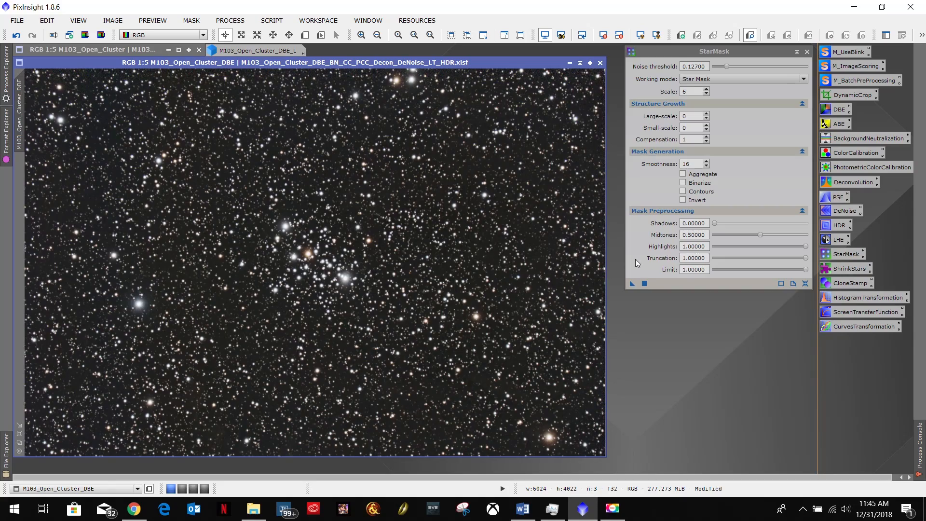
{"action": "left_click_drag", "start_coordinate": [632, 283], "coordinate": [337, 239]}
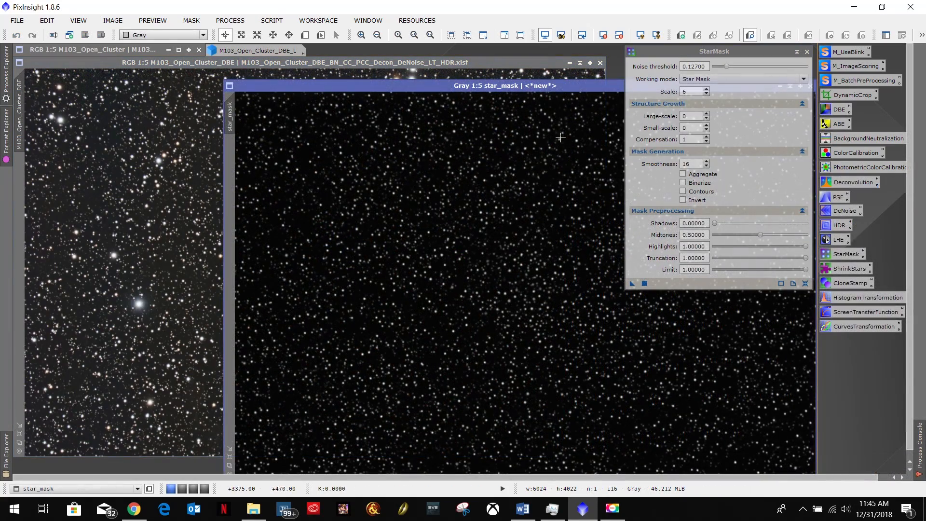
{"action": "left_click_drag", "start_coordinate": [574, 86], "coordinate": [420, 86]}
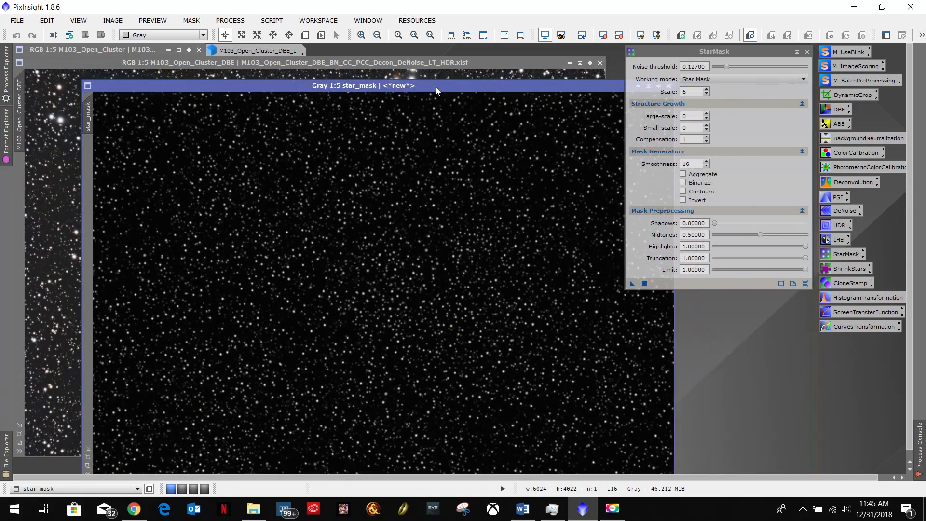
Check the next stage in the workflow notes, and park star_mask minimized beside the minimized M103_Open_Cluster_DBE_L
{"action": "left_click_drag", "start_coordinate": [514, 88], "coordinate": [418, 65]}
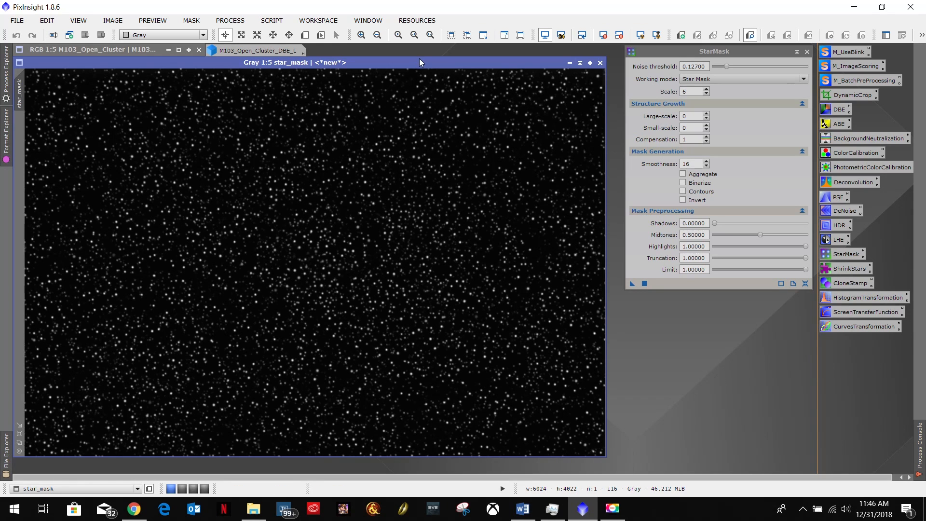
{"action": "left_click_drag", "start_coordinate": [418, 59], "coordinate": [418, 61]}
{"action": "left_click", "coordinate": [522, 508]}
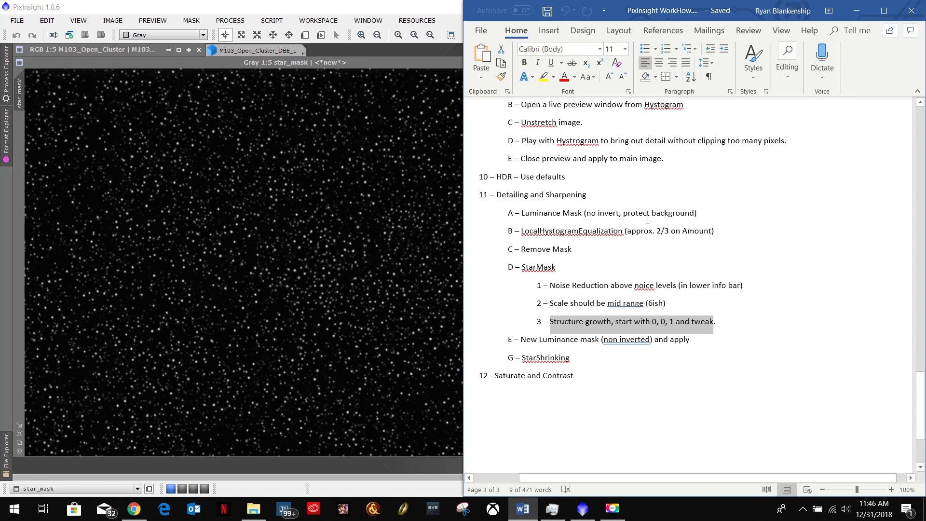
{"action": "left_click", "coordinate": [860, 12]}
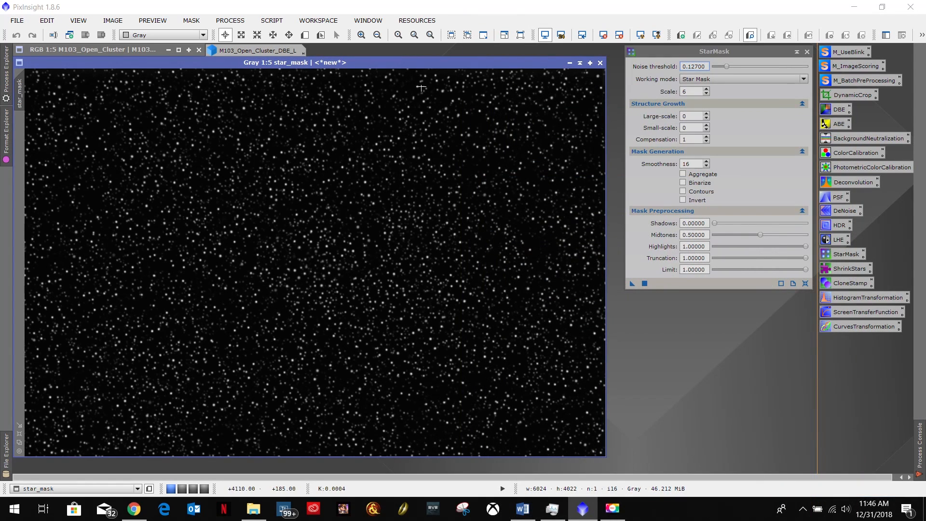
{"action": "left_click", "coordinate": [571, 64]}
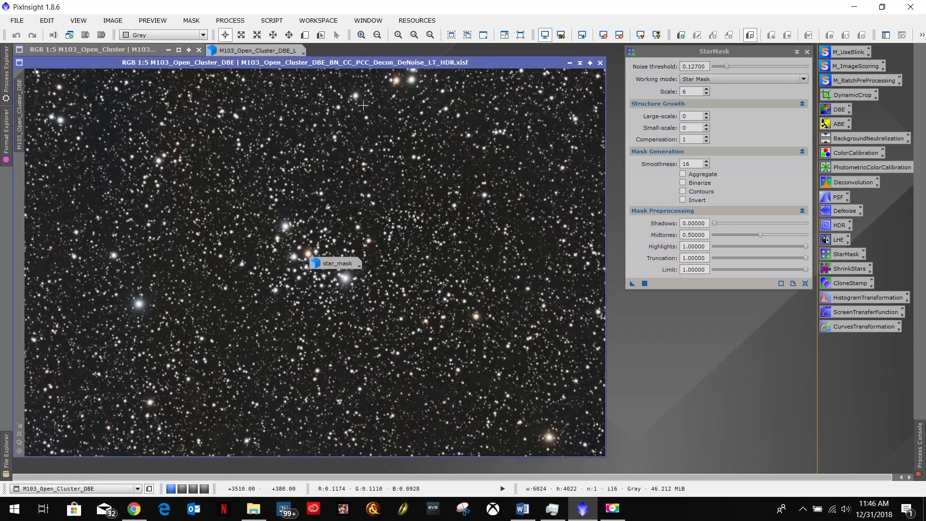
{"action": "left_click_drag", "start_coordinate": [332, 266], "coordinate": [330, 54]}
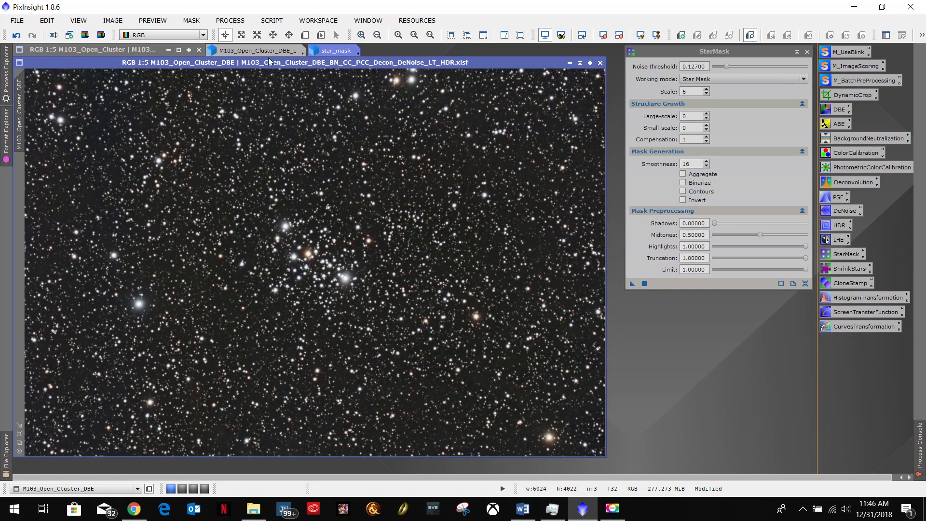
Restore the old luminance image M103_Open_Cluster_DBE_L and close it, breaking its existing mask references
{"action": "double_click", "coordinate": [242, 48]}
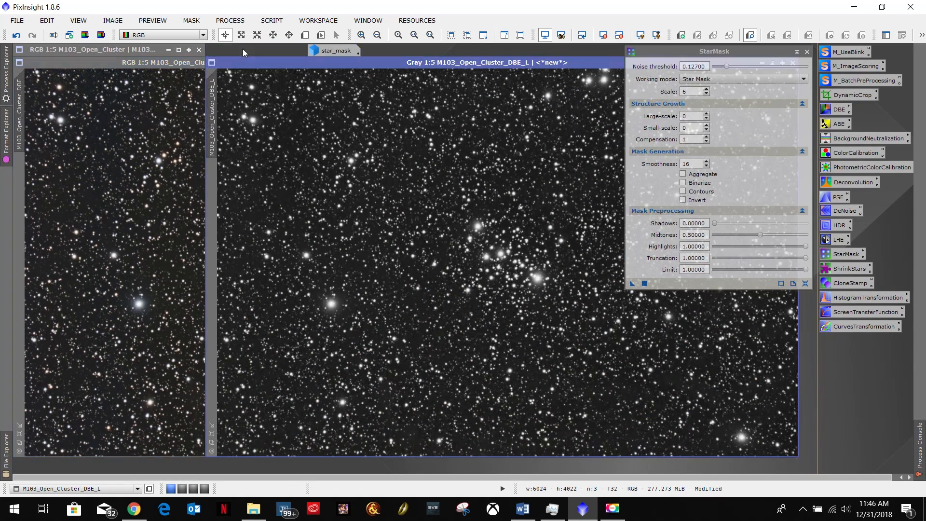
{"action": "left_click_drag", "start_coordinate": [580, 60], "coordinate": [394, 72]}
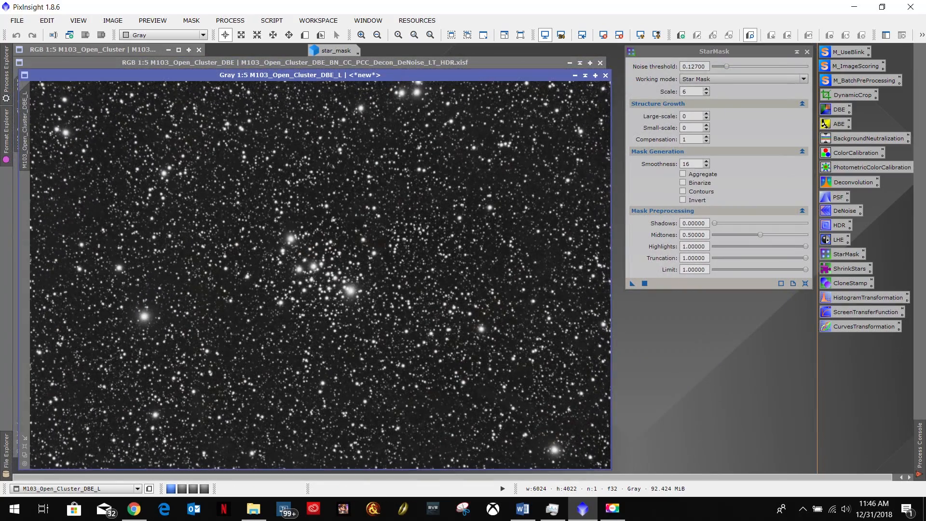
{"action": "left_click", "coordinate": [605, 76]}
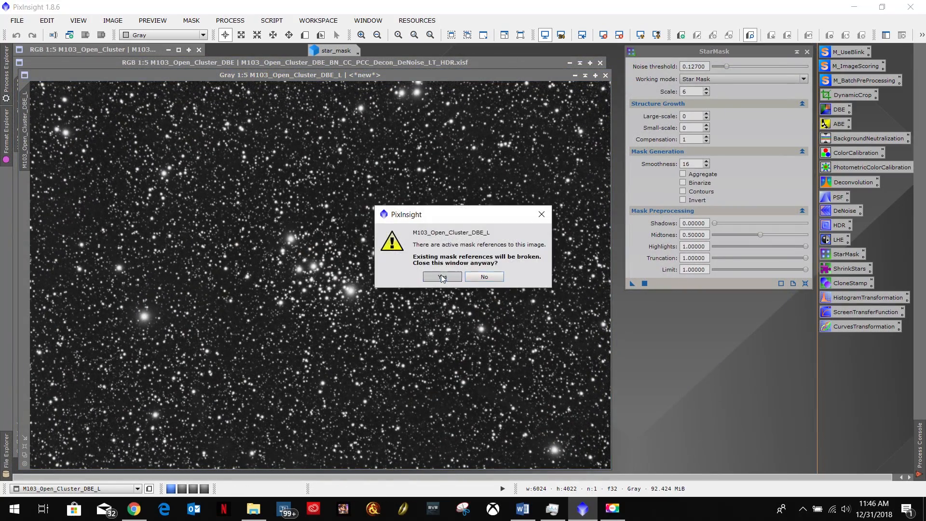
{"action": "left_click", "coordinate": [442, 277]}
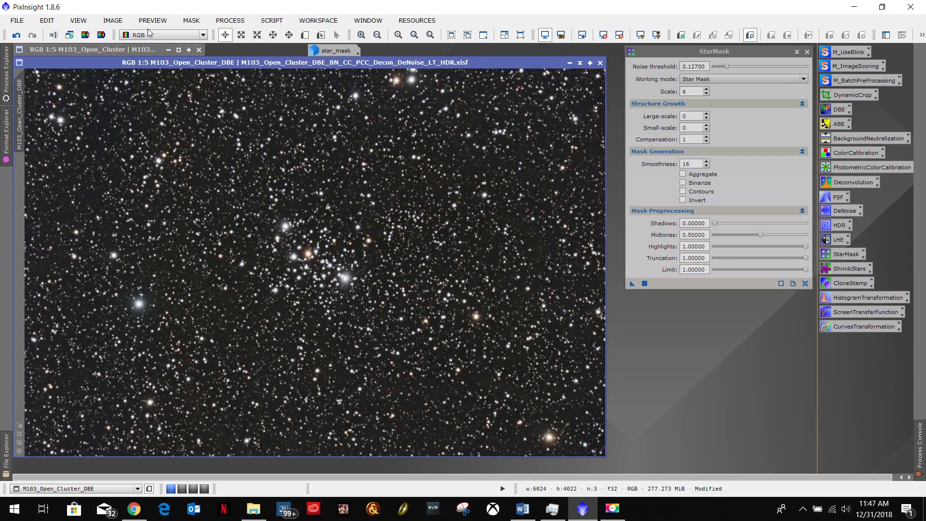
Extract a new lightness image from M103_Open_Cluster_DBE and position its window over the colour image
{"action": "left_click", "coordinate": [87, 37]}
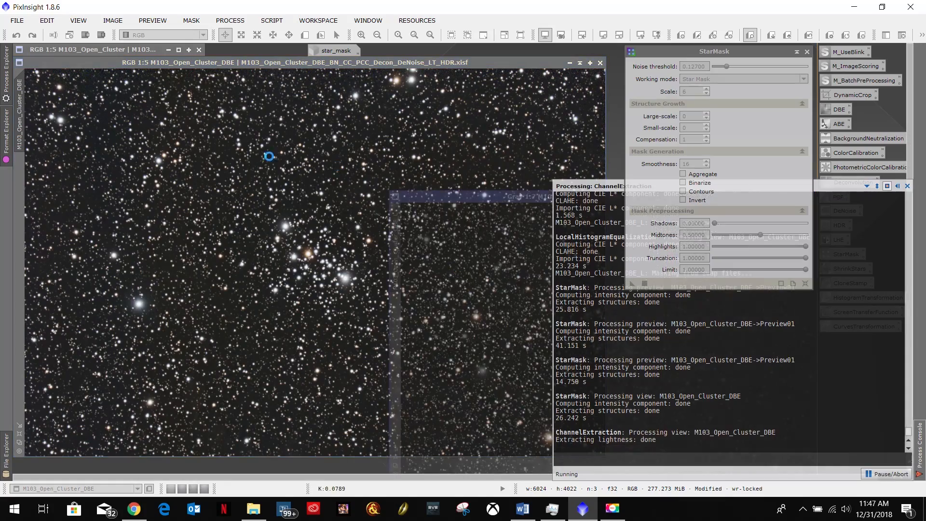
{"action": "left_click_drag", "start_coordinate": [480, 196], "coordinate": [191, 131]}
{"action": "left_click", "coordinate": [106, 391]}
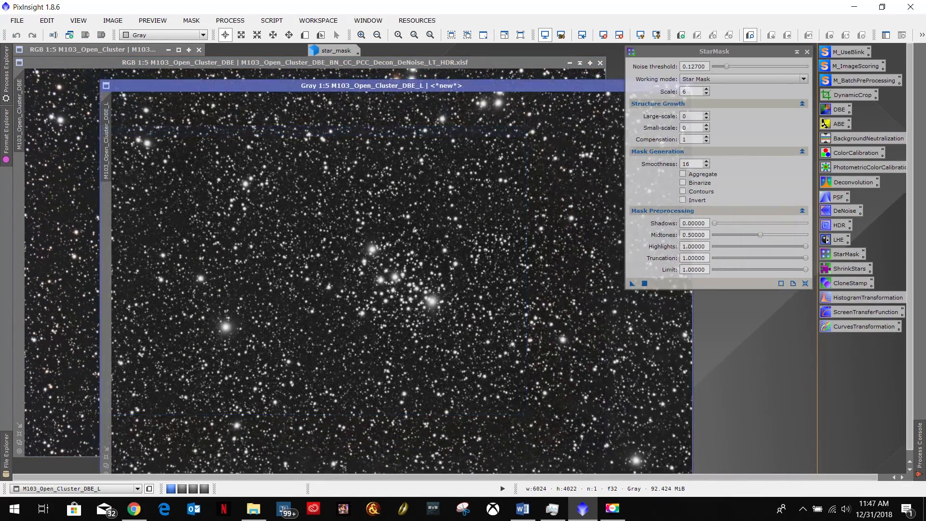
{"action": "left_click_drag", "start_coordinate": [484, 86], "coordinate": [426, 84]}
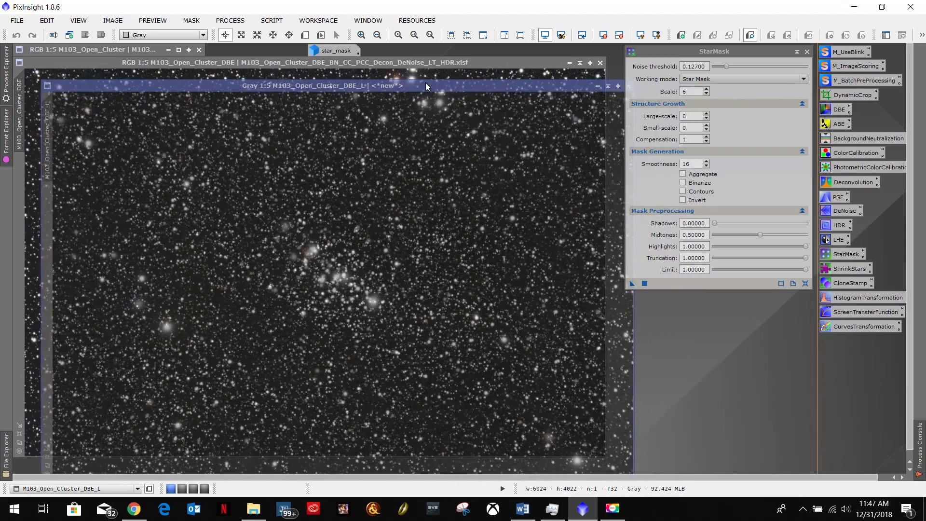
Apply the new luminance image as a non-inverted mask to M103_Open_Cluster_DBE, and park it minimized beside star_mask
{"action": "left_click", "coordinate": [522, 509]}
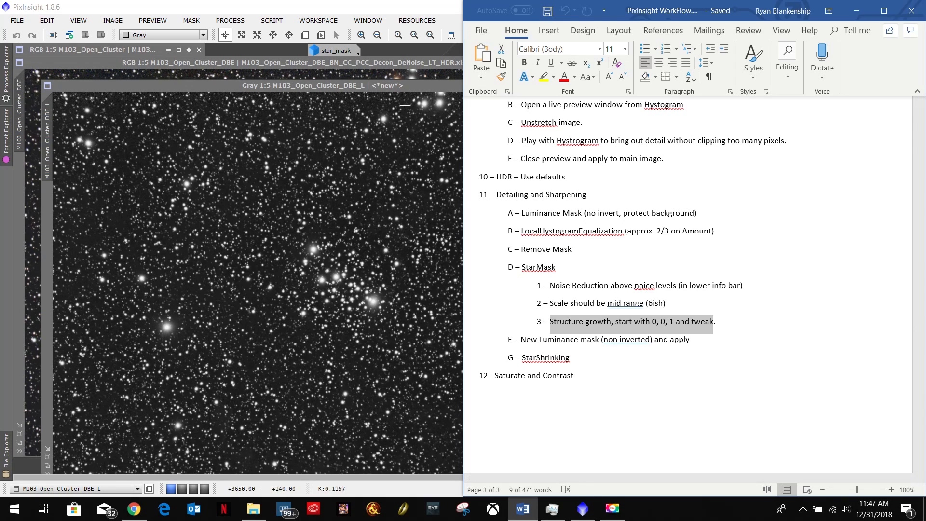
{"action": "left_click", "coordinate": [332, 196]}
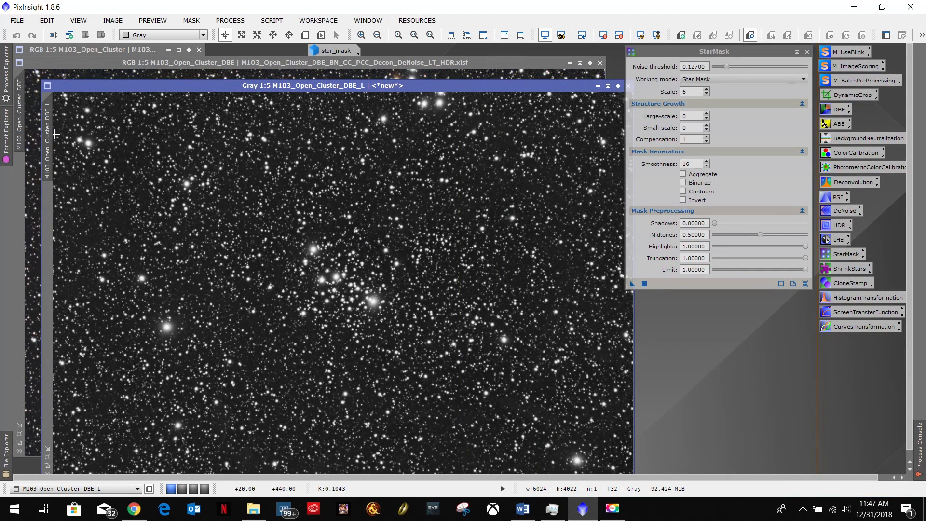
{"action": "mouse_move", "coordinate": [55, 126]}
{"action": "left_click_drag", "start_coordinate": [55, 126], "coordinate": [22, 209]}
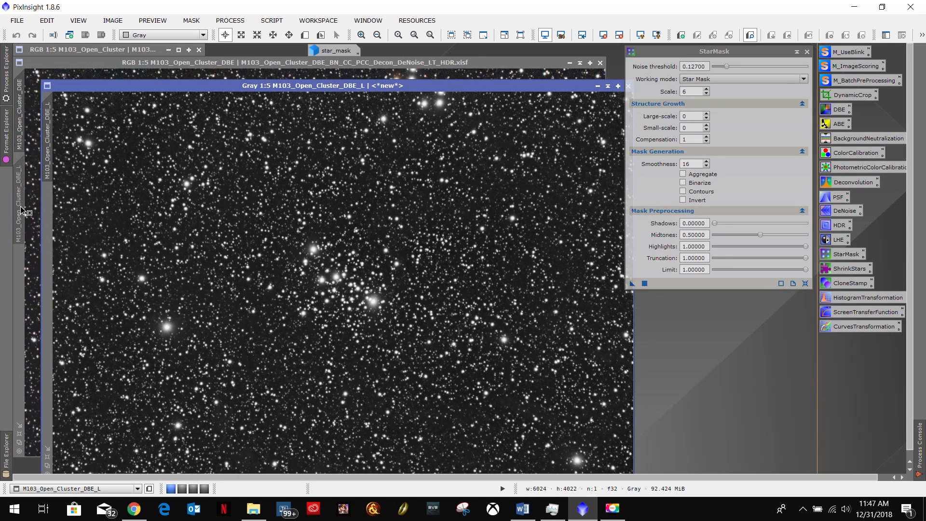
{"action": "left_click", "coordinate": [597, 85]}
{"action": "left_click_drag", "start_coordinate": [388, 288], "coordinate": [256, 51]}
Inspect the luminance mask overlay on M103_Open_Cluster_DBE, hide it again, and check the workflow notes for the next stage
{"action": "left_click", "coordinate": [152, 19]}
{"action": "mouse_move", "coordinate": [188, 19]}
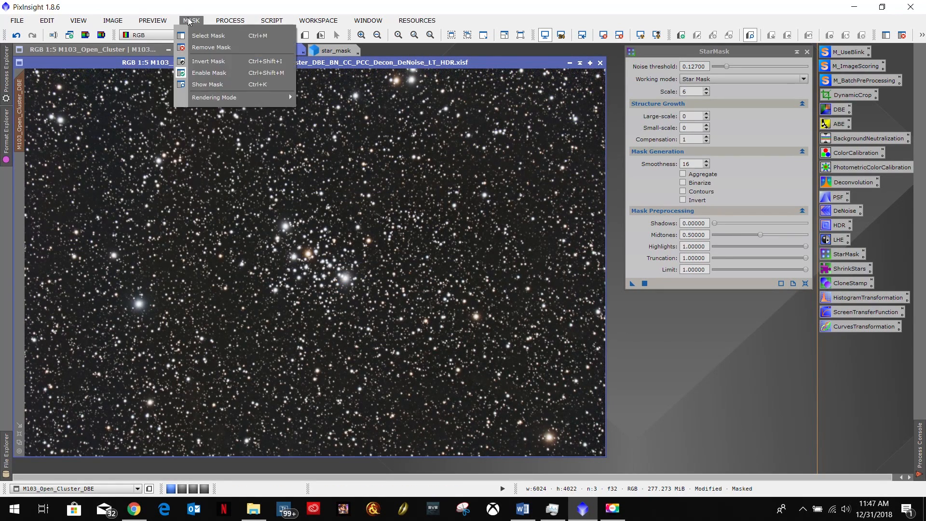
{"action": "left_click", "coordinate": [207, 84]}
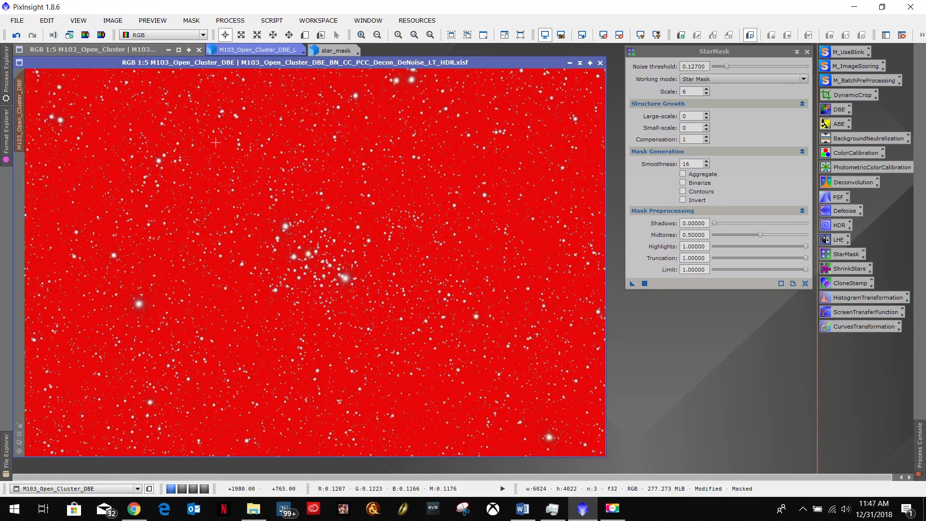
{"action": "left_click", "coordinate": [192, 20]}
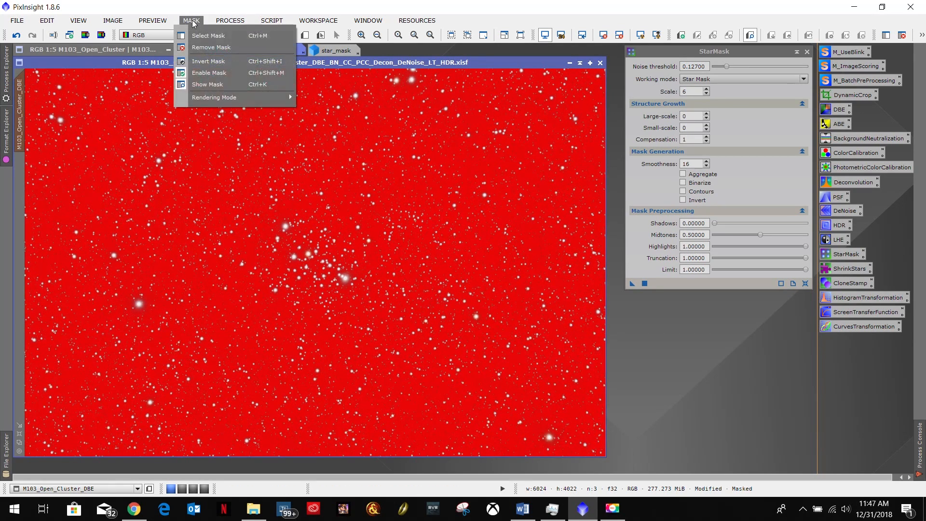
{"action": "left_click", "coordinate": [207, 84]}
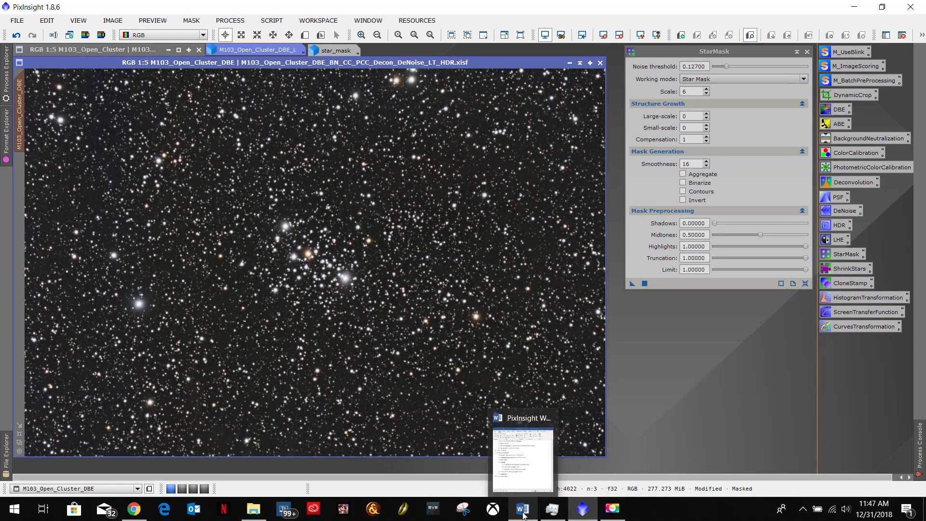
{"action": "left_click", "coordinate": [523, 508]}
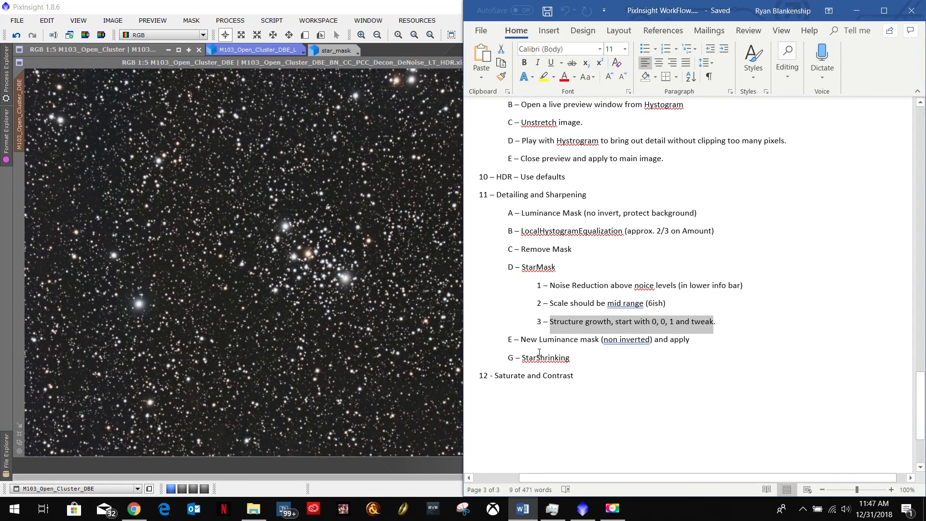
{"action": "left_click", "coordinate": [856, 10]}
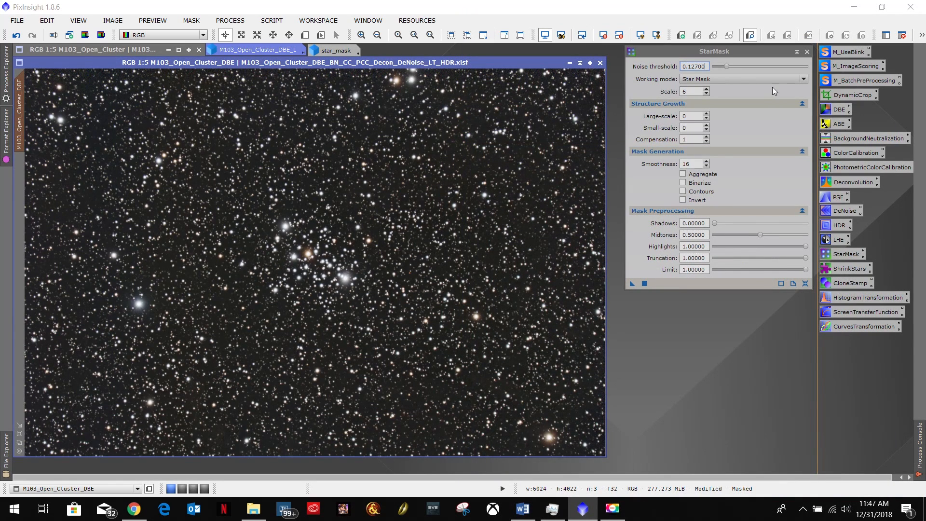
Replace StarMask with the ShrinkStars process, and give its structuring element size 9 (81 elements) and a circular structure
{"action": "left_click", "coordinate": [807, 52]}
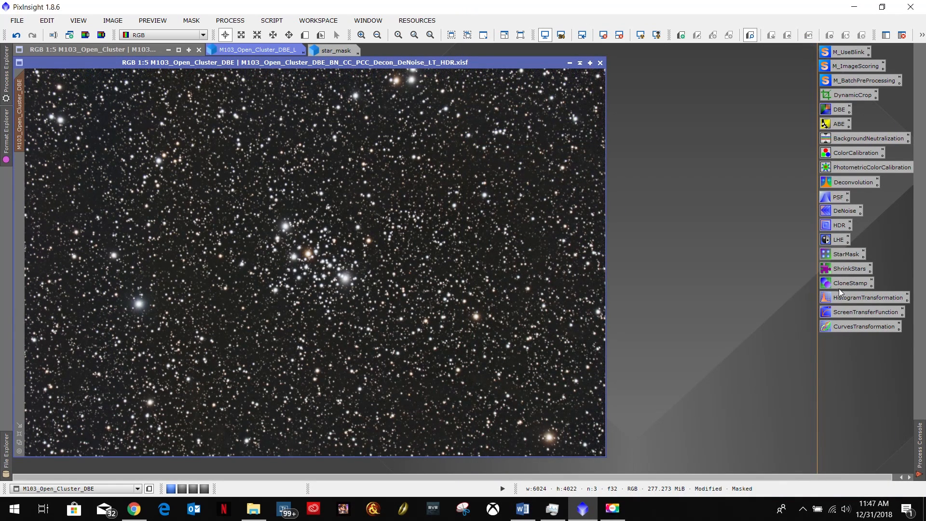
{"action": "double_click", "coordinate": [839, 268]}
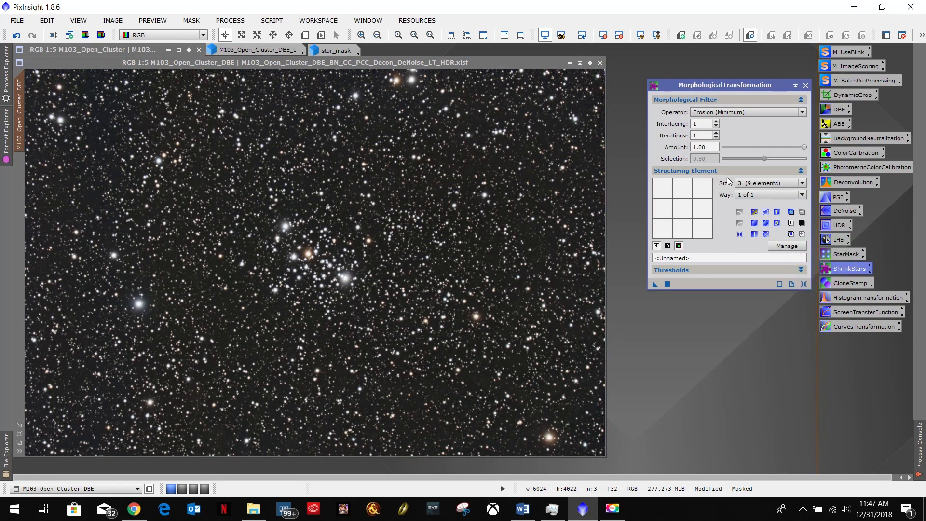
{"action": "left_click_drag", "start_coordinate": [737, 86], "coordinate": [740, 51]}
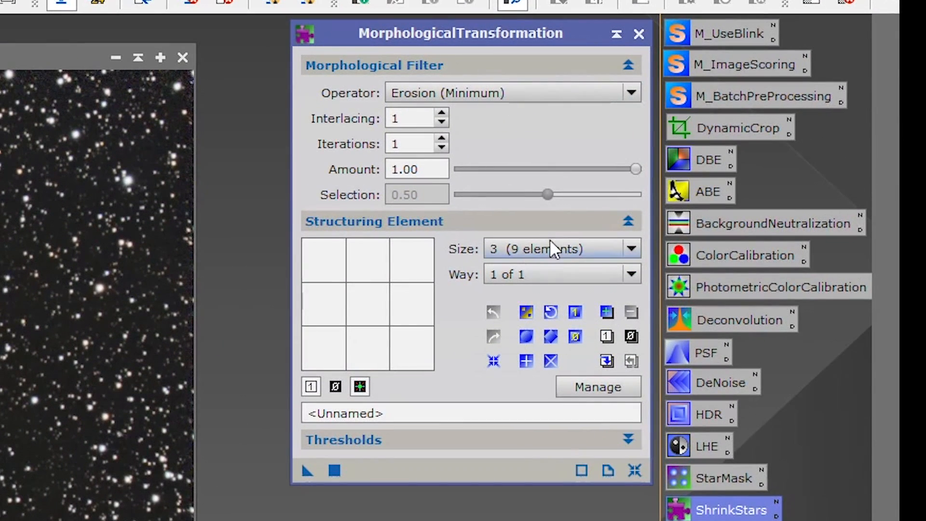
{"action": "left_click", "coordinate": [628, 246]}
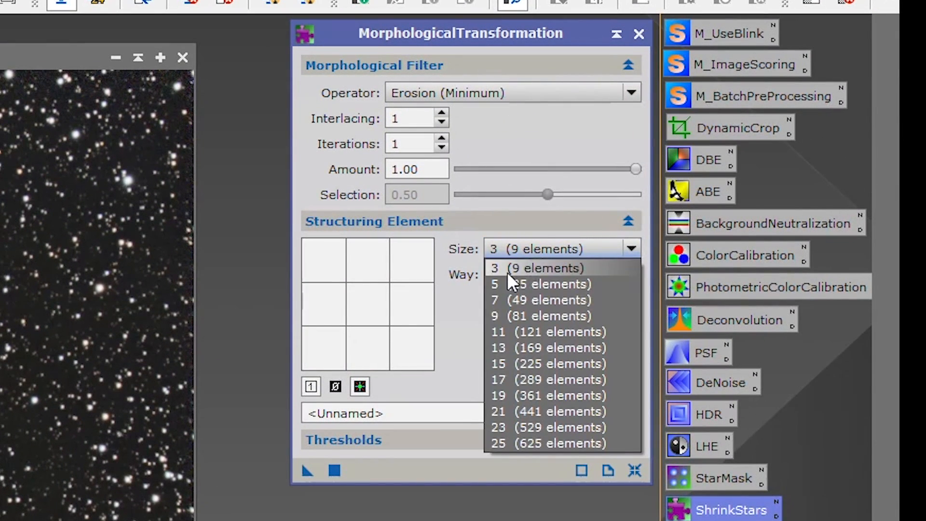
{"action": "left_click", "coordinate": [500, 312]}
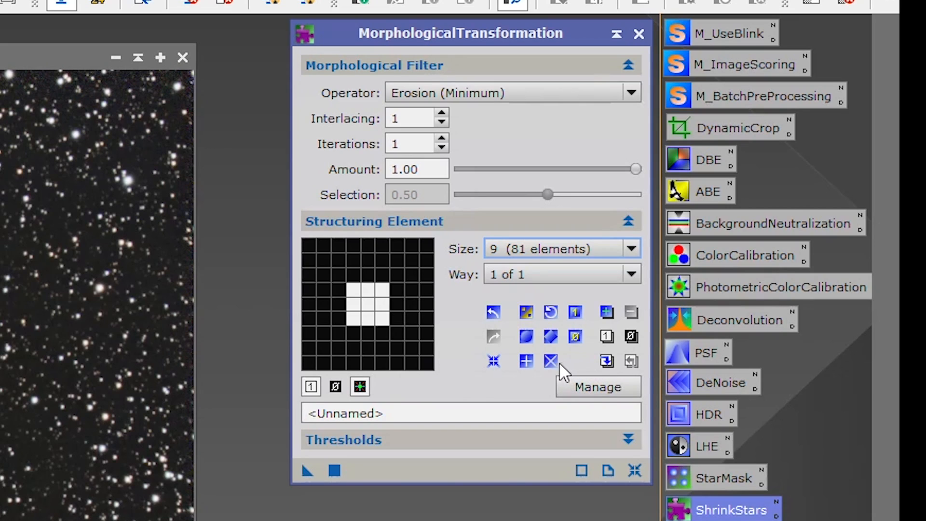
{"action": "left_click", "coordinate": [526, 334]}
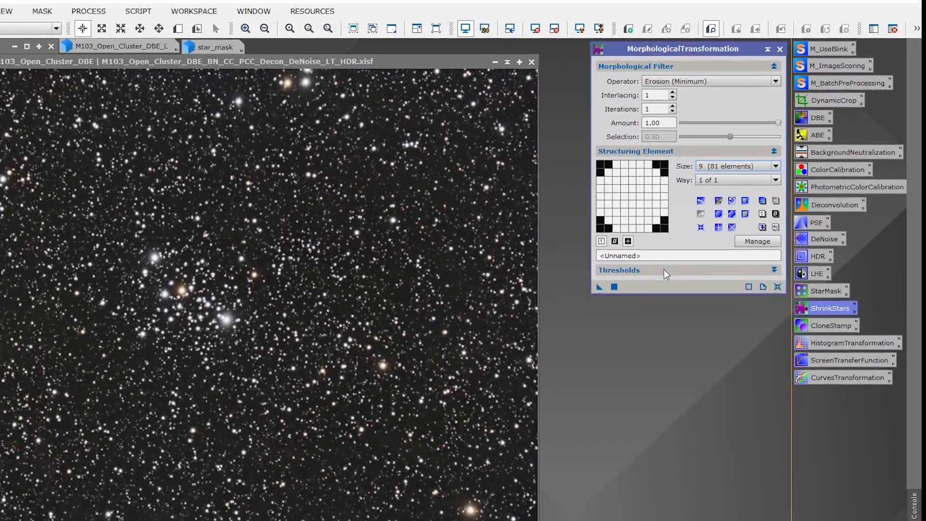
{"action": "left_click", "coordinate": [664, 270]}
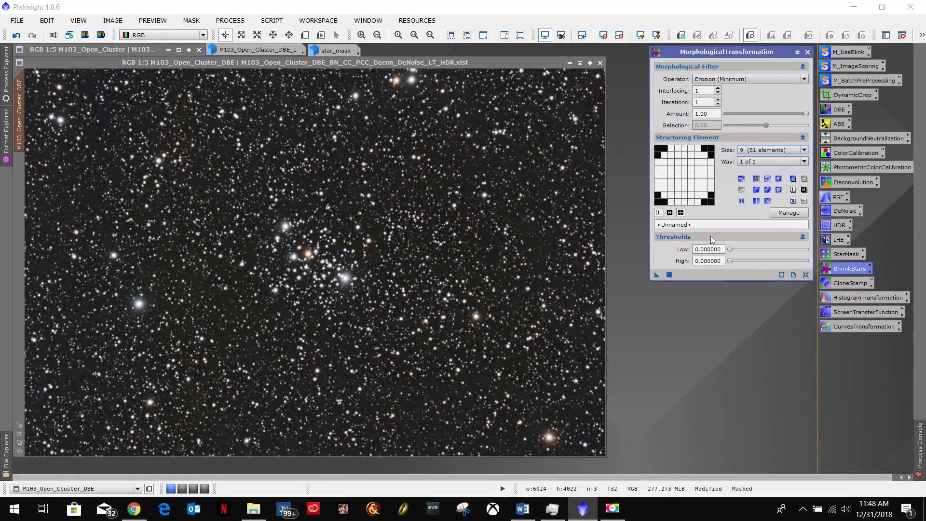
{"action": "left_click", "coordinate": [710, 237]}
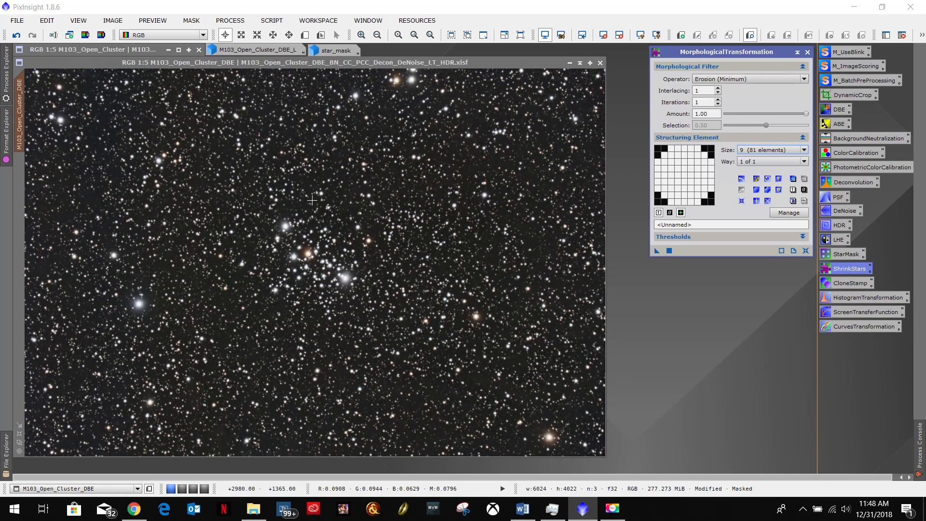
Replace the luminance mask on M103_Open_Cluster_DBE with star_mask after inspecting it, and show the mask overlay
{"action": "left_click", "coordinate": [522, 508]}
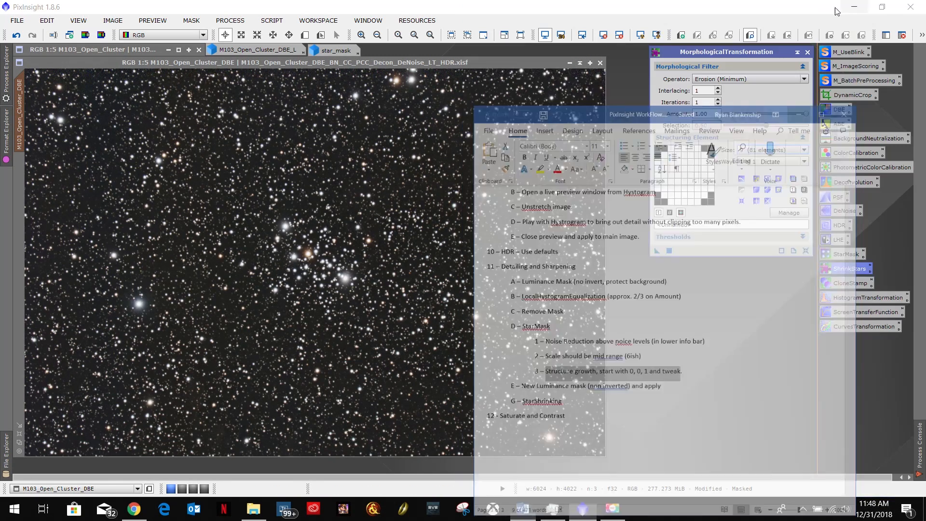
{"action": "left_click", "coordinate": [857, 11]}
{"action": "double_click", "coordinate": [335, 52]}
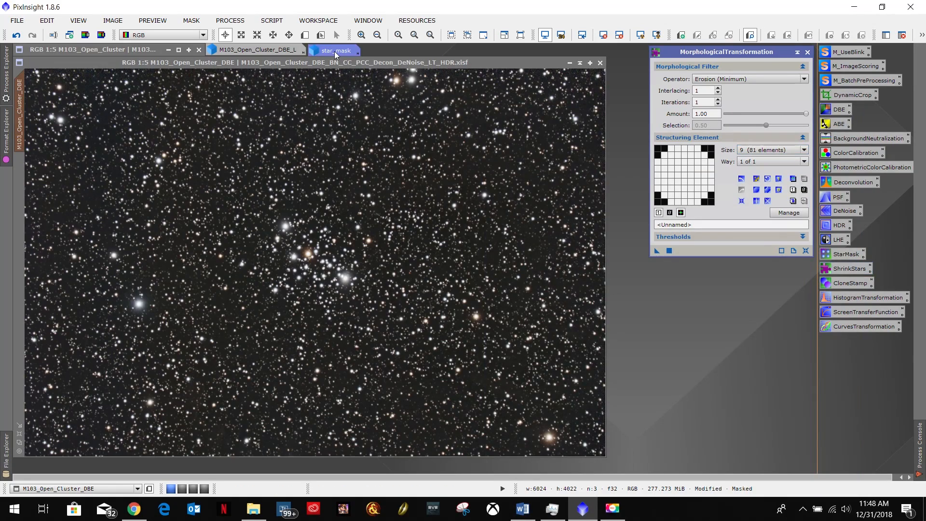
{"action": "mouse_move", "coordinate": [421, 63]}
{"action": "left_mouse_down"}
{"action": "mouse_move", "coordinate": [434, 53]}
{"action": "mouse_move", "coordinate": [435, 65]}
{"action": "left_mouse_up"}
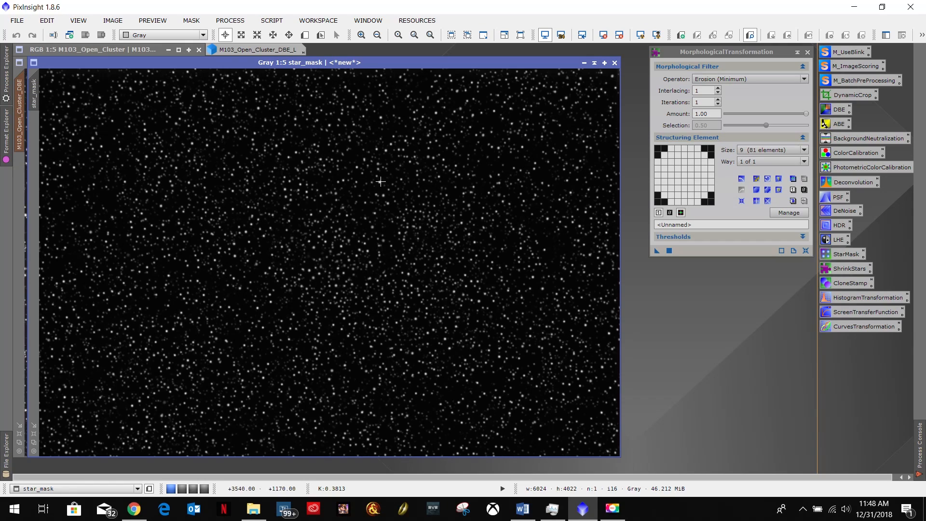
{"action": "left_click", "coordinate": [584, 63]}
{"action": "left_click", "coordinate": [345, 52]}
{"action": "left_click", "coordinate": [584, 63]}
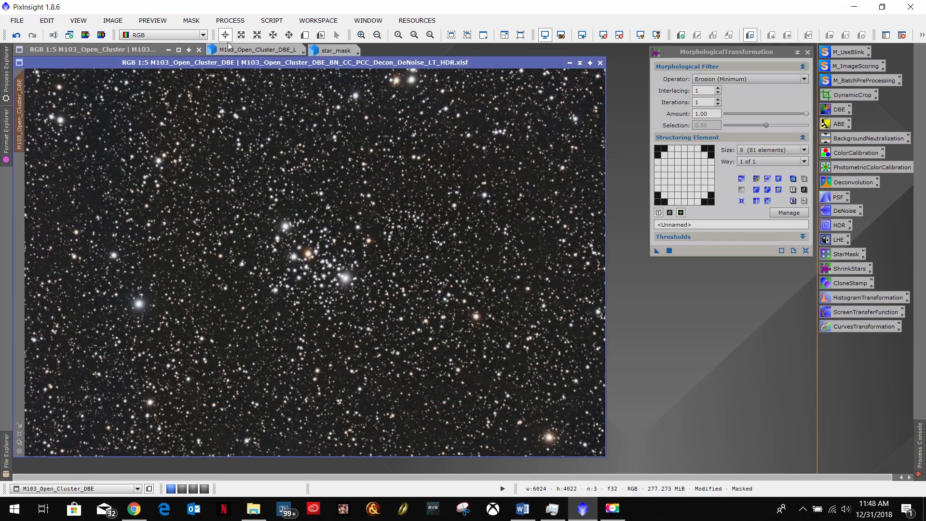
{"action": "left_click", "coordinate": [196, 21]}
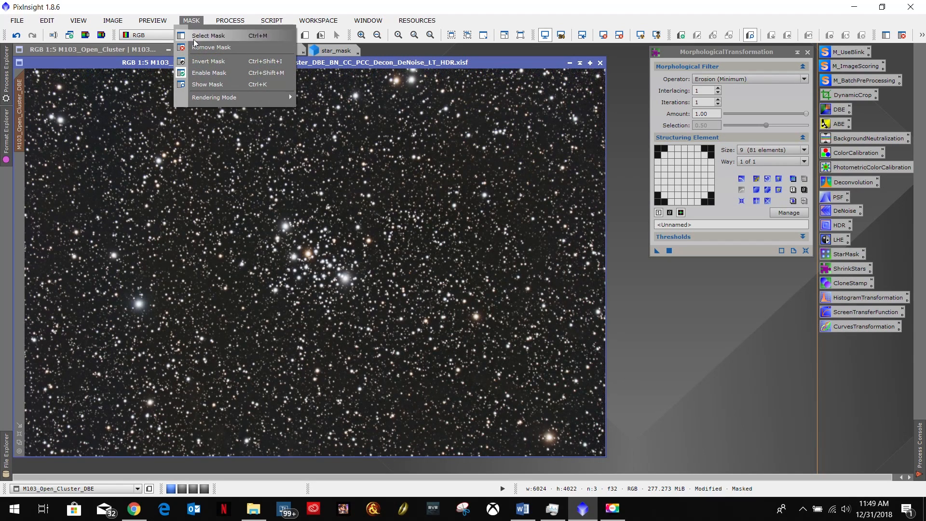
{"action": "left_click", "coordinate": [203, 84]}
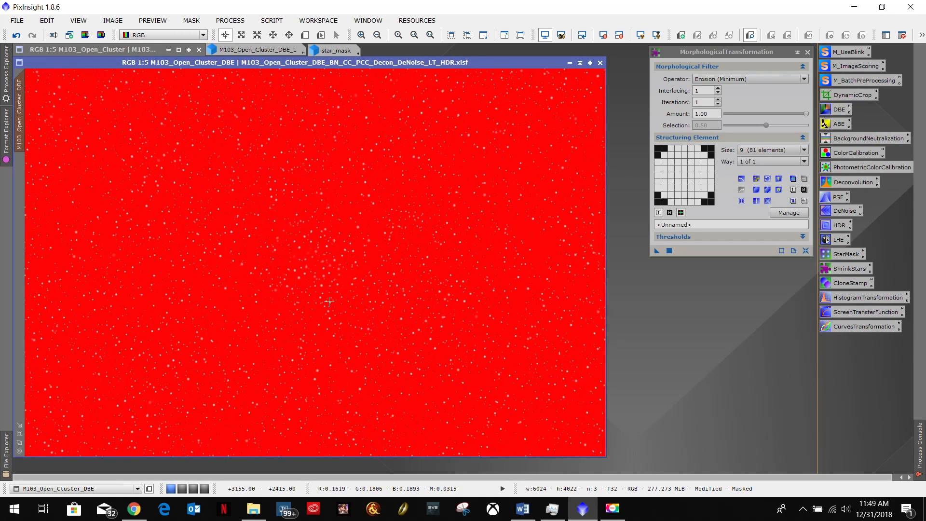
Inspect the star_mask overlay on M103_Open_Cluster_DBE and check the Detailing and Sharpening stage in the workflow notes in Word
{"action": "scroll", "coordinate": [324, 235], "scroll_direction": "up", "scroll_amount": 4}
{"action": "scroll", "coordinate": [323, 235], "scroll_direction": "down", "scroll_amount": 4}
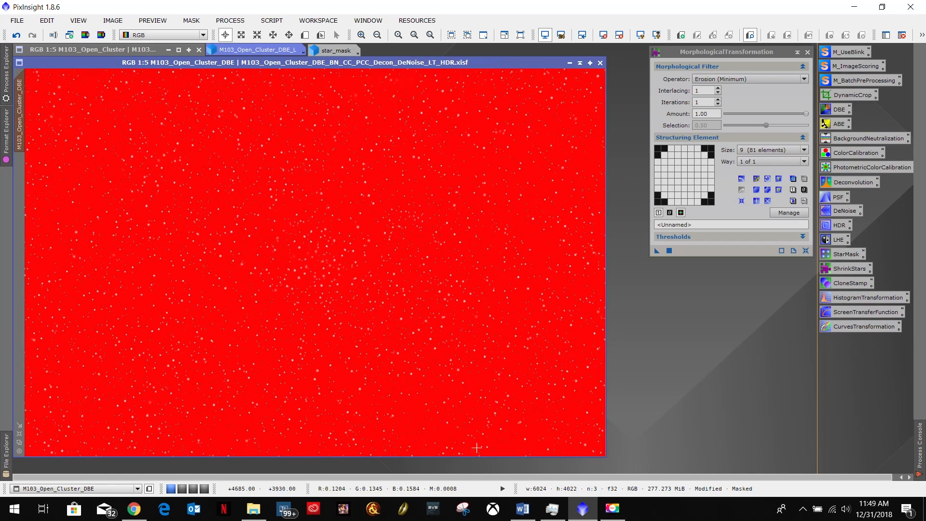
{"action": "left_click", "coordinate": [522, 508]}
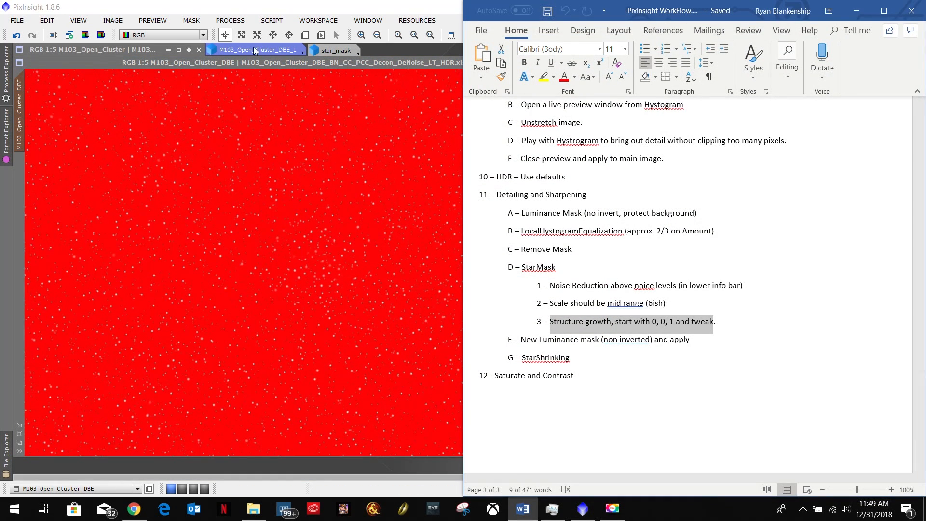
Return to PixInsight, remove and reapply star_mask on M103_Open_Cluster_DBE with its window minimized, and hide the mask overlay
{"action": "left_click", "coordinate": [195, 21]}
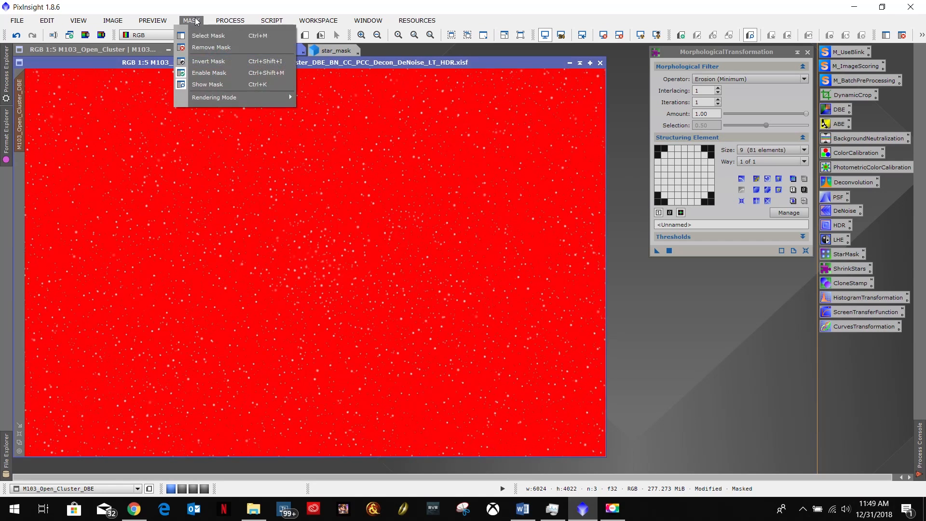
{"action": "left_click", "coordinate": [202, 48]}
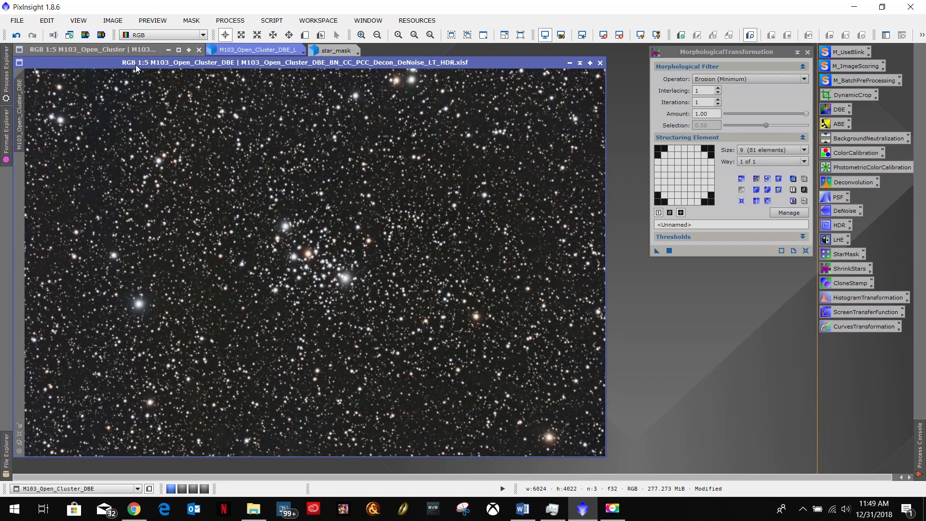
{"action": "double_click", "coordinate": [337, 51]}
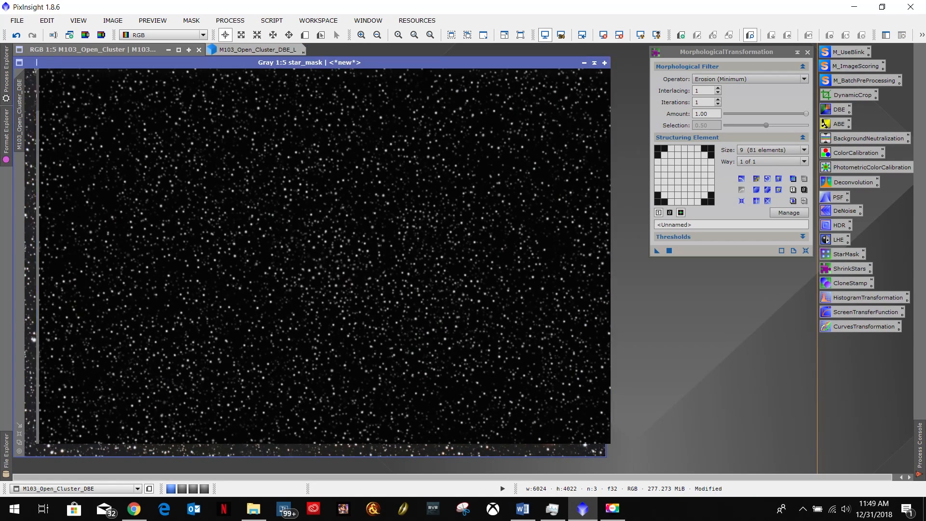
{"action": "left_click_drag", "start_coordinate": [34, 91], "coordinate": [19, 179]}
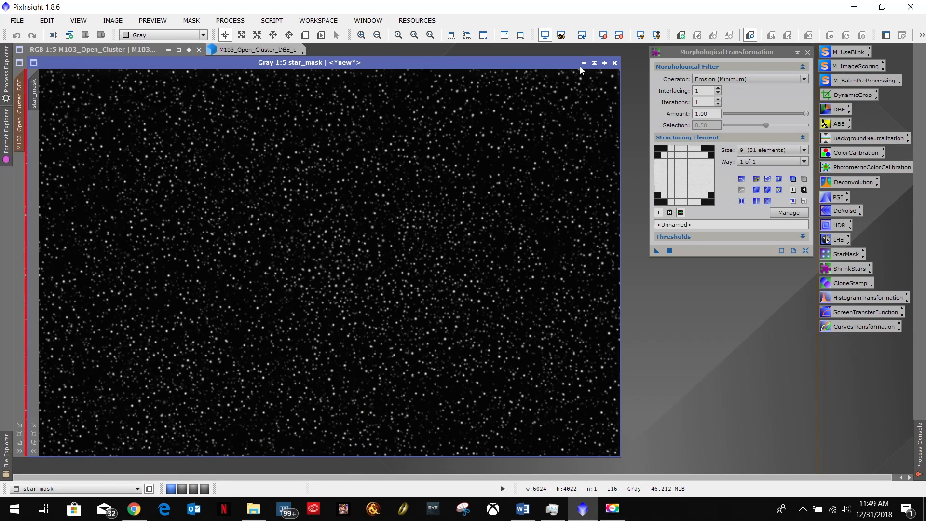
{"action": "left_click", "coordinate": [583, 63]}
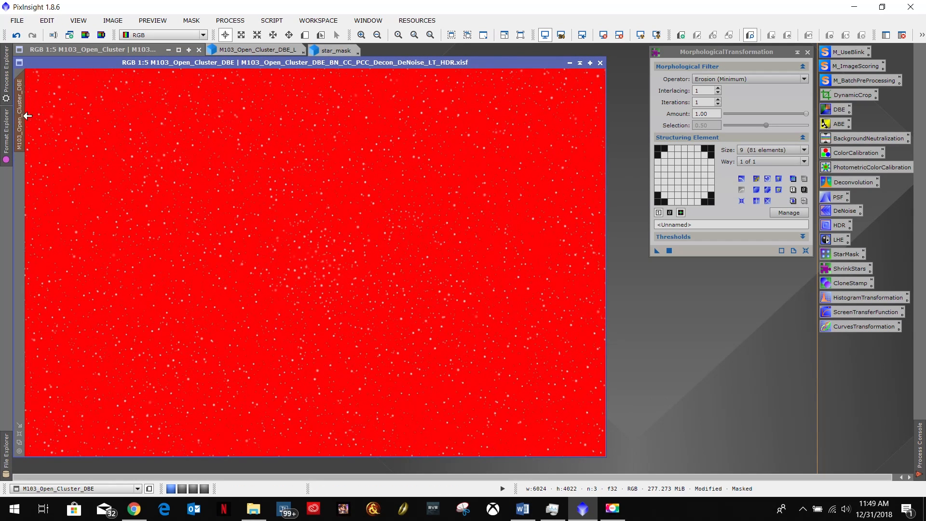
{"action": "left_click", "coordinate": [191, 20]}
{"action": "left_click", "coordinate": [196, 86]}
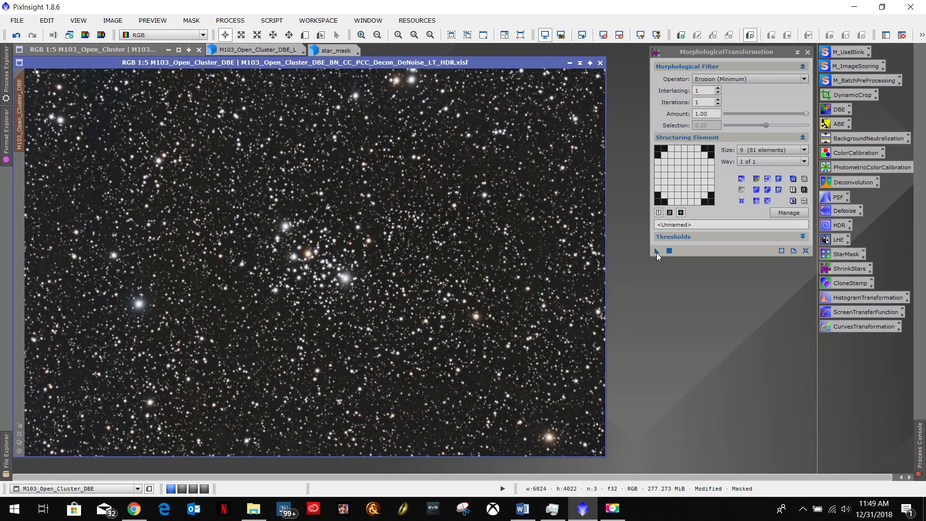
Try the Erosion (Minimum) MorphologicalTransformation on M103_Open_Cluster_DBE through star_mask and inspect the central cluster stars up close
{"action": "left_click_drag", "start_coordinate": [655, 250], "coordinate": [408, 279]}
{"action": "left_click", "coordinate": [17, 35]}
{"action": "left_click", "coordinate": [32, 35]}
{"action": "scroll", "coordinate": [233, 256], "scroll_direction": "up", "scroll_amount": 3}
{"action": "scroll", "coordinate": [234, 256], "scroll_direction": "up", "scroll_amount": 2}
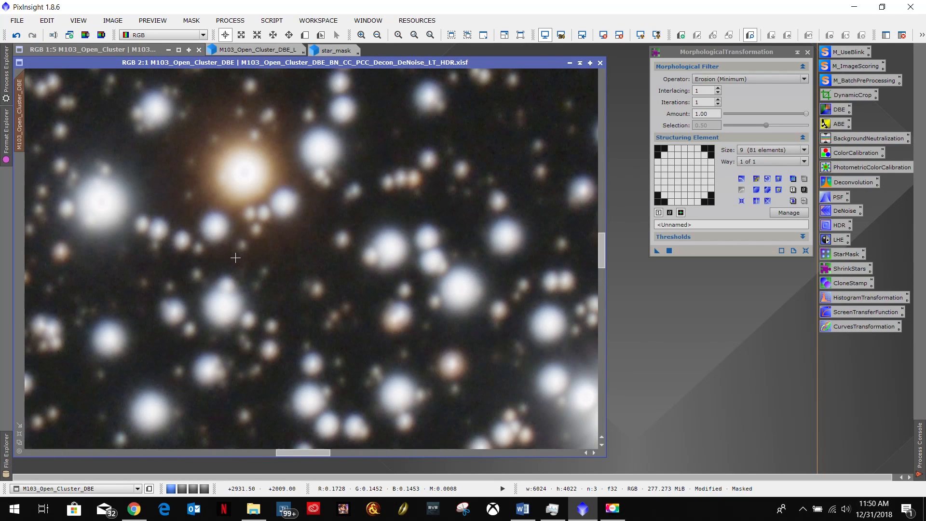
{"action": "scroll", "coordinate": [235, 257], "scroll_direction": "down", "scroll_amount": 1}
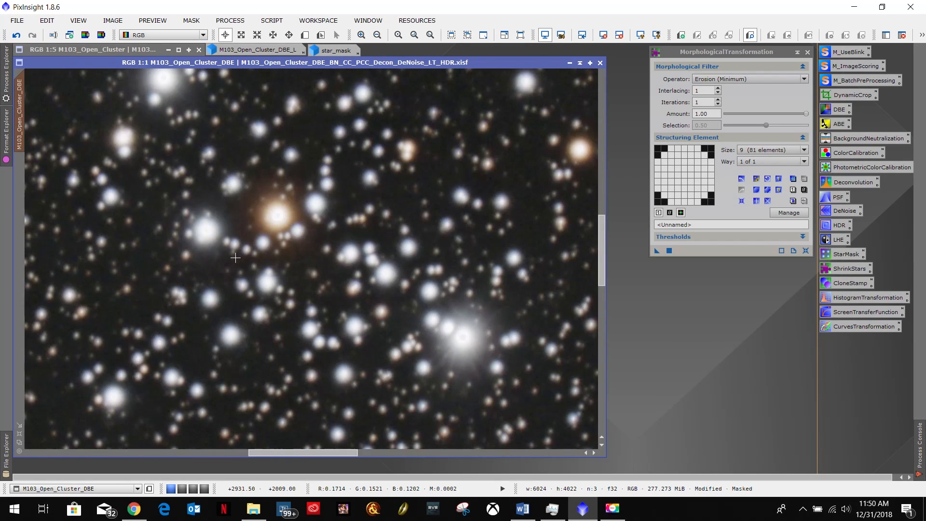
Compare the cluster stars before and after the erosion at several magnifications, ending on the eroded full view
{"action": "left_click", "coordinate": [16, 36]}
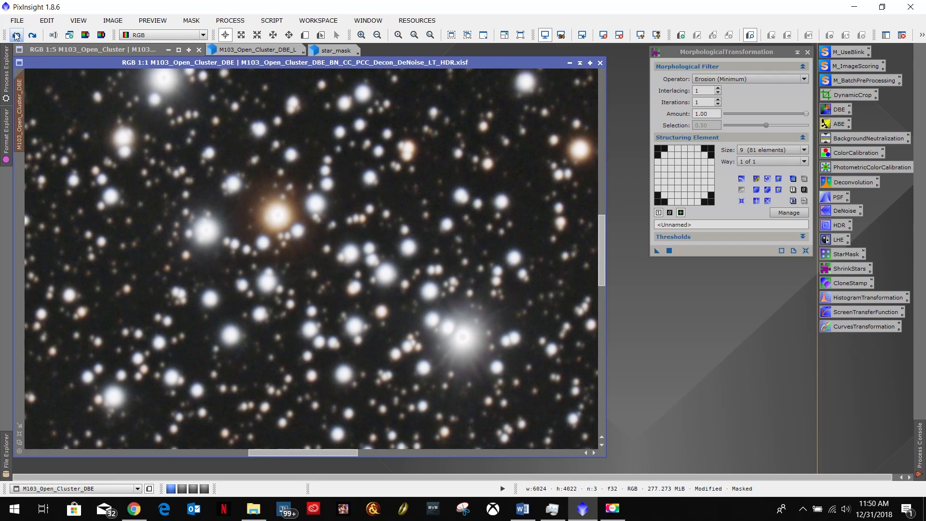
{"action": "left_click", "coordinate": [32, 35]}
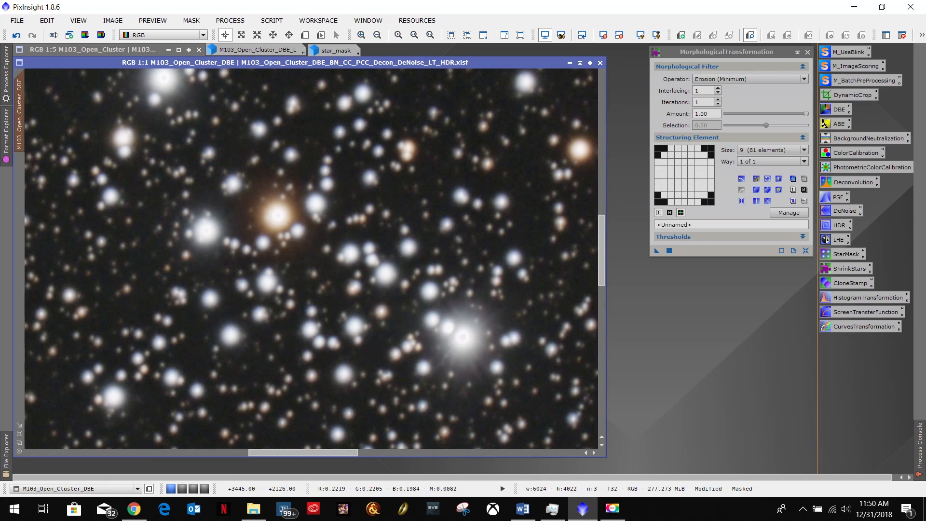
{"action": "left_click", "coordinate": [16, 35]}
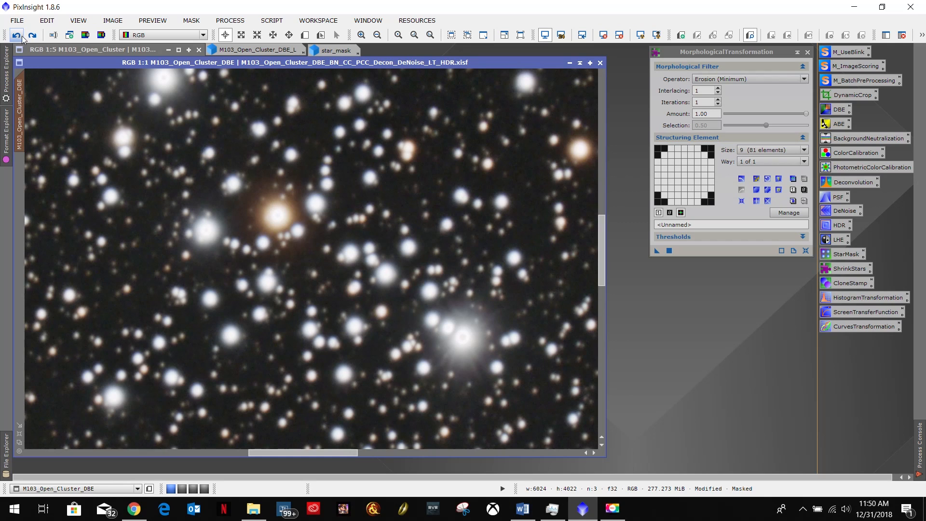
{"action": "left_click", "coordinate": [21, 39]}
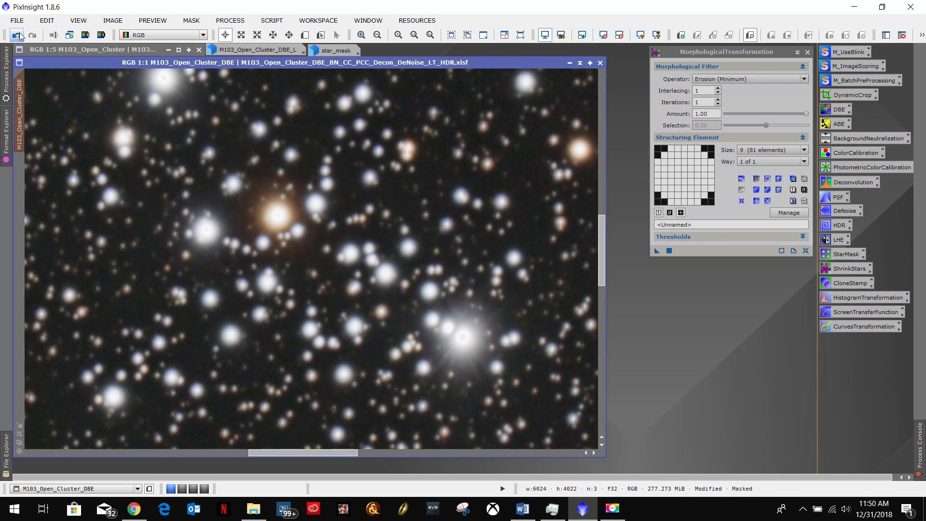
{"action": "left_click", "coordinate": [21, 37]}
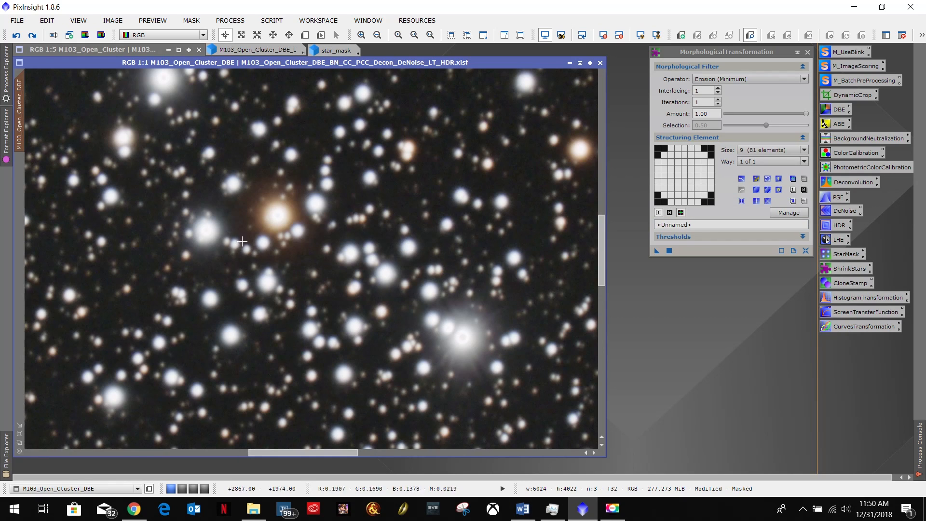
{"action": "left_click", "coordinate": [32, 35]}
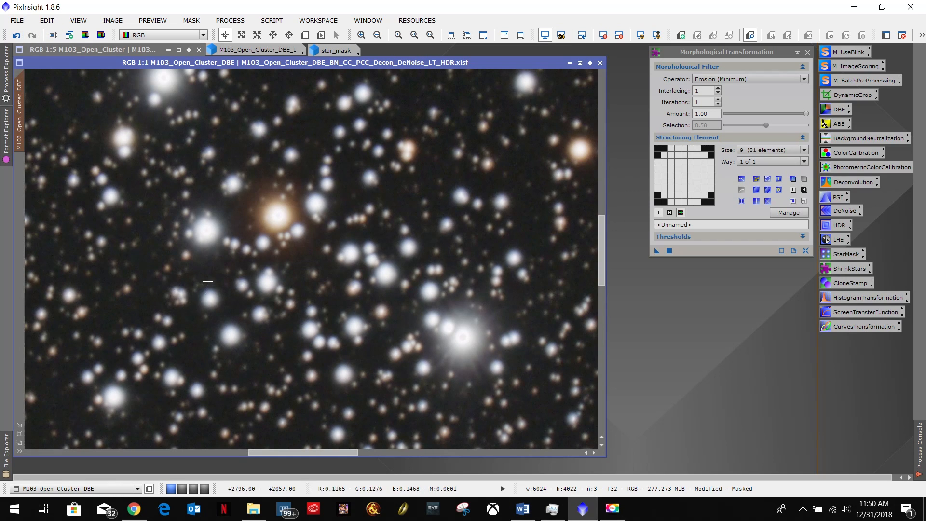
{"action": "scroll", "coordinate": [209, 282], "scroll_direction": "up", "scroll_amount": 2}
{"action": "scroll", "coordinate": [208, 281], "scroll_direction": "down", "scroll_amount": 3}
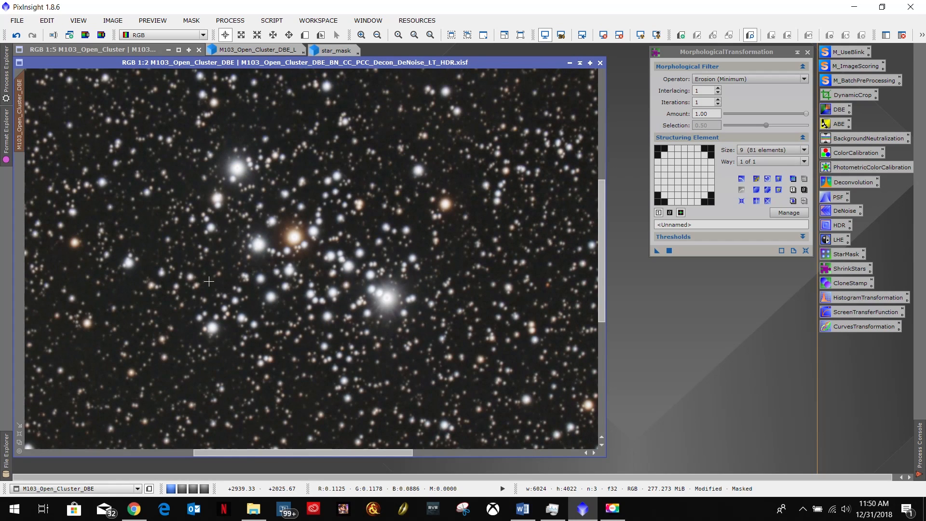
{"action": "scroll", "coordinate": [208, 281], "scroll_direction": "down", "scroll_amount": 3}
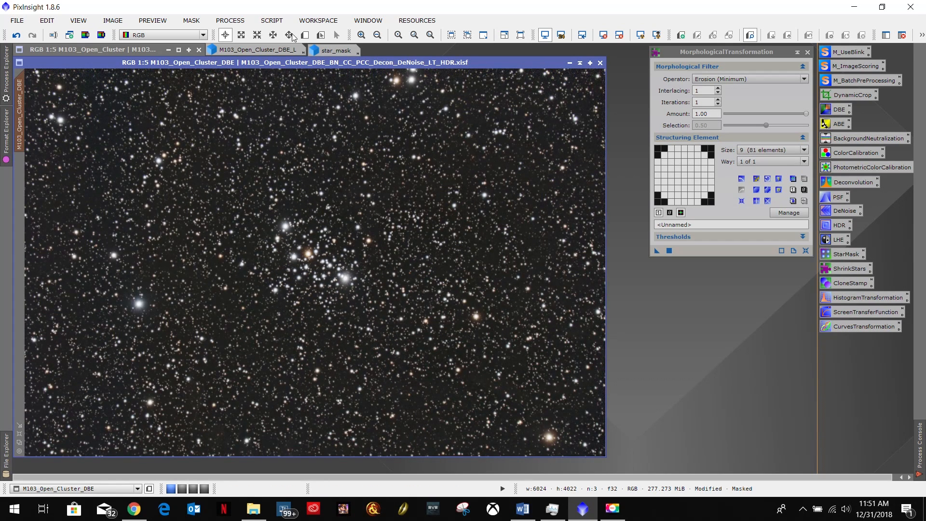
Undo the erosion and replace star_mask on M103_Open_Cluster_DBE with the luminance image M103_Open_Cluster_DBE_L, minimizing the mask window
{"action": "left_click", "coordinate": [17, 38]}
{"action": "left_click", "coordinate": [190, 21]}
{"action": "left_click", "coordinate": [195, 48]}
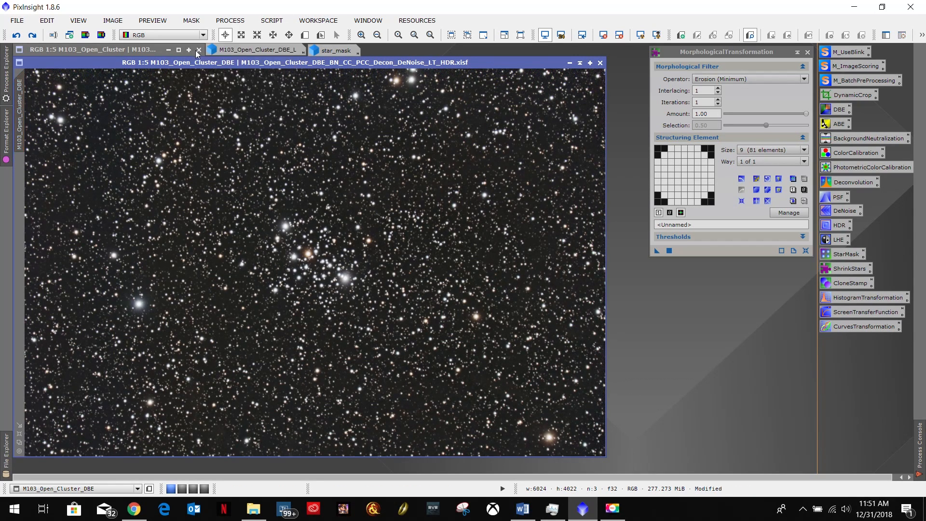
{"action": "double_click", "coordinate": [247, 49]}
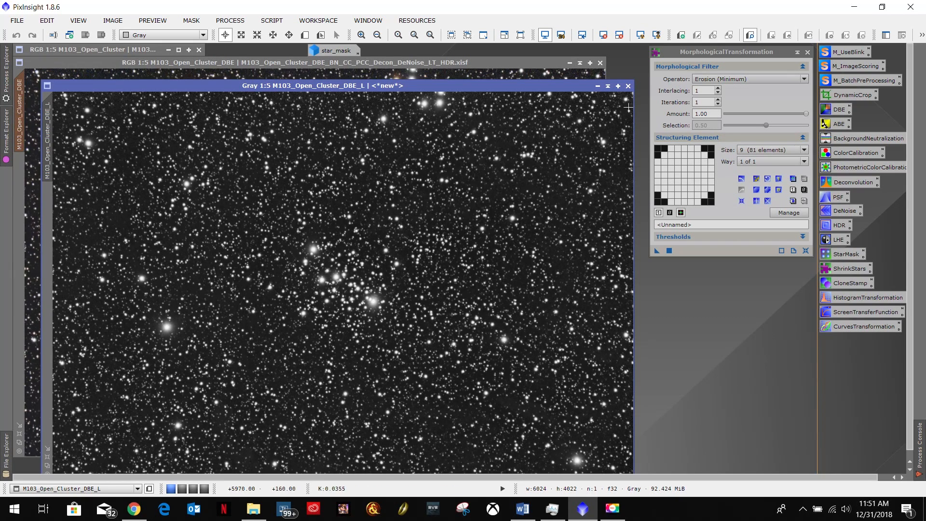
{"action": "left_click", "coordinate": [597, 85]}
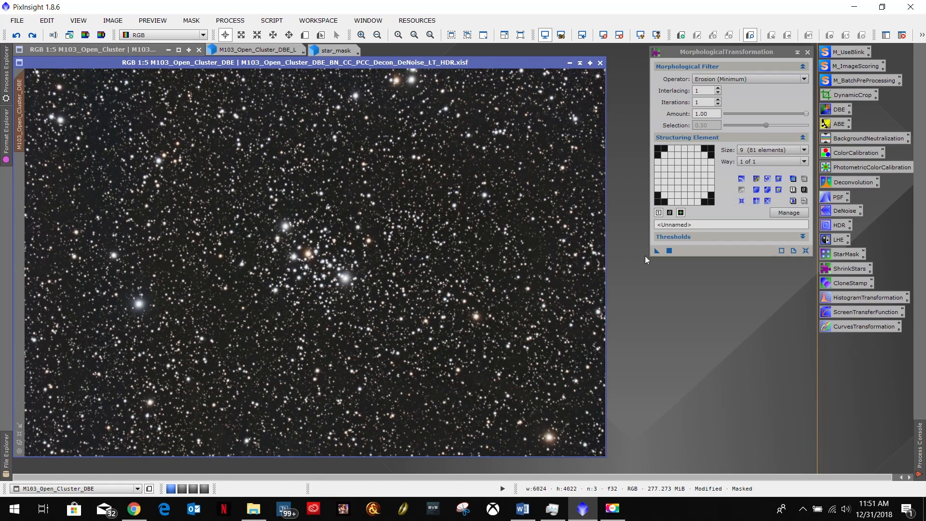
Apply the Erosion (Minimum) transformation to M103_Open_Cluster_DBE through the luminance mask, compare the stars before and after, and keep the eroded version
{"action": "left_click", "coordinate": [656, 251]}
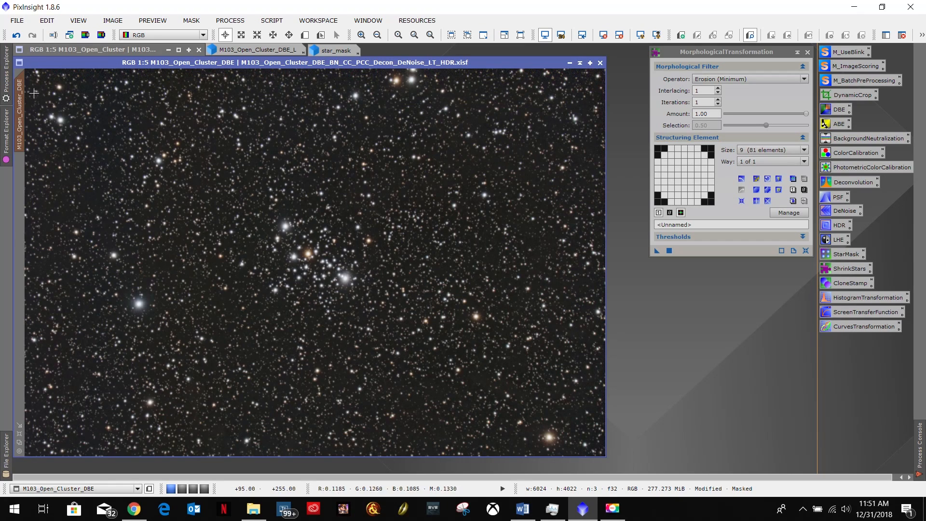
{"action": "left_click", "coordinate": [18, 37]}
{"action": "scroll", "coordinate": [210, 240], "scroll_direction": "up", "scroll_amount": 3}
{"action": "scroll", "coordinate": [210, 240], "scroll_direction": "up", "scroll_amount": 1}
{"action": "scroll", "coordinate": [211, 239], "scroll_direction": "up", "scroll_amount": 1}
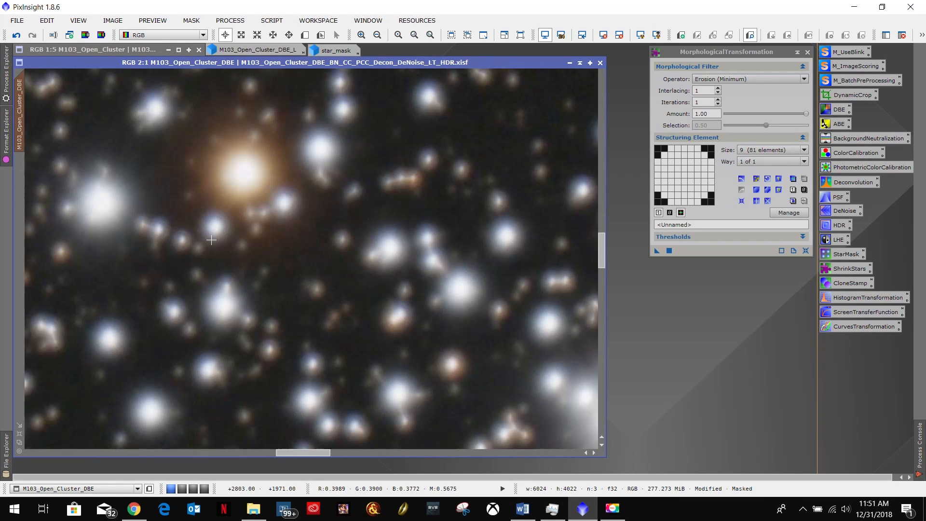
{"action": "scroll", "coordinate": [211, 239], "scroll_direction": "down", "scroll_amount": 1}
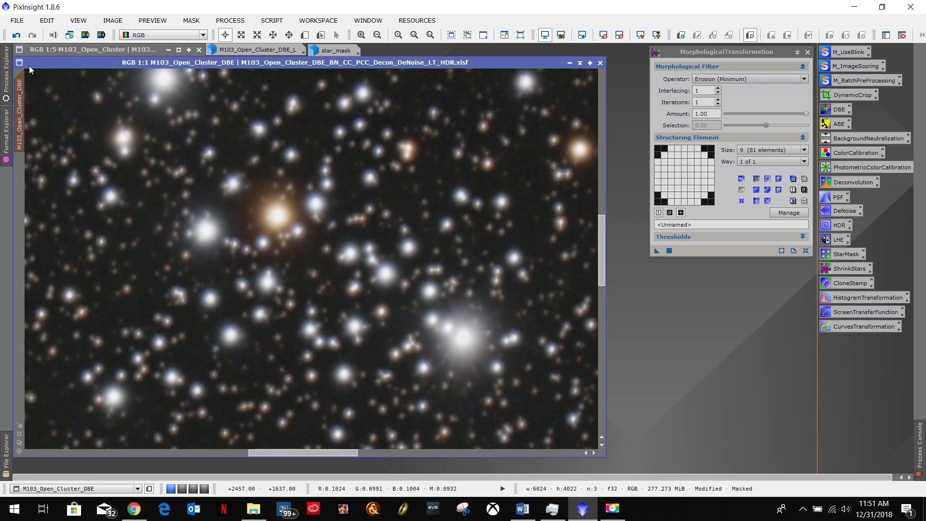
{"action": "left_click", "coordinate": [17, 37]}
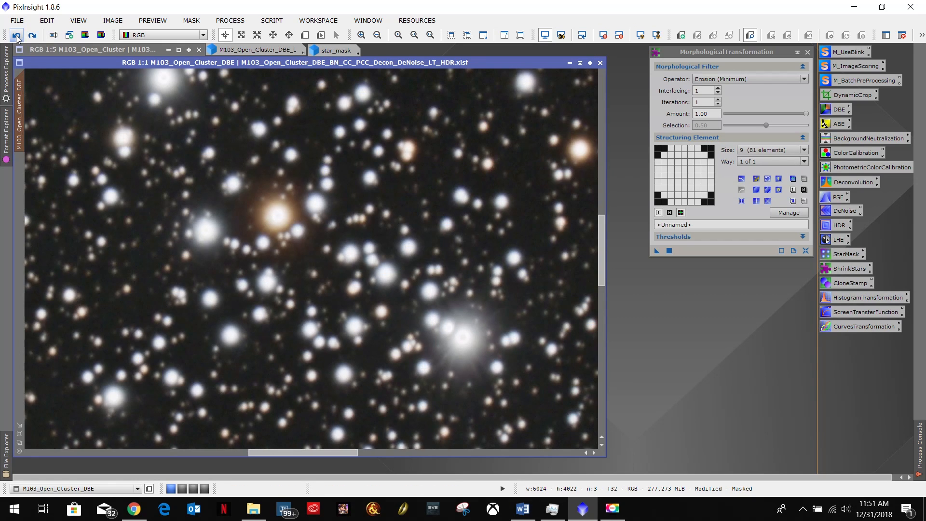
{"action": "left_click", "coordinate": [32, 36]}
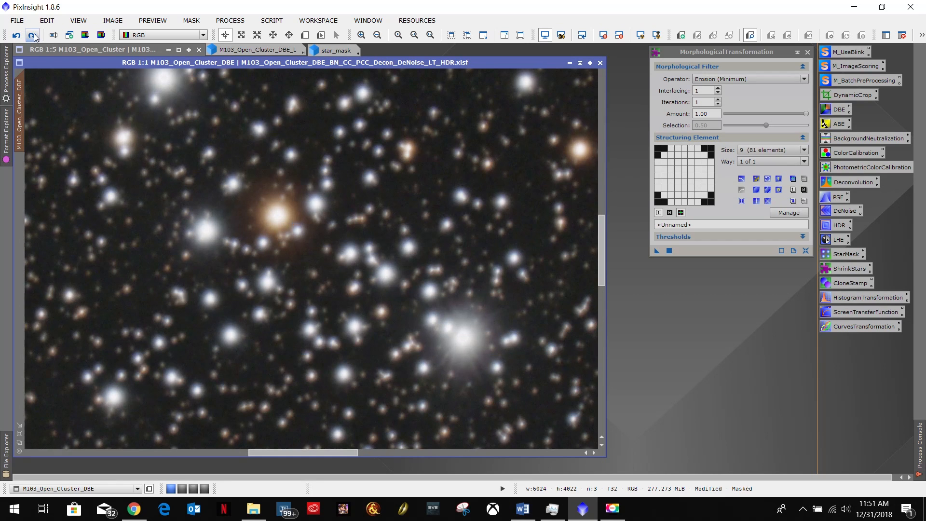
{"action": "scroll", "coordinate": [311, 258], "scroll_direction": "down", "scroll_amount": 2}
{"action": "scroll", "coordinate": [268, 218], "scroll_direction": "down", "scroll_amount": 2}
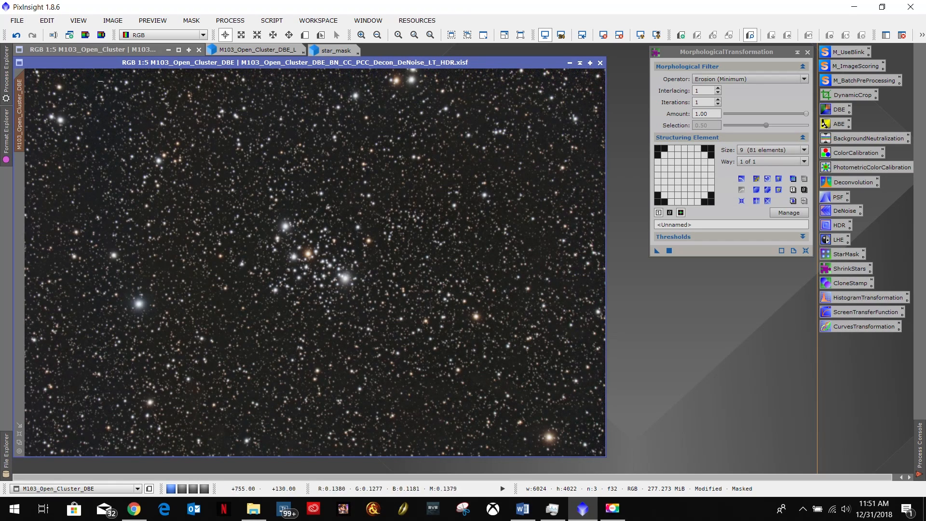
Replace the luminance mask on M103_Open_Cluster_DBE with star_mask, and minimize the star_mask window again
{"action": "left_click", "coordinate": [191, 20]}
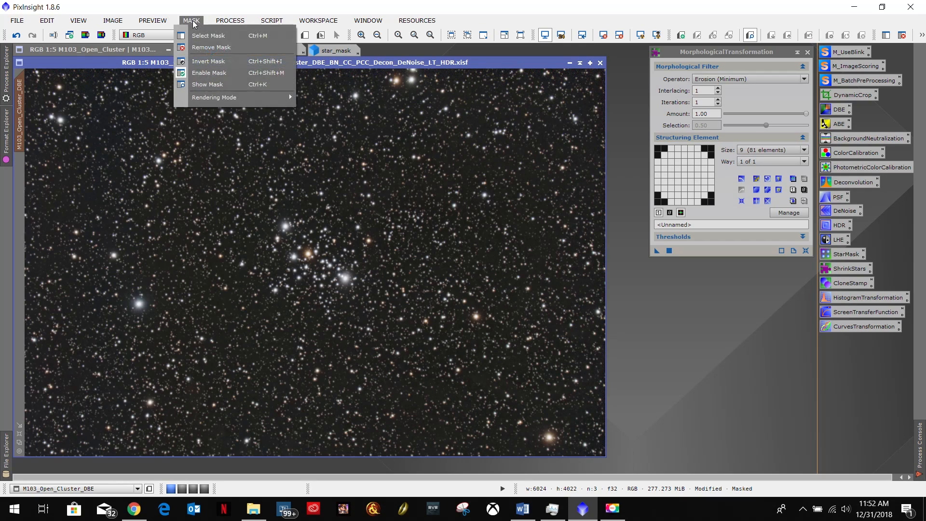
{"action": "left_click", "coordinate": [195, 46]}
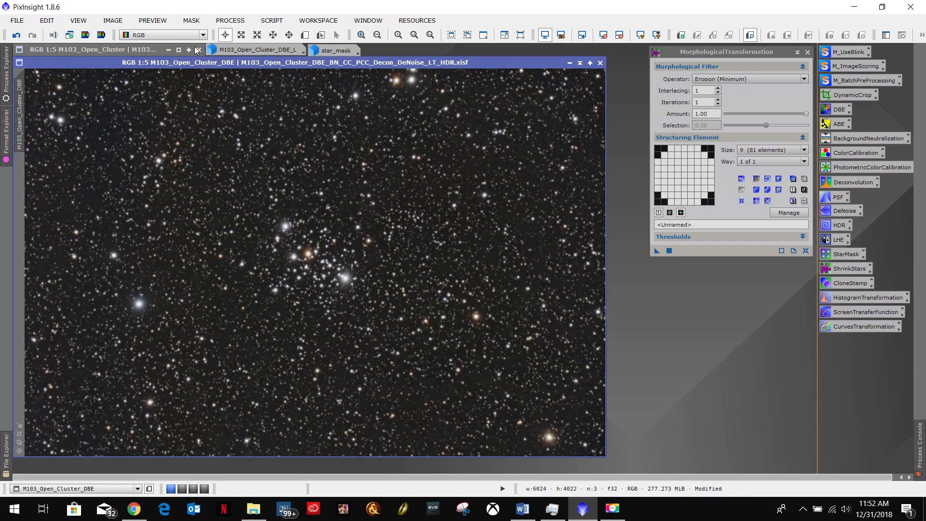
{"action": "double_click", "coordinate": [329, 50]}
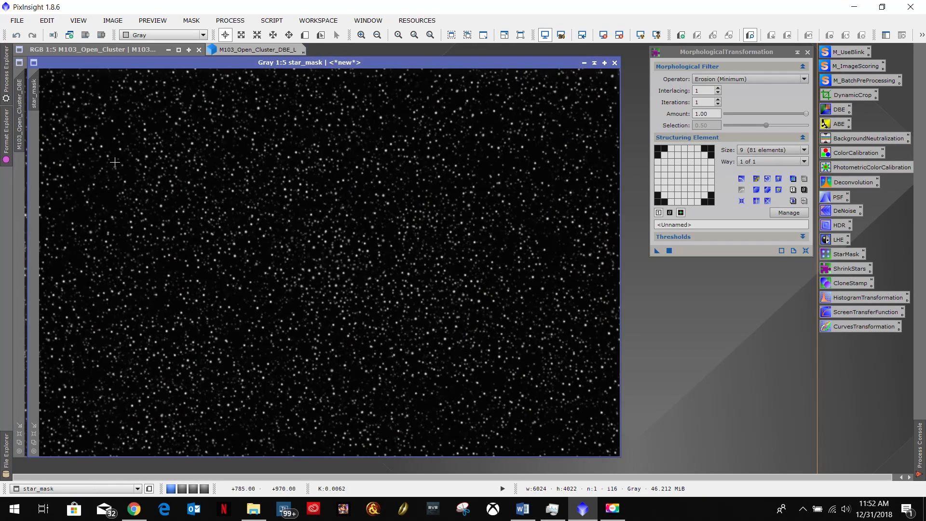
{"action": "left_click_drag", "start_coordinate": [34, 100], "coordinate": [21, 190]}
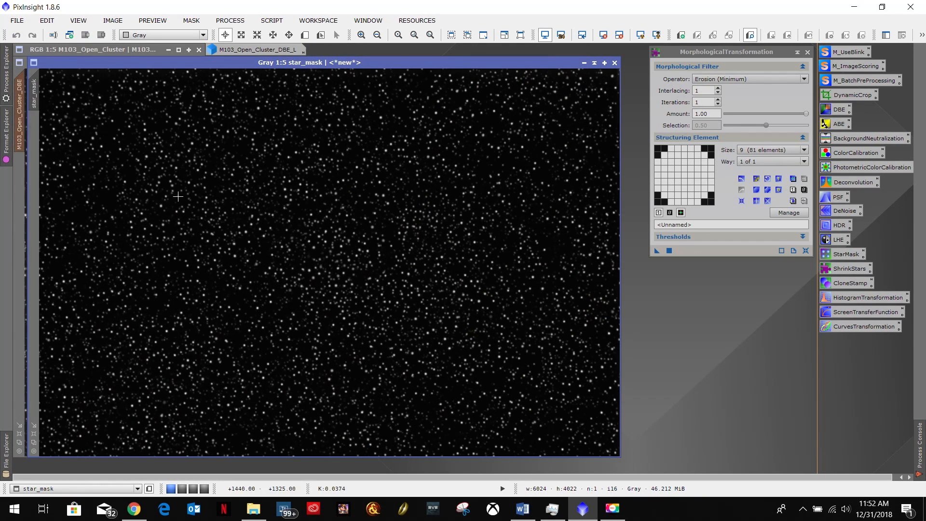
{"action": "left_click", "coordinate": [584, 62]}
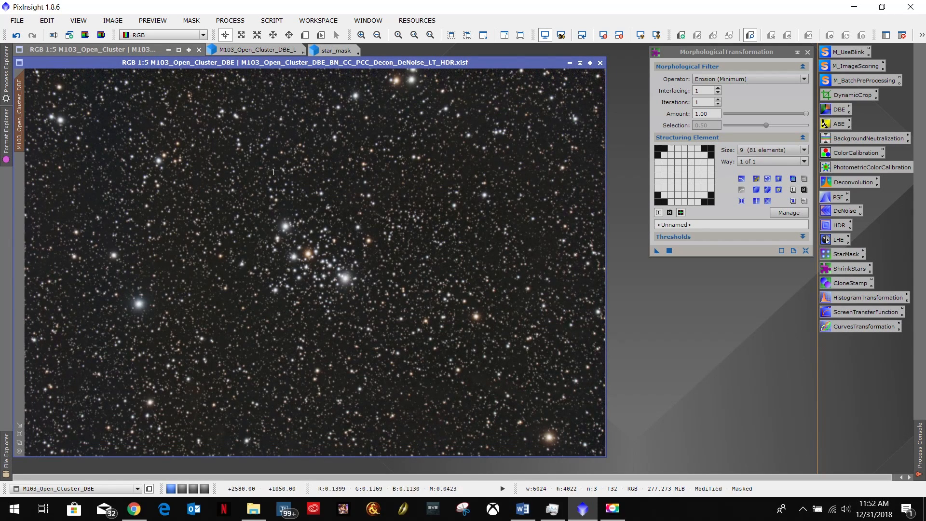
Try a second erosion on M103_Open_Cluster_DBE through star_mask, inspect the stars up close, and undo it
{"action": "left_click_drag", "start_coordinate": [655, 250], "coordinate": [383, 255]}
{"action": "scroll", "coordinate": [244, 218], "scroll_direction": "up", "scroll_amount": 1}
{"action": "scroll", "coordinate": [244, 217], "scroll_direction": "up", "scroll_amount": 4}
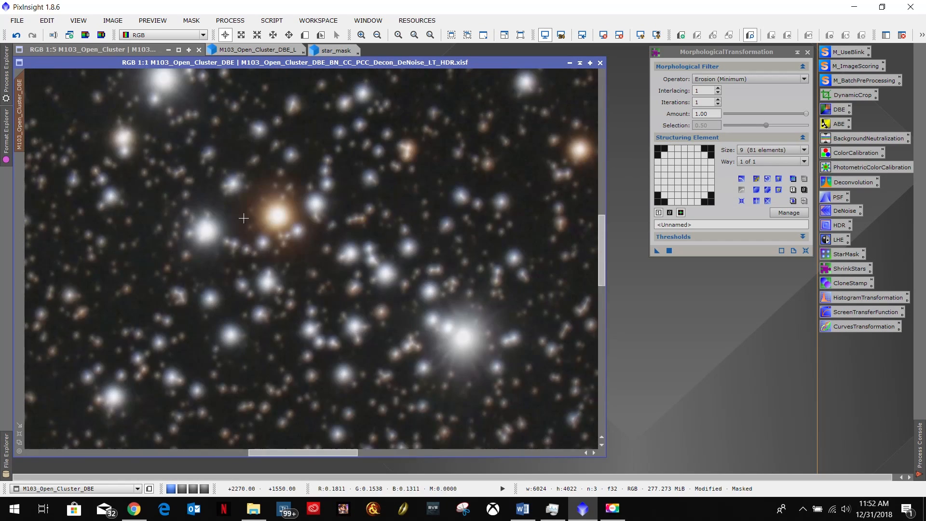
{"action": "scroll", "coordinate": [244, 218], "scroll_direction": "down", "scroll_amount": 1}
{"action": "scroll", "coordinate": [243, 218], "scroll_direction": "down", "scroll_amount": 2}
{"action": "scroll", "coordinate": [244, 218], "scroll_direction": "down", "scroll_amount": 2}
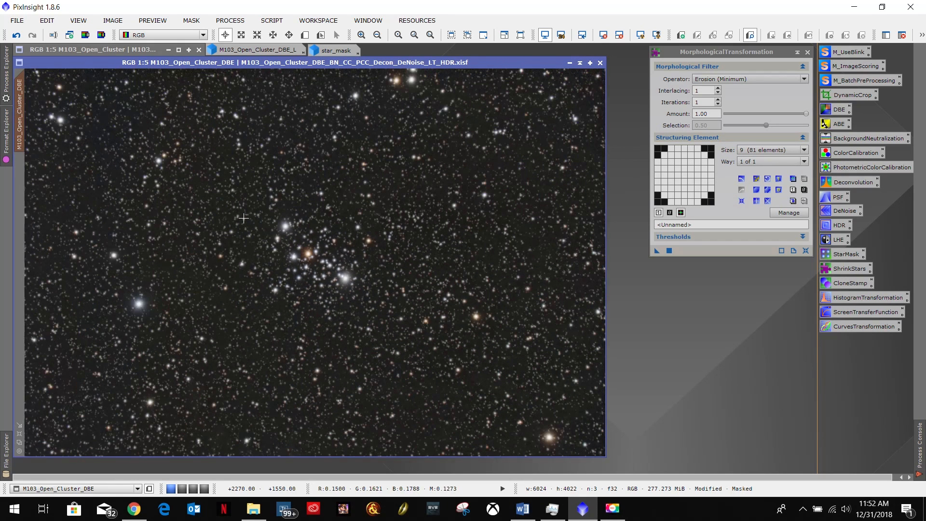
{"action": "left_click", "coordinate": [14, 36]}
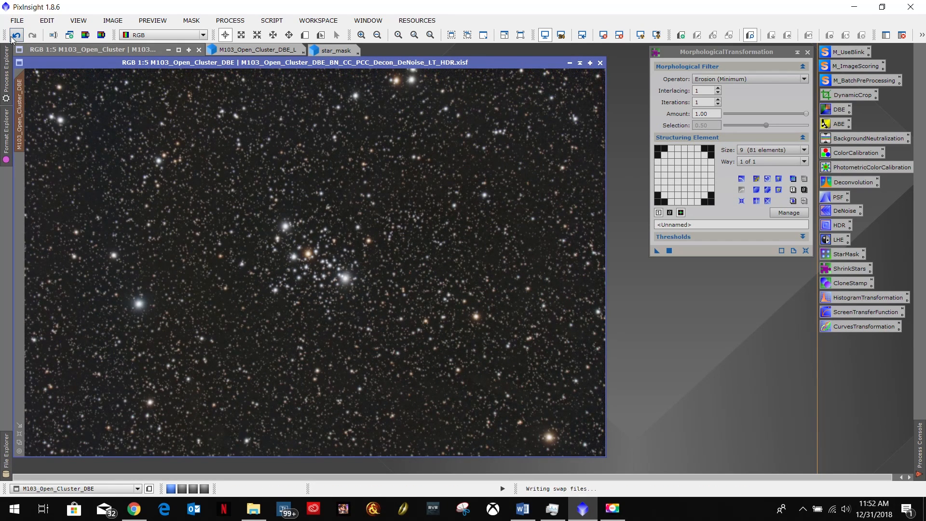
Redo the erosion made through star_mask on M103_Open_Cluster_DBE, and remove the mask from the image
{"action": "left_click", "coordinate": [34, 37]}
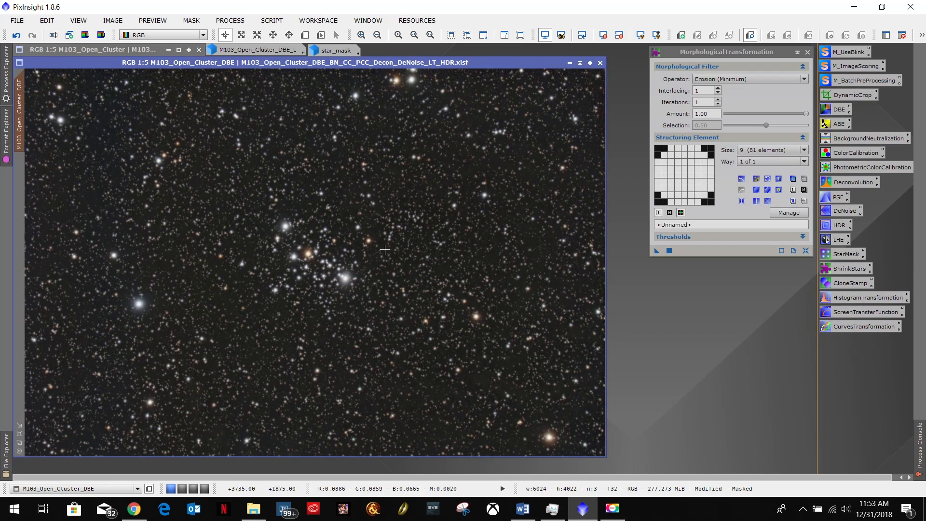
{"action": "left_click", "coordinate": [194, 23]}
{"action": "left_click", "coordinate": [211, 47]}
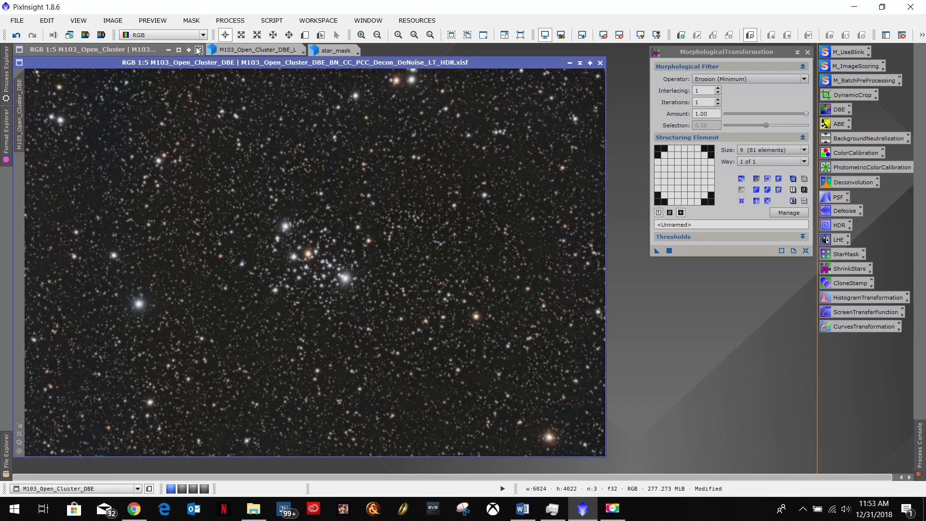
Save M103_Open_Cluster_DBE as an XISF file with _Details added to its name, using 32-bit IEEE 754 floating point
{"action": "left_click", "coordinate": [17, 20]}
{"action": "left_click", "coordinate": [35, 110]}
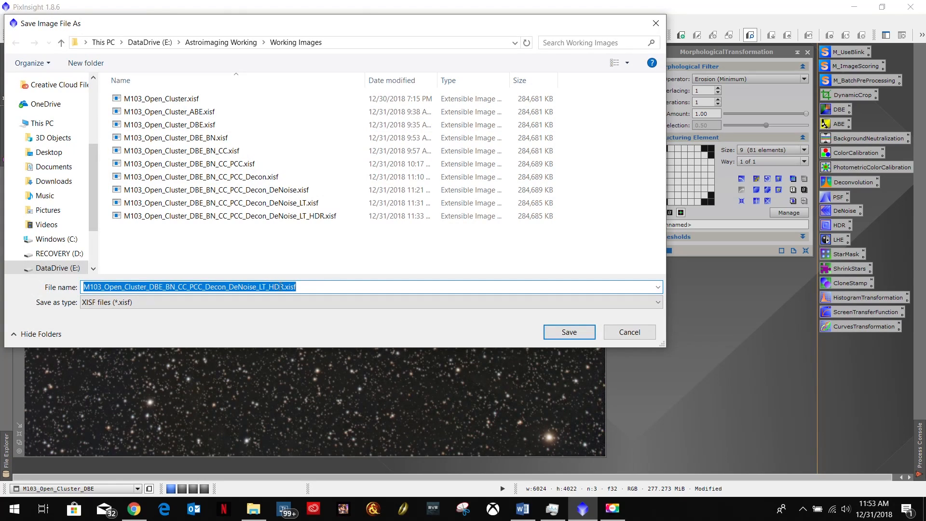
{"action": "left_click", "coordinate": [284, 287]}
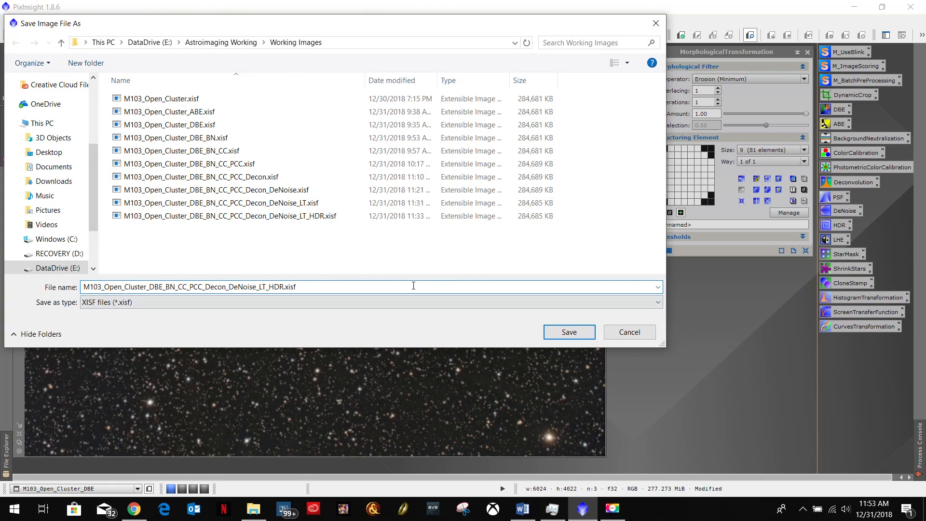
{"action": "type", "text": "_Details"}
{"action": "left_click", "coordinate": [569, 332]}
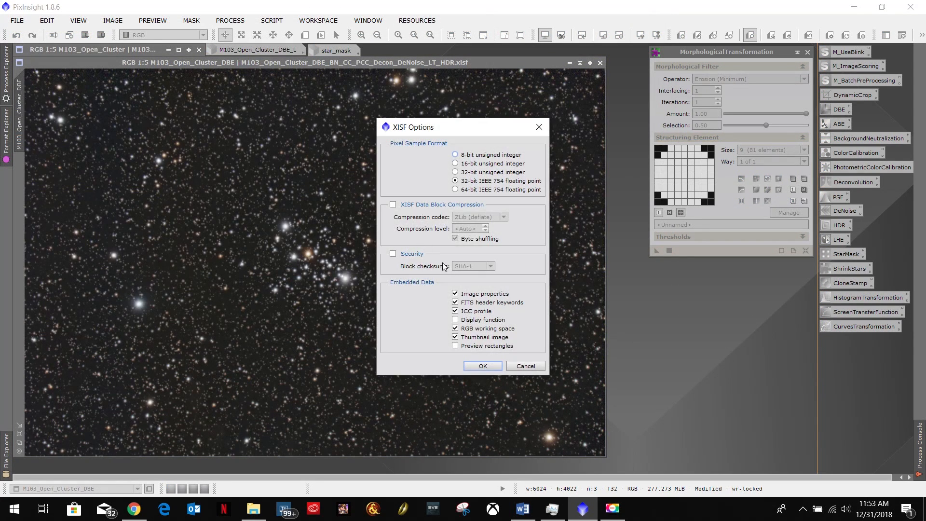
{"action": "left_click", "coordinate": [485, 370]}
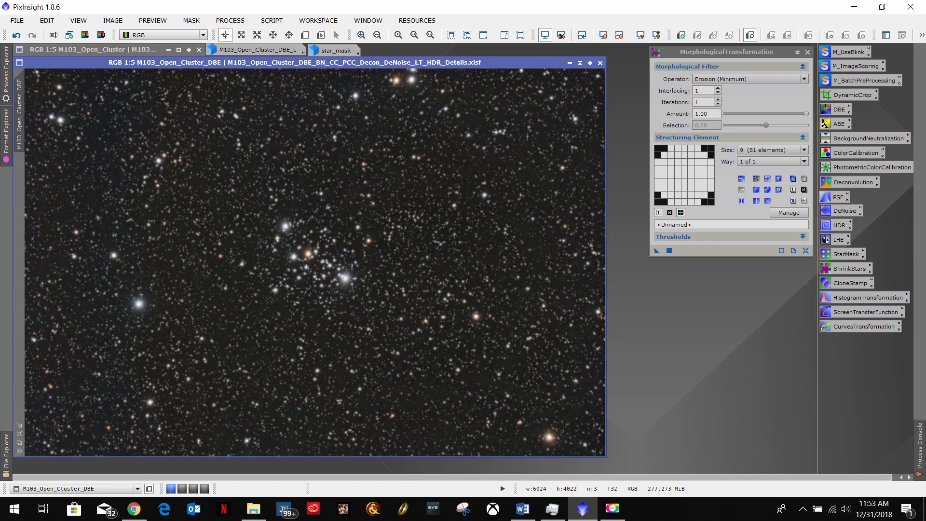
Review item 12, Saturate and Contrast, in the Word workflow notes, and return to PixInsight to close MorphologicalTransformation
{"action": "left_click", "coordinate": [522, 508]}
{"action": "left_click_drag", "start_coordinate": [584, 379], "coordinate": [494, 376]}
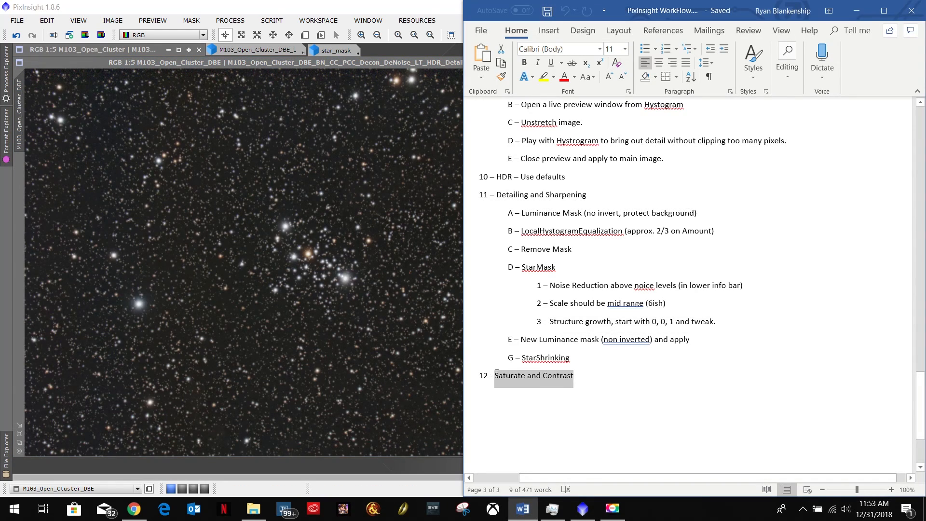
{"action": "left_click", "coordinate": [608, 376]}
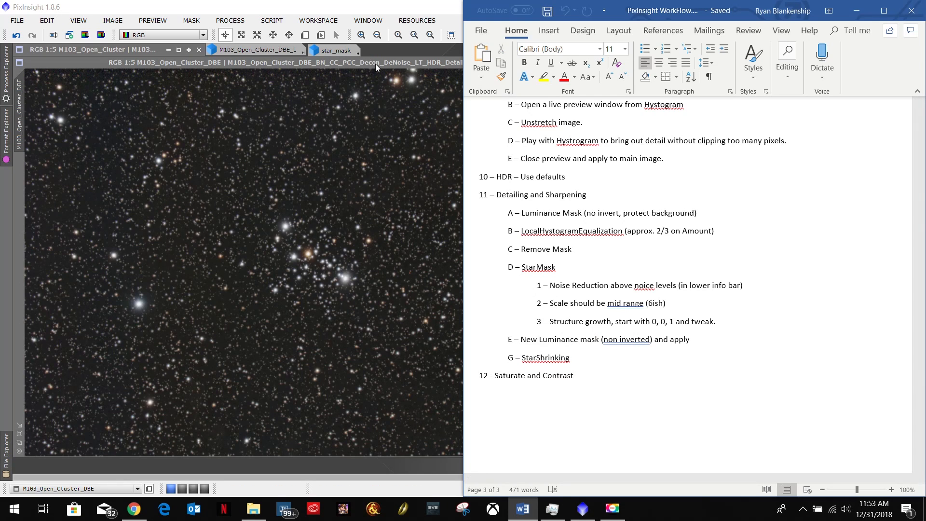
{"action": "left_click", "coordinate": [375, 64]}
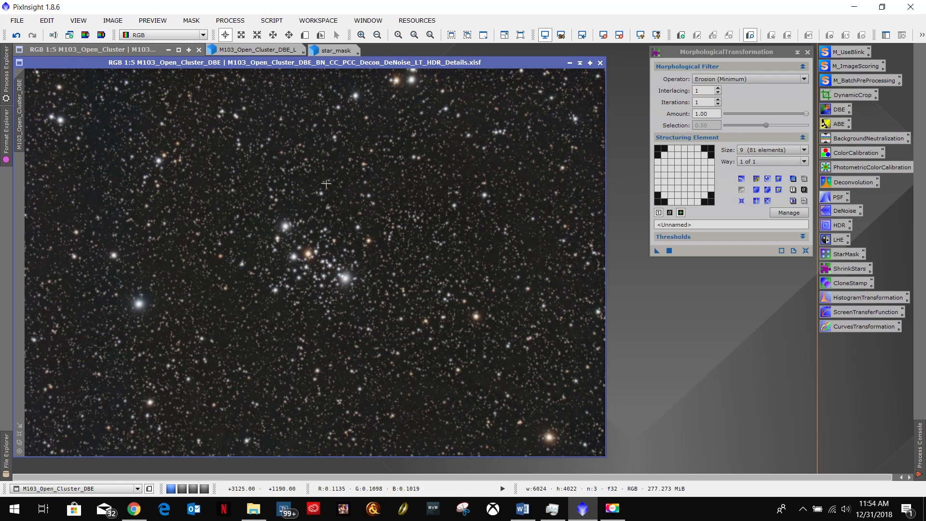
{"action": "left_click", "coordinate": [807, 53]}
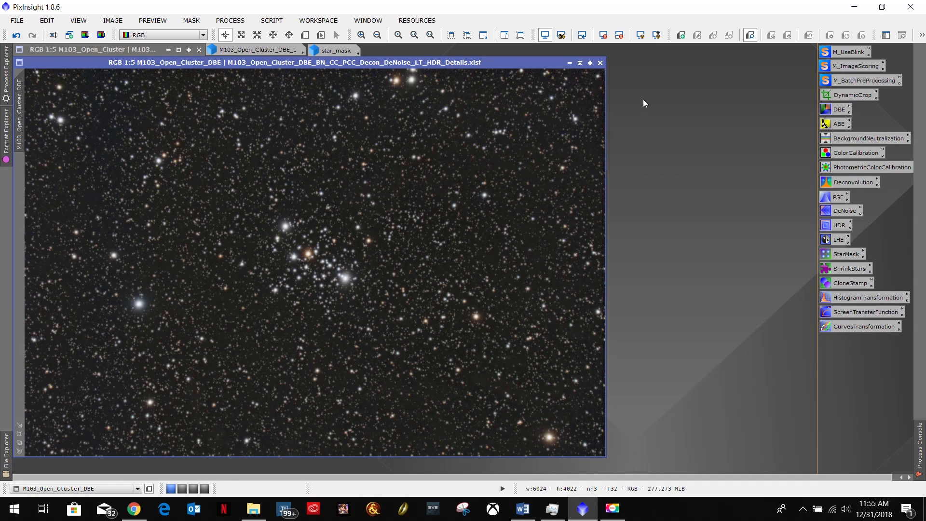
Open M103 Open Cluster First Attempt.jpg and show it at 1:5 beside M103_Open_Cluster_DBE to compare the two images
{"action": "key", "text": "ctrl+o"}
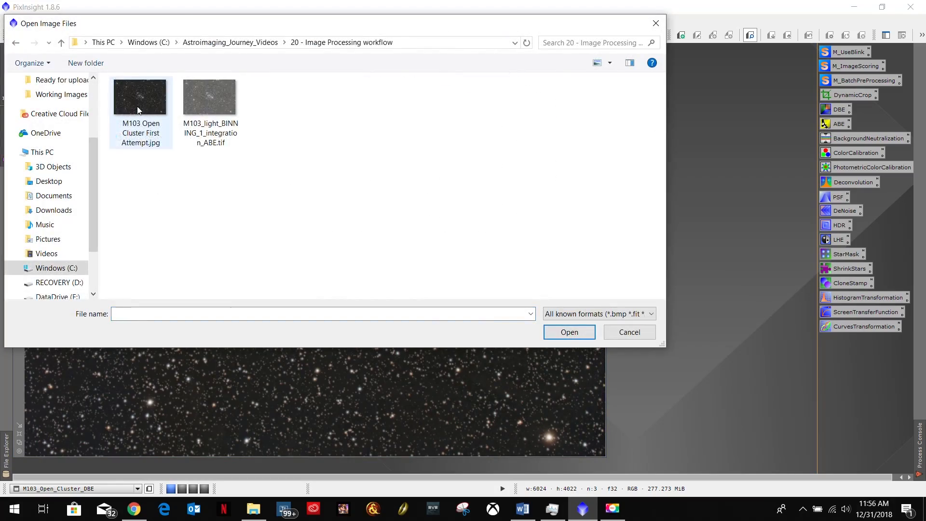
{"action": "double_click", "coordinate": [152, 144]}
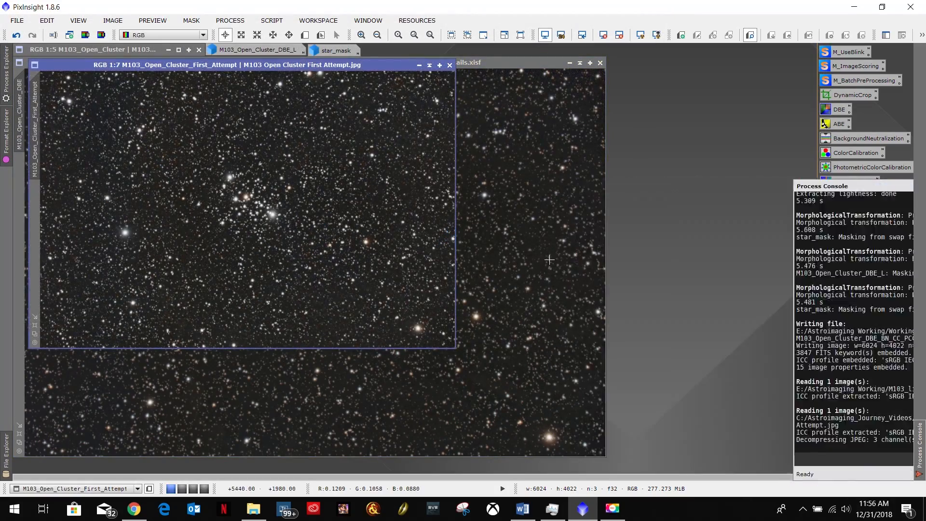
{"action": "left_click", "coordinate": [34, 326]}
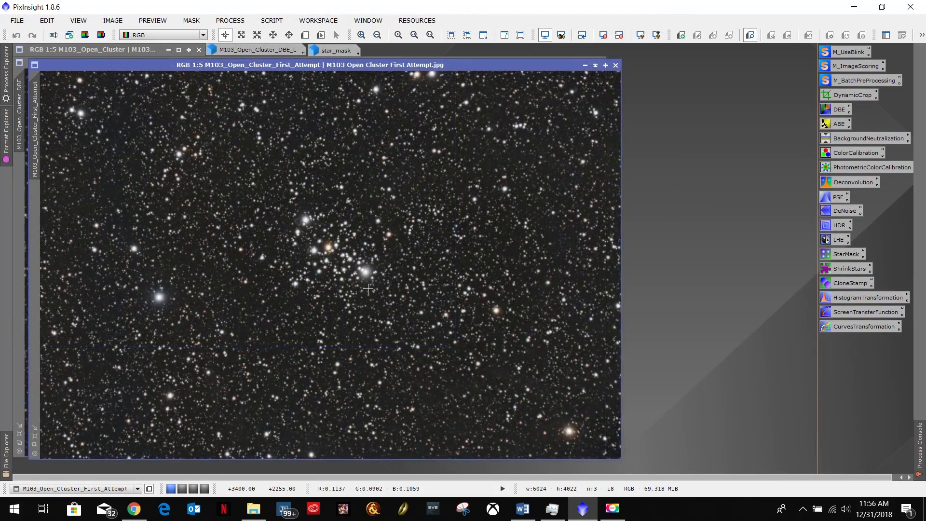
{"action": "left_click_drag", "start_coordinate": [148, 65], "coordinate": [439, 62]}
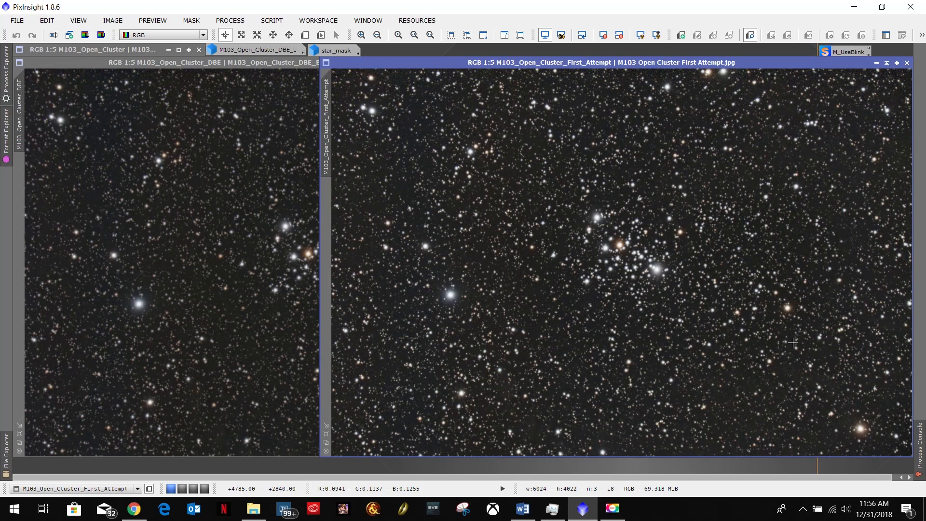
{"action": "left_click", "coordinate": [251, 63]}
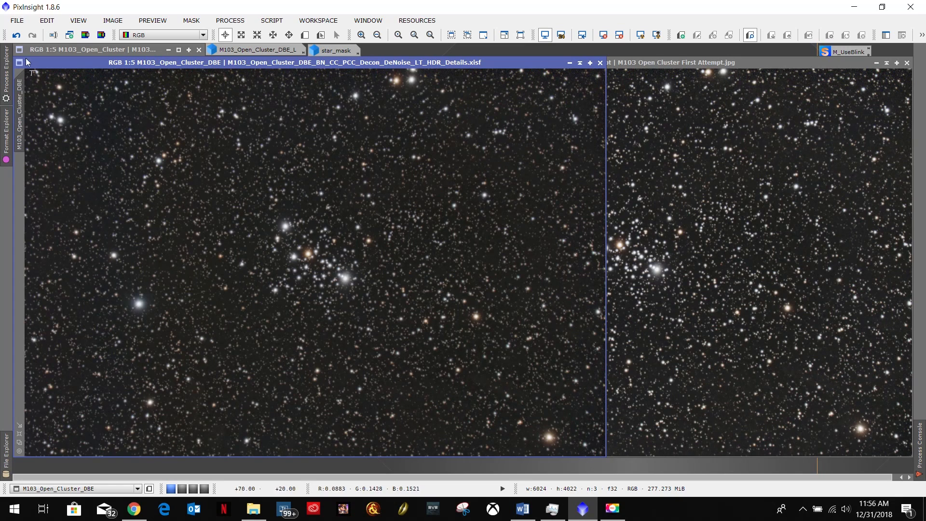
Save M103_Open_Cluster_DBE as a TIFF in Working Images, with 32-bit floating point samples and no compression
{"action": "left_click", "coordinate": [18, 21]}
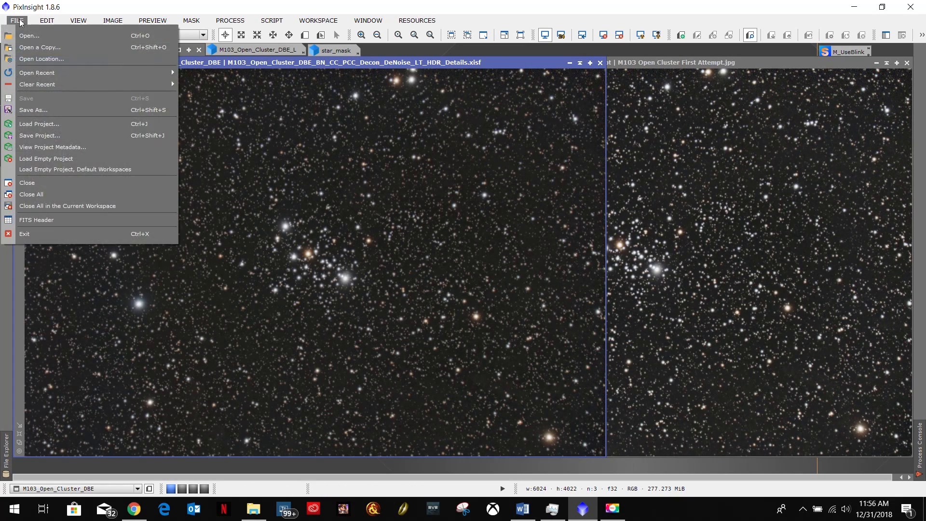
{"action": "left_click", "coordinate": [50, 110]}
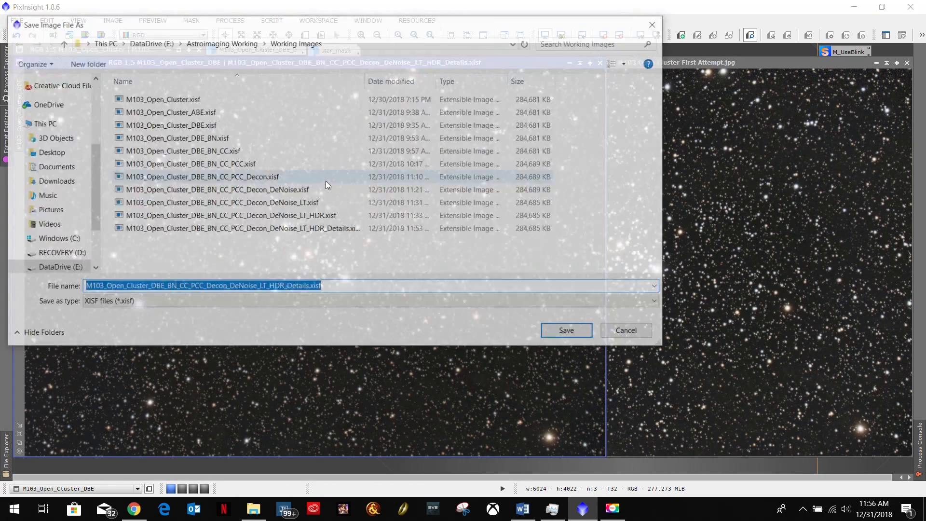
{"action": "left_click", "coordinate": [218, 299]}
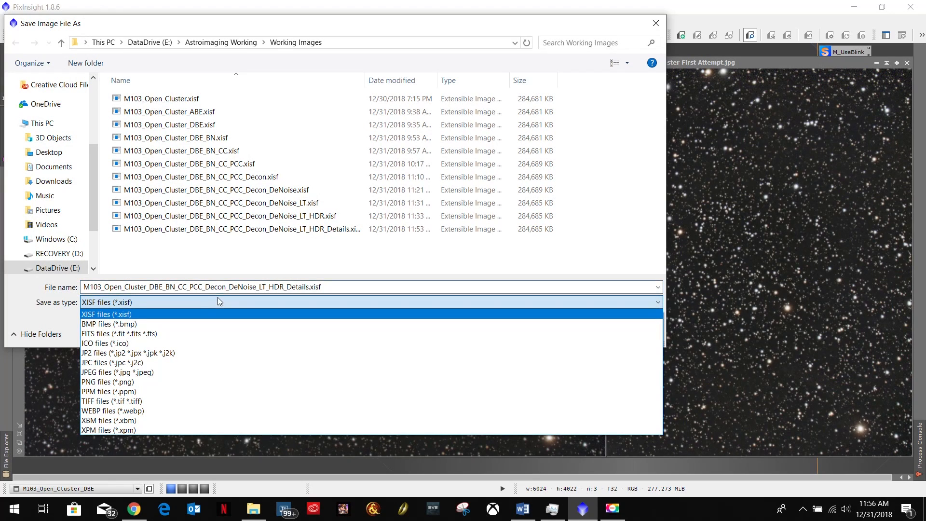
{"action": "left_click", "coordinate": [176, 399]}
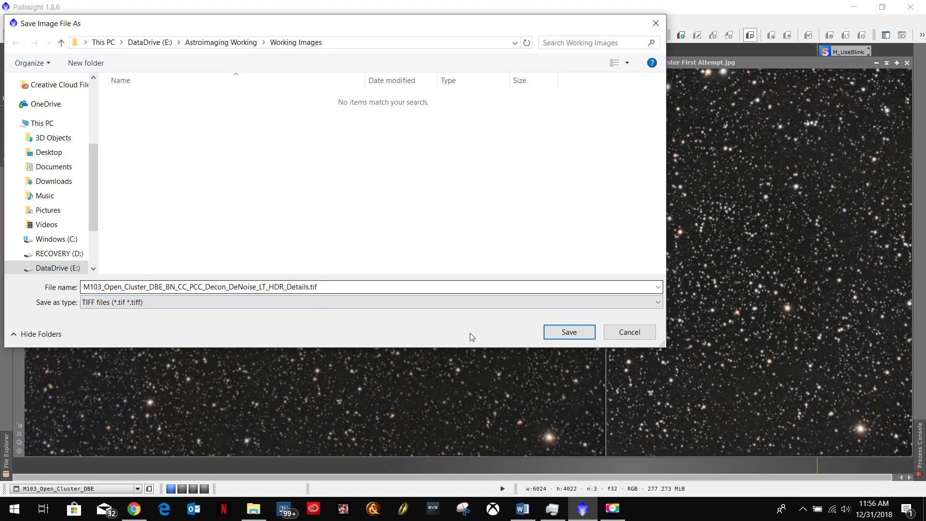
{"action": "left_click", "coordinate": [569, 333]}
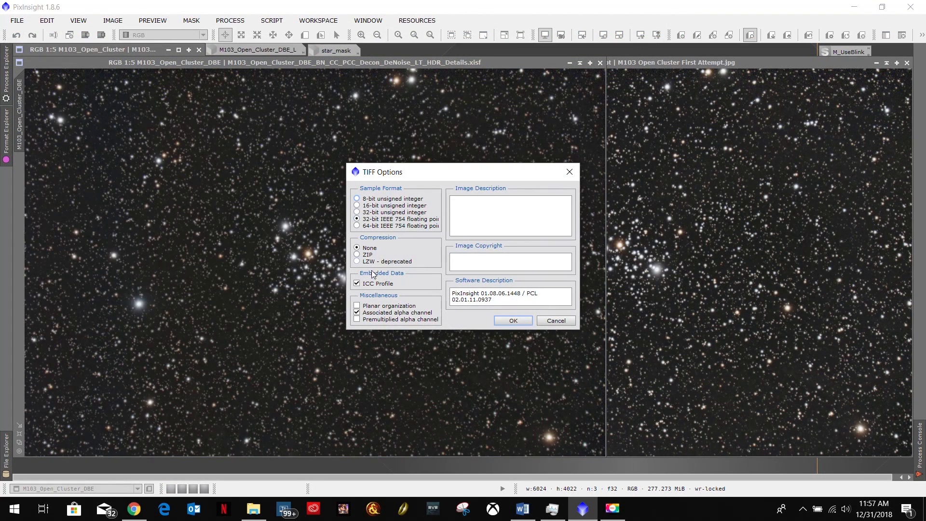
{"action": "left_click", "coordinate": [513, 322]}
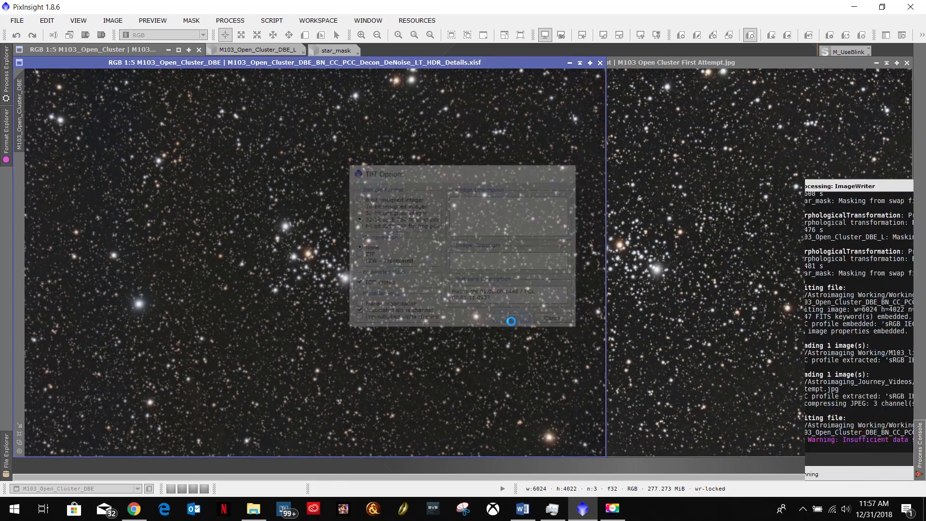
Save M103_Open_Cluster_DBE as a JPEG at maximum quality in Working Images, accepting the reduced numerical accuracy
{"action": "left_click", "coordinate": [17, 20]}
{"action": "left_click", "coordinate": [58, 101]}
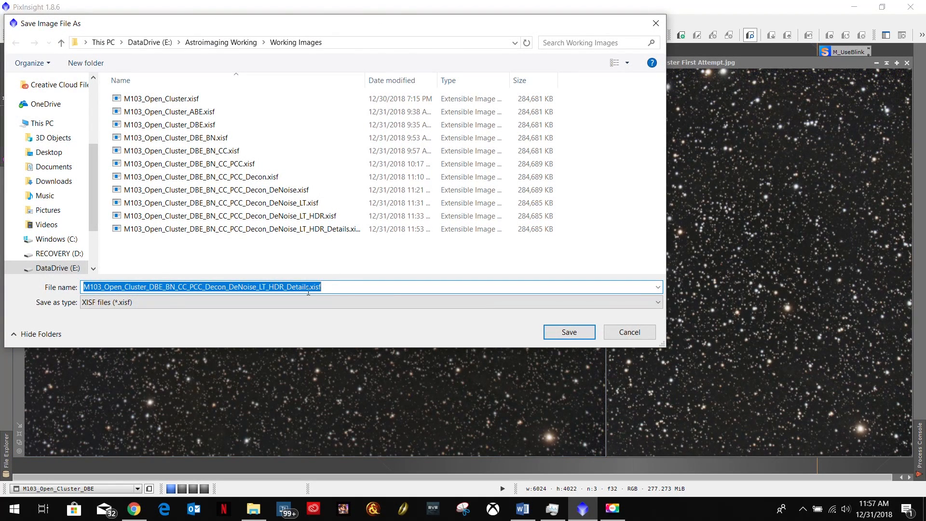
{"action": "left_click", "coordinate": [151, 301]}
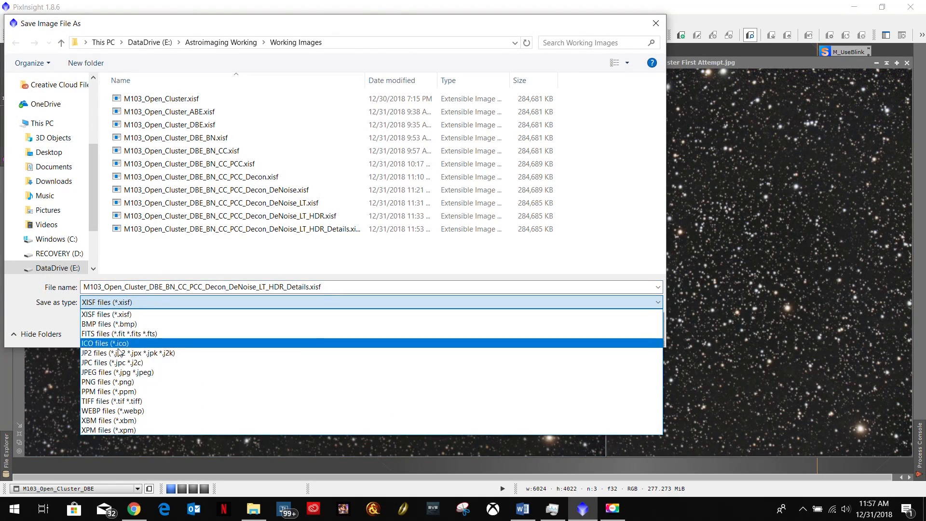
{"action": "left_click", "coordinate": [117, 401]}
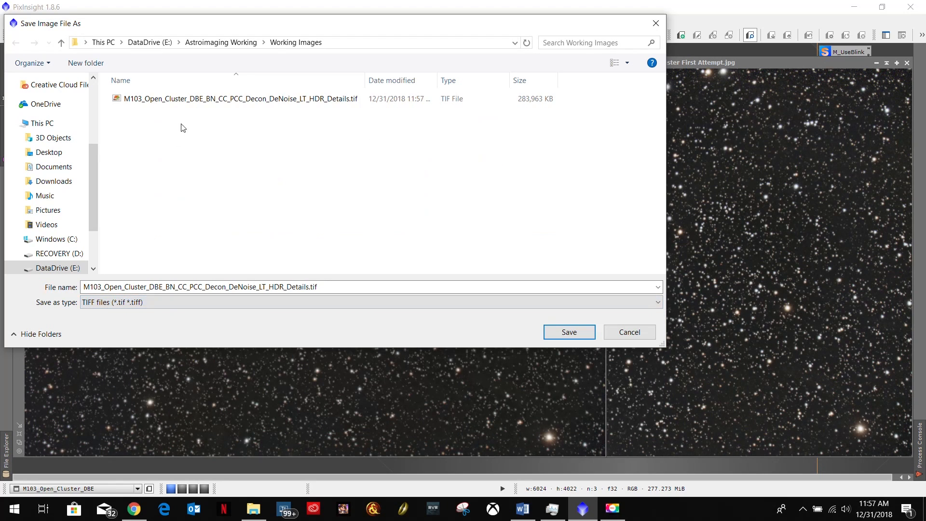
{"action": "left_click", "coordinate": [160, 299]}
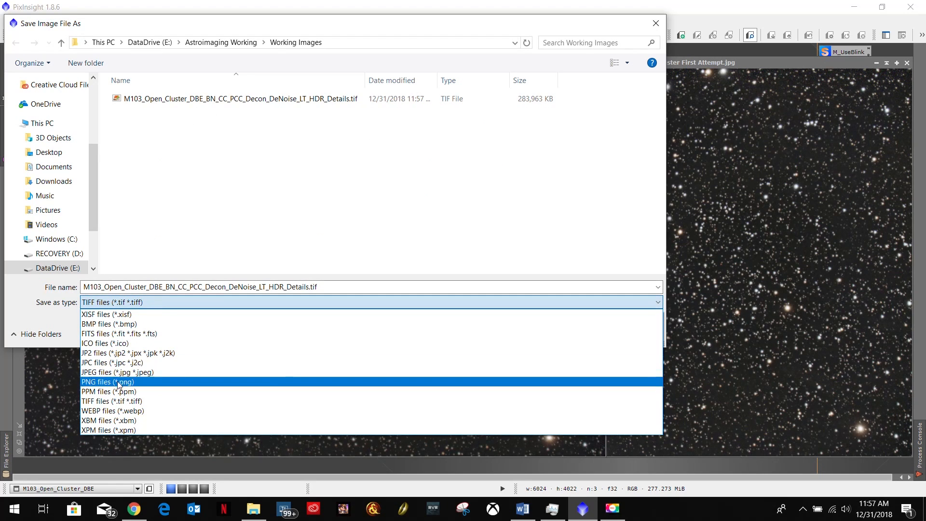
{"action": "left_click", "coordinate": [120, 371]}
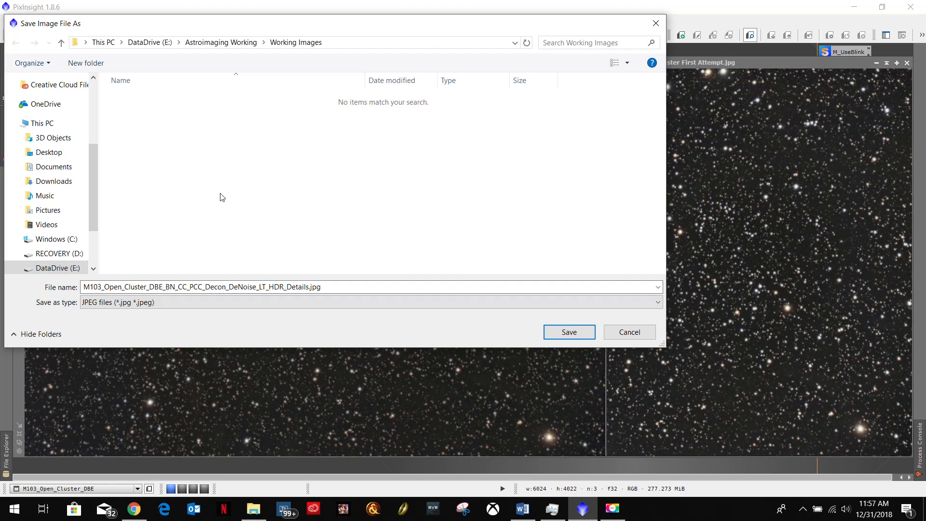
{"action": "left_click", "coordinate": [547, 331]}
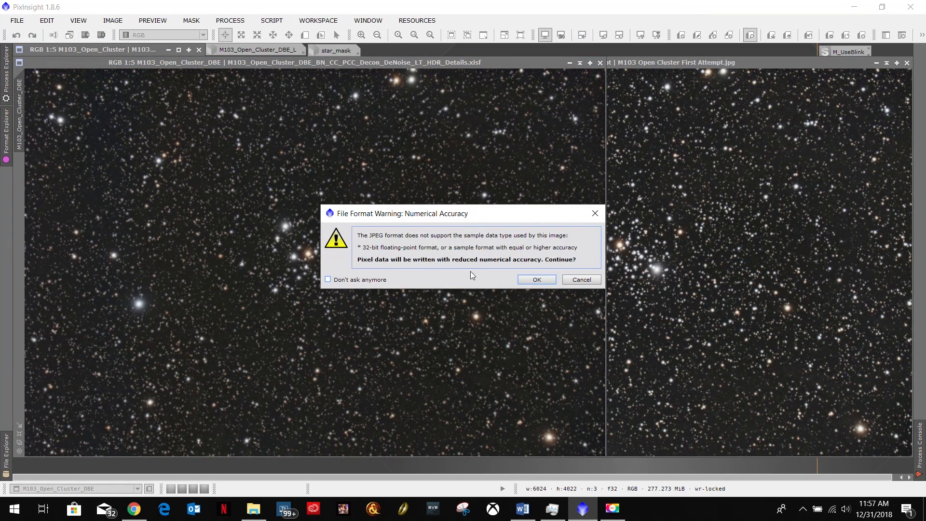
{"action": "left_click", "coordinate": [536, 279]}
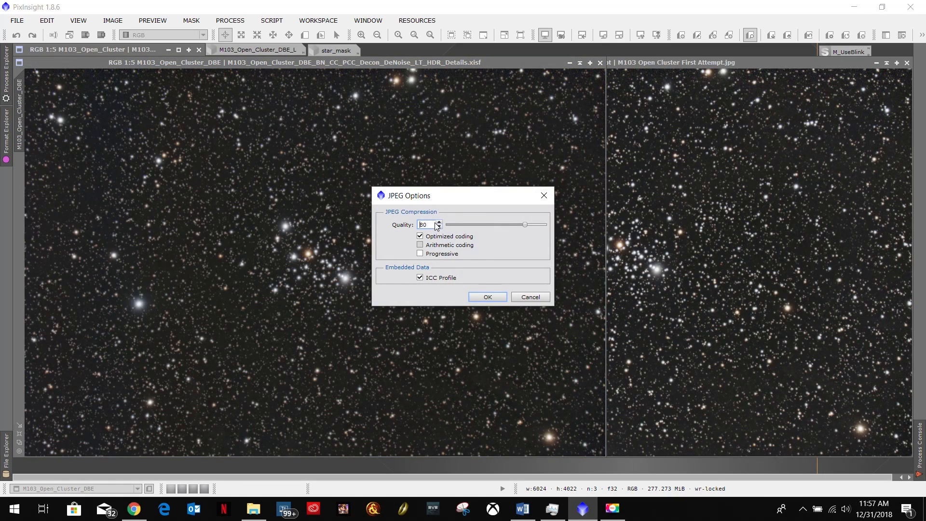
{"action": "left_click_drag", "start_coordinate": [528, 224], "coordinate": [554, 227]}
{"action": "left_click", "coordinate": [486, 298]}
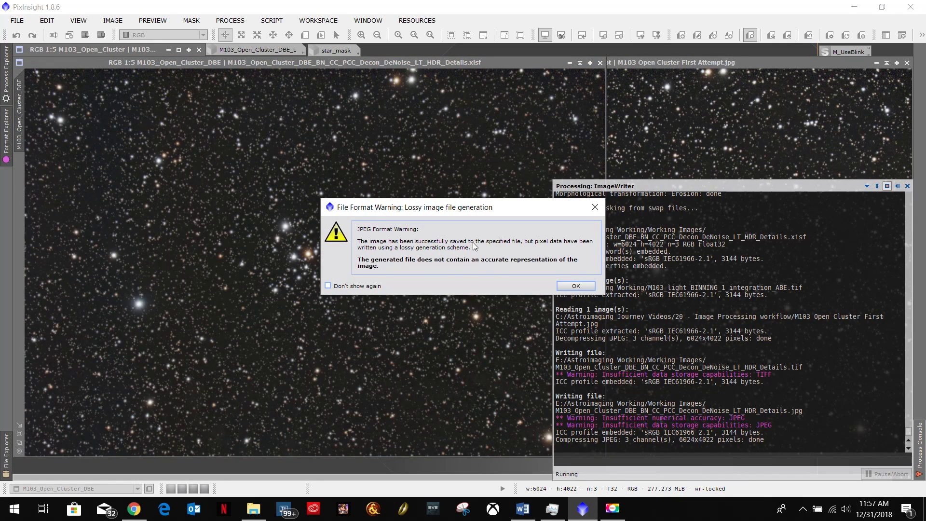
{"action": "left_click", "coordinate": [575, 286]}
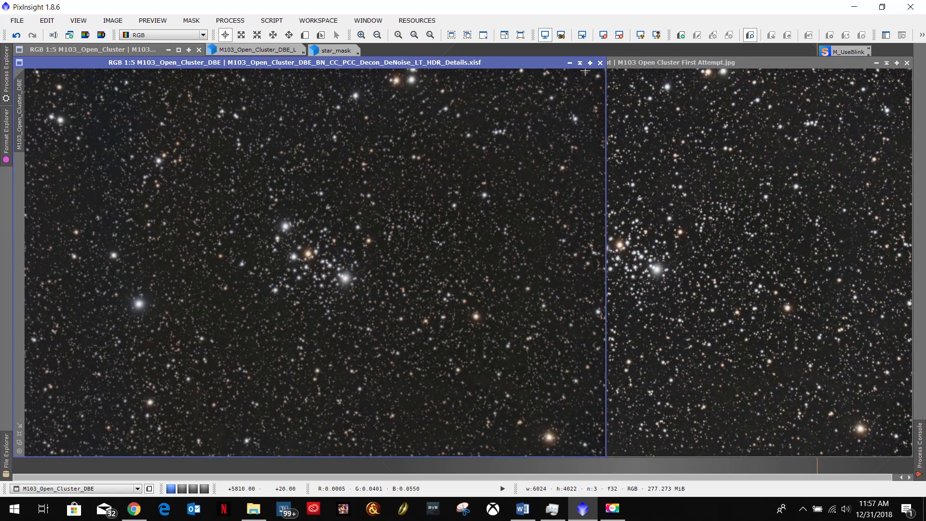
Minimize M103_Open_Cluster_DBE beside the other minimized images, and move the First Attempt image into its former place
{"action": "left_click", "coordinate": [570, 62]}
{"action": "left_click_drag", "start_coordinate": [360, 263], "coordinate": [414, 52]}
{"action": "left_click_drag", "start_coordinate": [750, 63], "coordinate": [446, 62]}
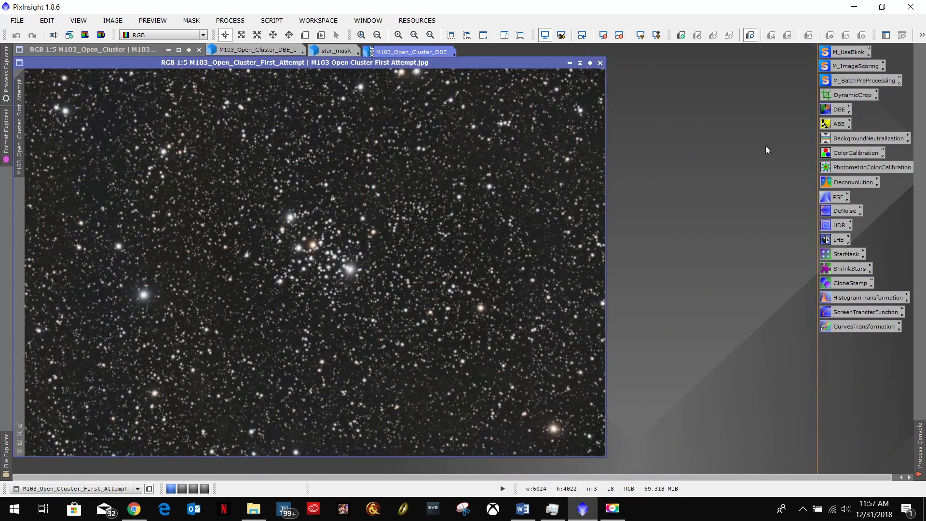
Open the JPEG M103_Open_Cluster_DBE_BN_CC_PCC_Decon_DeNoise_LT_HDR_Details from Working Images and place it at 1:5 beside the First Attempt image
{"action": "double_click", "coordinate": [690, 153]}
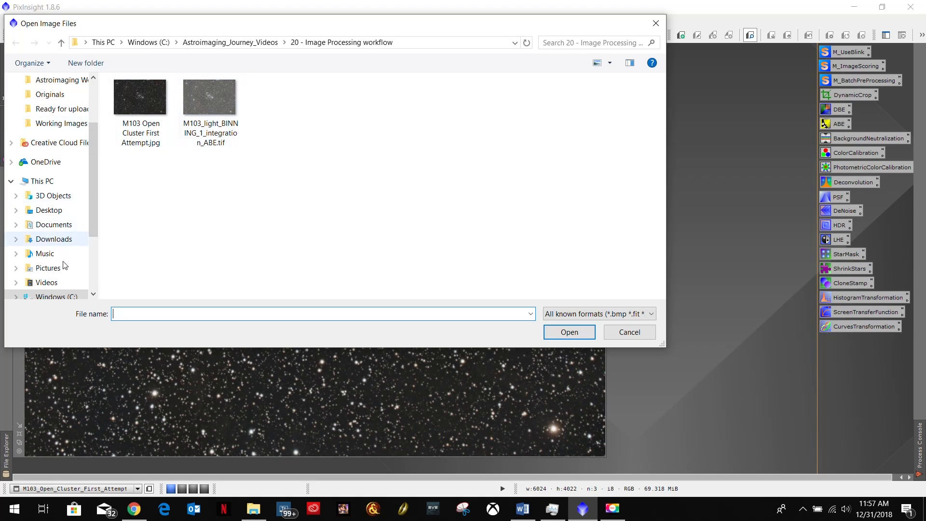
{"action": "scroll", "coordinate": [72, 251], "scroll_direction": "down", "scroll_amount": 3}
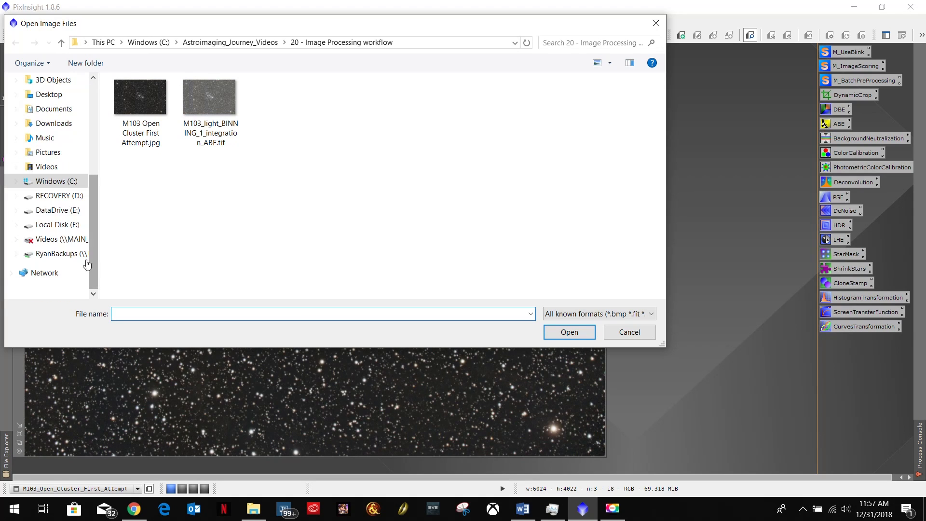
{"action": "left_click", "coordinate": [47, 211]}
{"action": "double_click", "coordinate": [141, 98]}
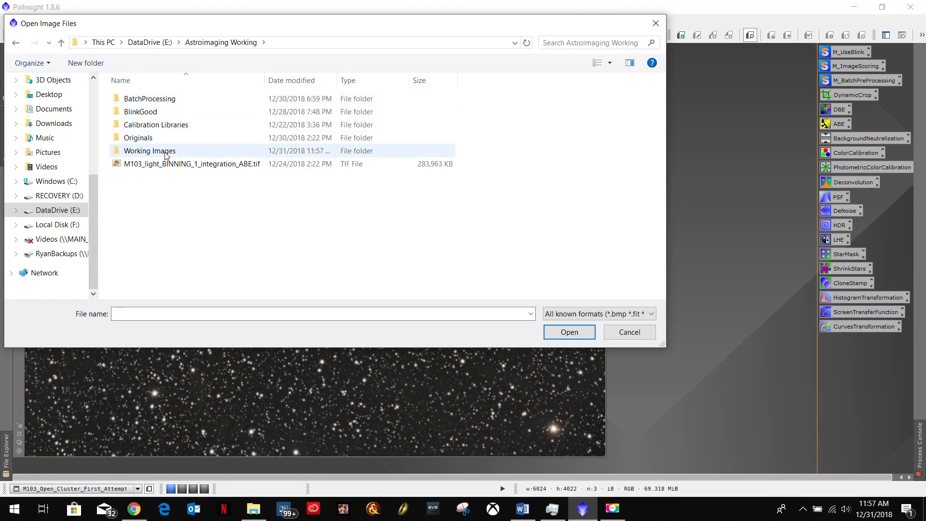
{"action": "double_click", "coordinate": [163, 152]}
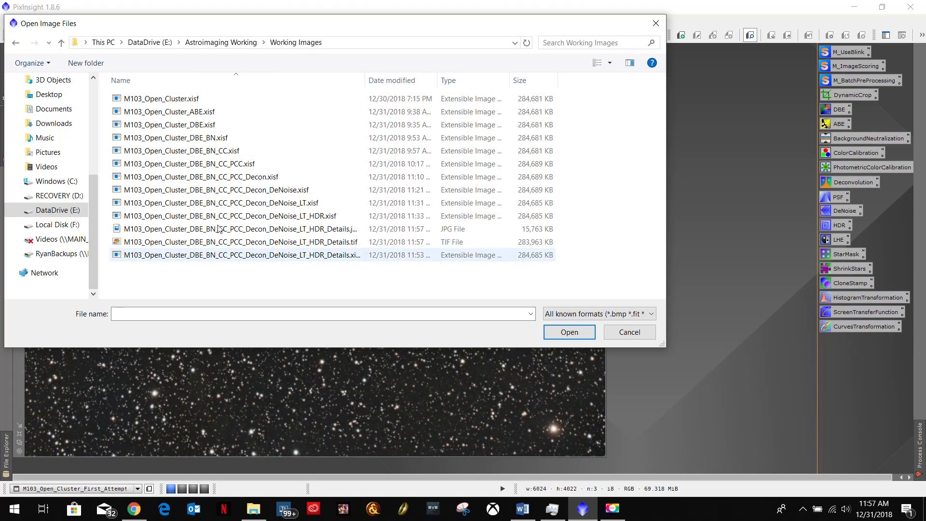
{"action": "left_click", "coordinate": [611, 316]}
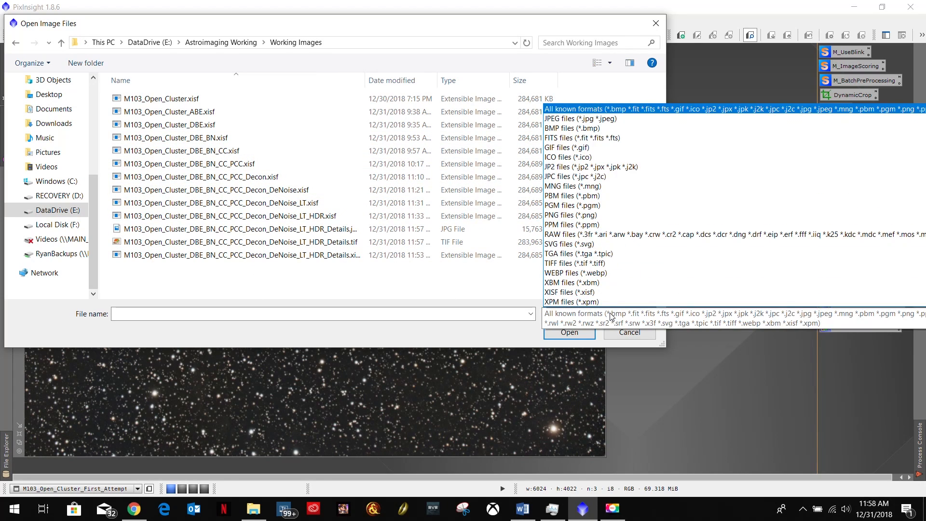
{"action": "left_click", "coordinate": [586, 120]}
{"action": "double_click", "coordinate": [288, 99]}
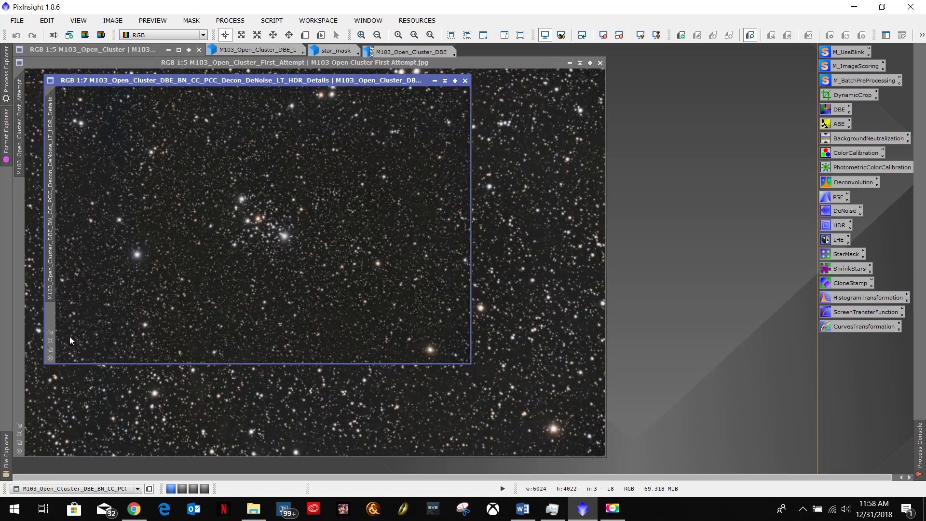
{"action": "left_click", "coordinate": [49, 341]}
{"action": "left_click_drag", "start_coordinate": [144, 83], "coordinate": [427, 66]}
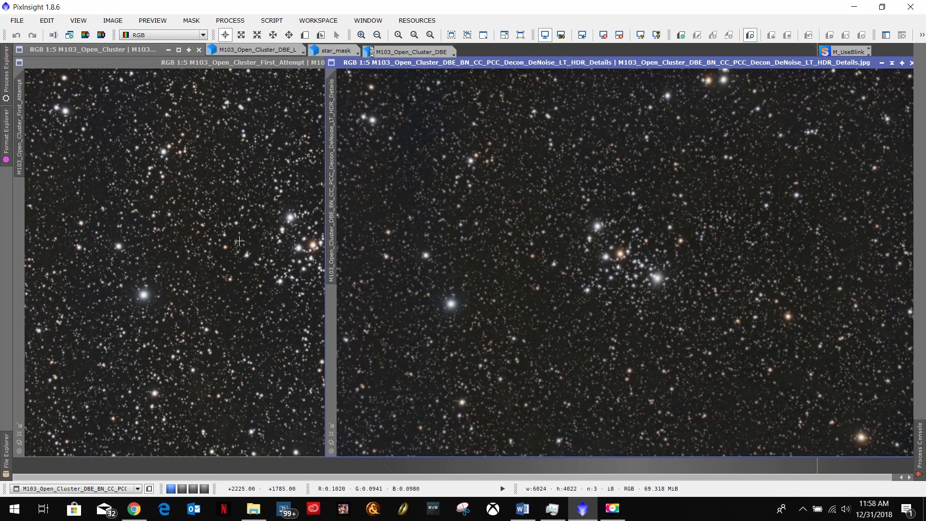
Compare the First Attempt image with the newly processed JPEG by bringing each one to the front in turn
{"action": "left_click", "coordinate": [216, 241]}
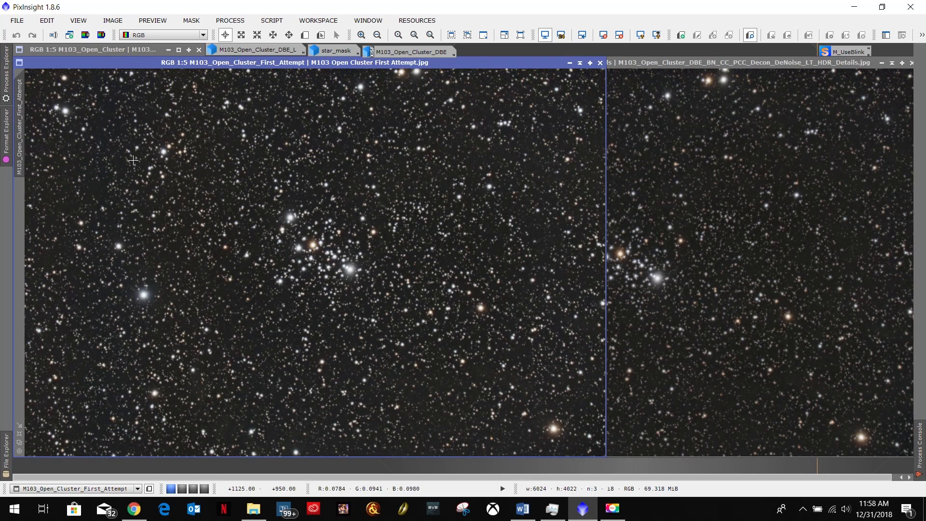
{"action": "left_click", "coordinate": [634, 71]}
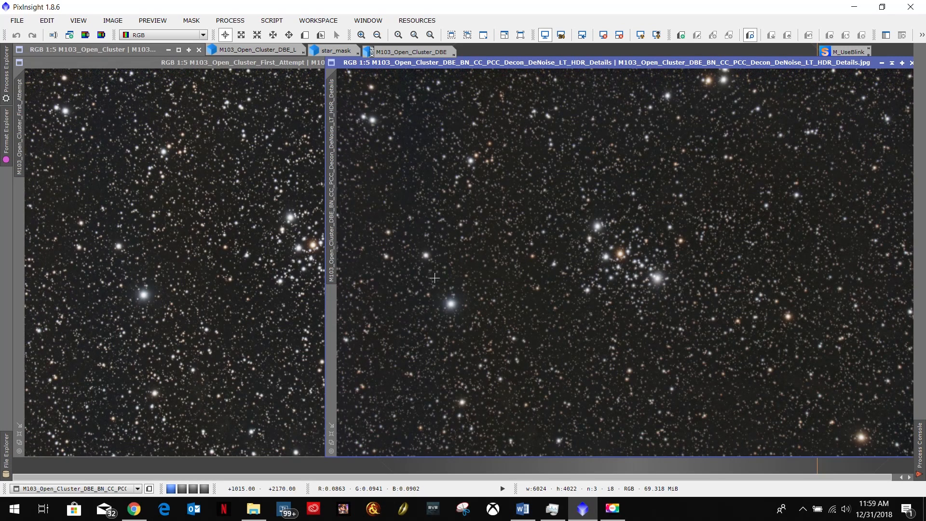
{"action": "mouse_move", "coordinate": [743, 64]}
{"action": "left_mouse_down"}
{"action": "mouse_move", "coordinate": [718, 65]}
{"action": "mouse_move", "coordinate": [738, 66]}
{"action": "left_mouse_up"}
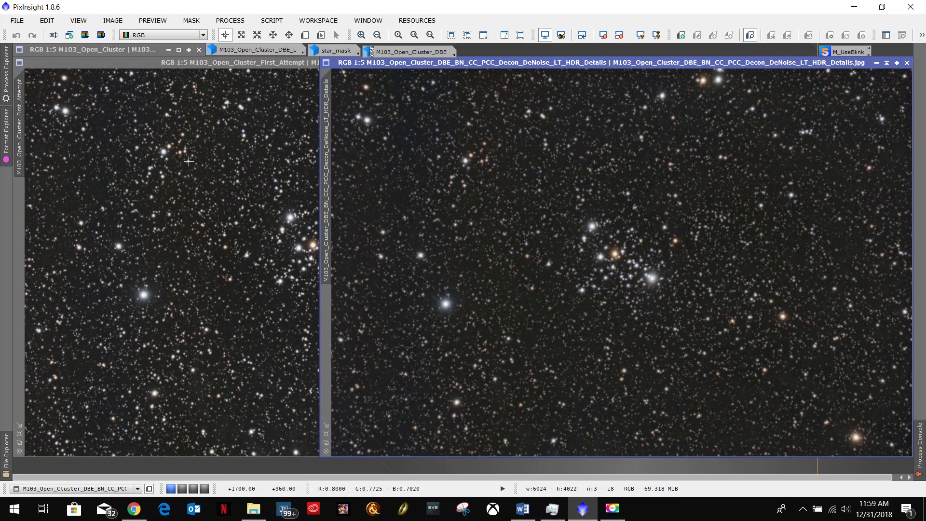
{"action": "left_click", "coordinate": [188, 161]}
{"action": "left_click", "coordinate": [720, 227]}
Minimize PixInsight, switch to File Explorer and open the Working Images folder inside Astroimaging Working on DataDrive (E:)
{"action": "left_click", "coordinate": [844, 8]}
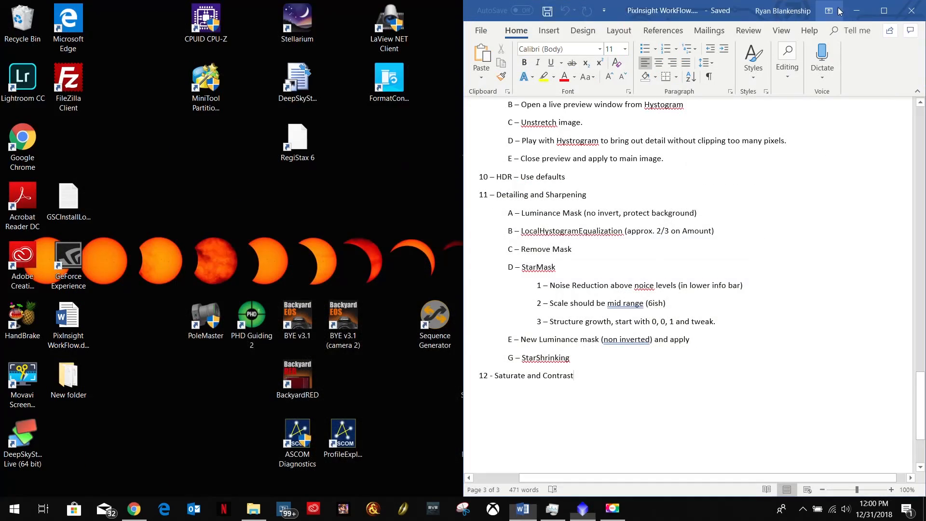
{"action": "left_click", "coordinate": [253, 509]}
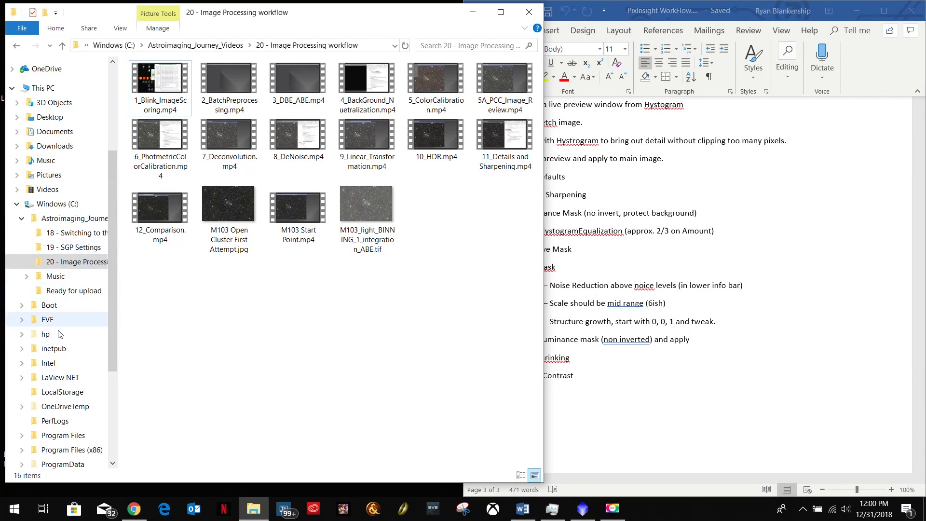
{"action": "left_click", "coordinate": [16, 204]}
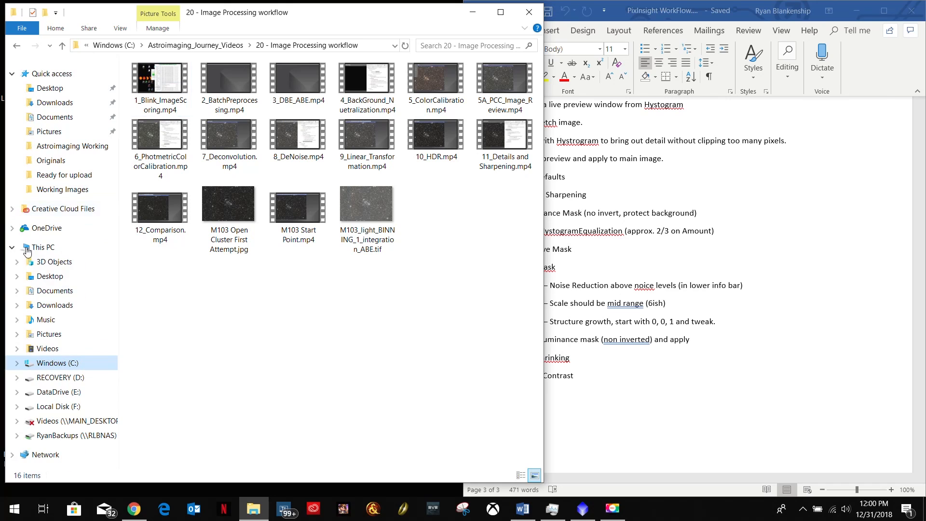
{"action": "left_click", "coordinate": [44, 391]}
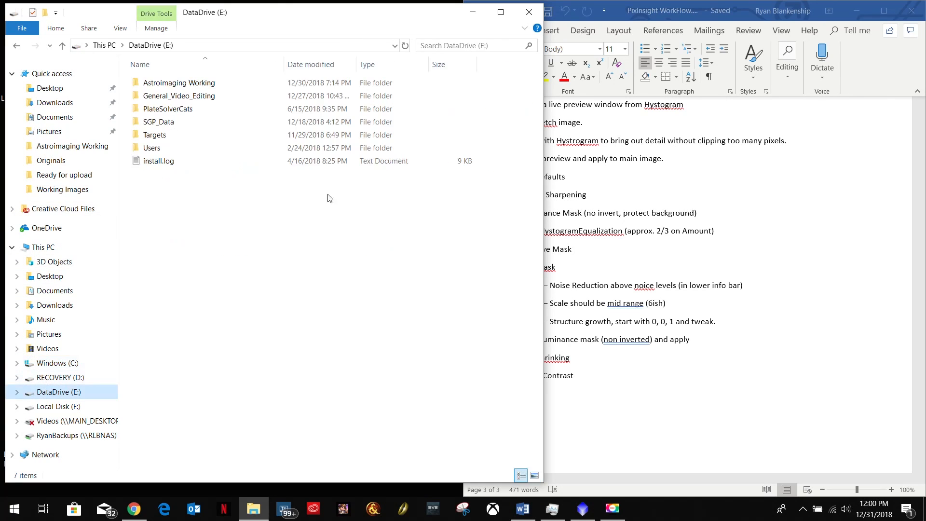
{"action": "double_click", "coordinate": [179, 84]}
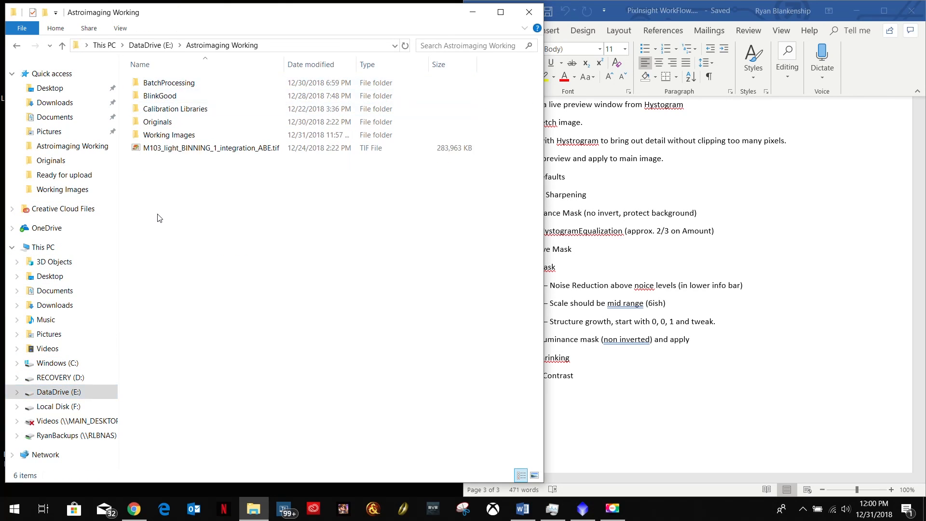
{"action": "double_click", "coordinate": [164, 135]}
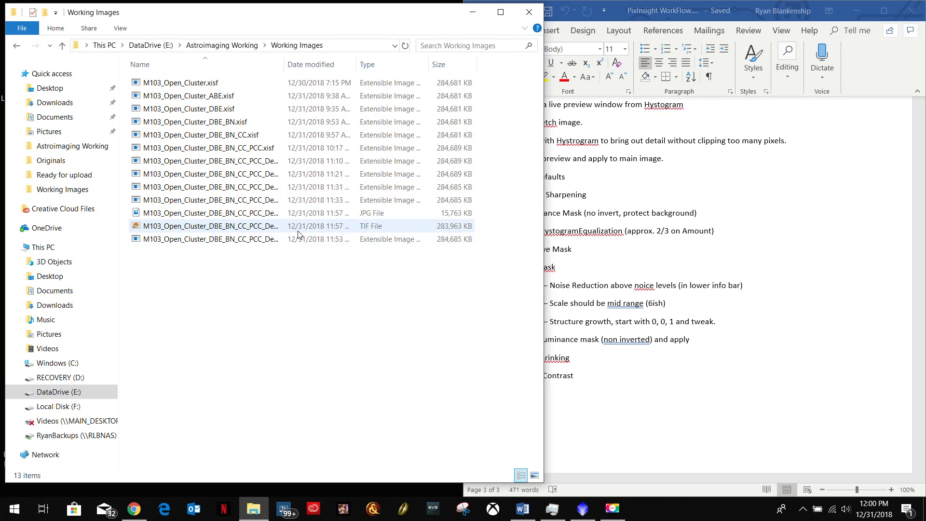
View the exported HDR_Details JPEG full screen in Photos, close it and clear the file selection
{"action": "double_click", "coordinate": [243, 215]}
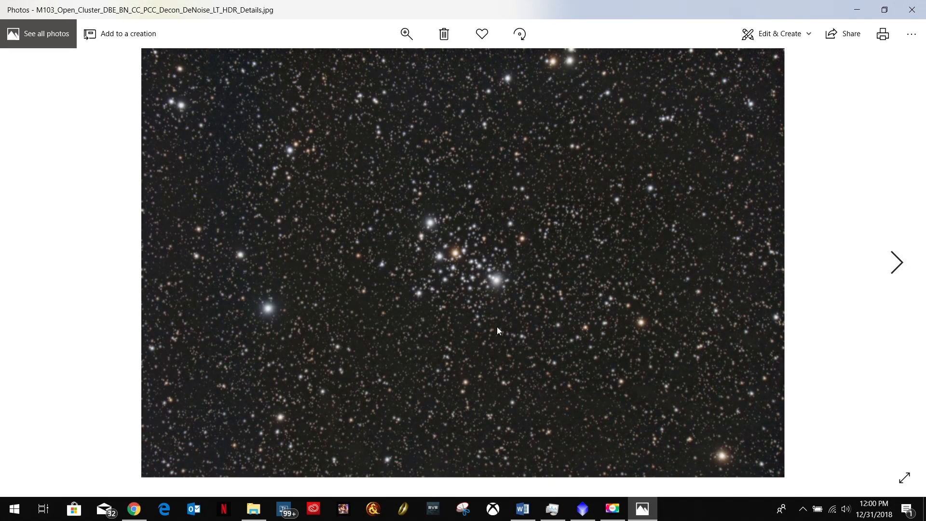
{"action": "left_click", "coordinate": [911, 475]}
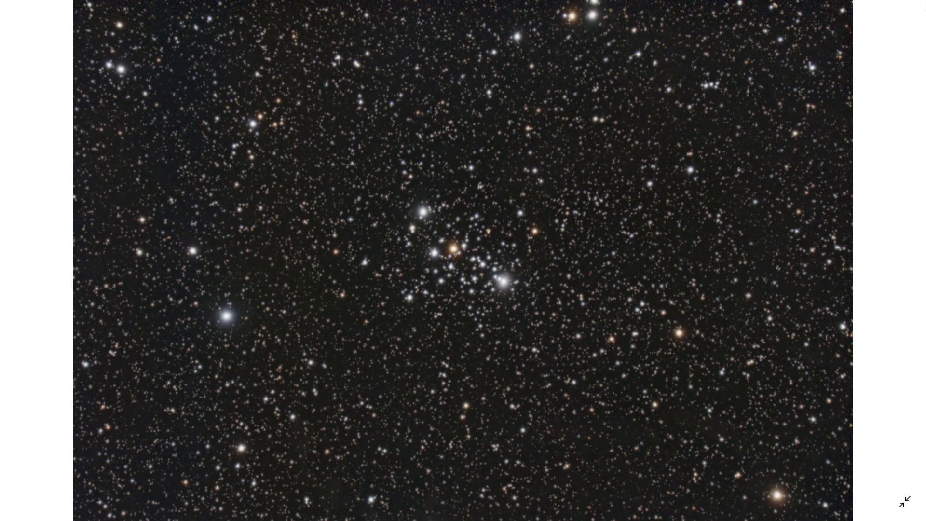
{"action": "left_click", "coordinate": [913, 10]}
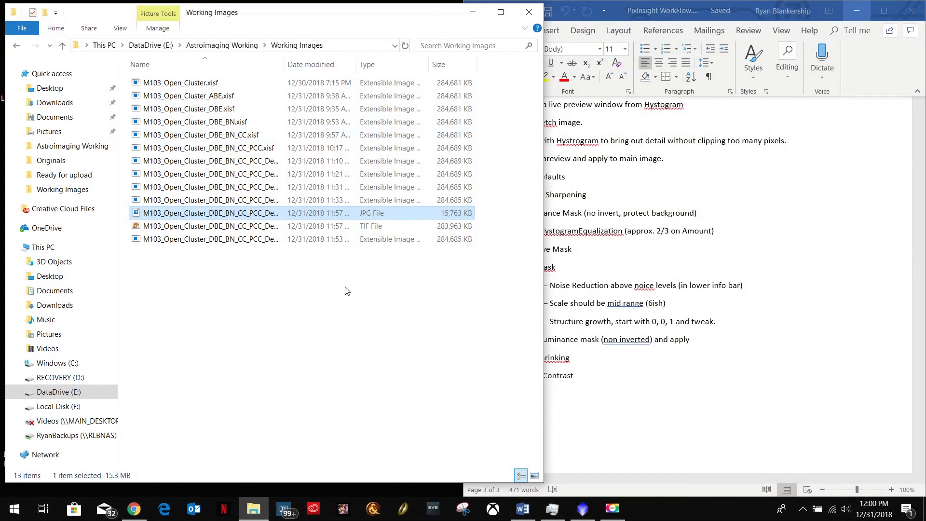
{"action": "left_click", "coordinate": [244, 298]}
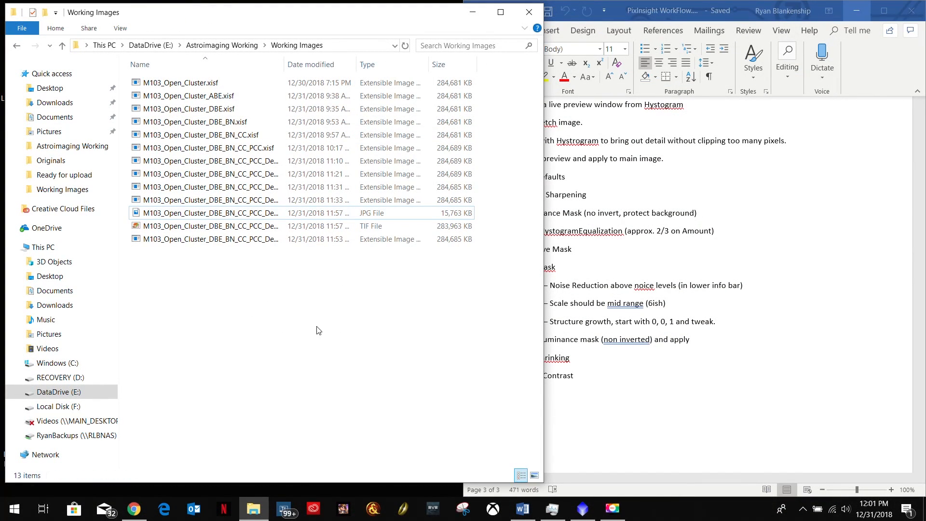